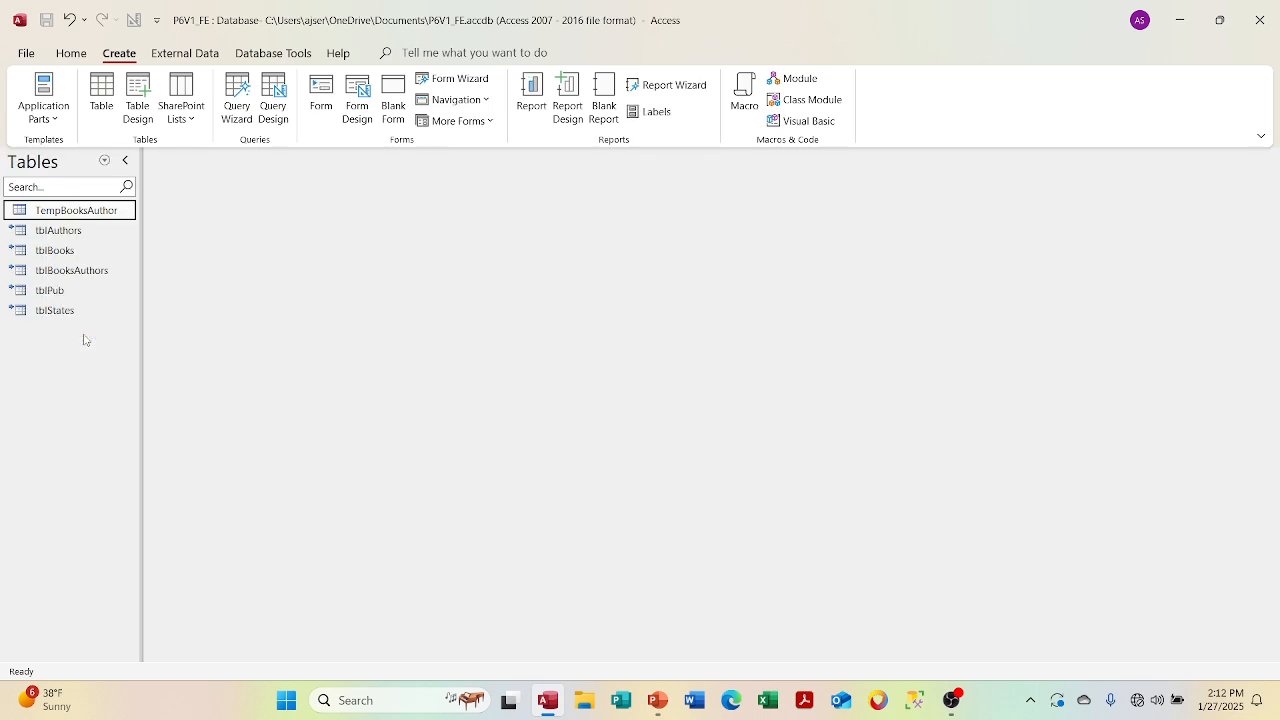
# Create a new form based on the tblBooks table
pyautogui.click(95, 256)
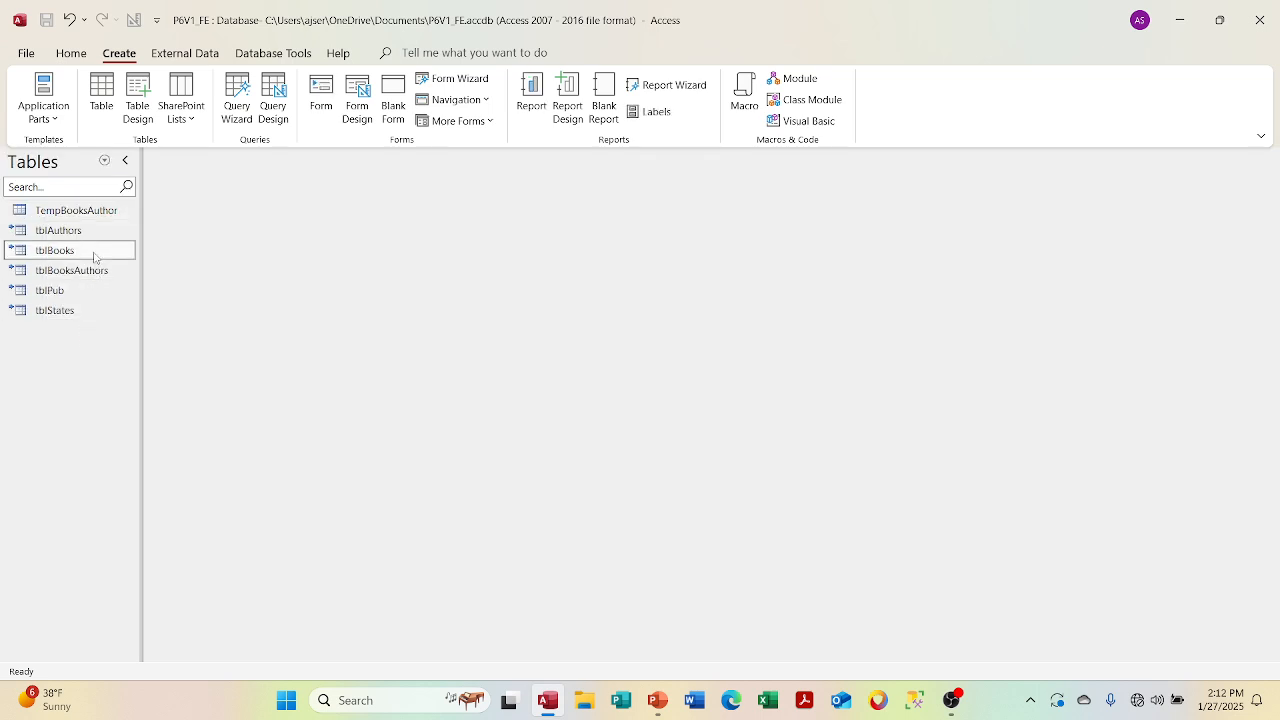
pyautogui.click(320, 100)
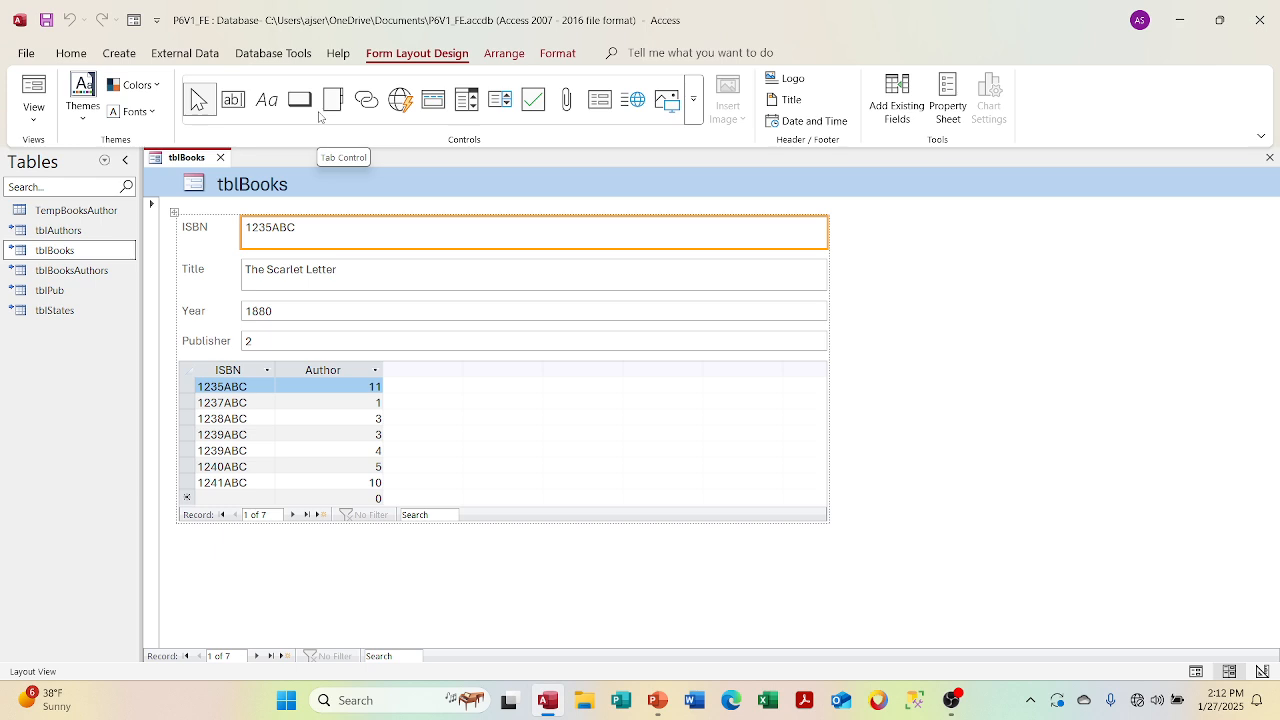
# View the tblBooks datasheet, expand the related author record of The Scarlet Letter, and close the table
pyautogui.click(74, 256)
pyautogui.doubleClick(74, 251)
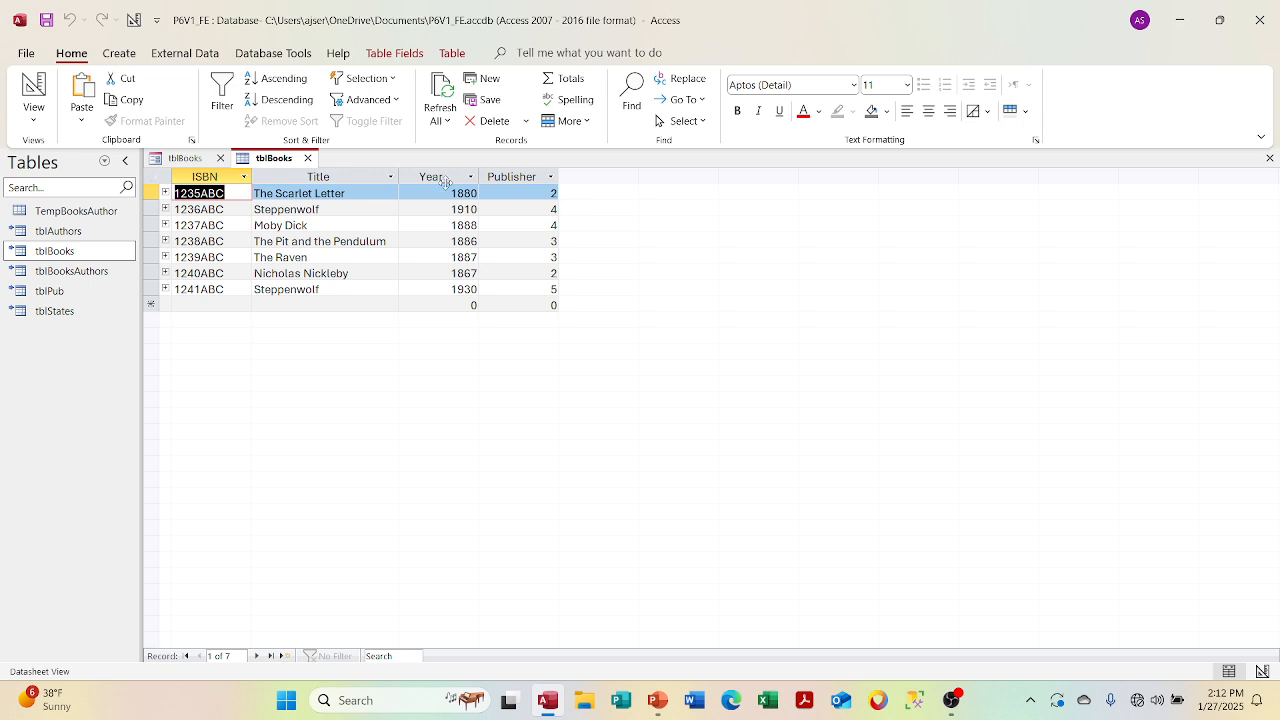
pyautogui.click(165, 192)
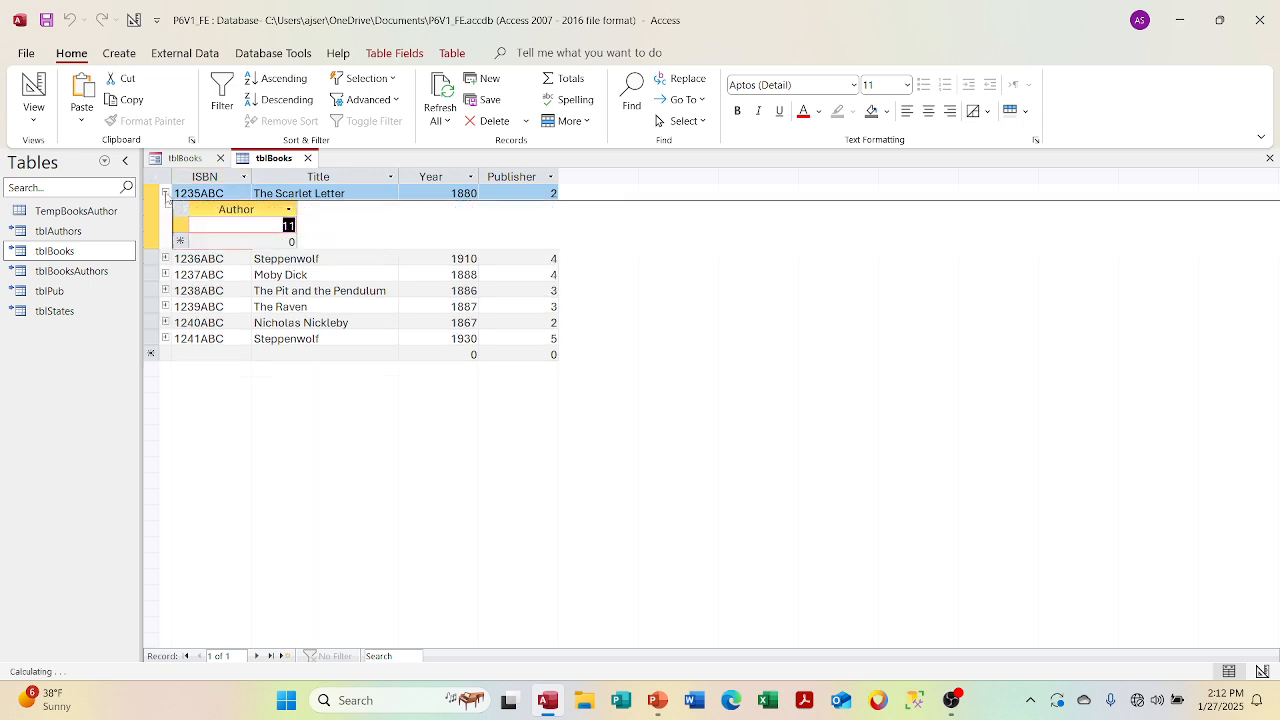
pyautogui.click(308, 158)
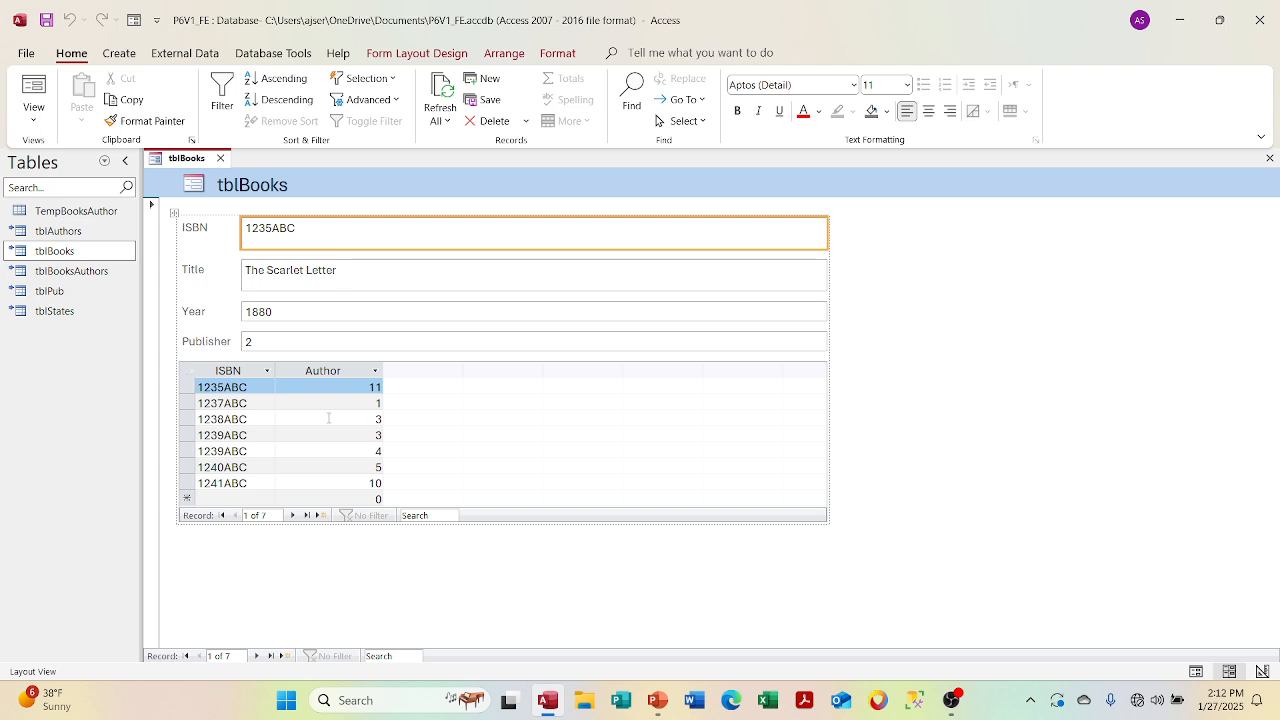
# Open tblAuthors, inspect its field names and data types in Design View, and close the table
pyautogui.doubleClick(62, 235)
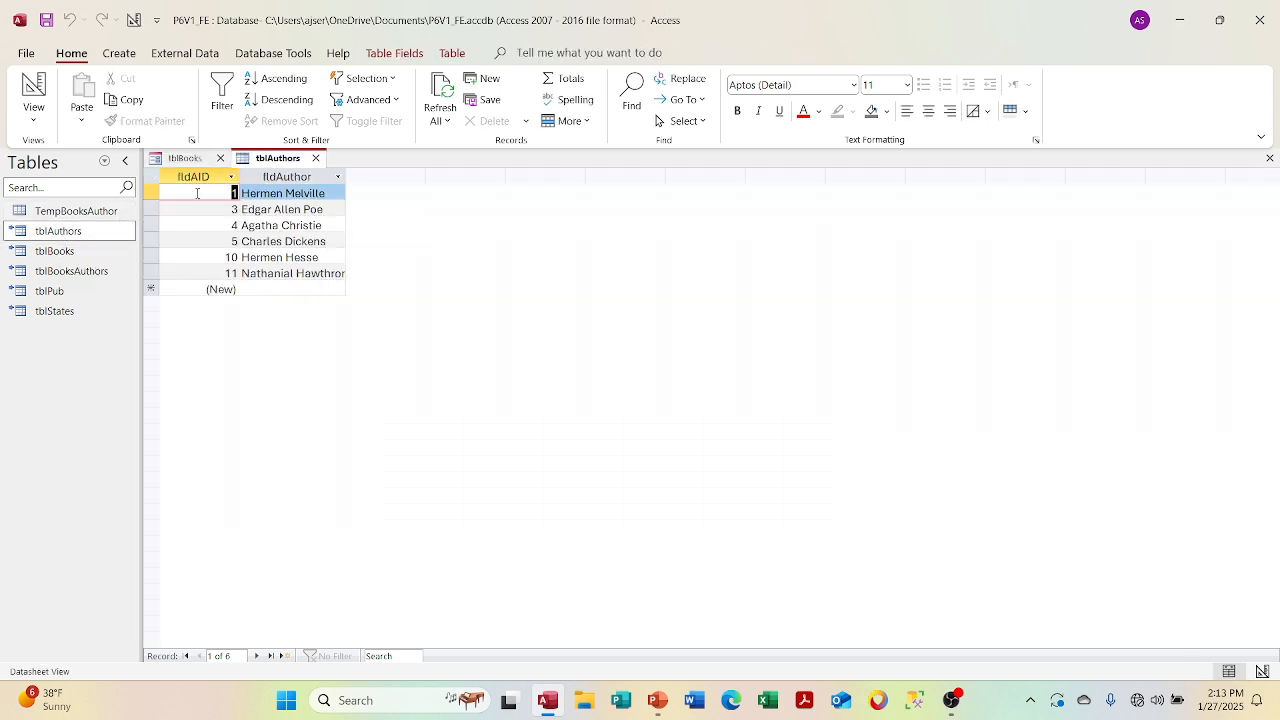
pyautogui.click(33, 115)
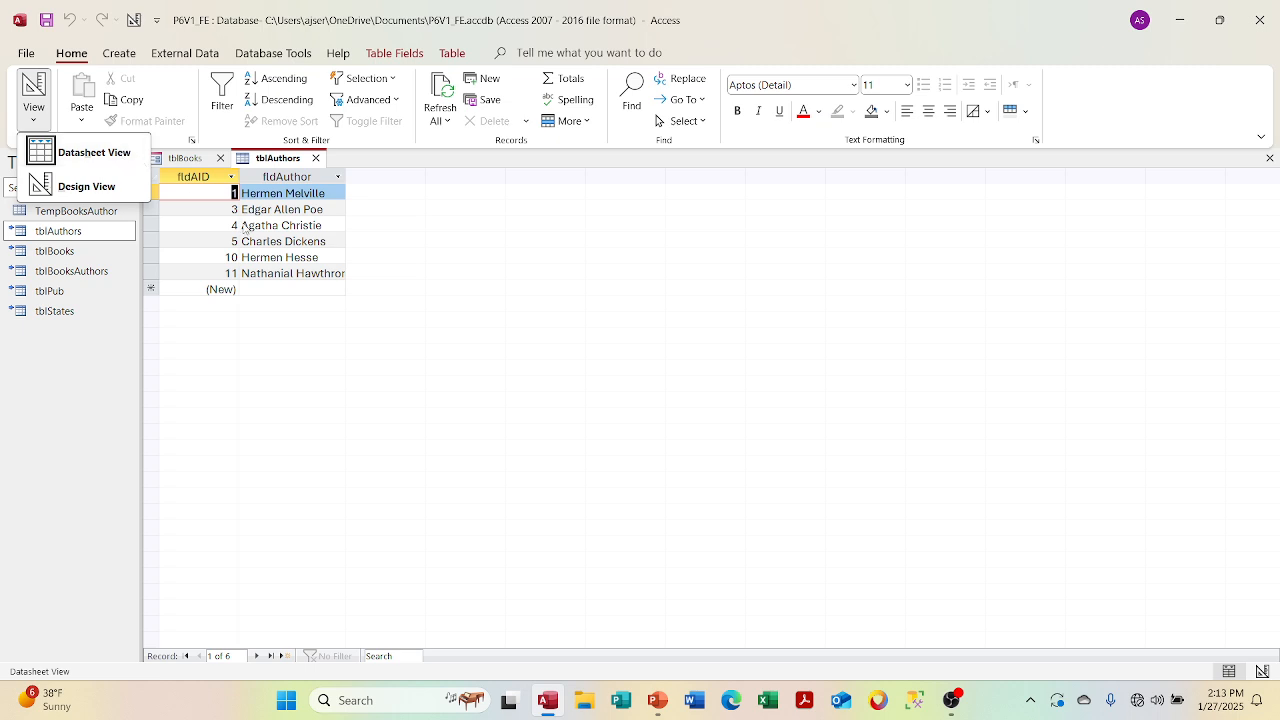
pyautogui.click(94, 189)
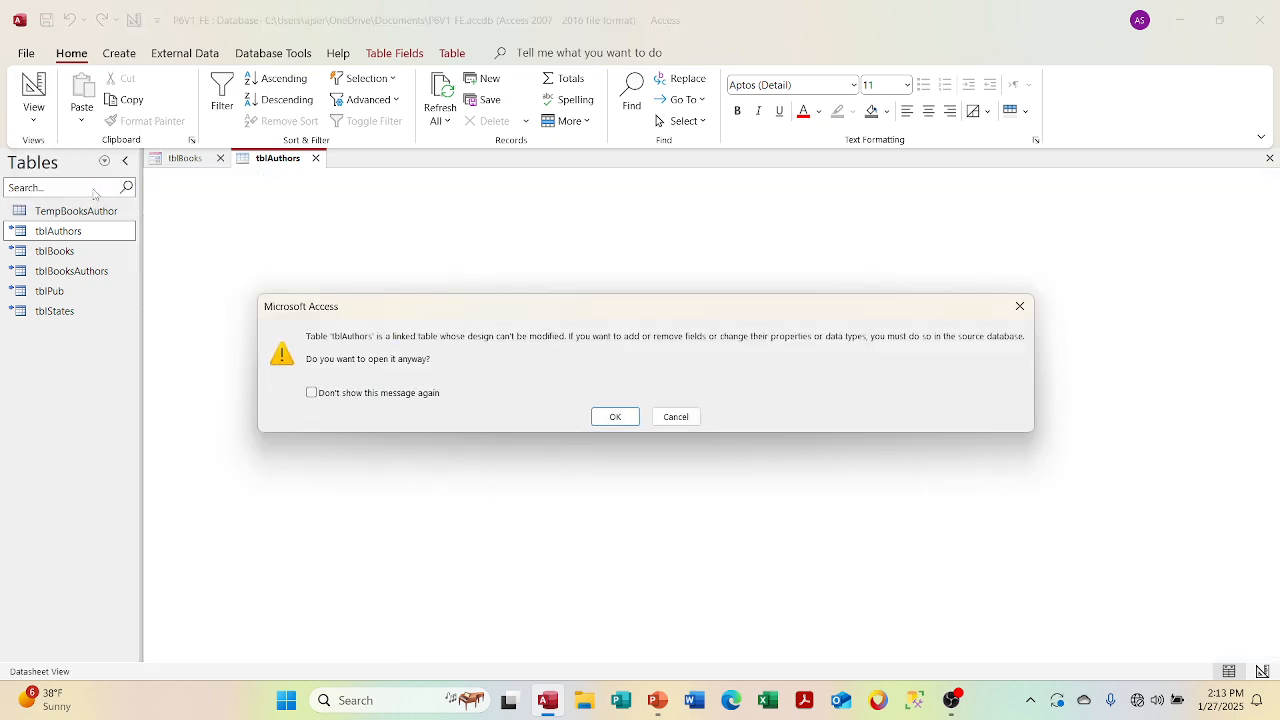
pyautogui.click(615, 417)
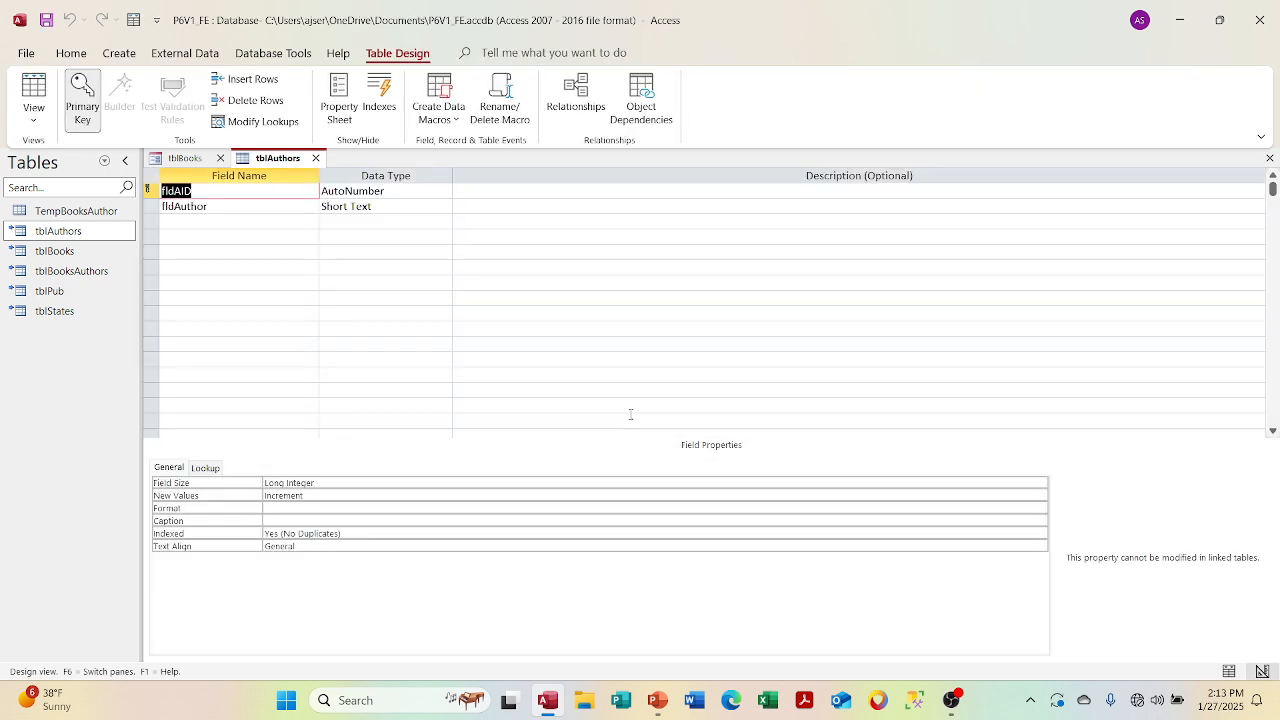
pyautogui.click(315, 158)
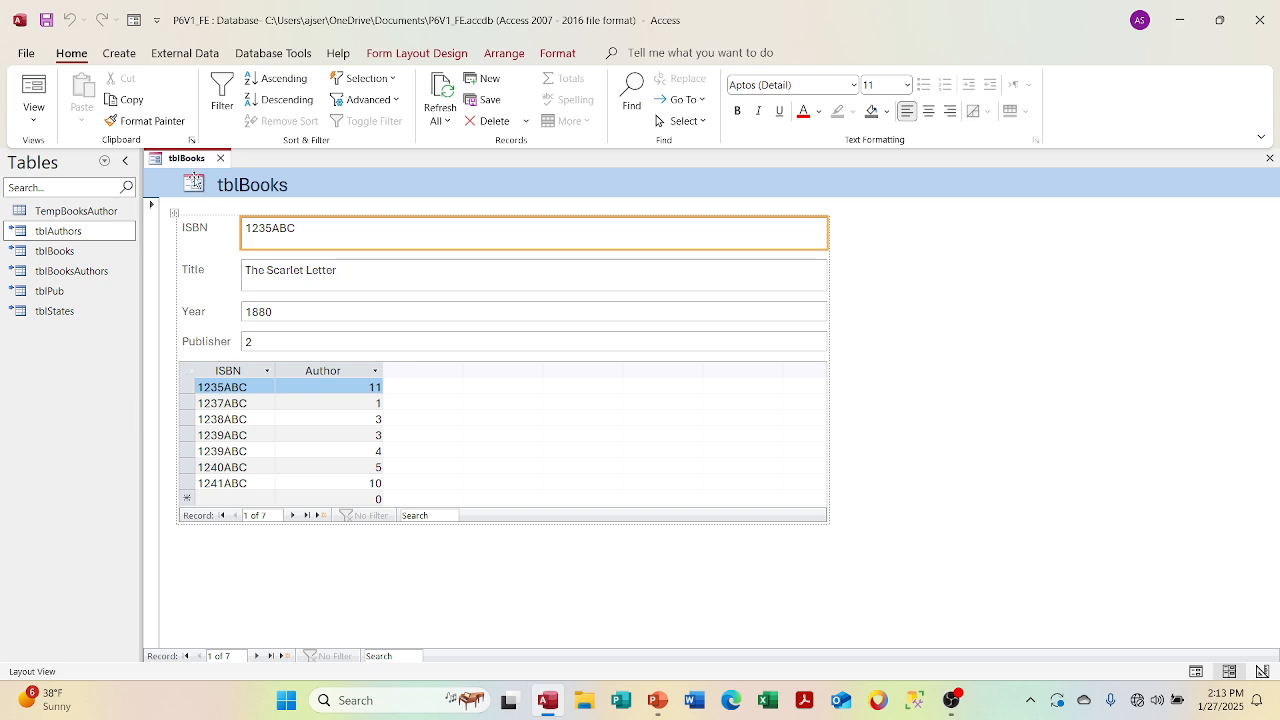
# Switch the tblBooks form to Design View
pyautogui.rightClick(190, 164)
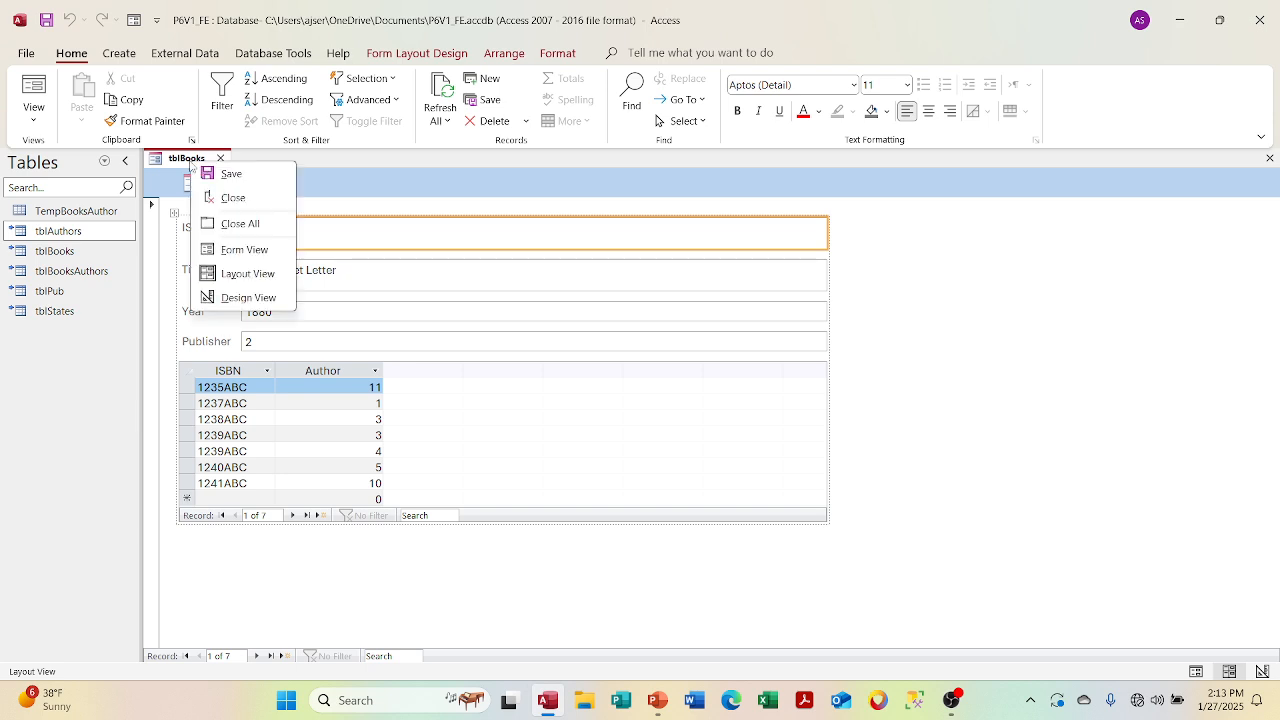
pyautogui.click(30, 112)
pyautogui.click(30, 112)
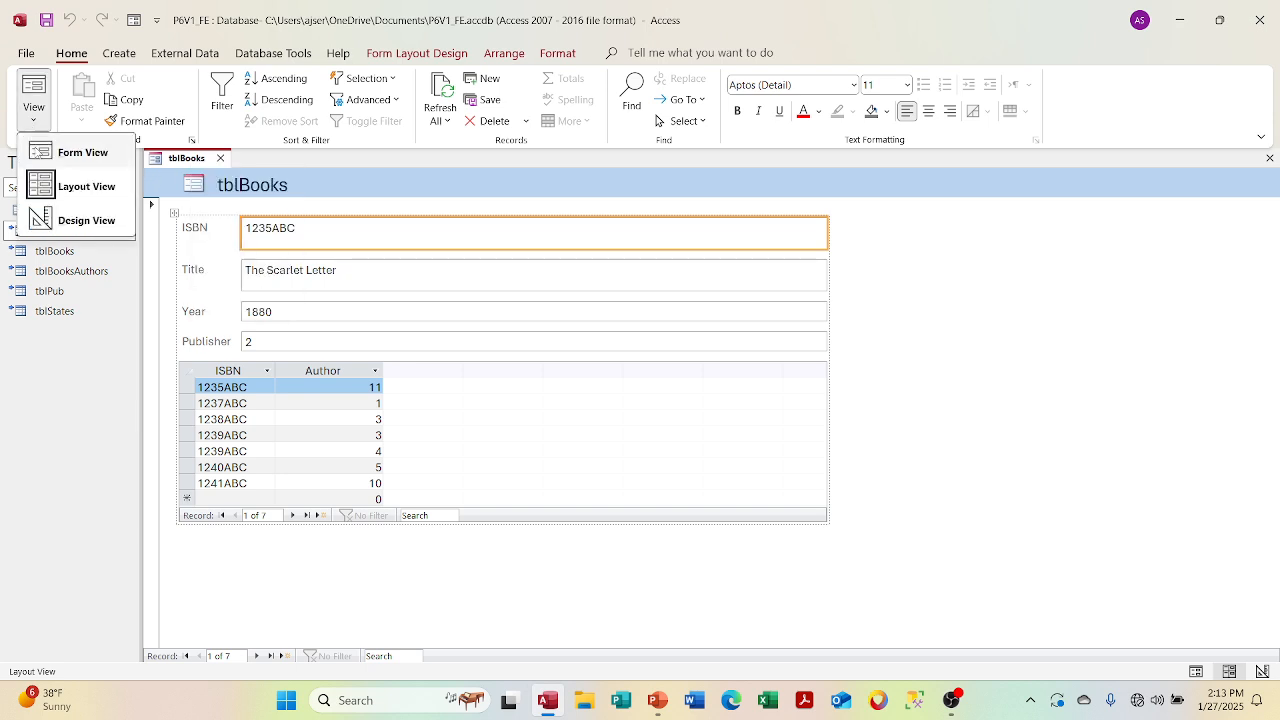
pyautogui.click(68, 222)
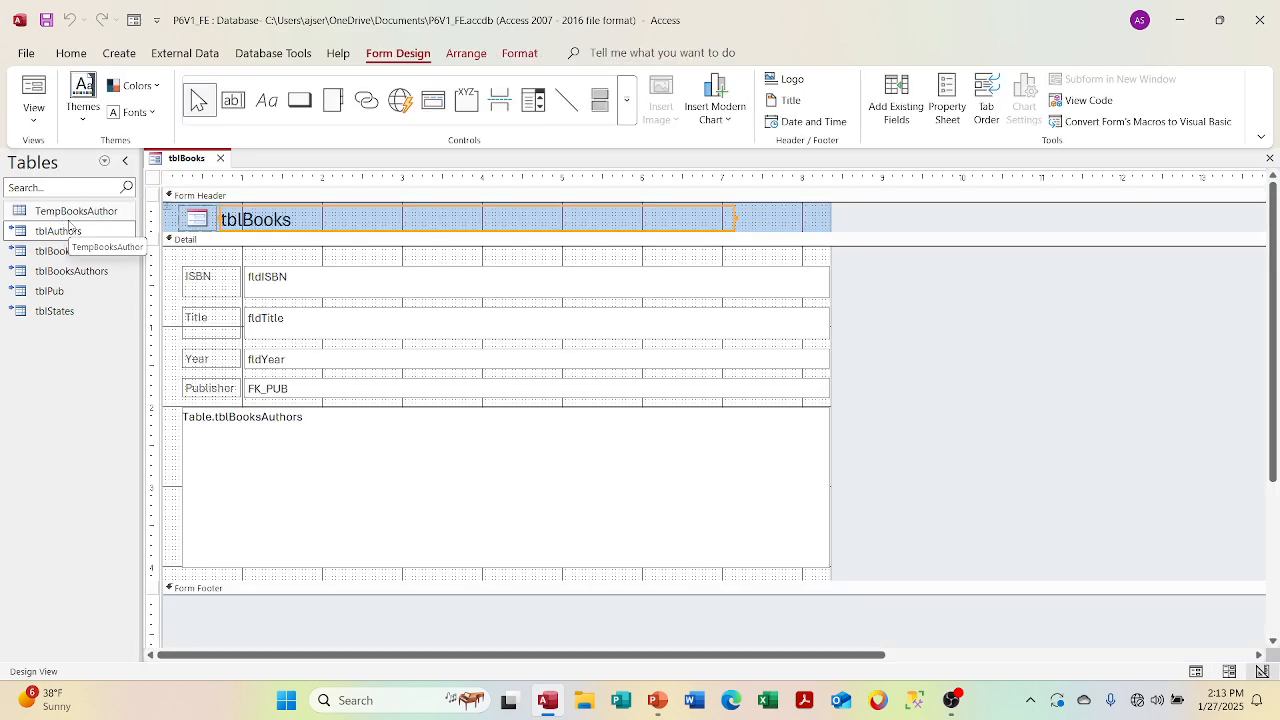
pyautogui.rightClick(351, 290)
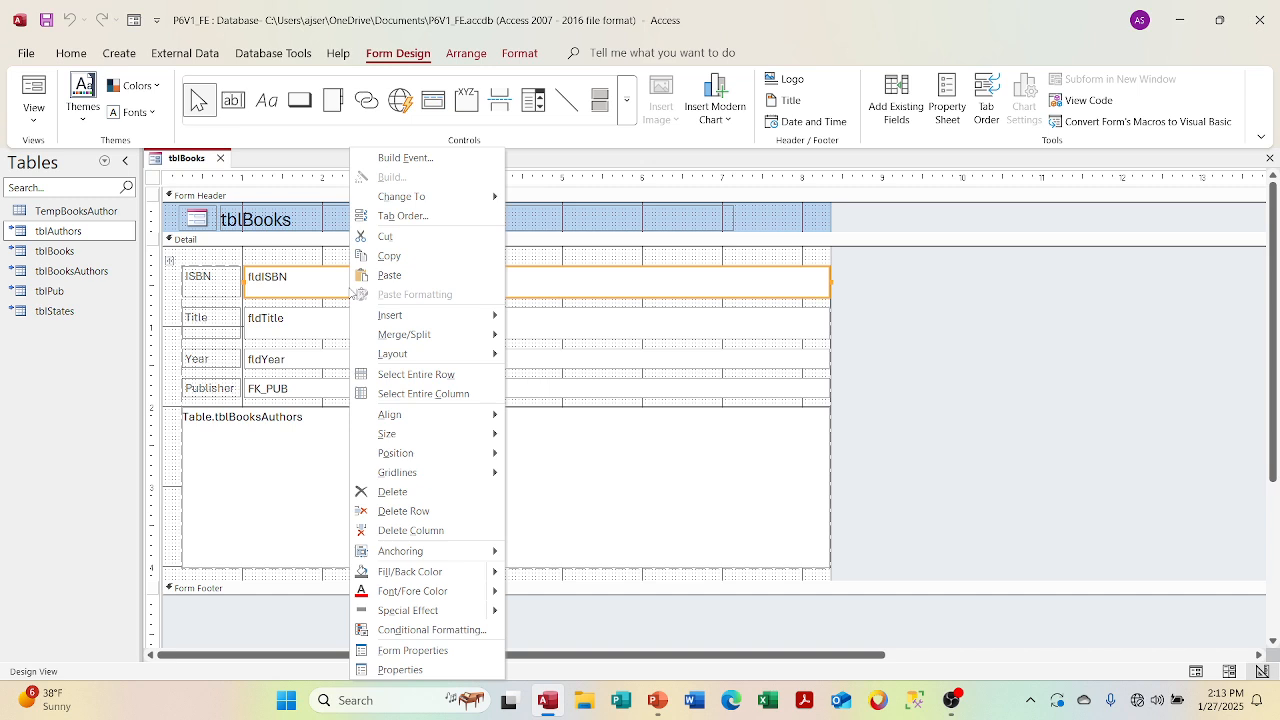
pyautogui.click(602, 281)
pyautogui.click(569, 388)
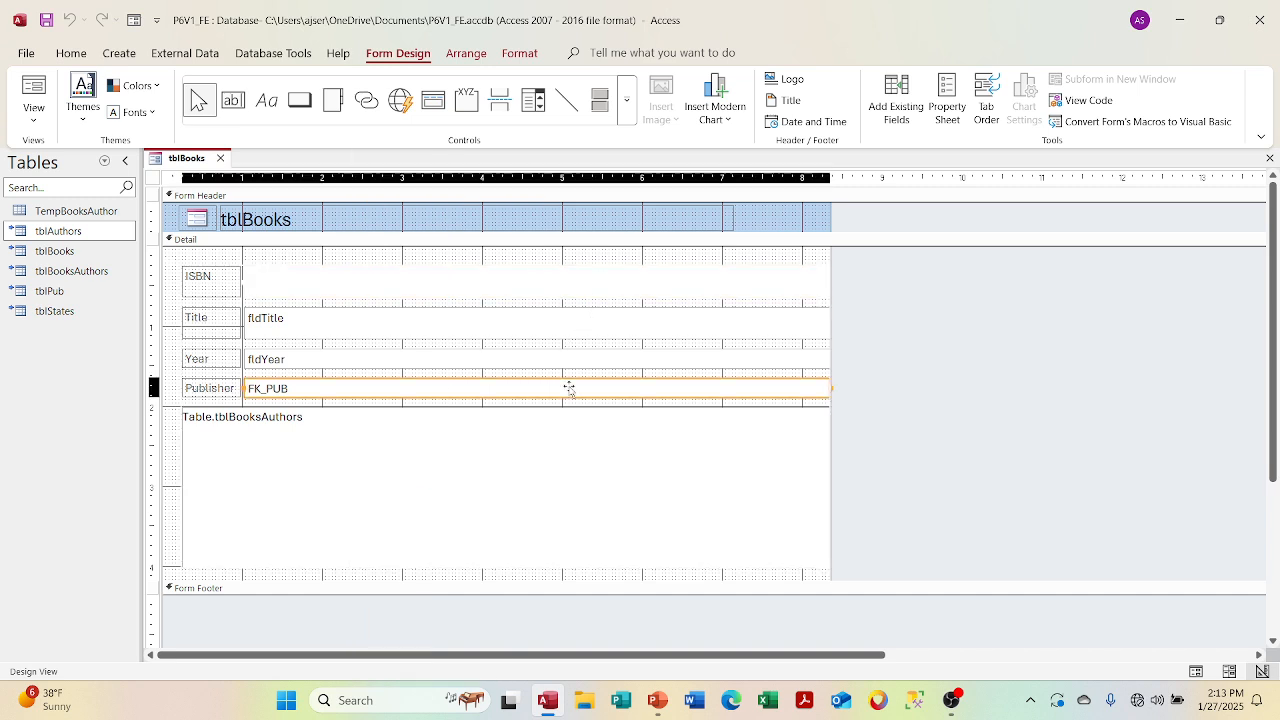
pyautogui.click(563, 360)
pyautogui.keyDown('shift'); pyautogui.click(559, 323); pyautogui.keyUp('shift')
pyautogui.rightClick(559, 323)
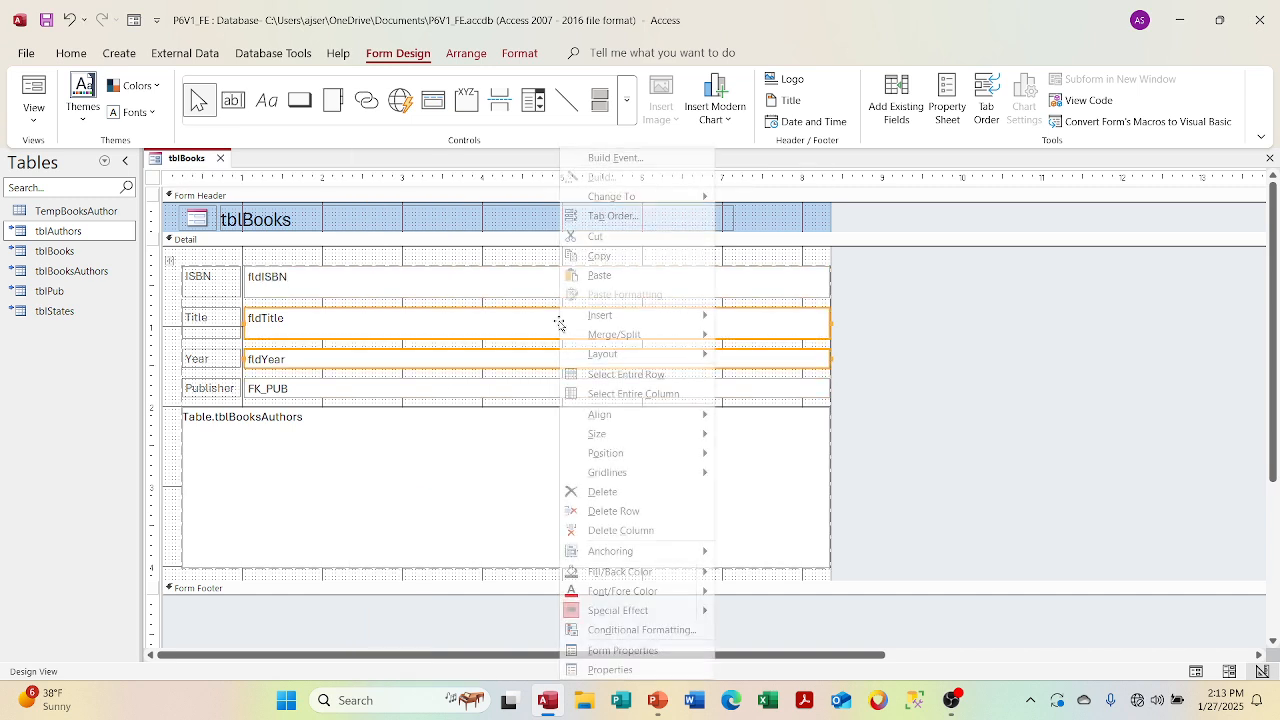
pyautogui.click(521, 280)
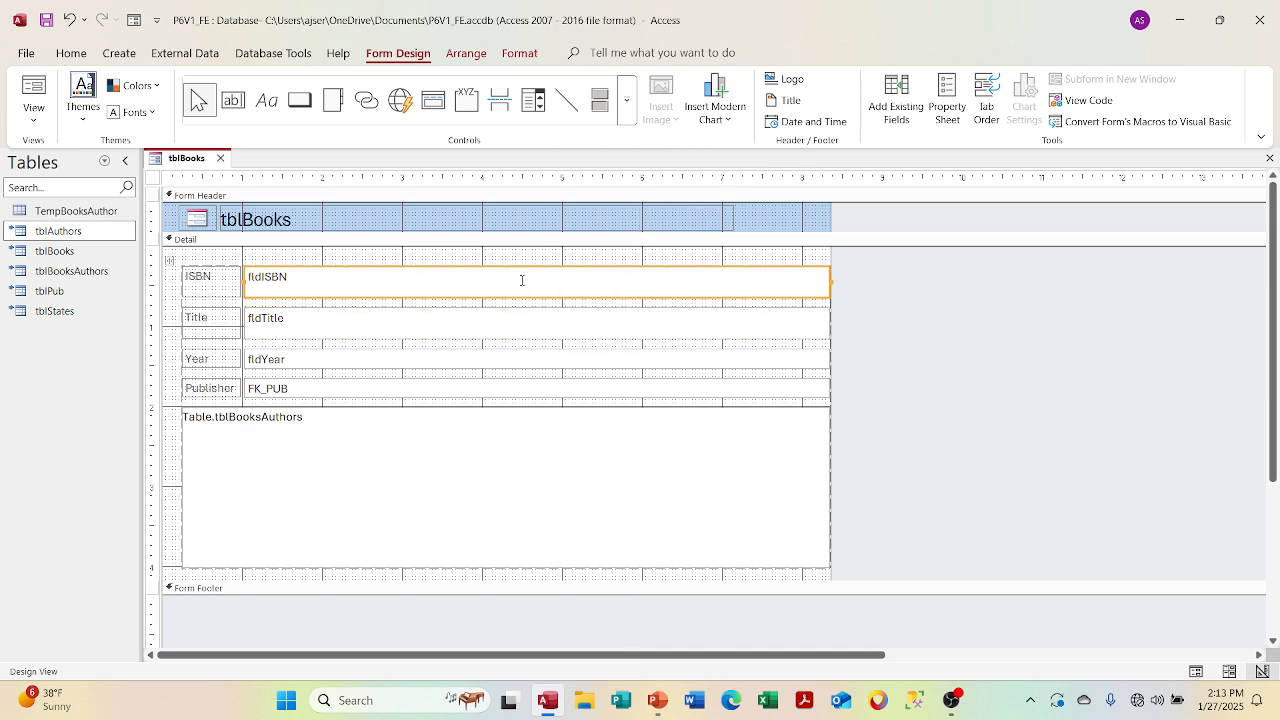
# Open the property sheet for the fldISBN text box on the form
pyautogui.rightClick(521, 280)
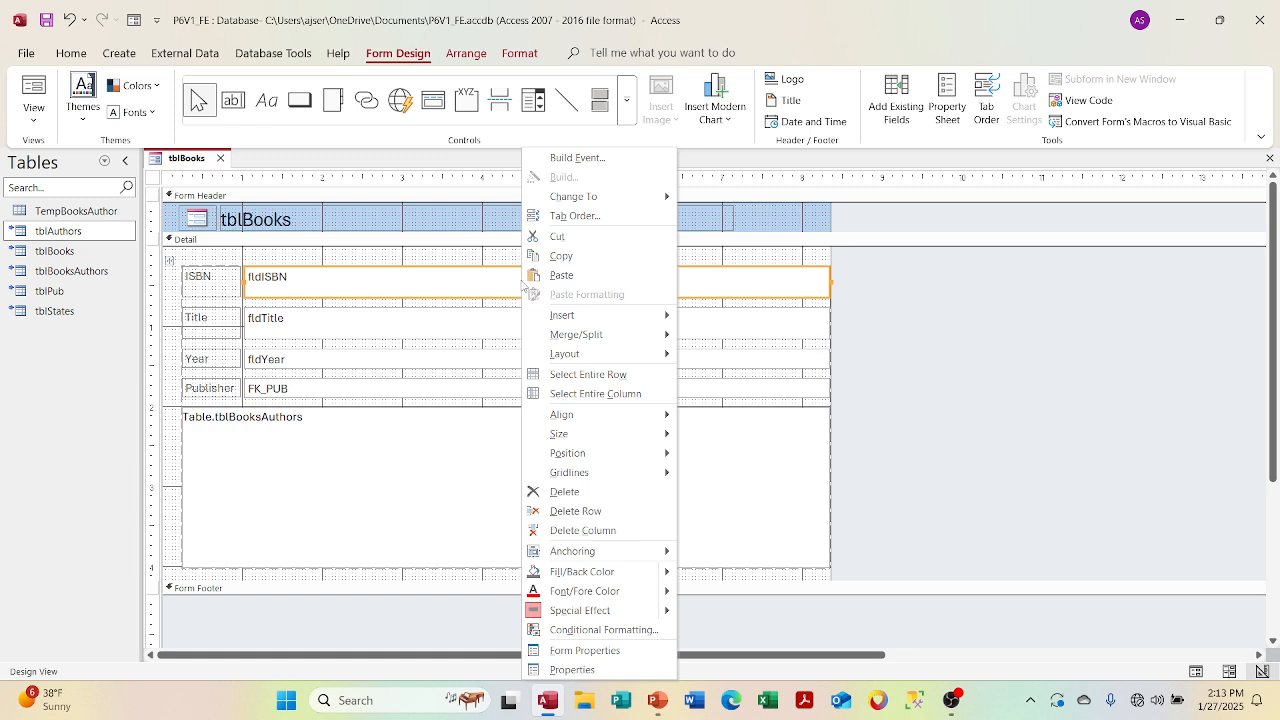
pyautogui.moveTo(620, 206)
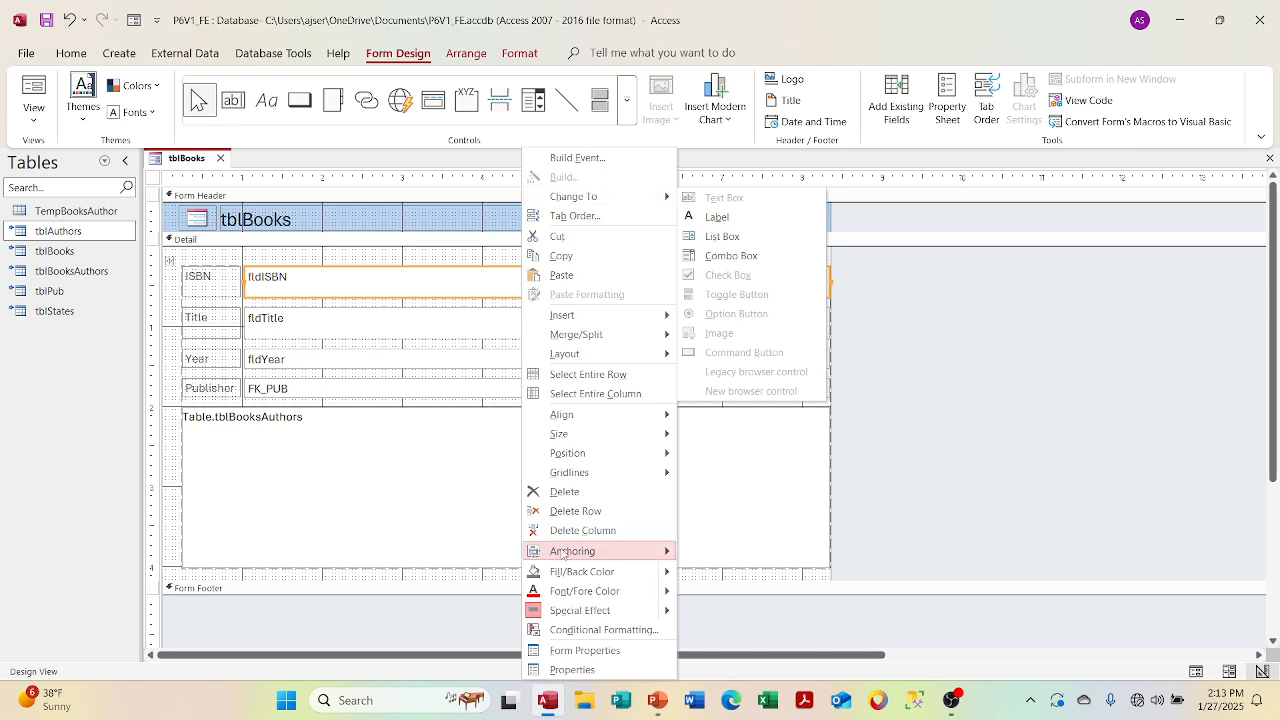
pyautogui.click(576, 669)
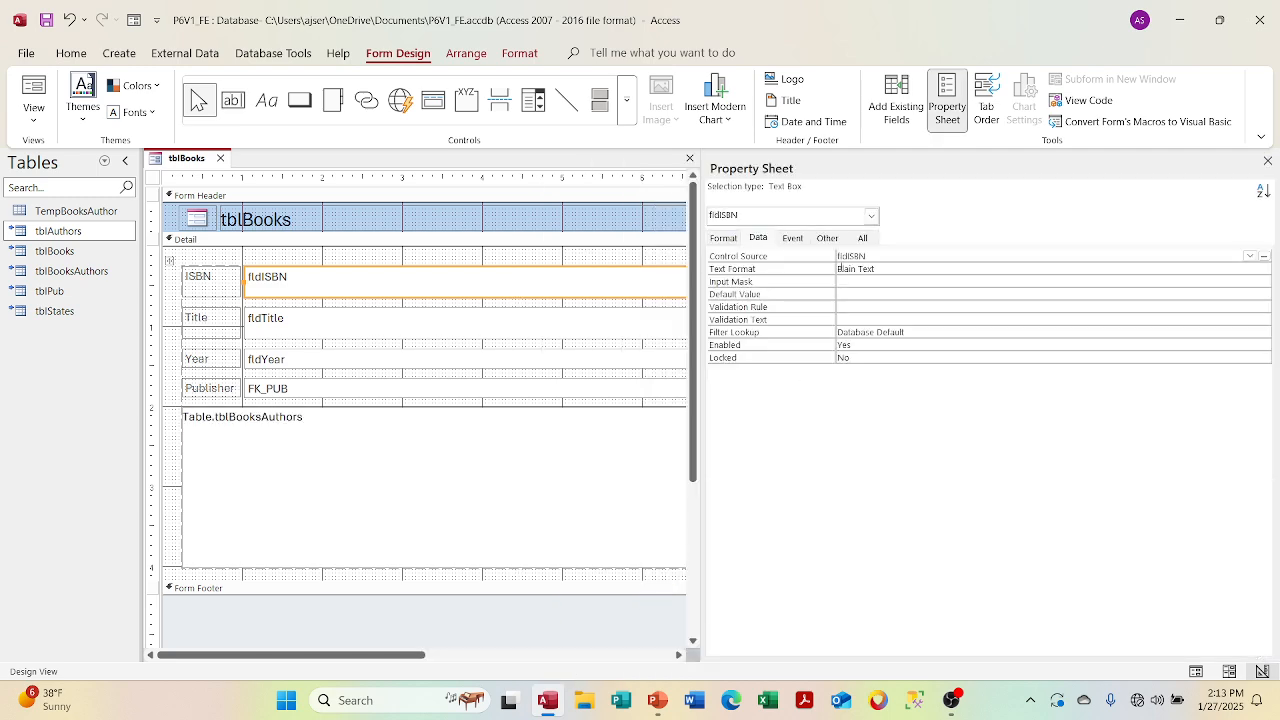
pyautogui.rightClick(572, 289)
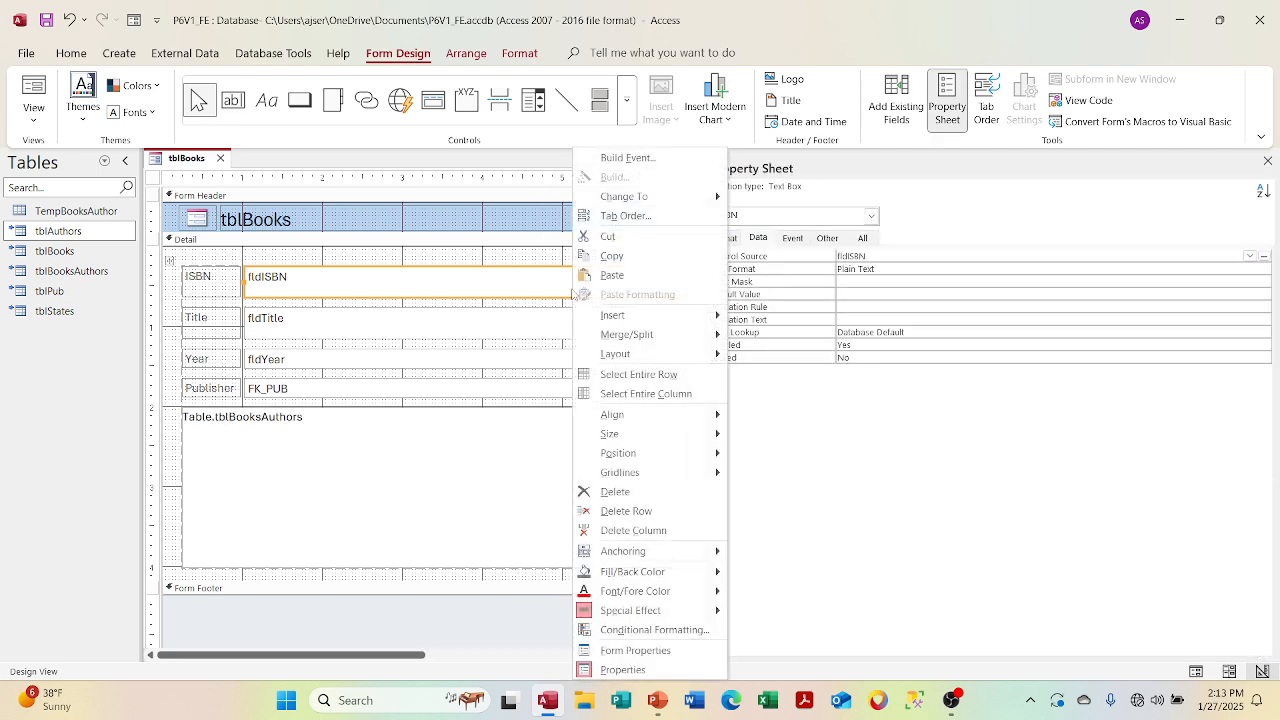
pyautogui.click(665, 670)
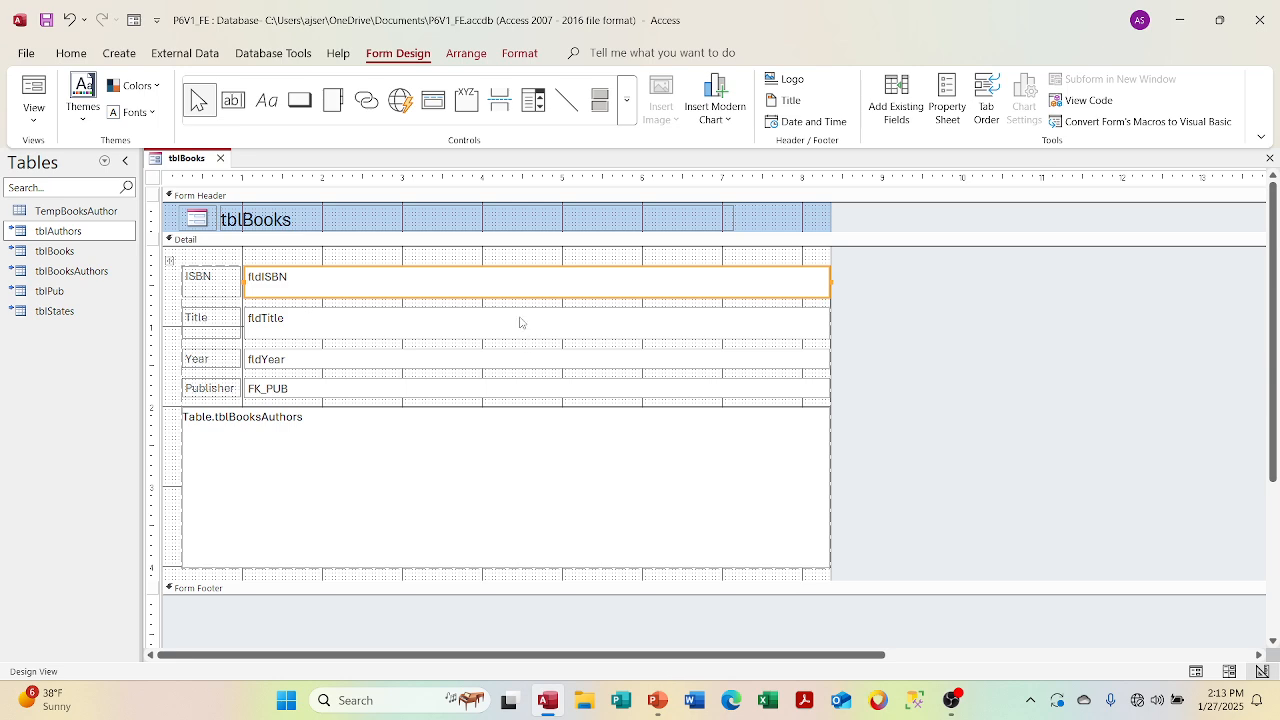
pyautogui.rightClick(519, 284)
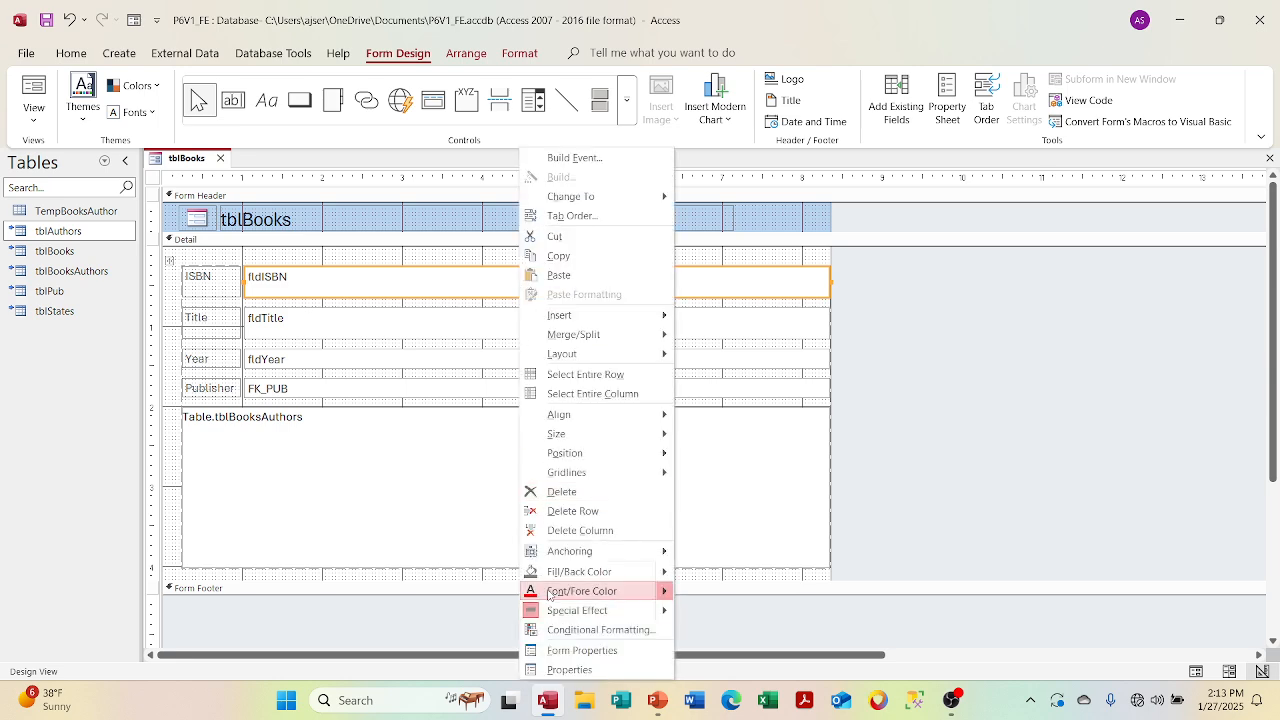
pyautogui.click(569, 669)
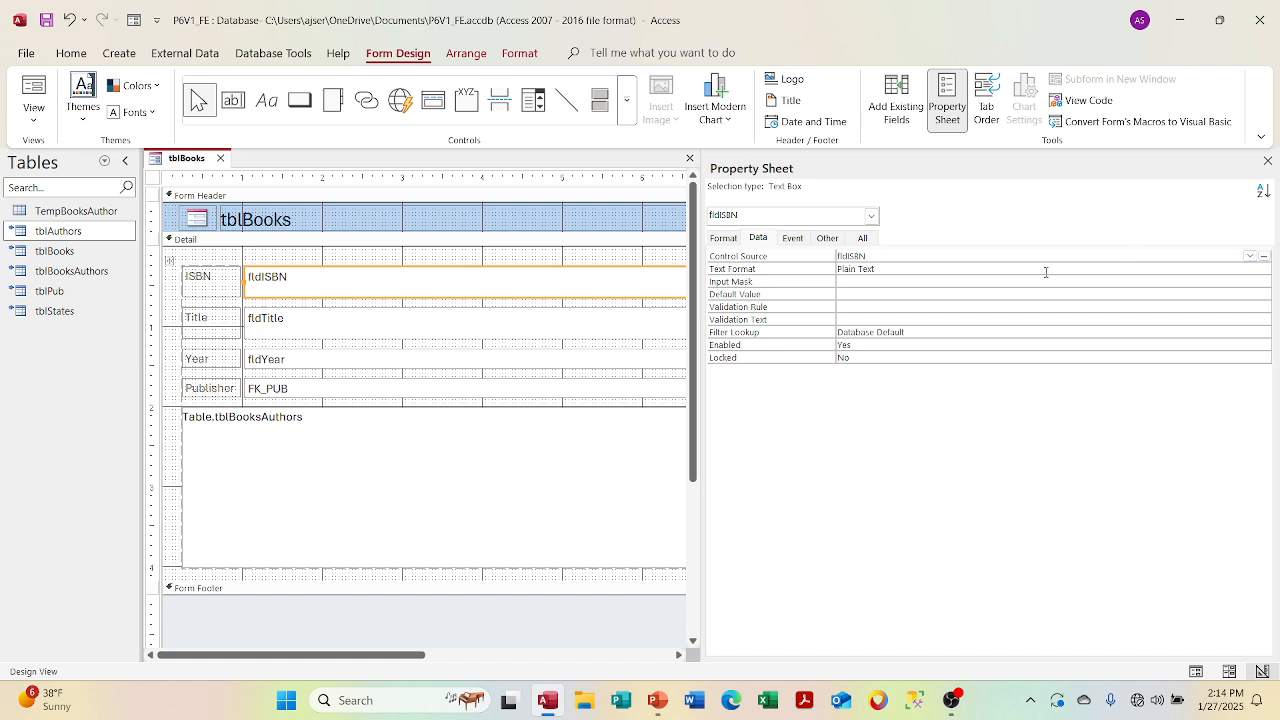
# Clear the Control Source of the ISBN text box to unbind it from its field
pyautogui.click(885, 265)
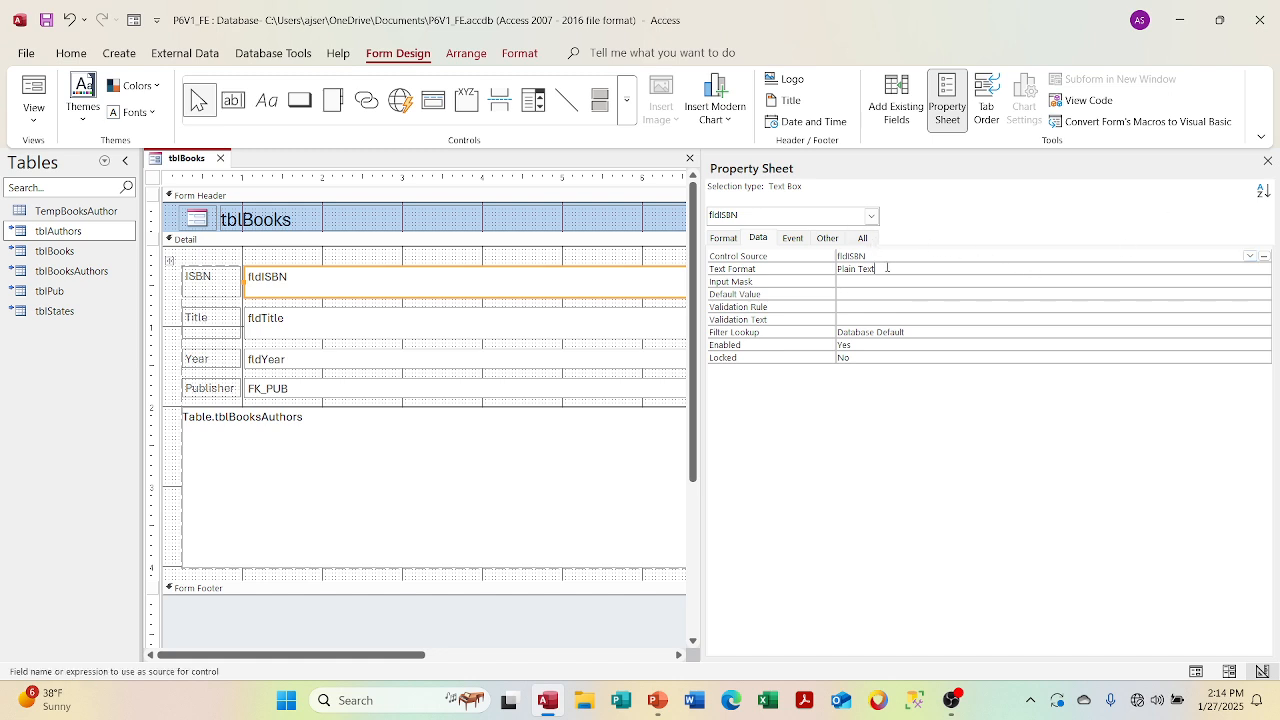
pyautogui.click(792, 257)
pyautogui.press('Delete')
pyautogui.click(928, 286)
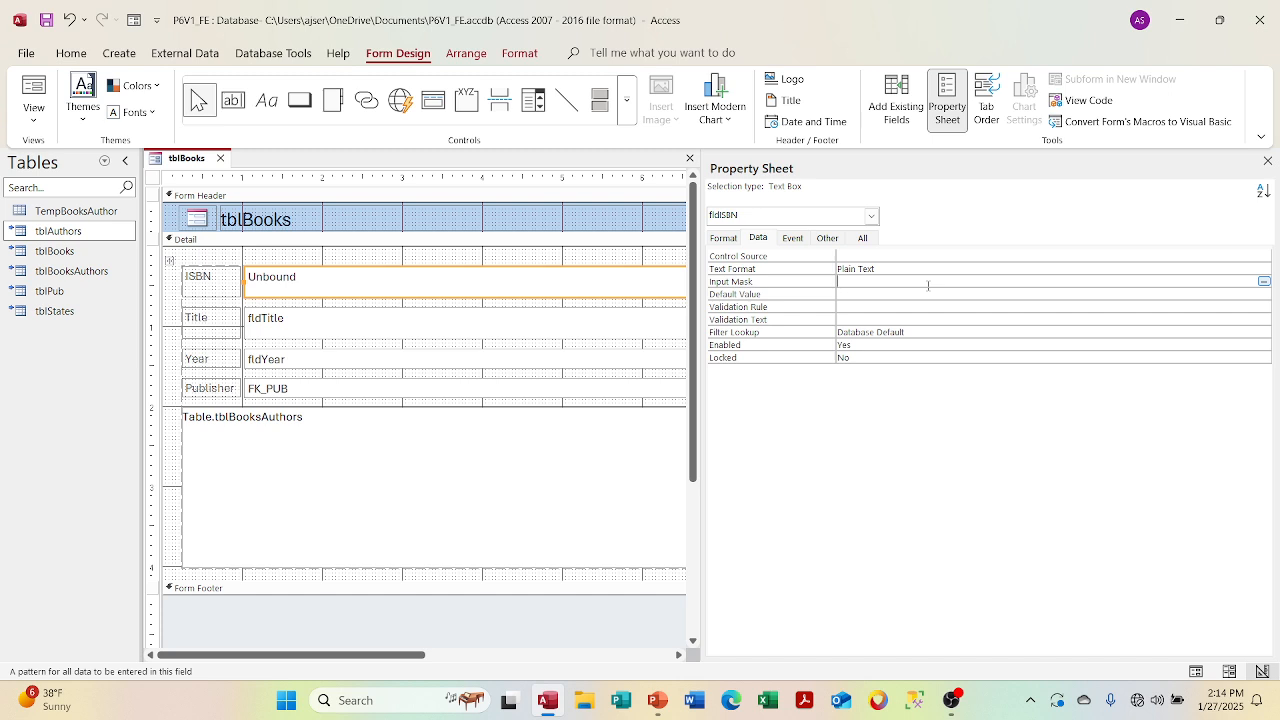
# Set the Control Source of the unbound ISBN text box to fldISBN
pyautogui.click(917, 254)
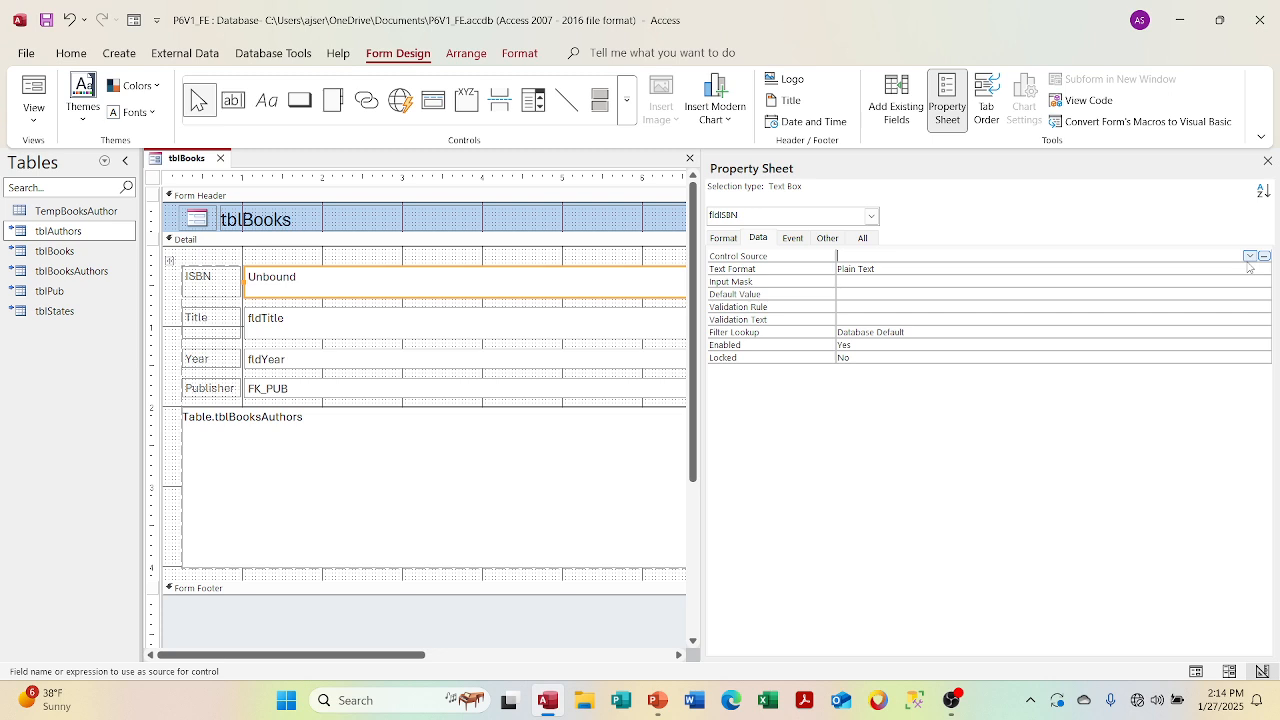
pyautogui.click(1249, 256)
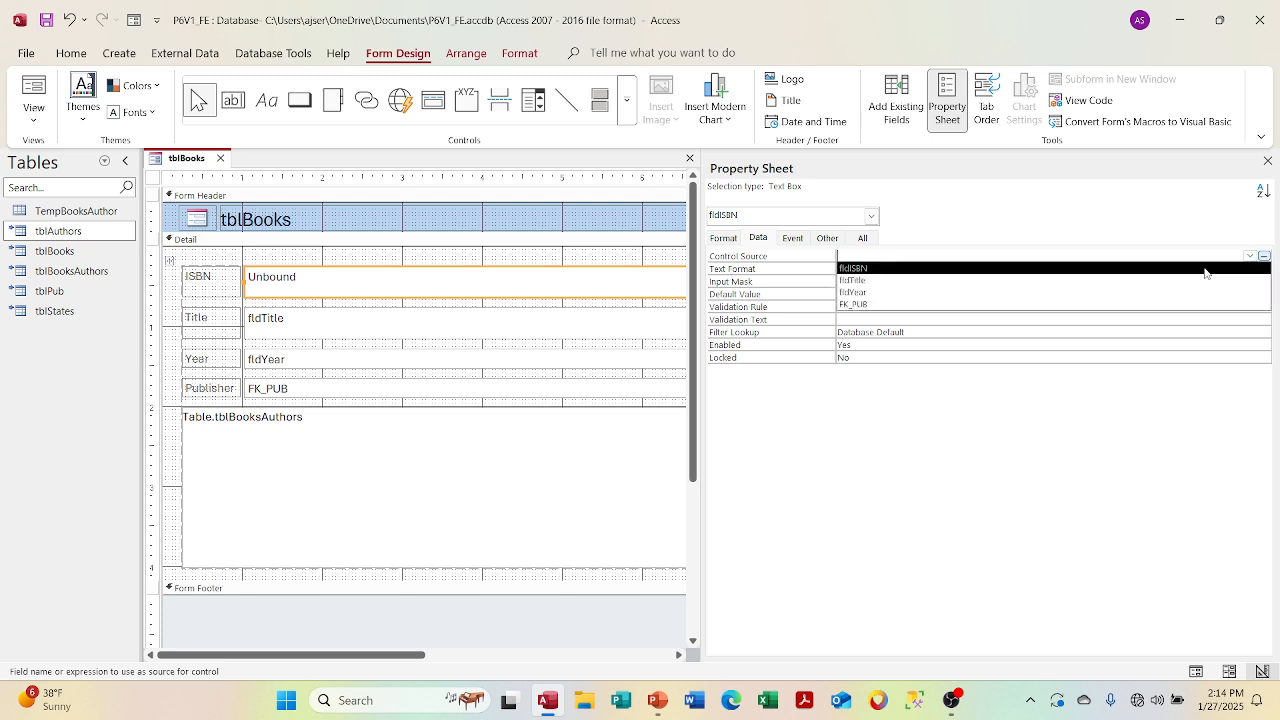
pyautogui.click(1205, 268)
pyautogui.click(984, 295)
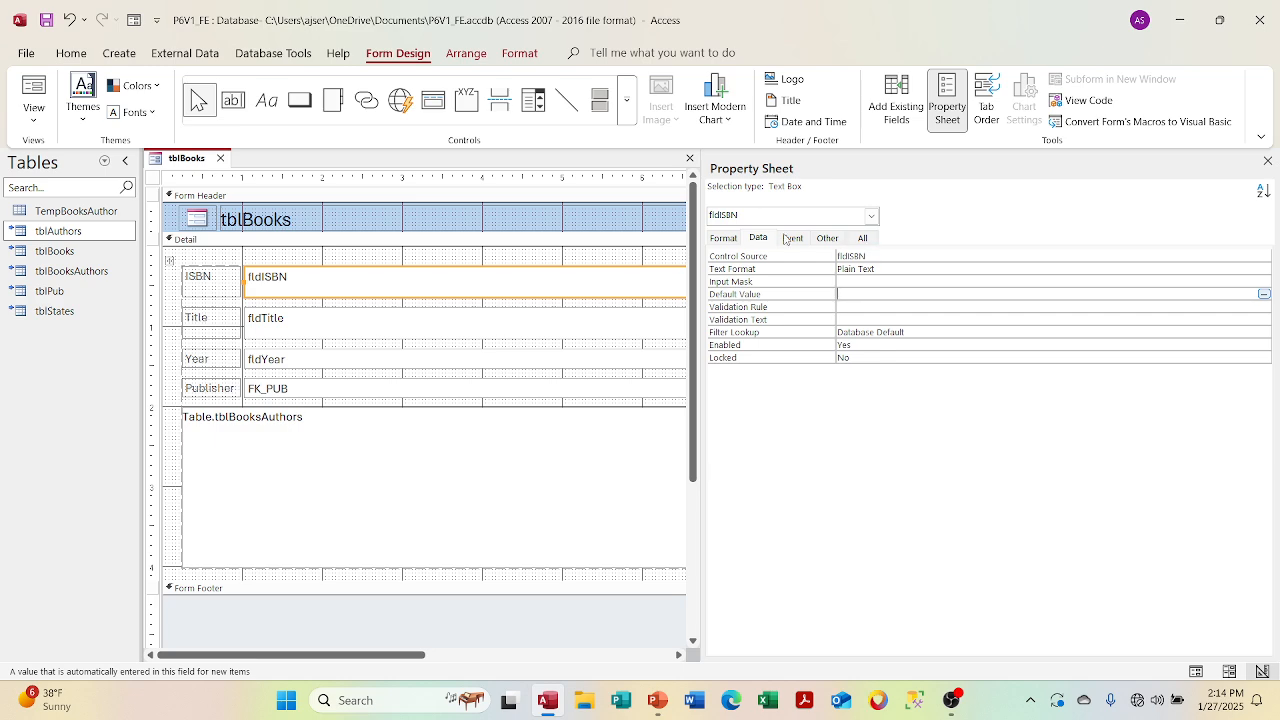
# Show all properties of the ISBN text box and examine its Name and Control Source
pyautogui.click(863, 239)
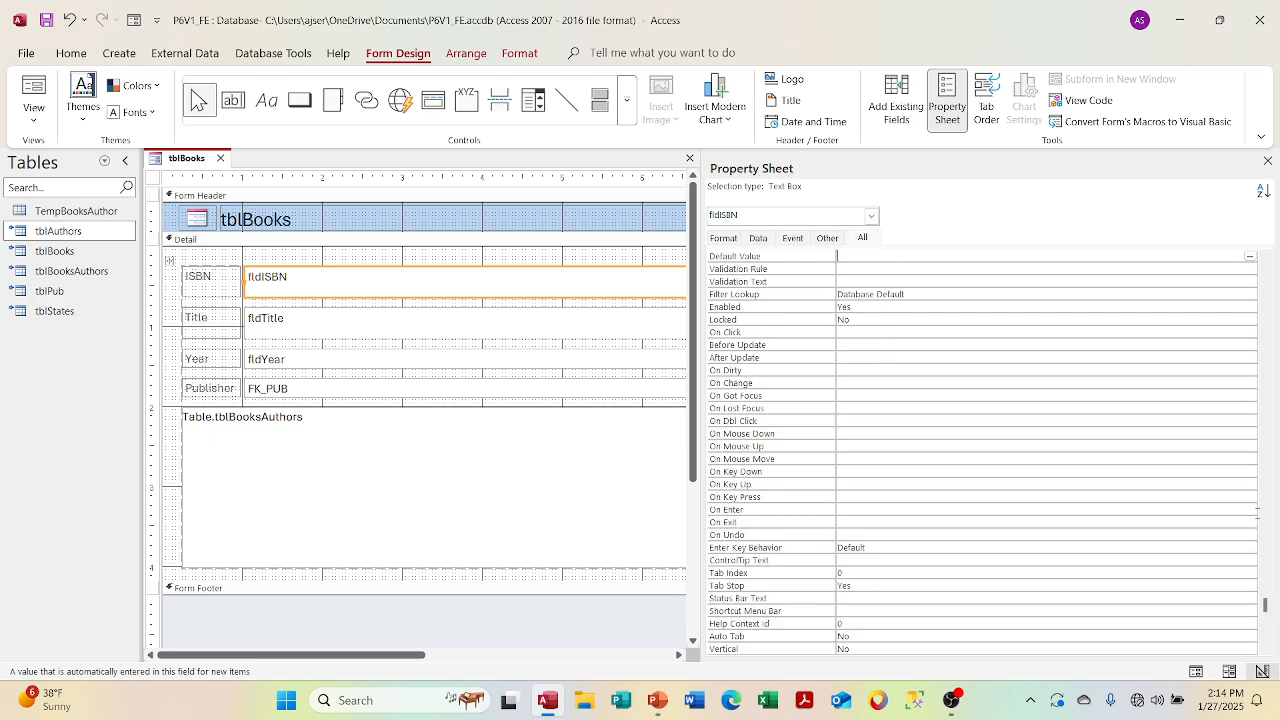
pyautogui.moveTo(1266, 606); pyautogui.dragTo(1245, 247)
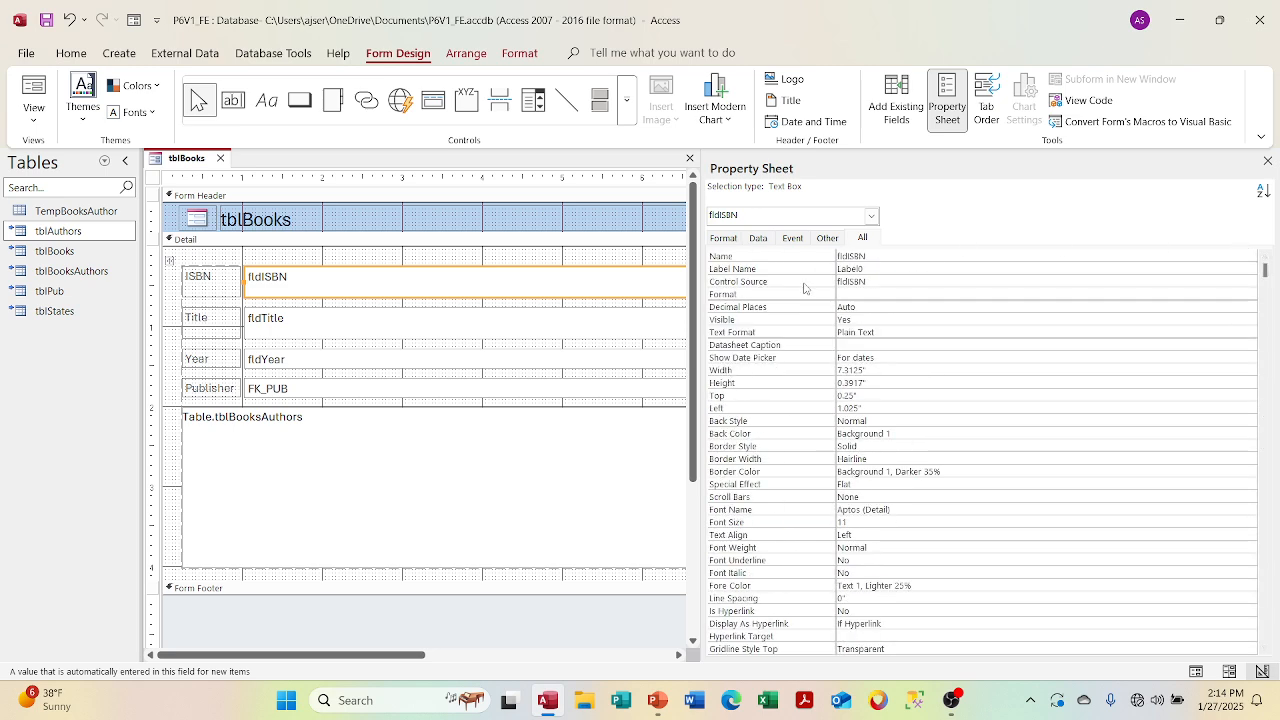
pyautogui.click(907, 255)
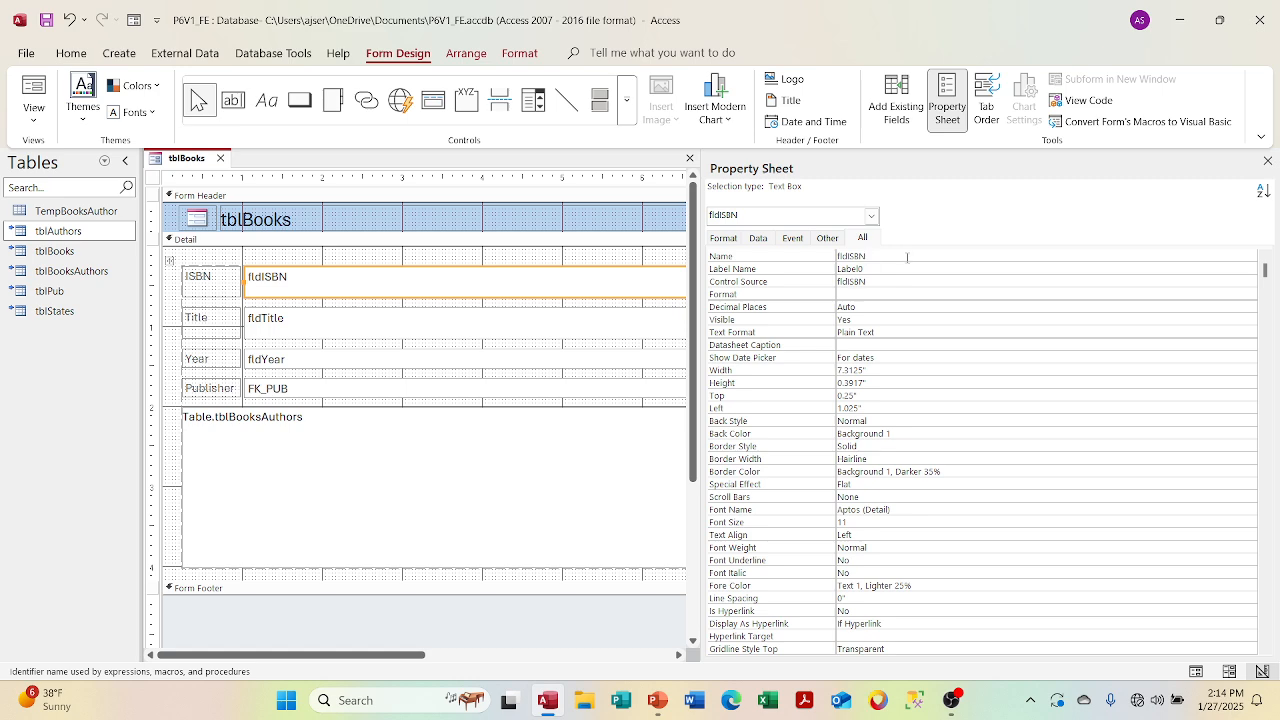
pyautogui.click(902, 276)
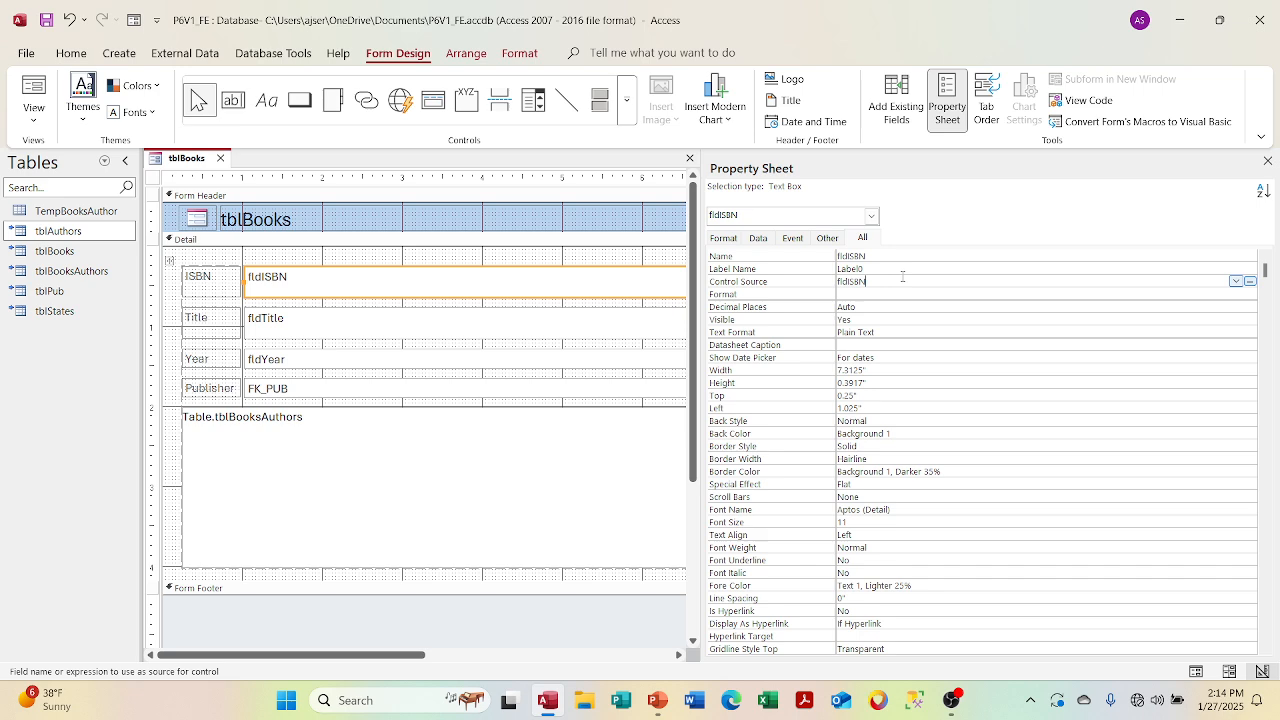
# Display the properties of the whole form, including its Record Source
pyautogui.click(868, 219)
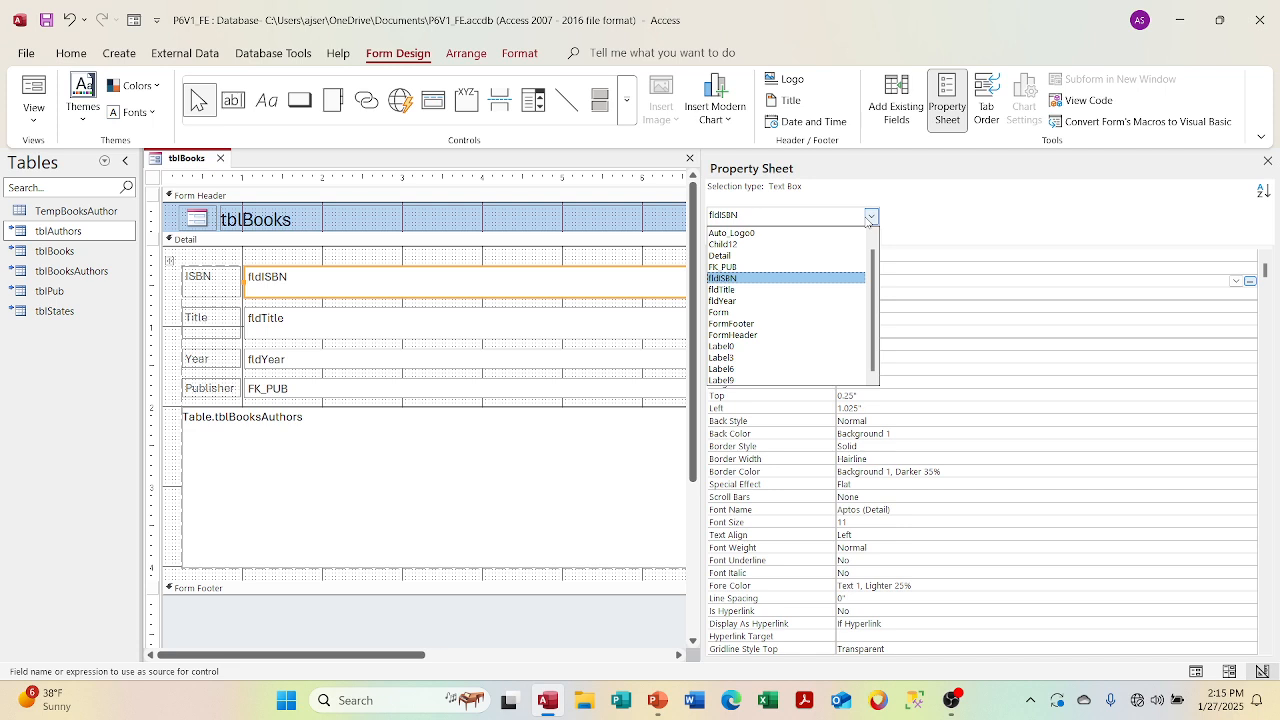
pyautogui.click(795, 314)
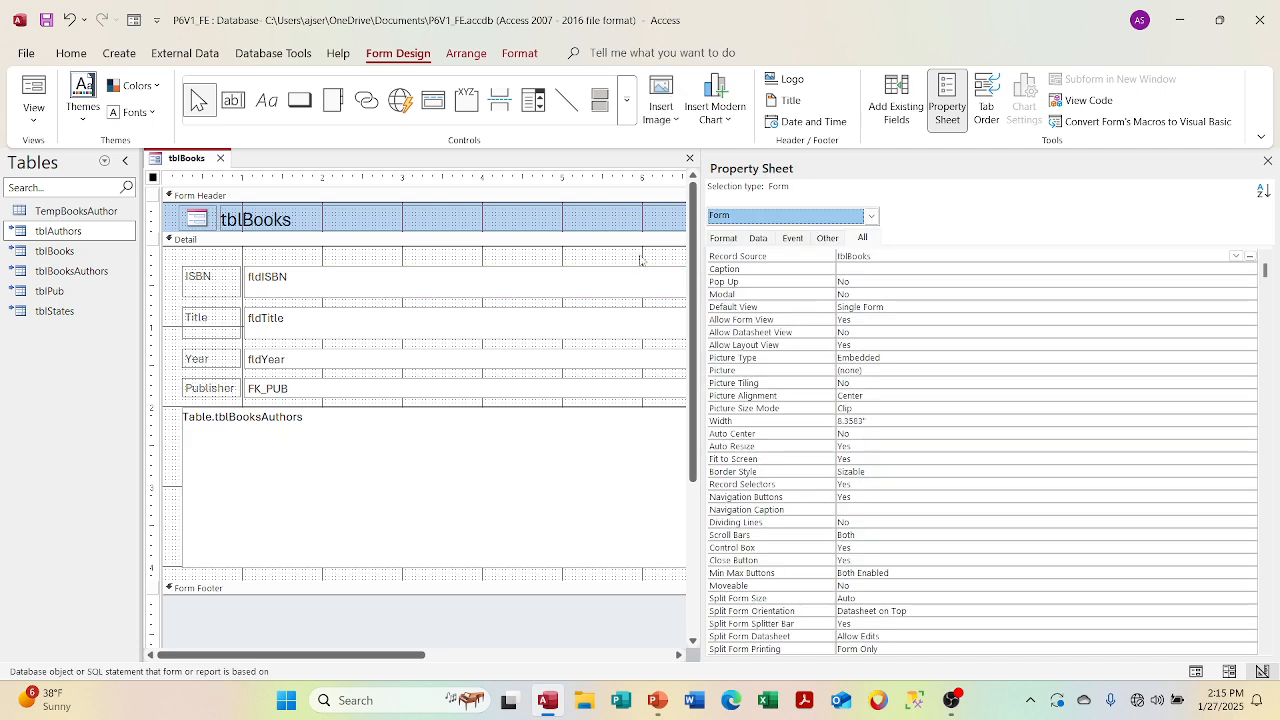
# Close the properties of the whole form and display them again from the form selector
pyautogui.click(160, 185)
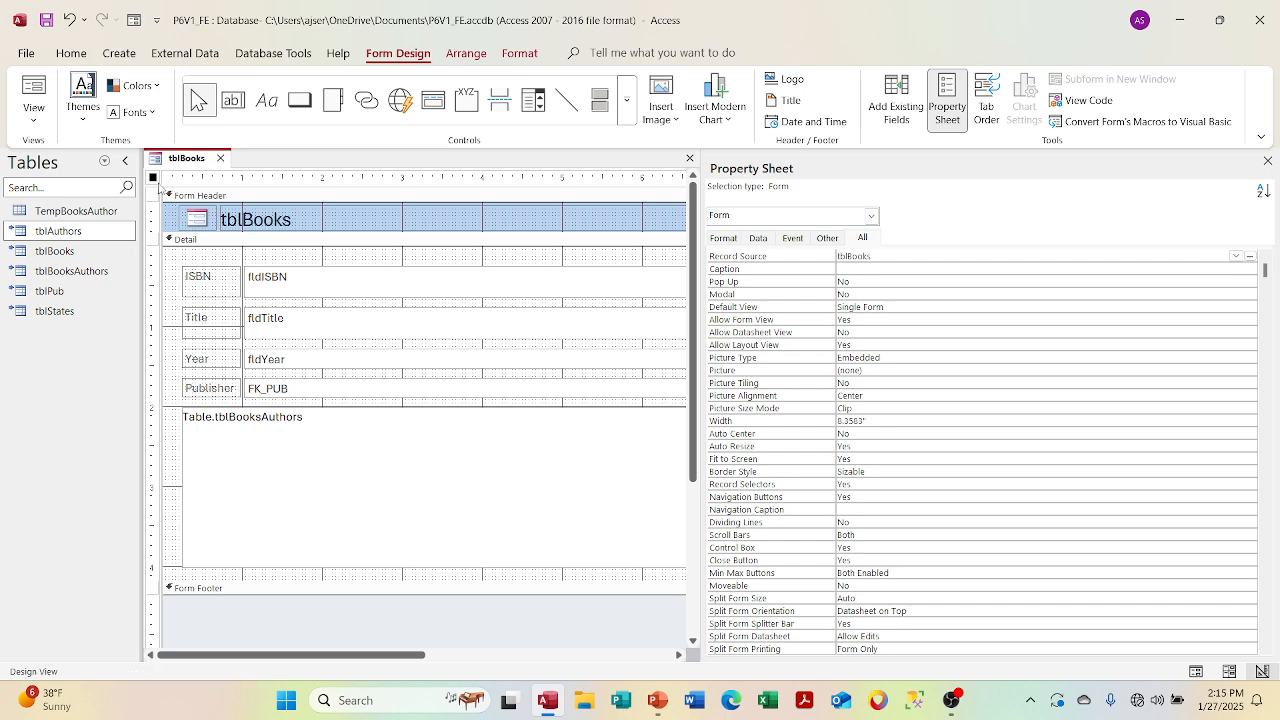
pyautogui.rightClick(153, 179)
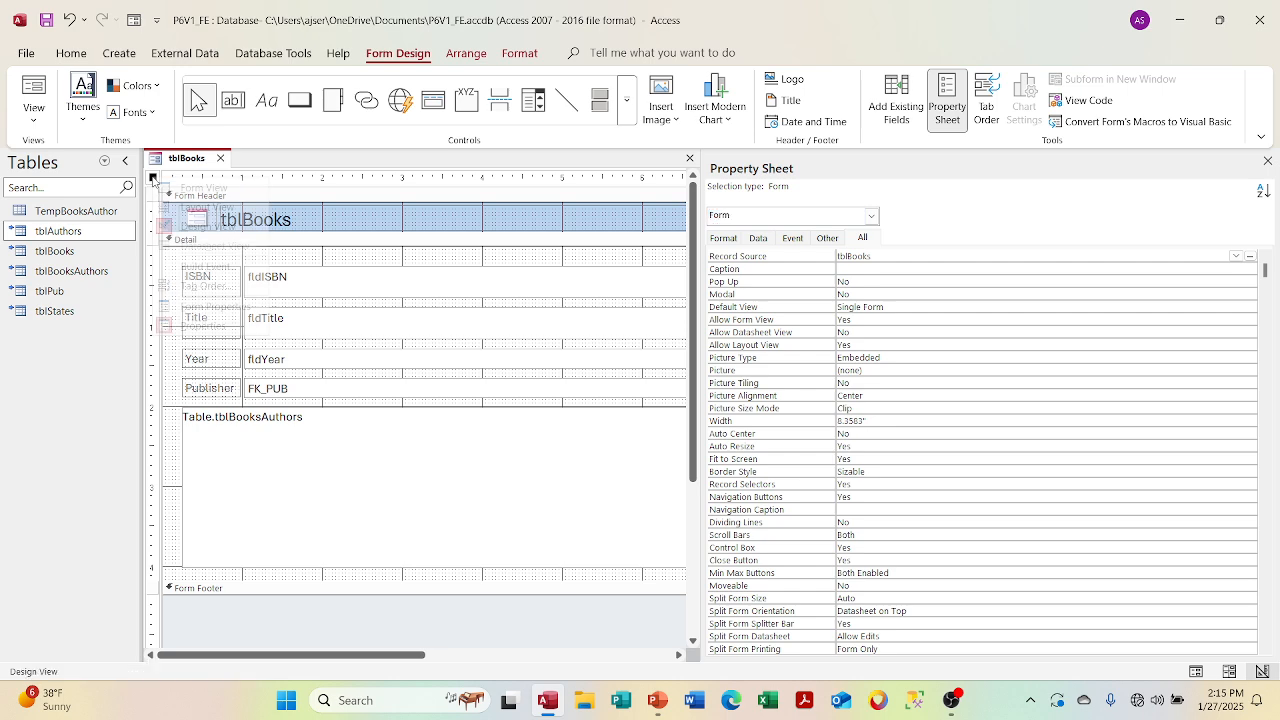
pyautogui.click(205, 325)
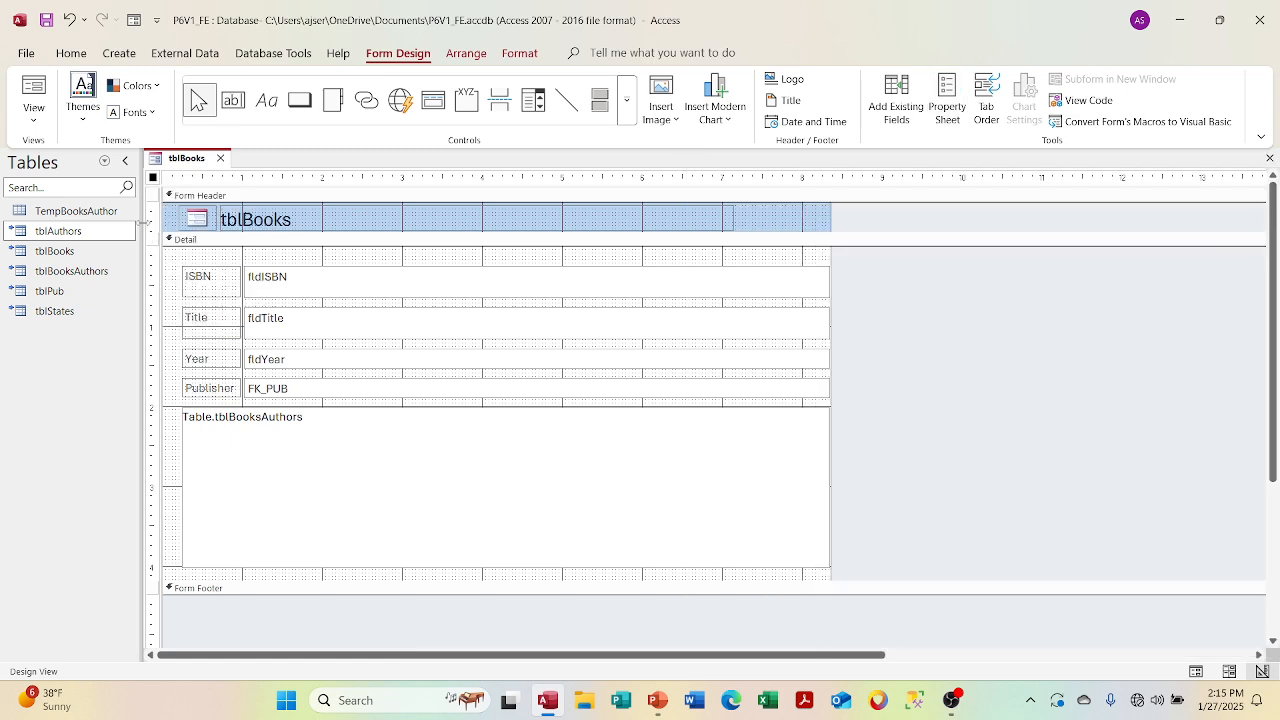
pyautogui.rightClick(153, 182)
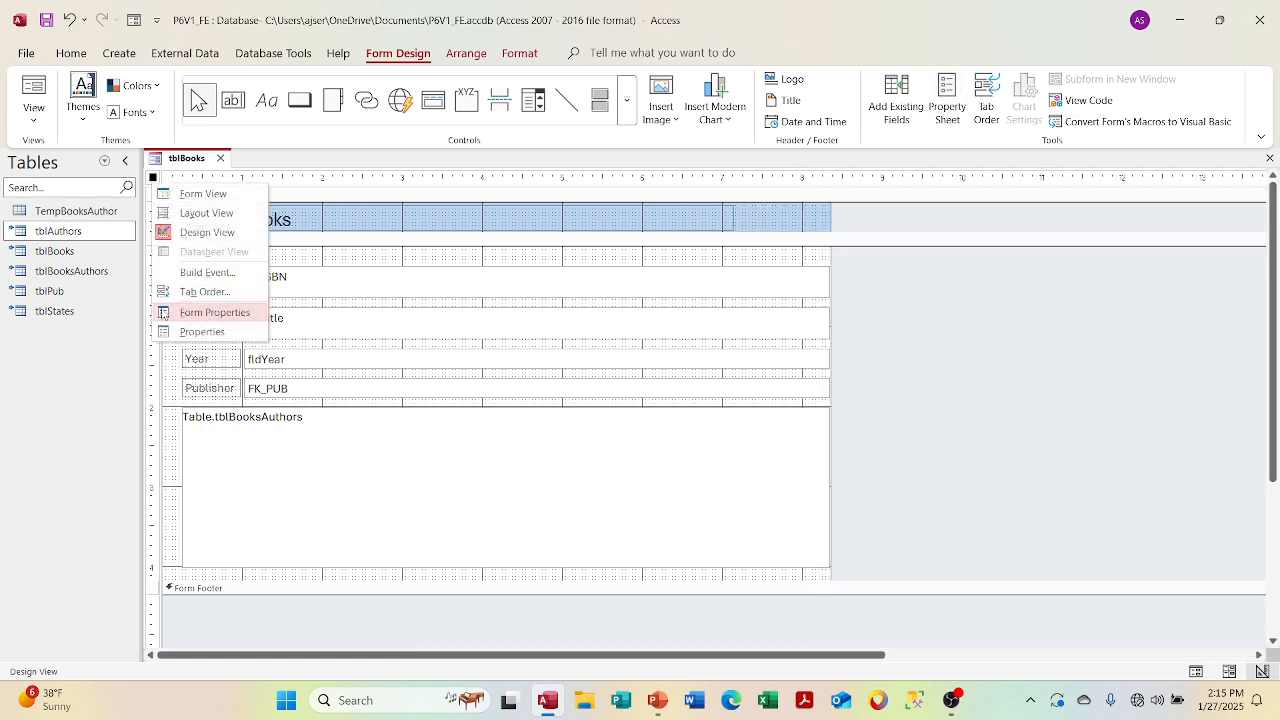
pyautogui.click(205, 318)
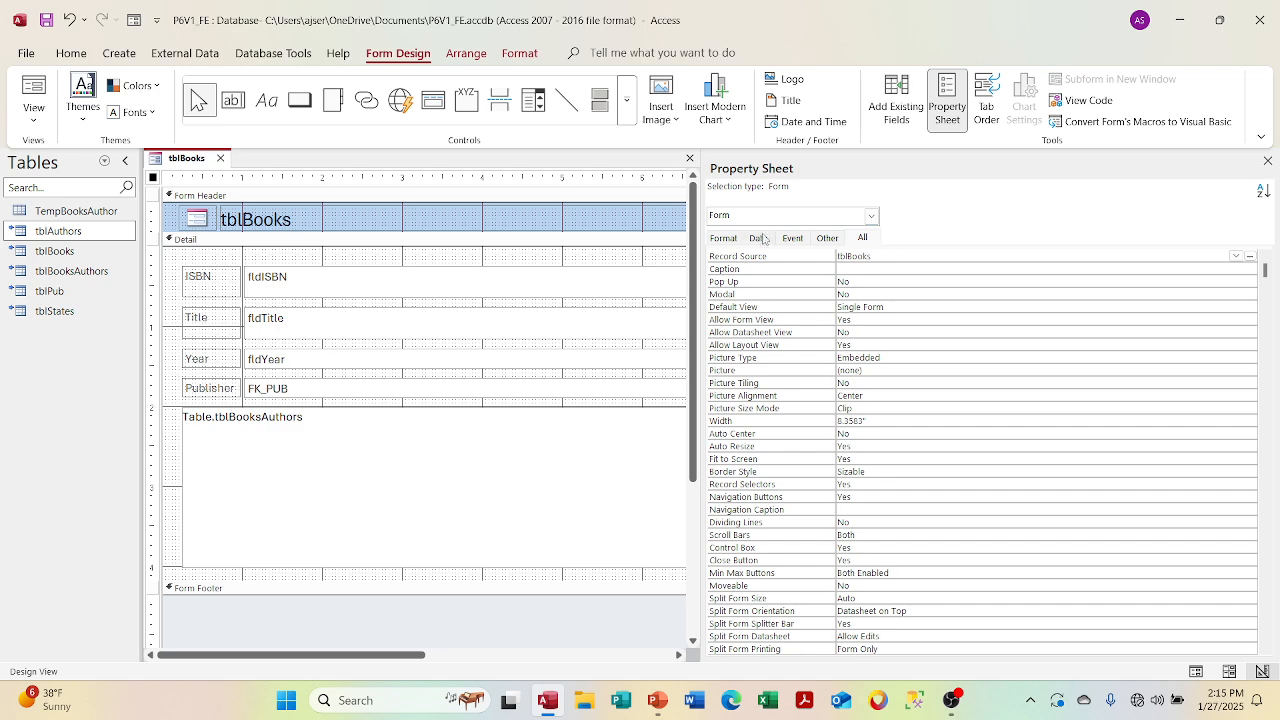
# Show the form's data properties and review the available choices for Recordset Type and Record Source
pyautogui.click(737, 238)
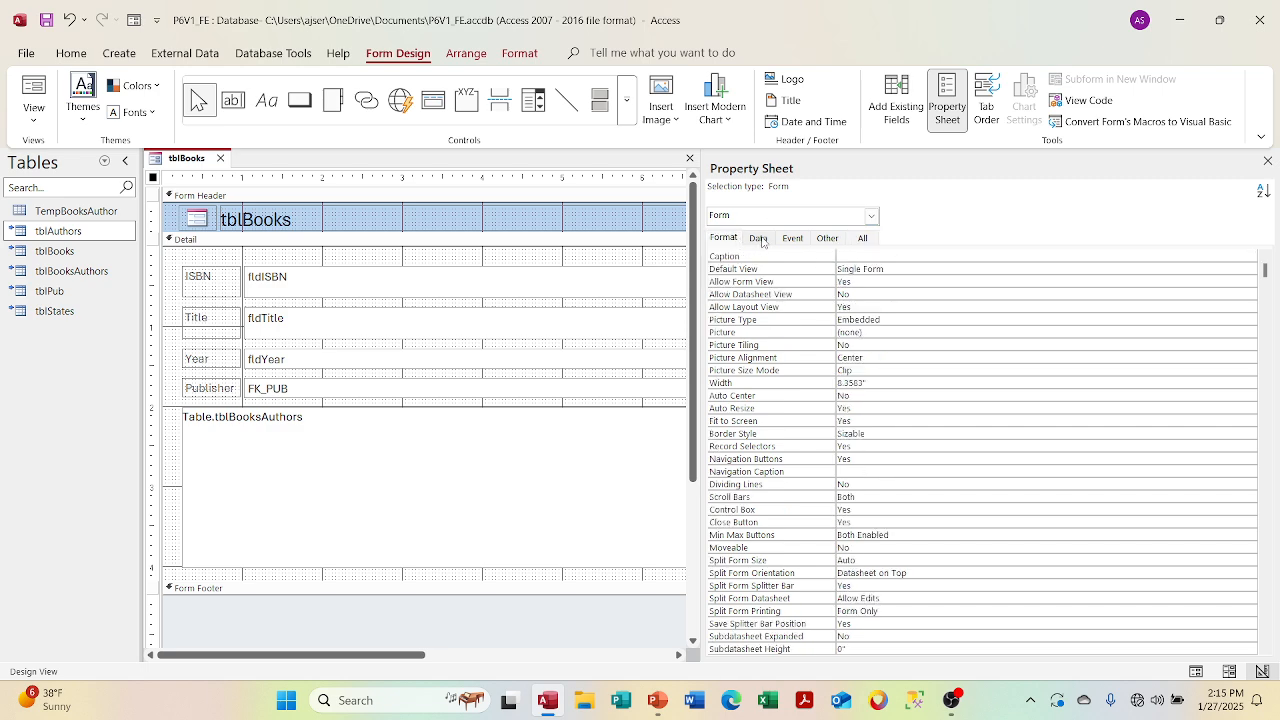
pyautogui.click(759, 239)
pyautogui.click(922, 257)
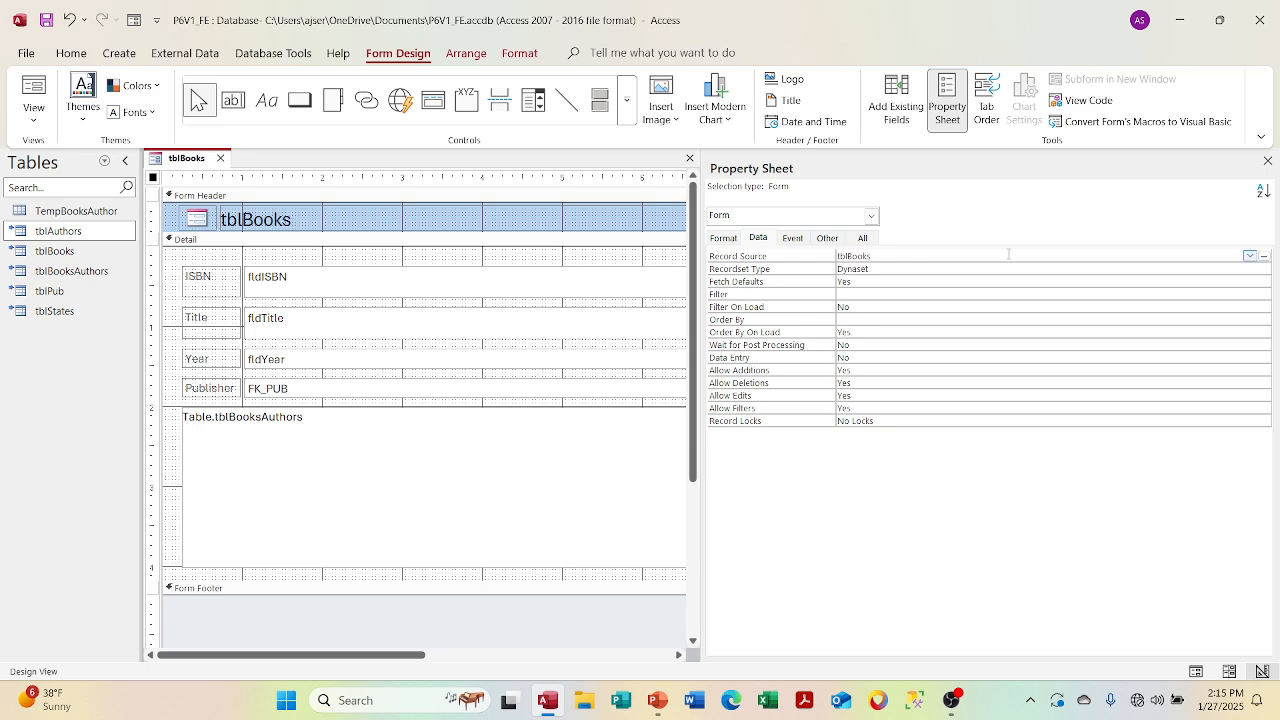
pyautogui.click(1263, 268)
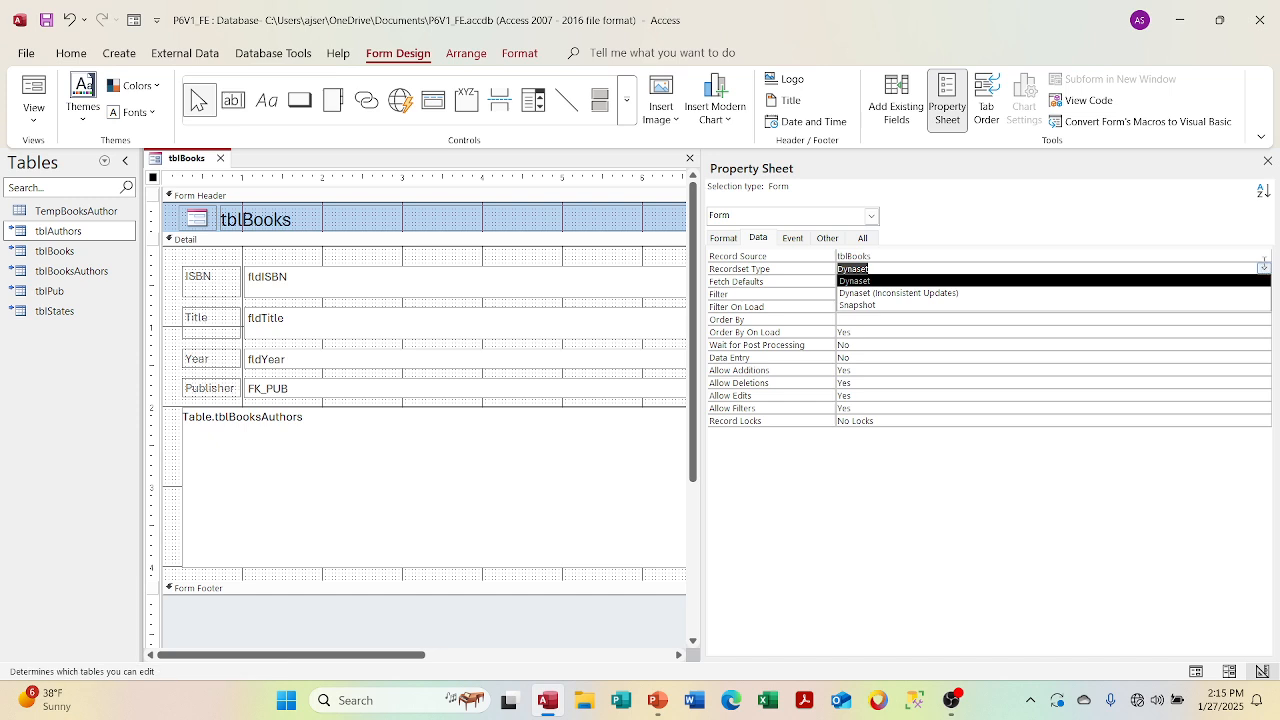
pyautogui.click(1263, 268)
pyautogui.click(1196, 264)
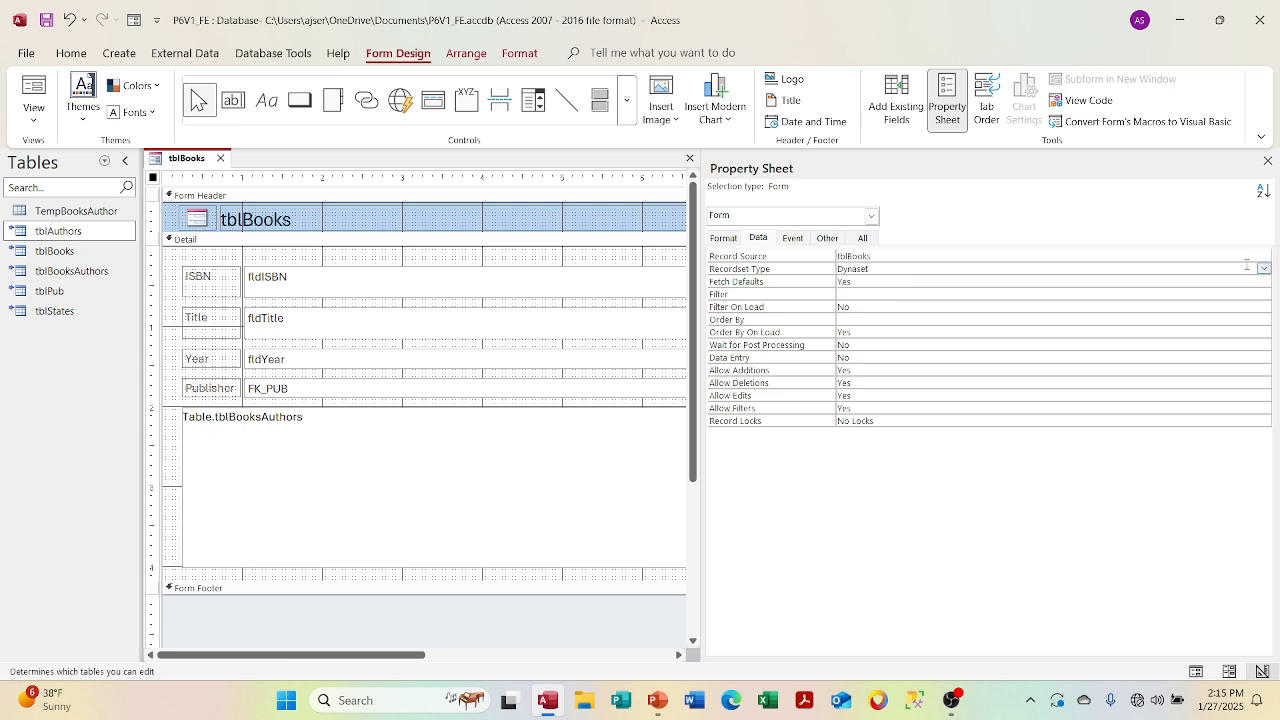
pyautogui.click(1190, 256)
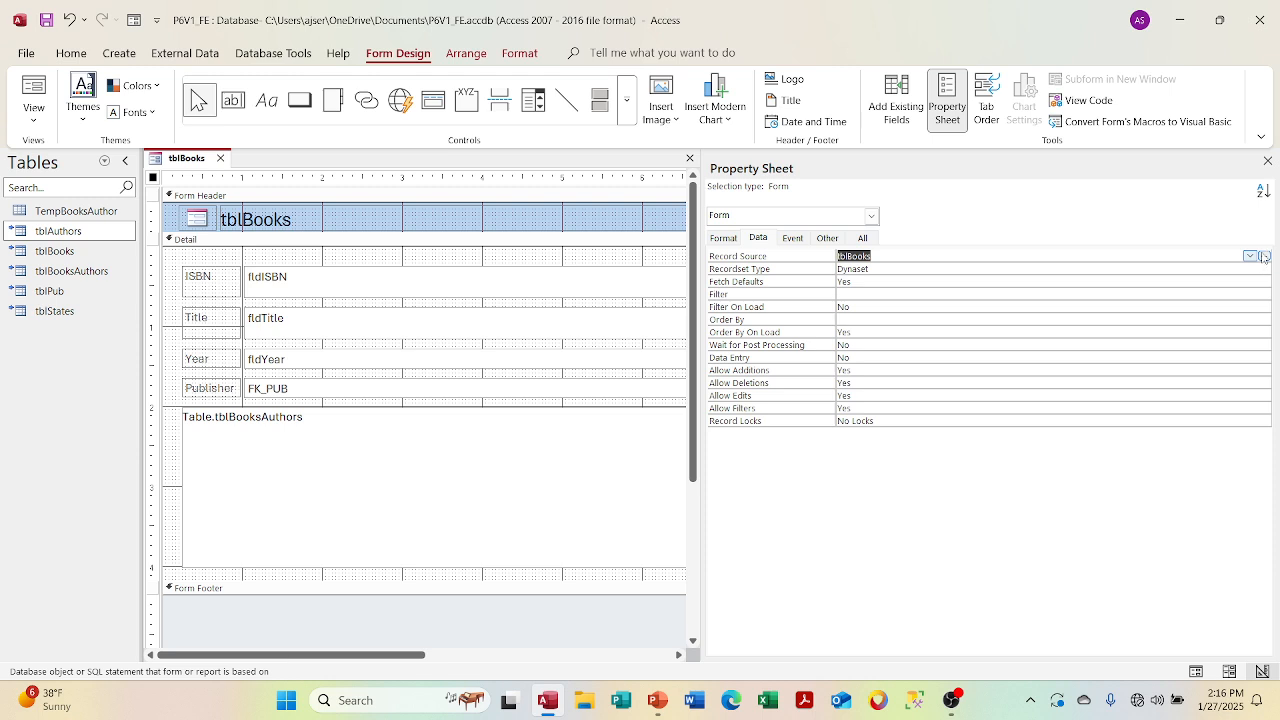
pyautogui.click(1248, 257)
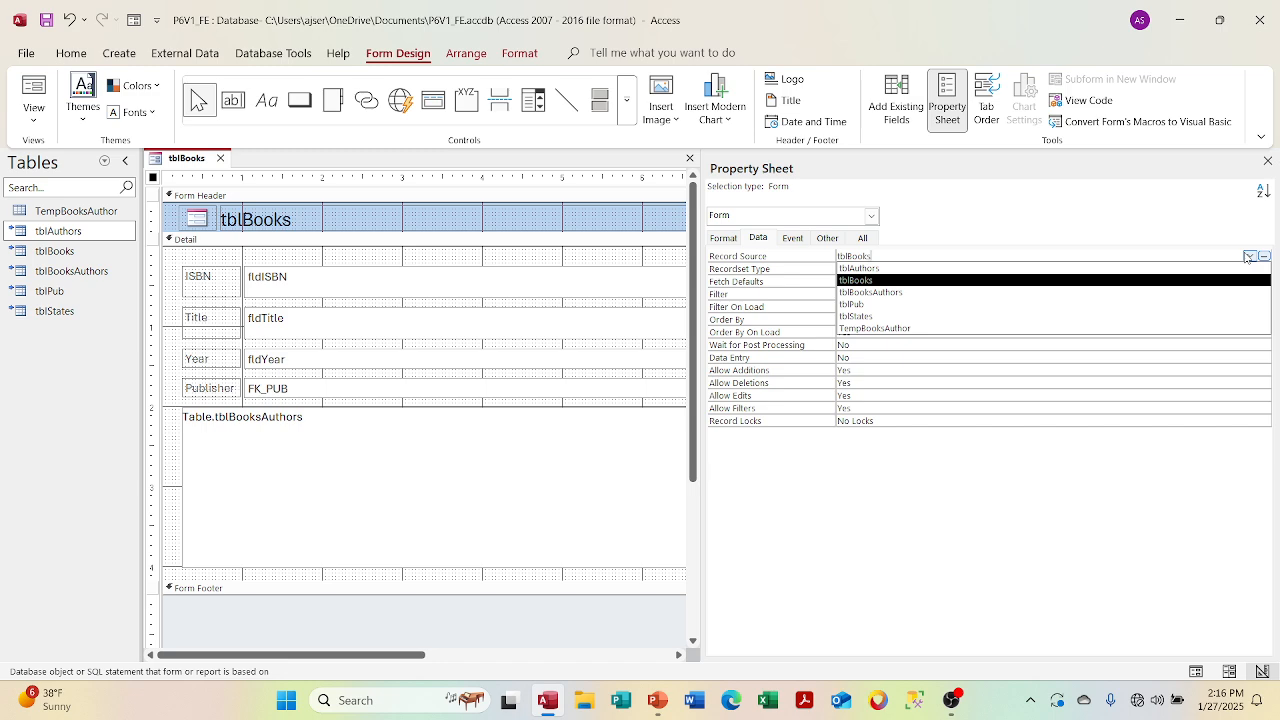
pyautogui.click(1248, 257)
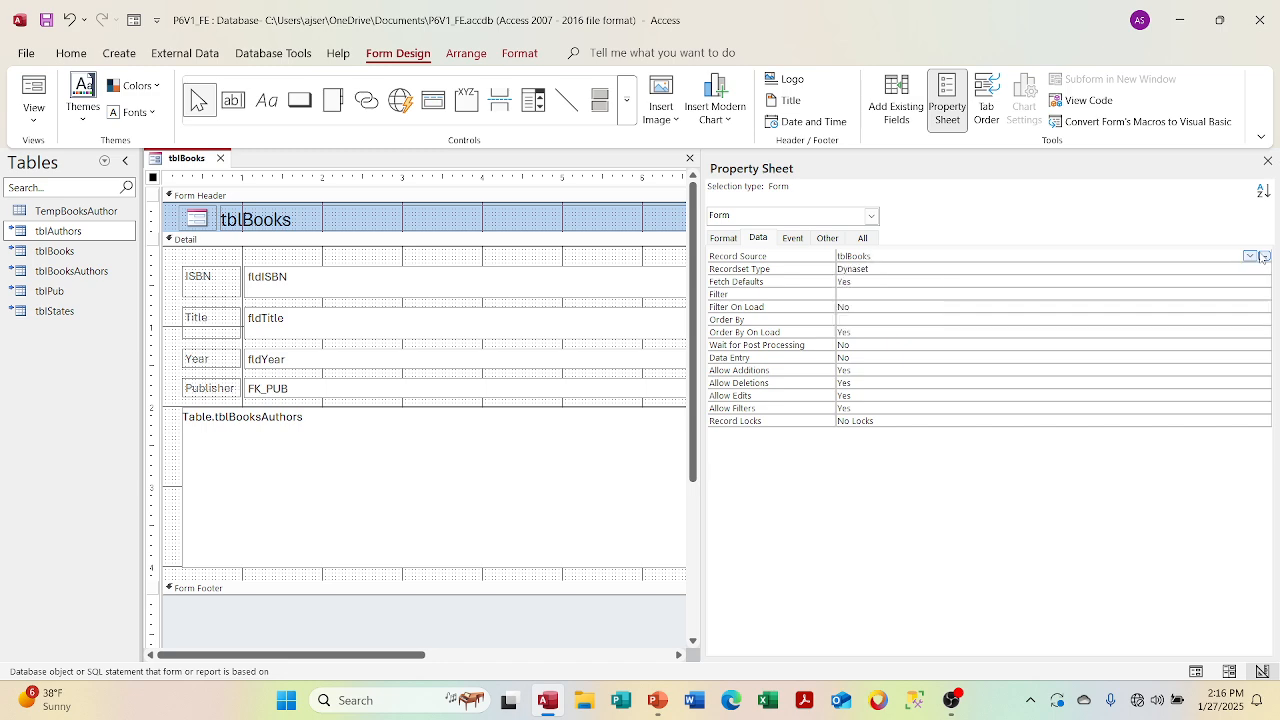
# Build a query on tblBooks with fldISBN, fldTitle, fldYear and FK_PUB, and save it as the form's Record Source
pyautogui.click(1264, 257)
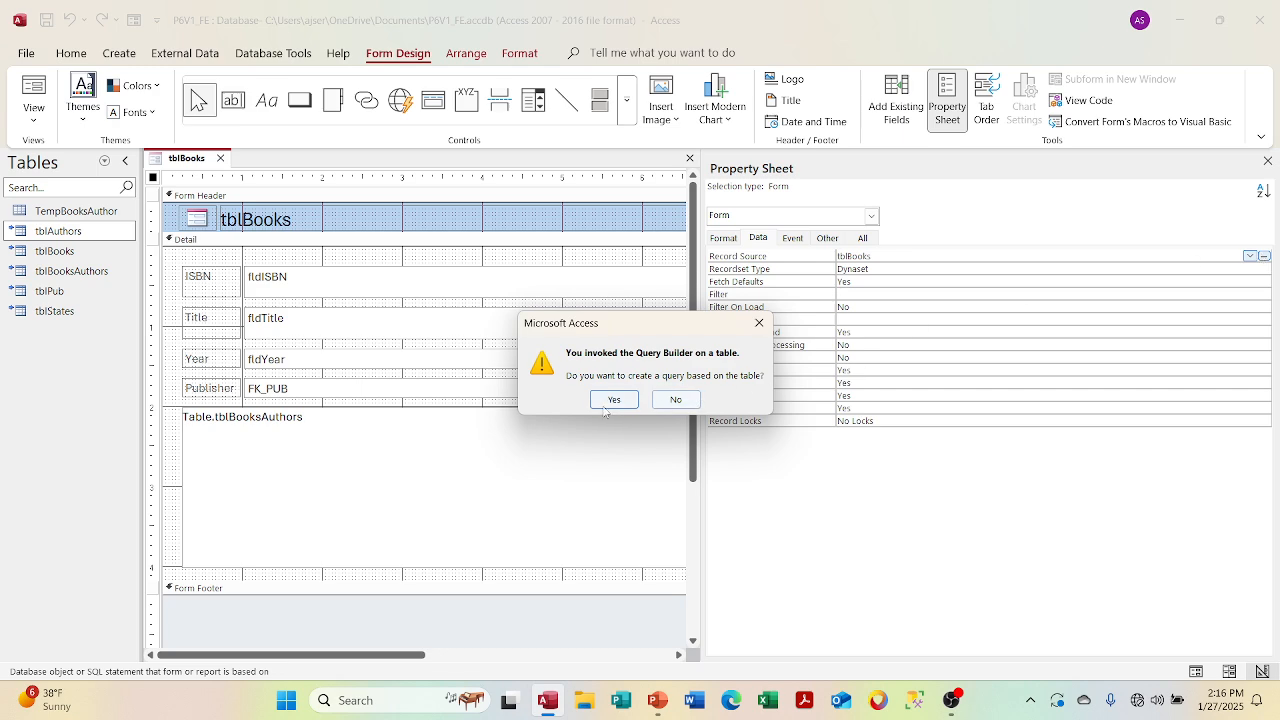
pyautogui.click(615, 399)
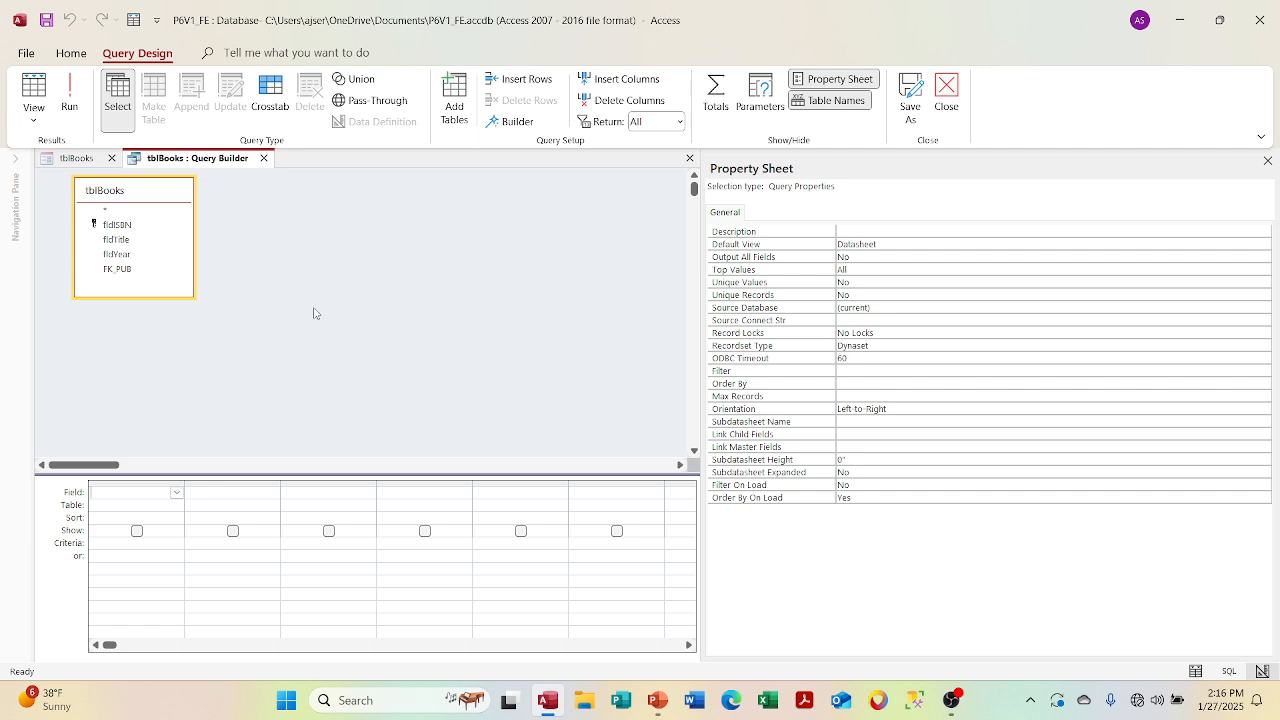
pyautogui.click(118, 227)
pyautogui.doubleClick(118, 225)
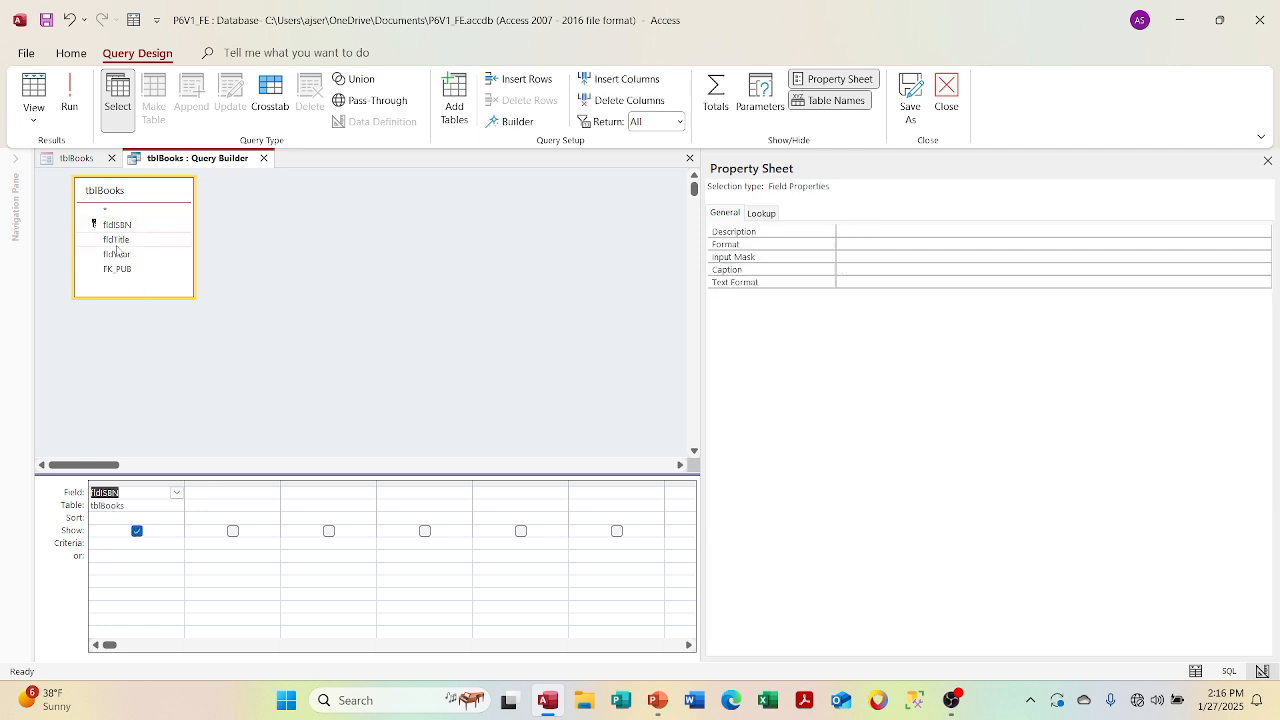
pyautogui.doubleClick(116, 241)
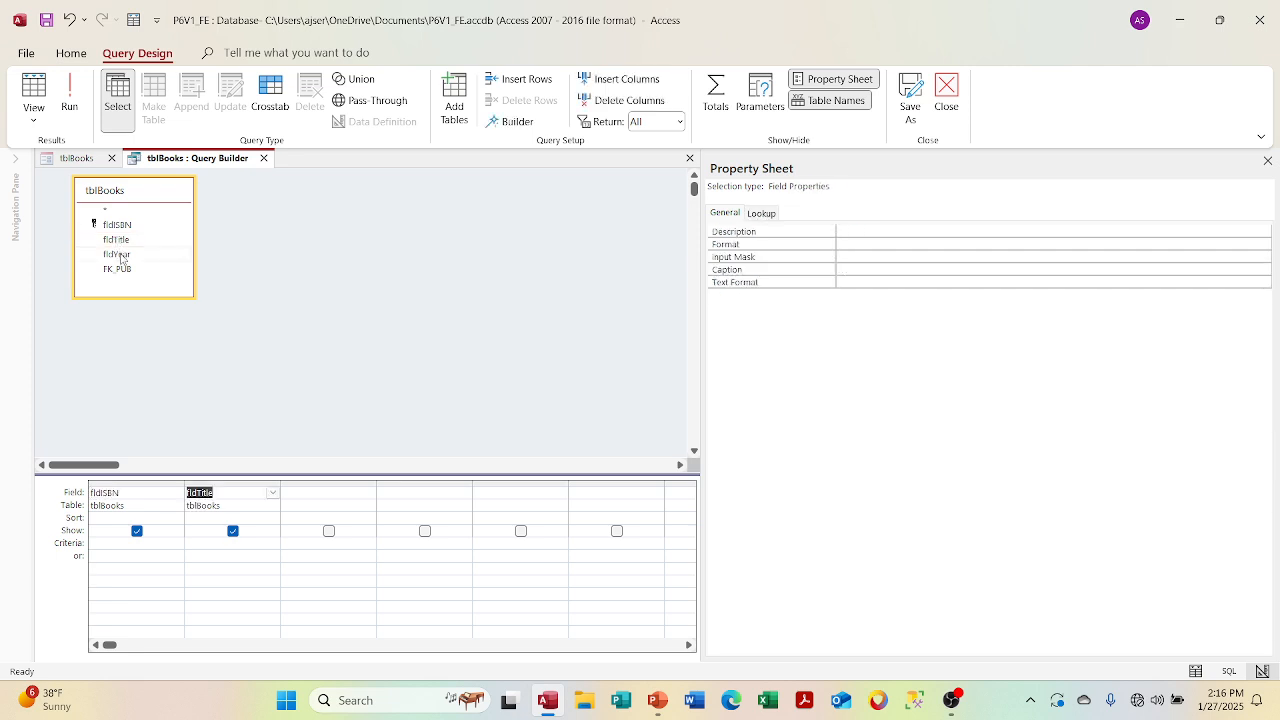
pyautogui.doubleClick(116, 254)
pyautogui.doubleClick(119, 269)
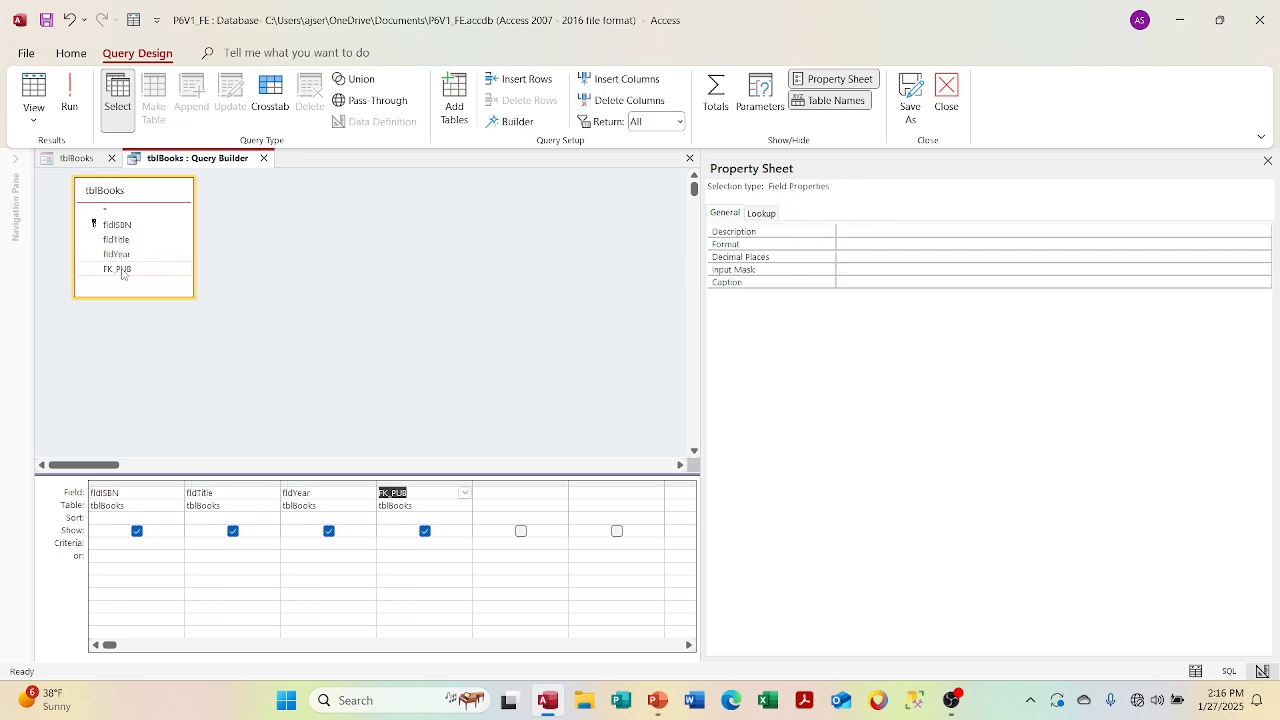
pyautogui.click(262, 159)
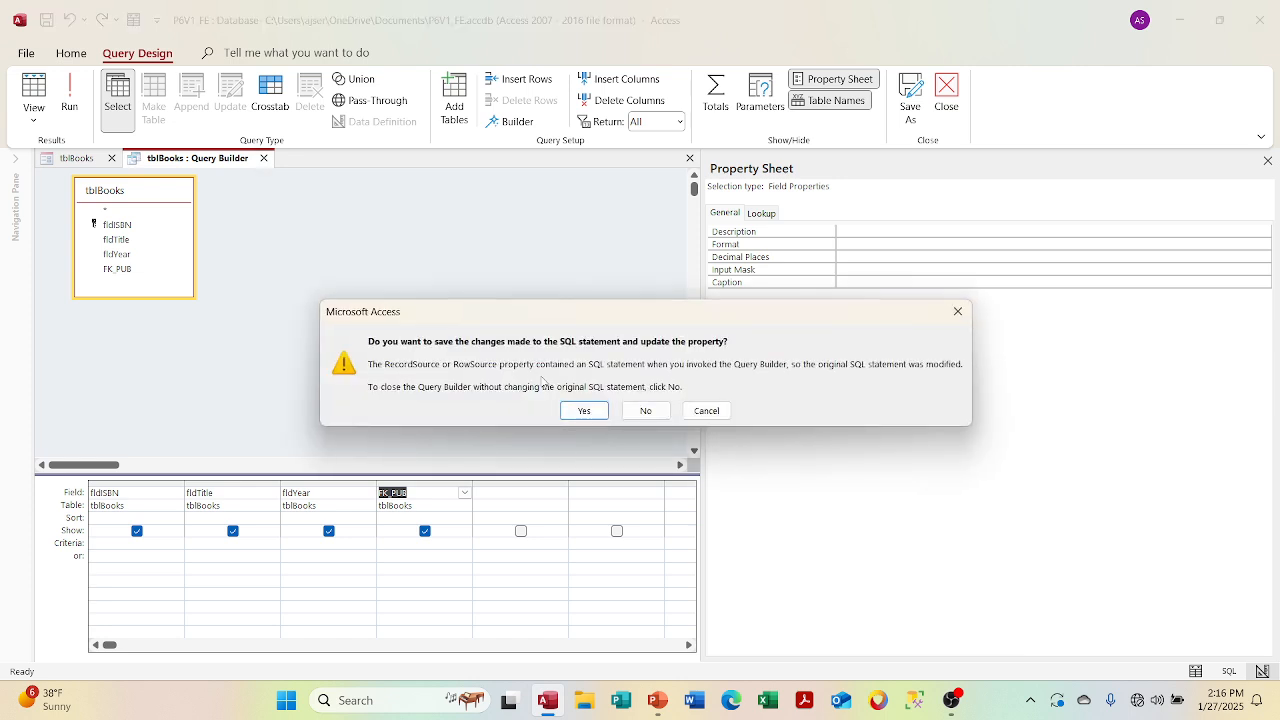
pyautogui.click(584, 410)
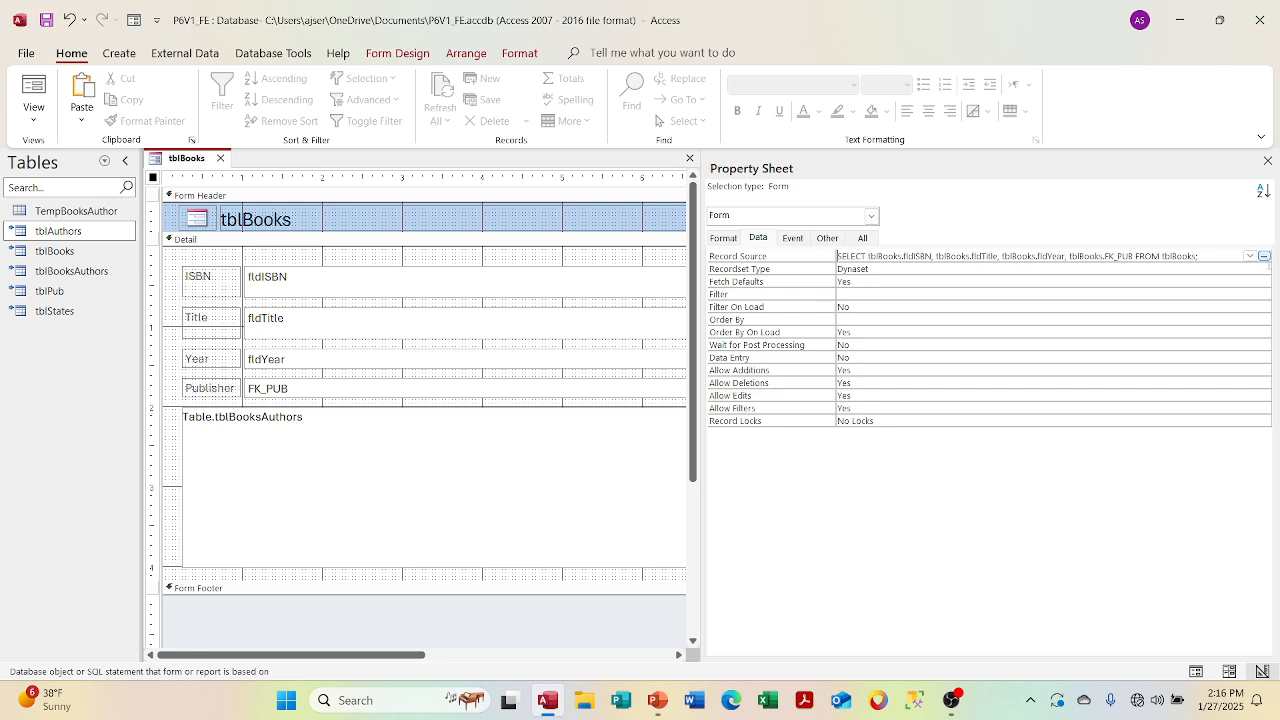
# Reopen the Record Source query, add tblPub and join FK_PUB in tblBooks to fldPID in tblPub
pyautogui.click(1264, 256)
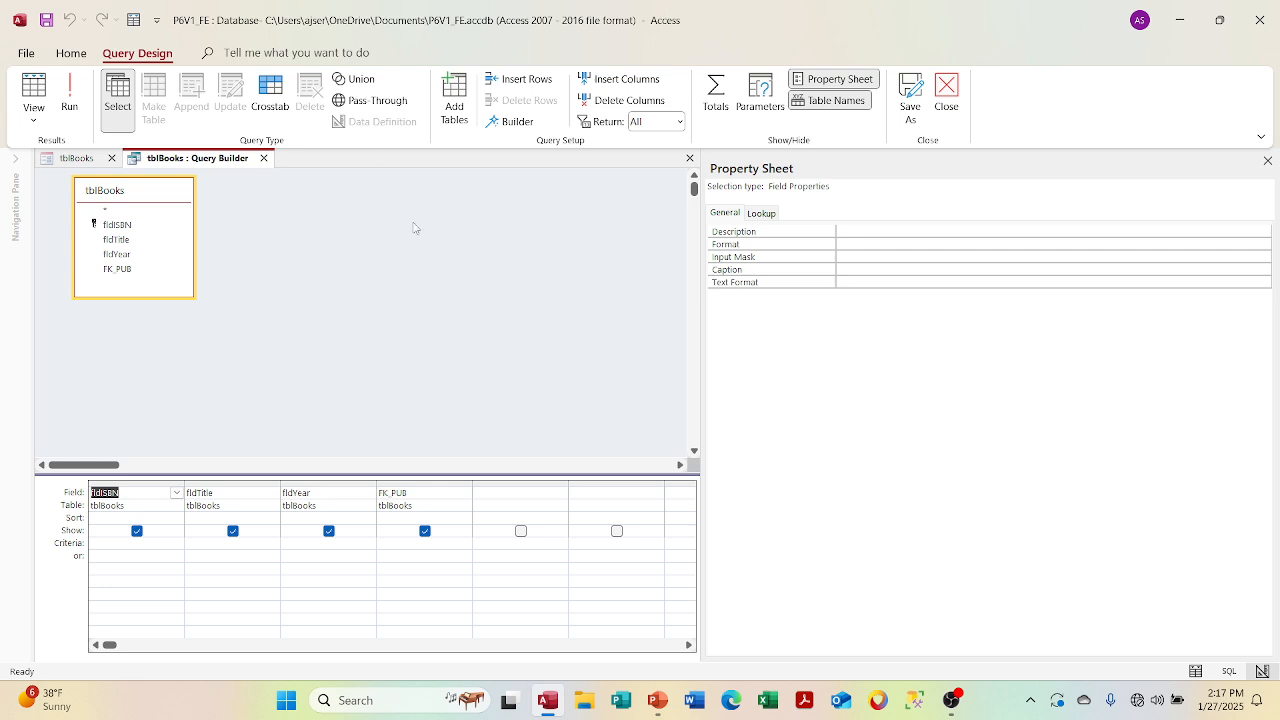
pyautogui.click(454, 112)
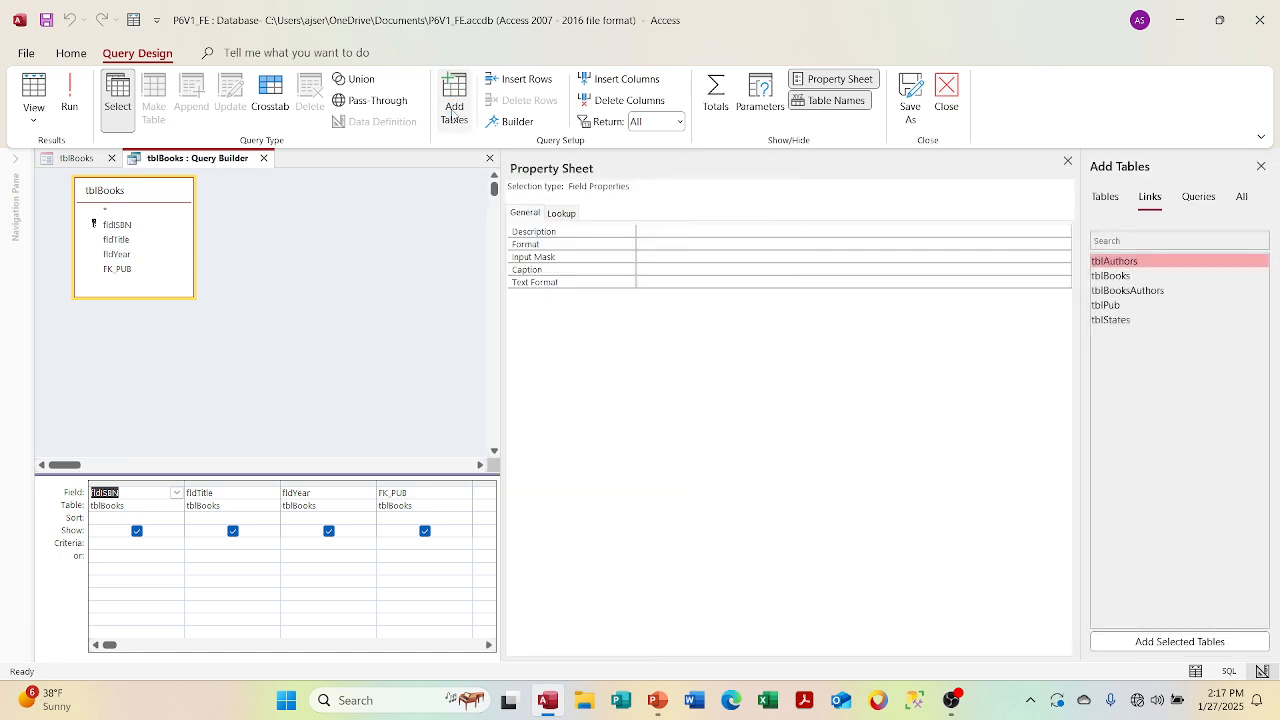
pyautogui.click(1067, 161)
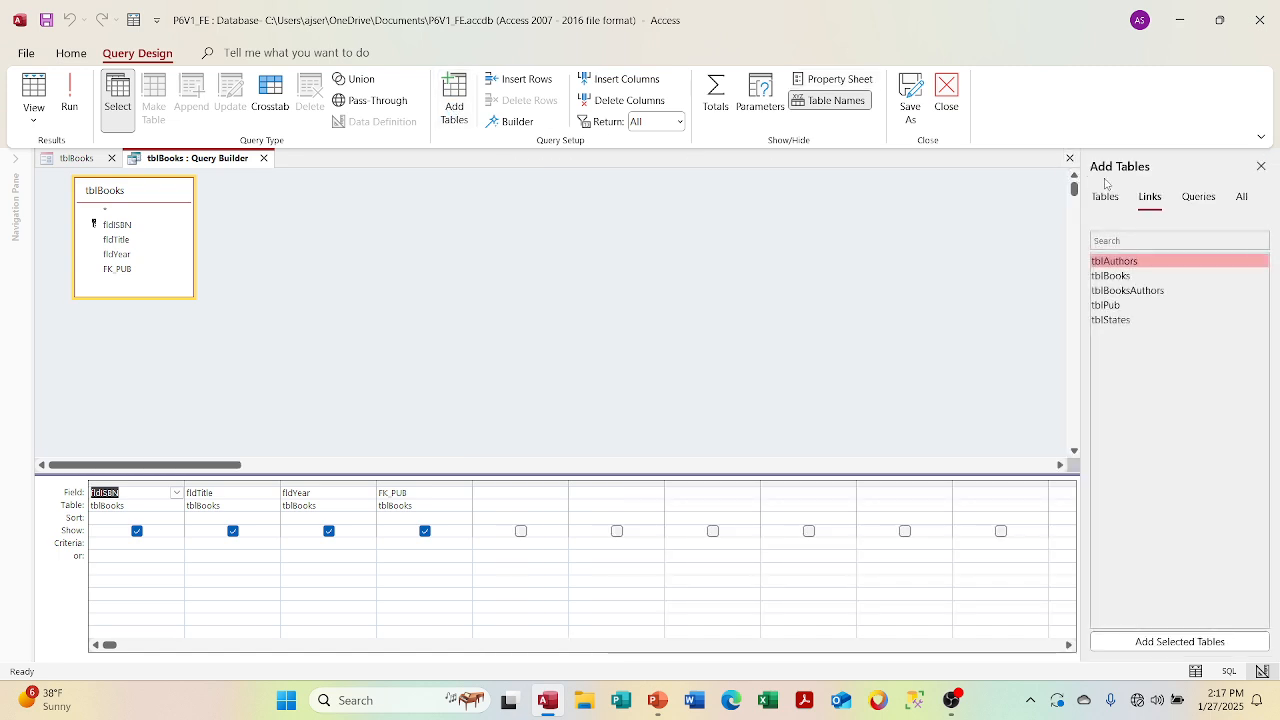
pyautogui.click(1261, 166)
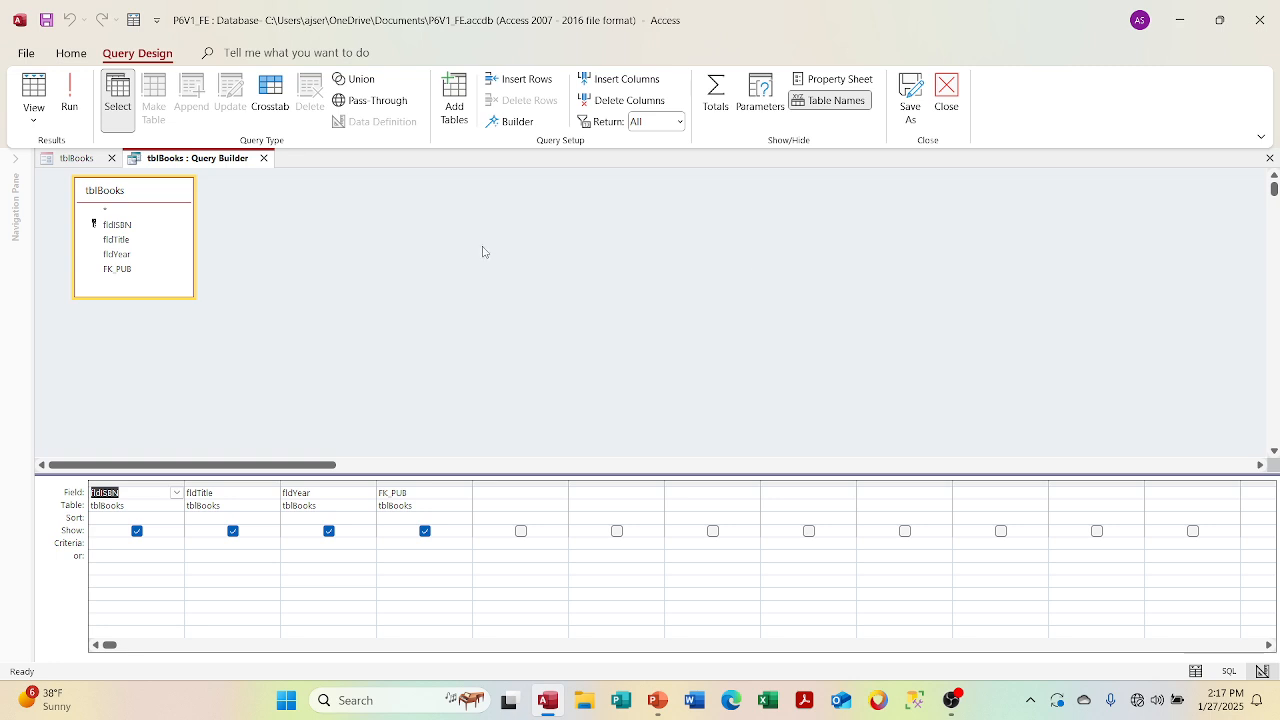
pyautogui.click(455, 100)
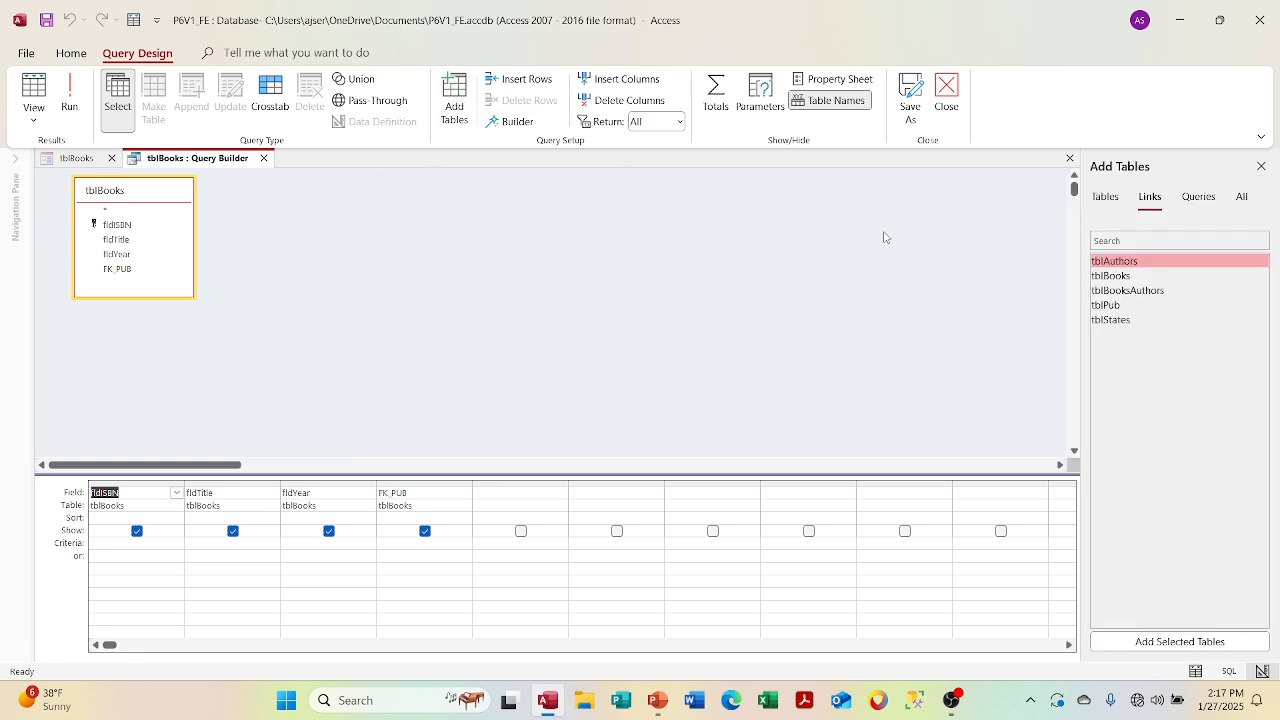
pyautogui.doubleClick(1118, 307)
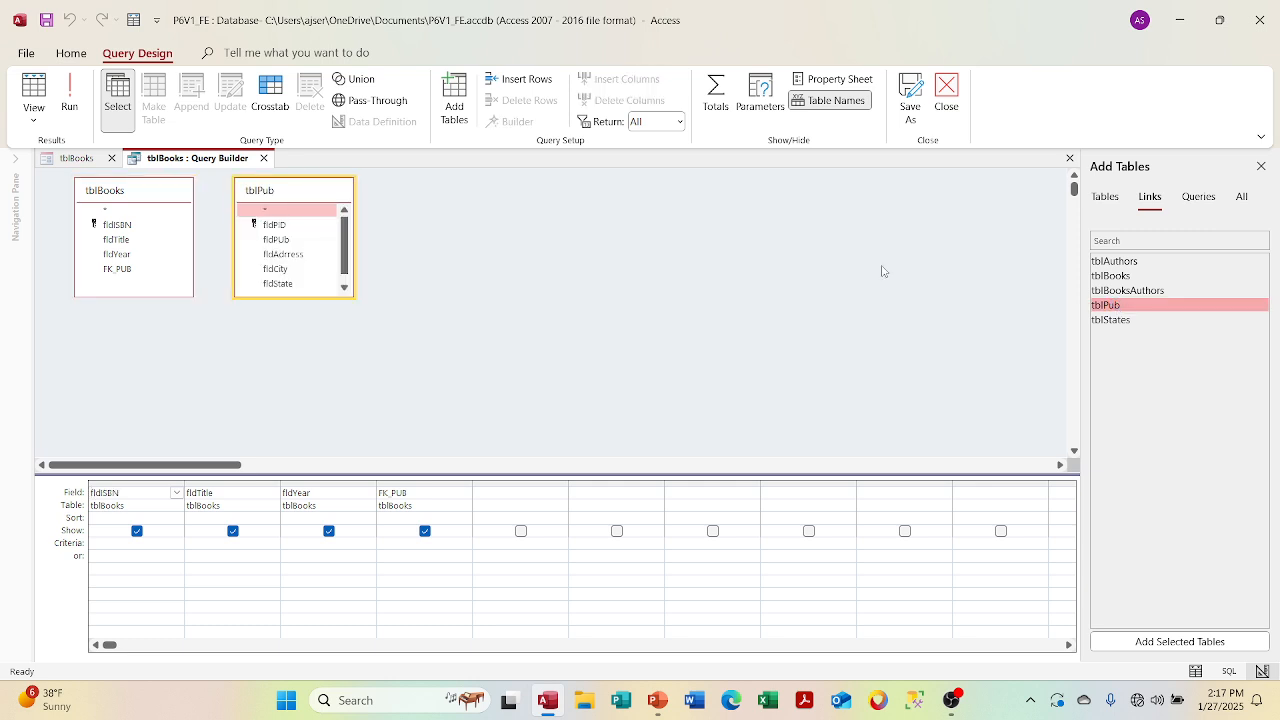
pyautogui.moveTo(136, 278); pyautogui.dragTo(272, 226)
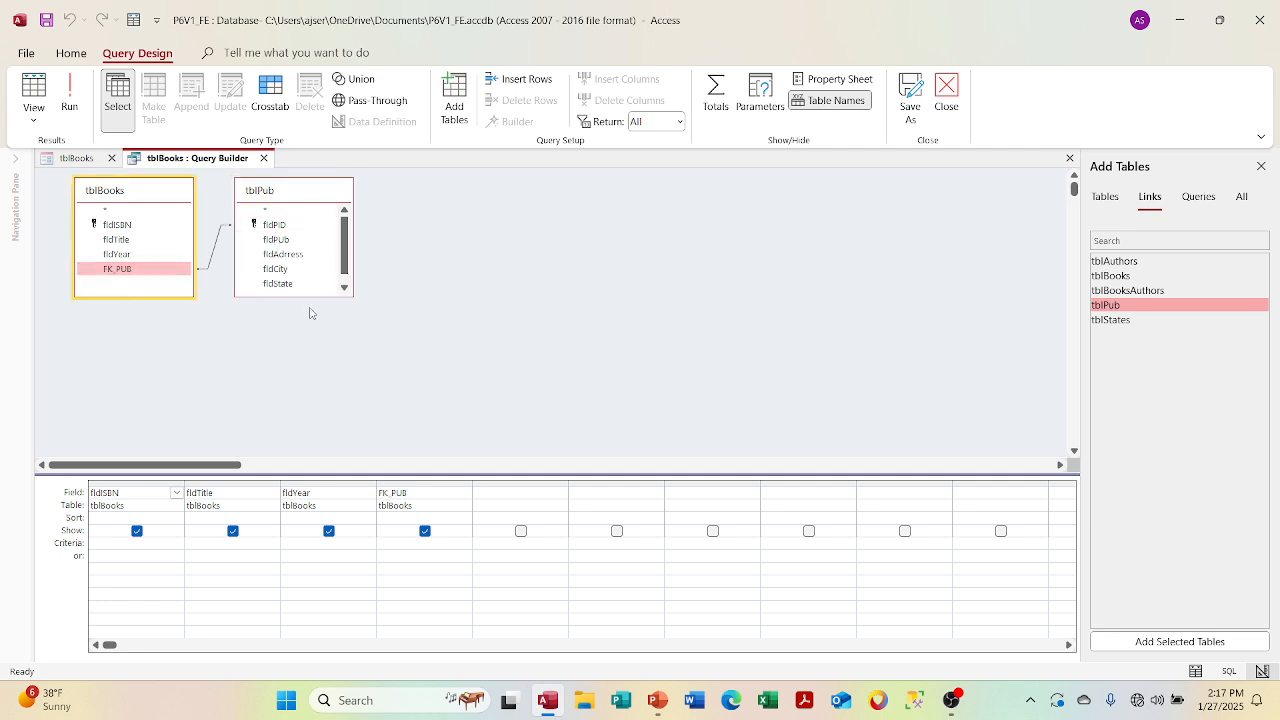
# Add fldPUb, fldAdrress, fldCity, fldState and fldZip from tblPub to the query's output fields
pyautogui.doubleClick(277, 241)
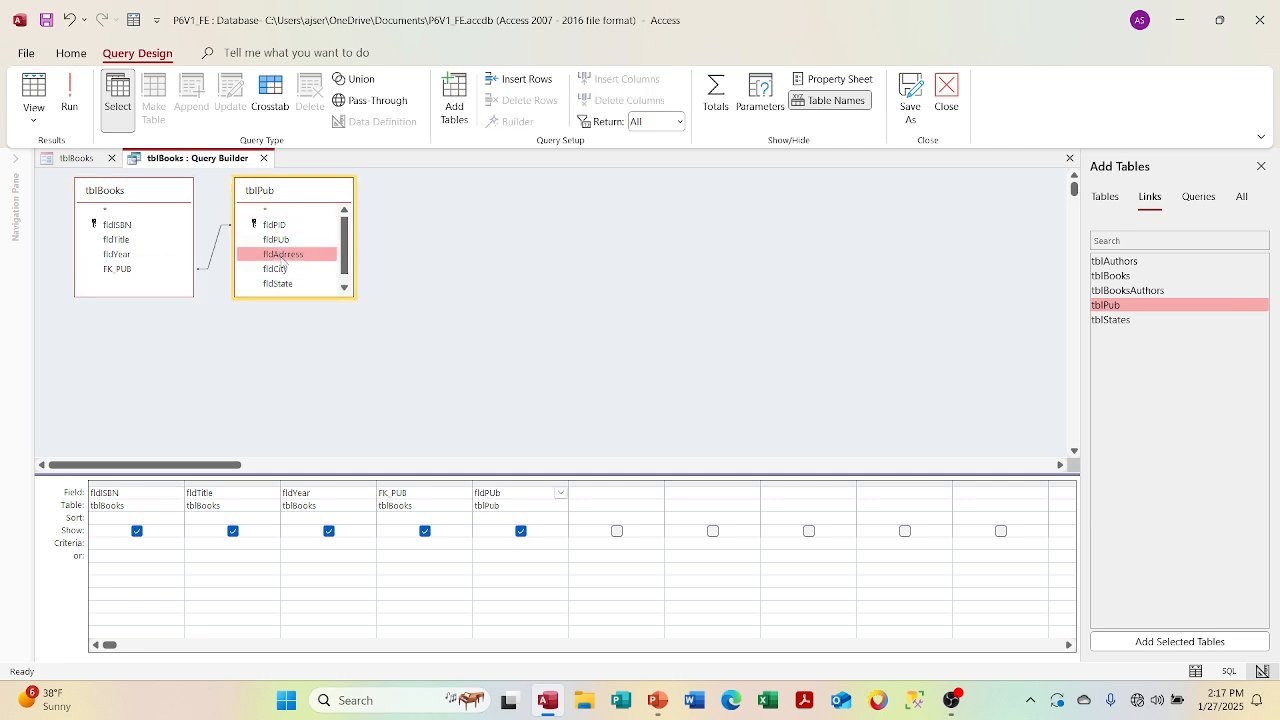
pyautogui.doubleClick(279, 253)
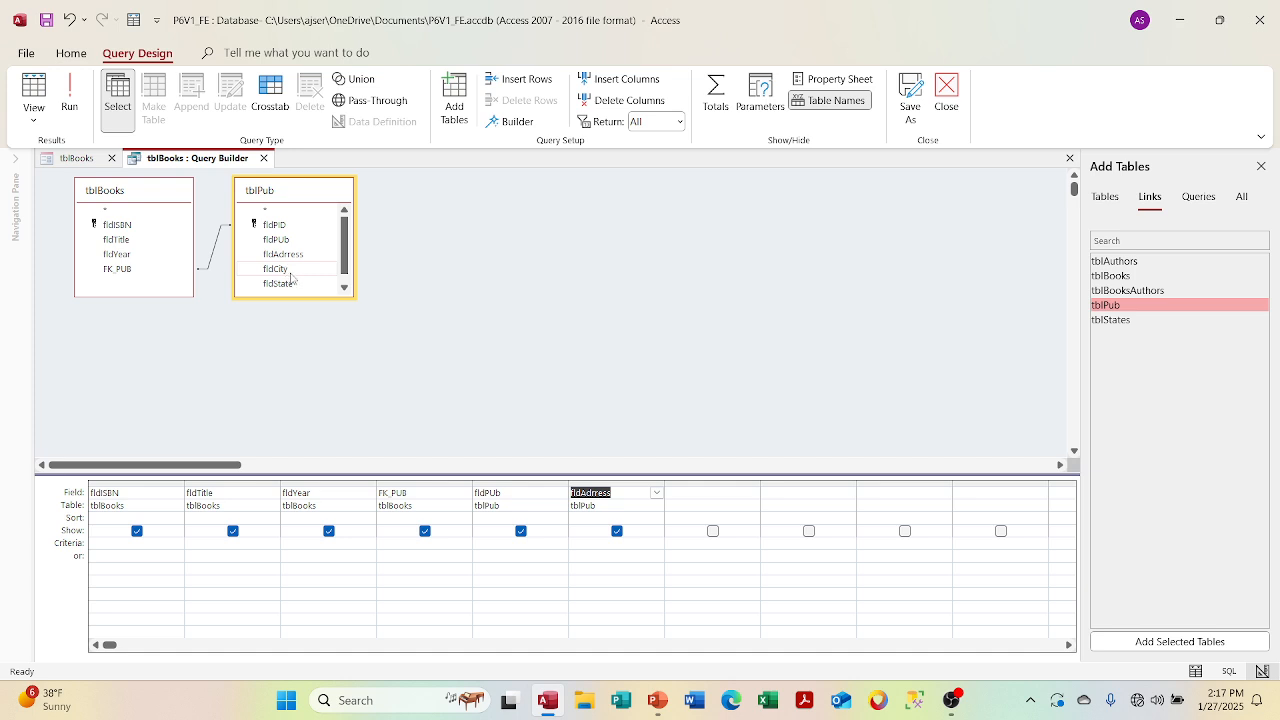
pyautogui.doubleClick(290, 270)
pyautogui.doubleClick(293, 284)
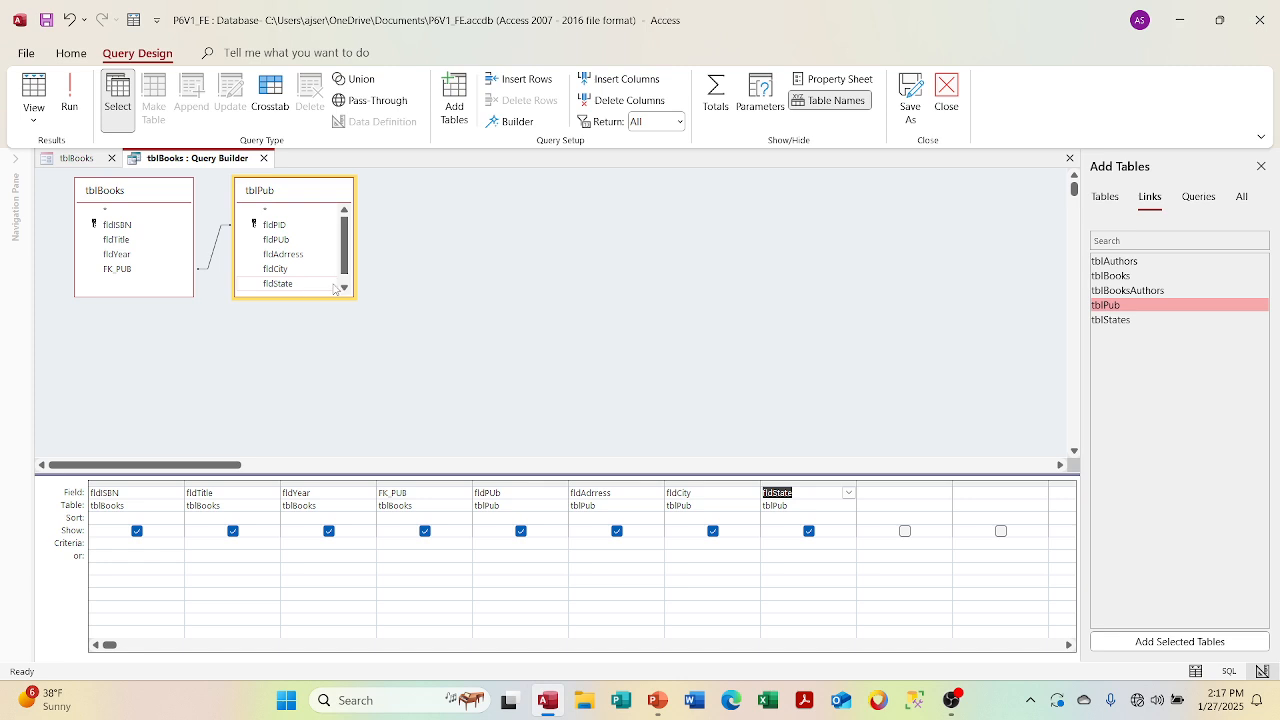
pyautogui.click(344, 288)
pyautogui.doubleClick(326, 290)
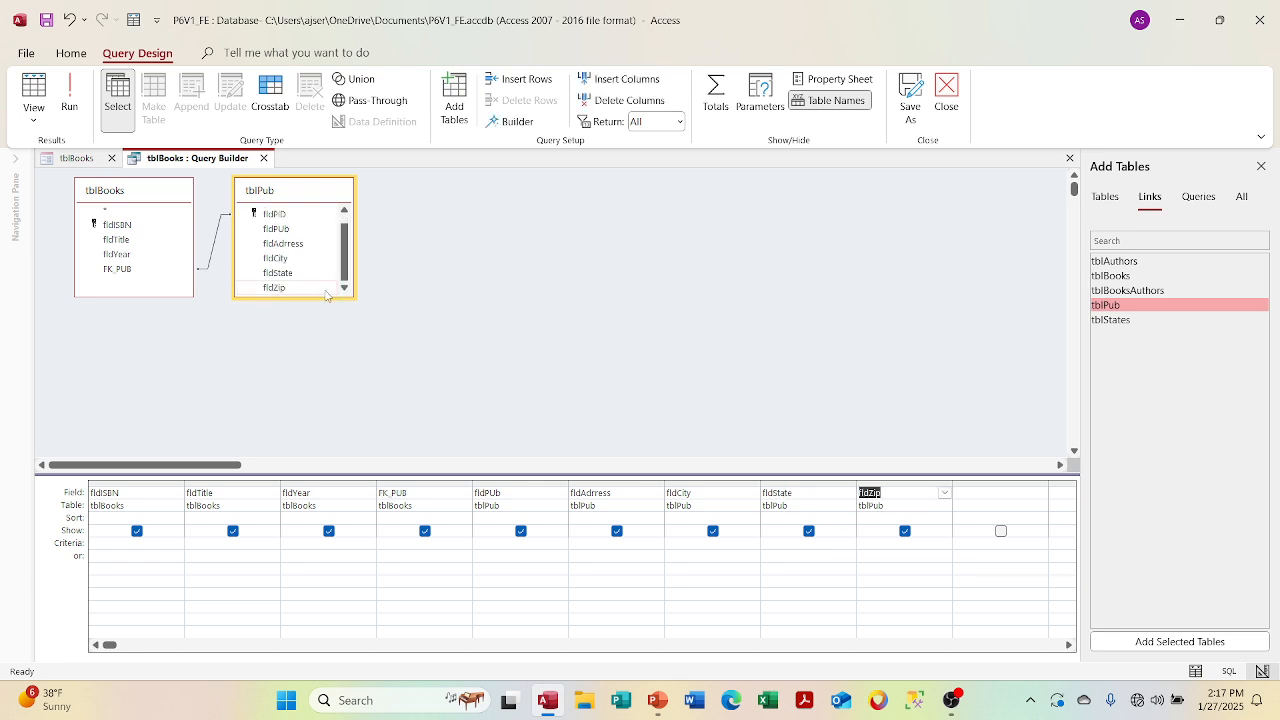
# Add tblBooksAuthors and tblAuthors to the query, joining FK_AID to fldAID and fldISBN in tblBooks to FK_ISBN
pyautogui.doubleClick(1126, 289)
pyautogui.doubleClick(1130, 261)
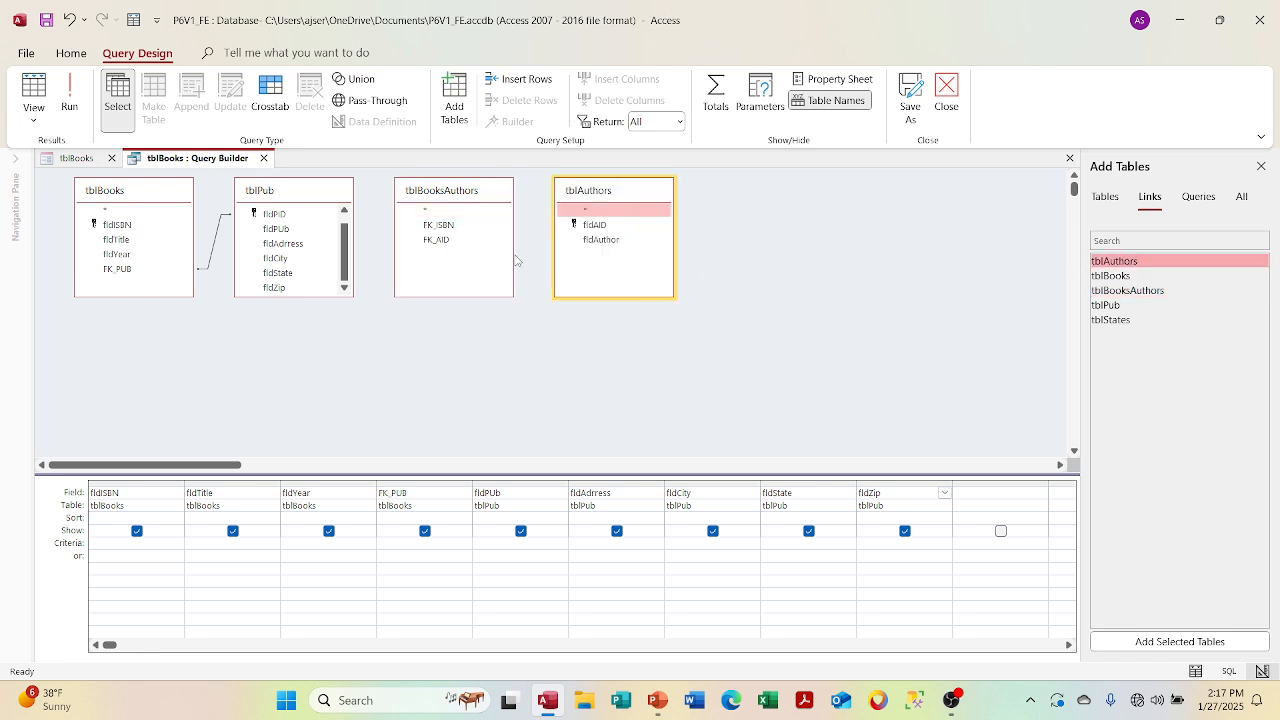
pyautogui.moveTo(449, 240); pyautogui.dragTo(587, 228)
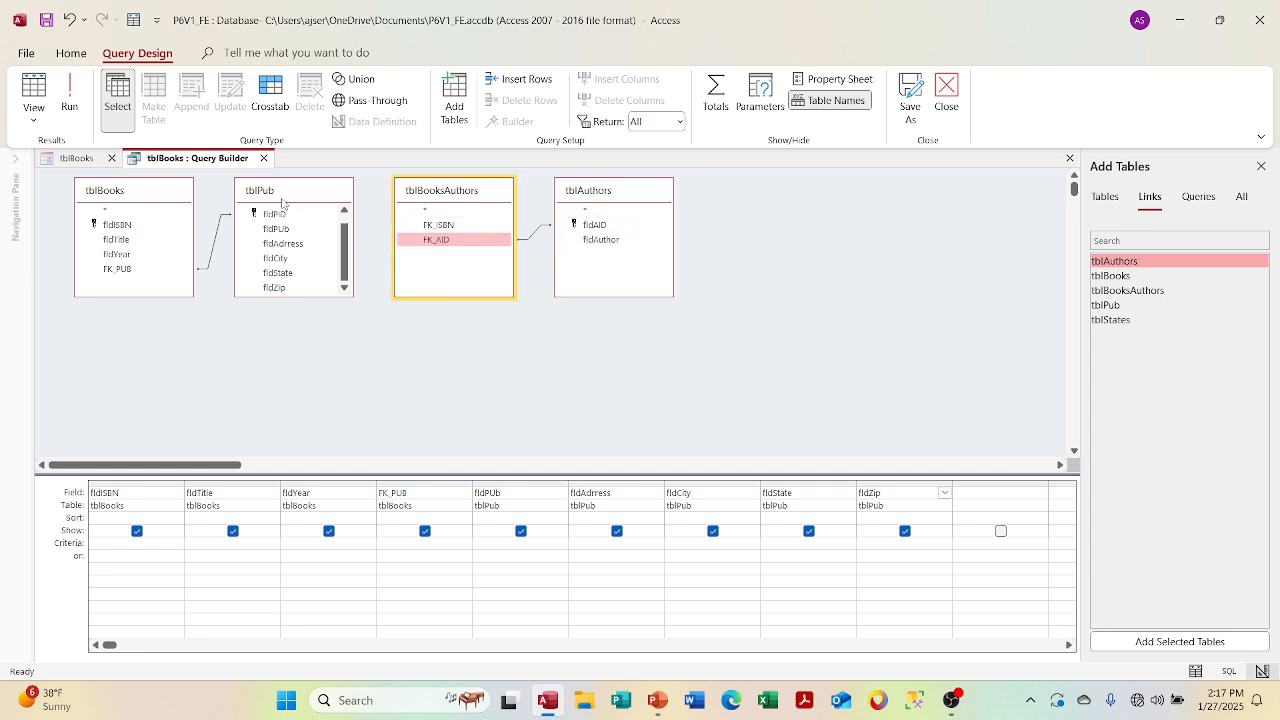
pyautogui.moveTo(282, 203); pyautogui.dragTo(275, 342)
pyautogui.moveTo(124, 226); pyautogui.dragTo(430, 226)
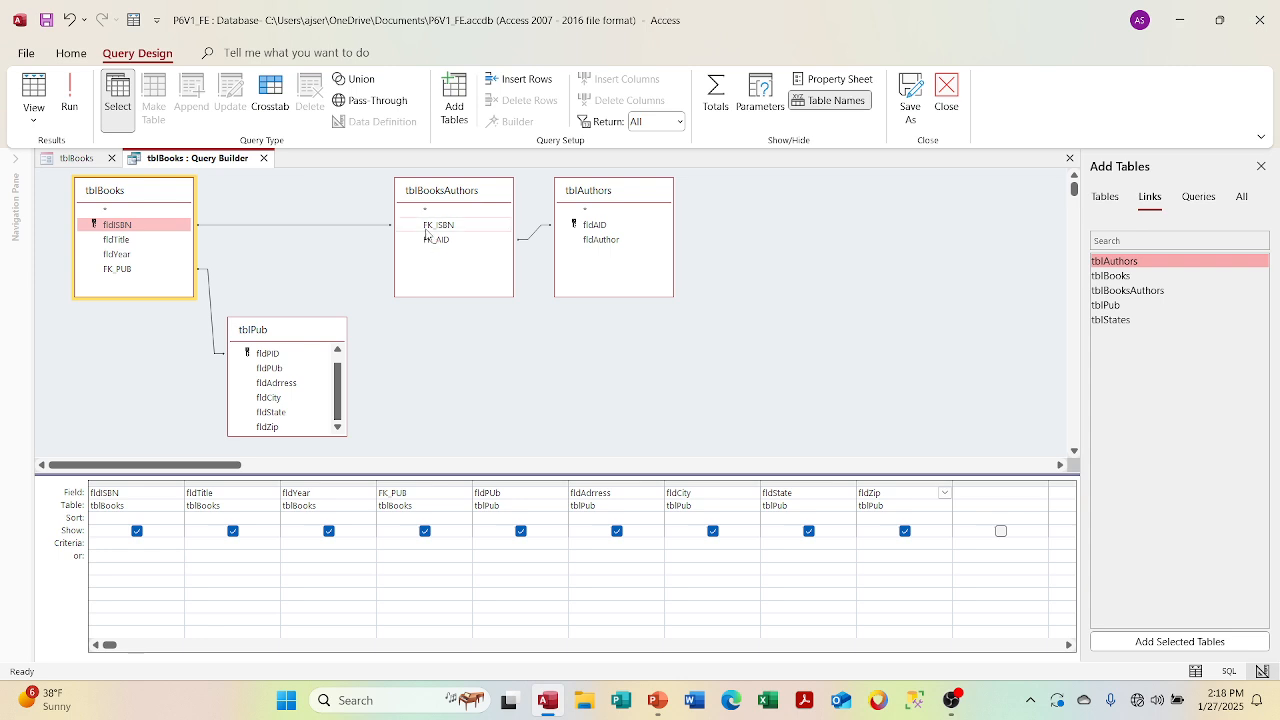
# Add fldAuthor from tblAuthors to the query's output fields and run the query
pyautogui.doubleClick(598, 240)
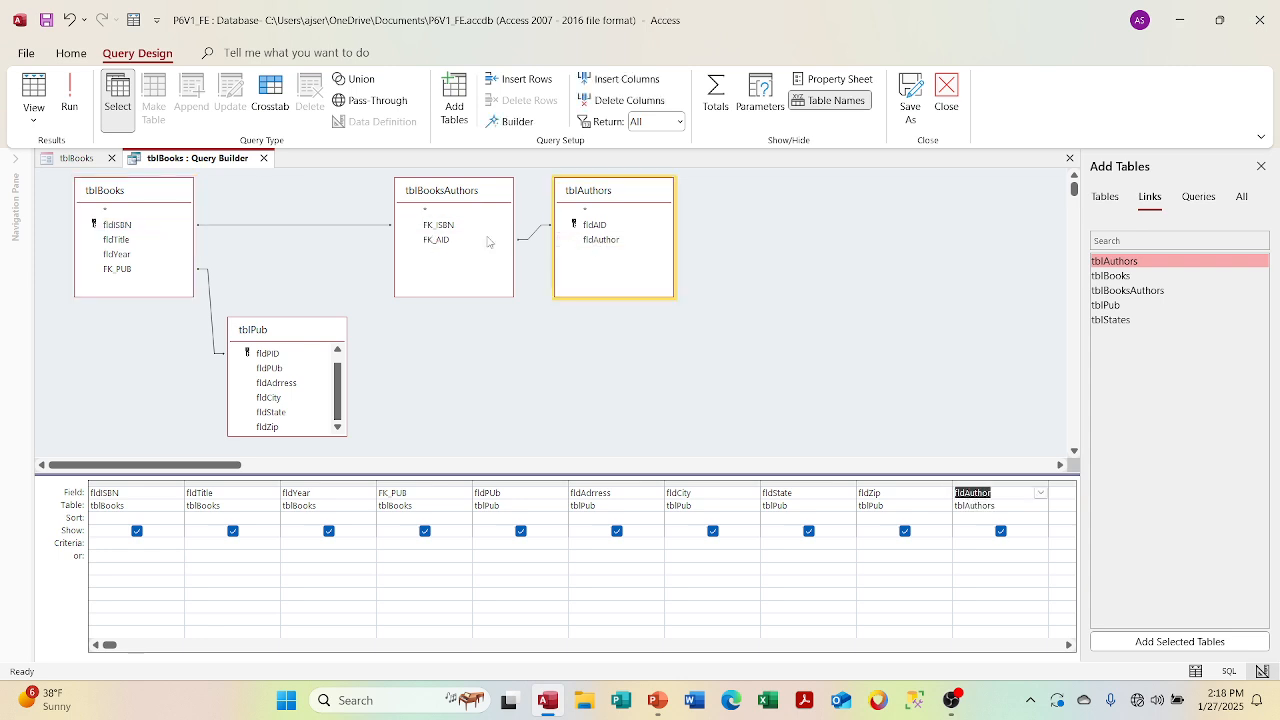
pyautogui.click(70, 97)
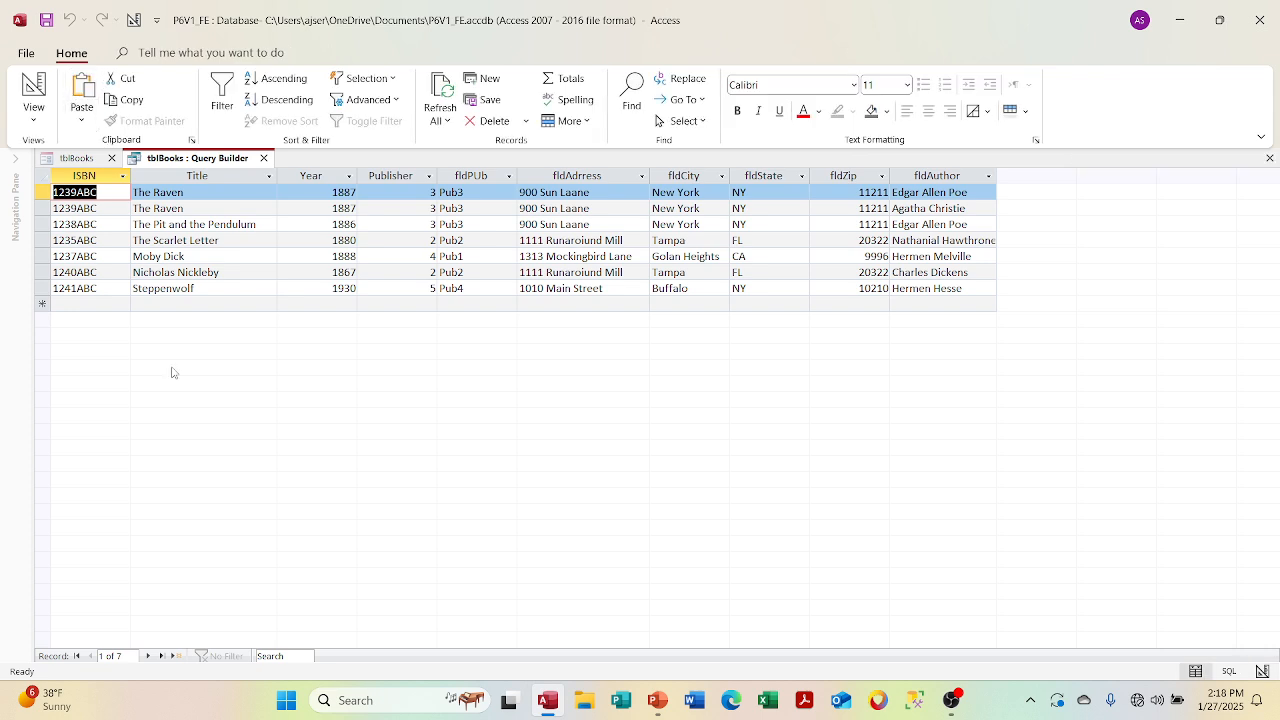
# Test overwriting the second record's Title in the query results with placeholder text and discard the edit
pyautogui.click(209, 206)
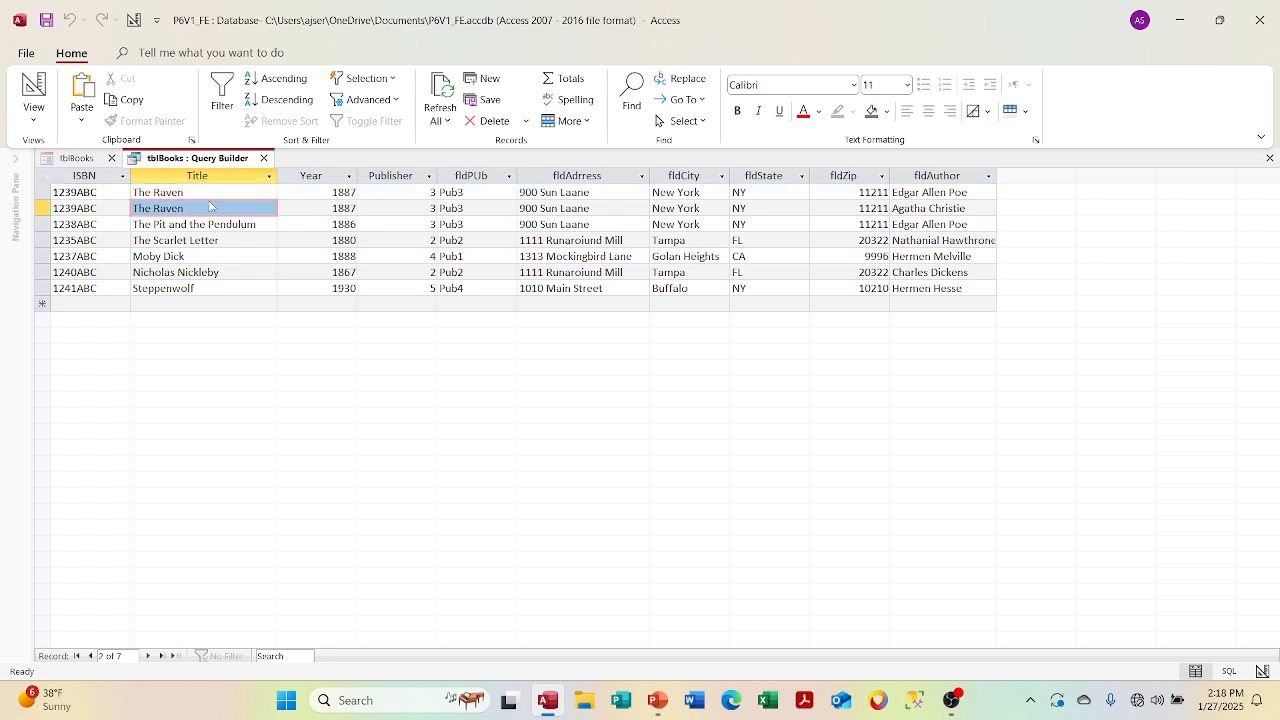
pyautogui.write('rrrr')
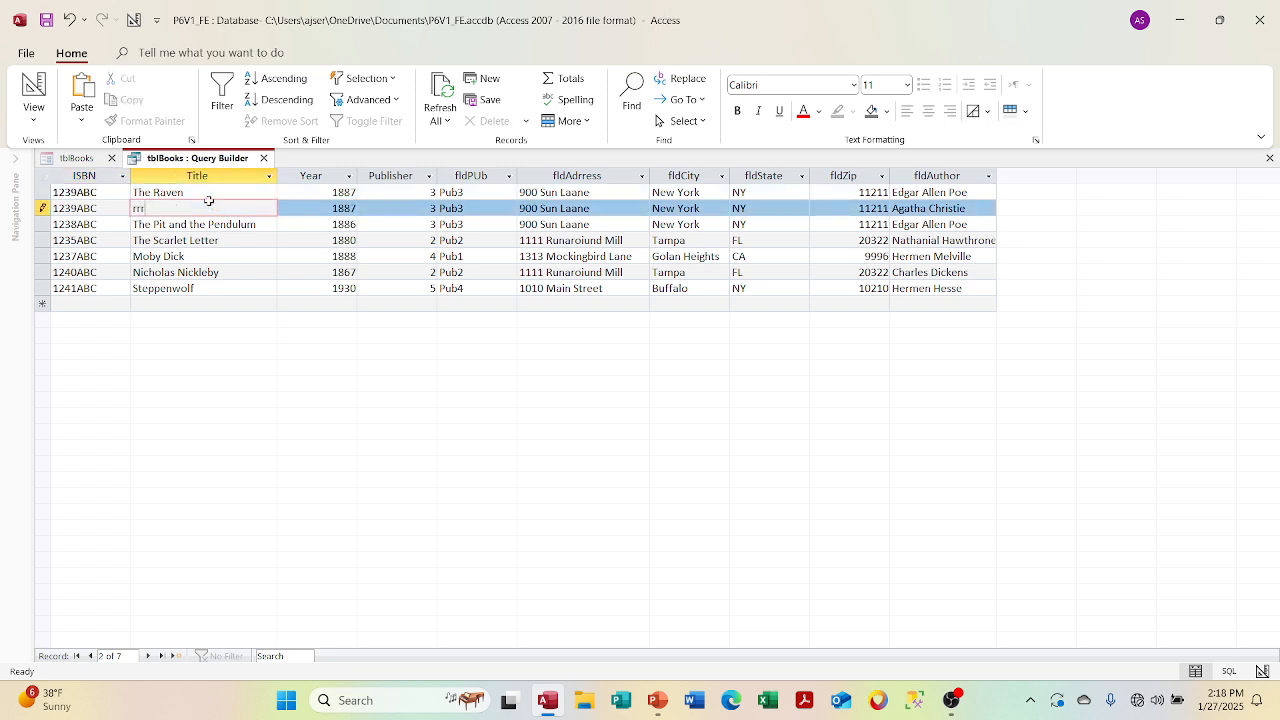
pyautogui.press('Escape')
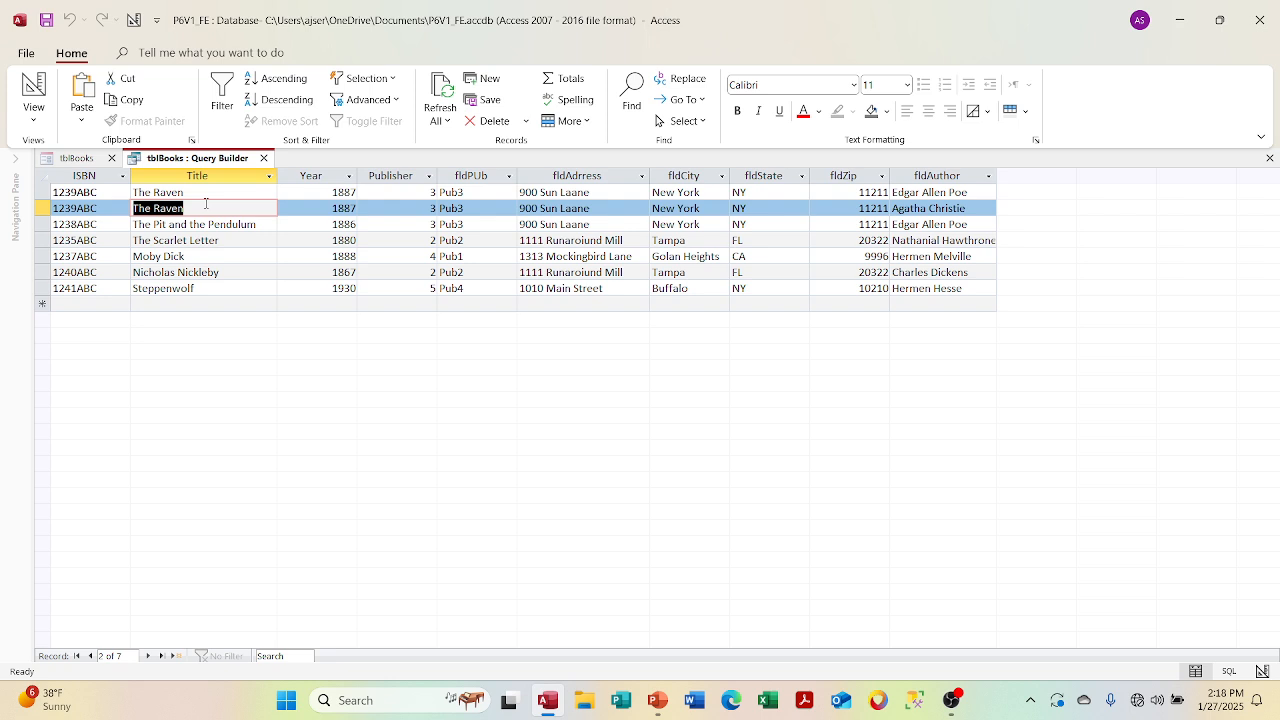
# Return the query to Design View and inspect the Expression Builder for the fldAuthor field without changing it
pyautogui.click(34, 121)
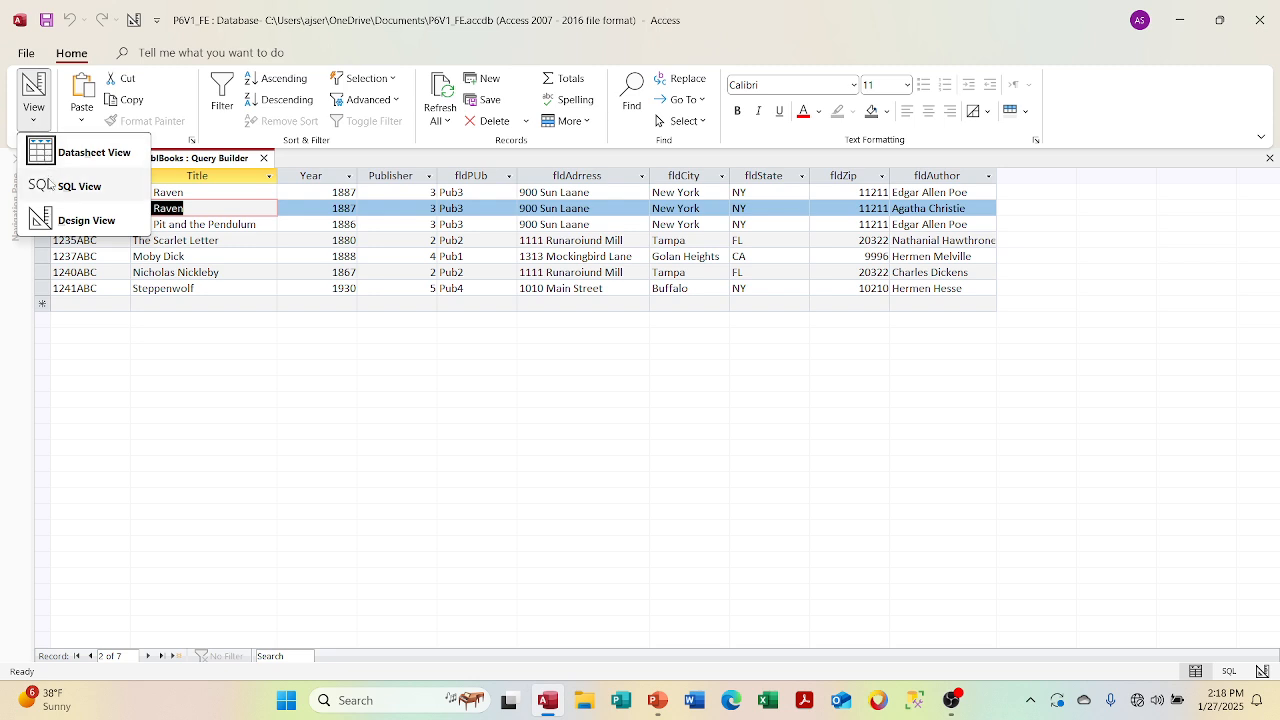
pyautogui.click(55, 220)
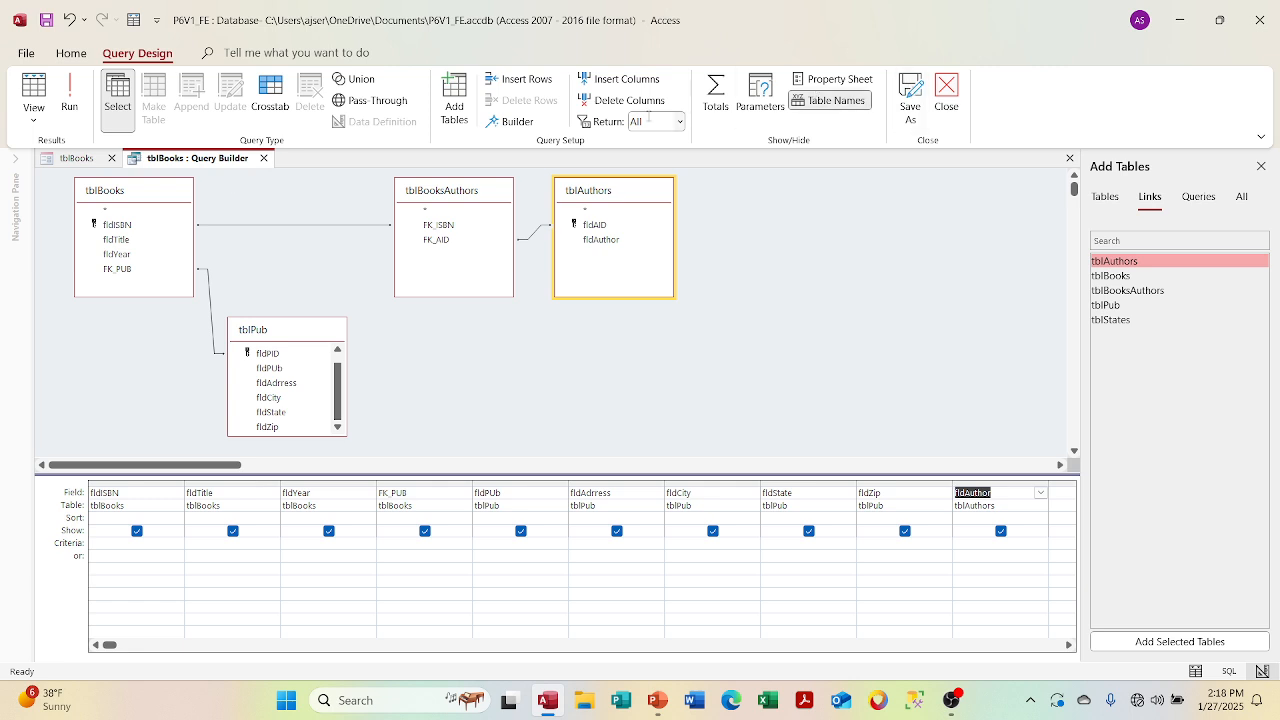
pyautogui.click(512, 121)
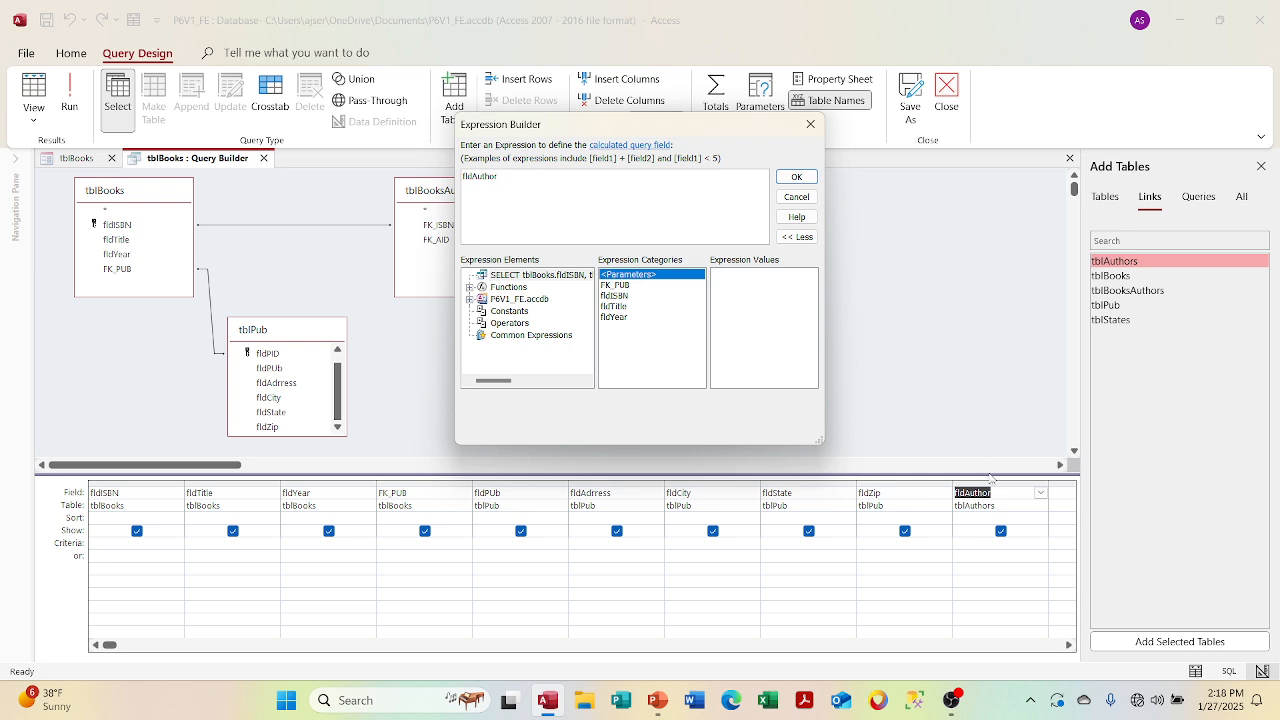
pyautogui.click(810, 124)
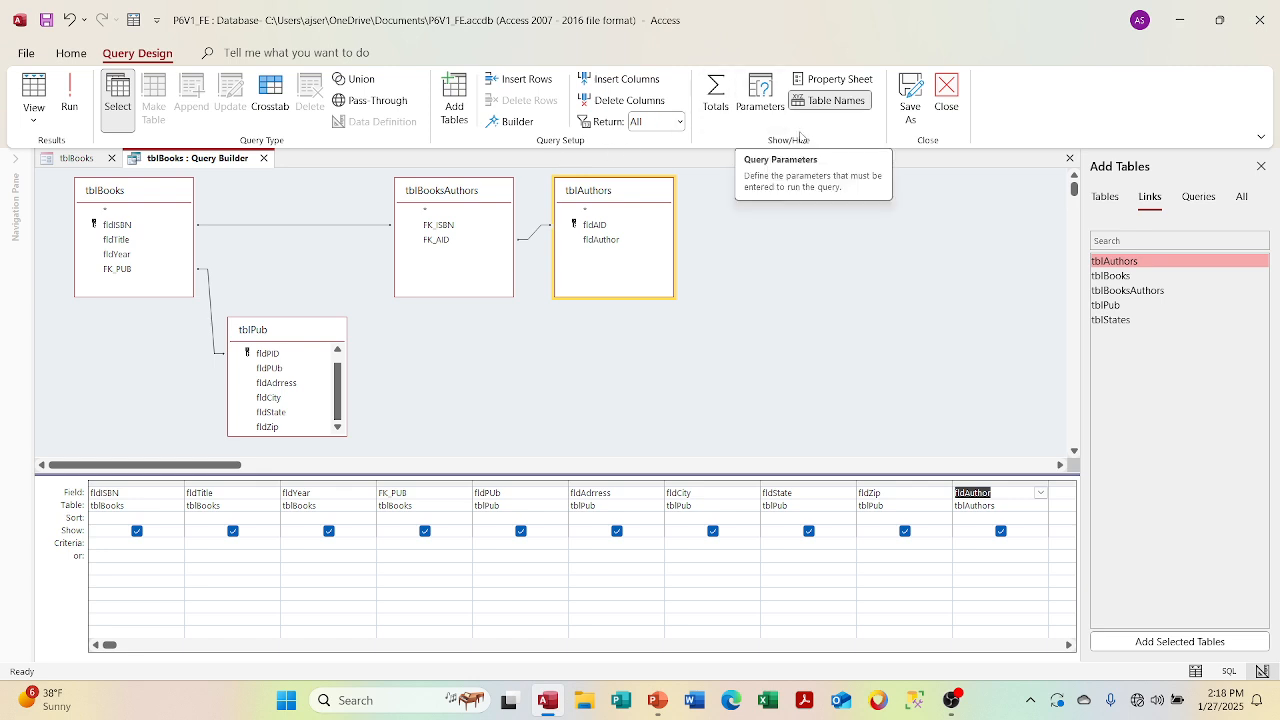
# Save the query as qryBooks and close the Query Builder, updating the form's Record Source property
pyautogui.click(909, 104)
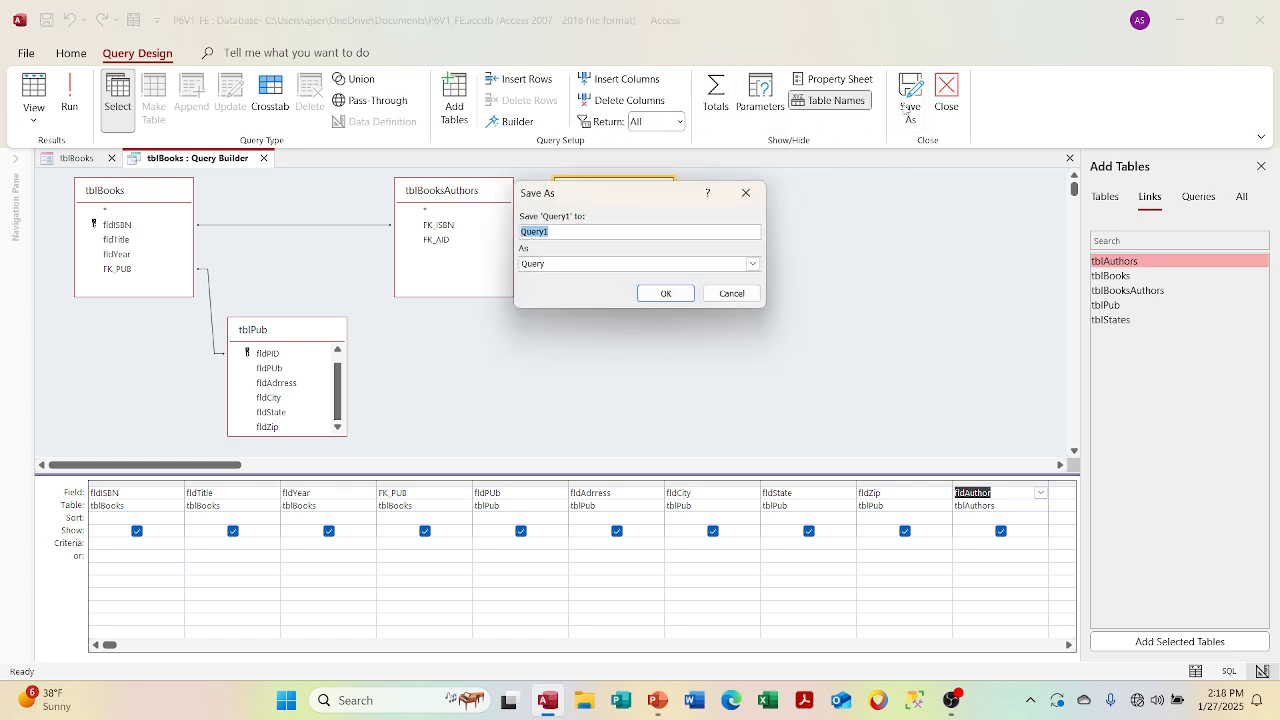
pyautogui.write('qryBooks')
pyautogui.press('Return')
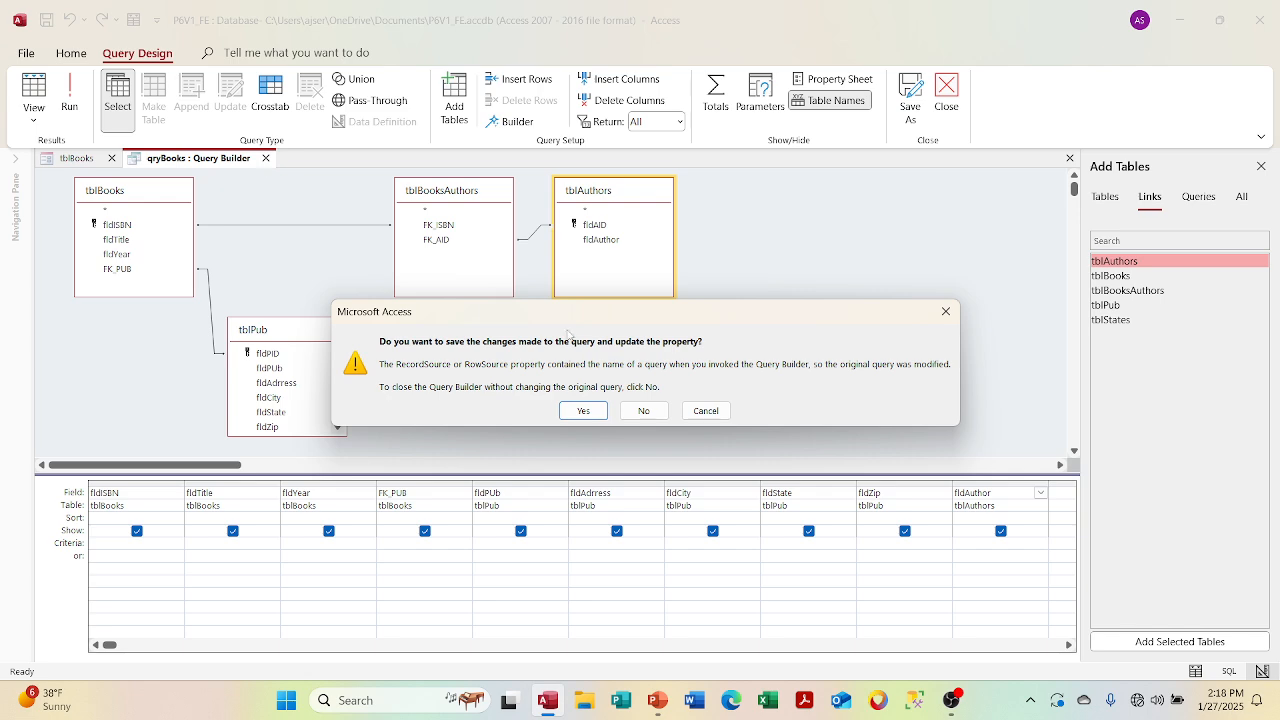
pyautogui.click(583, 411)
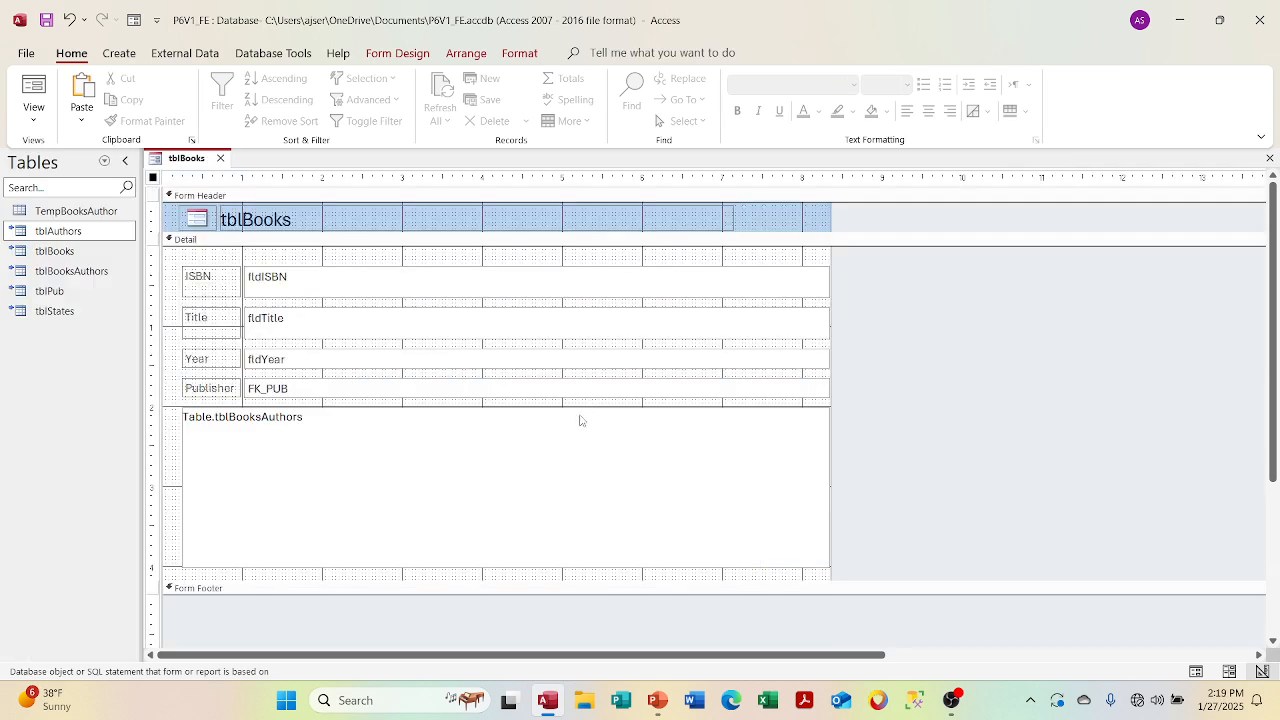
# Check the Record Source in the tblBooks form's properties and close the Property Sheet
pyautogui.rightClick(158, 182)
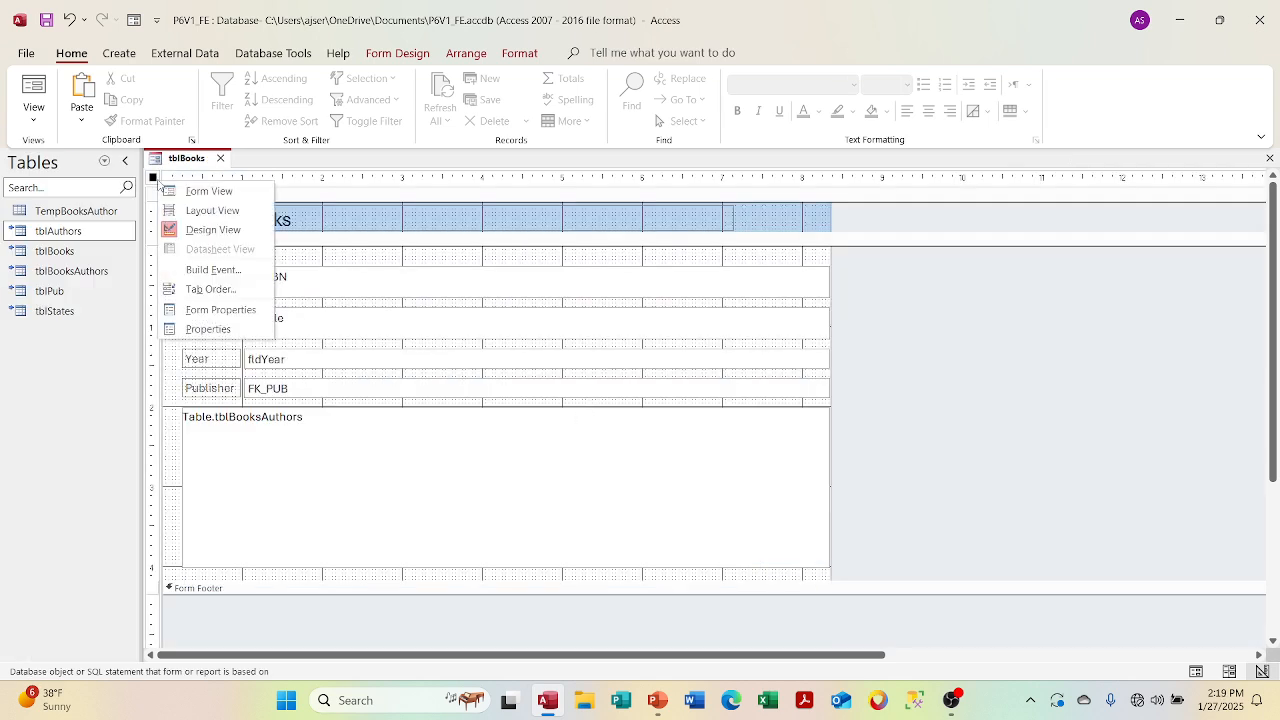
pyautogui.click(205, 331)
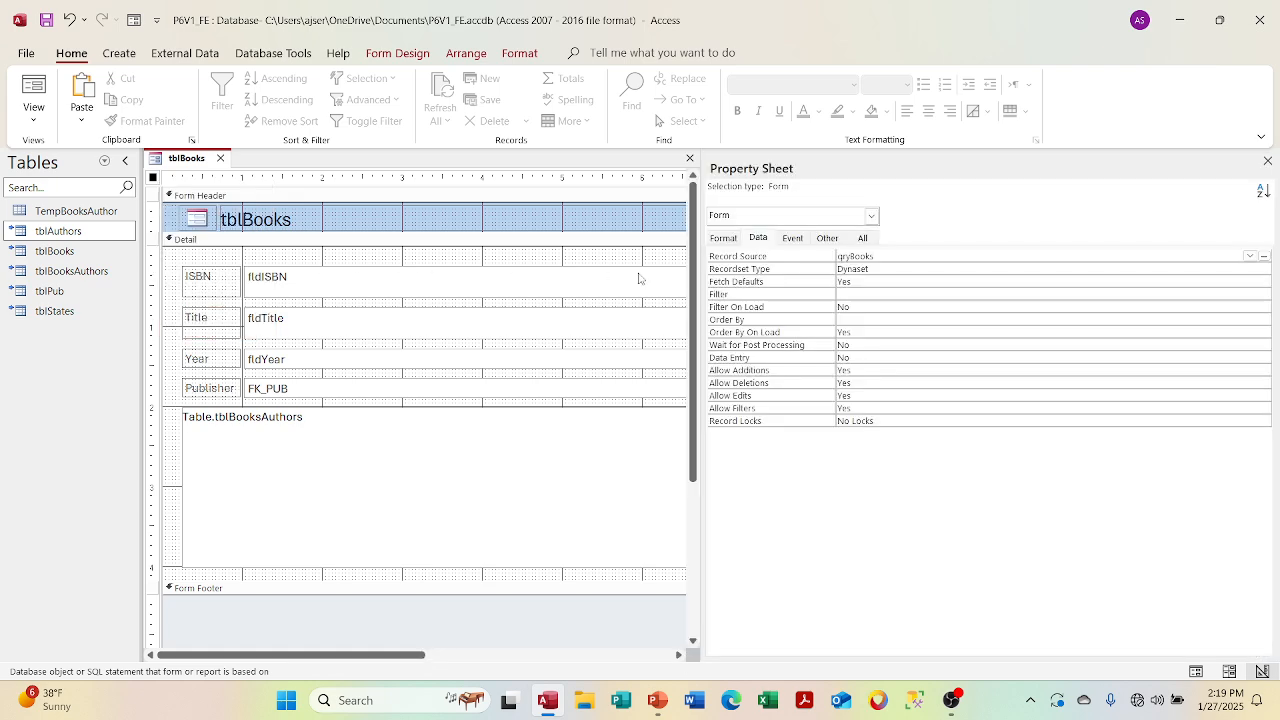
pyautogui.click(916, 258)
pyautogui.click(1267, 161)
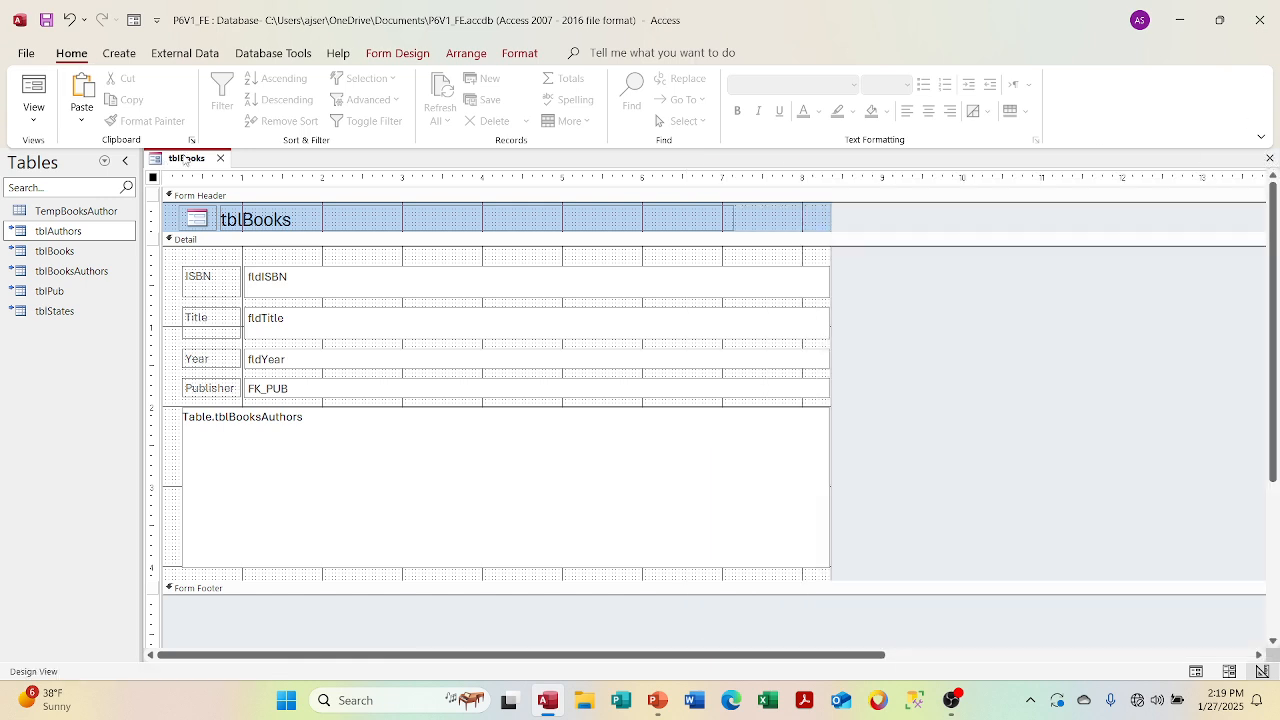
# Close the tblBooks form without saving its design changes and filter the database object list to Forms
pyautogui.click(220, 158)
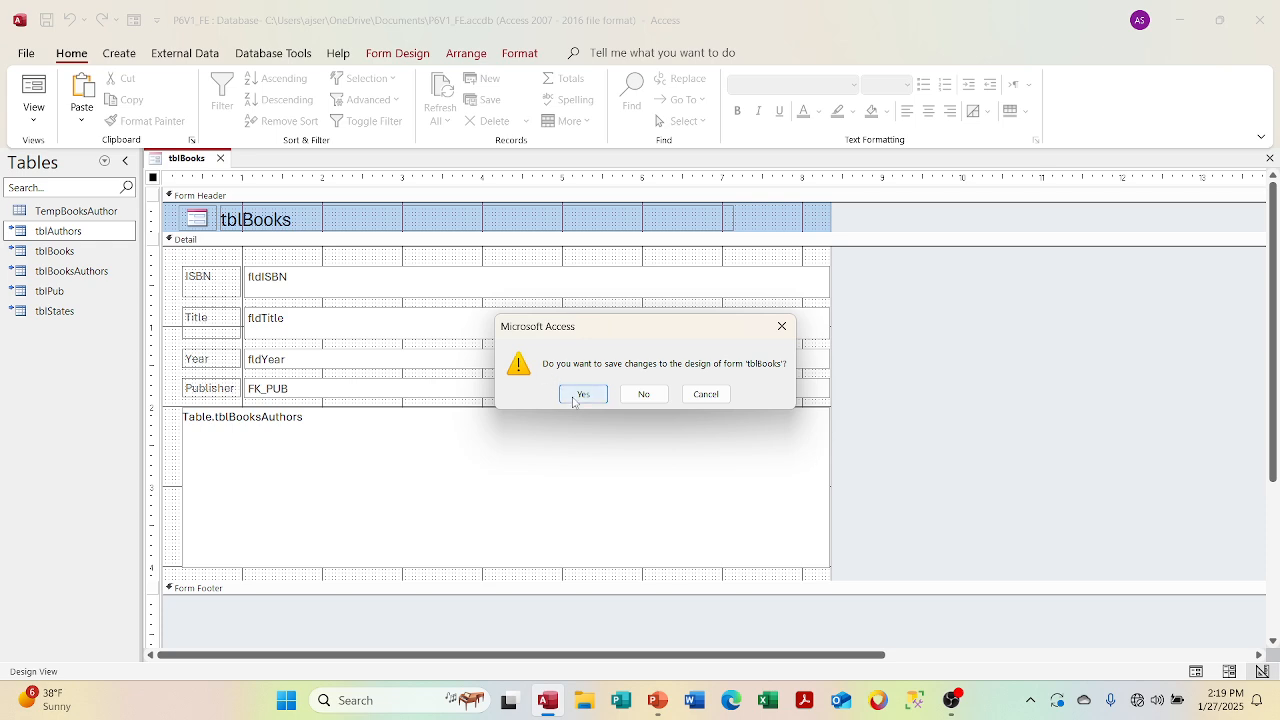
pyautogui.click(658, 396)
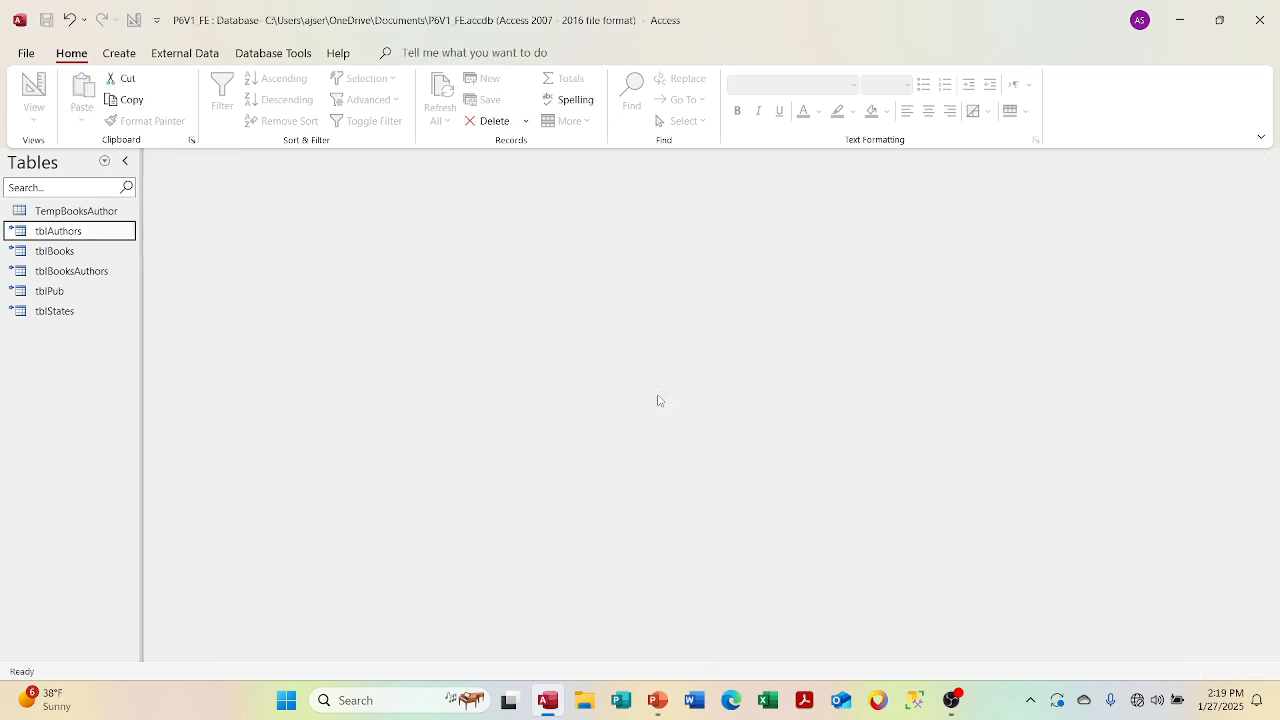
pyautogui.click(104, 161)
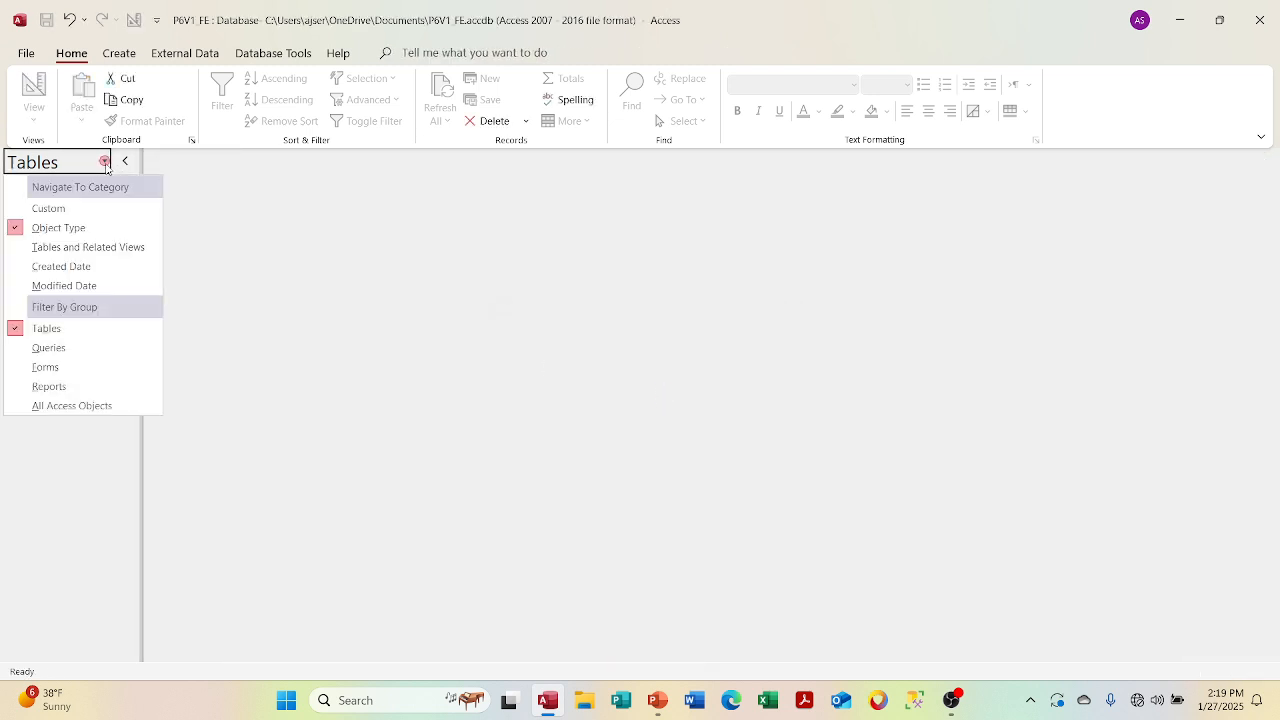
pyautogui.click(70, 372)
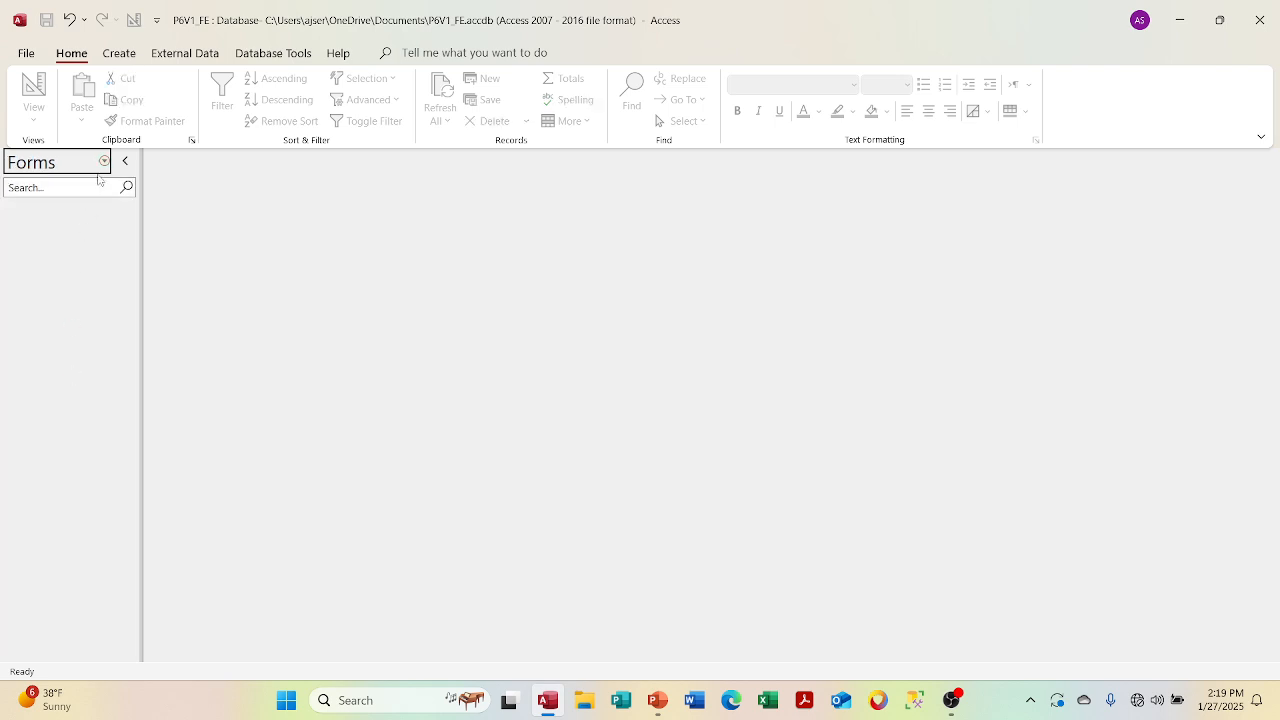
# Start the Form Wizard on the qryBooks query and try adding and removing all its fields at once
pyautogui.click(112, 55)
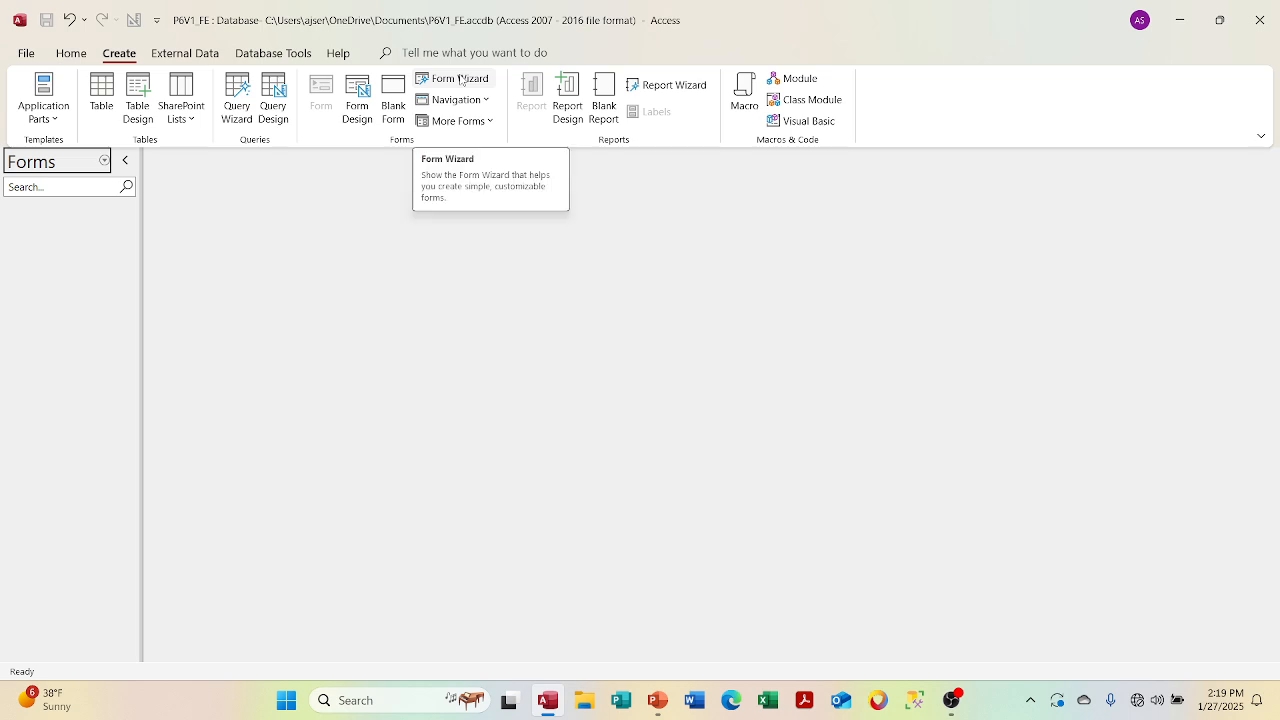
pyautogui.click(461, 80)
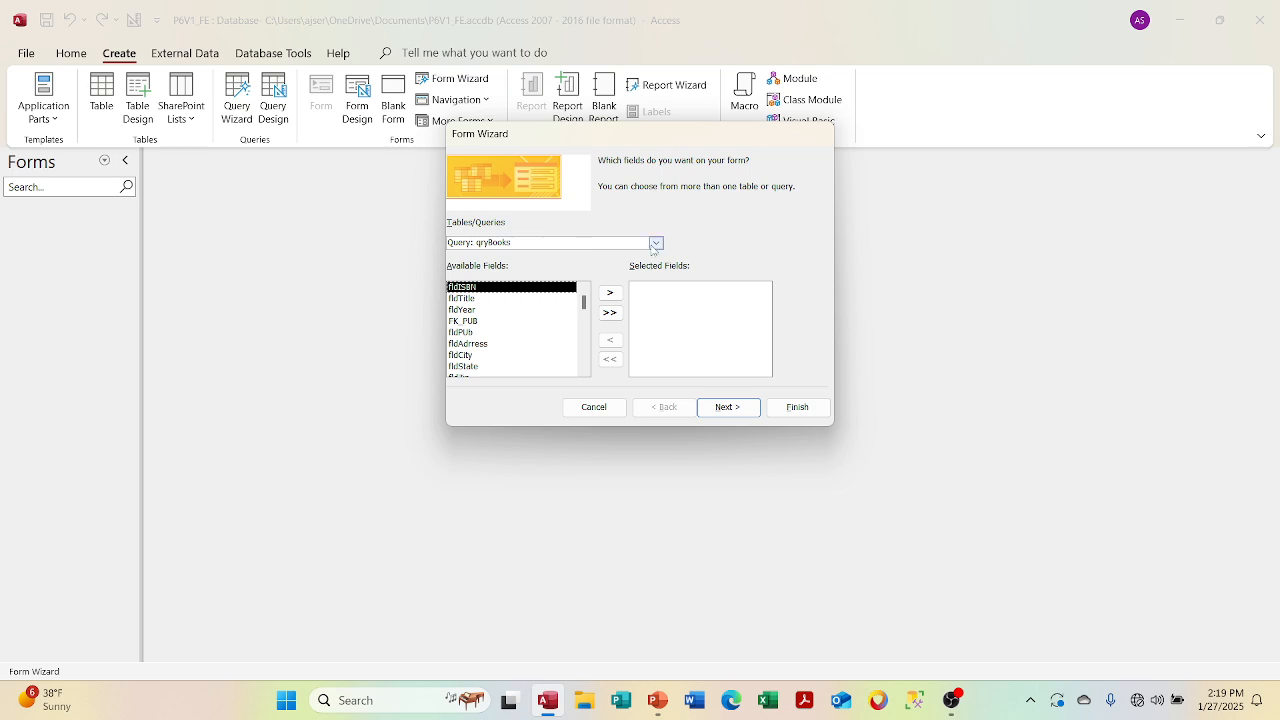
pyautogui.click(610, 312)
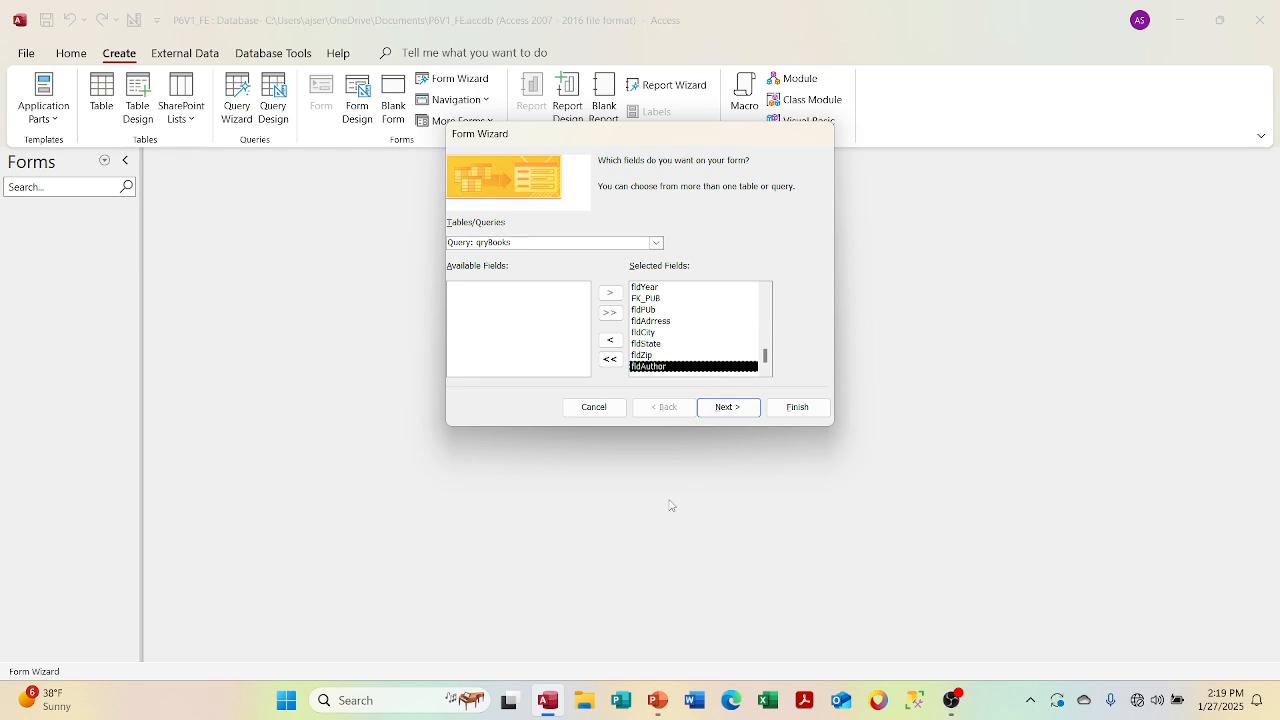
pyautogui.click(610, 359)
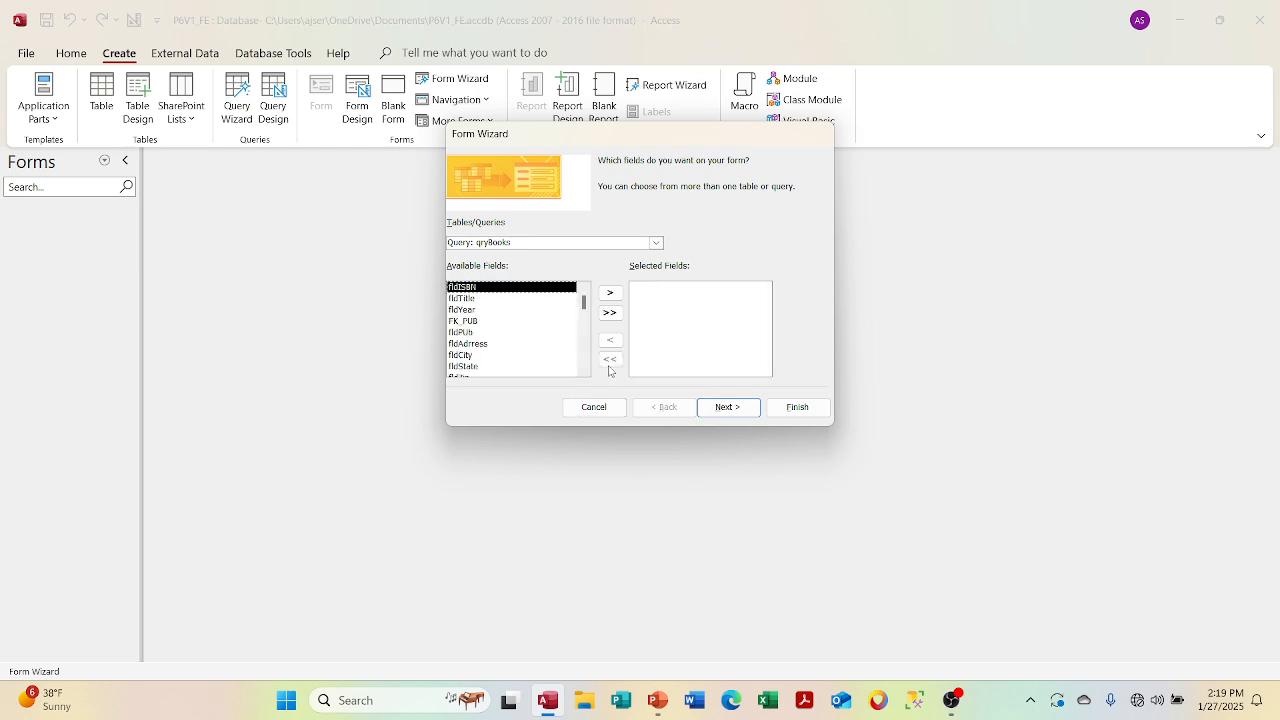
pyautogui.click(610, 312)
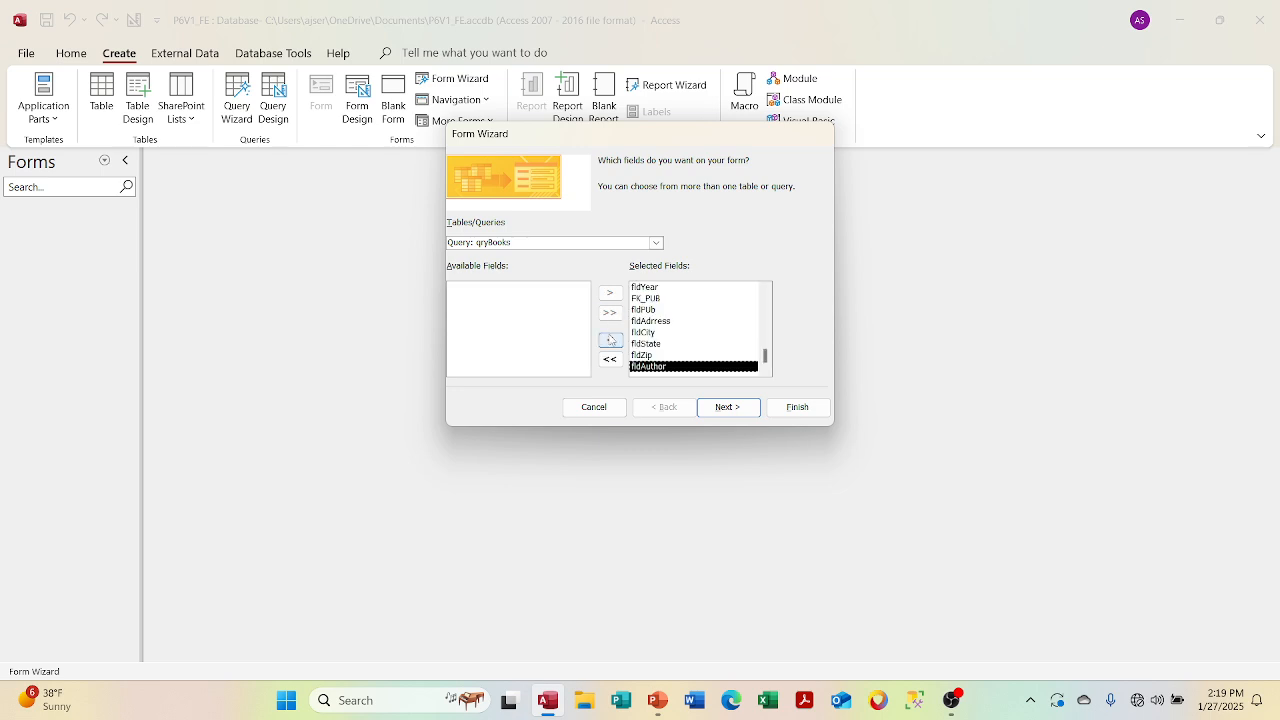
pyautogui.click(609, 358)
# Add all qryBooks fields to the form one by one, from fldISBN through fldAuthor, and continue to the layout choice
pyautogui.click(612, 293)
pyautogui.click(612, 293)
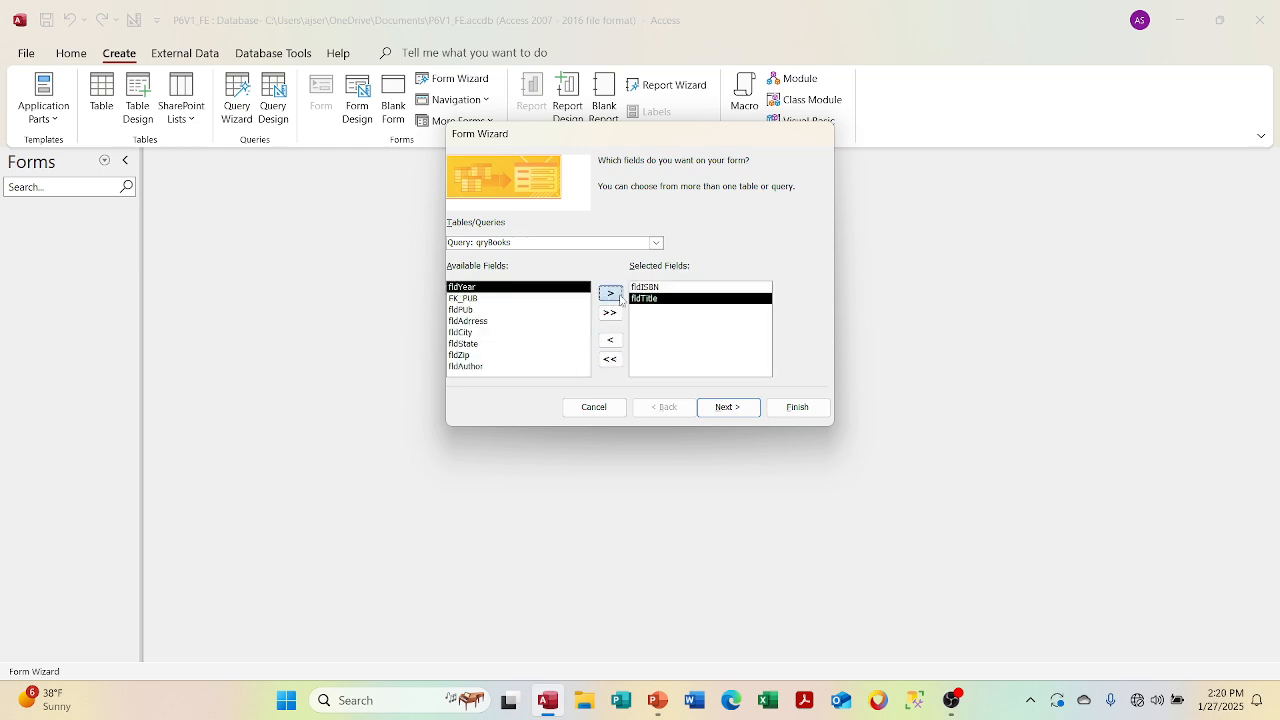
pyautogui.click(612, 293)
pyautogui.click(612, 293)
pyautogui.click(612, 293)
pyautogui.click(612, 293)
pyautogui.click(612, 293)
pyautogui.click(612, 293)
pyautogui.click(612, 293)
pyautogui.click(612, 293)
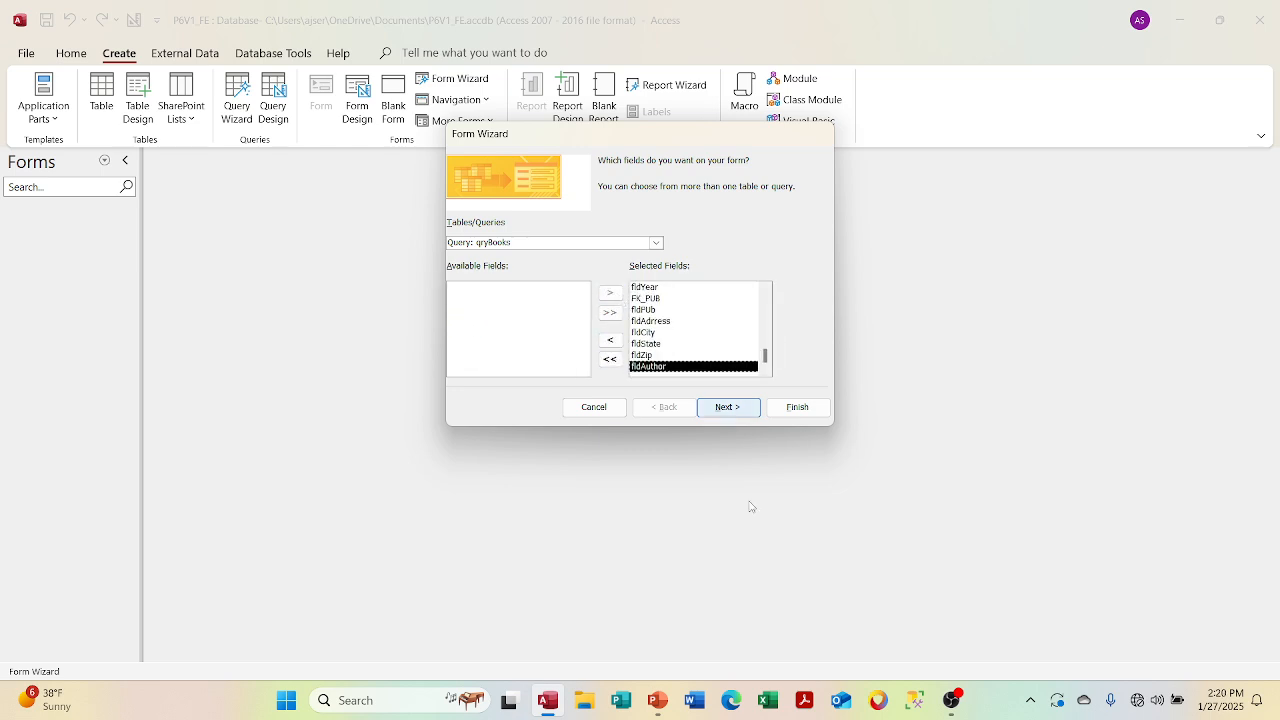
pyautogui.click(731, 408)
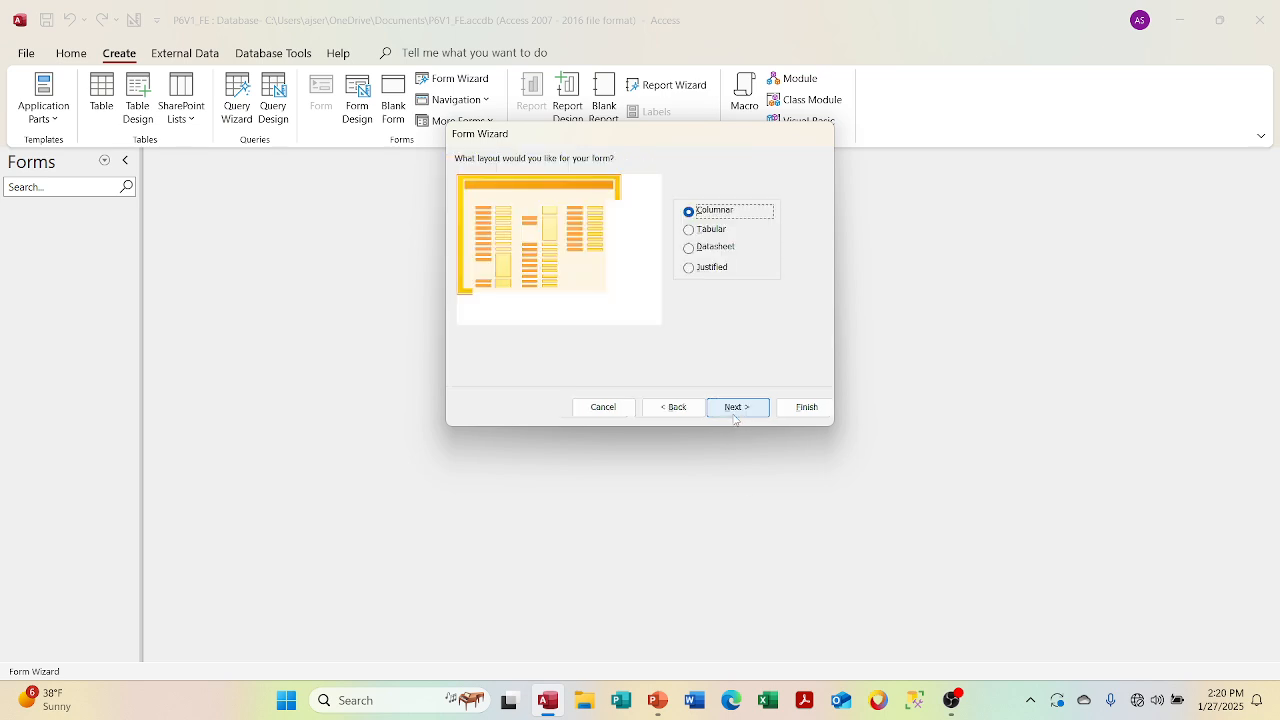
# Choose the Datasheet layout, title the form frmBooks and finish the wizard with the form opened for viewing
pyautogui.click(694, 254)
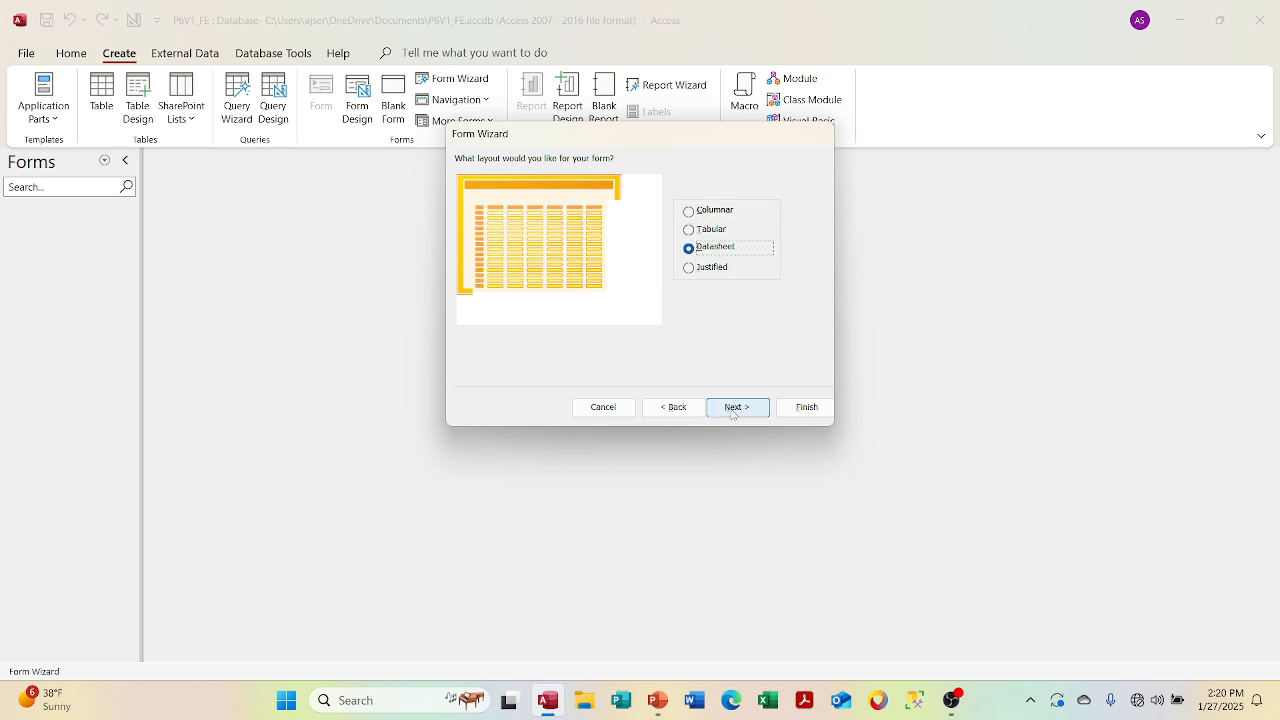
pyautogui.click(734, 411)
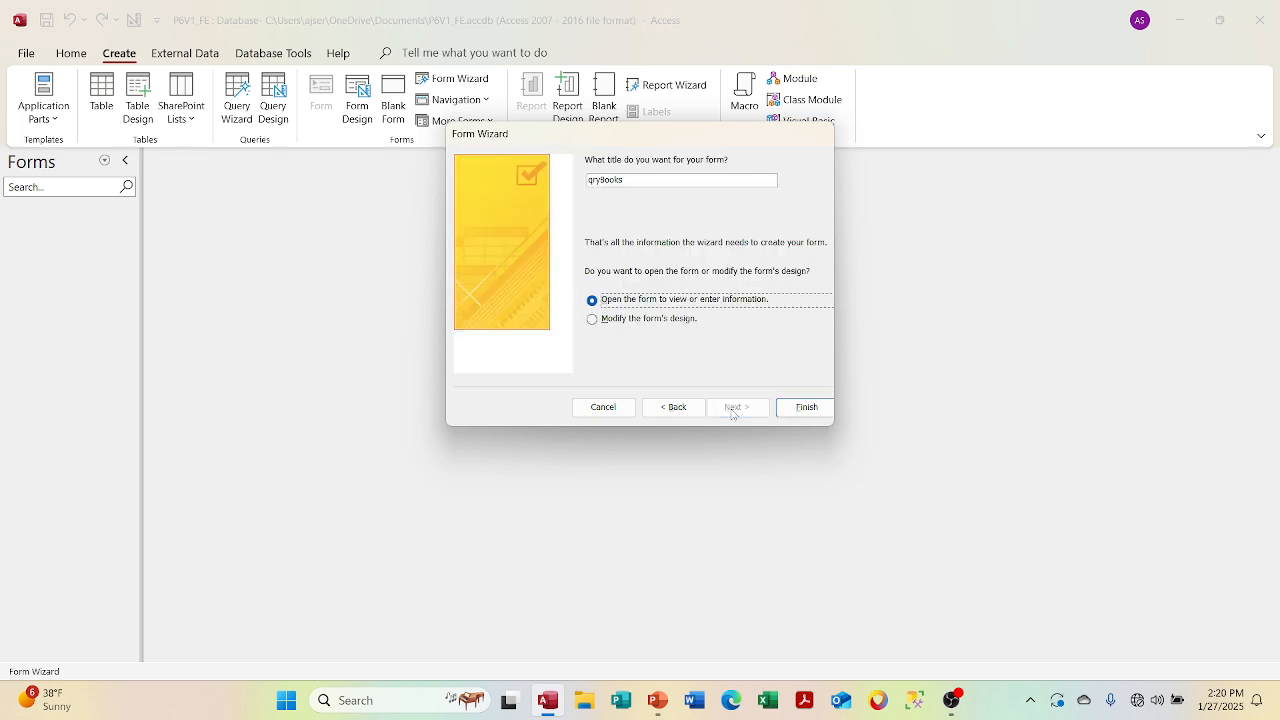
pyautogui.doubleClick(637, 180)
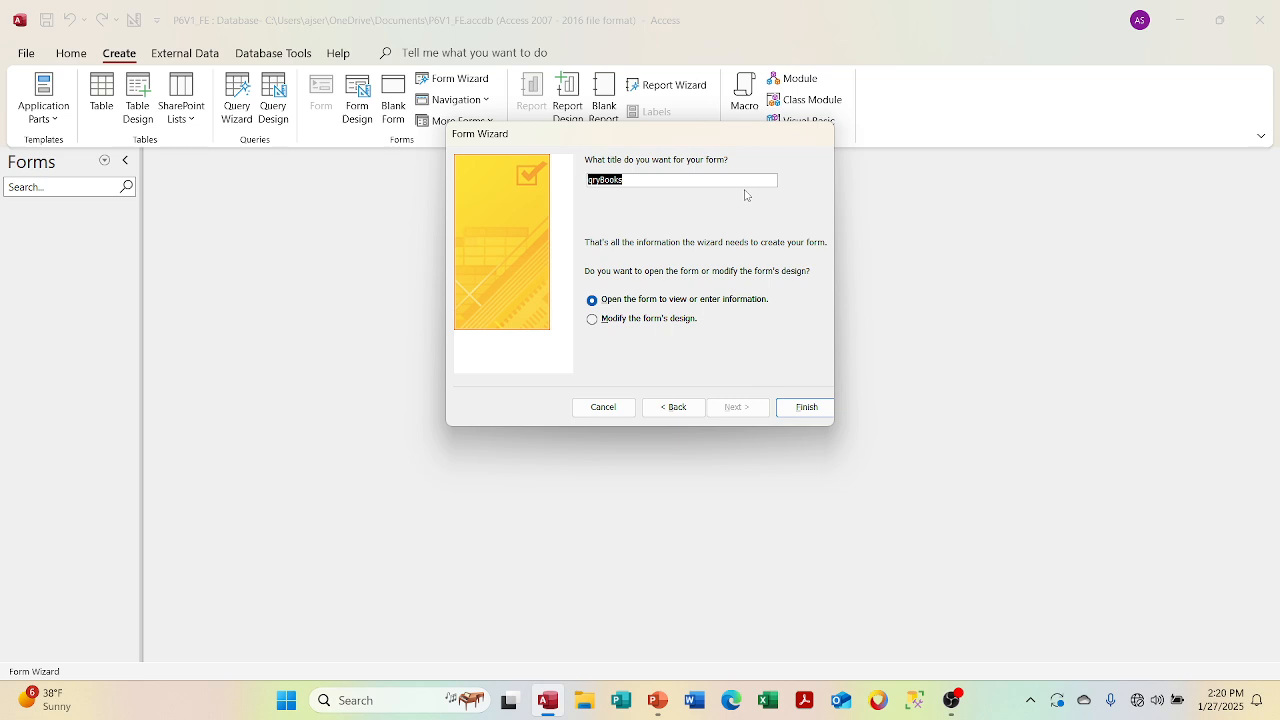
pyautogui.write('frmBook')
pyautogui.click(801, 405)
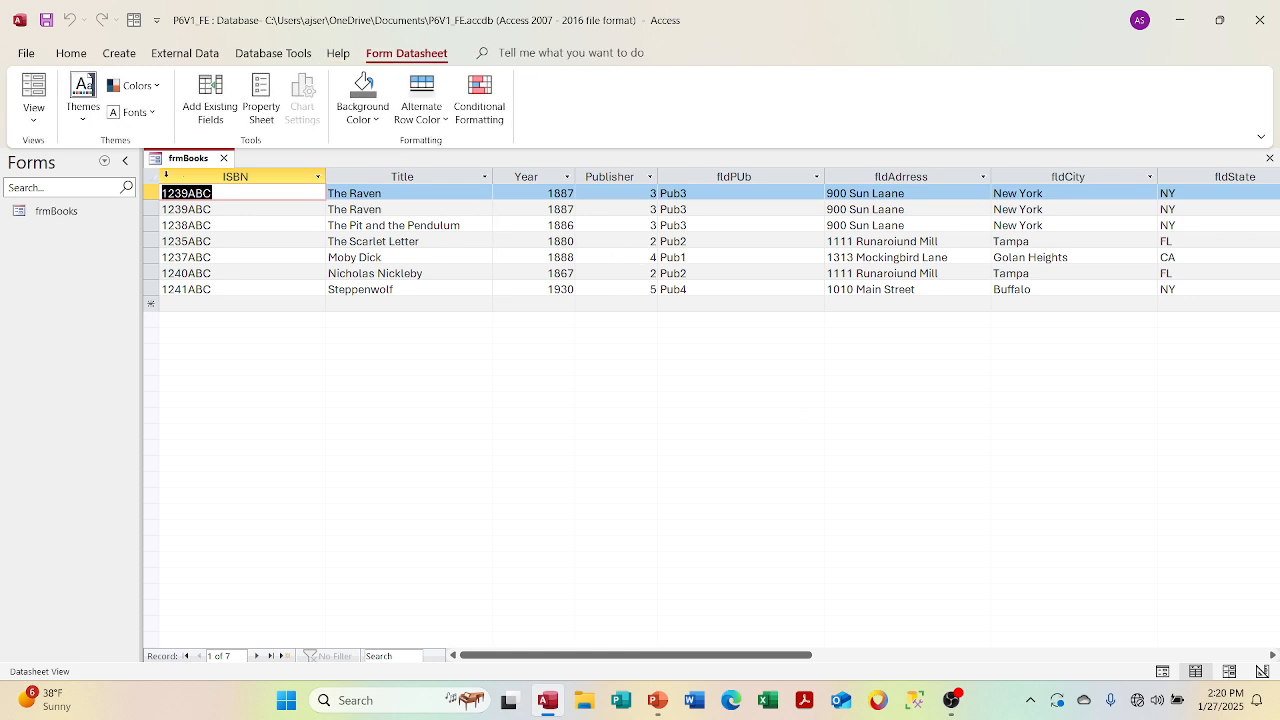
# Switch frmBooks to Design View, show the form's properties and set its Default View to Single Form
pyautogui.click(33, 112)
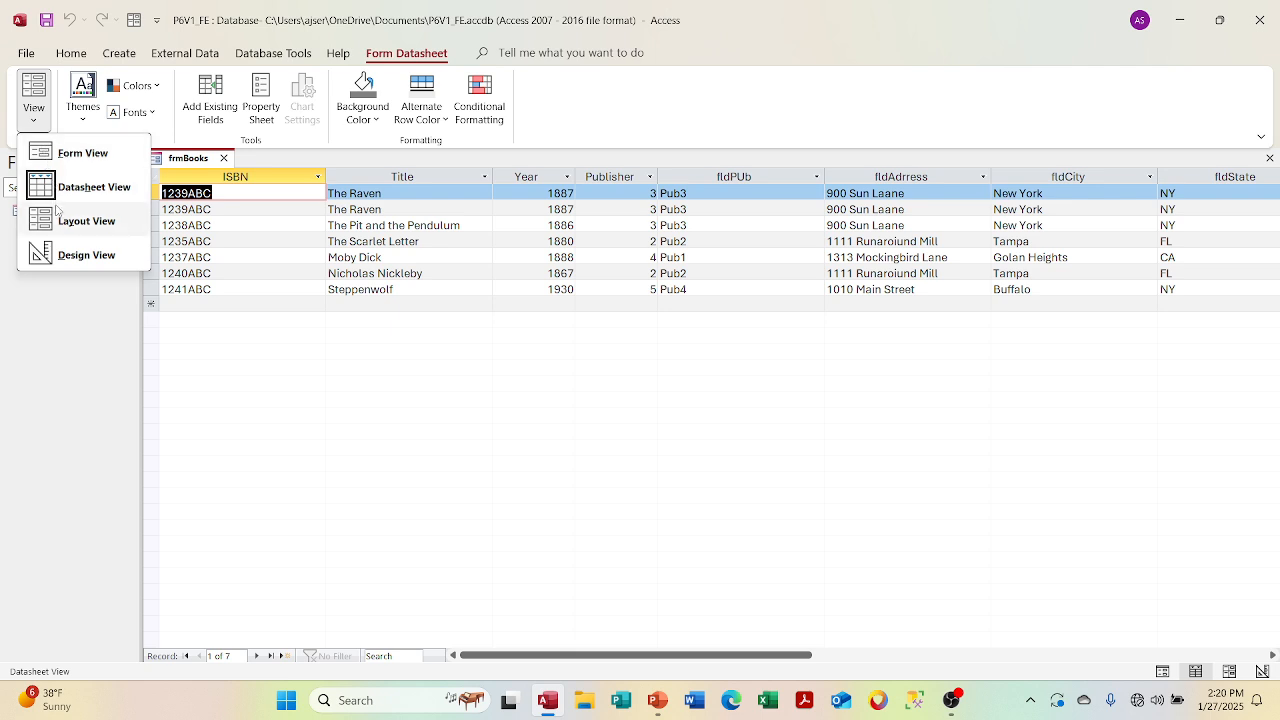
pyautogui.click(64, 279)
pyautogui.click(33, 105)
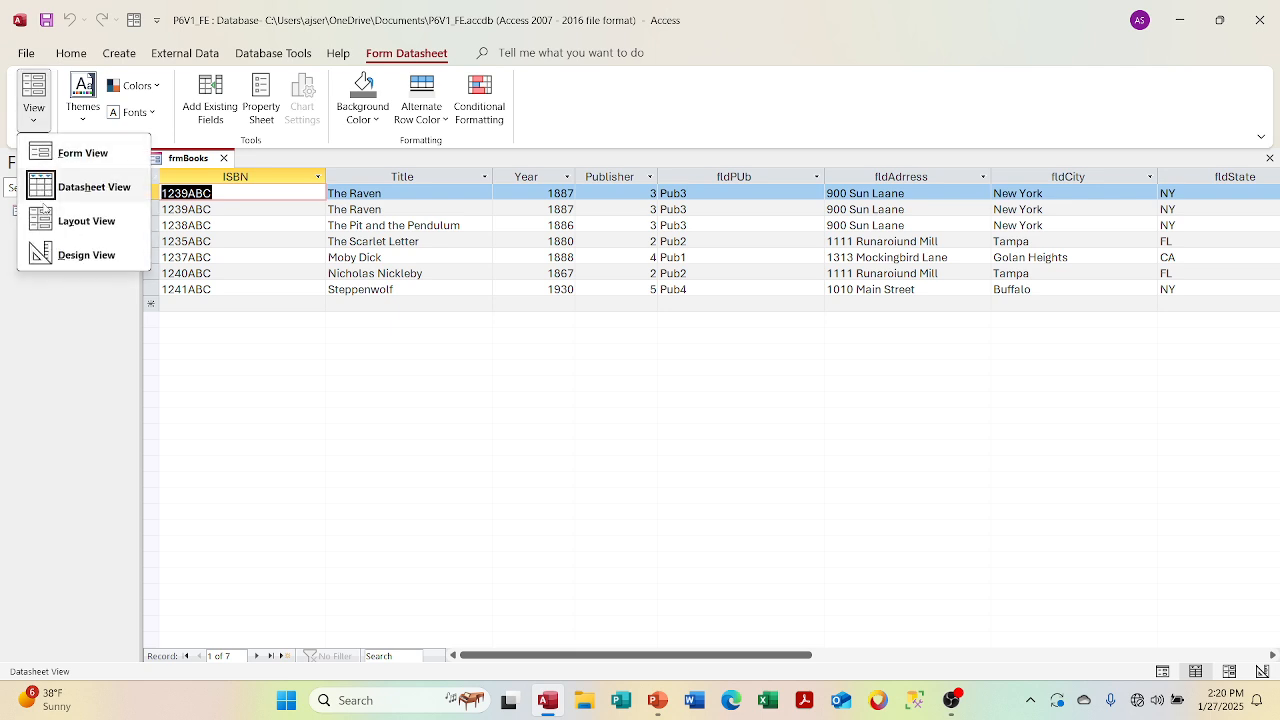
pyautogui.click(104, 257)
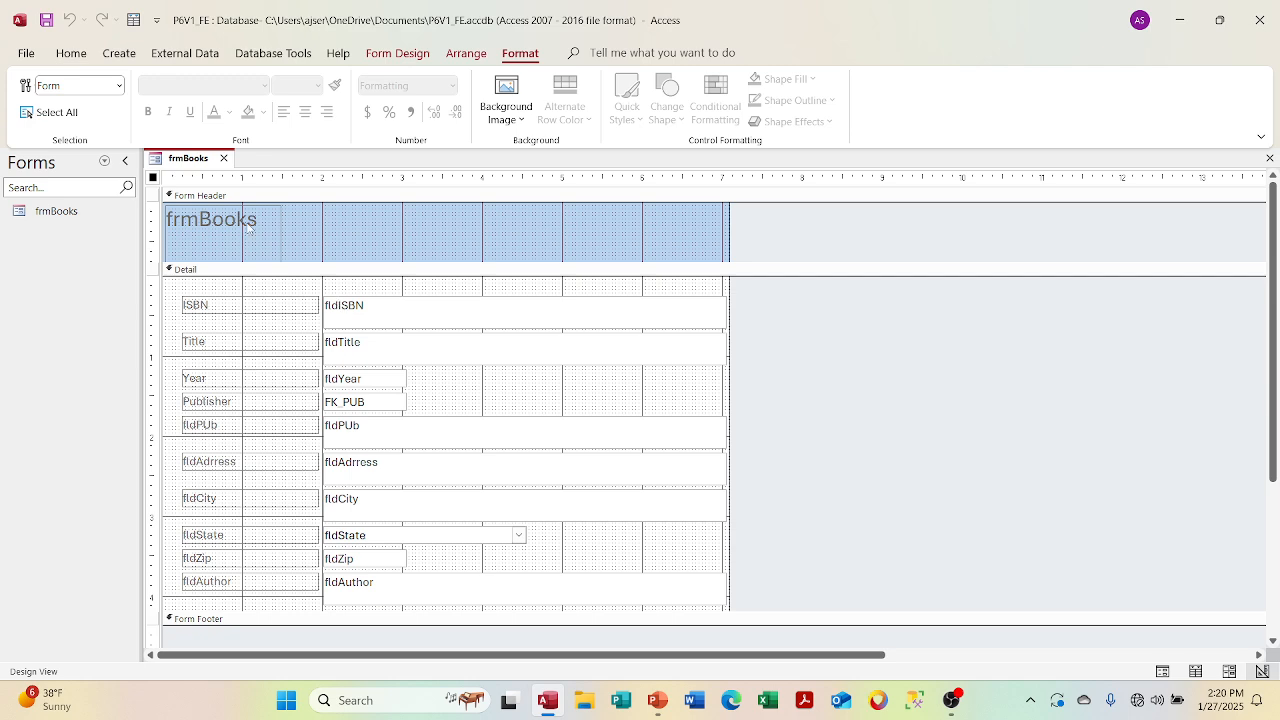
pyautogui.rightClick(155, 184)
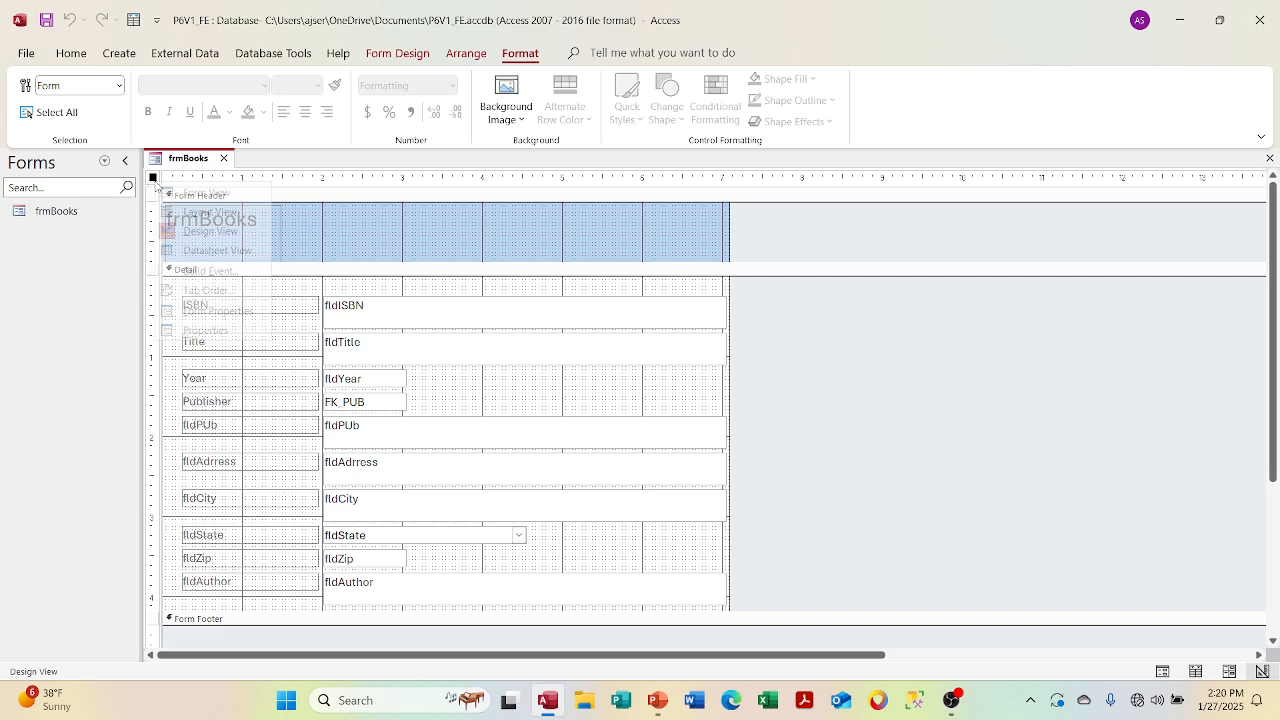
pyautogui.click(222, 331)
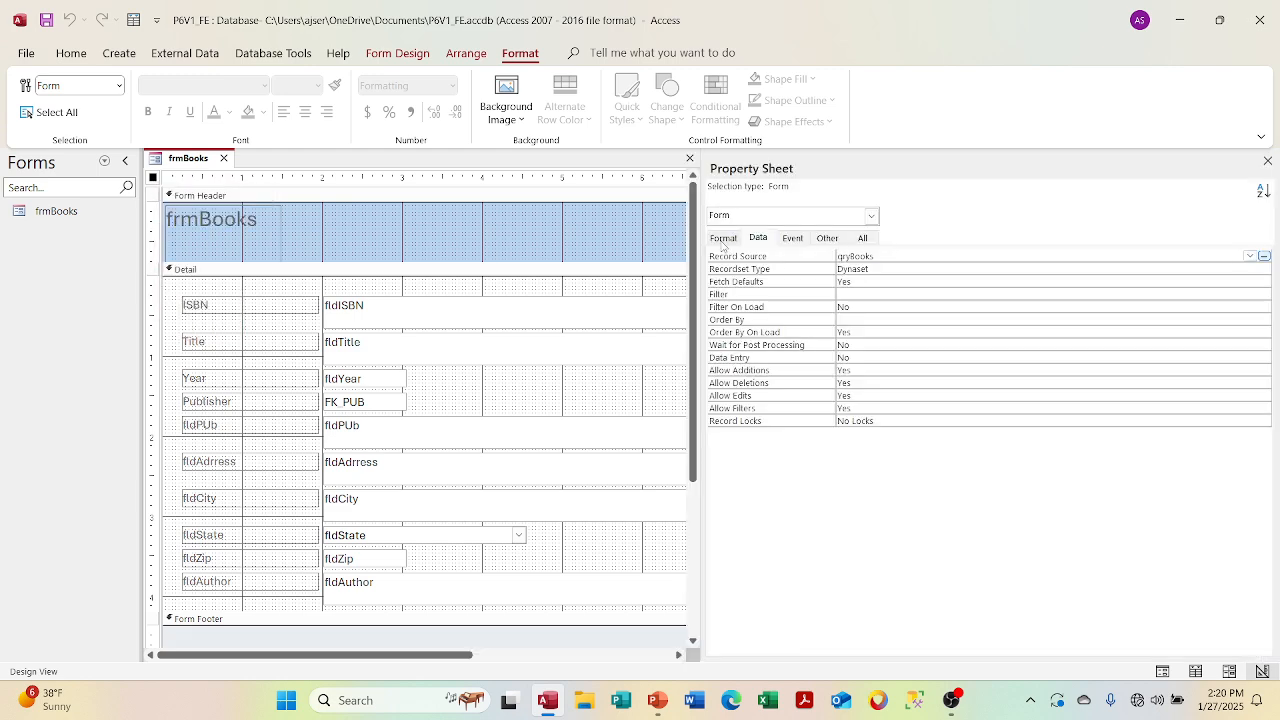
pyautogui.click(958, 269)
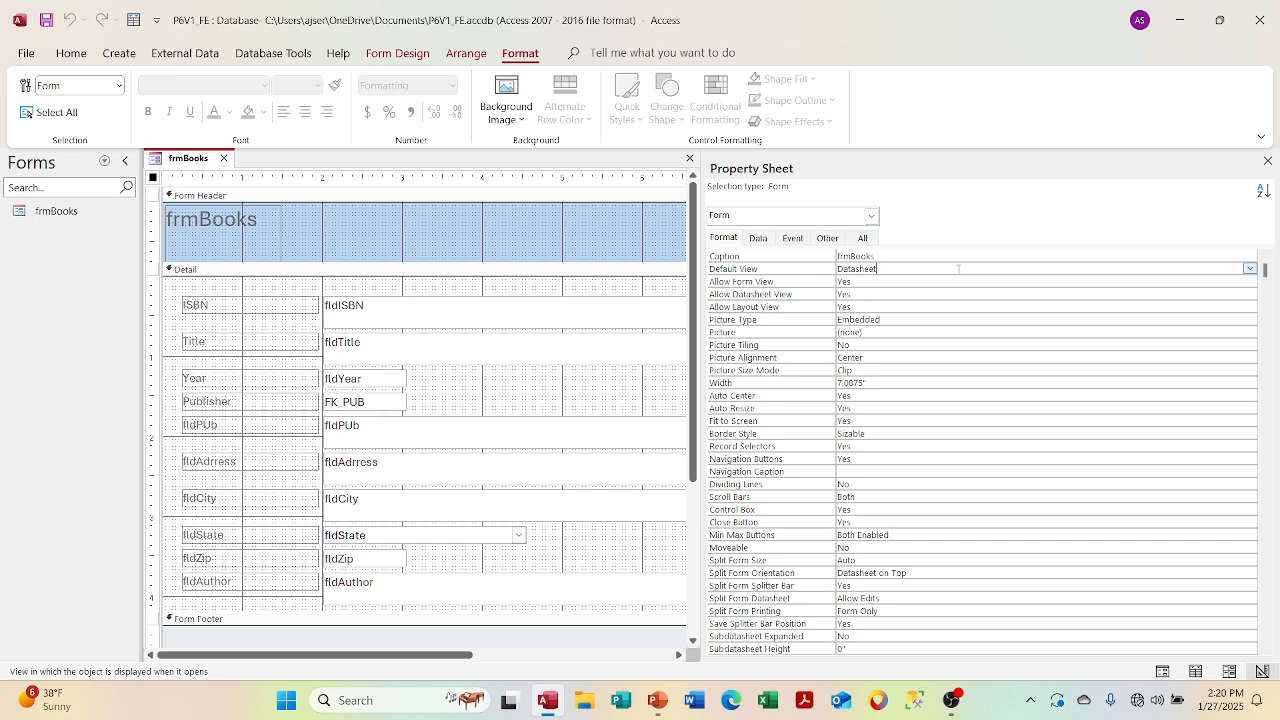
pyautogui.click(1250, 269)
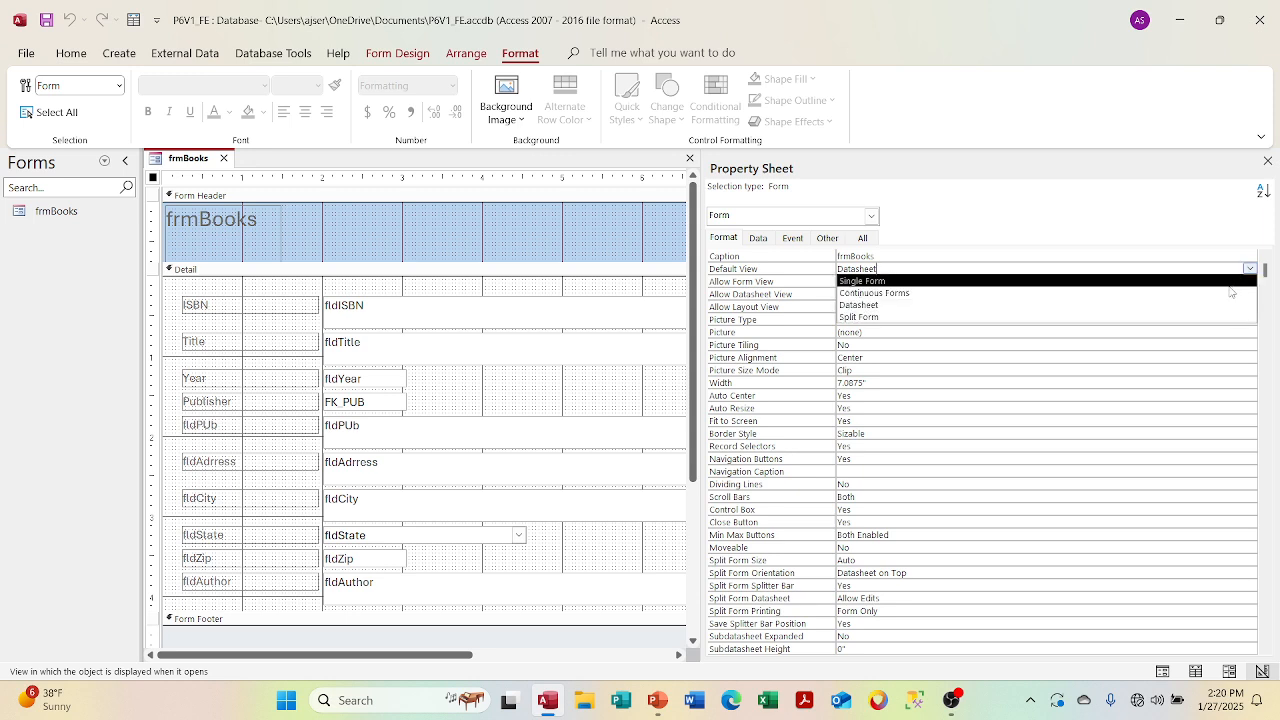
pyautogui.click(1230, 284)
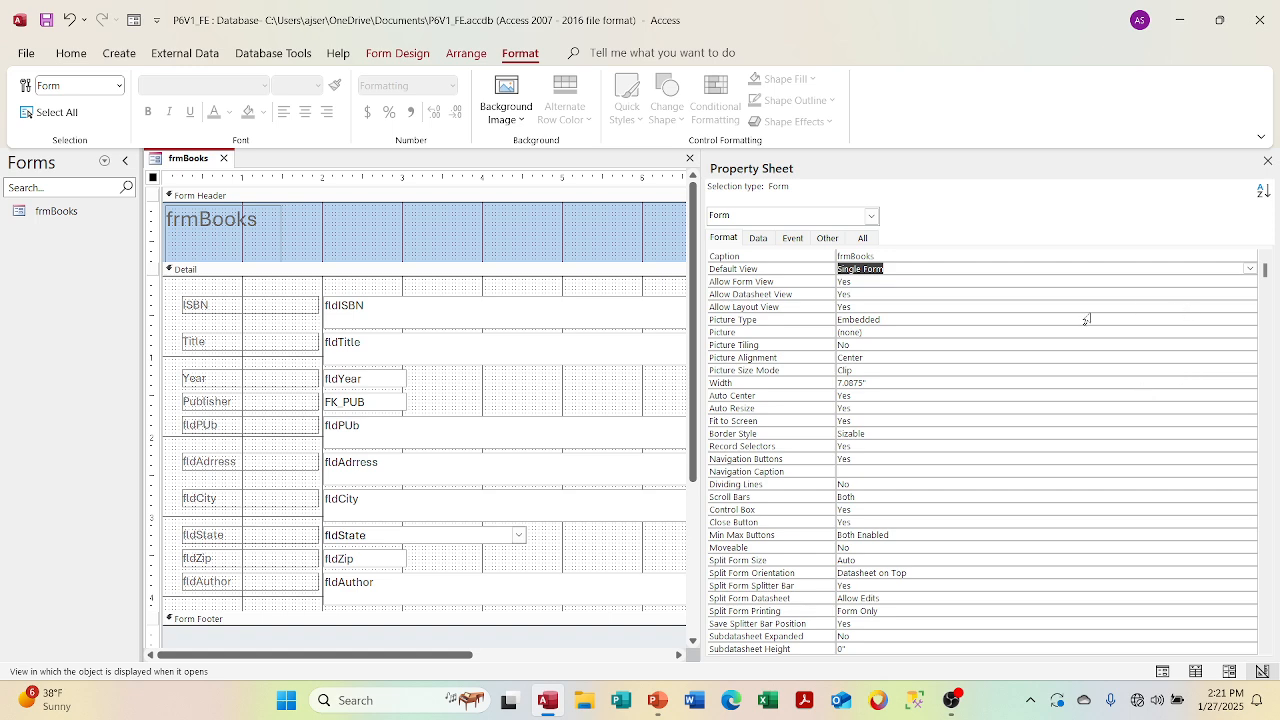
# Set the form's Allow Layout View and Allow Datasheet View properties to No and close the property sheet
pyautogui.click(887, 305)
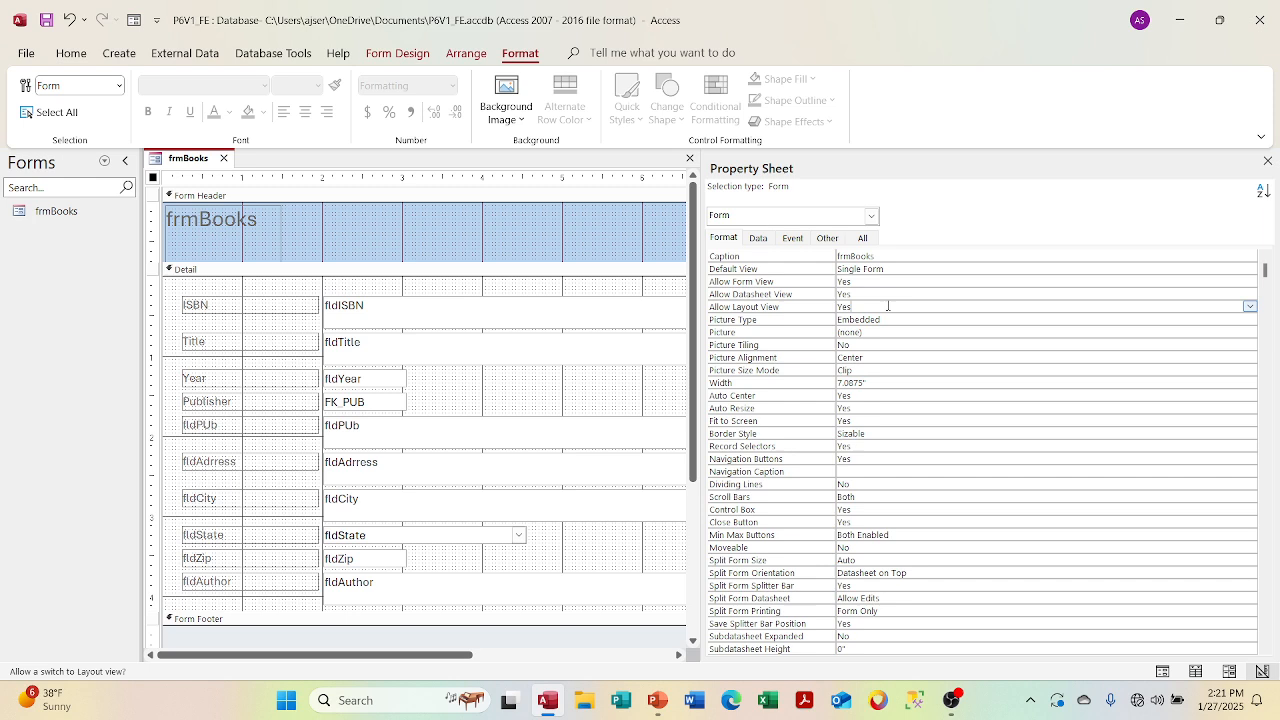
pyautogui.click(1250, 306)
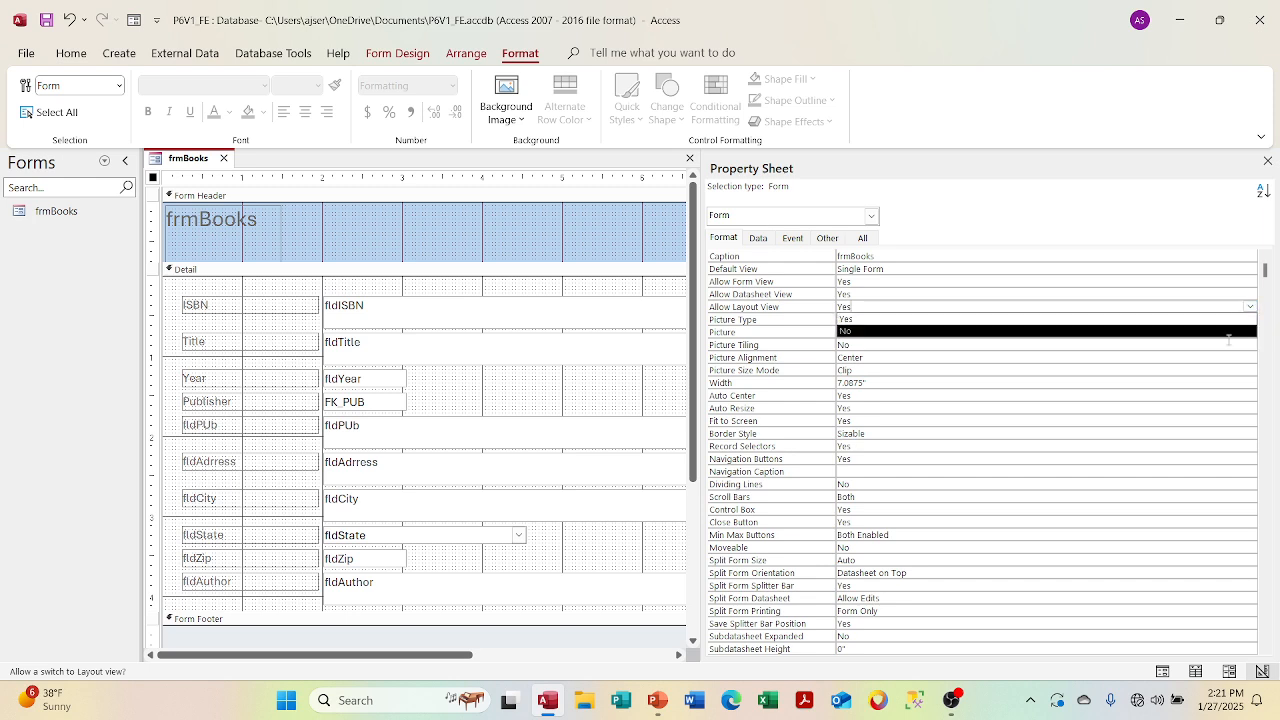
pyautogui.click(1229, 343)
pyautogui.click(1226, 305)
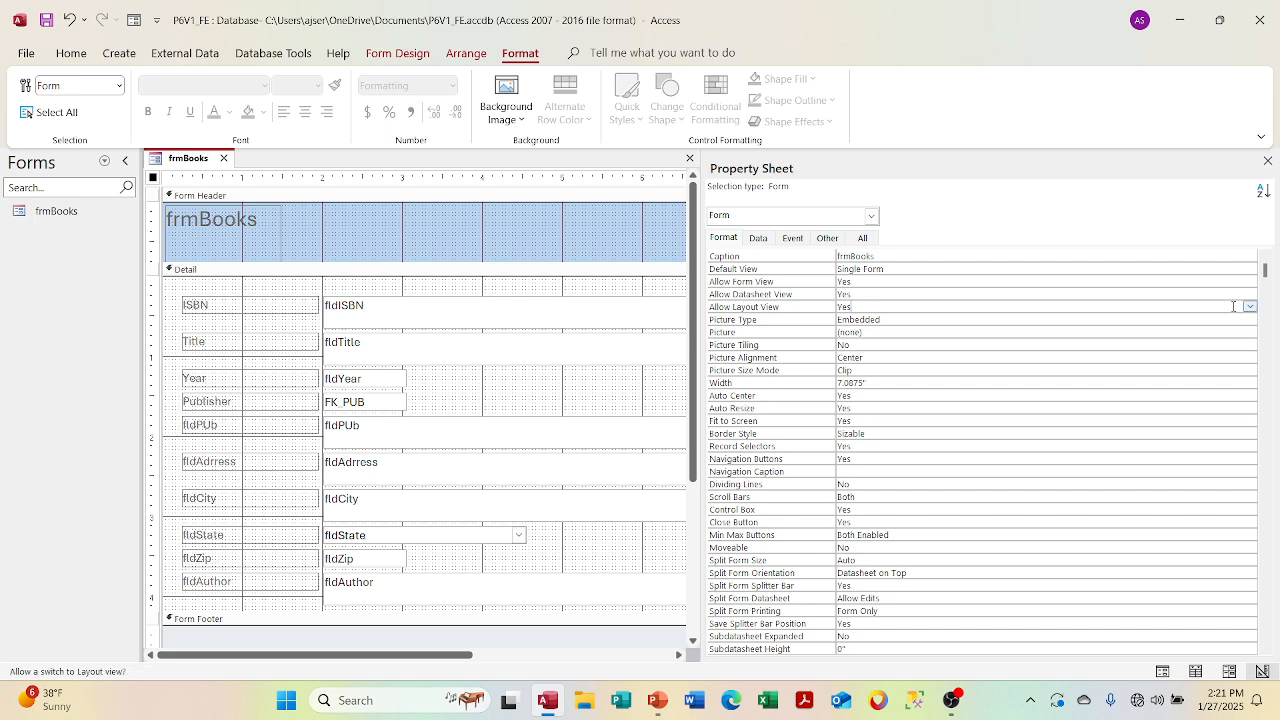
pyautogui.click(1250, 306)
pyautogui.click(1238, 334)
pyautogui.click(1247, 296)
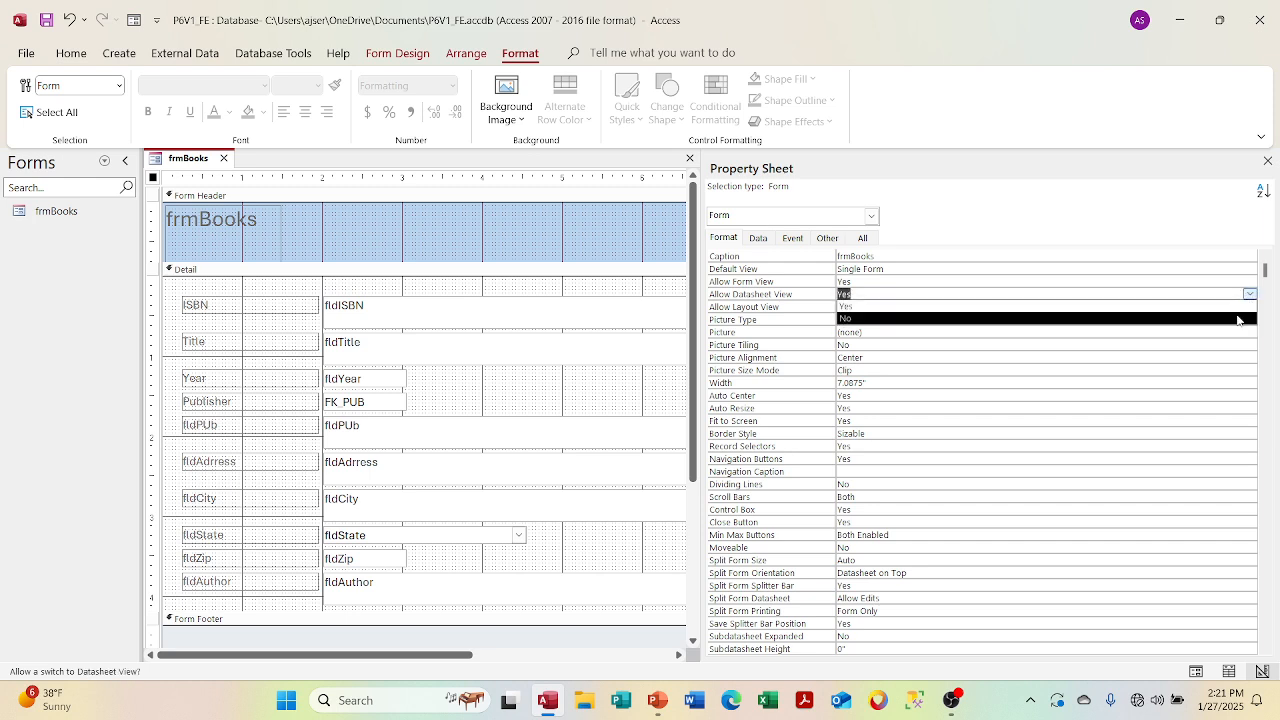
pyautogui.click(1236, 318)
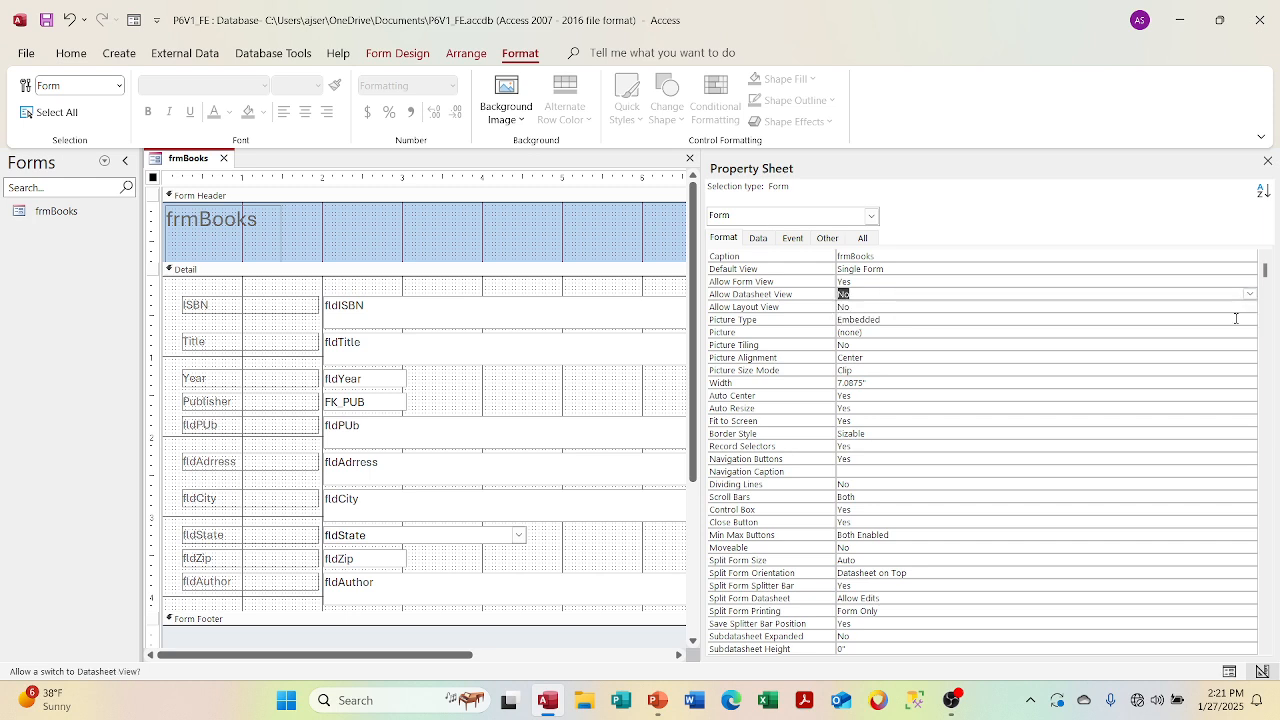
pyautogui.click(1267, 161)
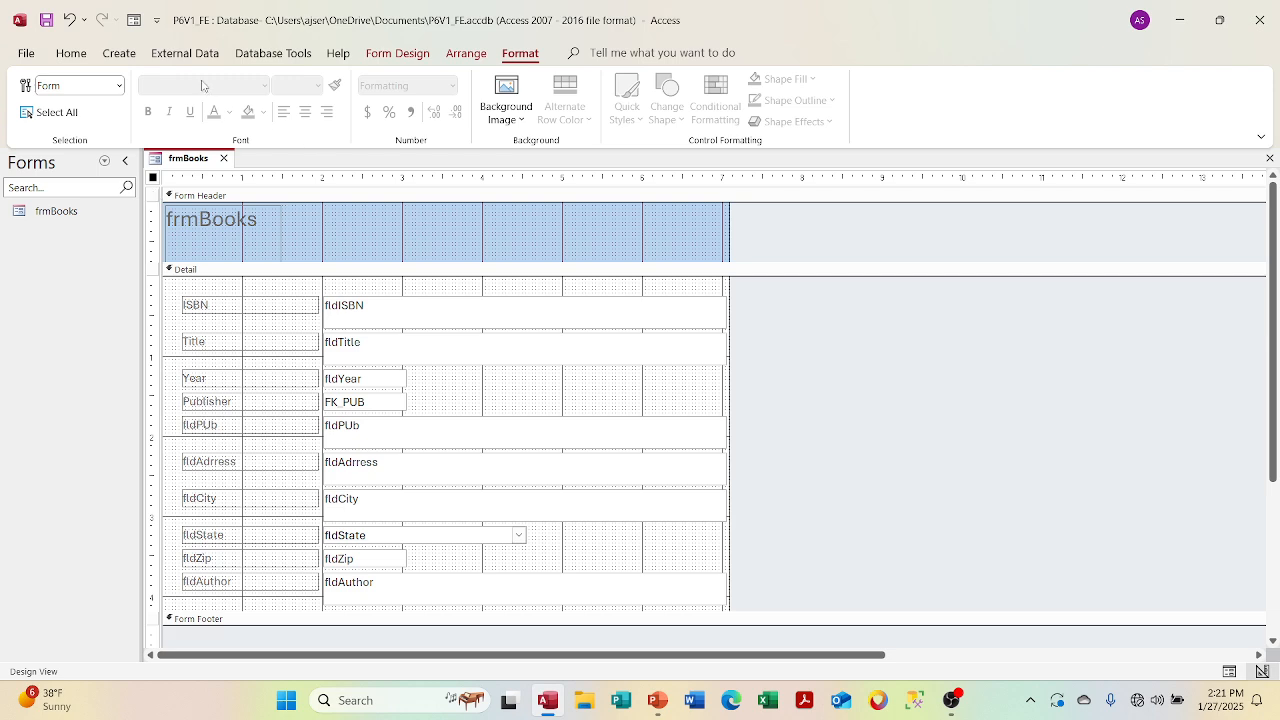
# Switch frmBooks from Design View to Form View
pyautogui.click(396, 55)
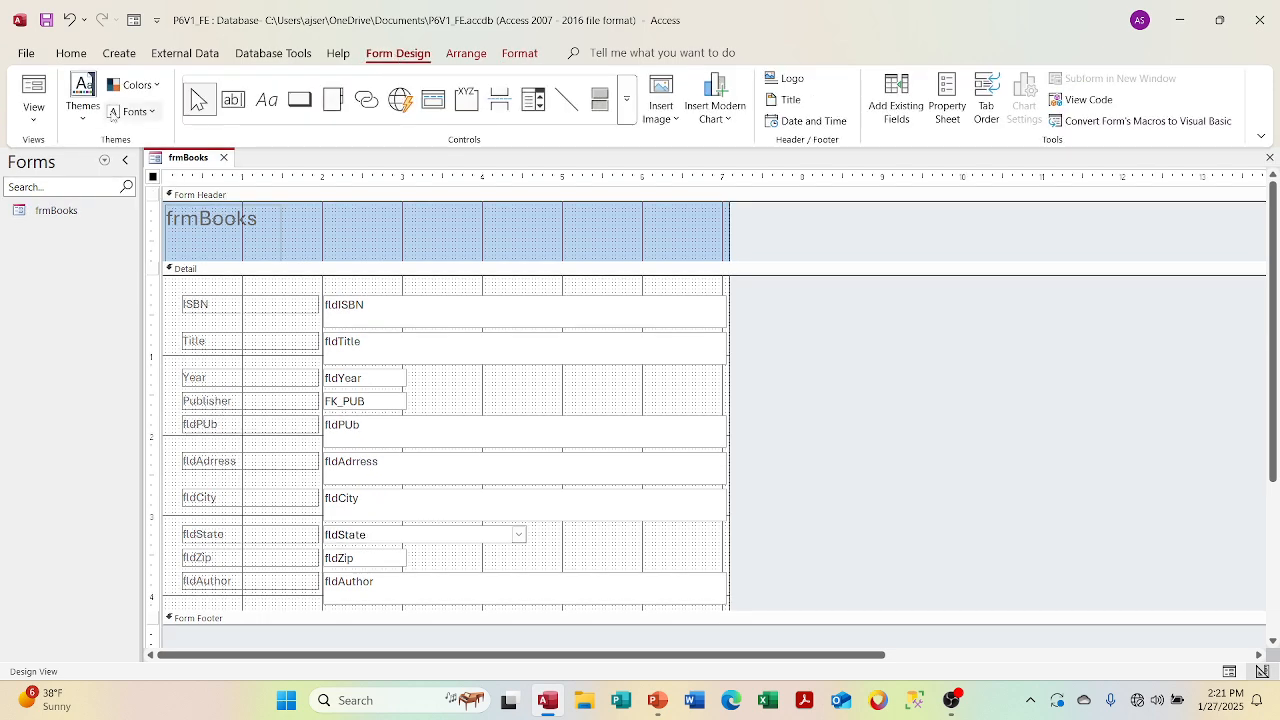
pyautogui.click(34, 108)
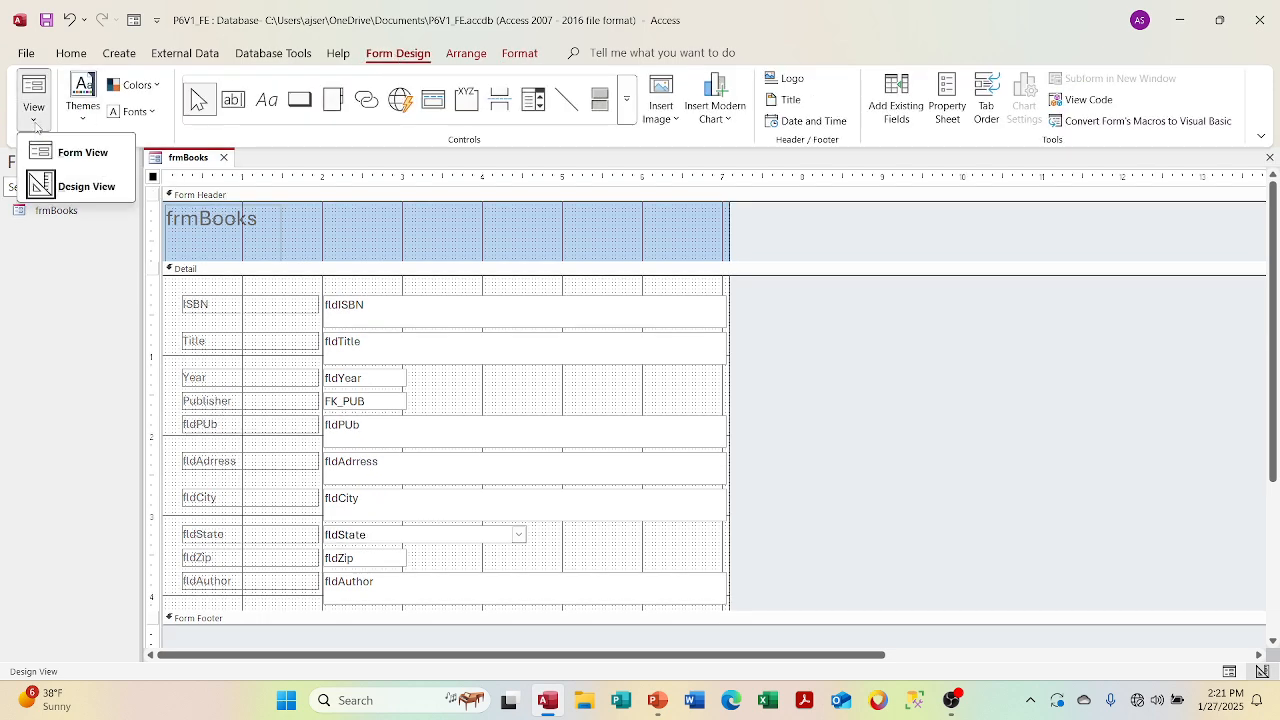
pyautogui.click(80, 155)
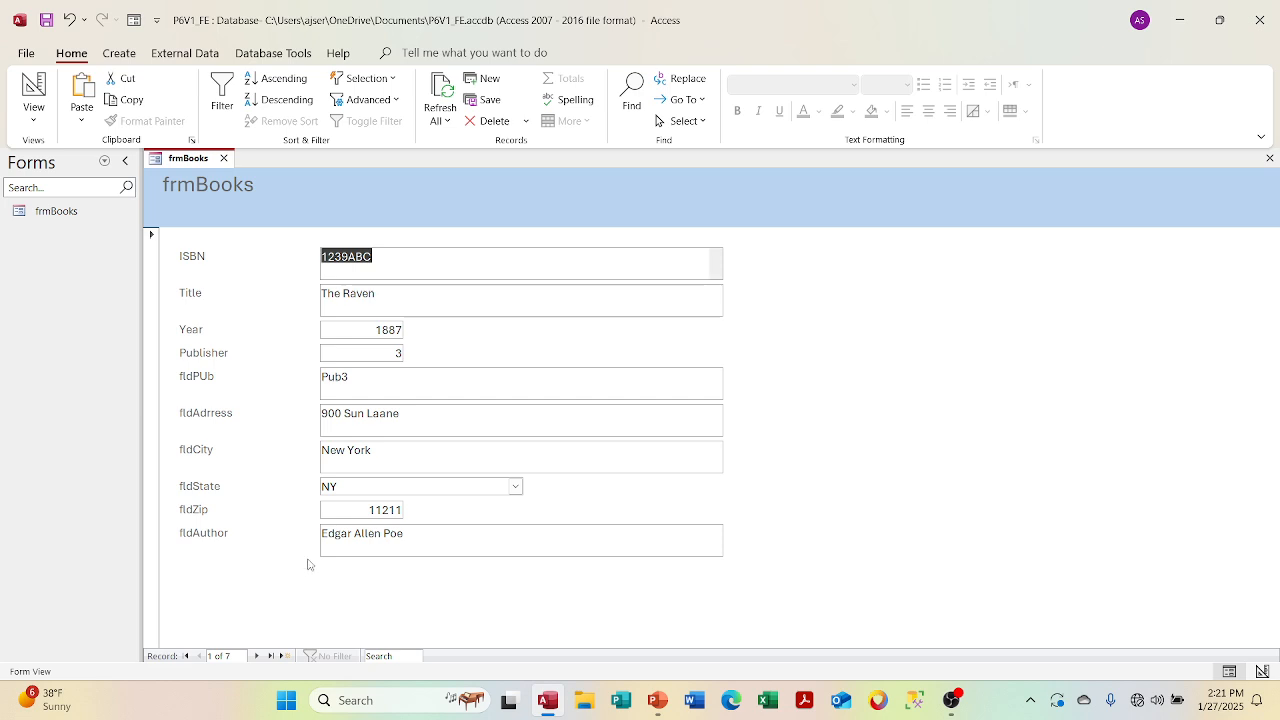
# Examine the form's record selector and the scroll bars in its text boxes, from ISBN through fldAuthor
pyautogui.click(150, 535)
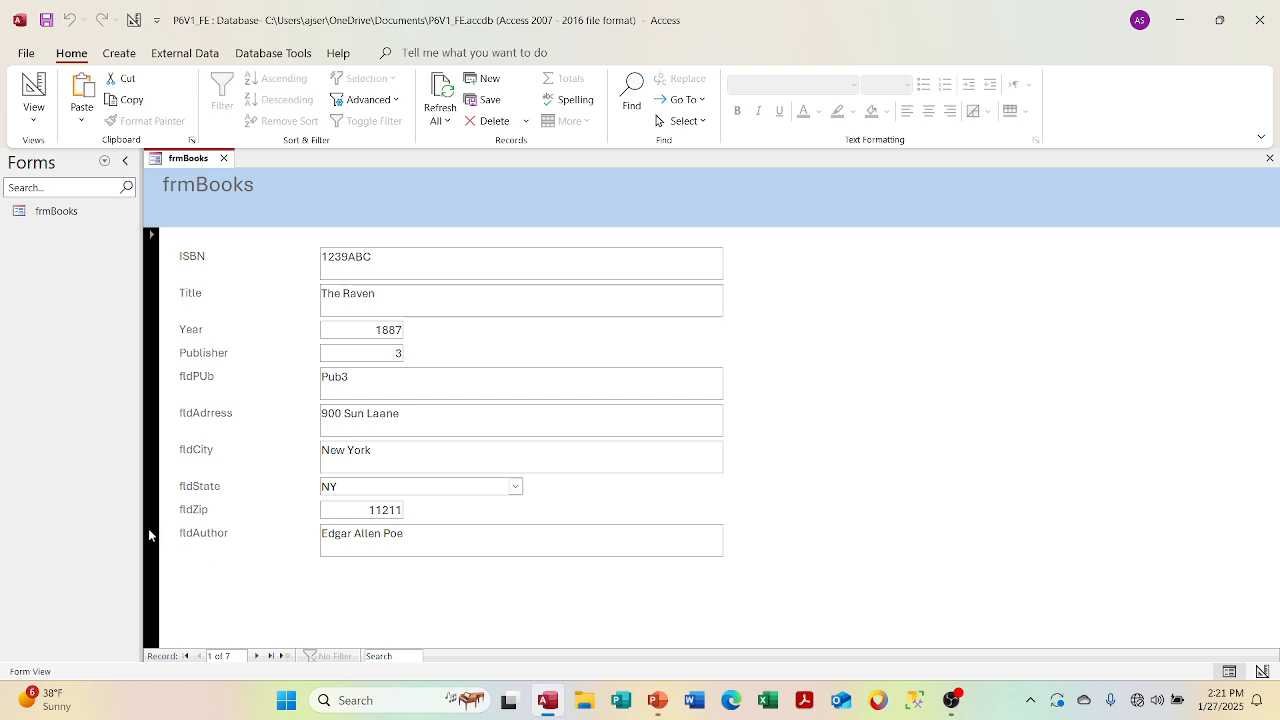
pyautogui.click(281, 571)
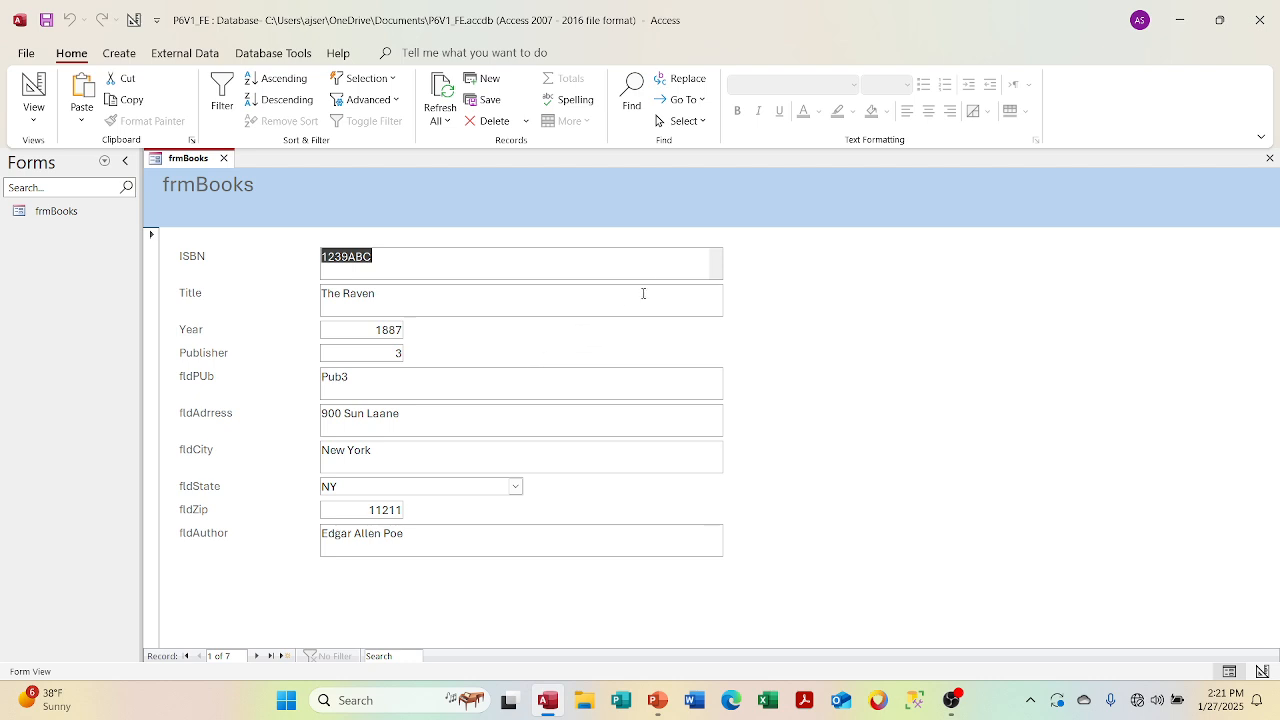
pyautogui.click(696, 269)
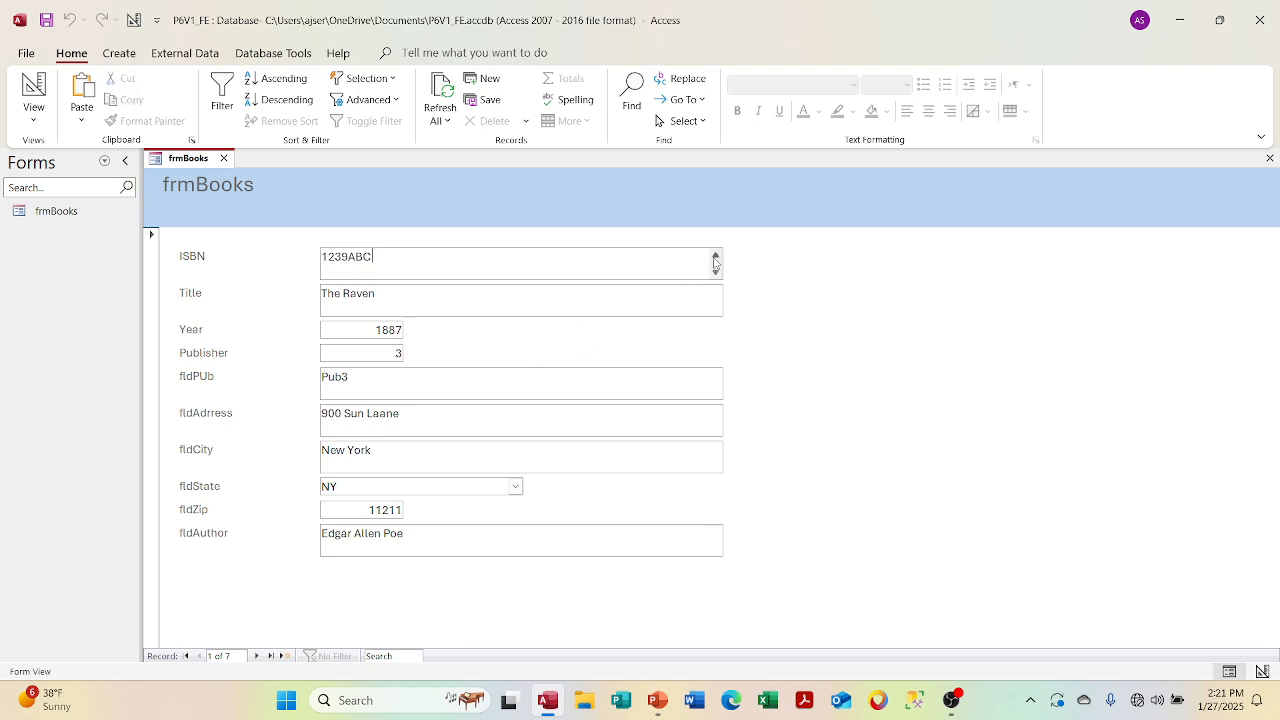
pyautogui.click(633, 293)
pyautogui.click(651, 387)
pyautogui.click(645, 425)
pyautogui.rightClick(640, 452)
pyautogui.press('Escape')
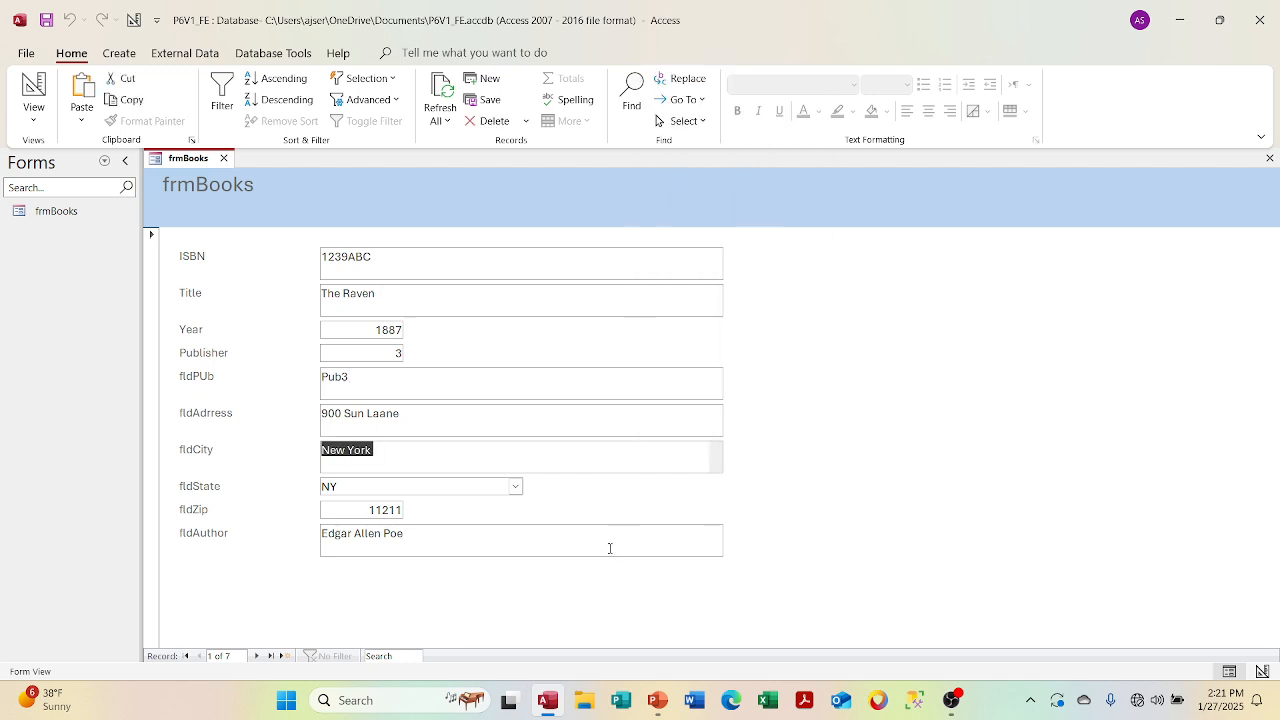
pyautogui.click(610, 548)
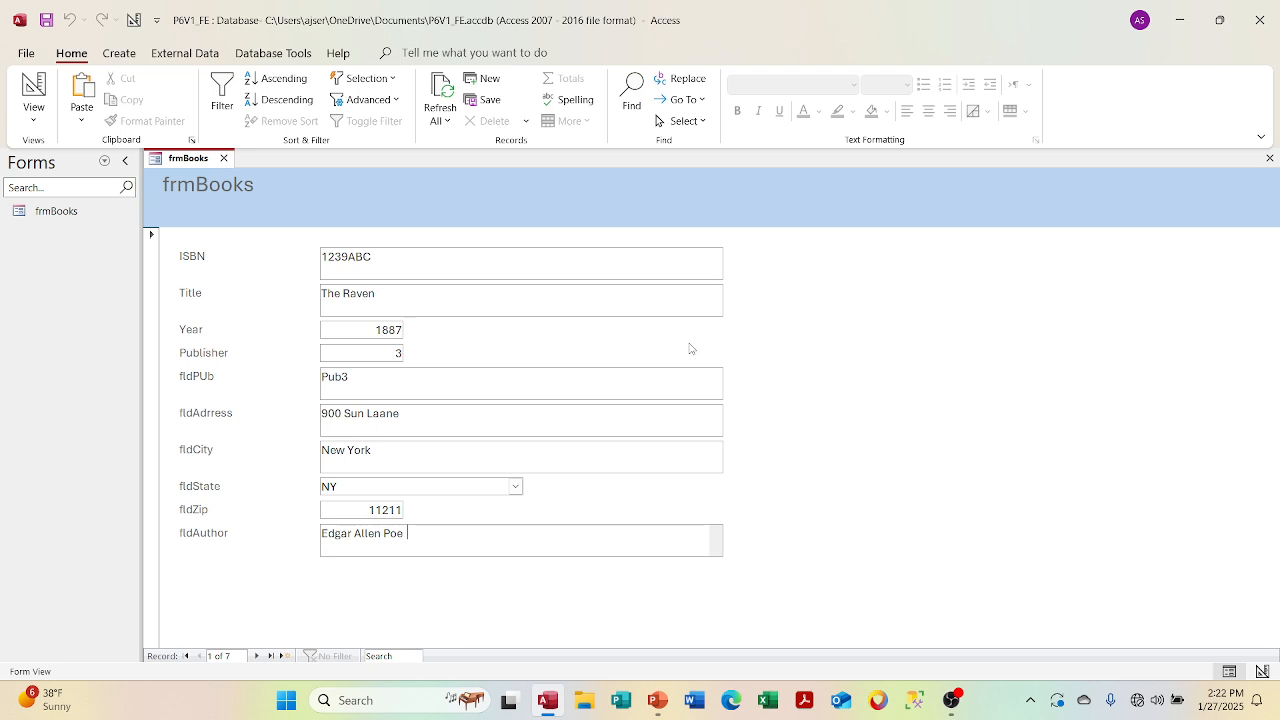
pyautogui.click(715, 272)
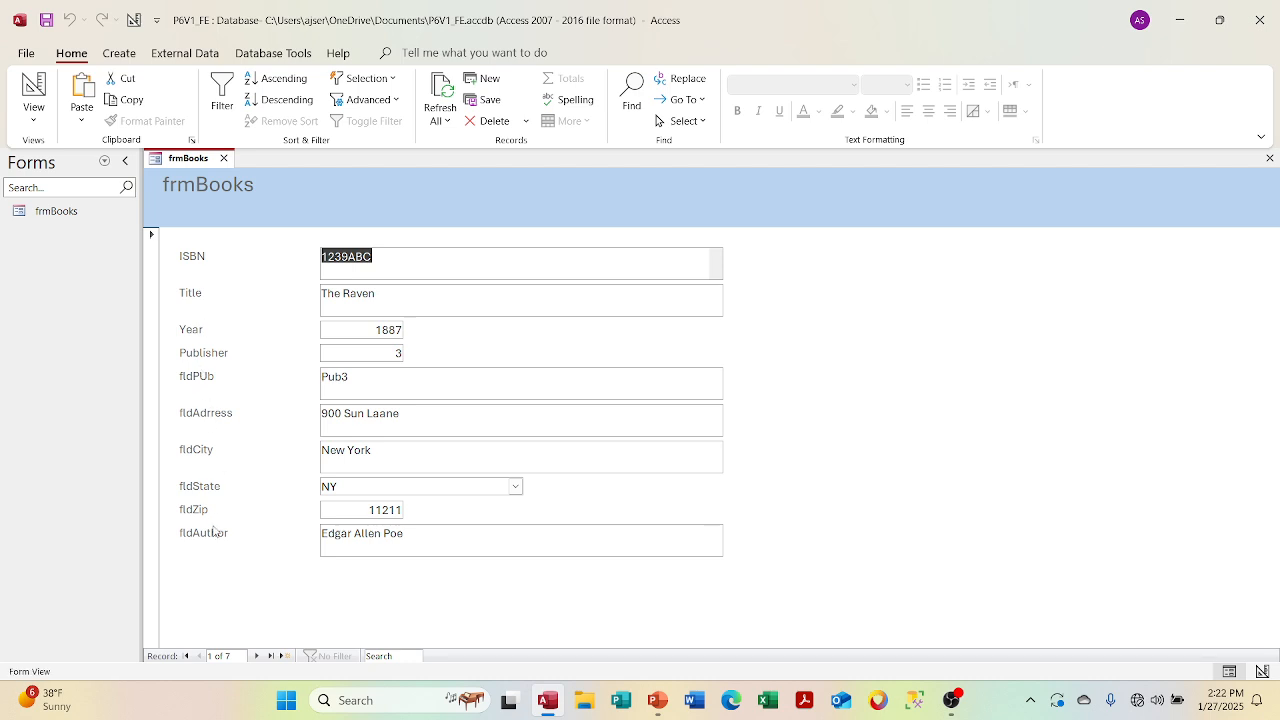
# Open the linked tblBooks table in Design View, check the Caption properties of fldISBN and FK_PUB, and close the table
pyautogui.click(104, 161)
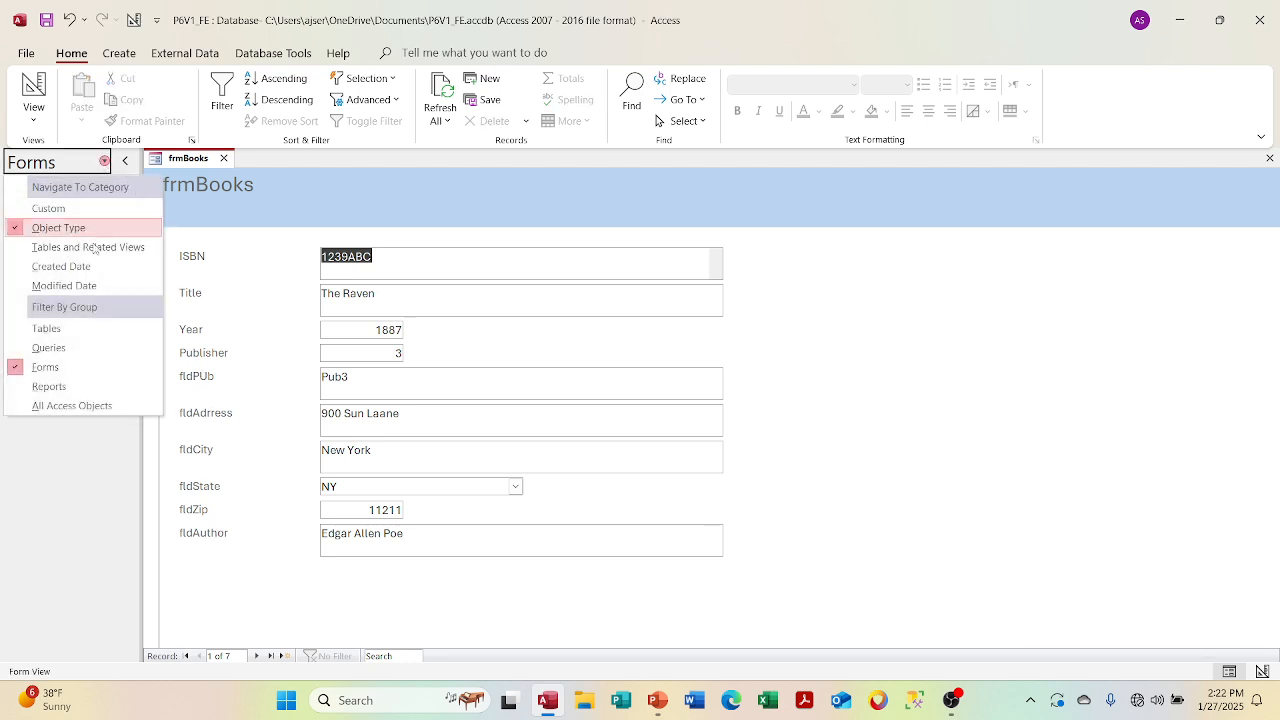
pyautogui.click(78, 328)
pyautogui.doubleClick(72, 256)
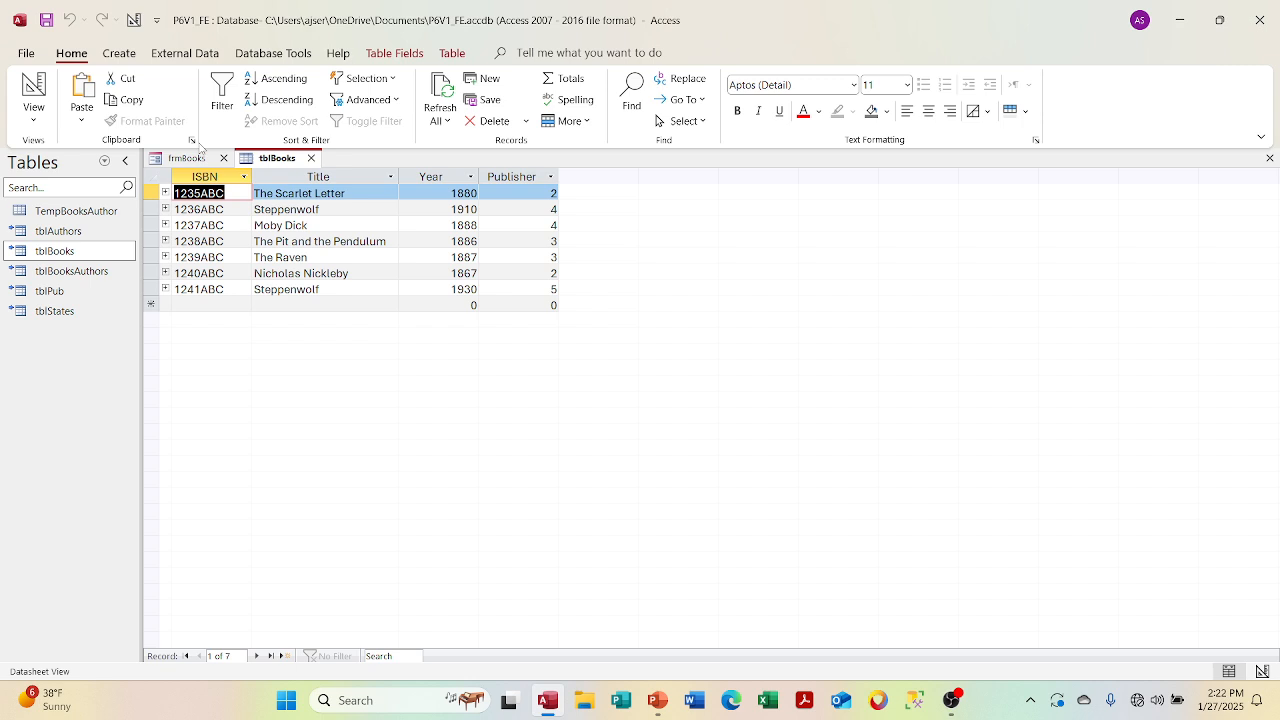
pyautogui.click(34, 113)
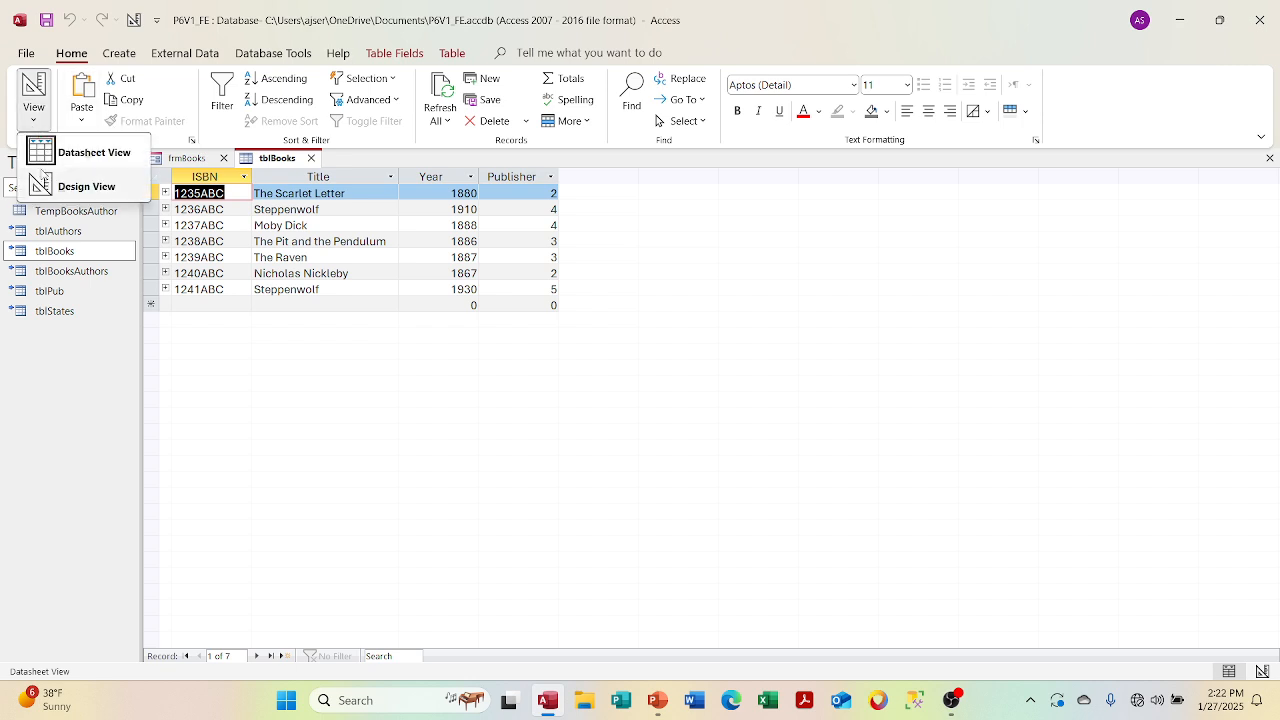
pyautogui.click(80, 186)
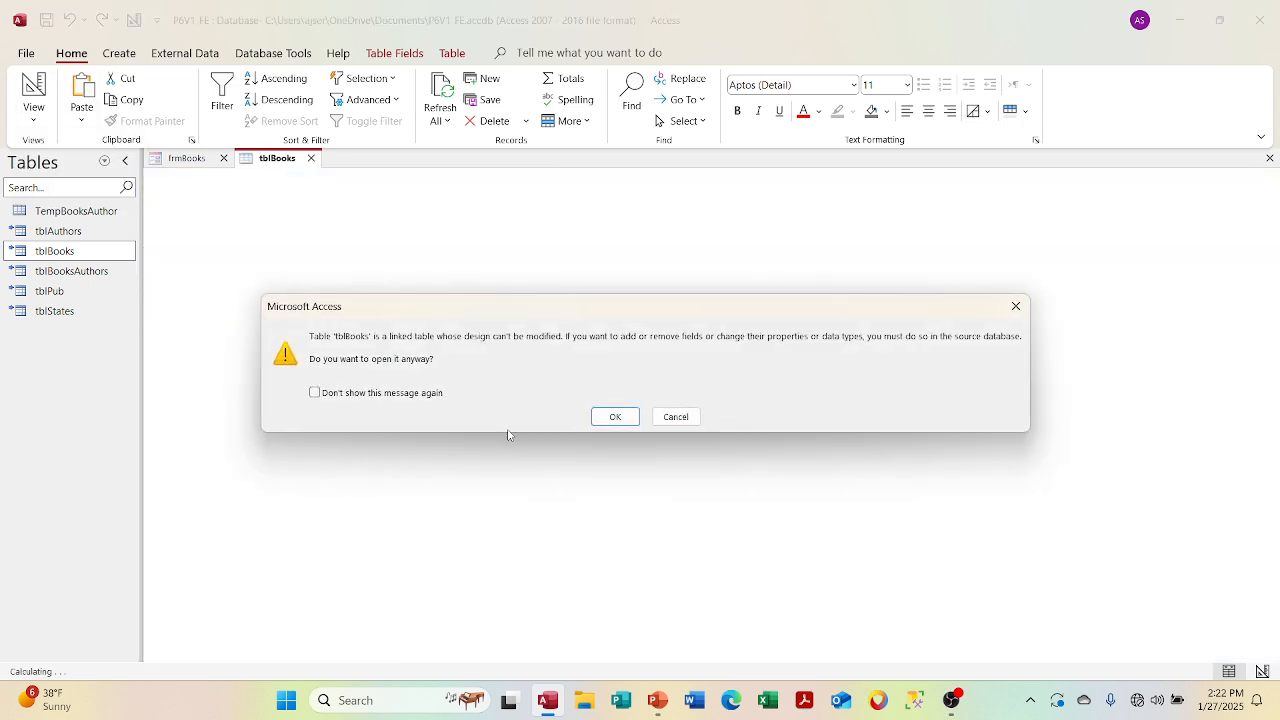
pyautogui.click(630, 420)
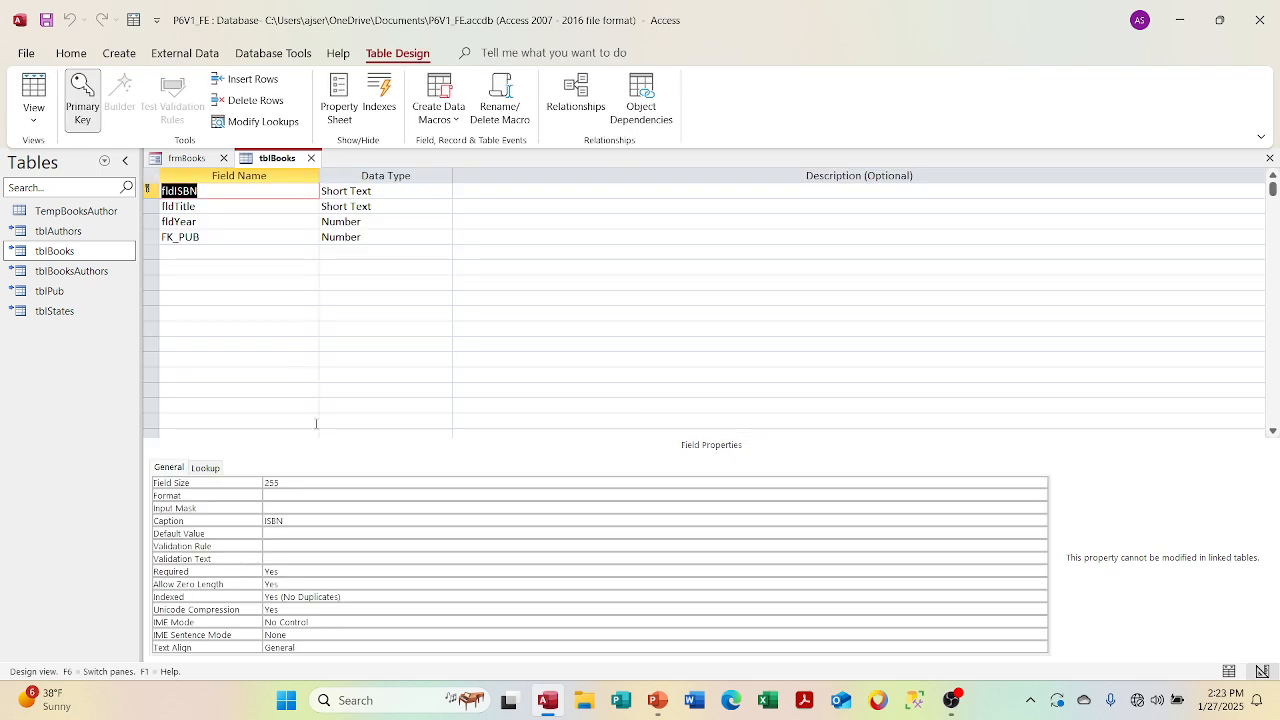
pyautogui.click(304, 520)
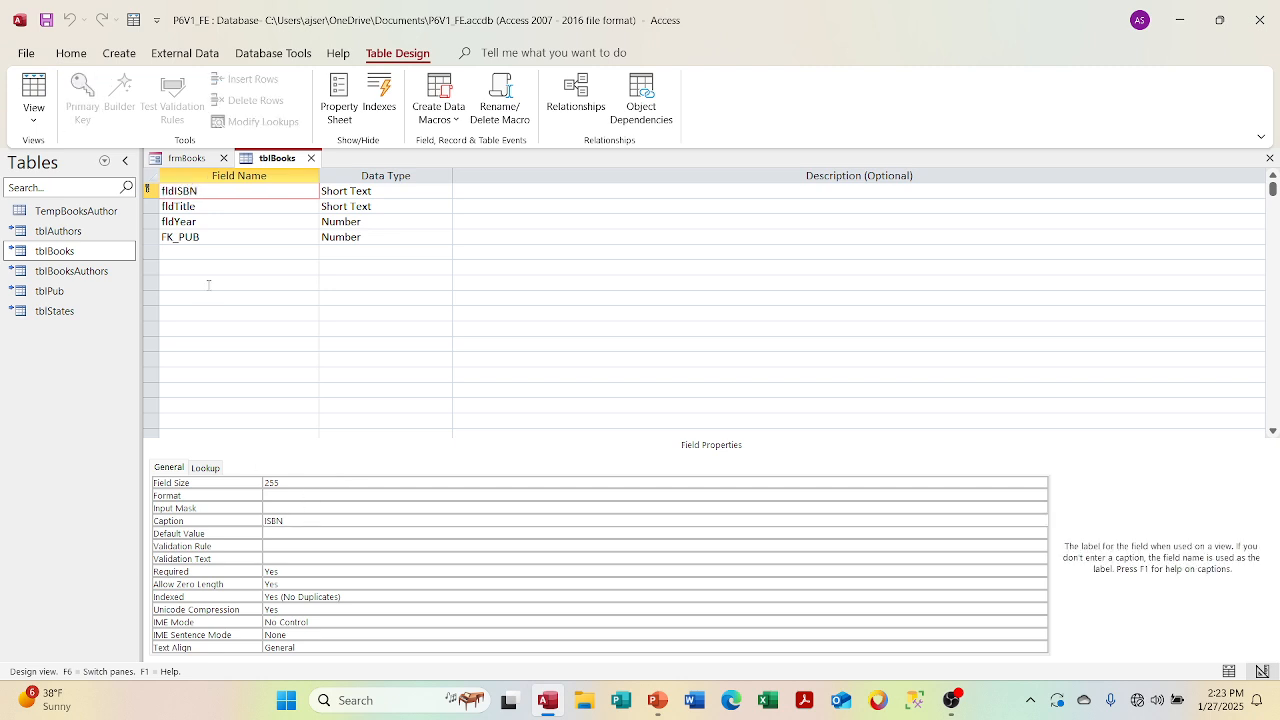
pyautogui.click(213, 239)
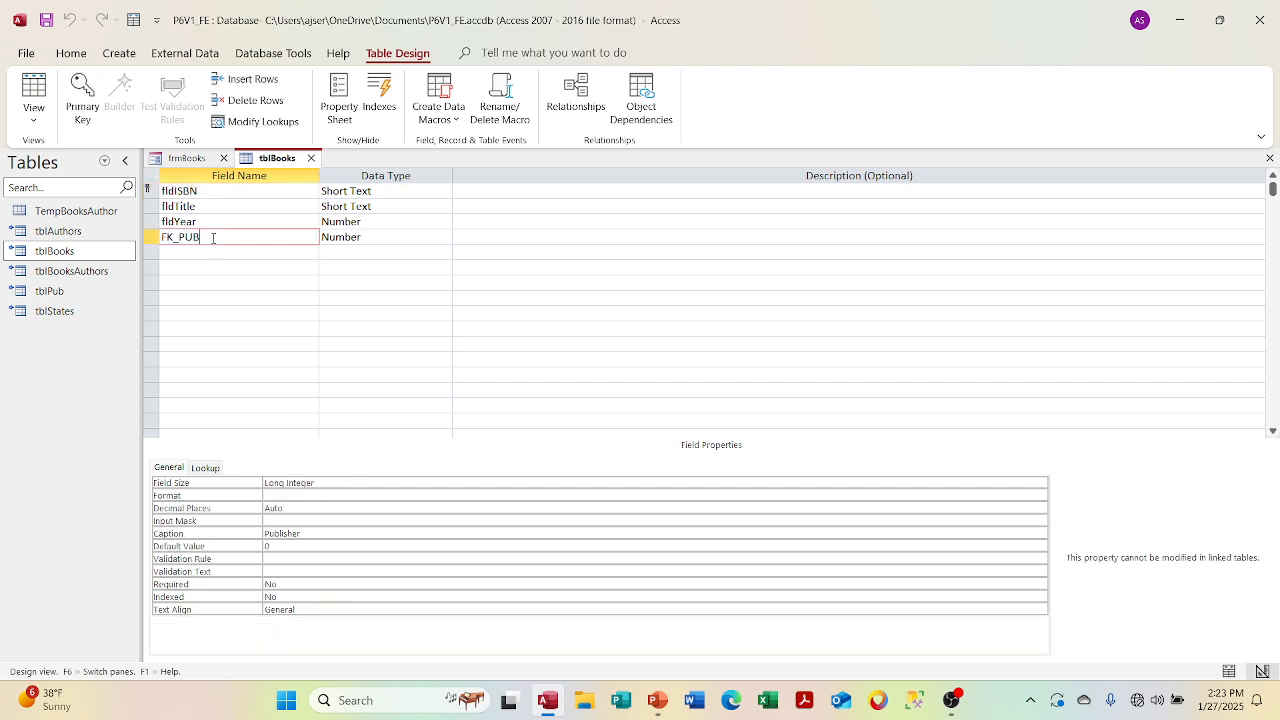
pyautogui.click(322, 533)
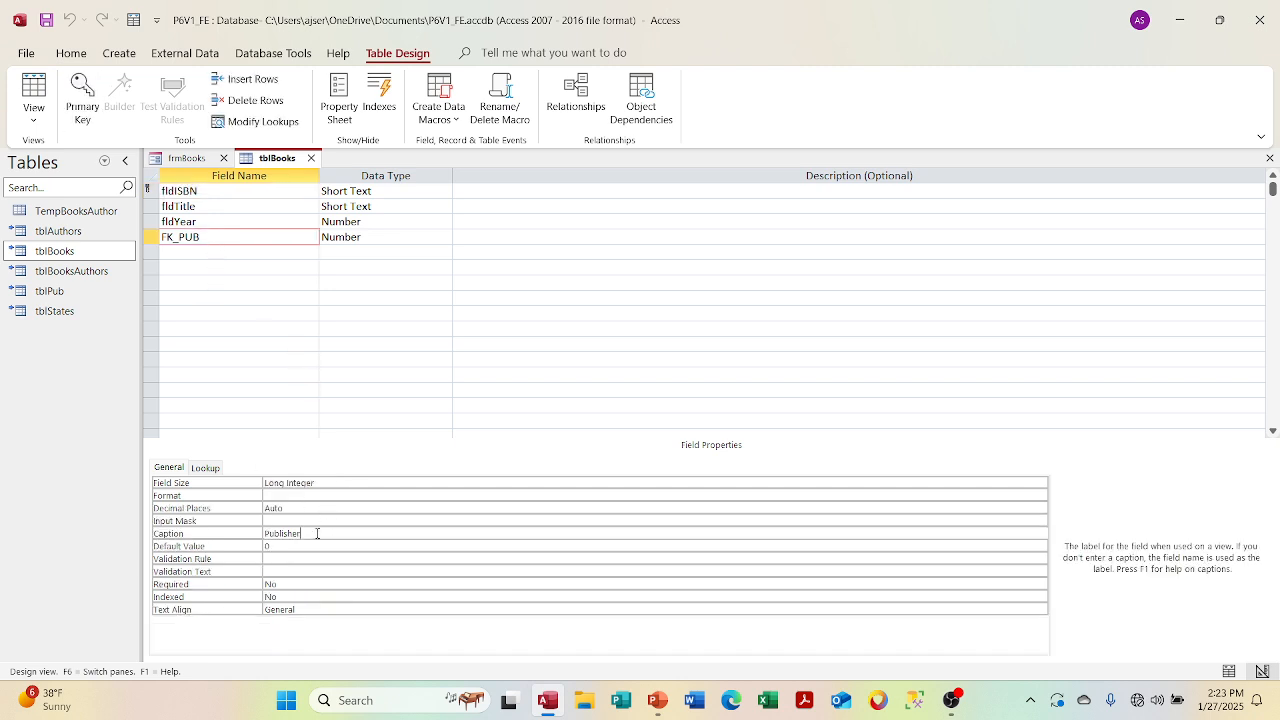
pyautogui.click(311, 158)
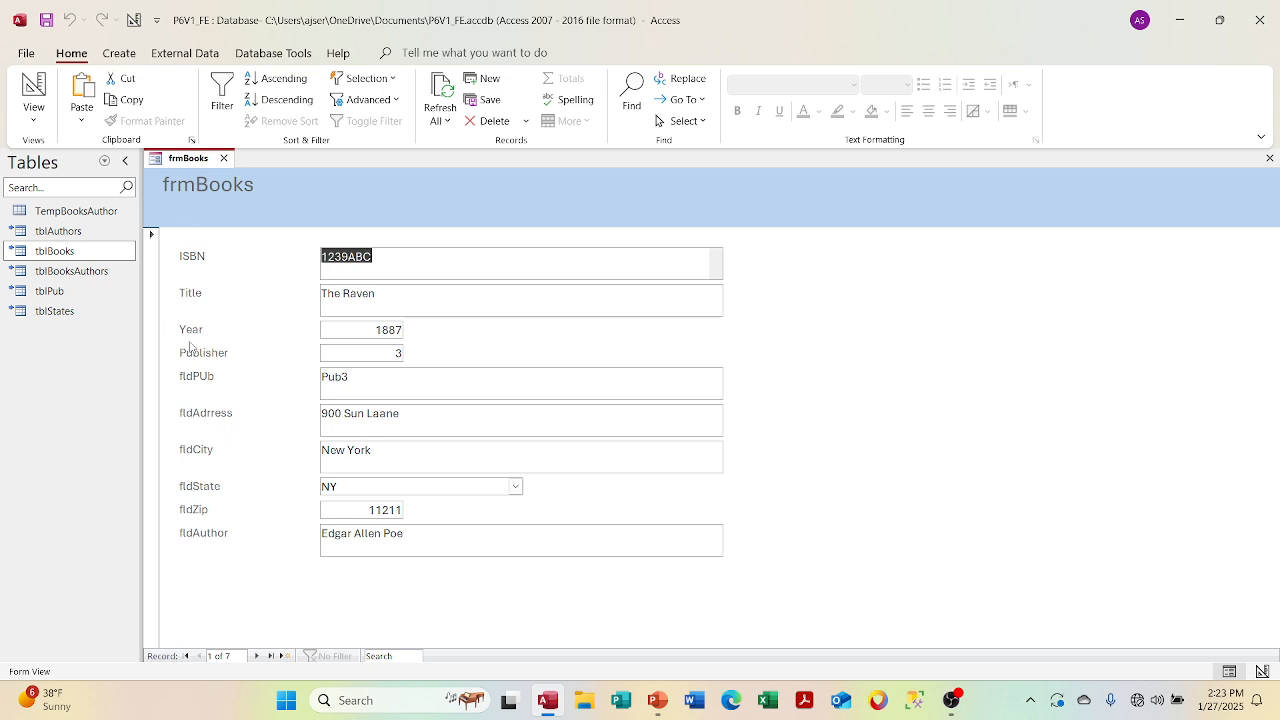
# Switch frmBooks to Design View and examine the full property list of the fldISBN text box, closing the property sheet when done
pyautogui.click(34, 118)
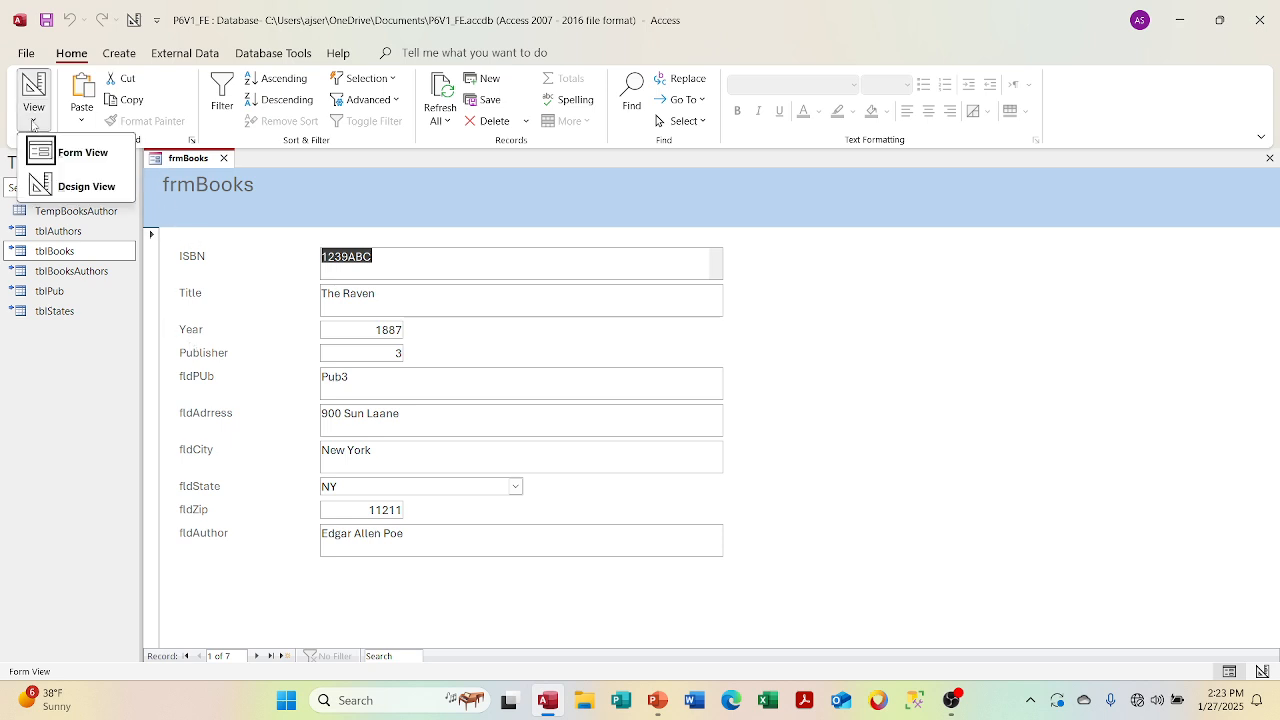
pyautogui.click(60, 184)
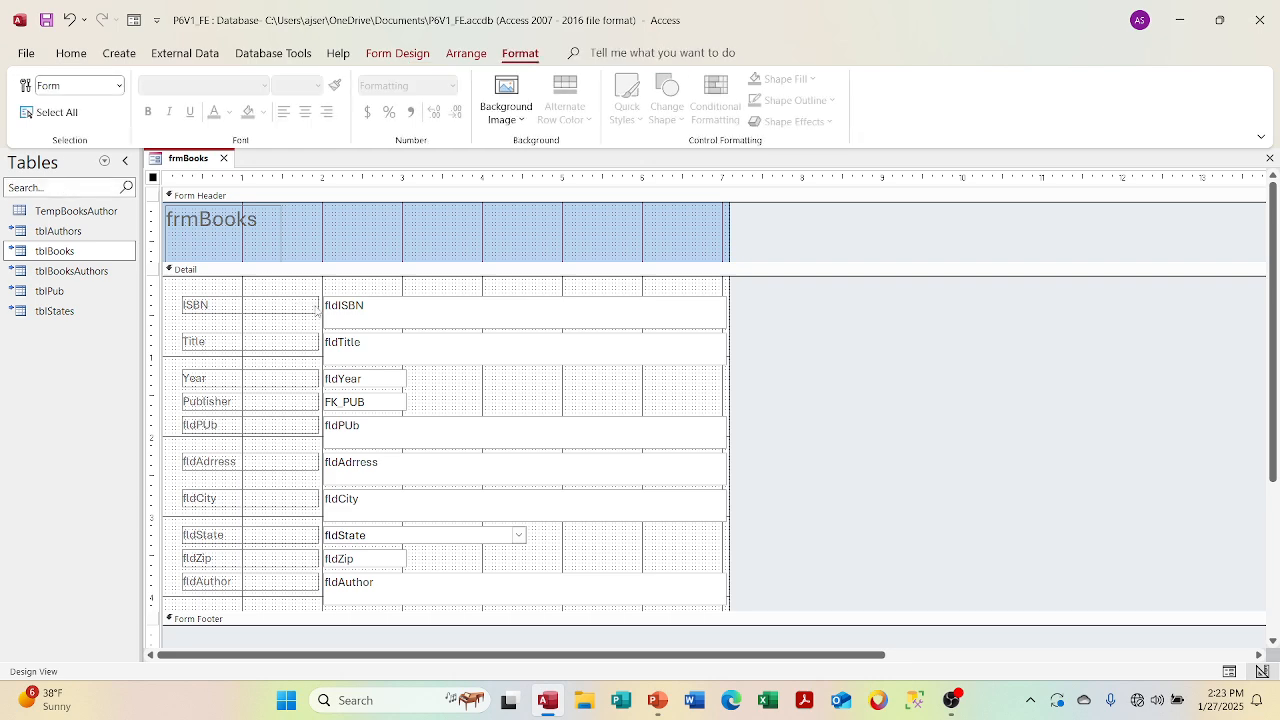
pyautogui.click(375, 302)
pyautogui.rightClick(375, 302)
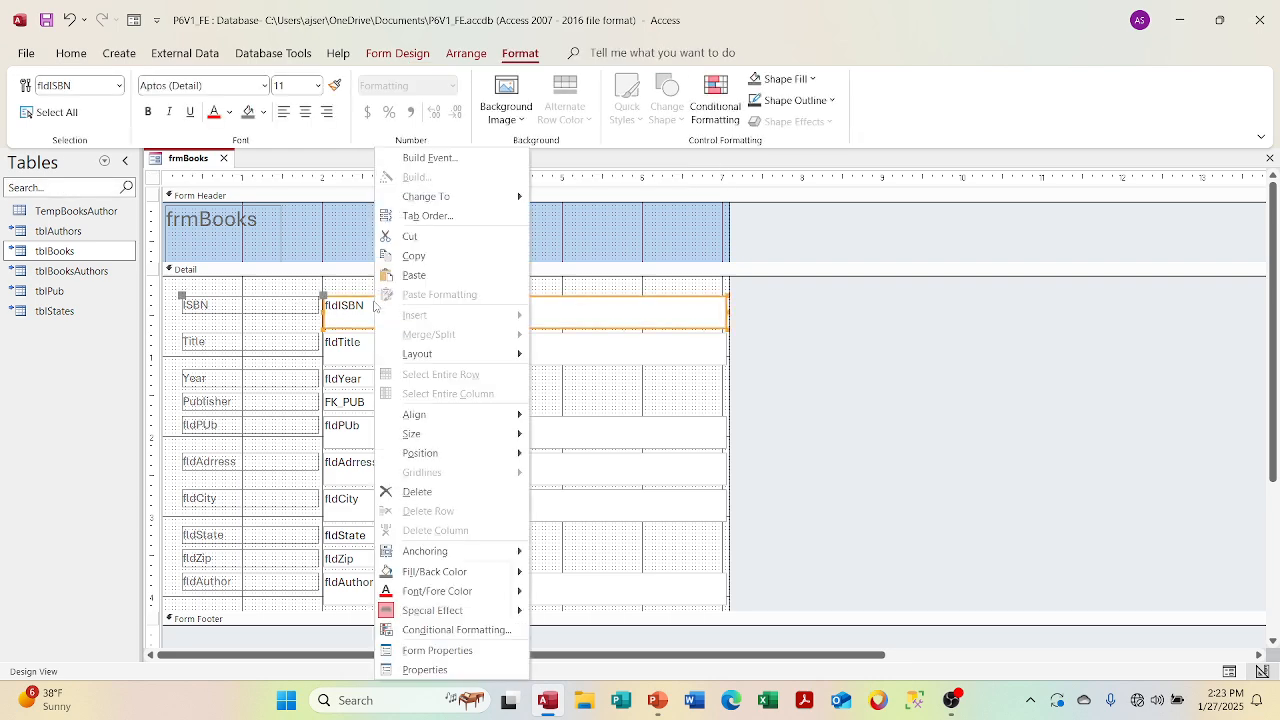
pyautogui.click(412, 669)
pyautogui.click(868, 239)
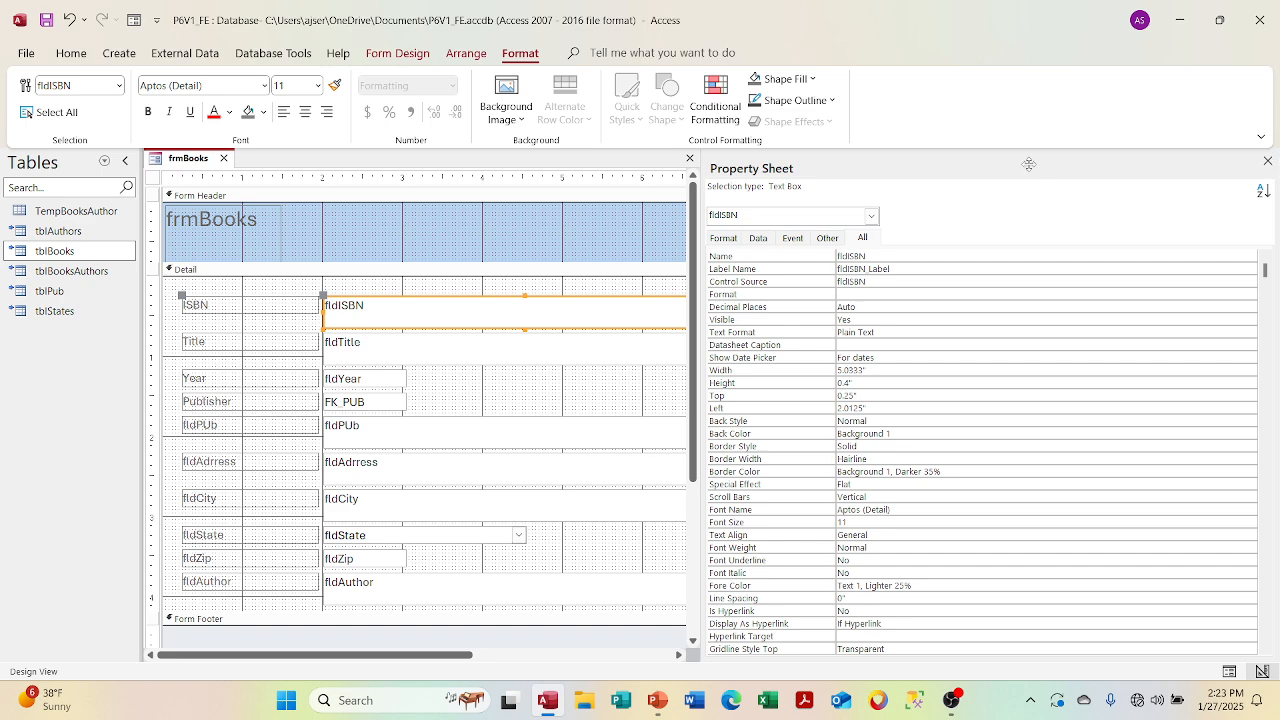
pyautogui.click(1267, 161)
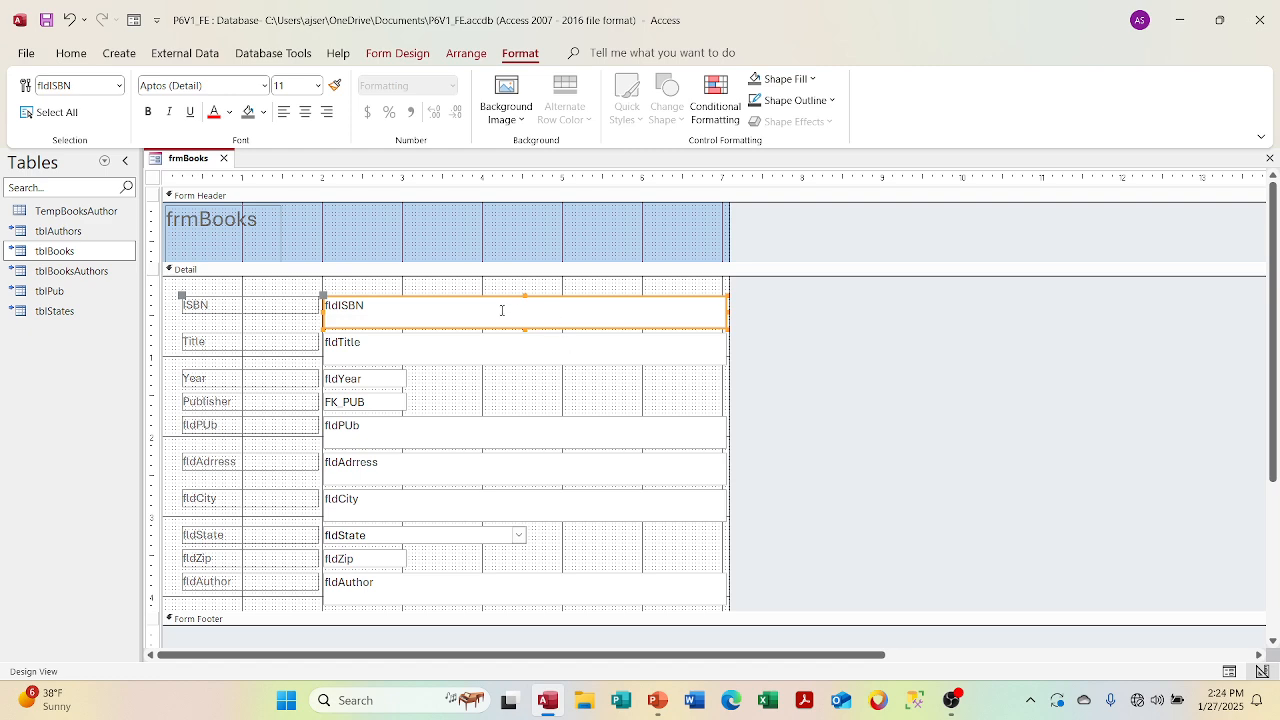
# Create an On Click event procedure for the fldISBN text box using the Code Builder
pyautogui.rightClick(502, 310)
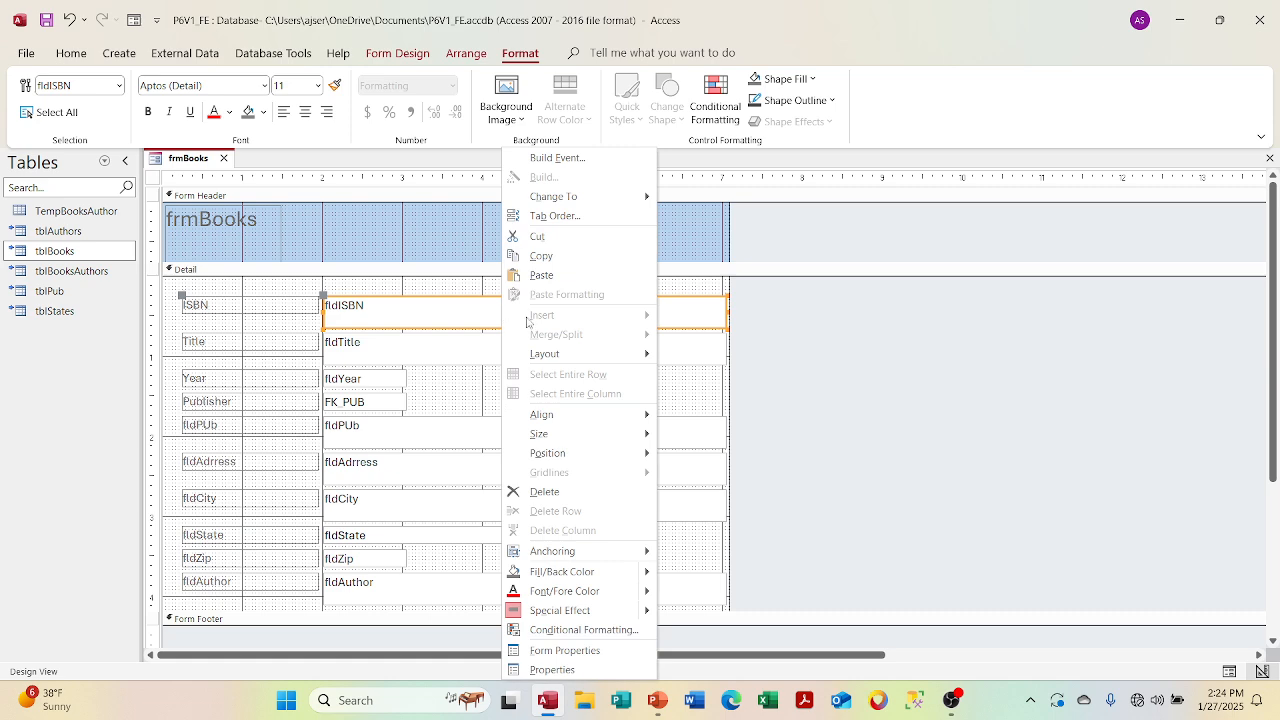
pyautogui.click(544, 670)
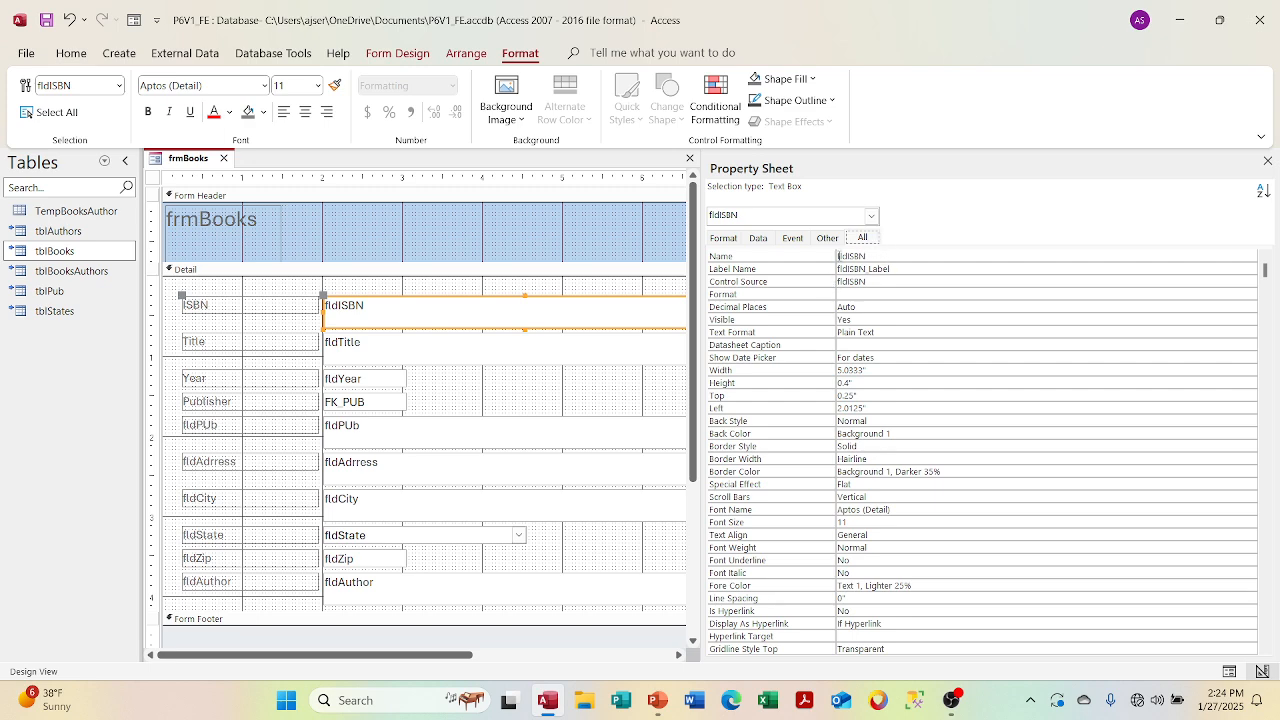
pyautogui.click(792, 238)
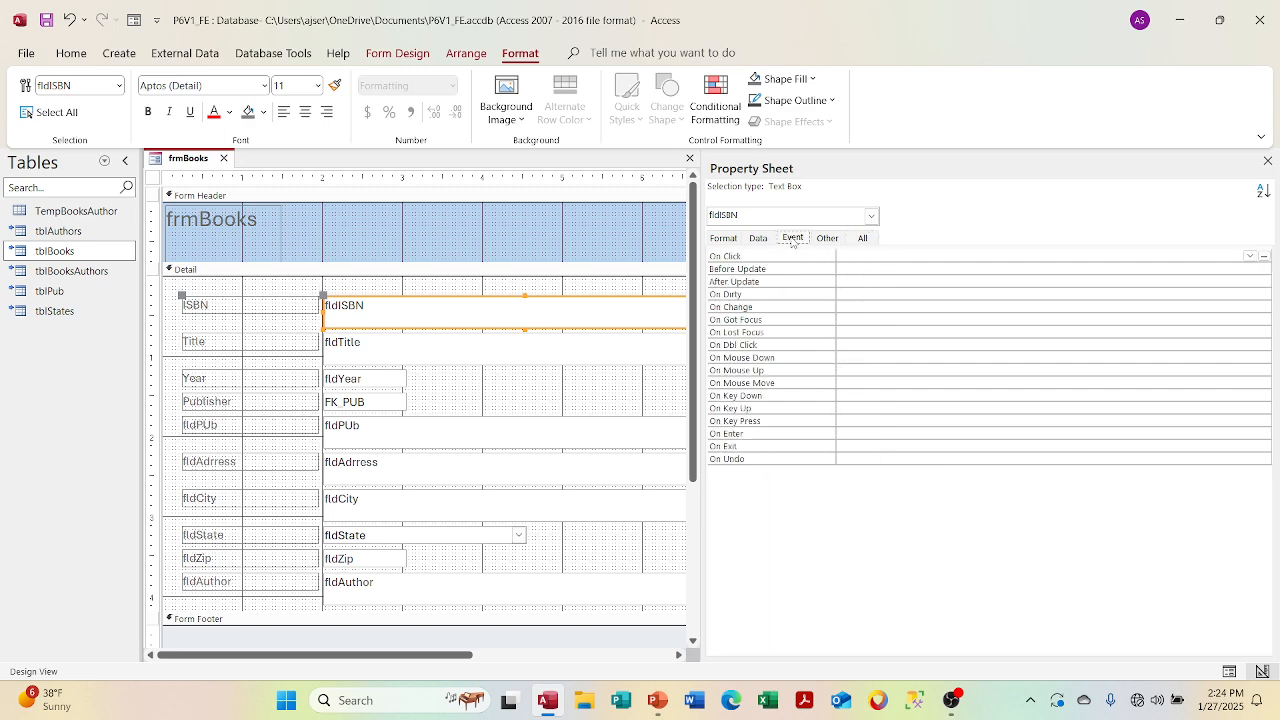
pyautogui.click(1264, 256)
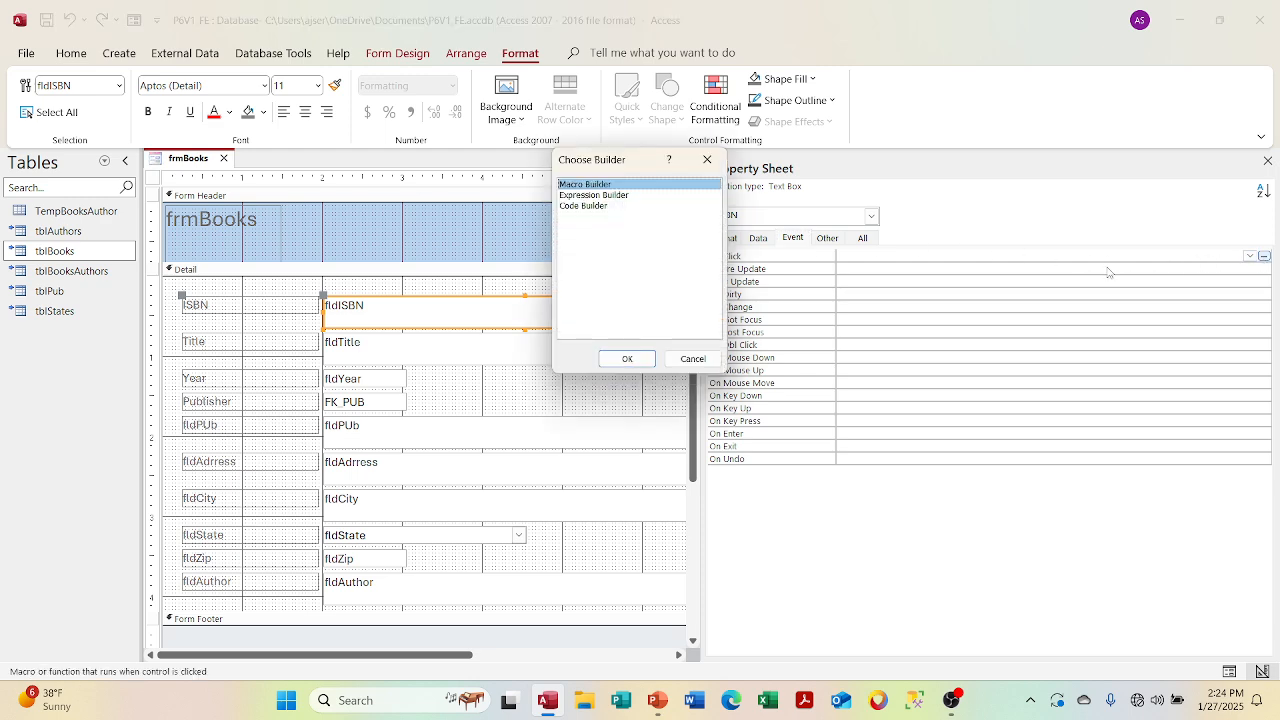
pyautogui.click(692, 358)
pyautogui.click(1264, 256)
pyautogui.click(593, 207)
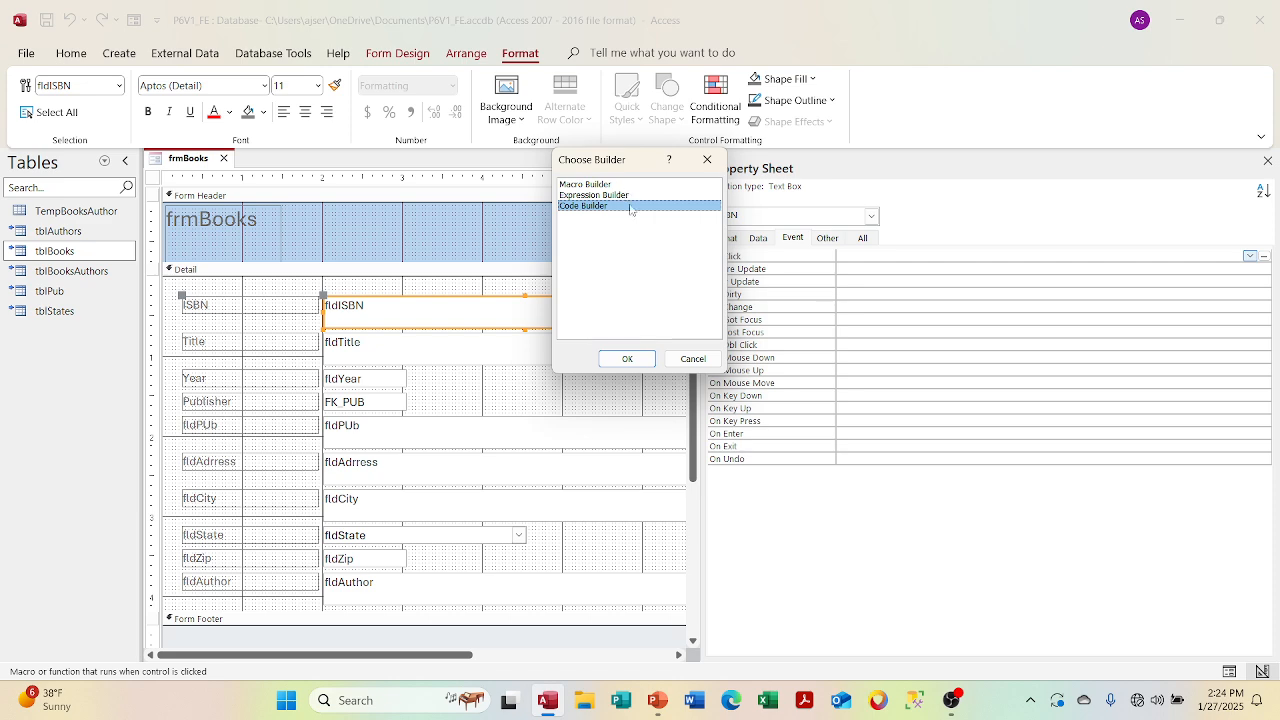
pyautogui.click(627, 356)
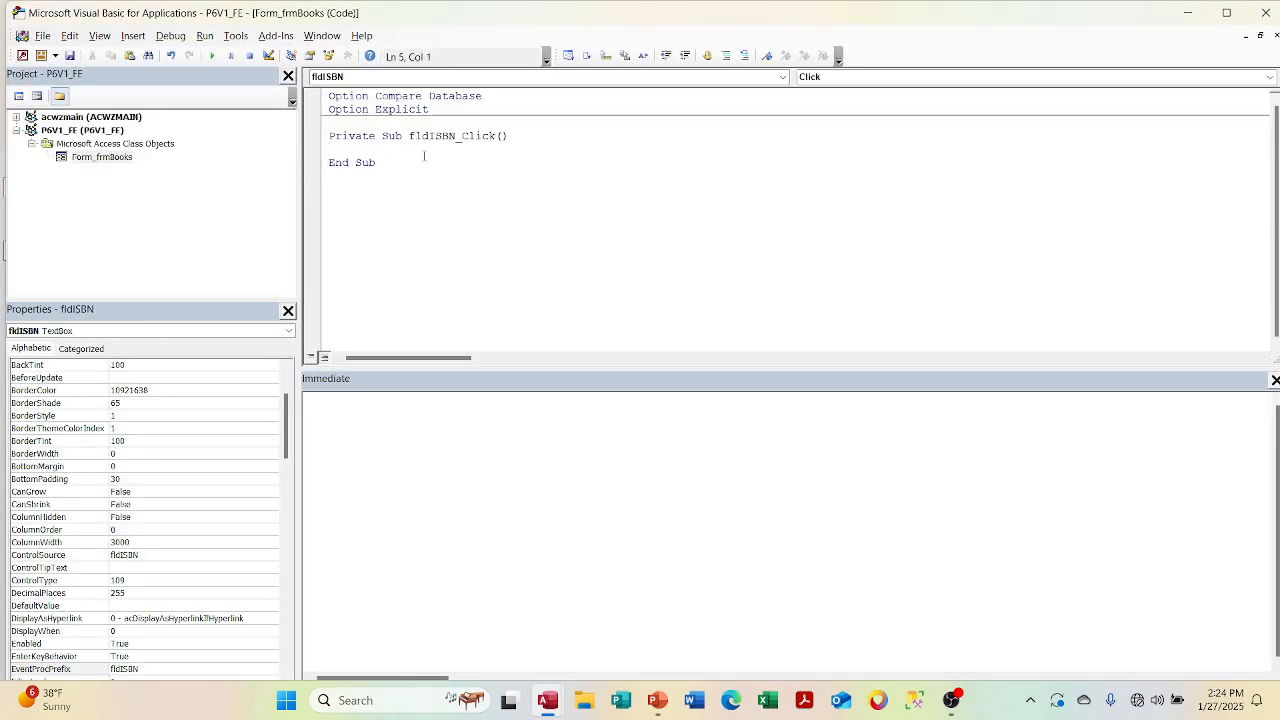
# Remove the empty fldISBN_Click procedure from the form's code and minimize the Visual Basic editor
pyautogui.moveTo(385, 170); pyautogui.dragTo(318, 135)
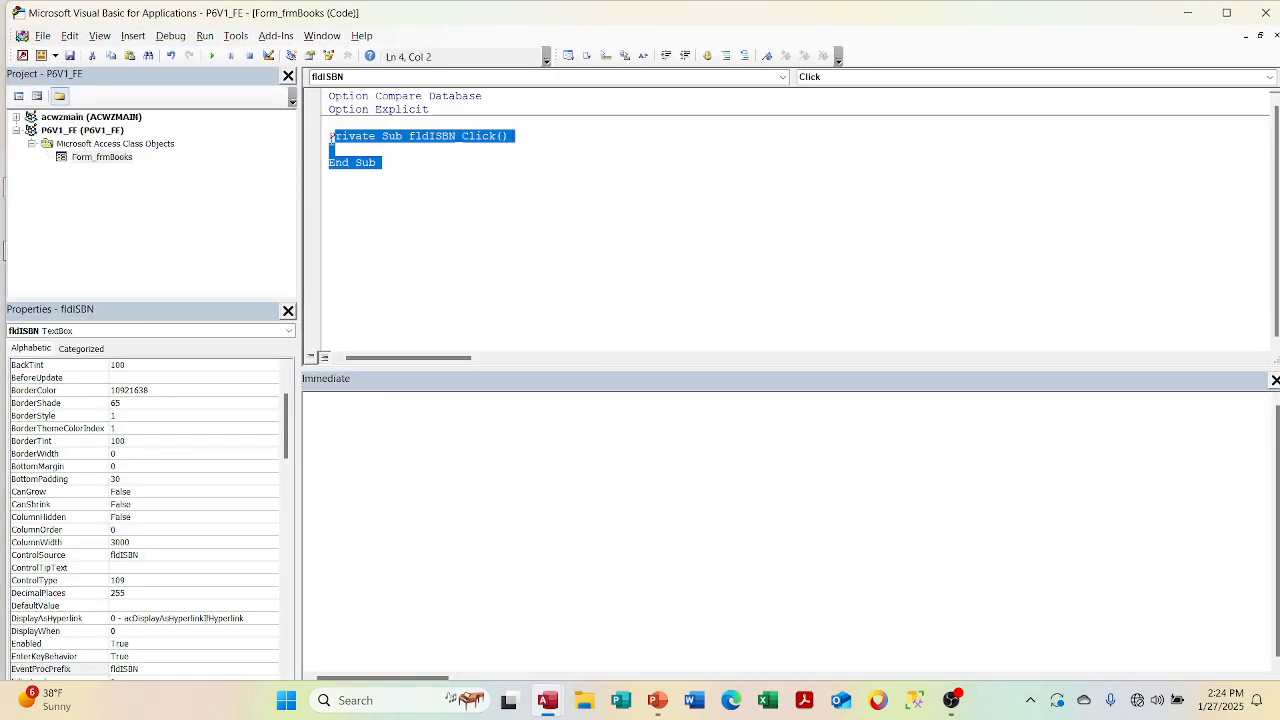
pyautogui.press('Delete')
pyautogui.press('BackSpace')
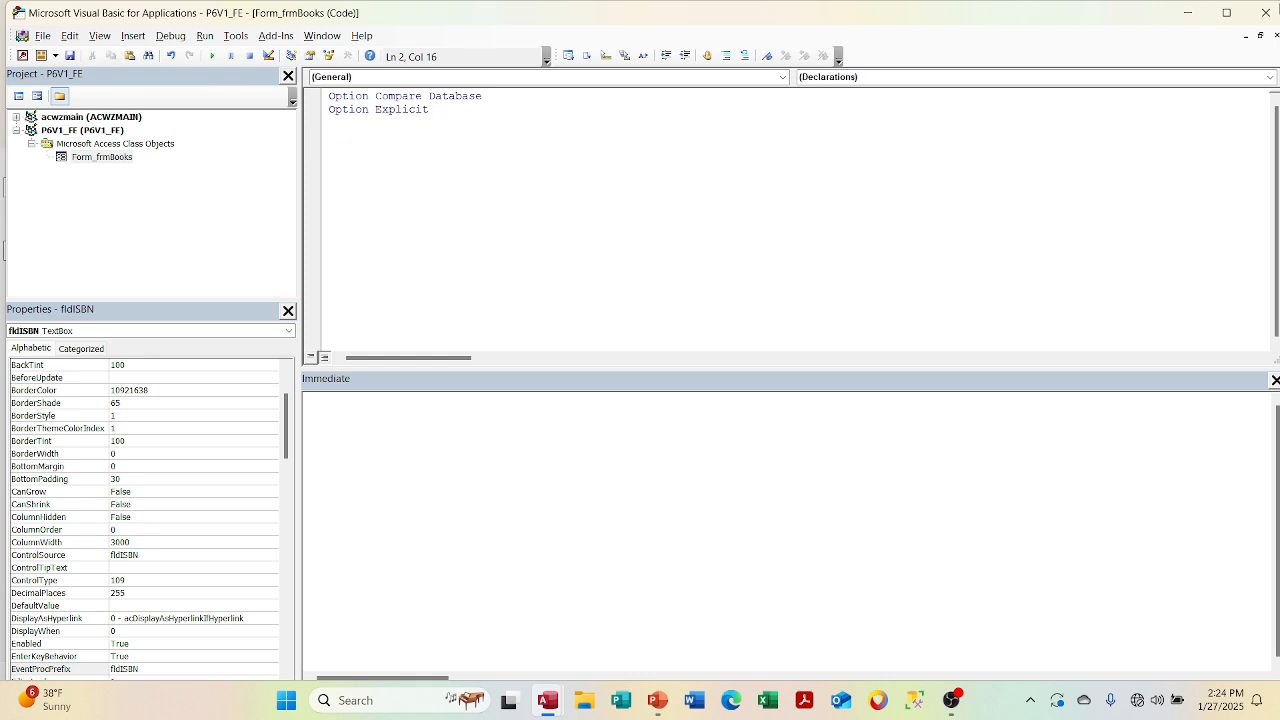
pyautogui.click(1185, 15)
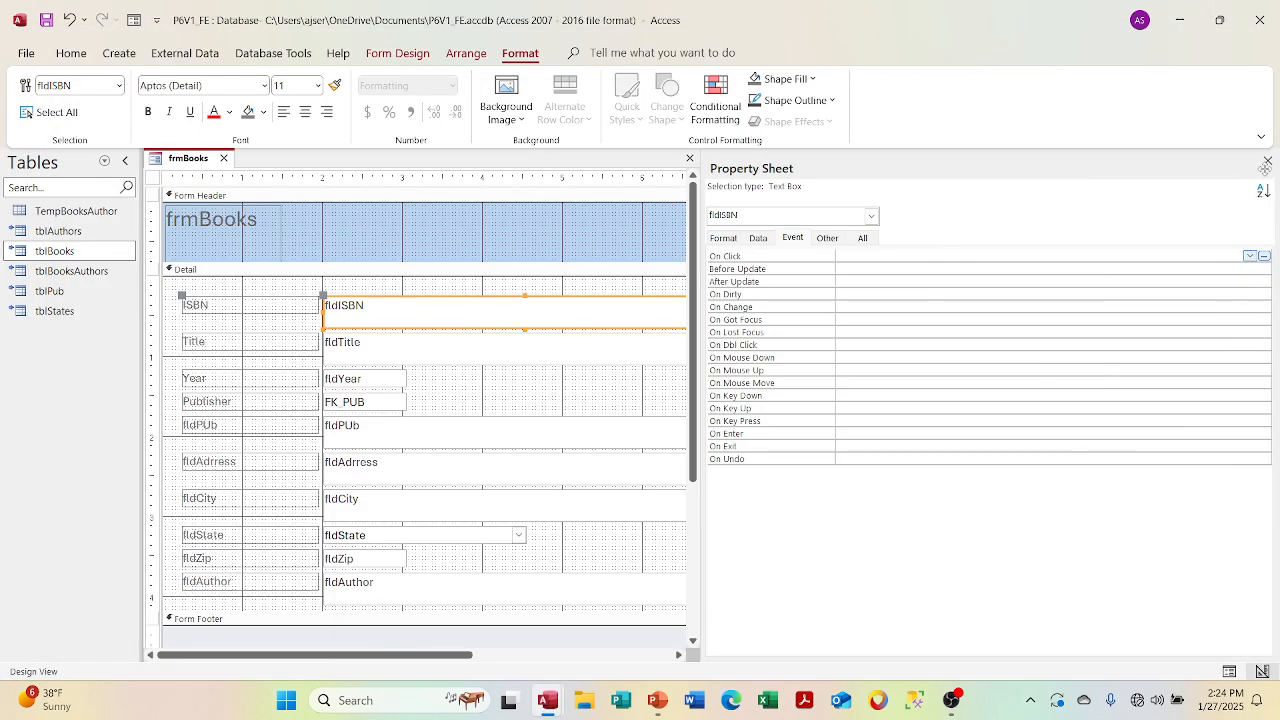
# Close the property sheet and close frmBooks without saving its design changes
pyautogui.click(1267, 161)
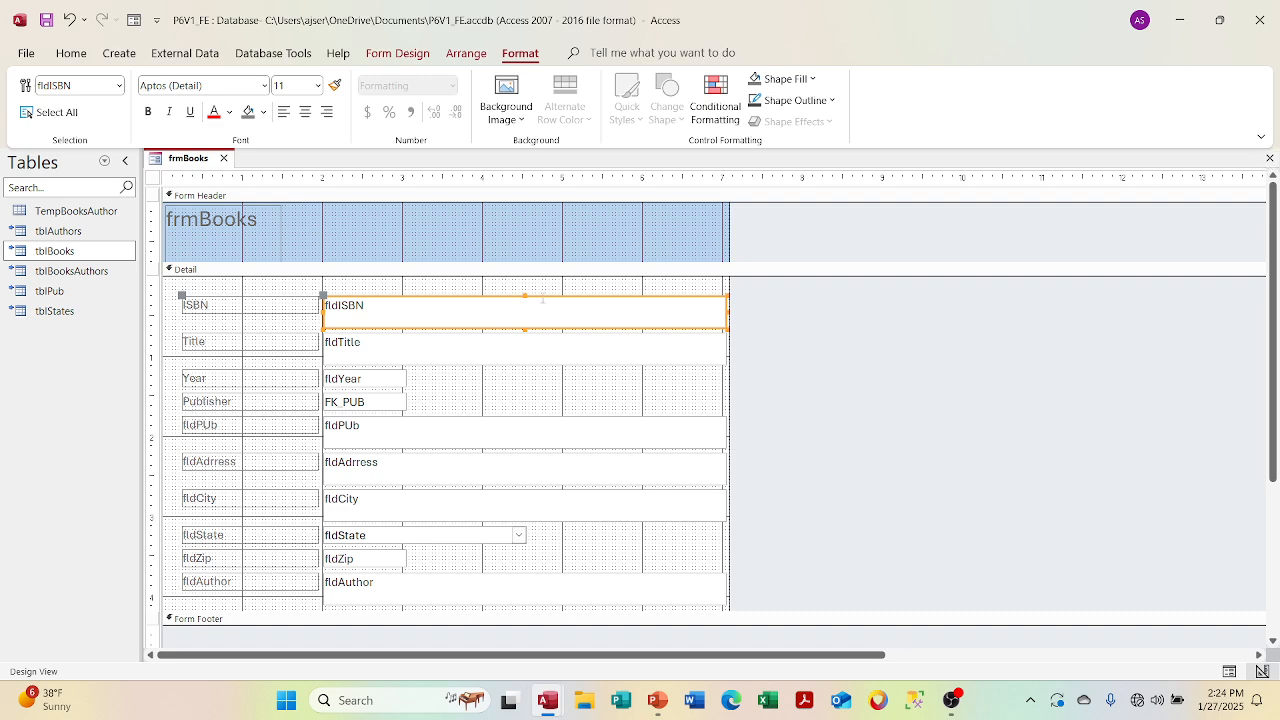
pyautogui.click(223, 160)
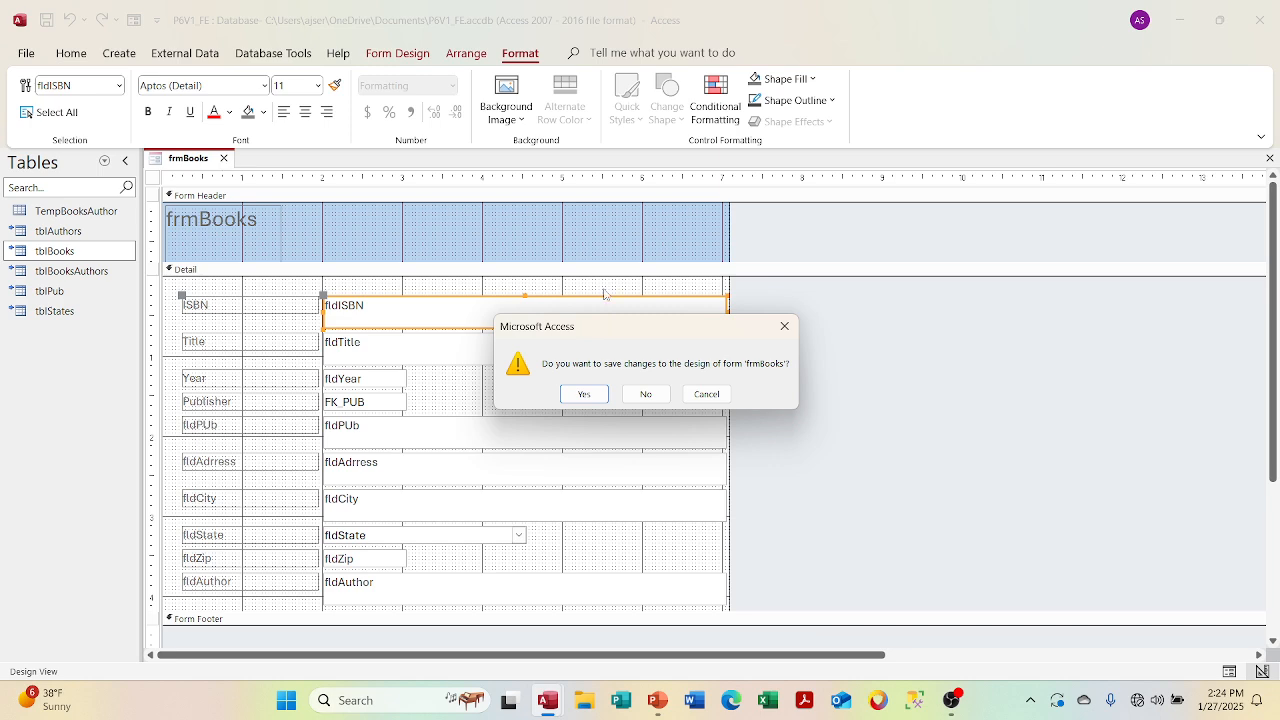
pyautogui.click(660, 399)
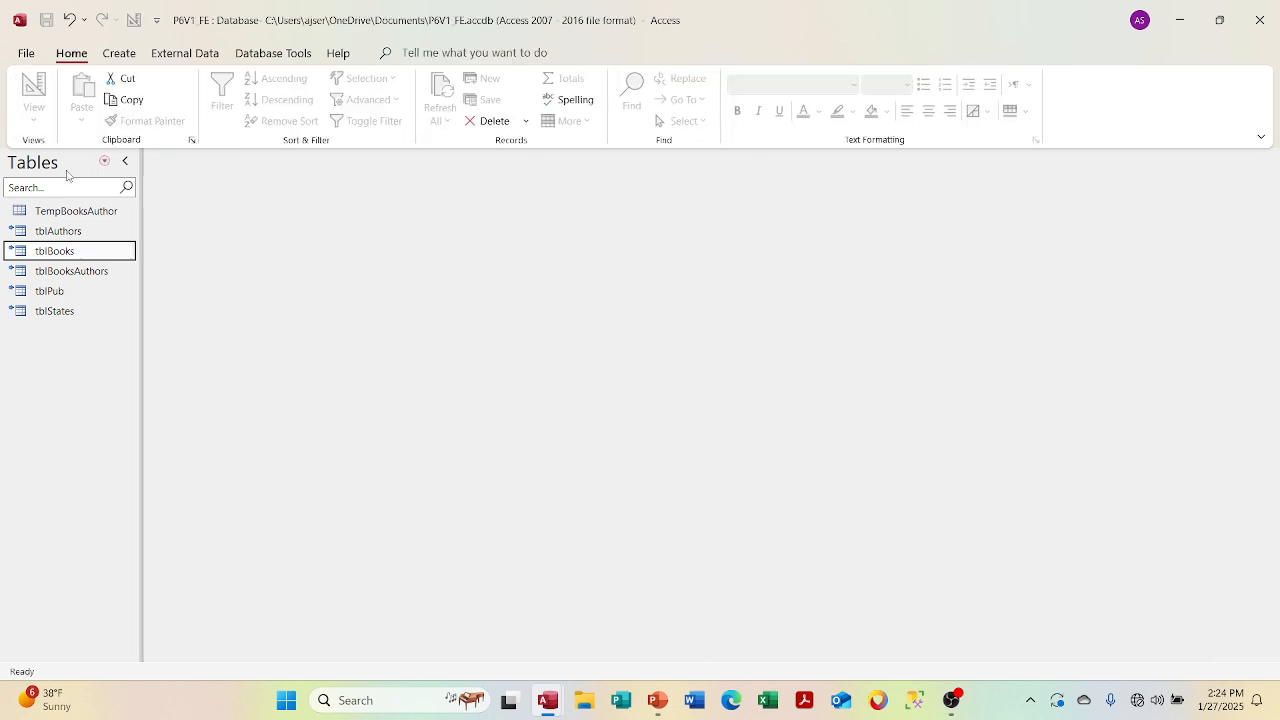
# Filter the list of database objects to show only Forms
pyautogui.rightClick(107, 170)
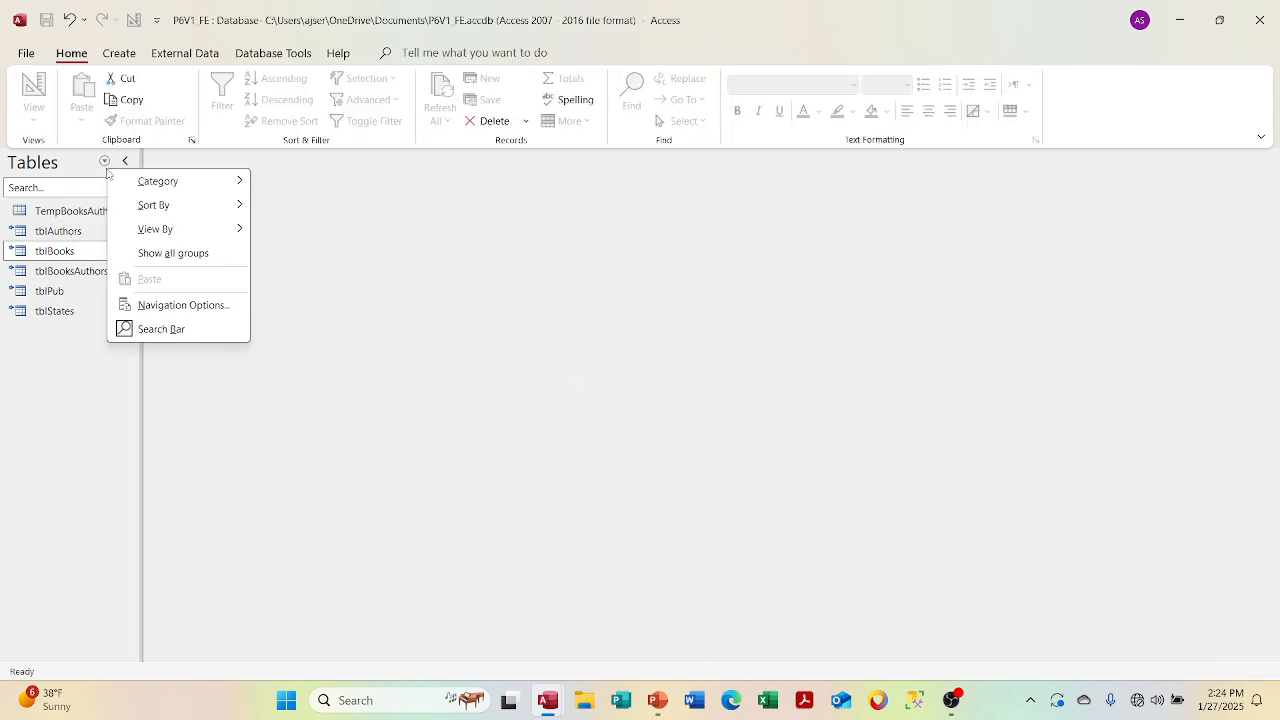
pyautogui.click(82, 314)
pyautogui.click(105, 162)
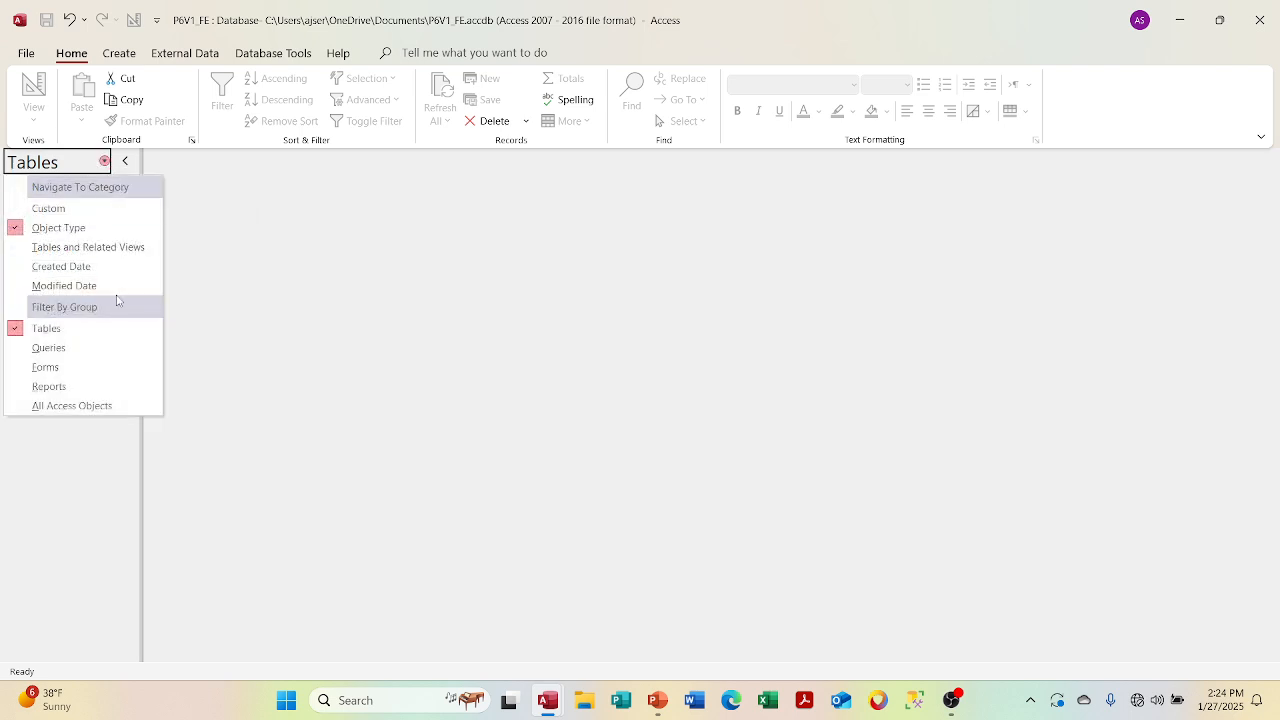
pyautogui.click(104, 366)
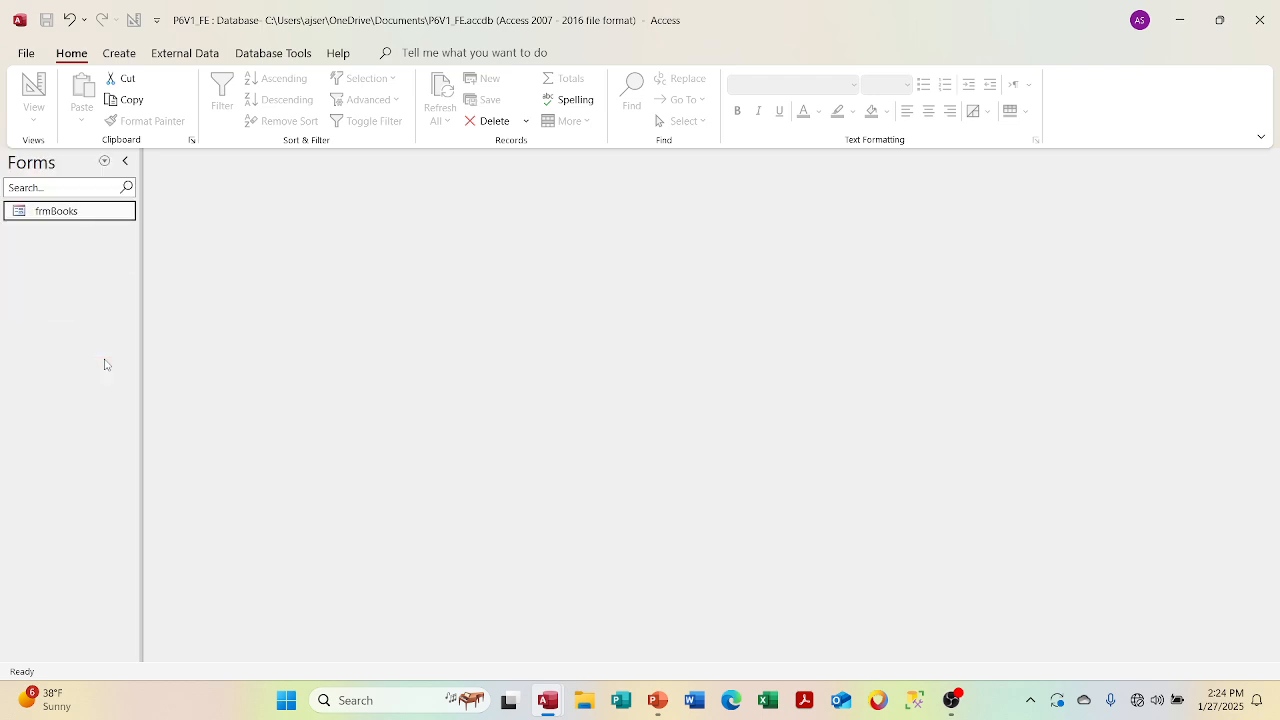
# Open frmBooks to view its records, switch it to Design View, and close the form
pyautogui.doubleClick(70, 213)
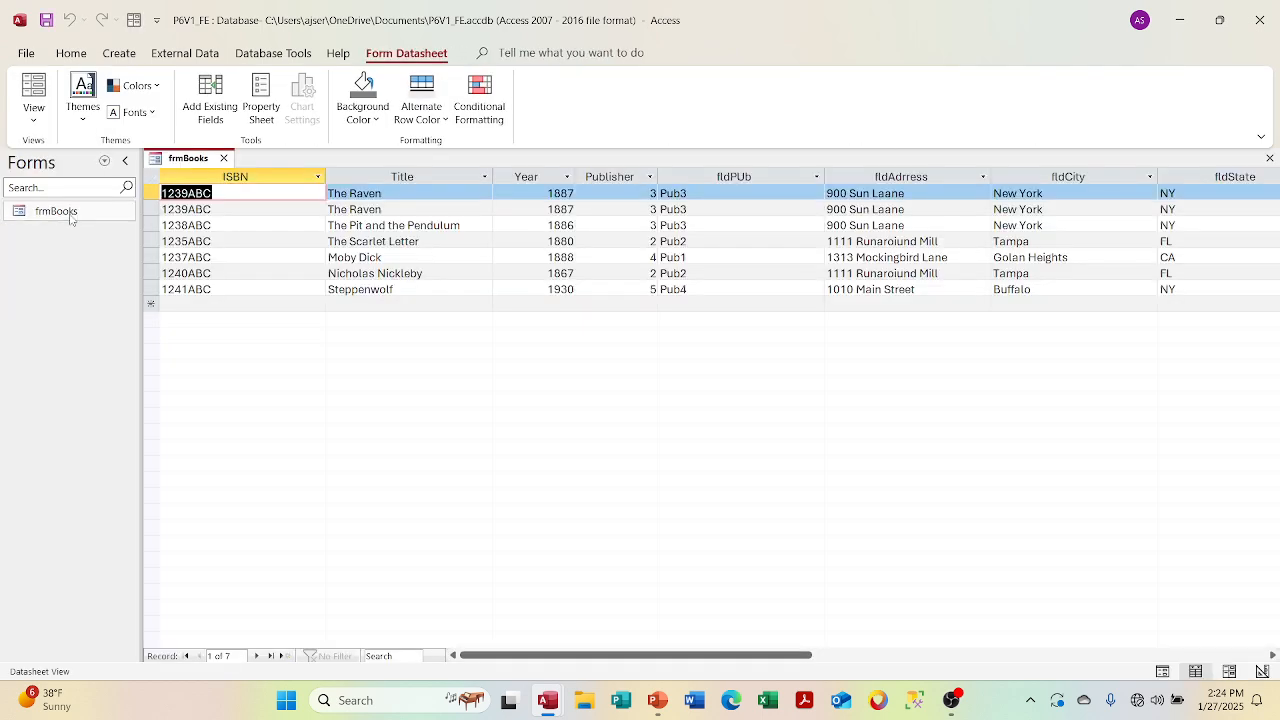
pyautogui.rightClick(178, 159)
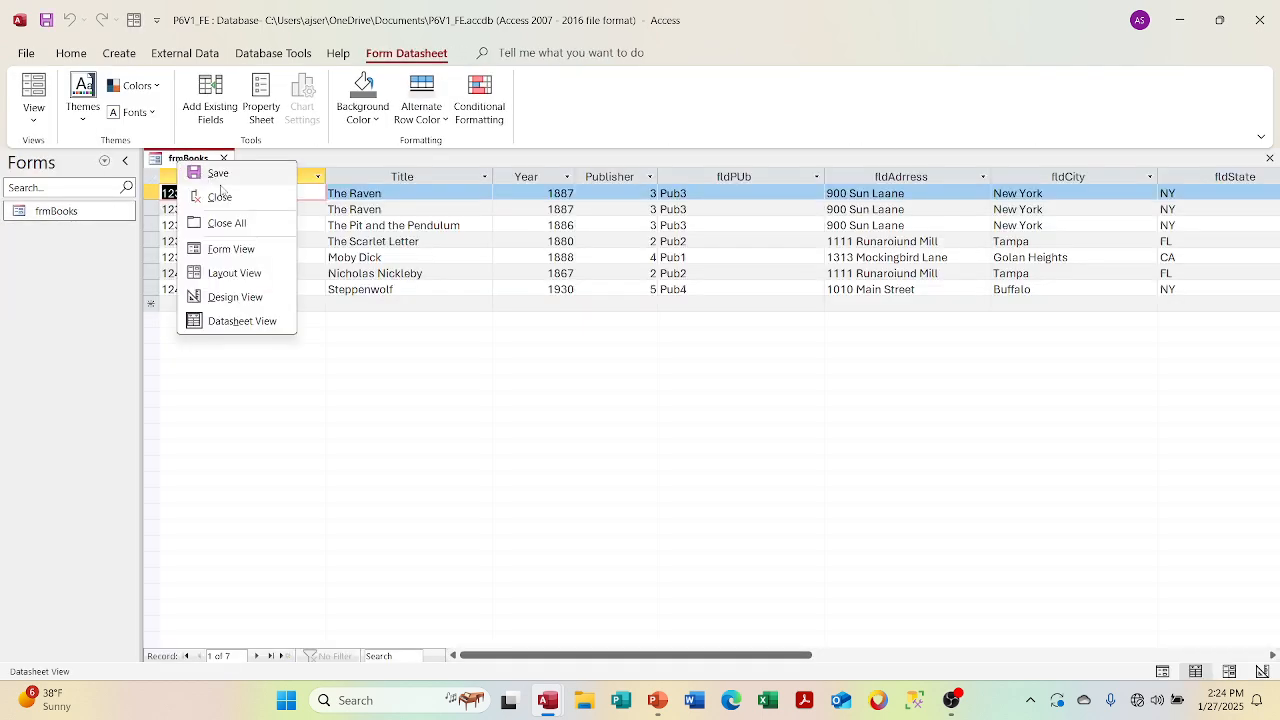
pyautogui.click(240, 297)
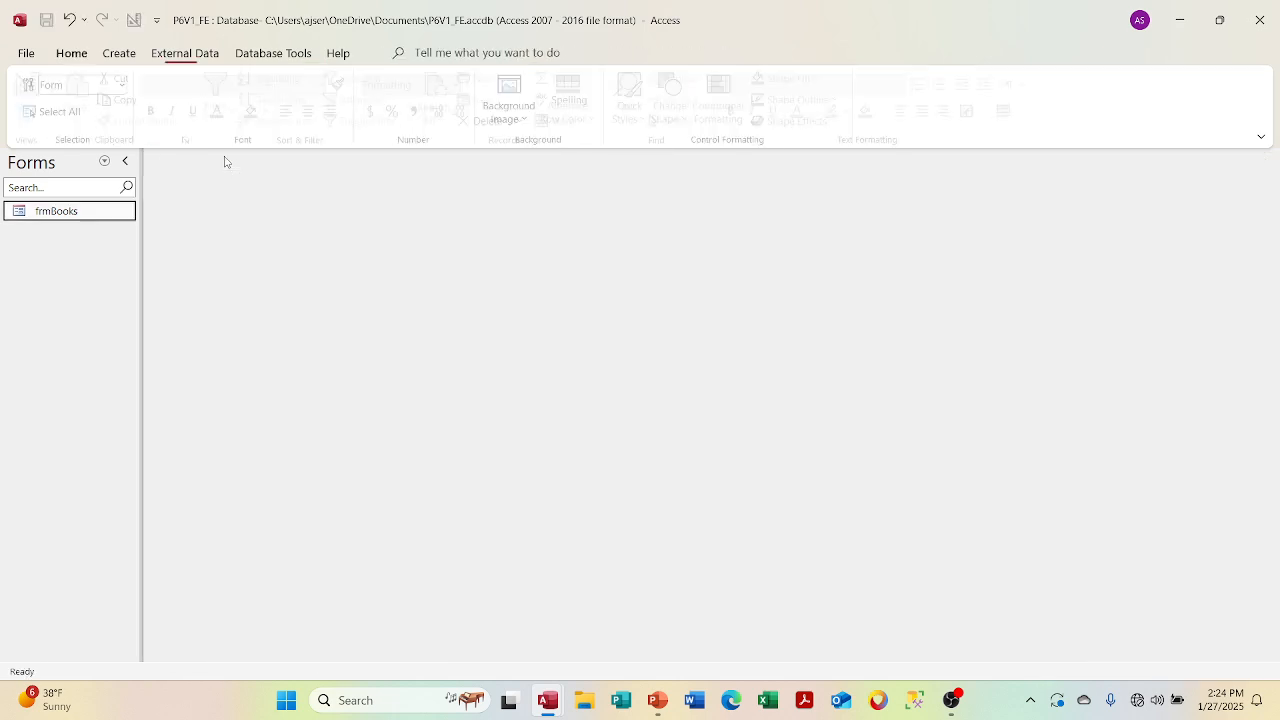
pyautogui.click(224, 158)
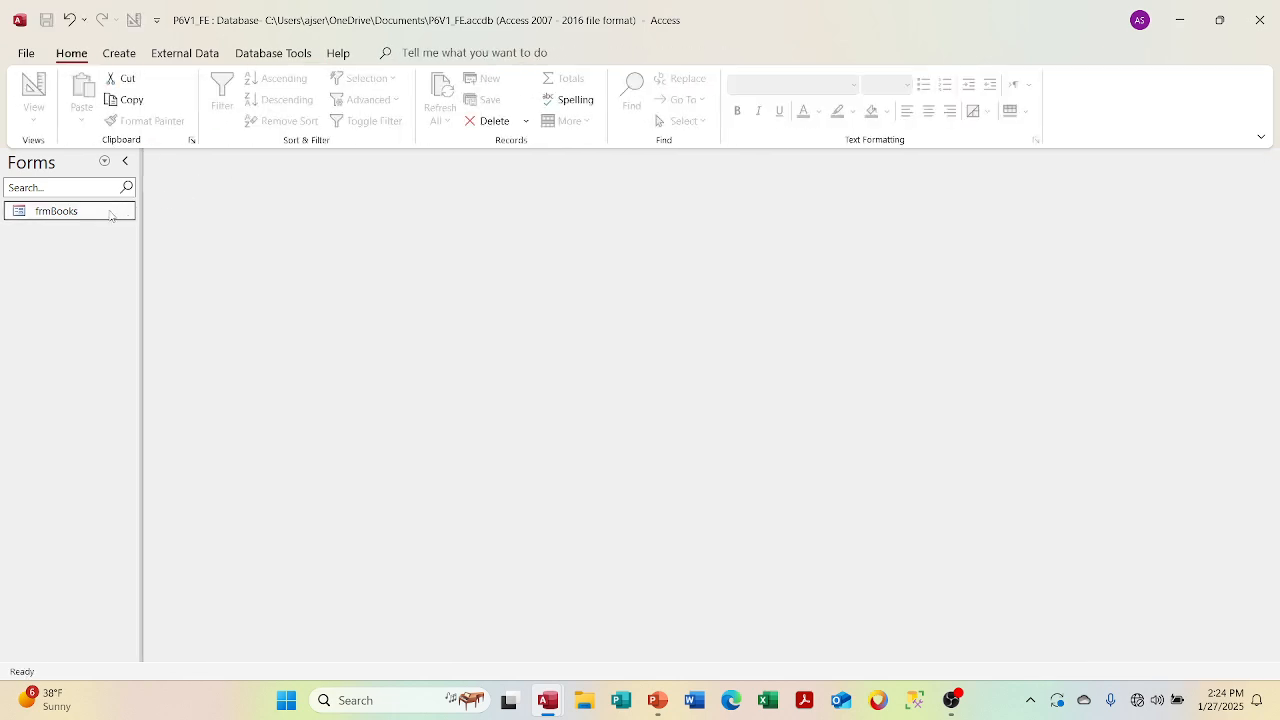
# Start deleting frmBooks but decline the deletion, and view the form in Design View before closing it
pyautogui.press('Delete')
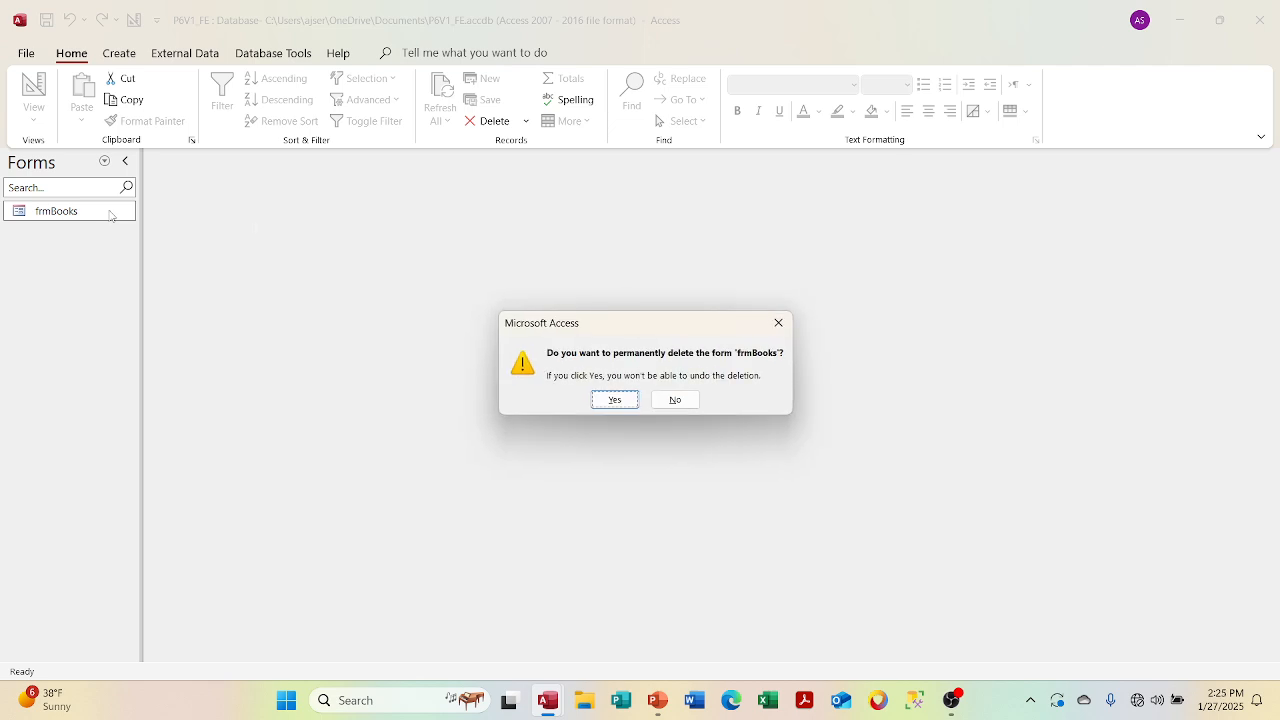
pyautogui.click(675, 400)
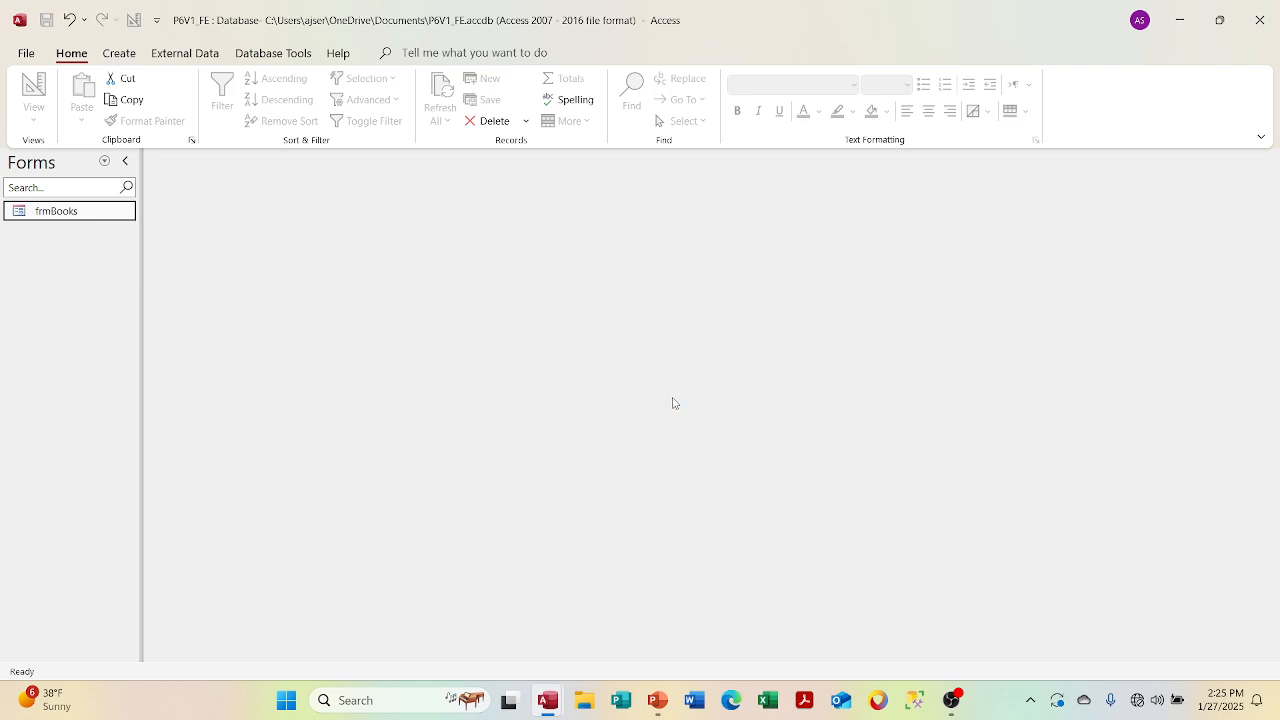
pyautogui.rightClick(86, 211)
pyautogui.click(145, 270)
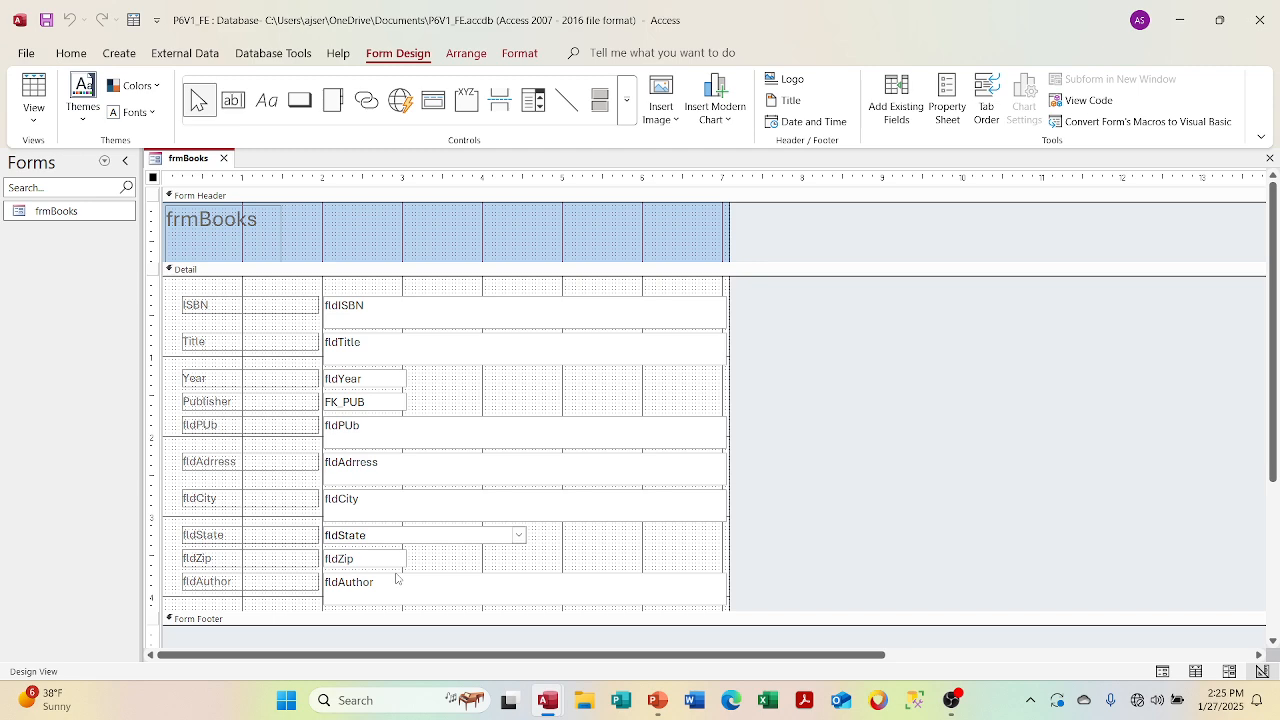
pyautogui.click(223, 164)
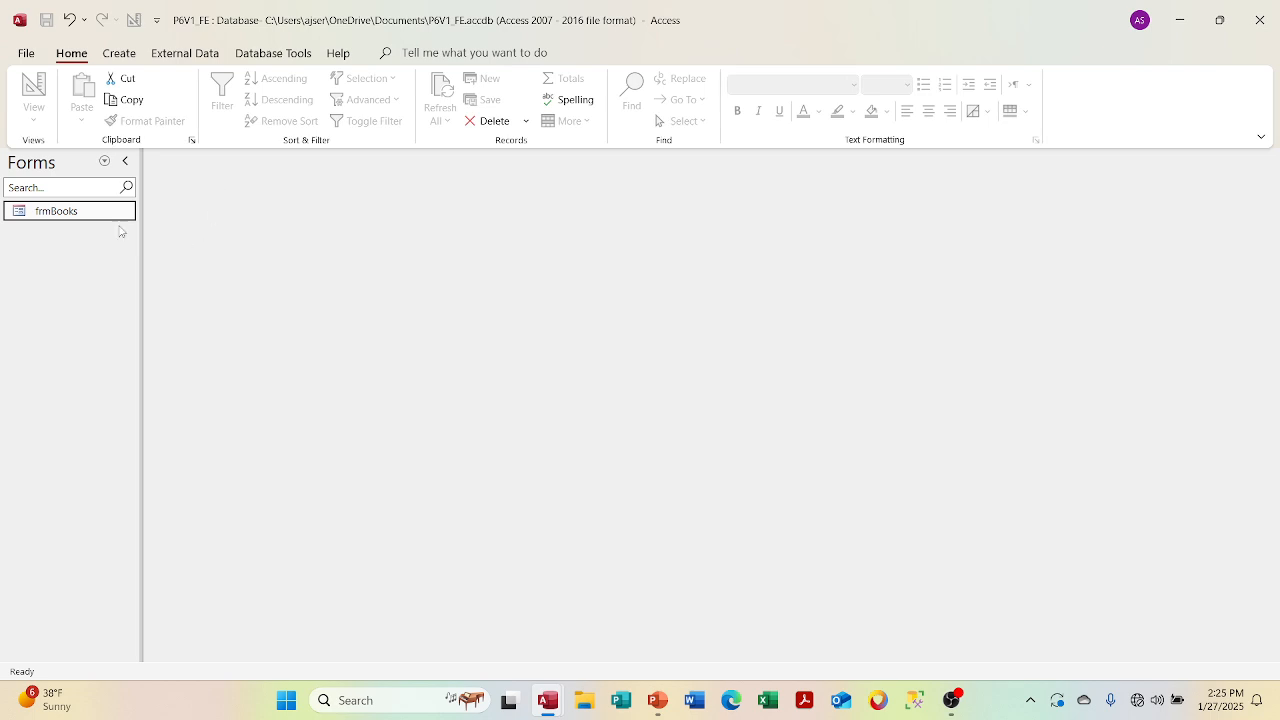
# Permanently delete the frmBooks form from the database
pyautogui.press('Delete')
pyautogui.press('Return')
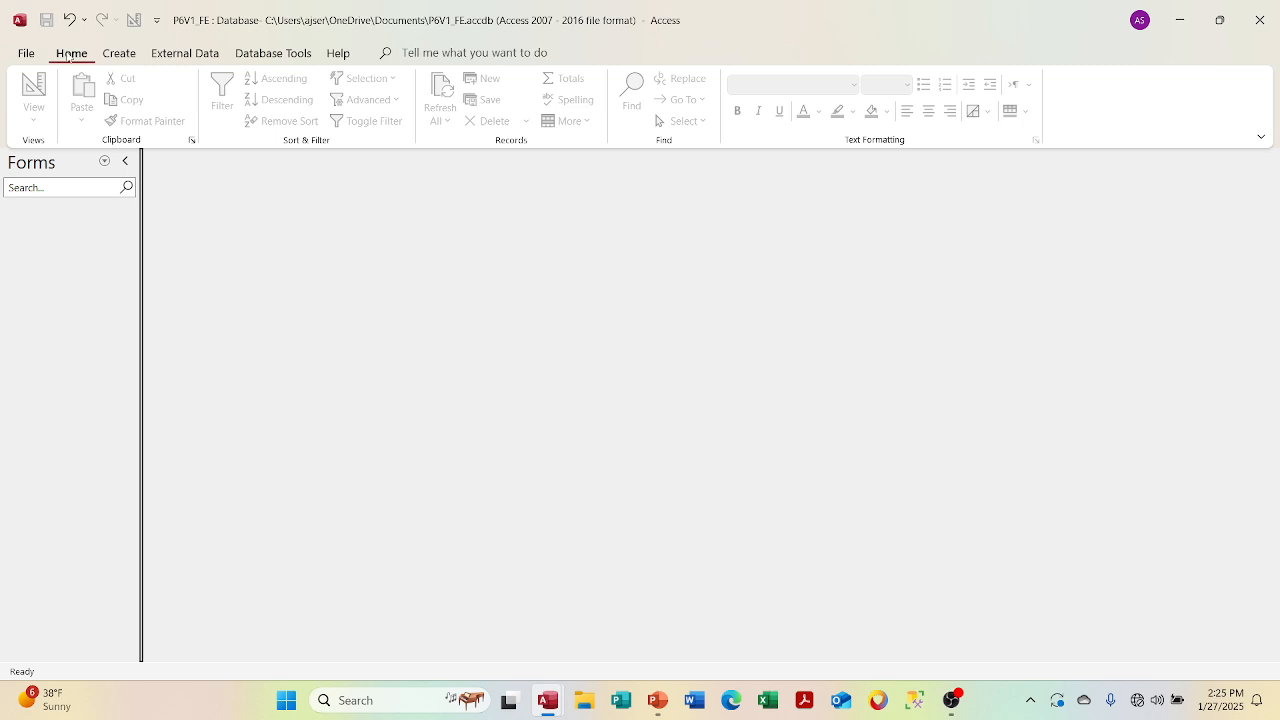
# Create a blank form and show all tables in its Field List
pyautogui.click(119, 53)
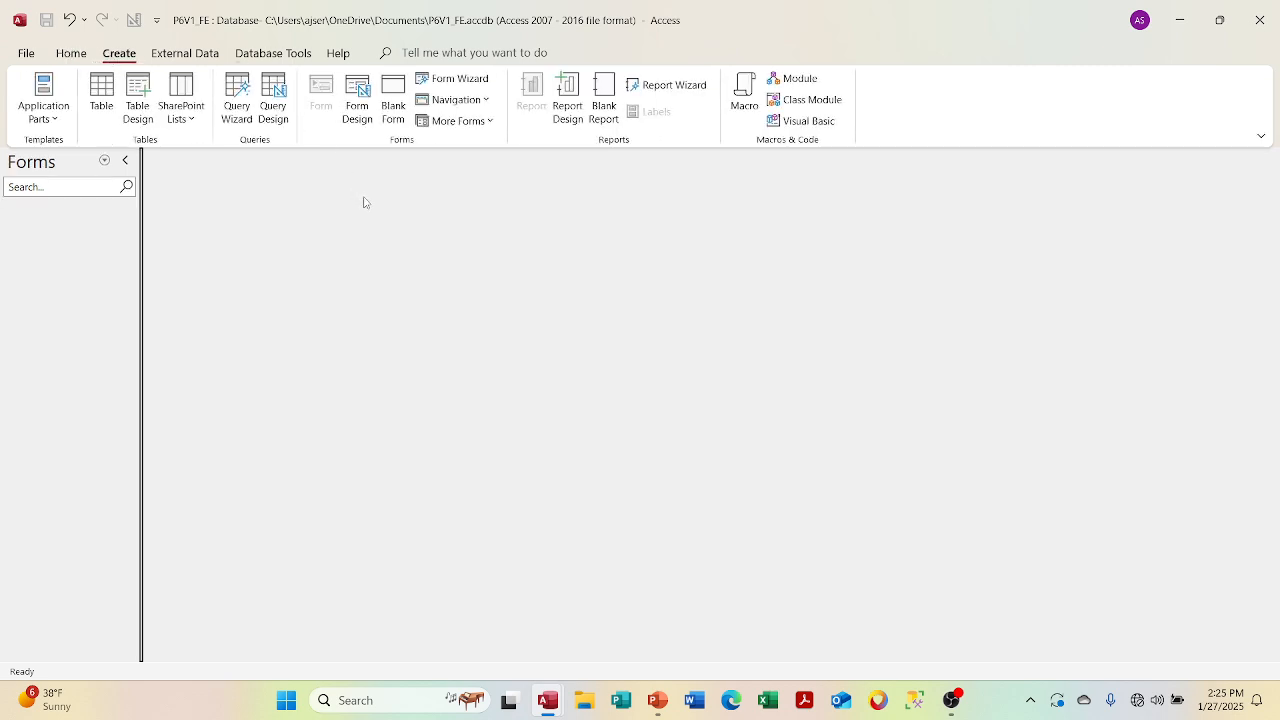
pyautogui.click(391, 112)
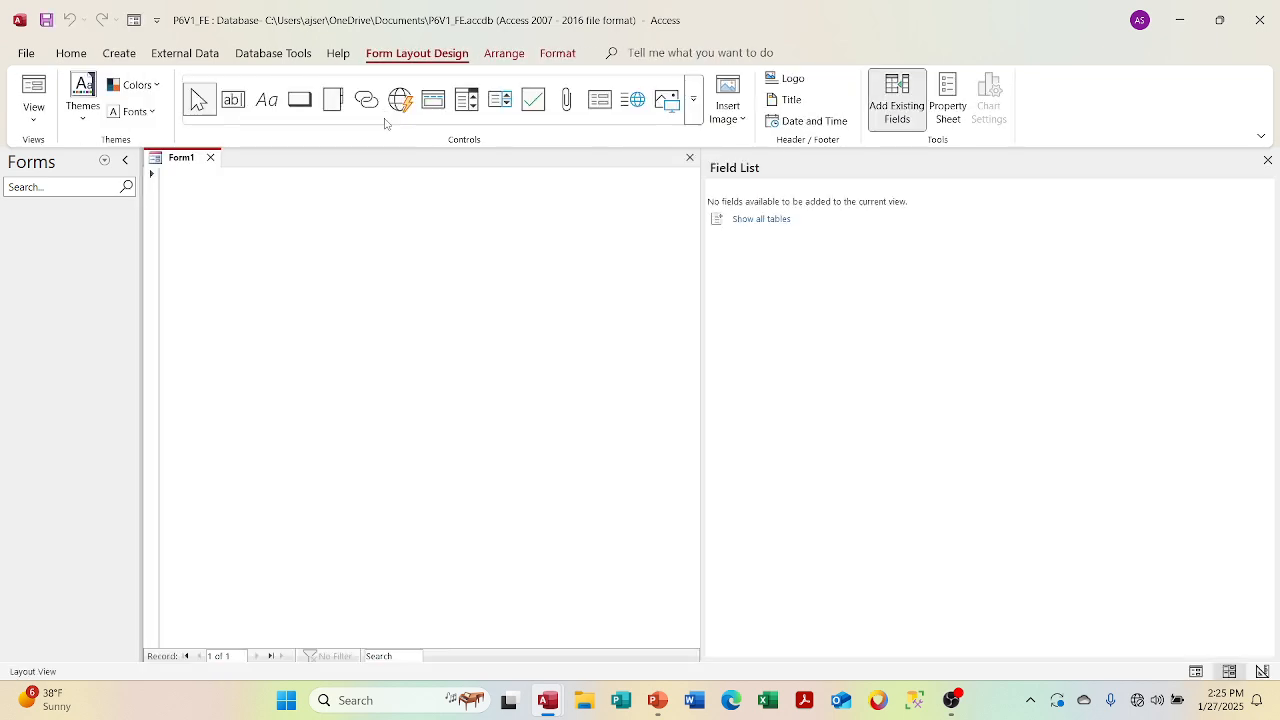
pyautogui.click(762, 222)
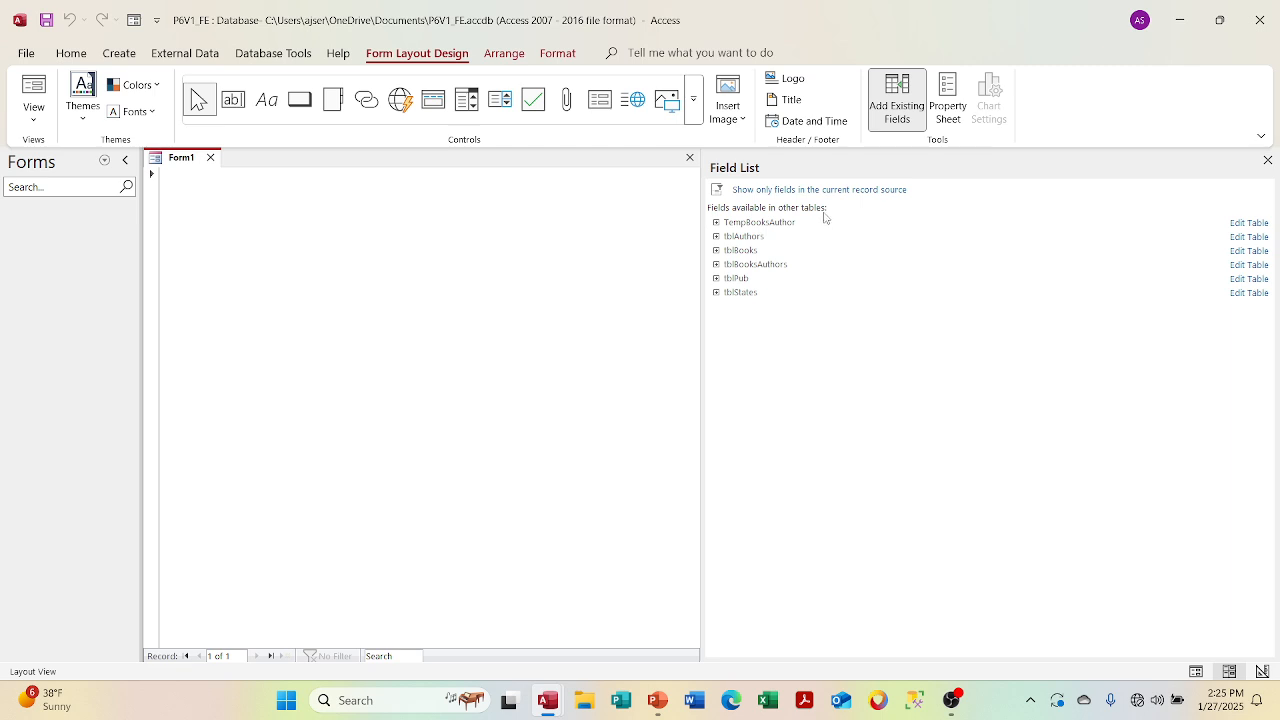
# Check the Queries group of database objects for qryBooks and return to the Forms group
pyautogui.click(104, 160)
pyautogui.click(48, 349)
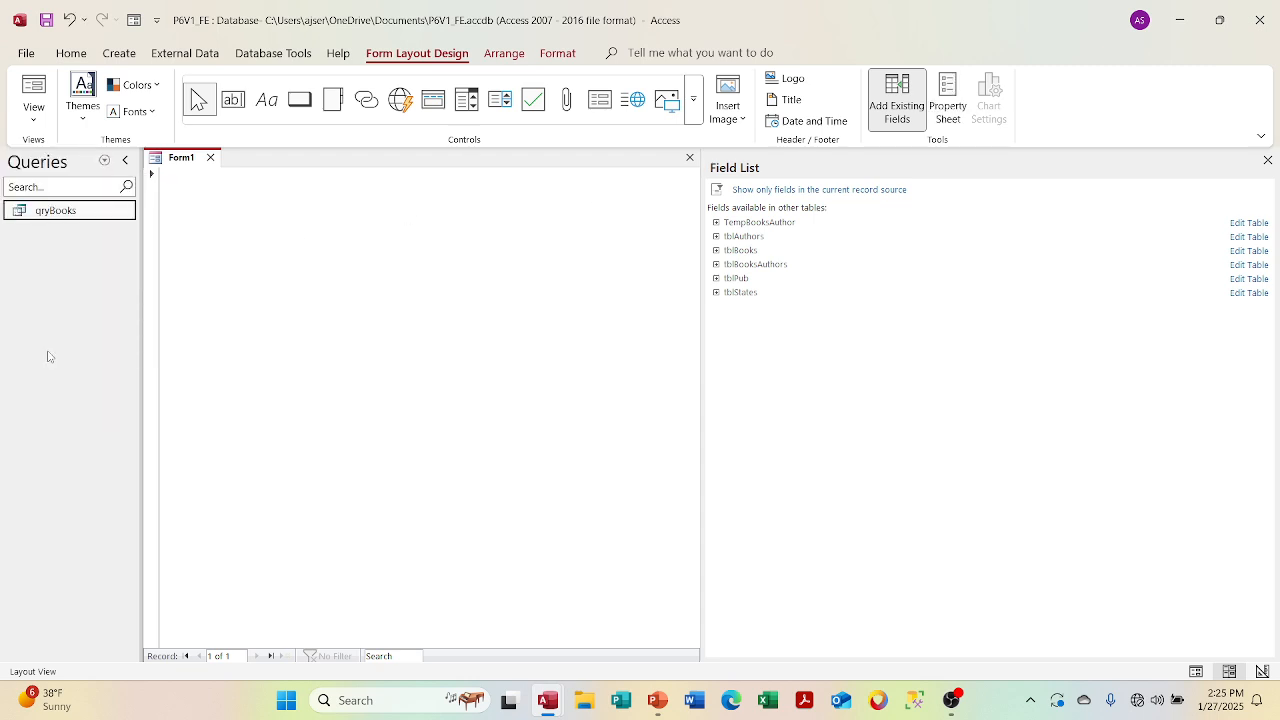
pyautogui.click(105, 160)
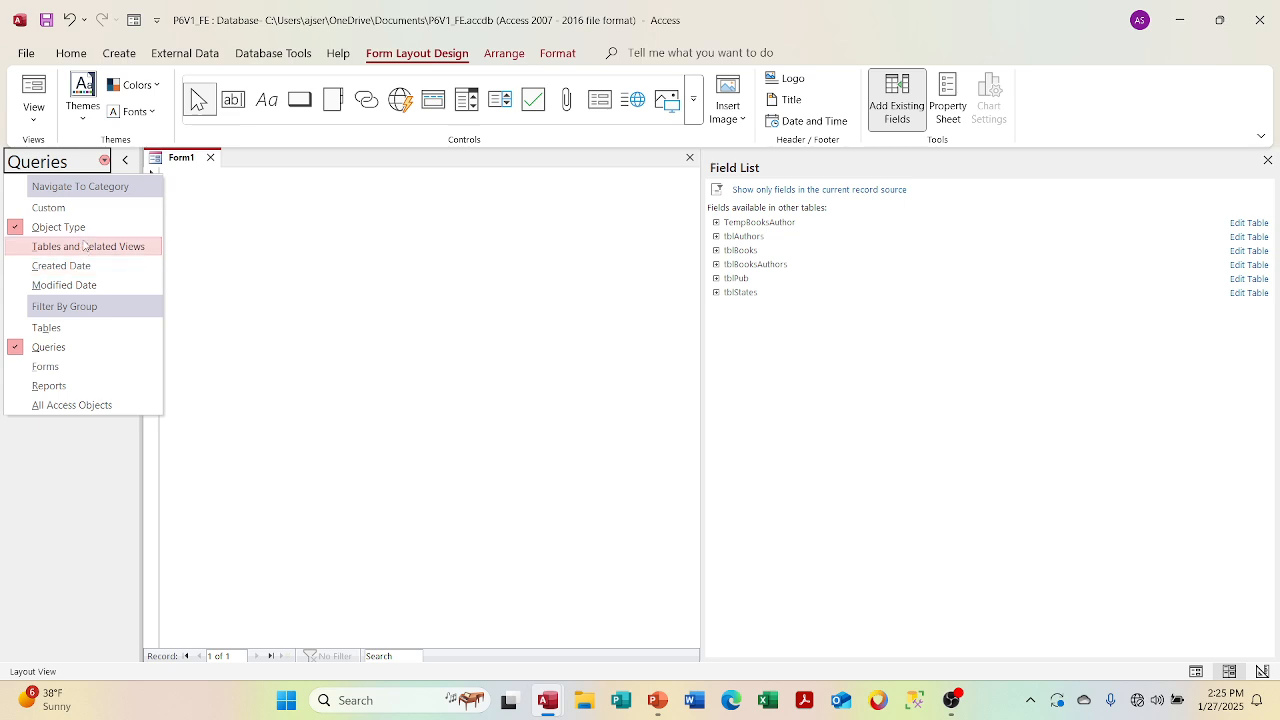
pyautogui.click(73, 368)
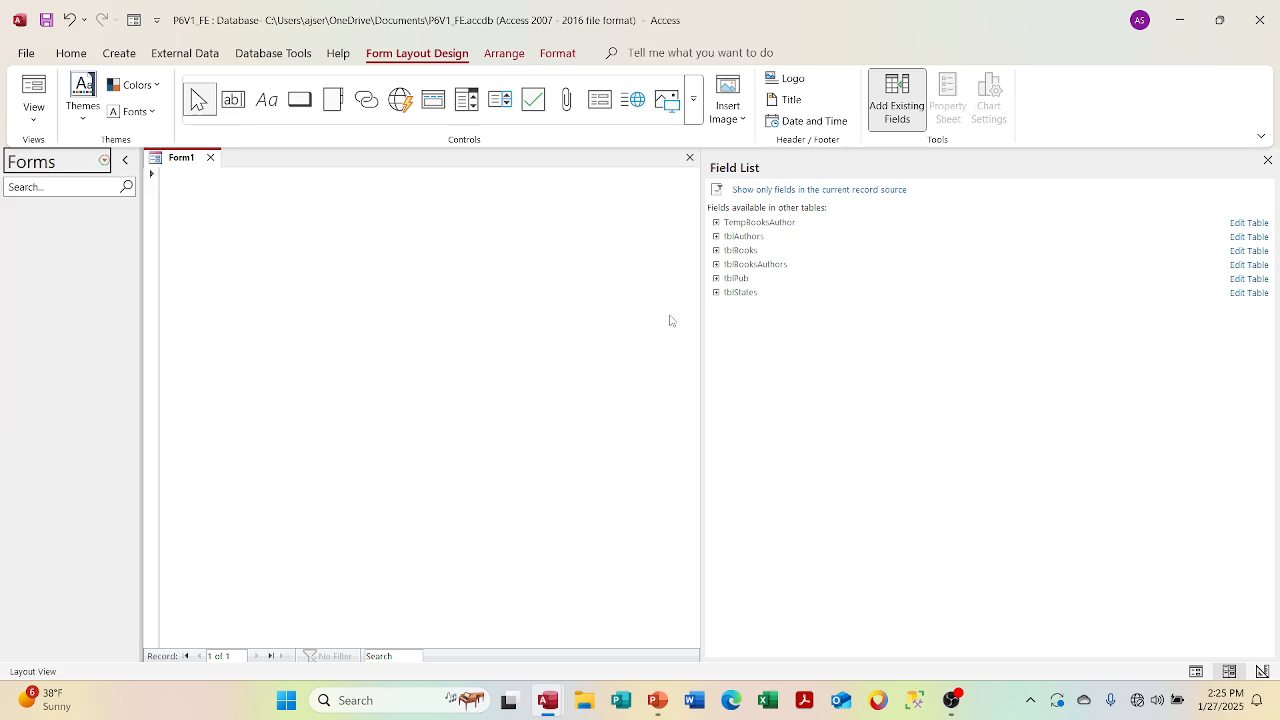
# Toggle the Field List between current record source and all tables, close it, and switch the blank form to Design View
pyautogui.click(808, 190)
pyautogui.click(760, 220)
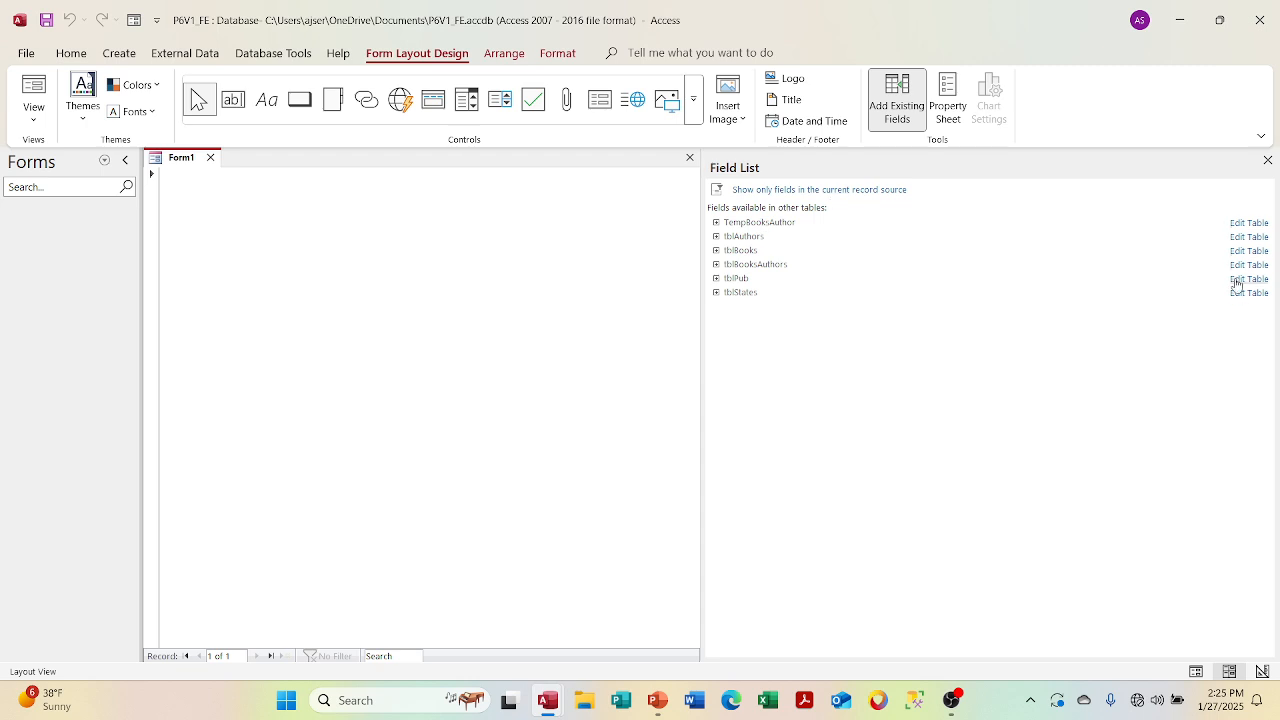
pyautogui.click(1208, 241)
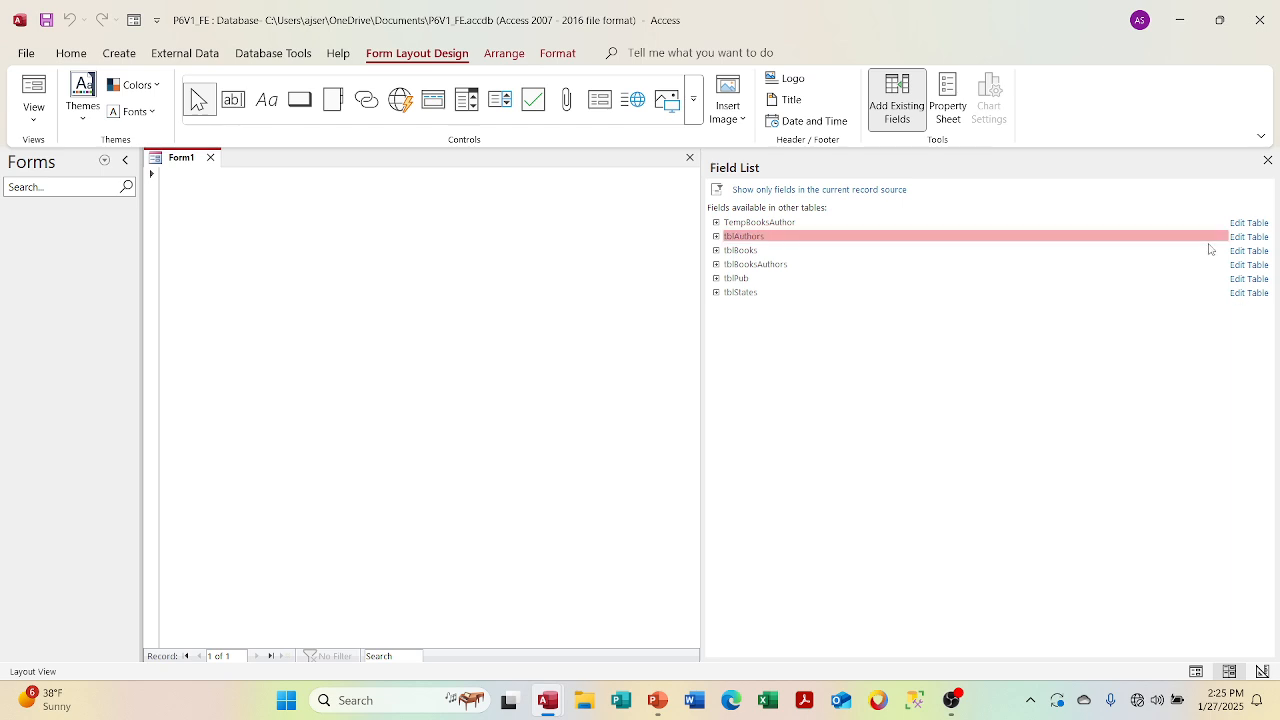
pyautogui.click(1268, 160)
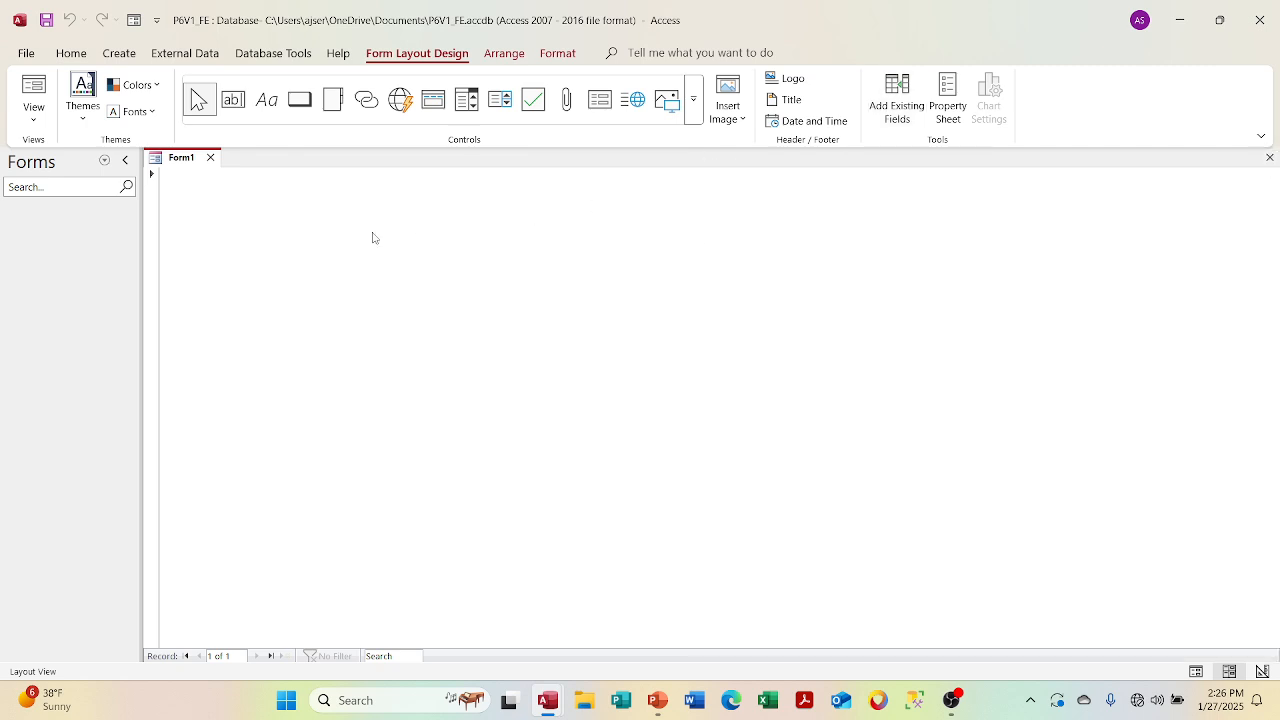
pyautogui.click(34, 117)
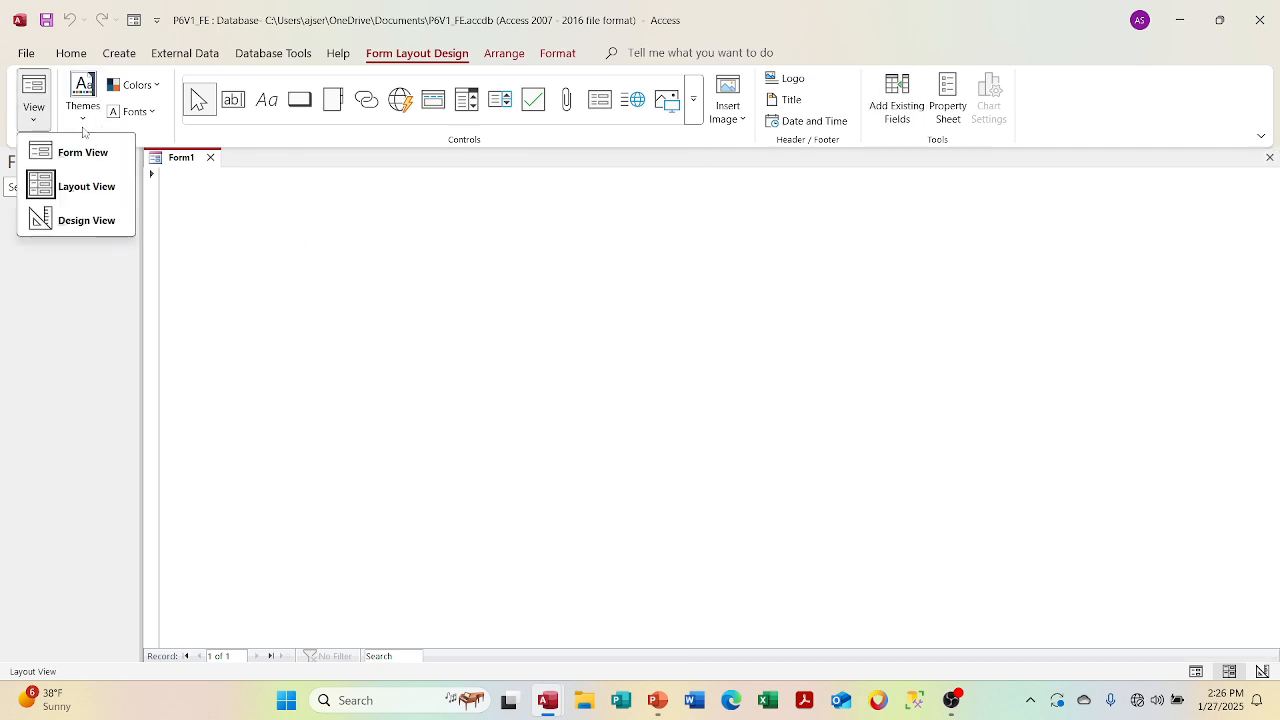
pyautogui.click(87, 218)
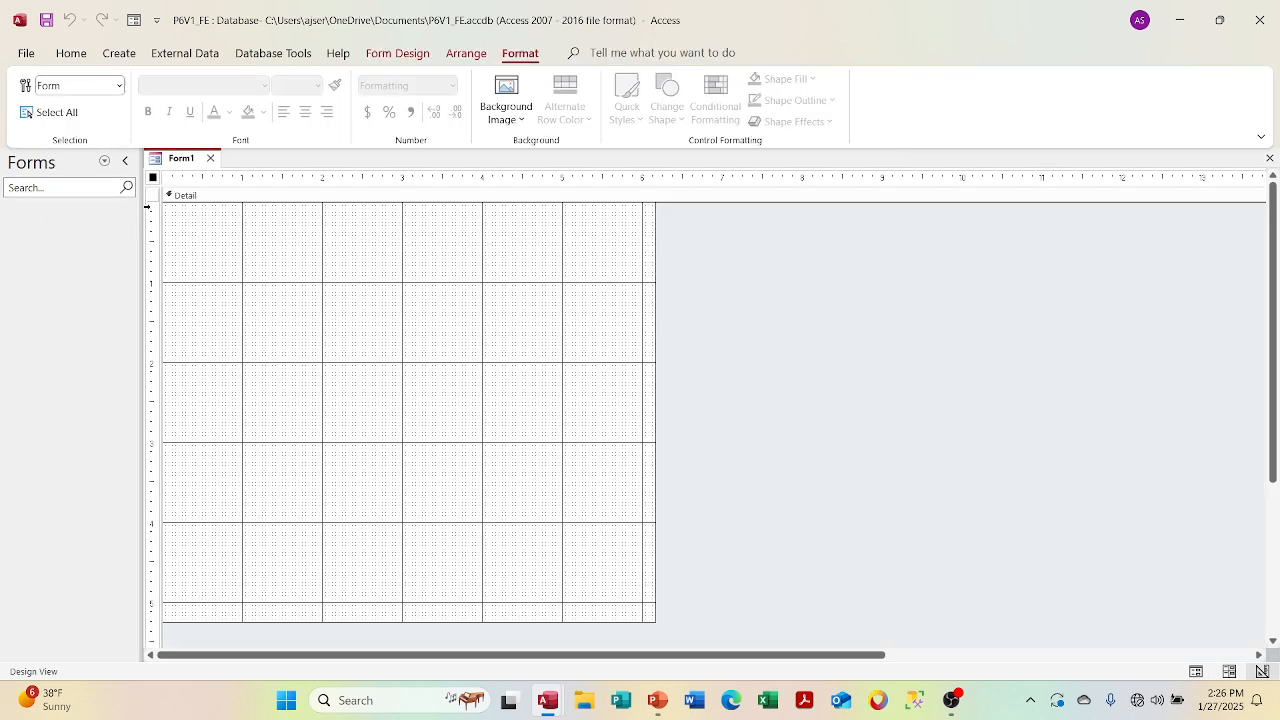
# Open the form's properties and set its Record Source to qryBooks
pyautogui.rightClick(154, 180)
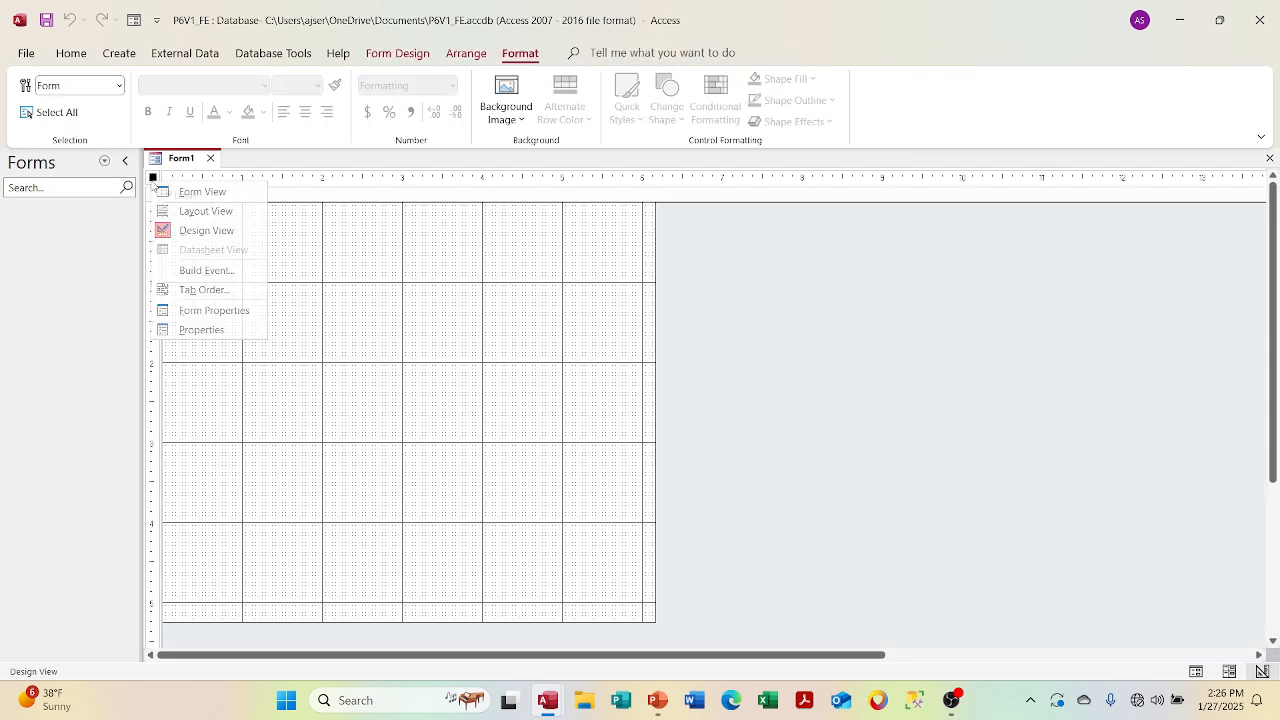
pyautogui.click(170, 330)
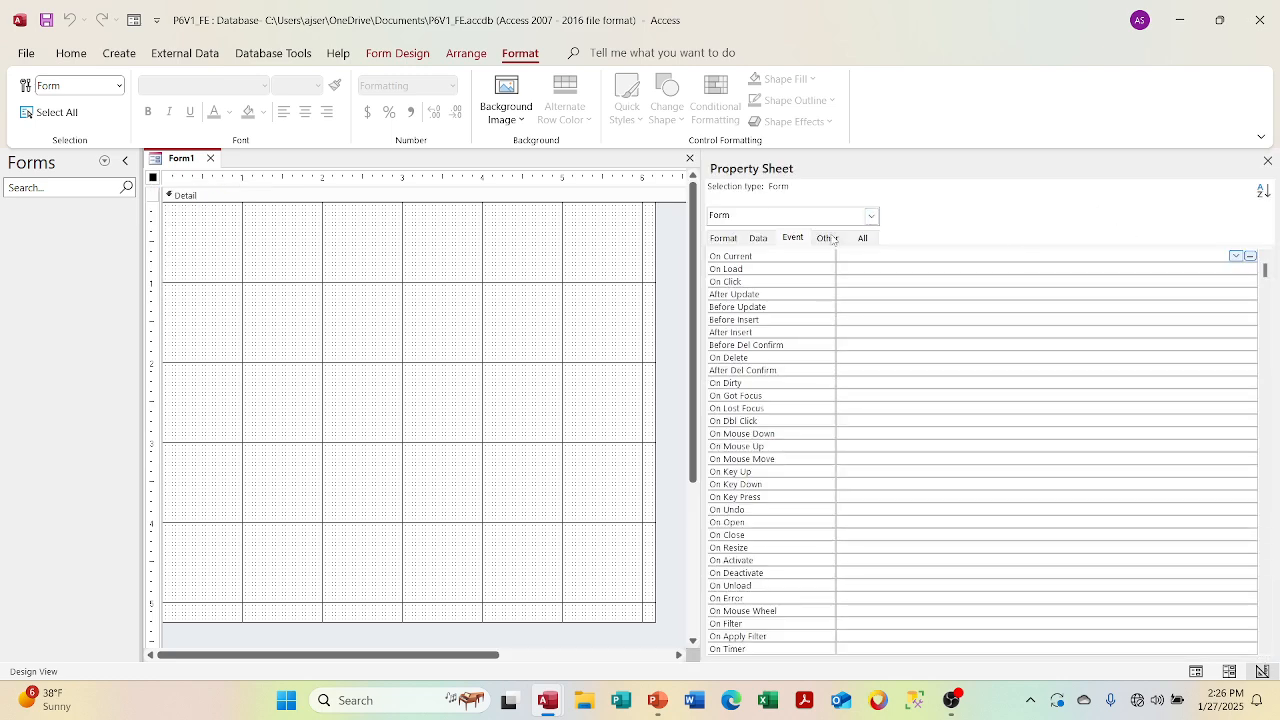
pyautogui.click(758, 238)
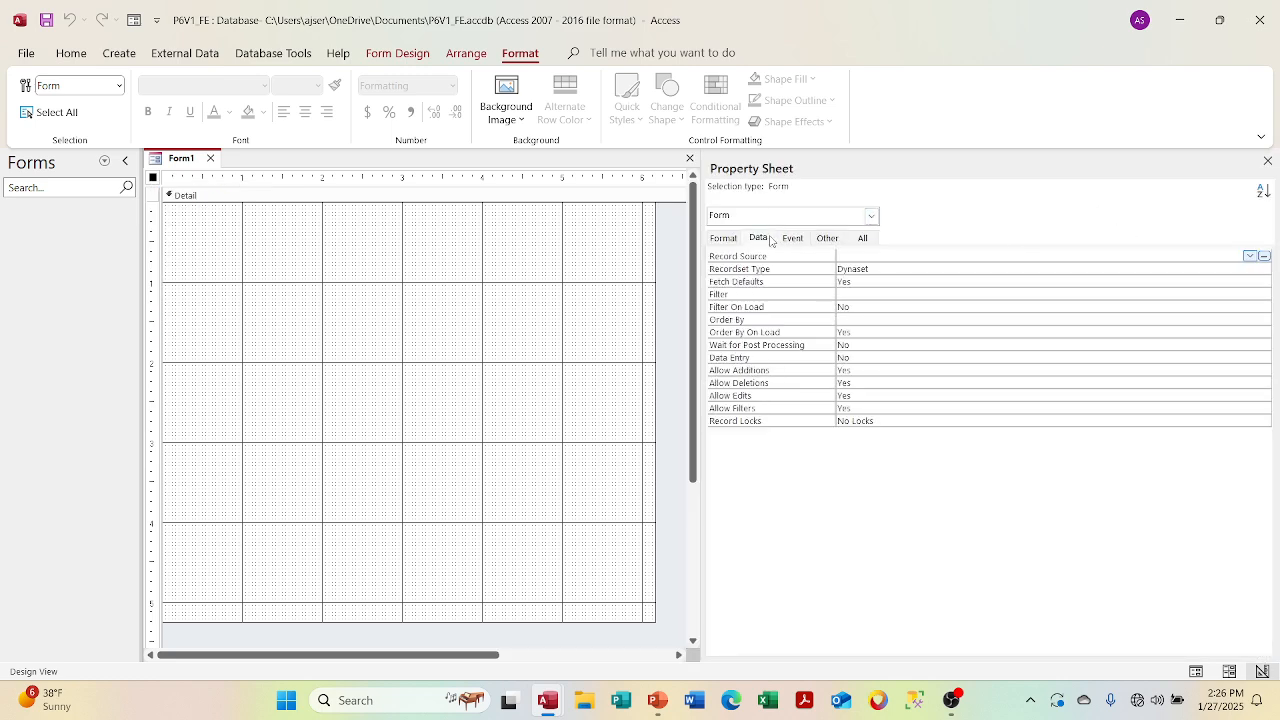
pyautogui.click(1250, 256)
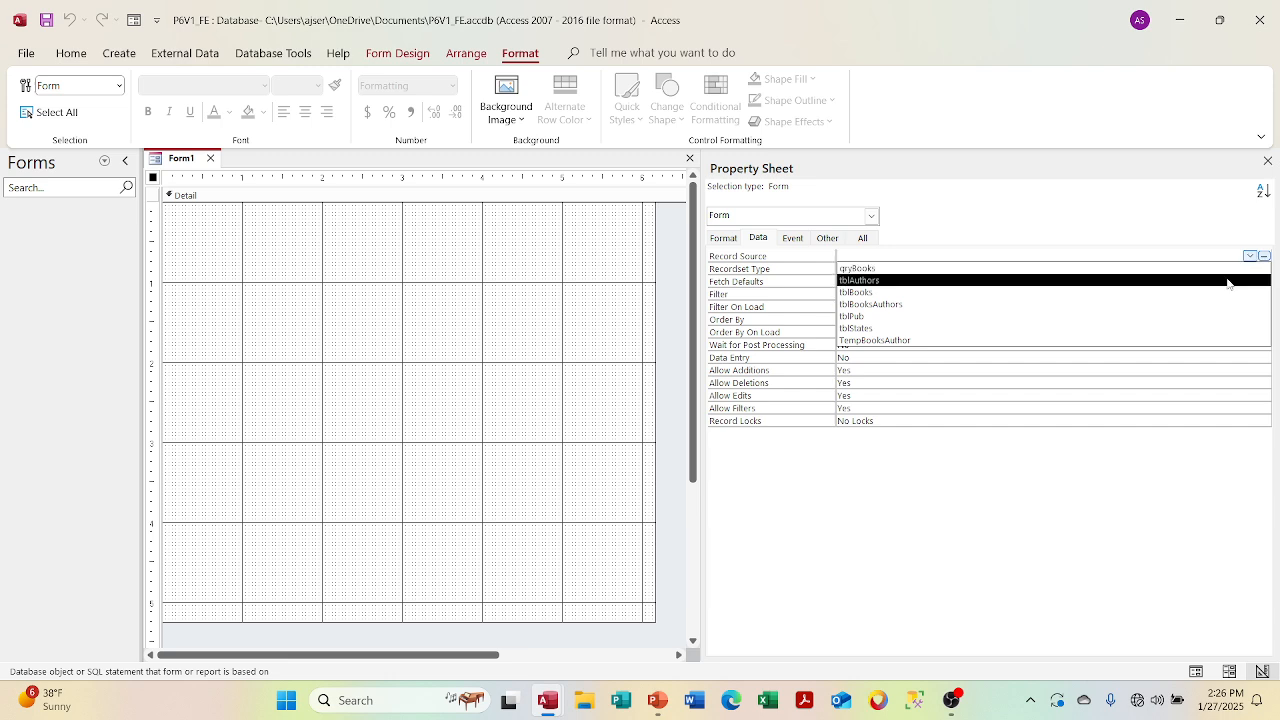
pyautogui.click(1221, 268)
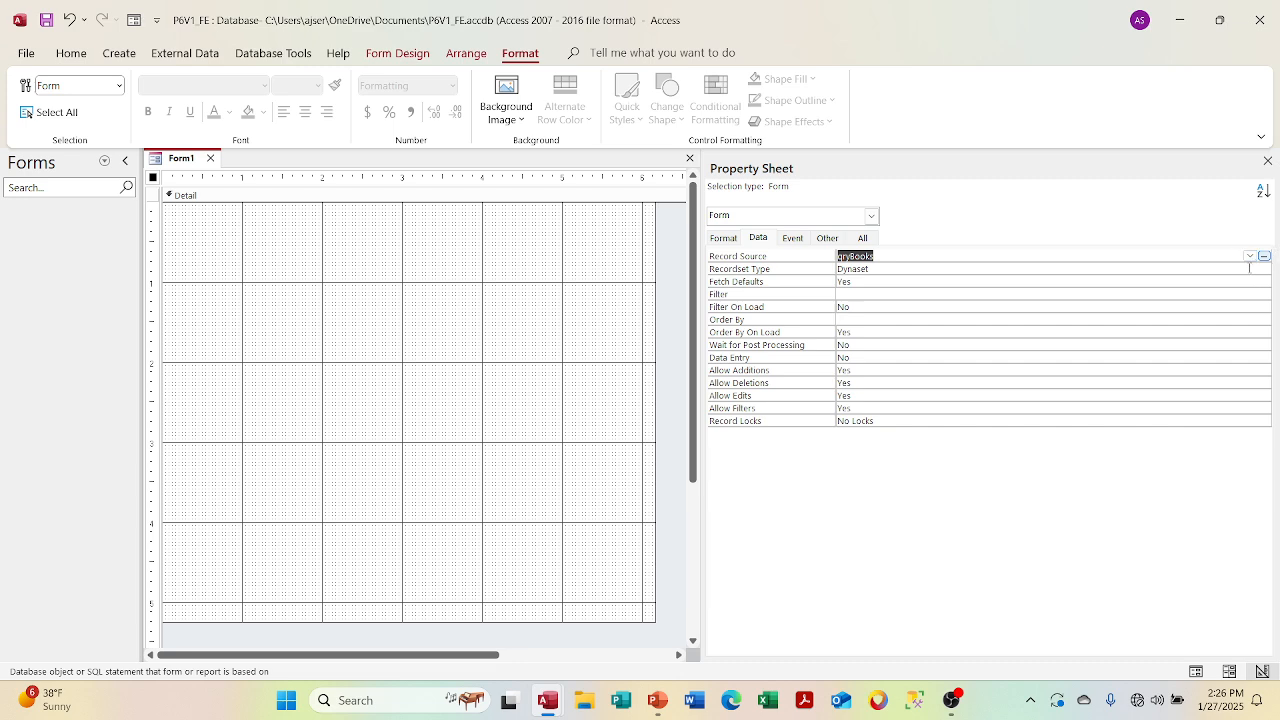
# Open the form's qryBooks record source in the Query Builder with the Add Tables pane closed
pyautogui.click(1265, 257)
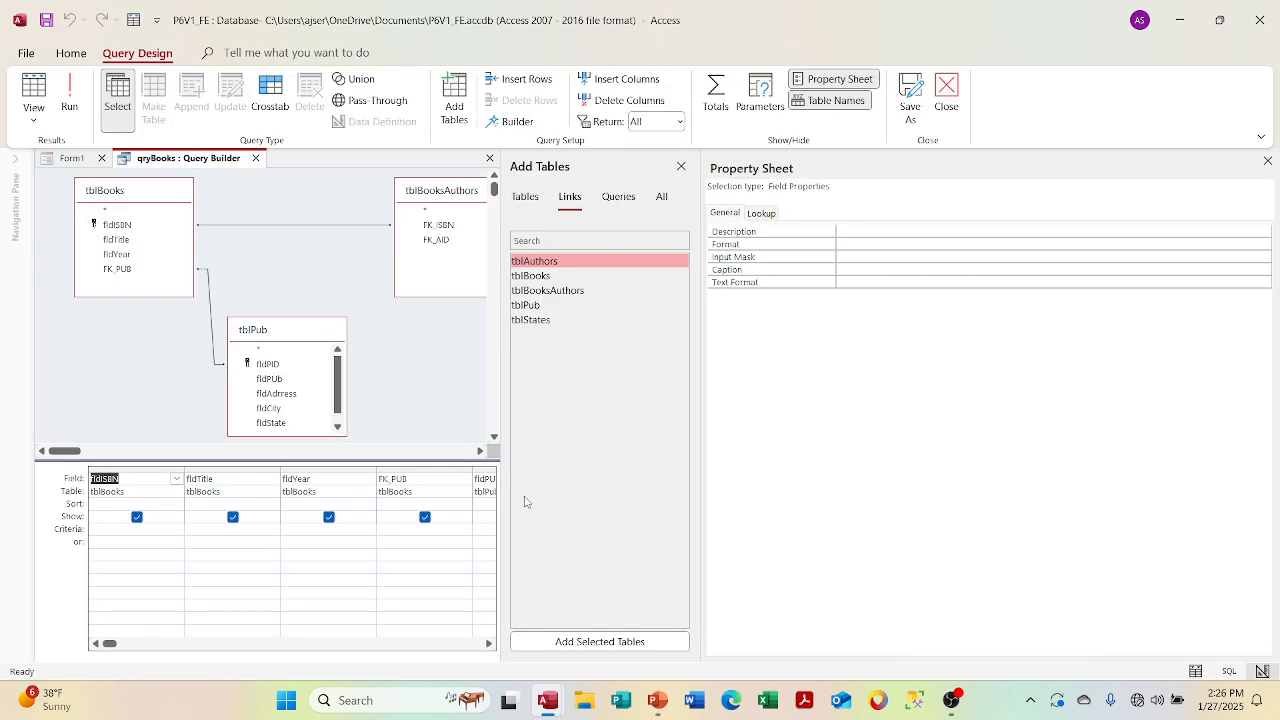
pyautogui.click(683, 166)
pyautogui.click(686, 165)
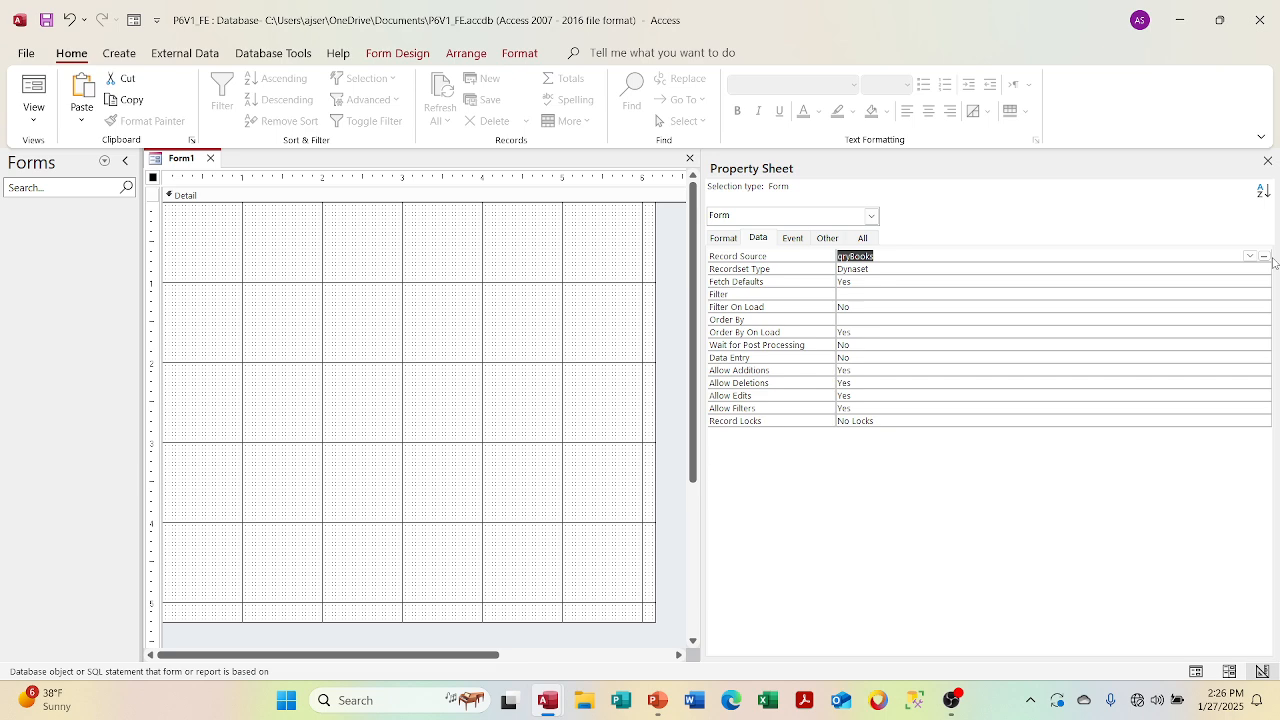
pyautogui.click(1263, 256)
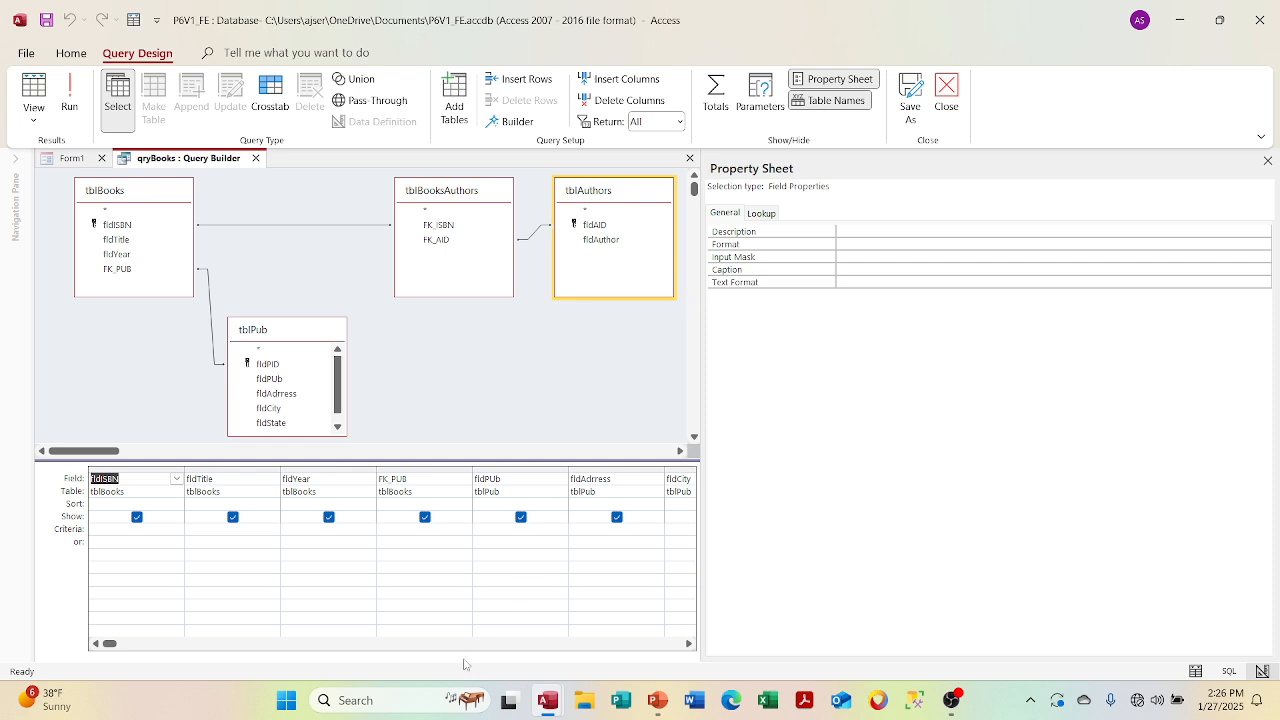
# Examine the fields in the qryBooks design grid from fldISBN through fldAuthor
pyautogui.click(376, 644)
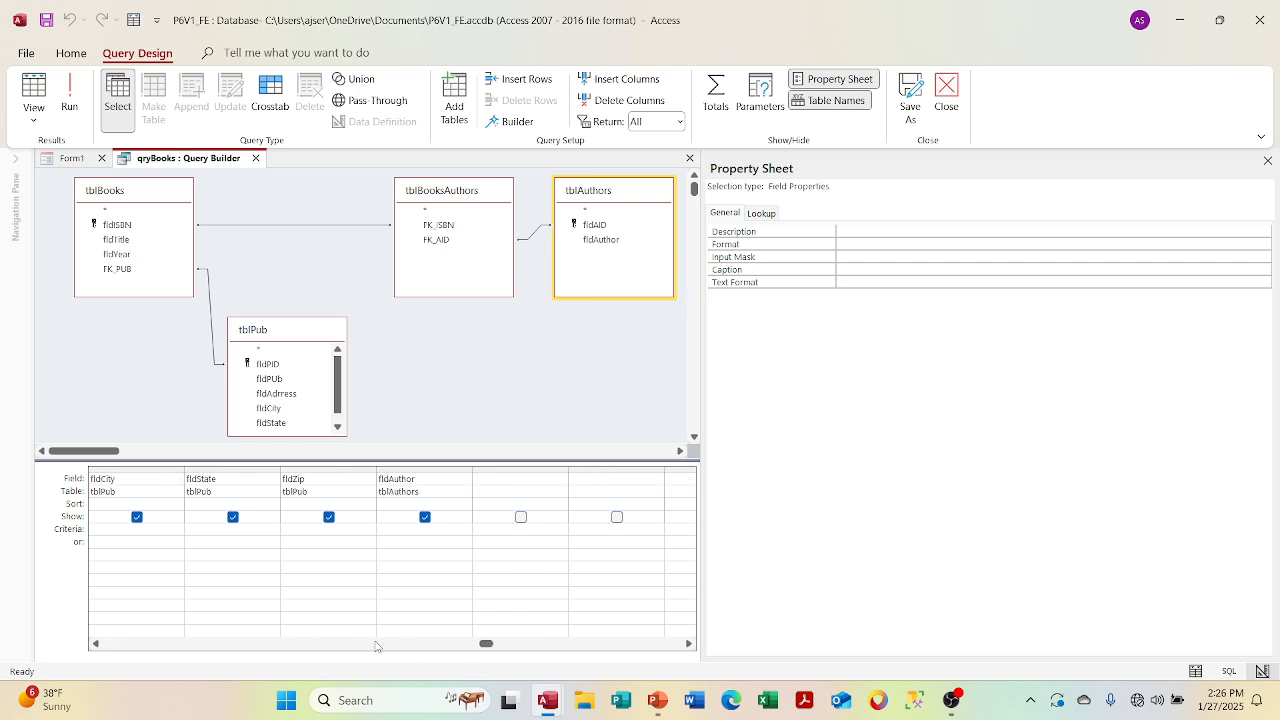
pyautogui.click(96, 644)
pyautogui.click(96, 644)
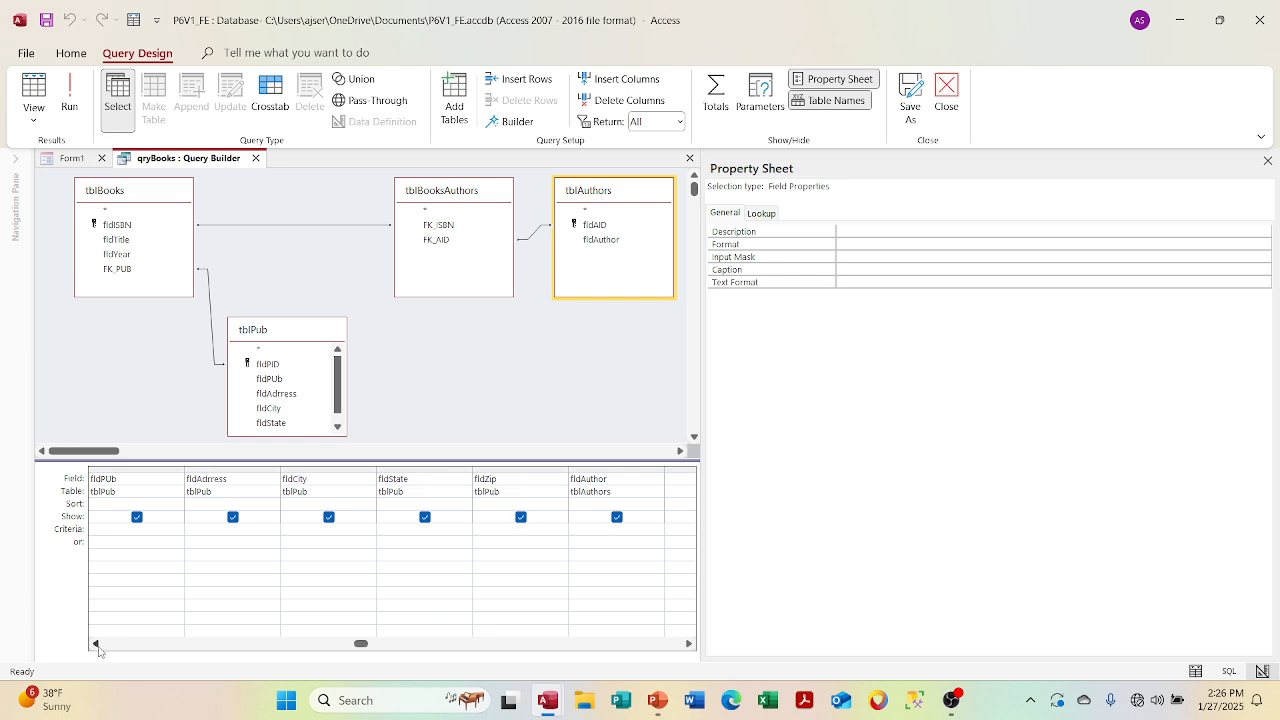
pyautogui.click(96, 644)
pyautogui.click(96, 644)
pyautogui.click(96, 644)
pyautogui.click(96, 644)
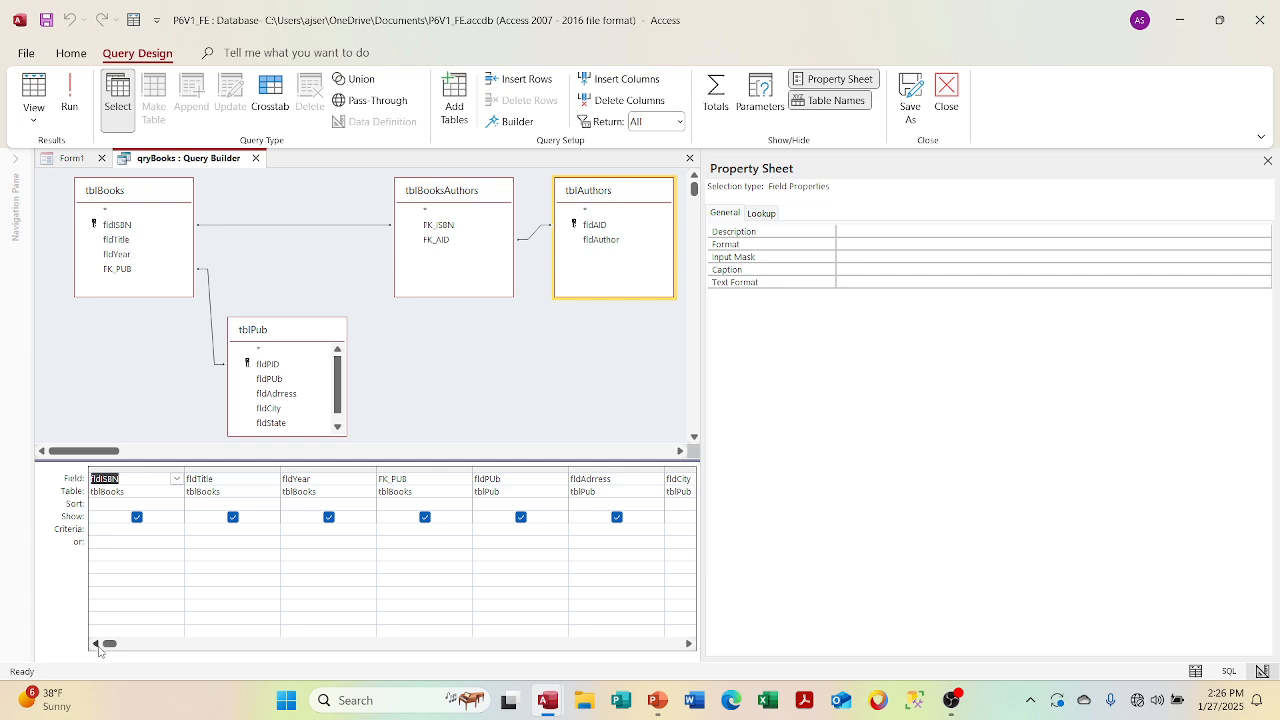
pyautogui.press('Tab')
pyautogui.press('Tab')
pyautogui.press('Tab')
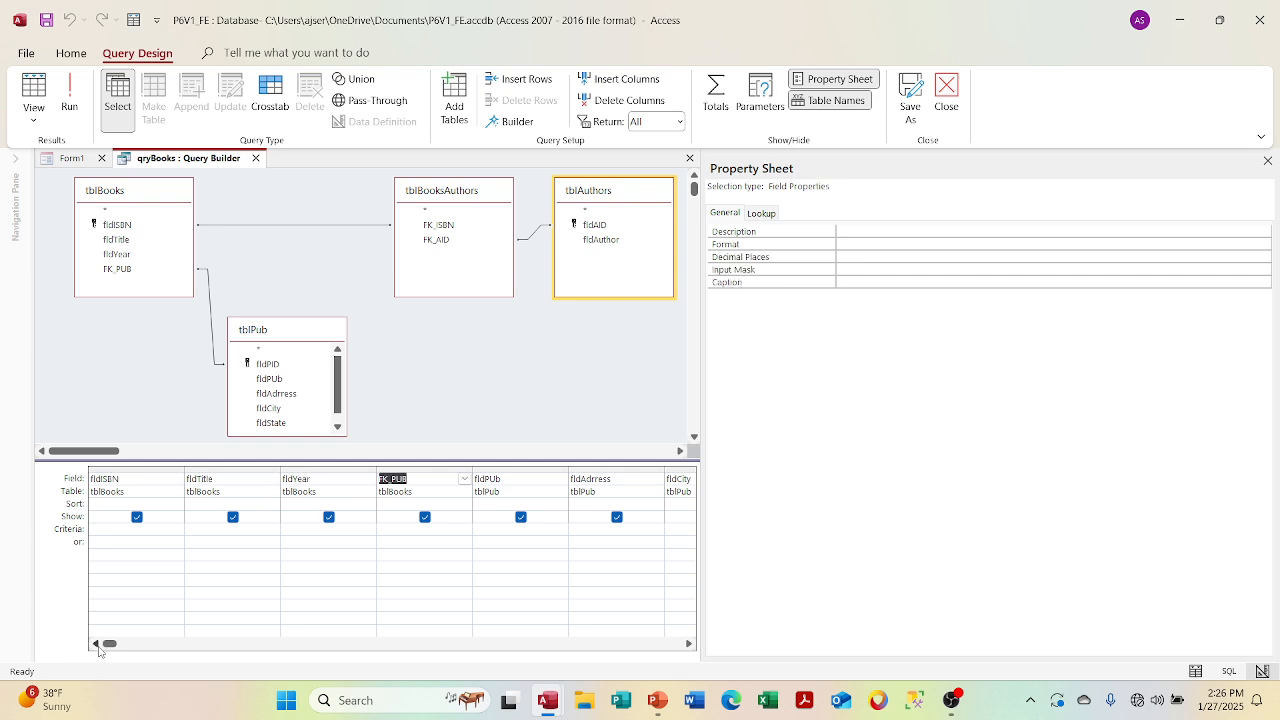
pyautogui.press('Tab')
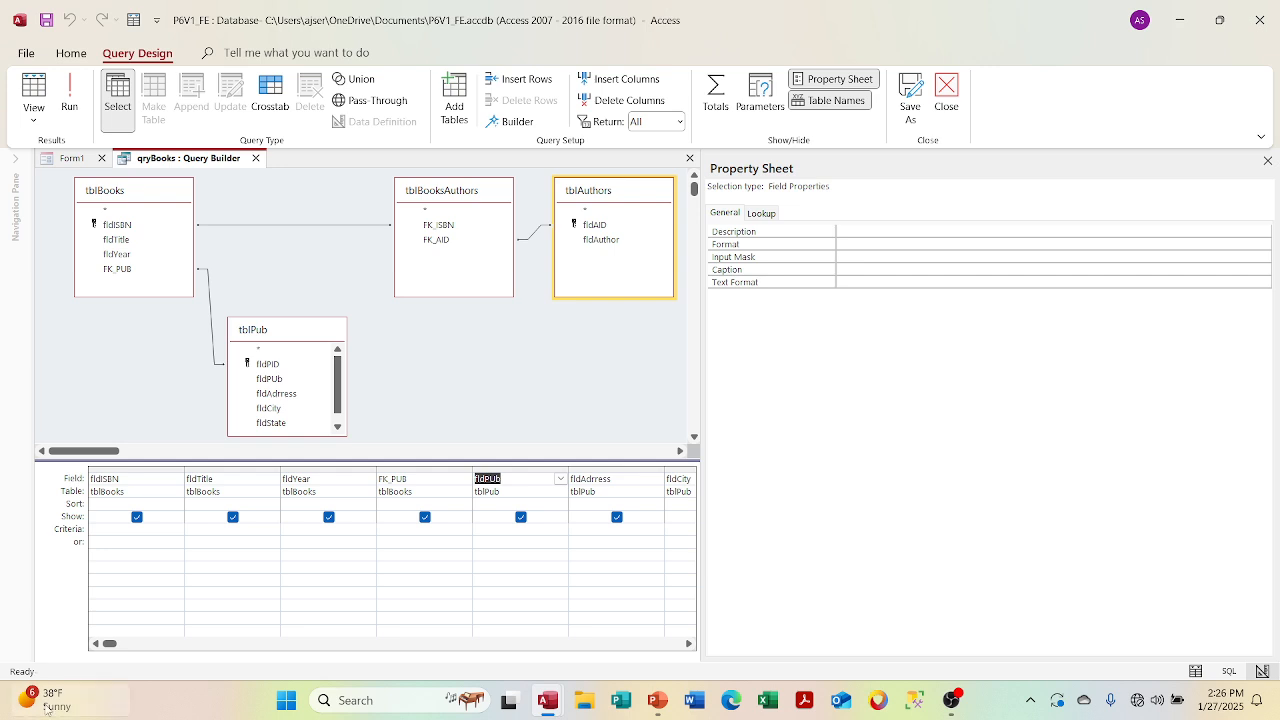
# Delete the FK_PUB column from the qryBooks grid, check the remaining fields through fldAuthor, and close the Query Builder
pyautogui.click(405, 468)
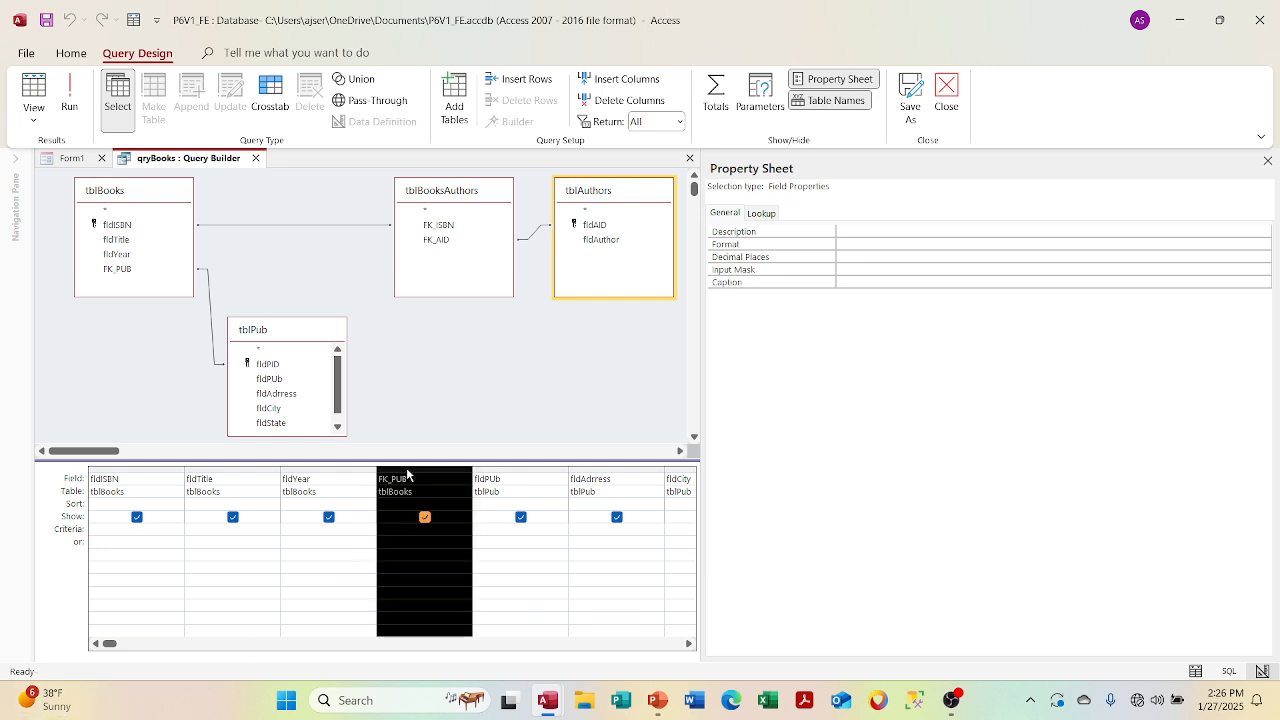
pyautogui.press('Delete')
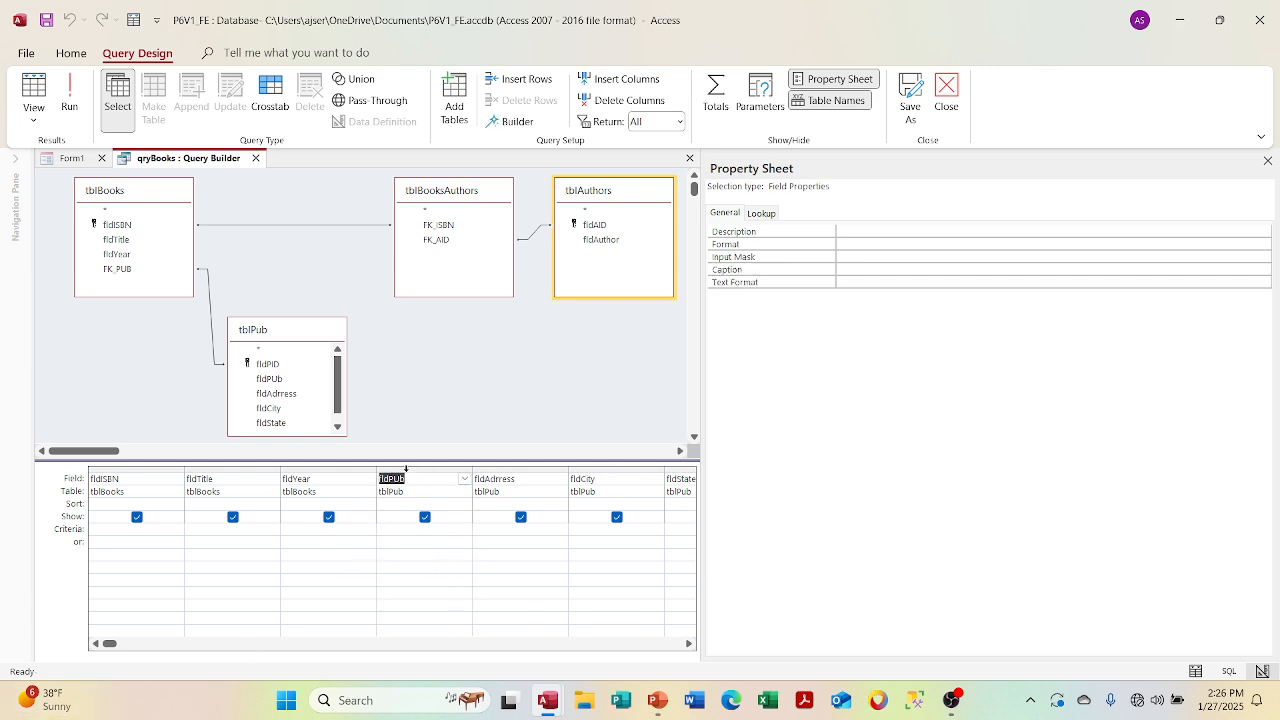
pyautogui.press('Tab')
pyautogui.press('Tab')
pyautogui.press('Tab')
pyautogui.press('Tab')
pyautogui.press('Tab')
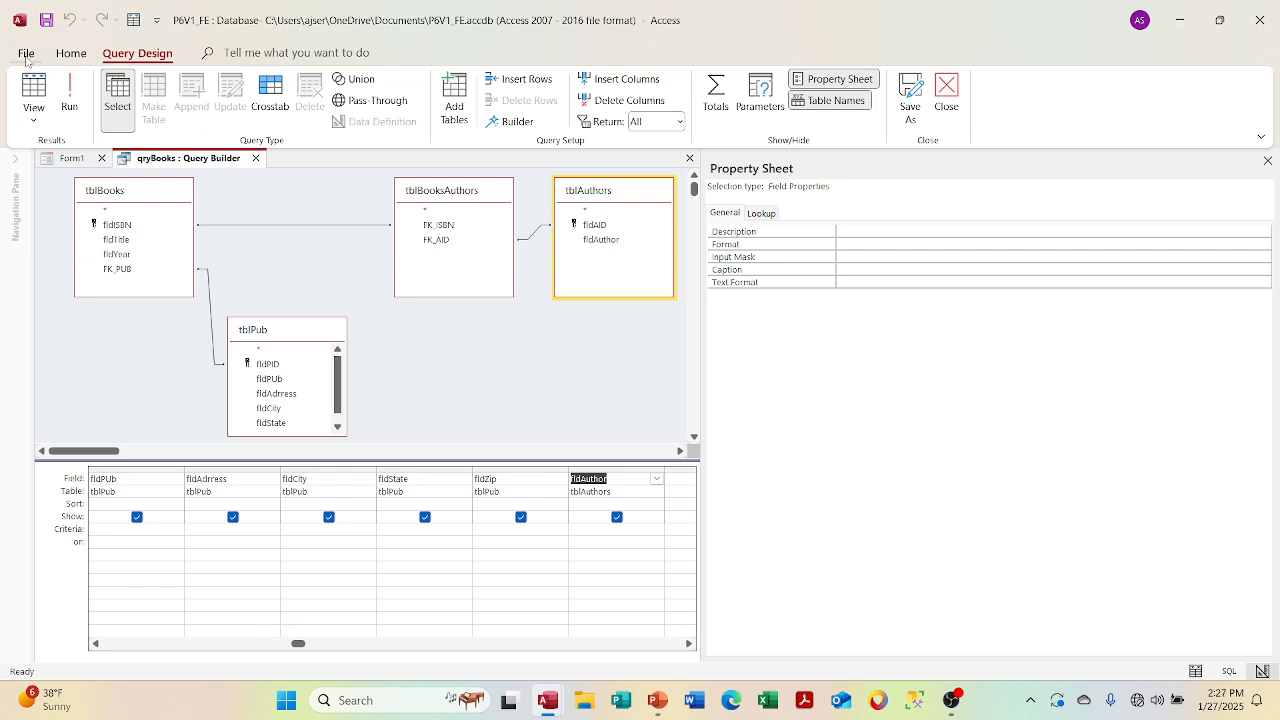
pyautogui.click(257, 158)
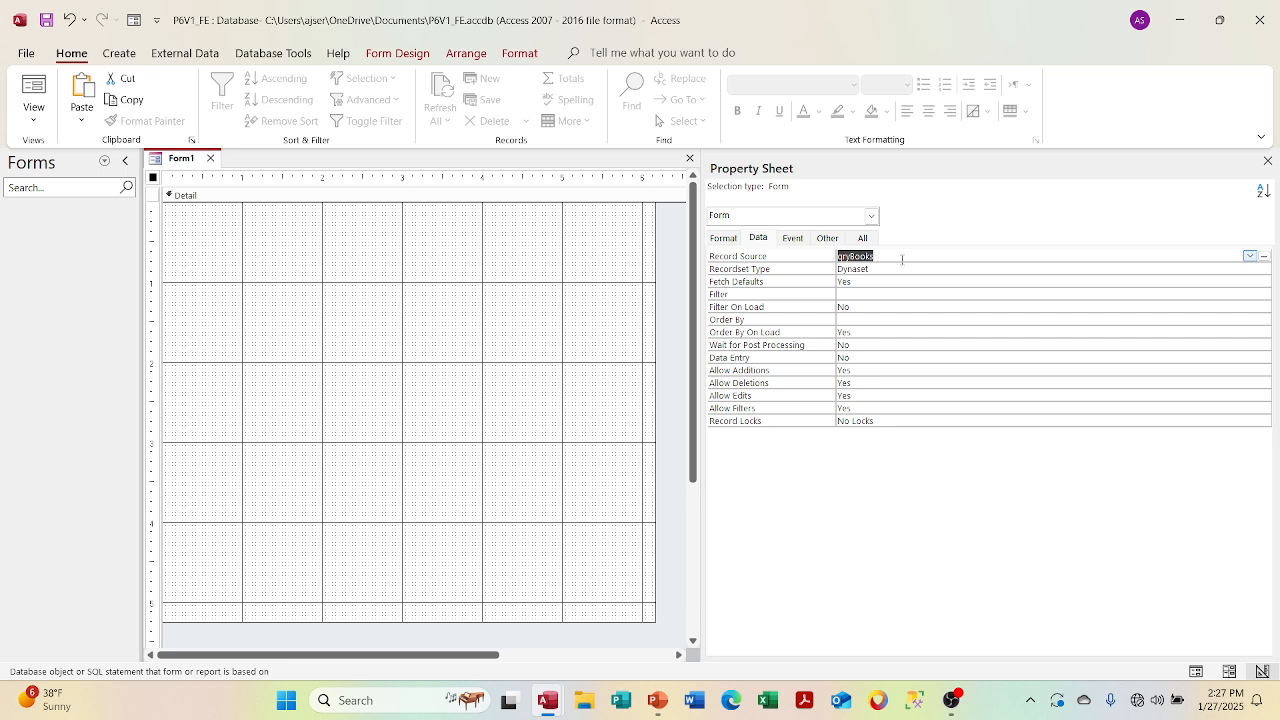
# Clear the form's Record Source and open an empty Query Builder for it with the Property Sheet closed
pyautogui.press('Delete')
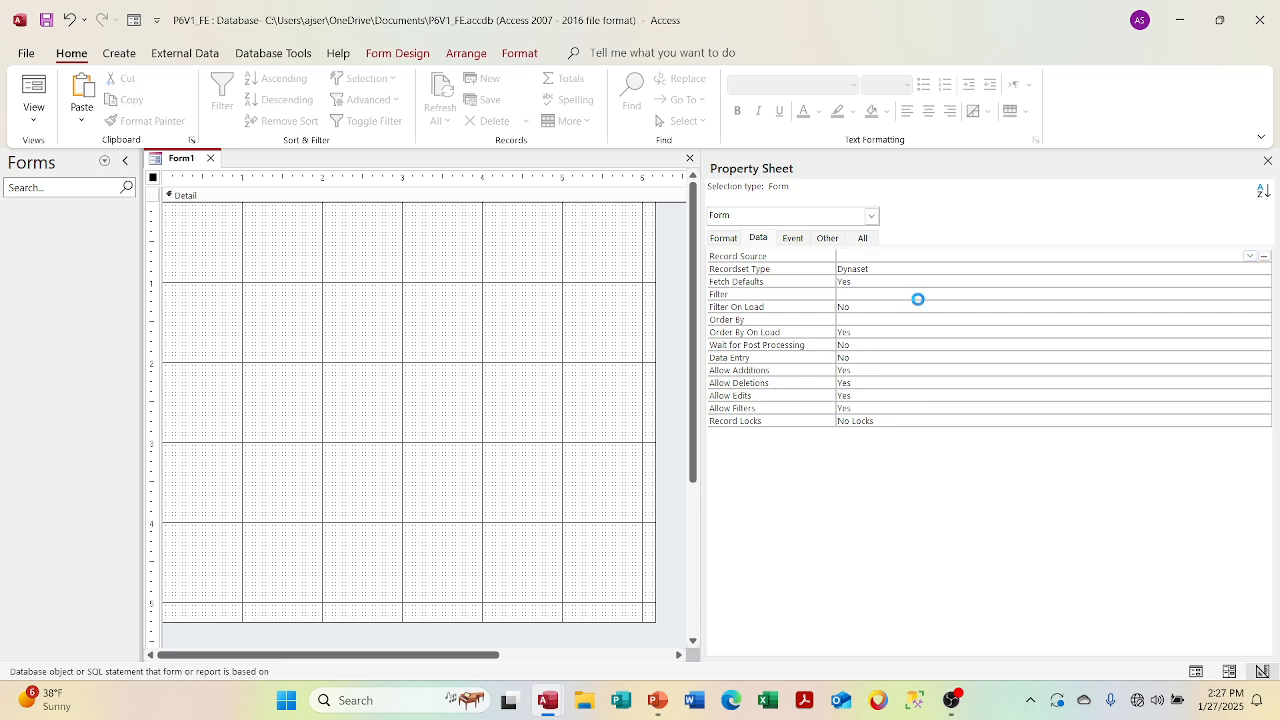
pyautogui.click(919, 299)
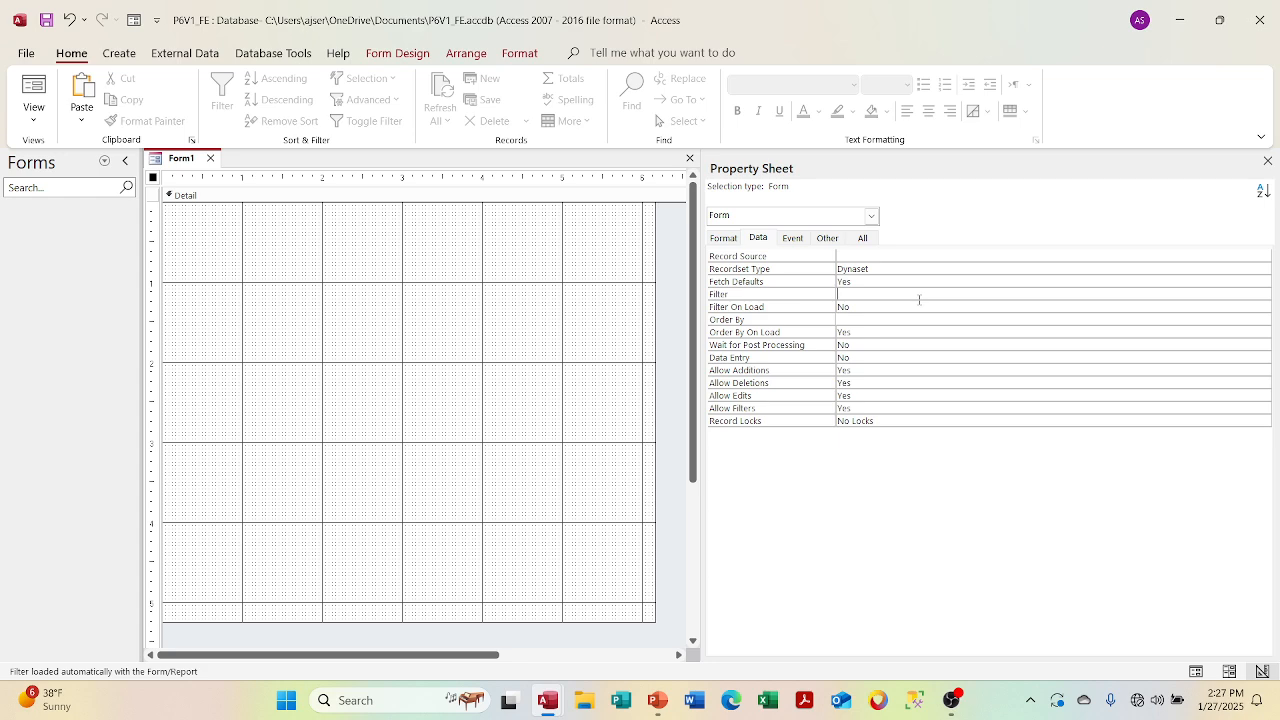
pyautogui.click(880, 256)
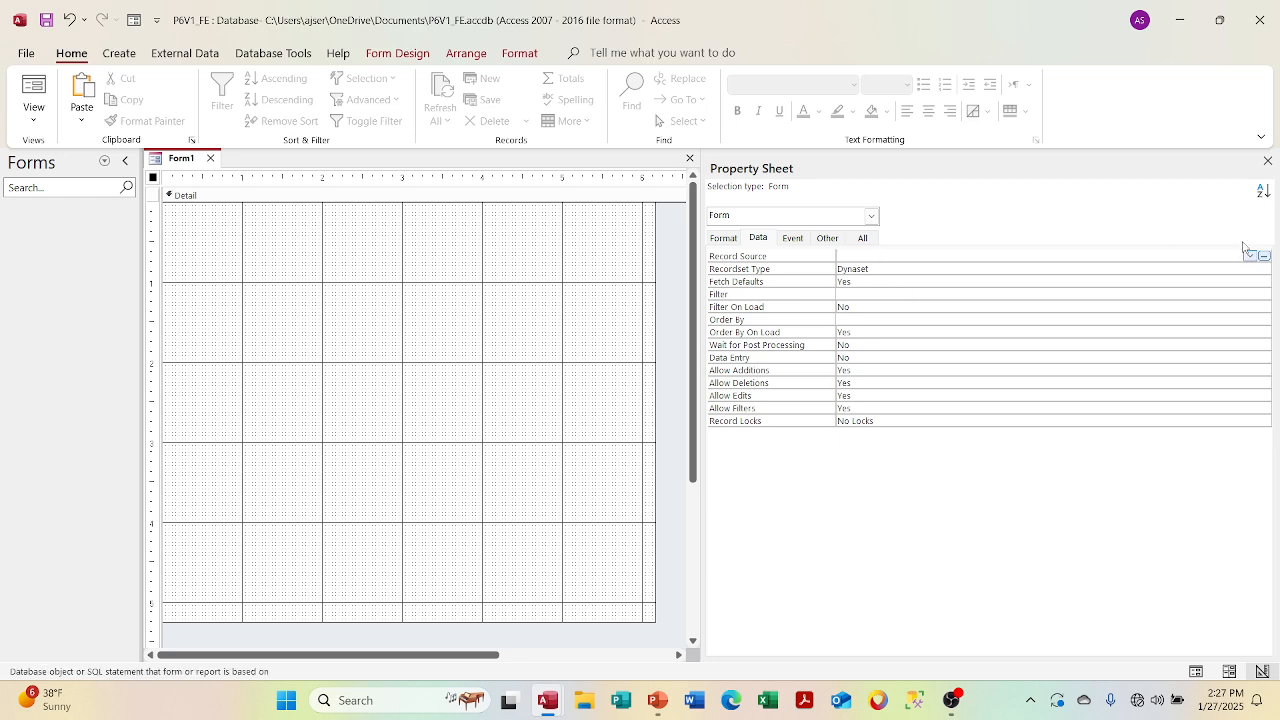
pyautogui.click(1265, 256)
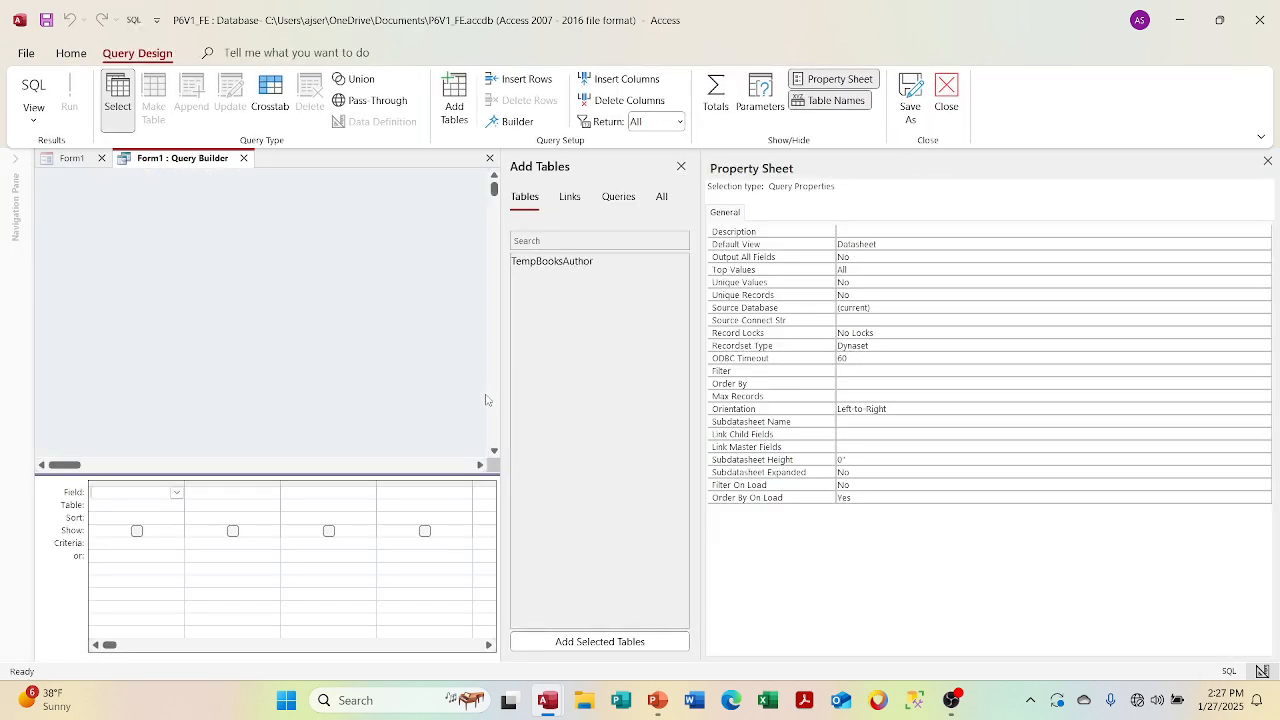
pyautogui.click(1267, 161)
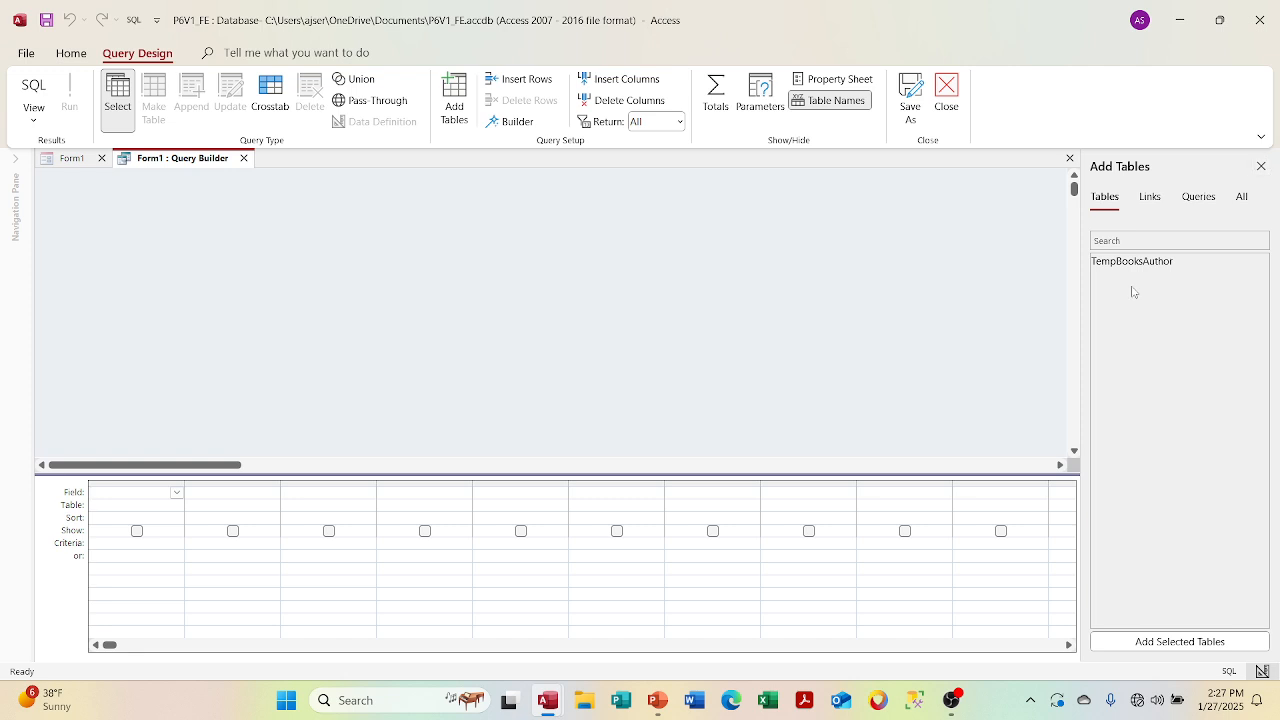
# Add the linked tables tblBooks and tblPub to the query and join FK_PUB to fldPID
pyautogui.click(1151, 197)
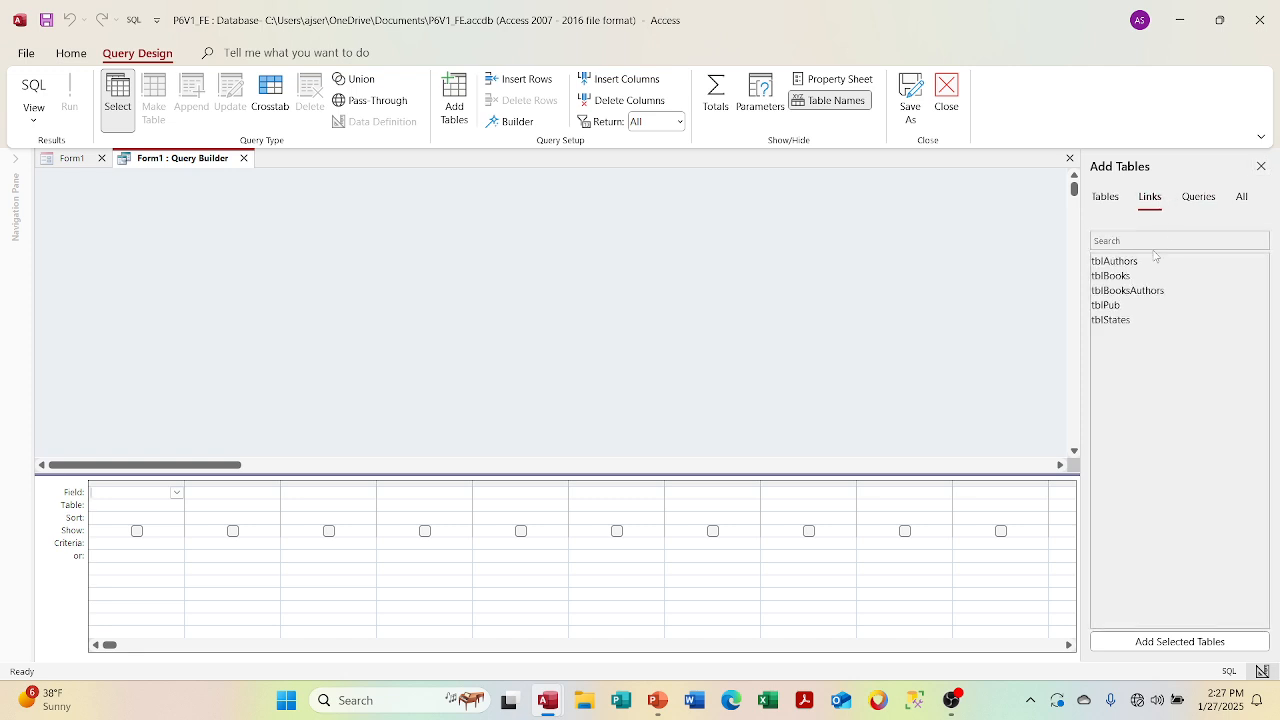
pyautogui.doubleClick(1124, 277)
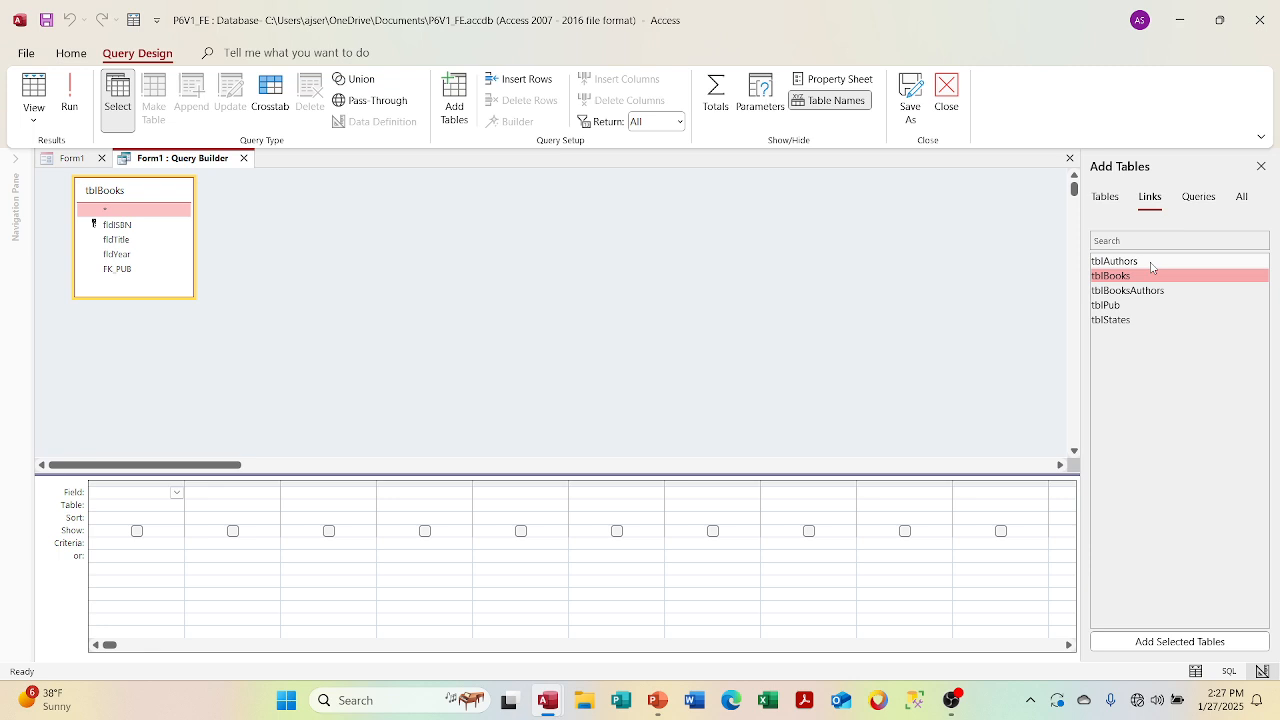
pyautogui.click(1132, 309)
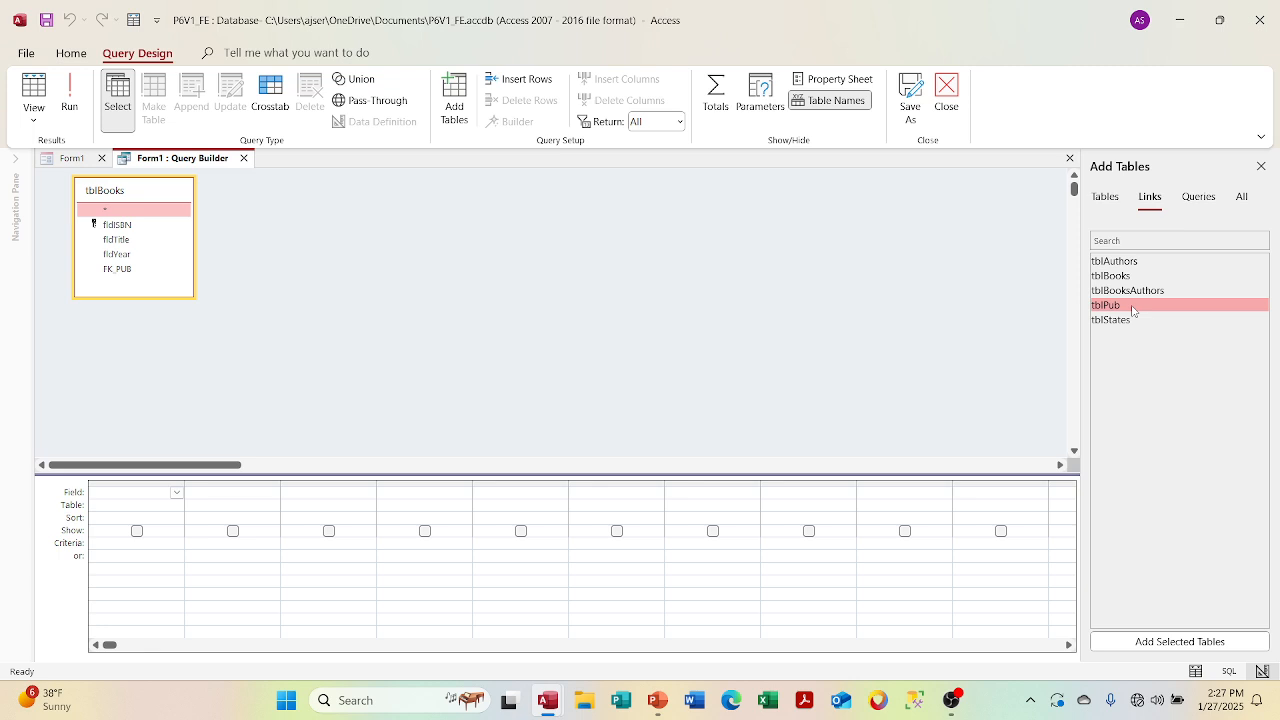
pyautogui.moveTo(1132, 309); pyautogui.dragTo(340, 211)
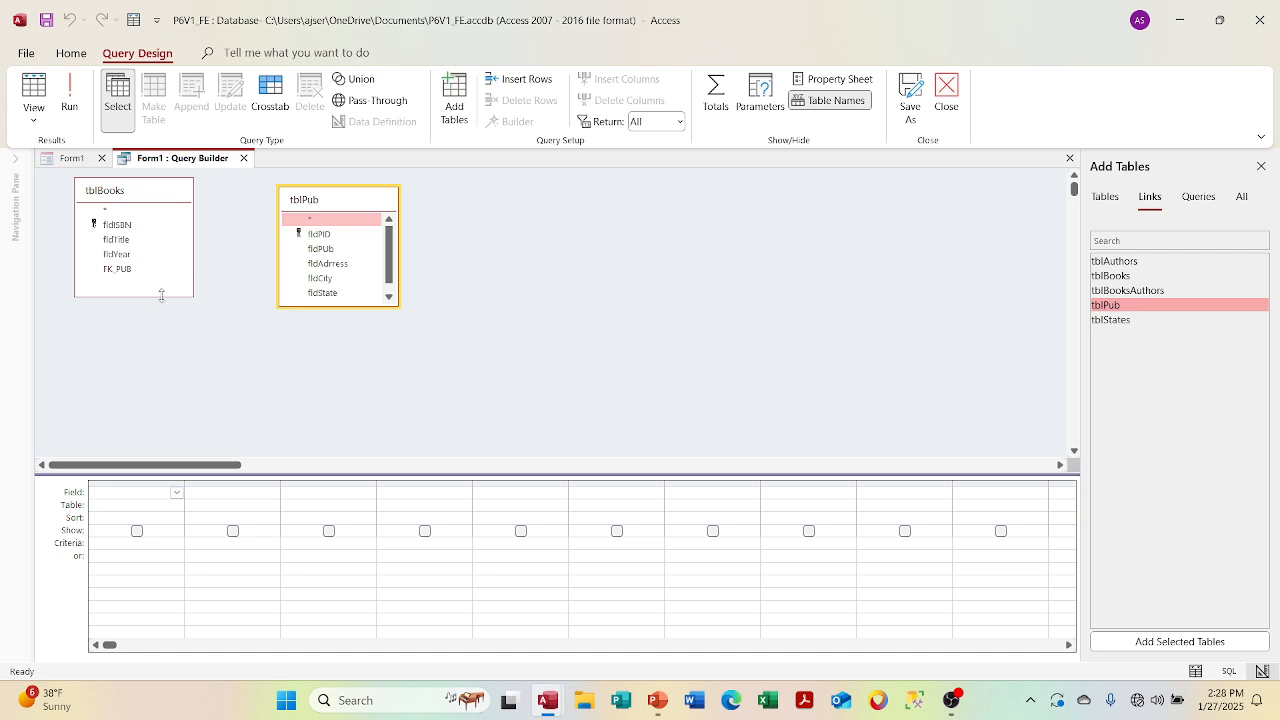
pyautogui.moveTo(160, 297); pyautogui.dragTo(361, 198)
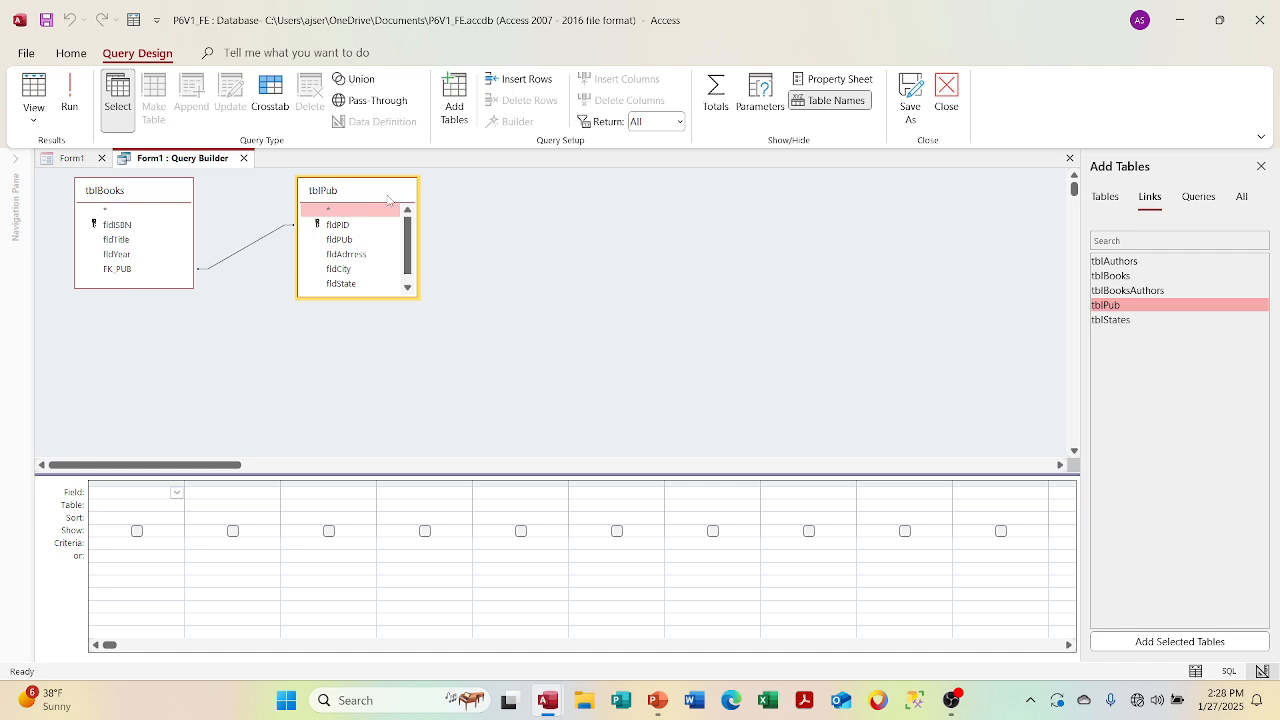
# Add tblBooksAuthors below tblPub and join fldISBN in tblBooks to its FK_ISBN field
pyautogui.doubleClick(1127, 290)
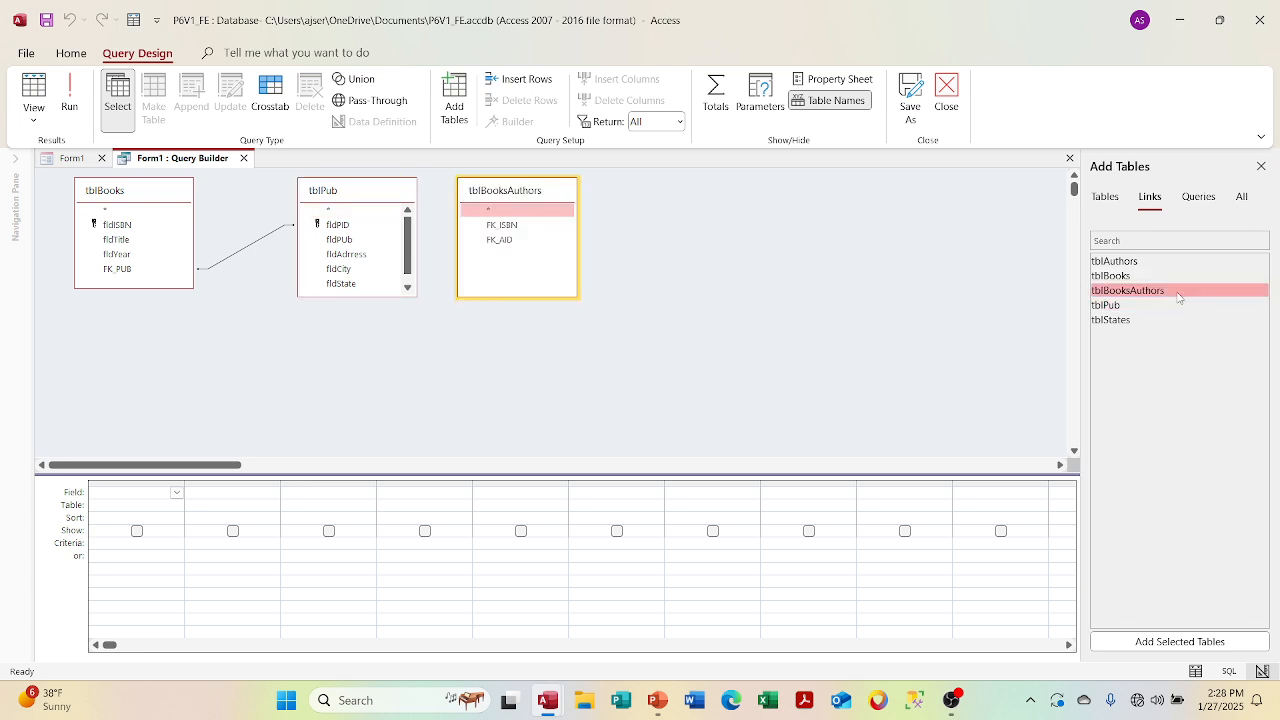
pyautogui.moveTo(541, 201); pyautogui.dragTo(378, 339)
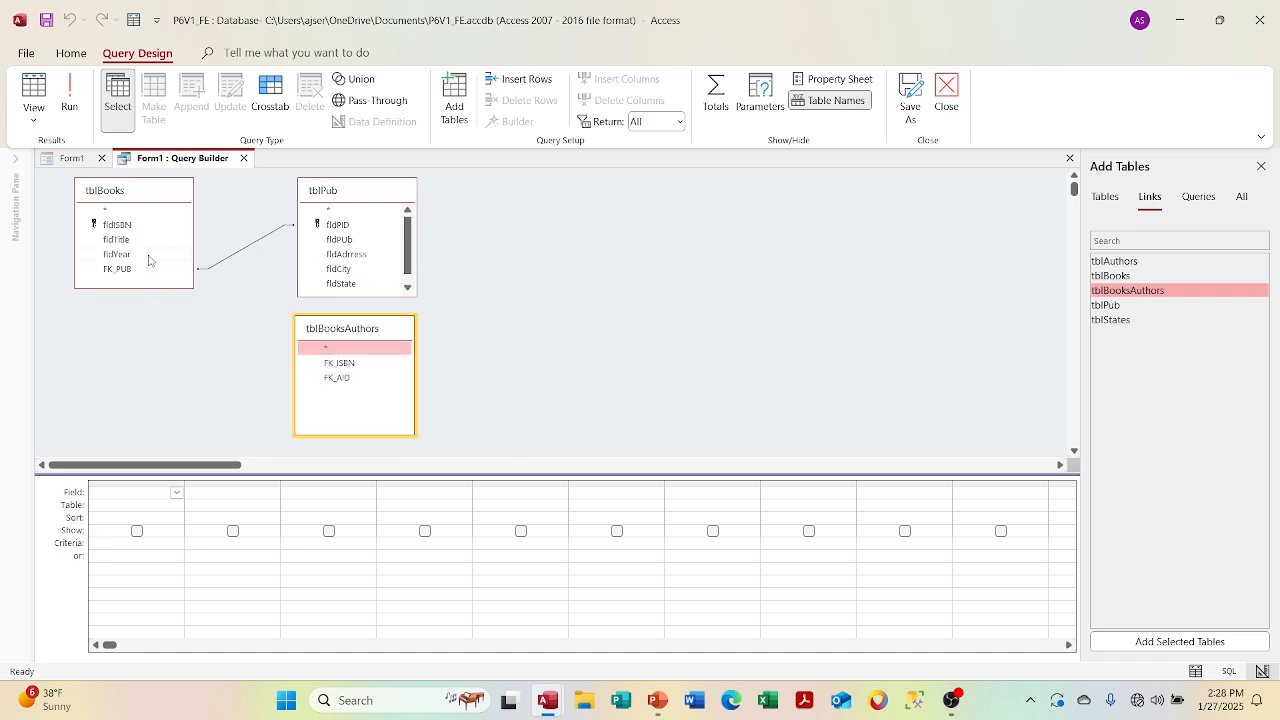
pyautogui.moveTo(129, 225); pyautogui.dragTo(328, 367)
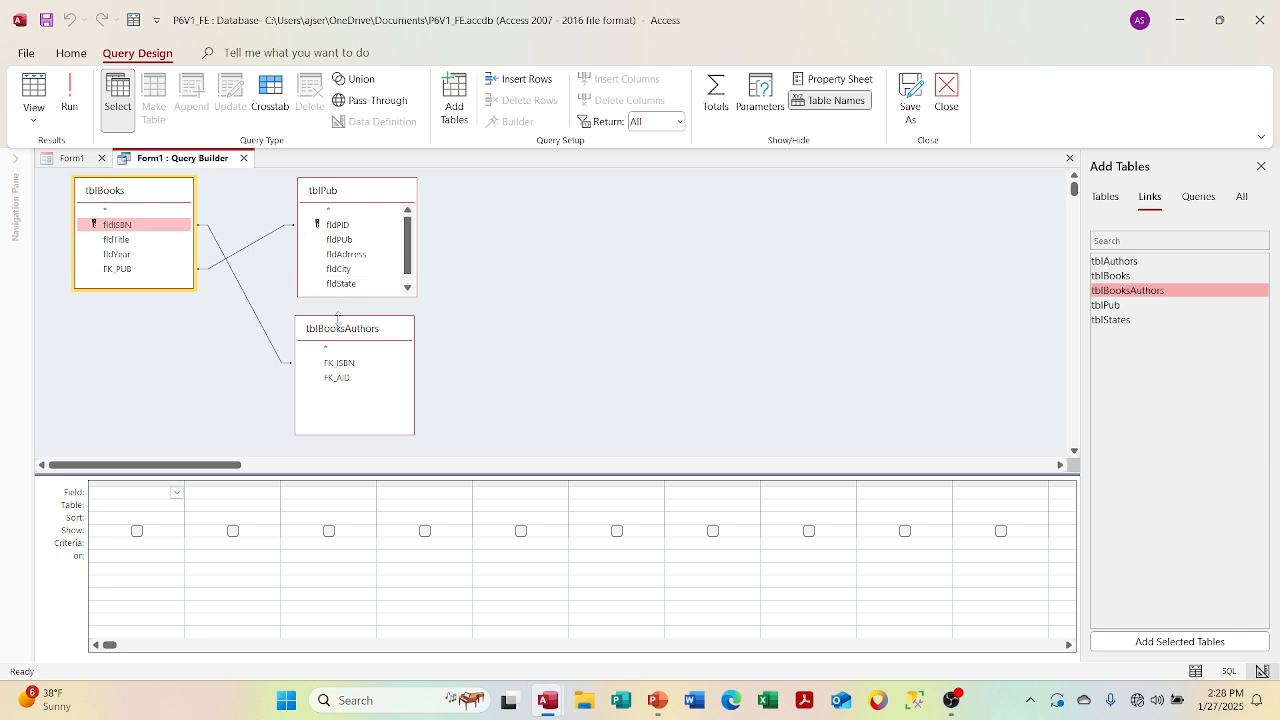
# Rearrange the query tables so tblBooksAuthors sits beside tblBooks and tblPub sits below them without overlapping
pyautogui.moveTo(376, 329); pyautogui.dragTo(498, 197)
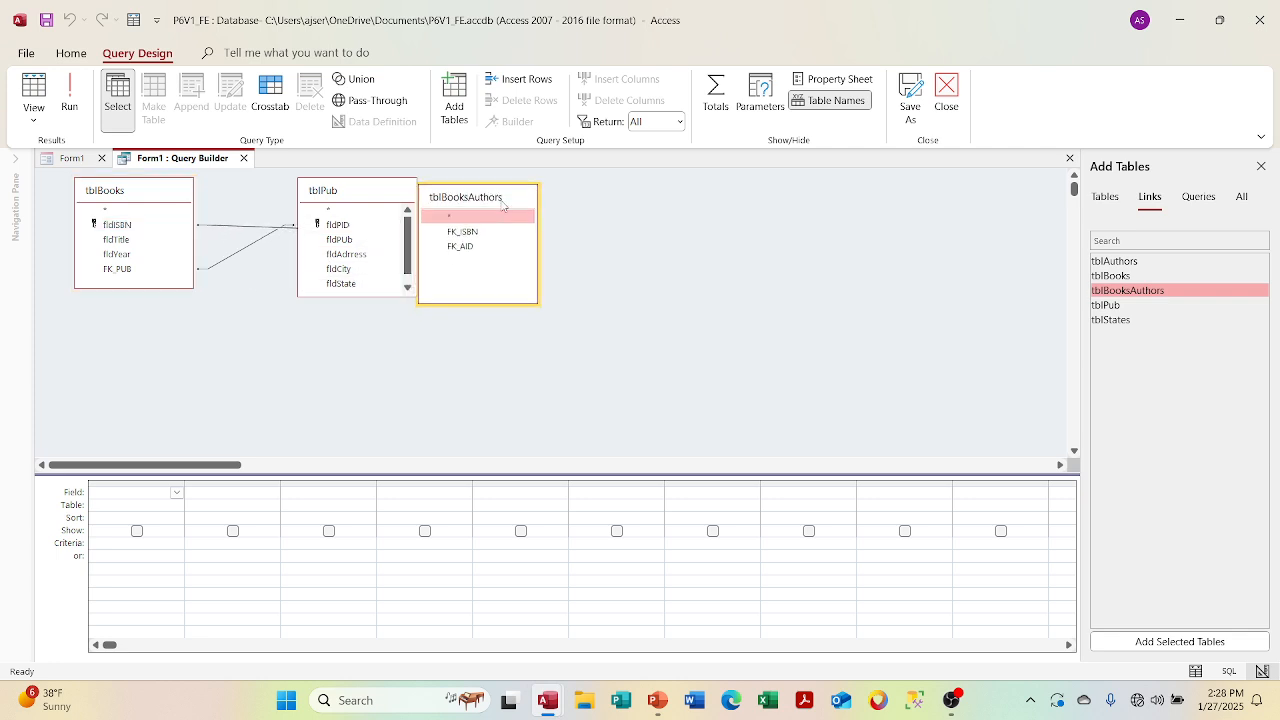
pyautogui.moveTo(380, 197); pyautogui.dragTo(343, 312)
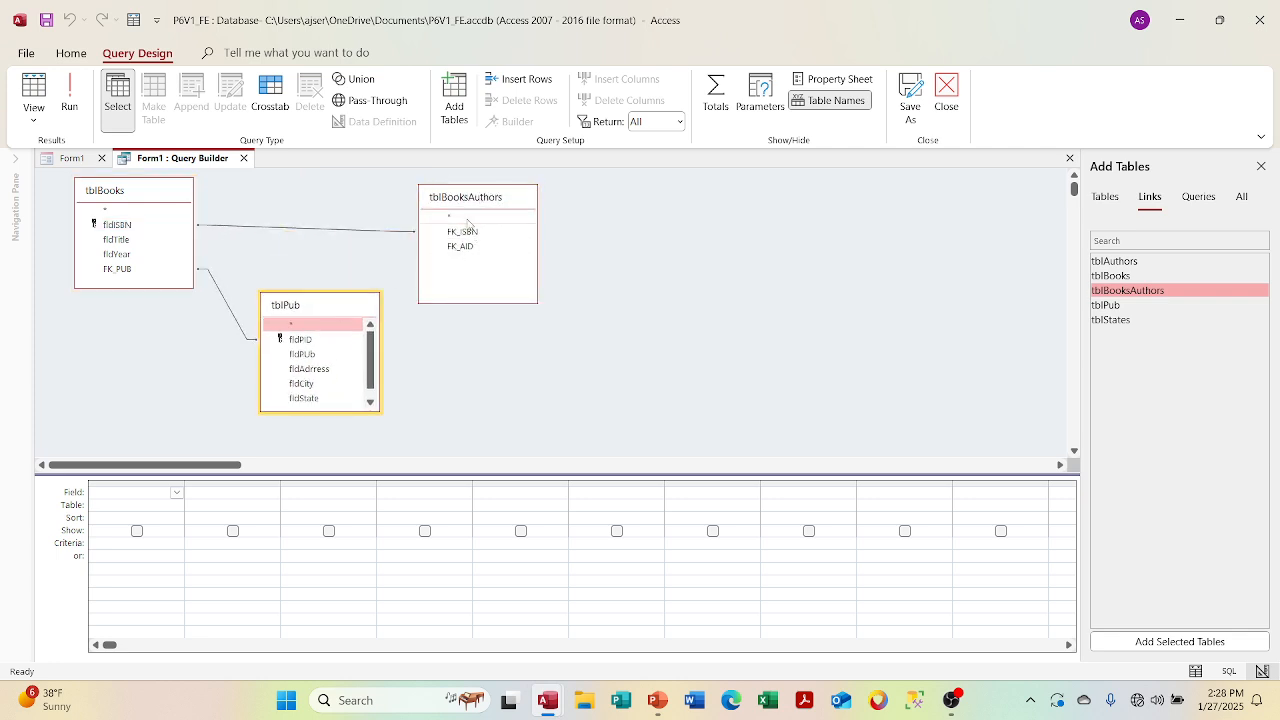
pyautogui.moveTo(460, 212); pyautogui.dragTo(388, 212)
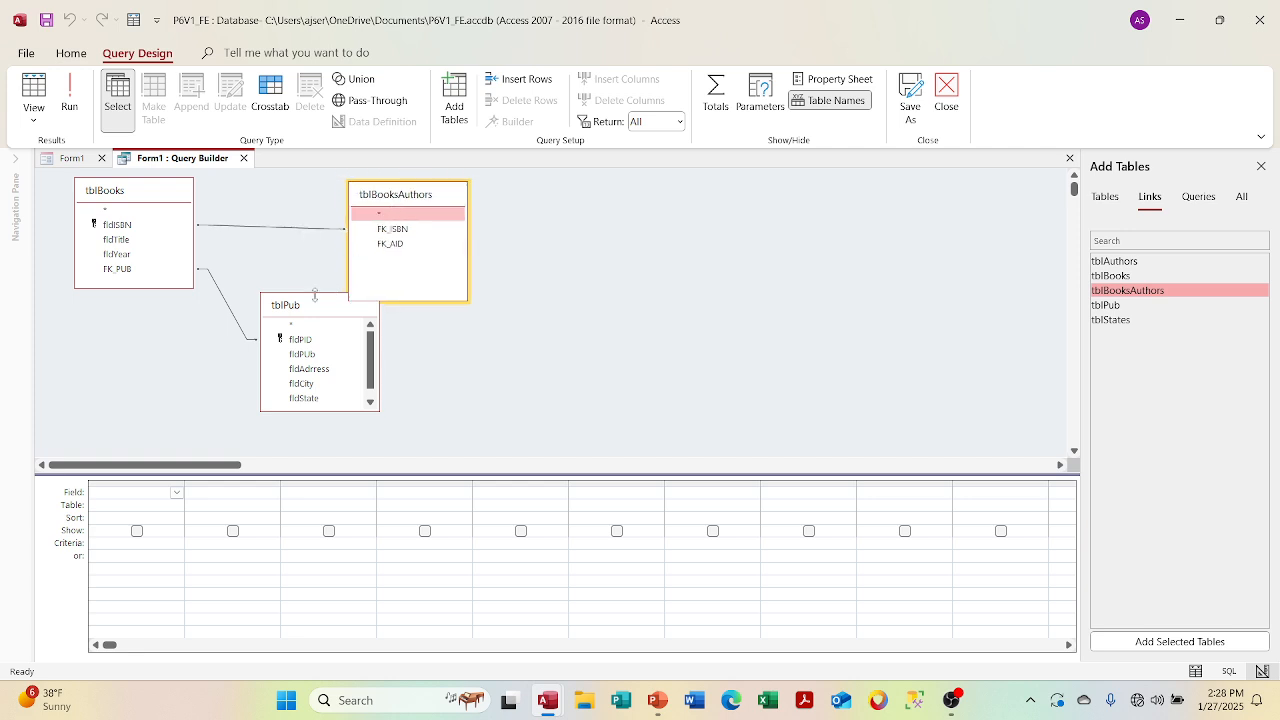
pyautogui.moveTo(309, 309); pyautogui.dragTo(325, 330)
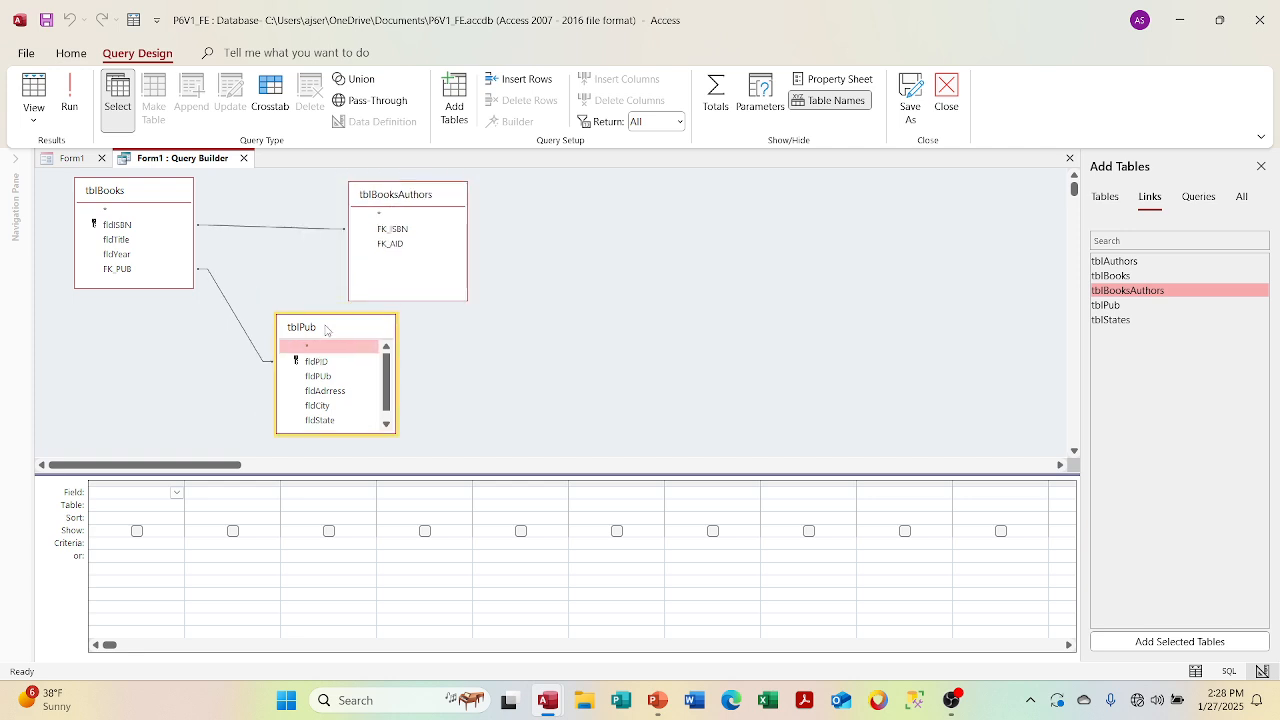
# Add fldISBN, fldTitle and fldYear from tblBooks to the query grid
pyautogui.doubleClick(115, 226)
pyautogui.doubleClick(127, 240)
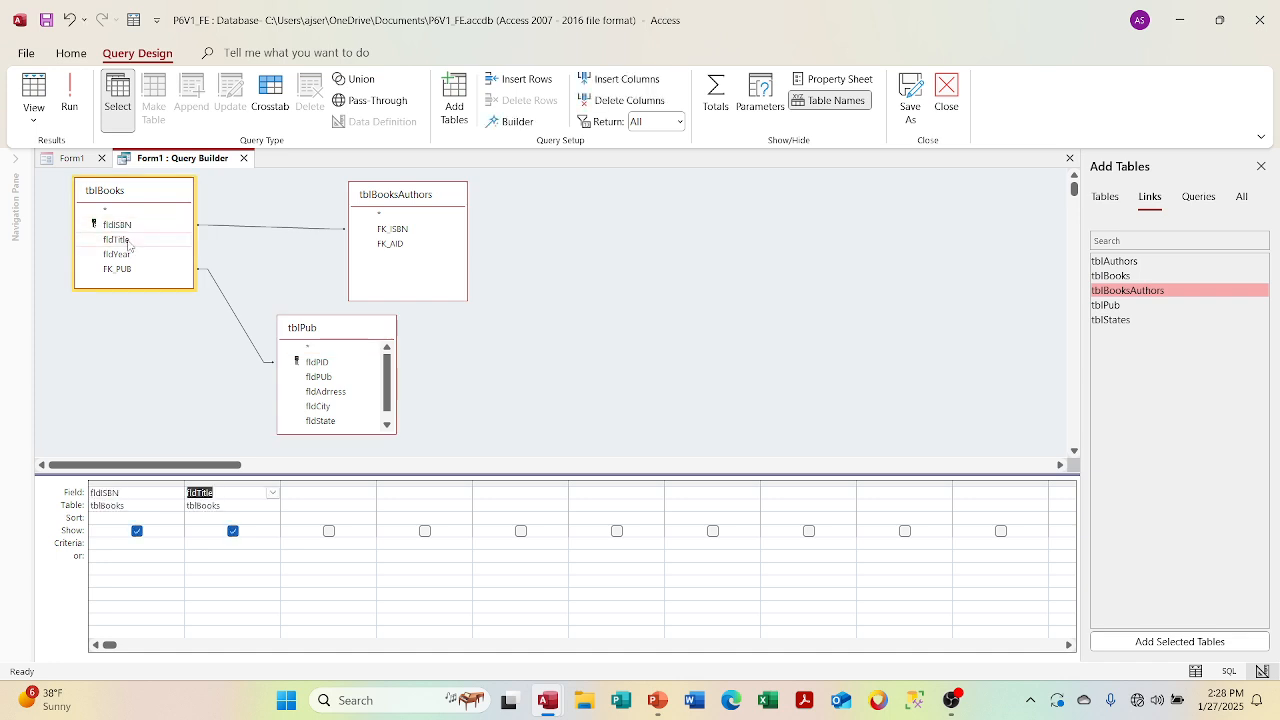
pyautogui.click(126, 256)
pyautogui.doubleClick(126, 256)
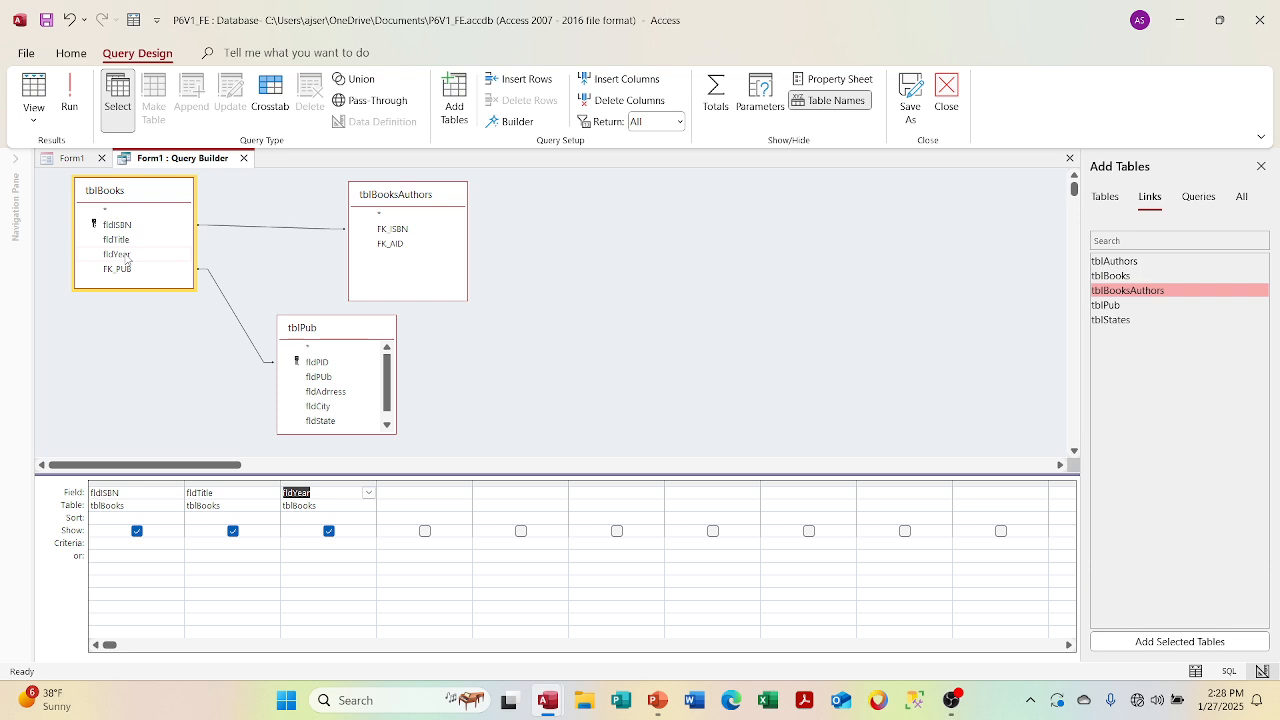
# Remove tblPub from the query and add FK_PUB from tblBooks to the grid
pyautogui.click(311, 337)
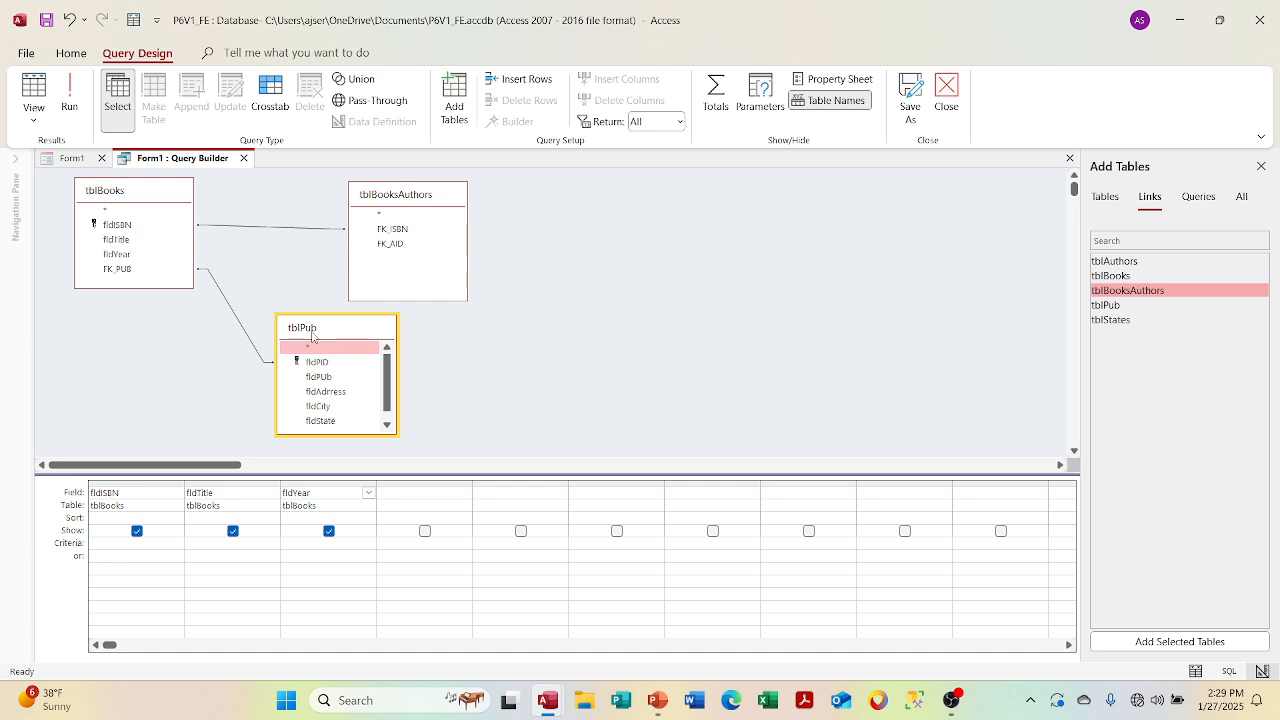
pyautogui.press('Delete')
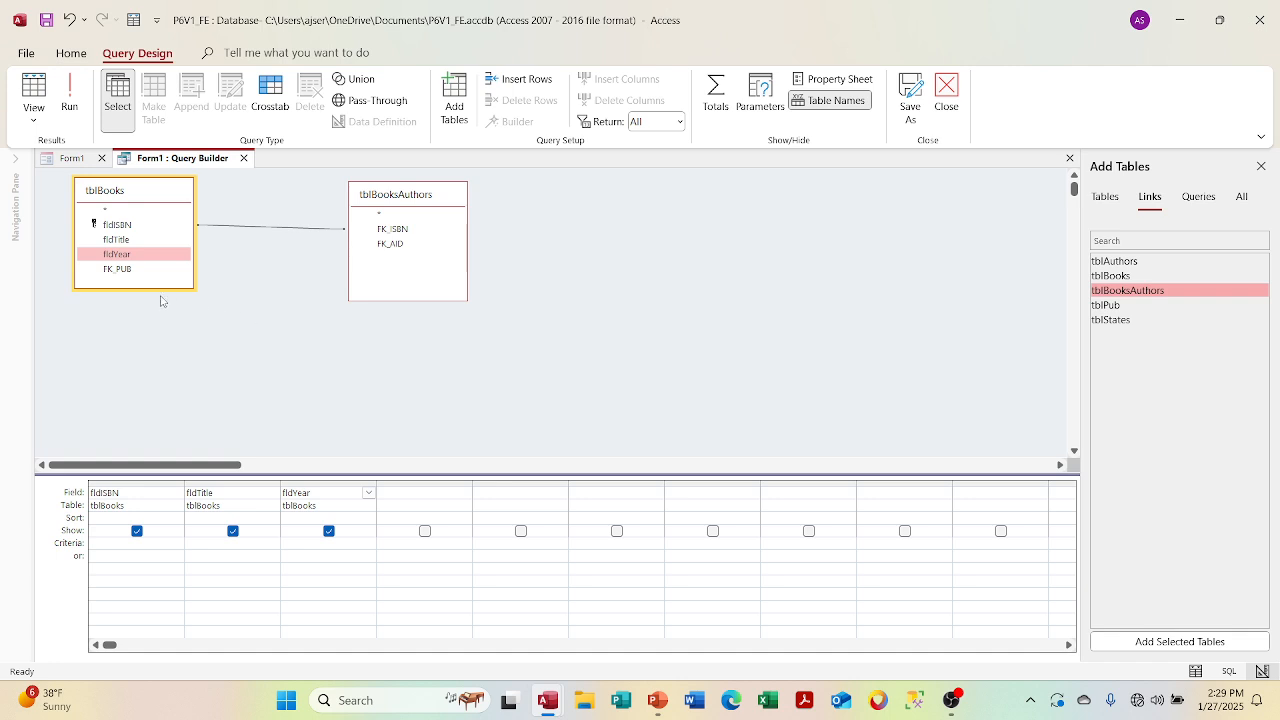
pyautogui.click(124, 271)
pyautogui.doubleClick(124, 271)
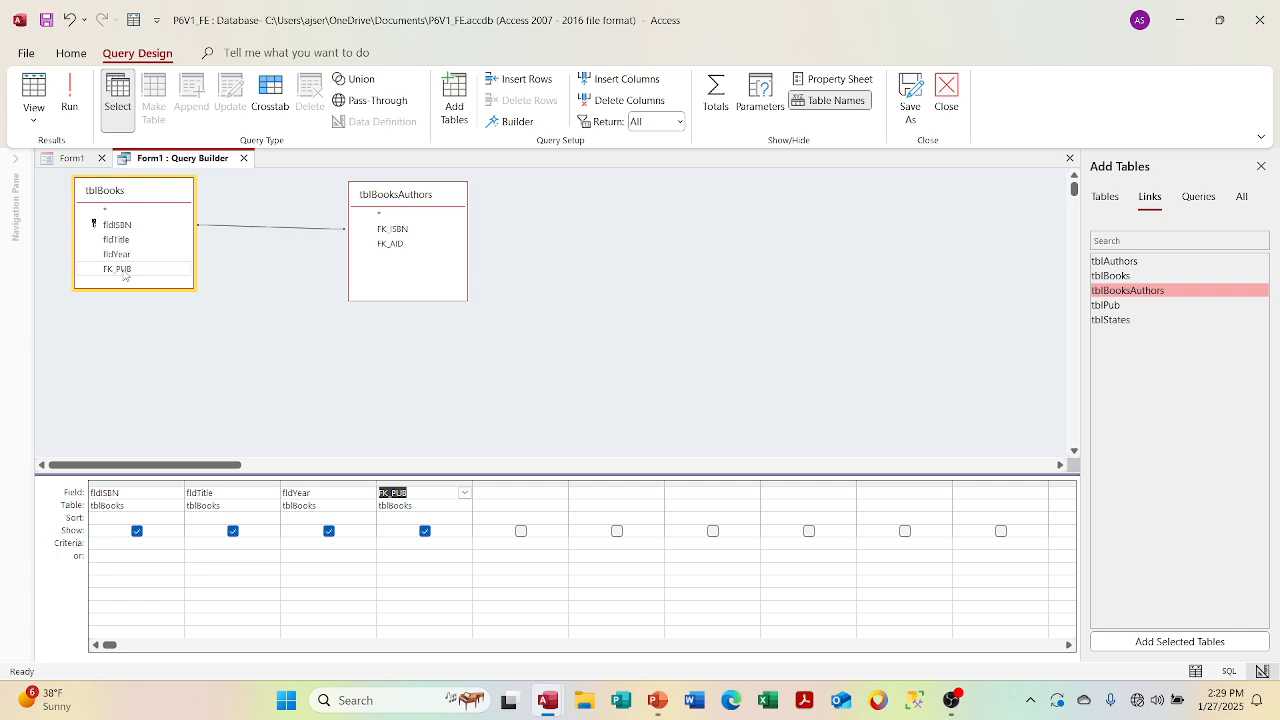
# Add FK_AID and FK_ISBN from tblBooksAuthors to the grid and move tblBooks closer to that table
pyautogui.click(391, 245)
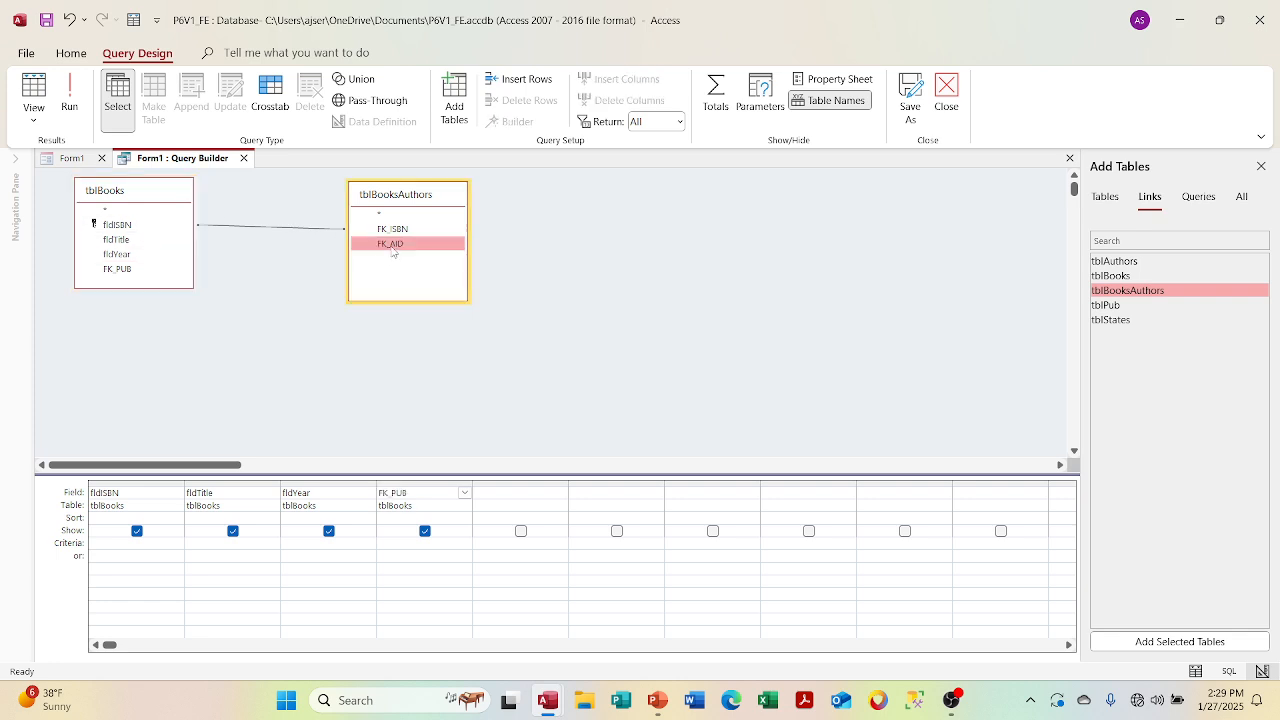
pyautogui.doubleClick(391, 246)
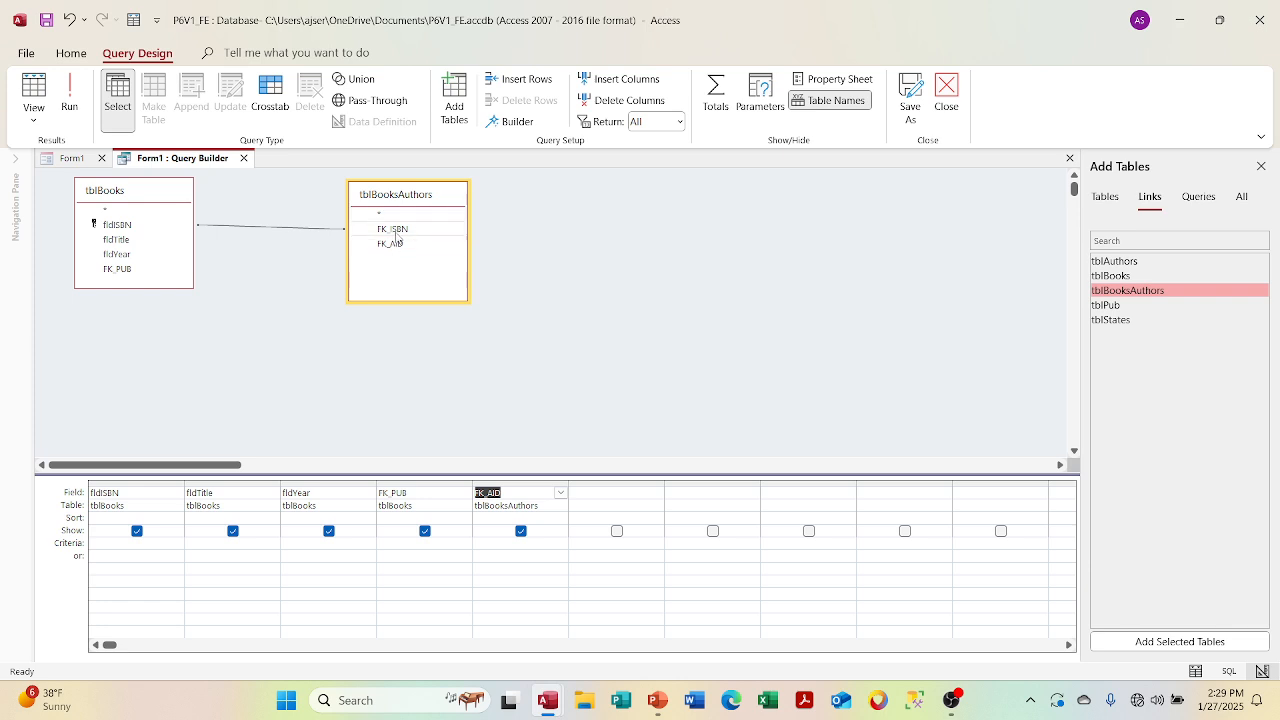
pyautogui.doubleClick(396, 234)
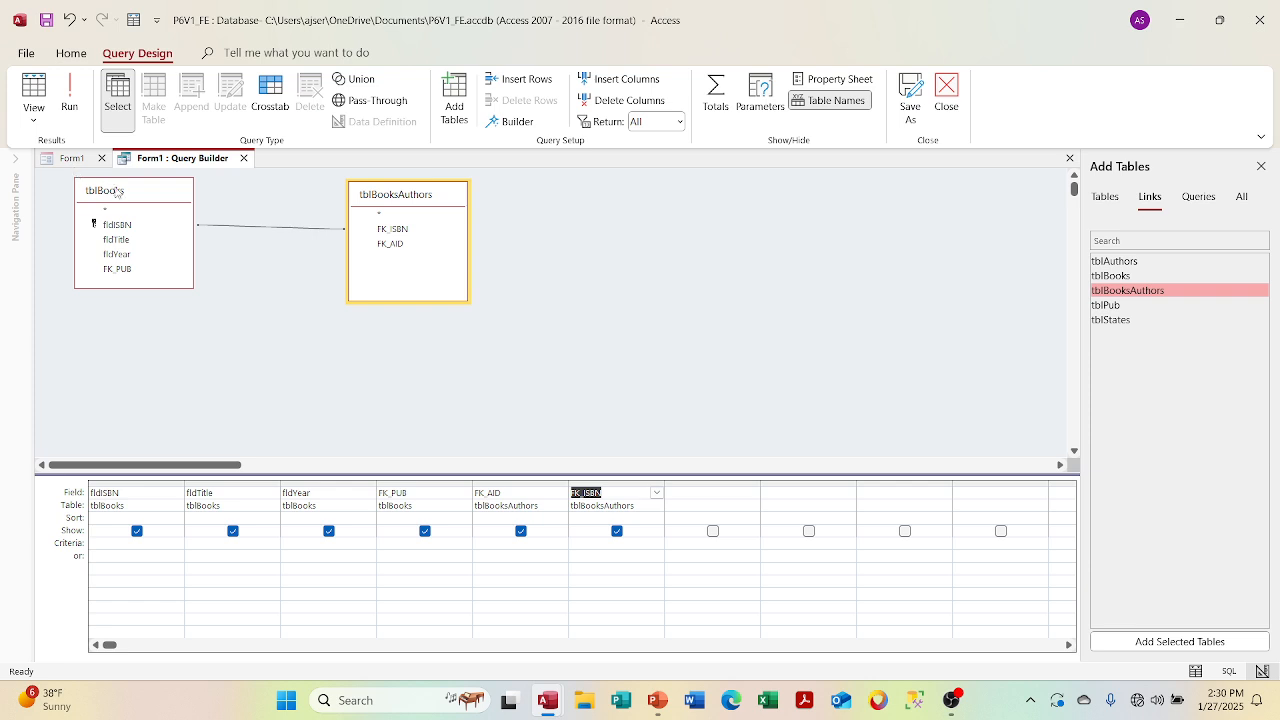
pyautogui.moveTo(119, 196); pyautogui.dragTo(184, 203)
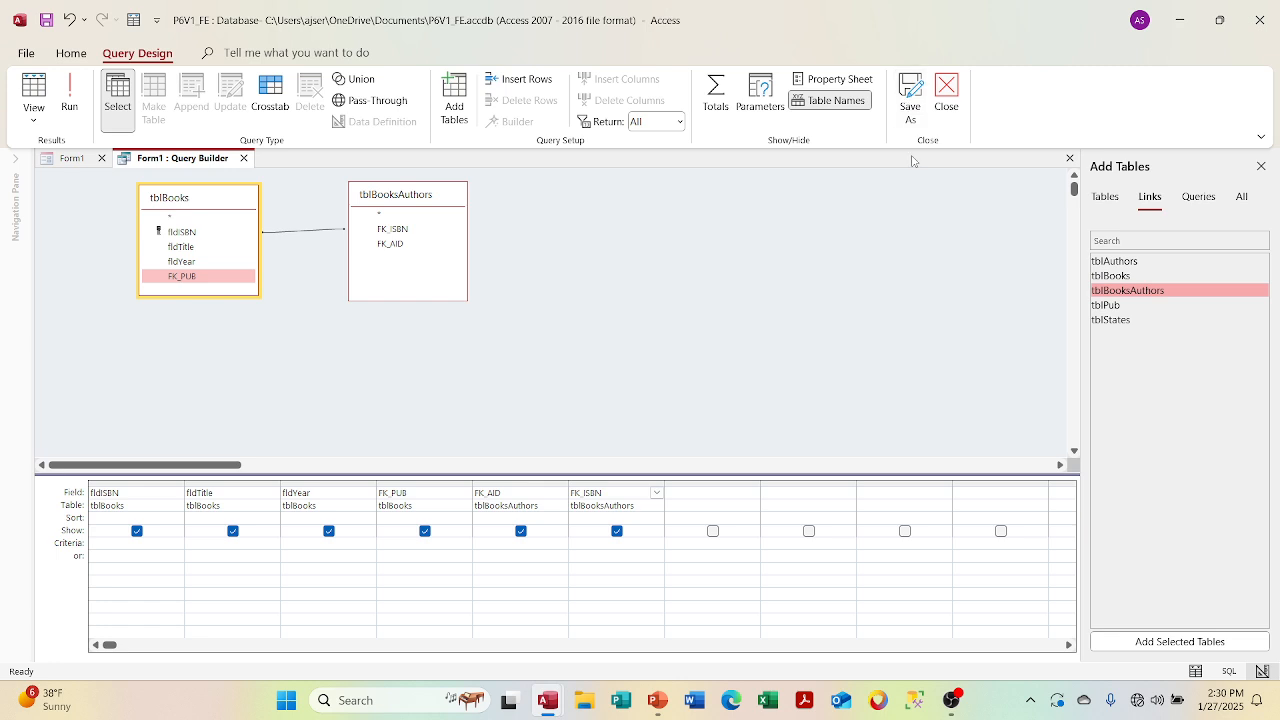
# Save the query as qryBooksDE and close the Query Builder, updating the form's record source property
pyautogui.click(909, 108)
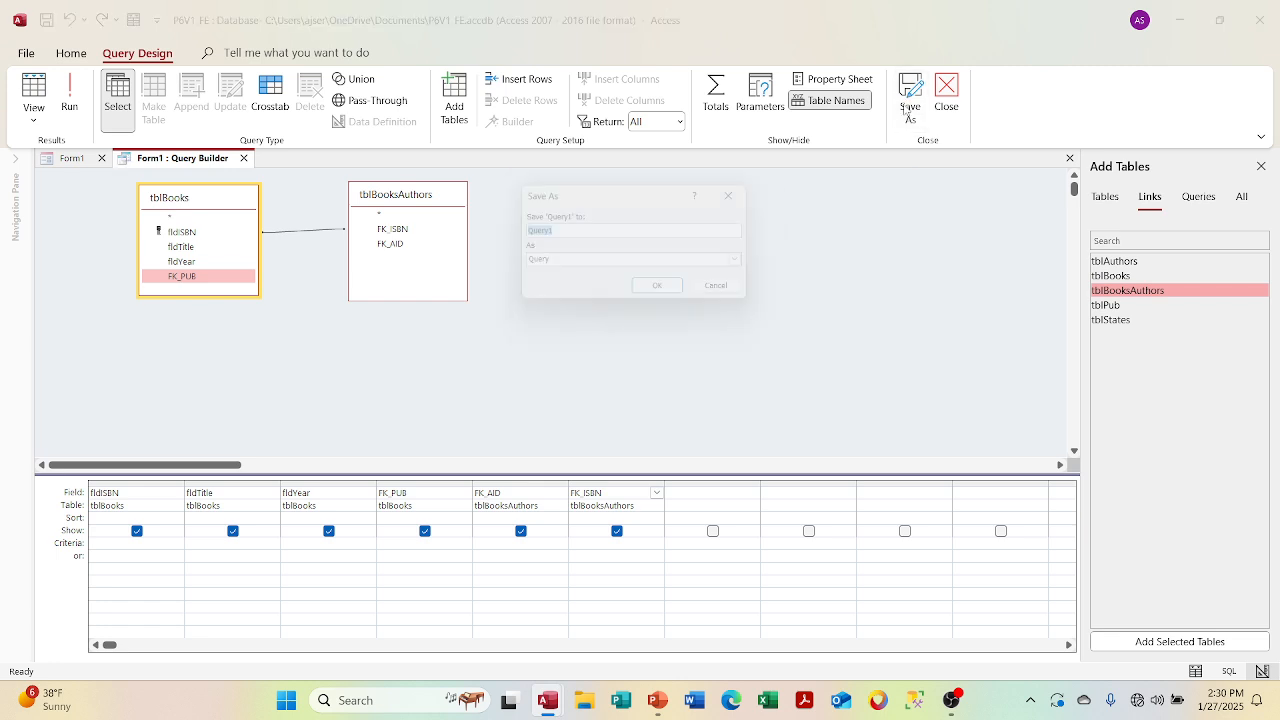
pyautogui.write('qry')
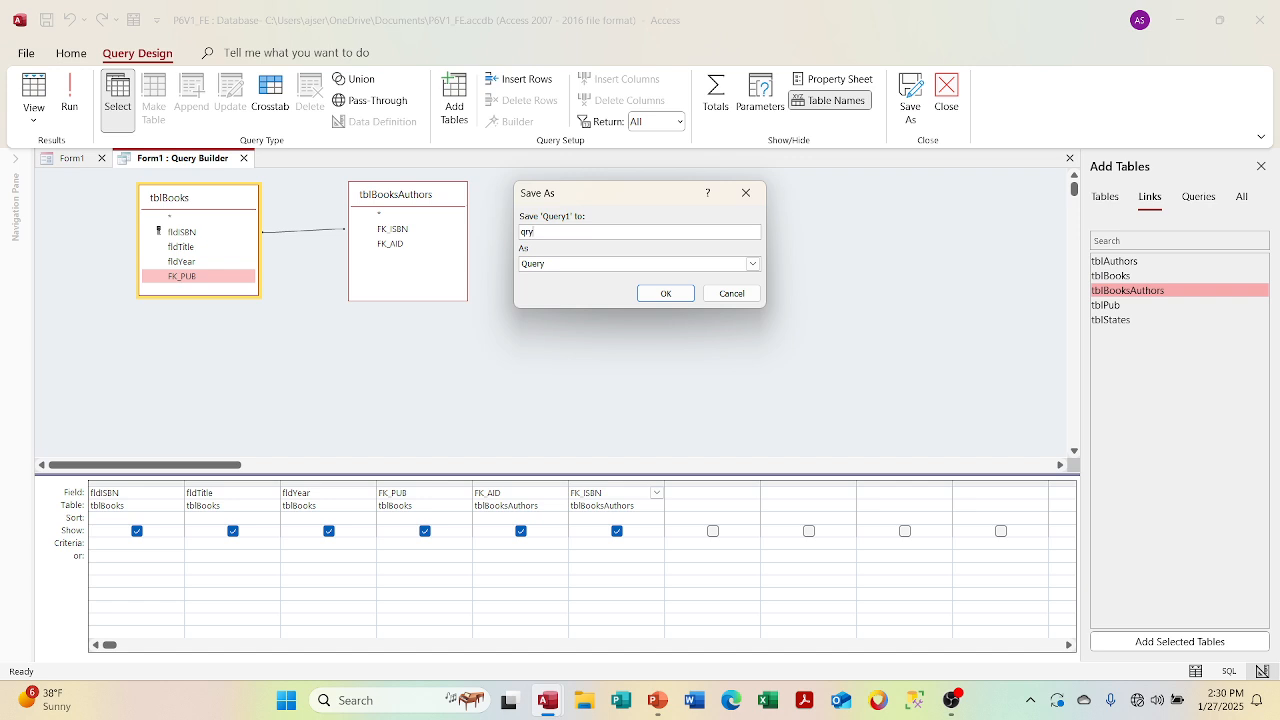
pyautogui.write('BooksDE')
pyautogui.click(665, 293)
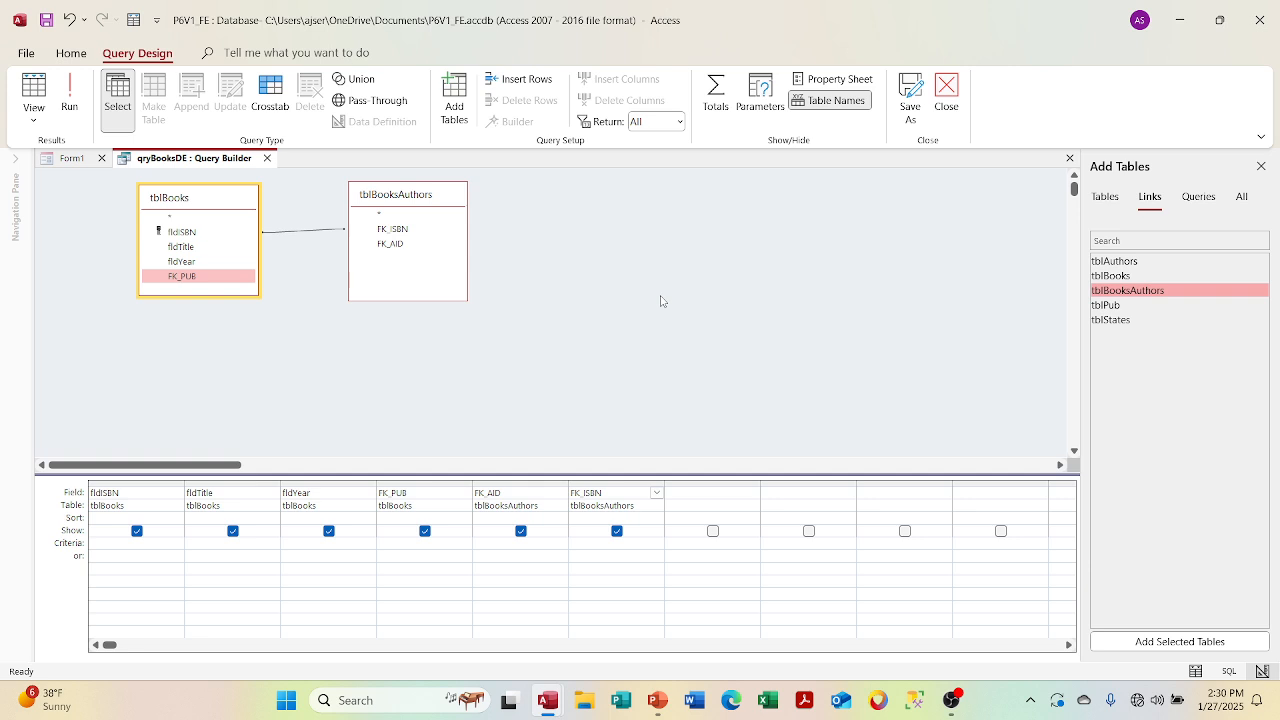
pyautogui.click(267, 160)
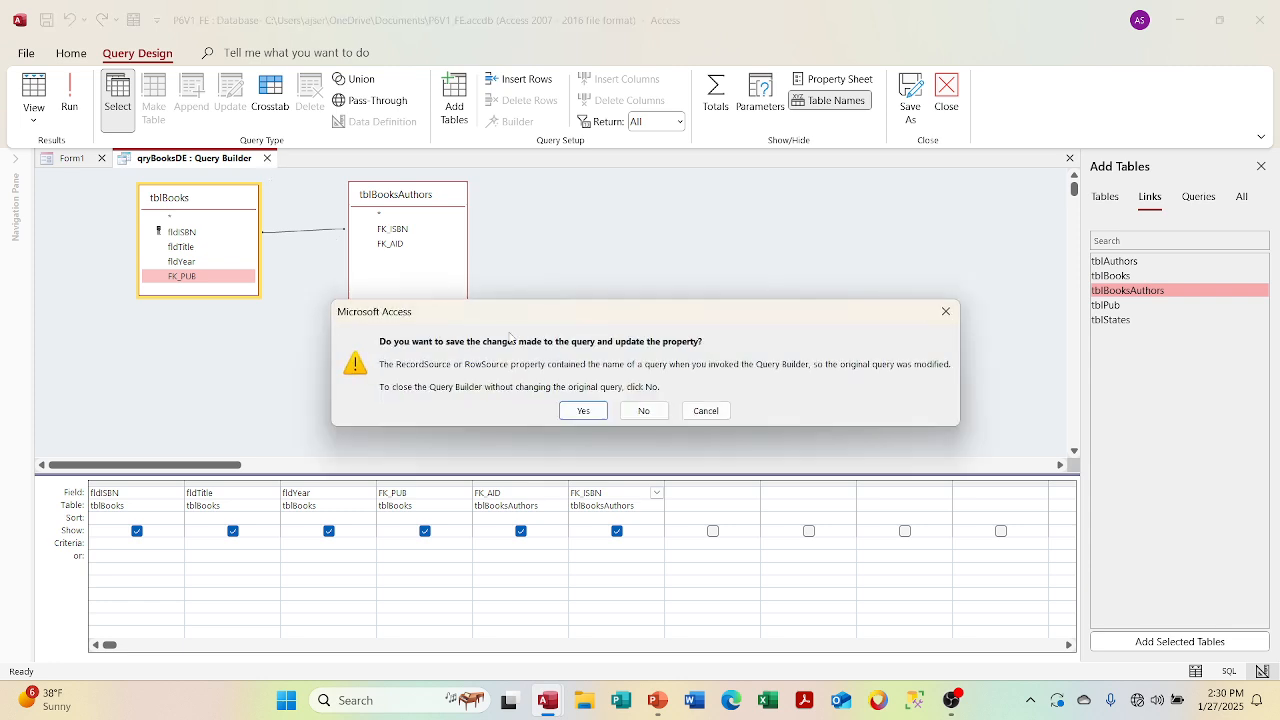
pyautogui.click(583, 410)
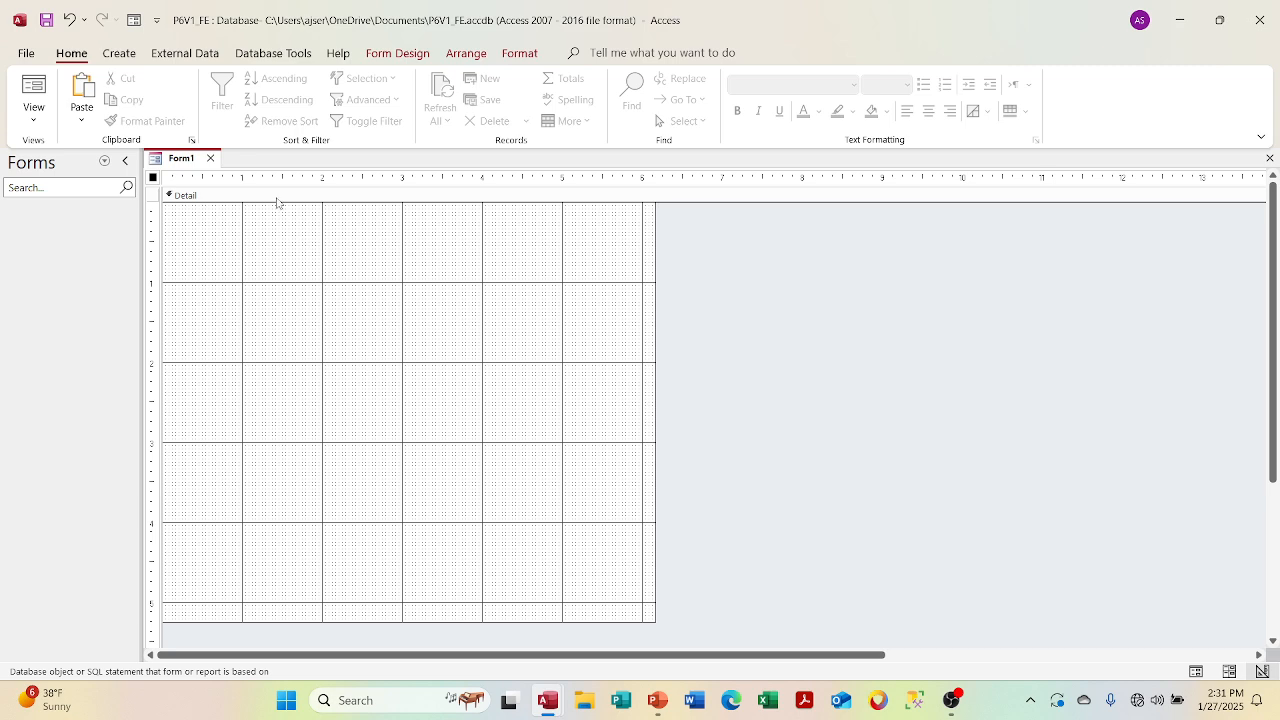
# Add a label about 3.5 inches wide near the top of the form's Detail section reading "Books Data Entry"
pyautogui.click(397, 53)
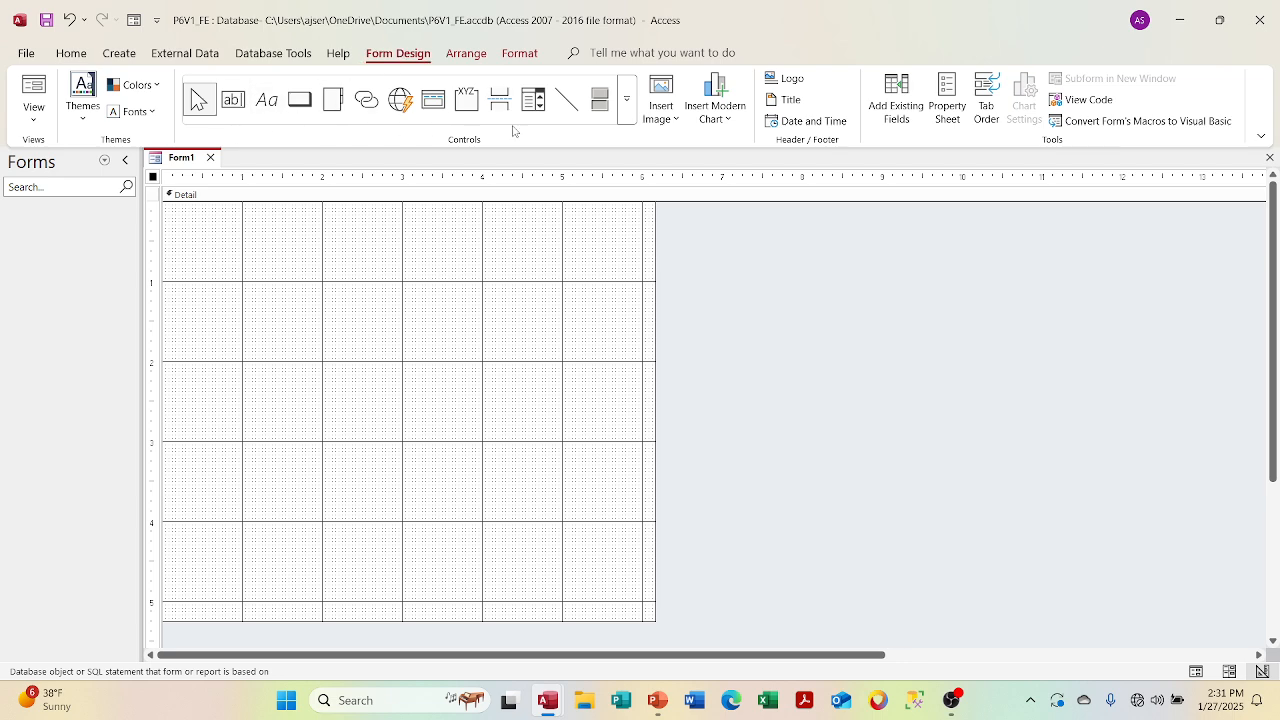
pyautogui.click(626, 100)
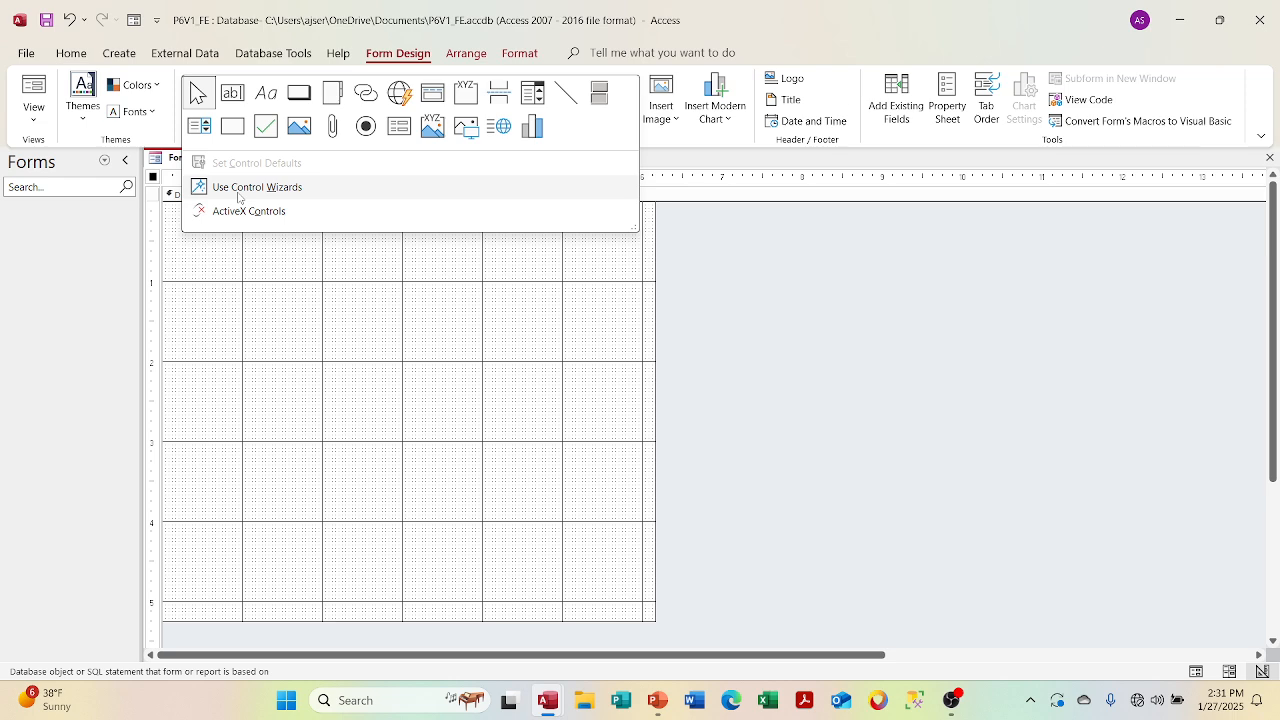
pyautogui.click(264, 100)
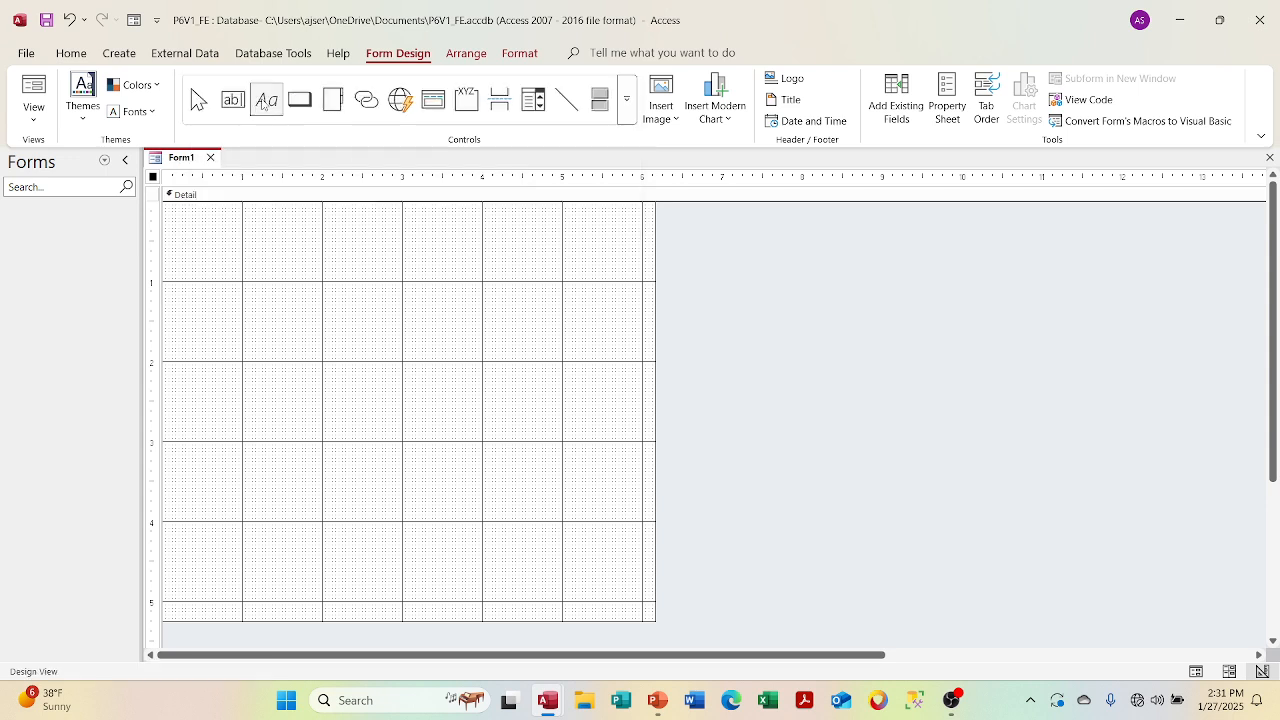
pyautogui.moveTo(243, 227); pyautogui.dragTo(520, 269)
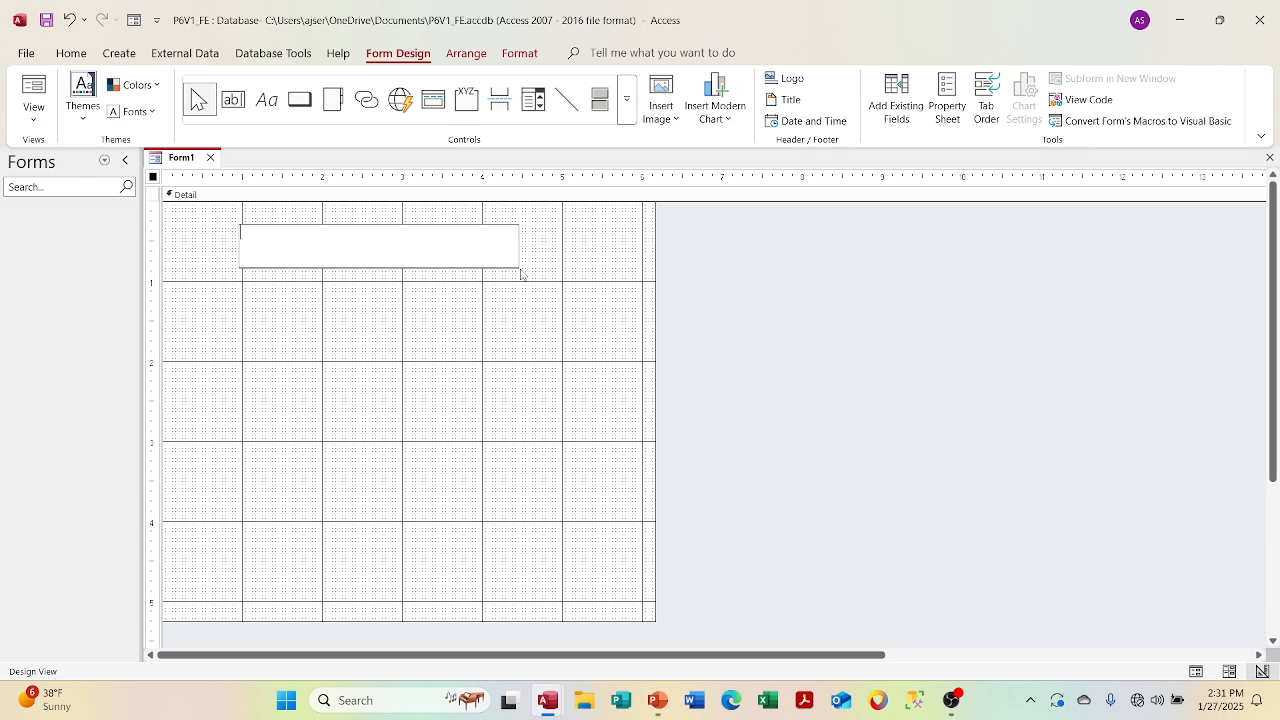
pyautogui.write('Books Data Entry')
pyautogui.click(465, 302)
pyautogui.click(420, 244)
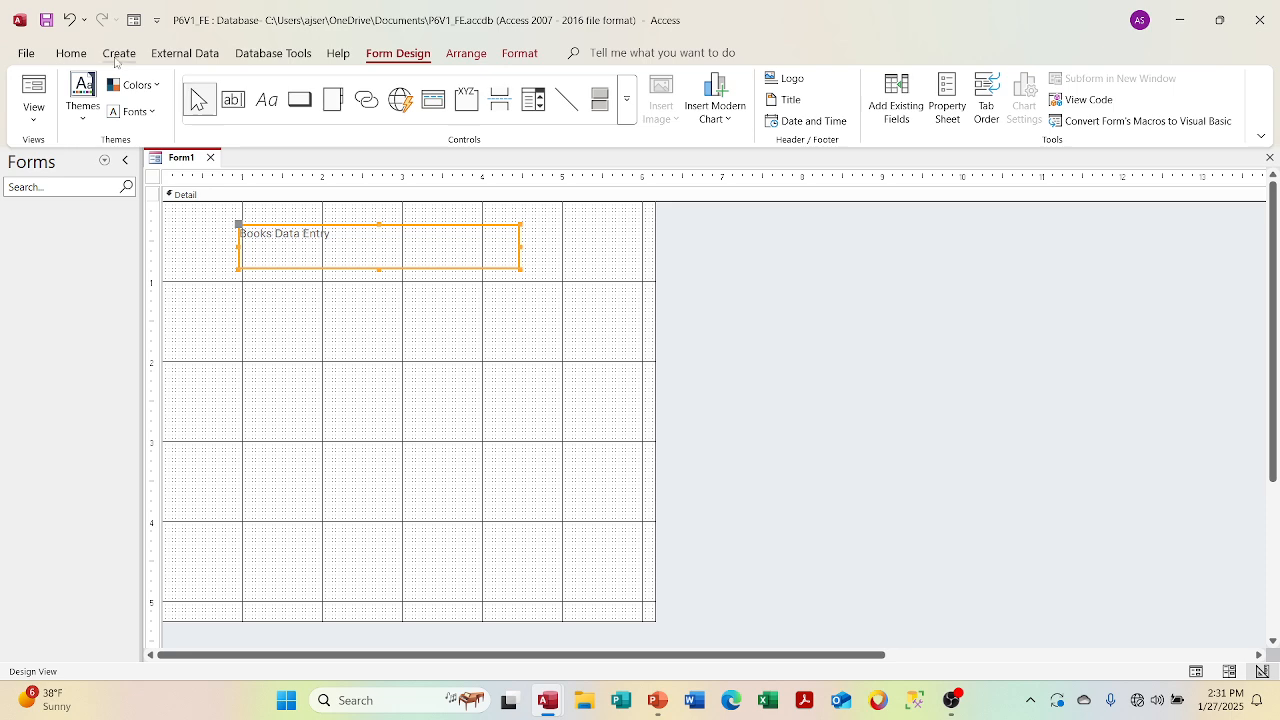
# Center the "Books Data Entry" label text and set its font size to 20
pyautogui.click(75, 55)
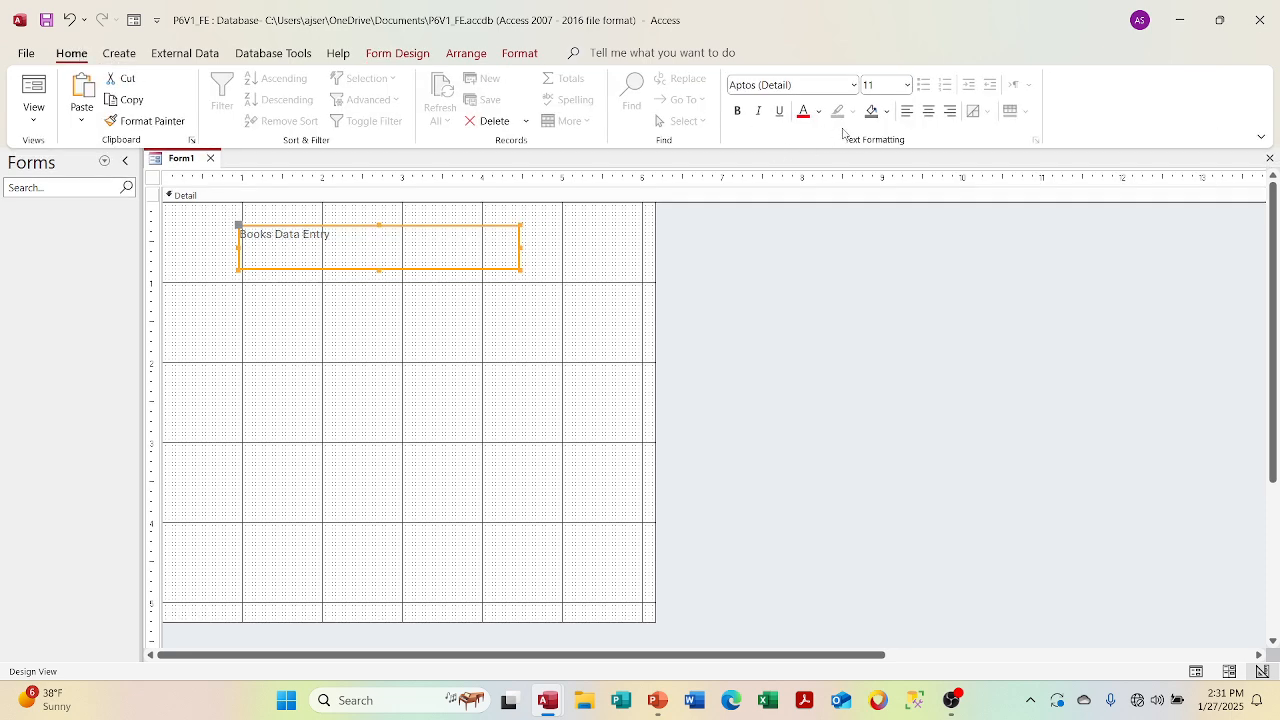
pyautogui.click(929, 113)
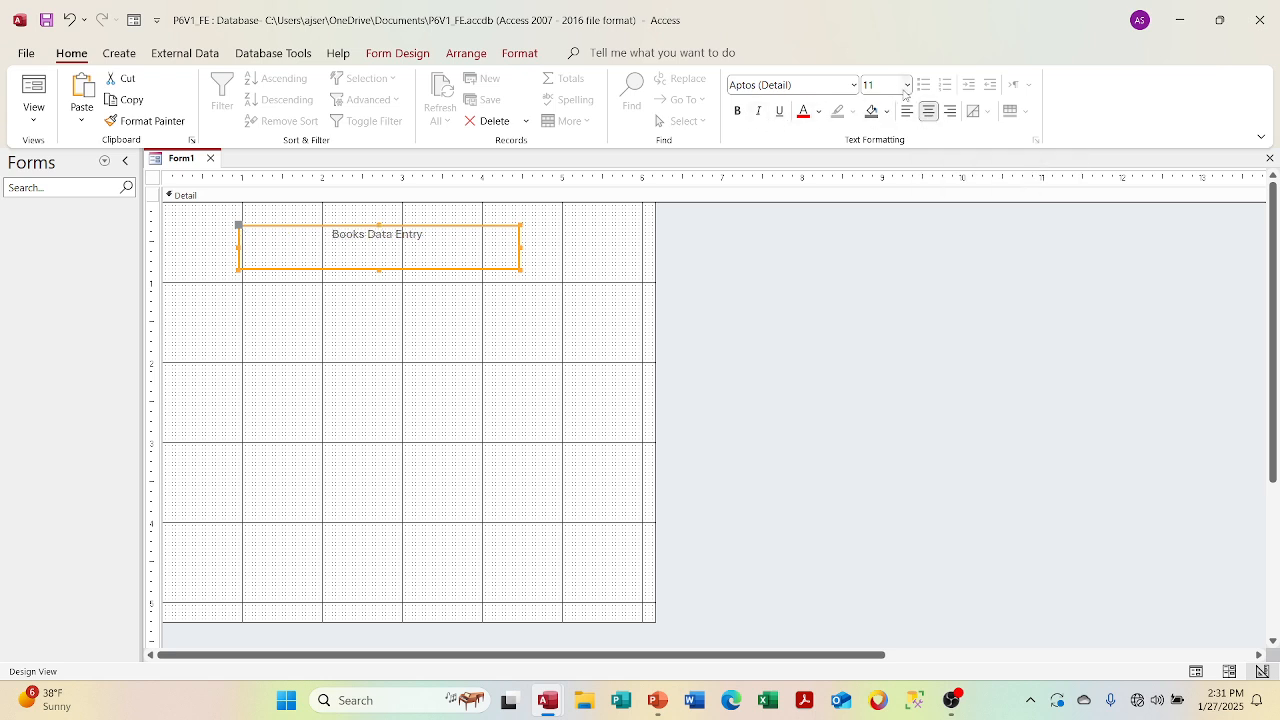
pyautogui.click(906, 87)
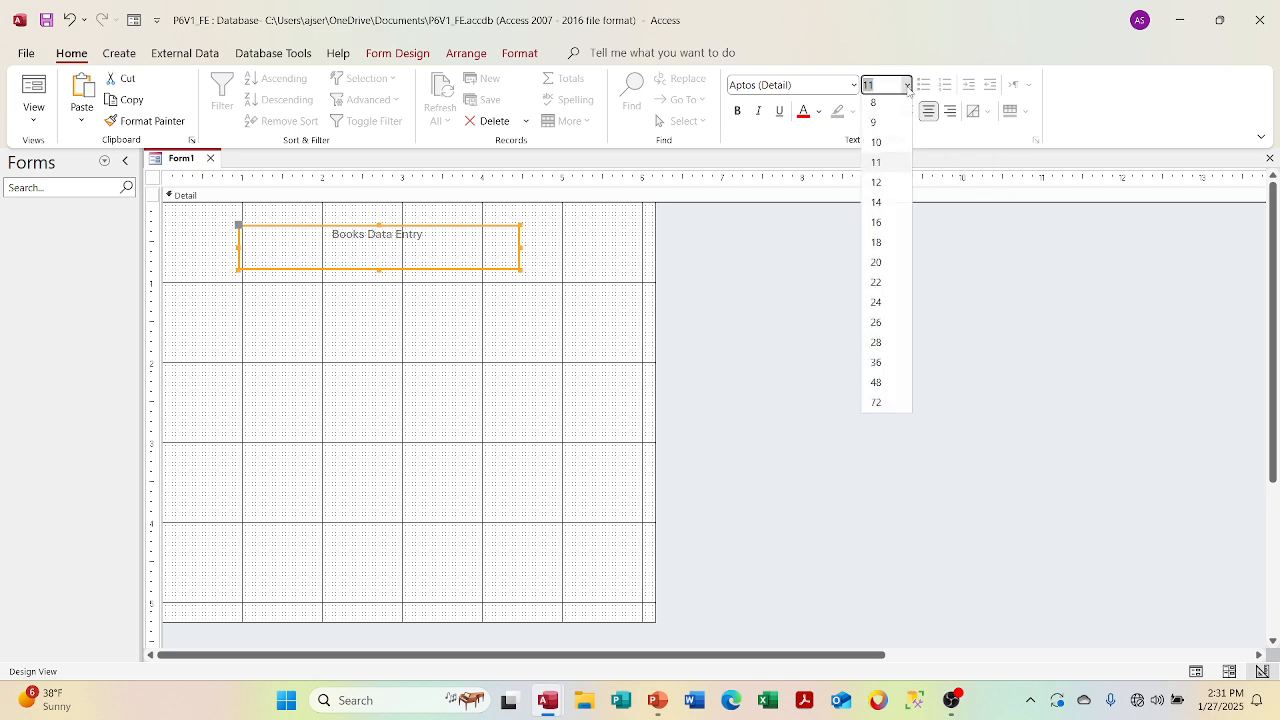
pyautogui.click(876, 267)
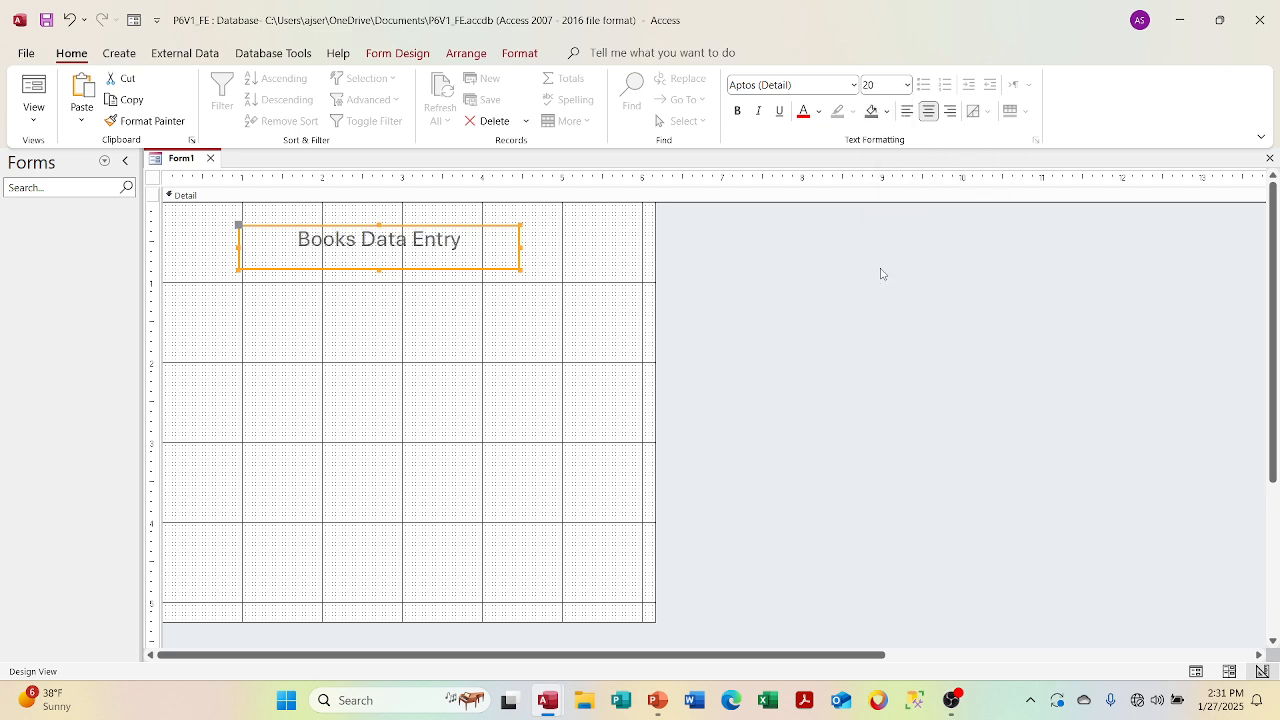
# Reduce the title label's height to fit its text and make the text bold
pyautogui.click(377, 265)
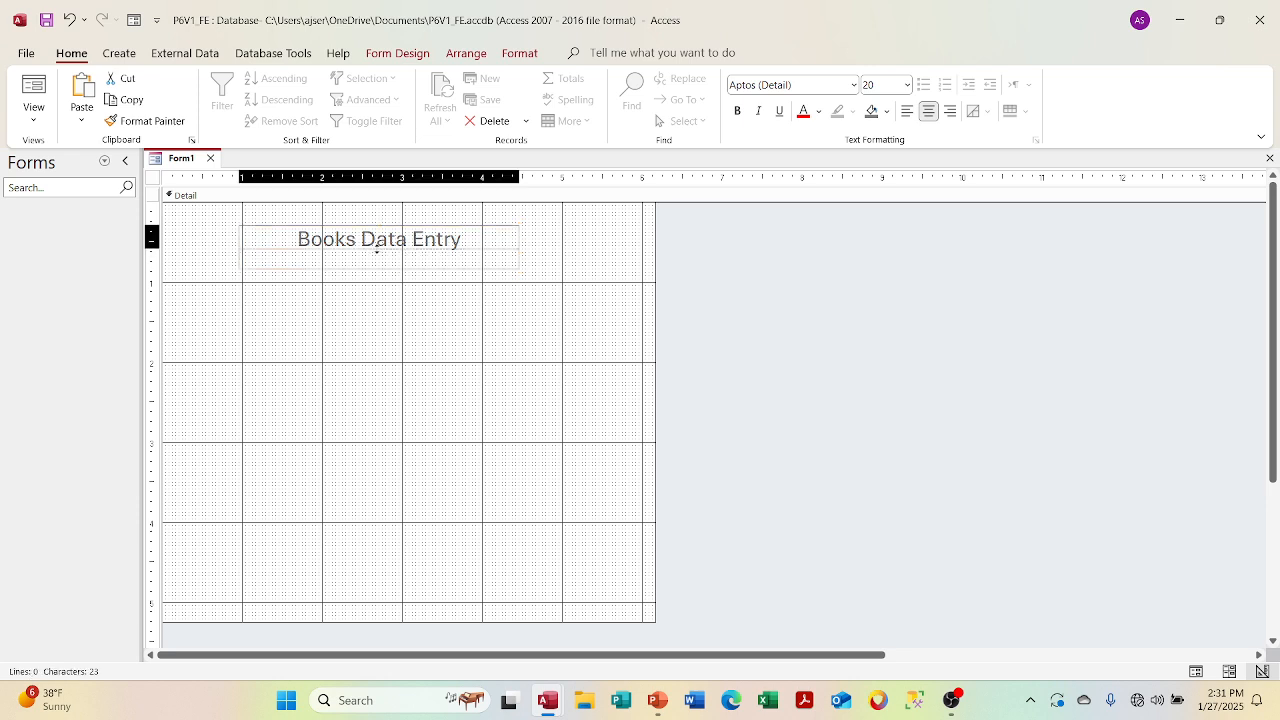
pyautogui.click(377, 252)
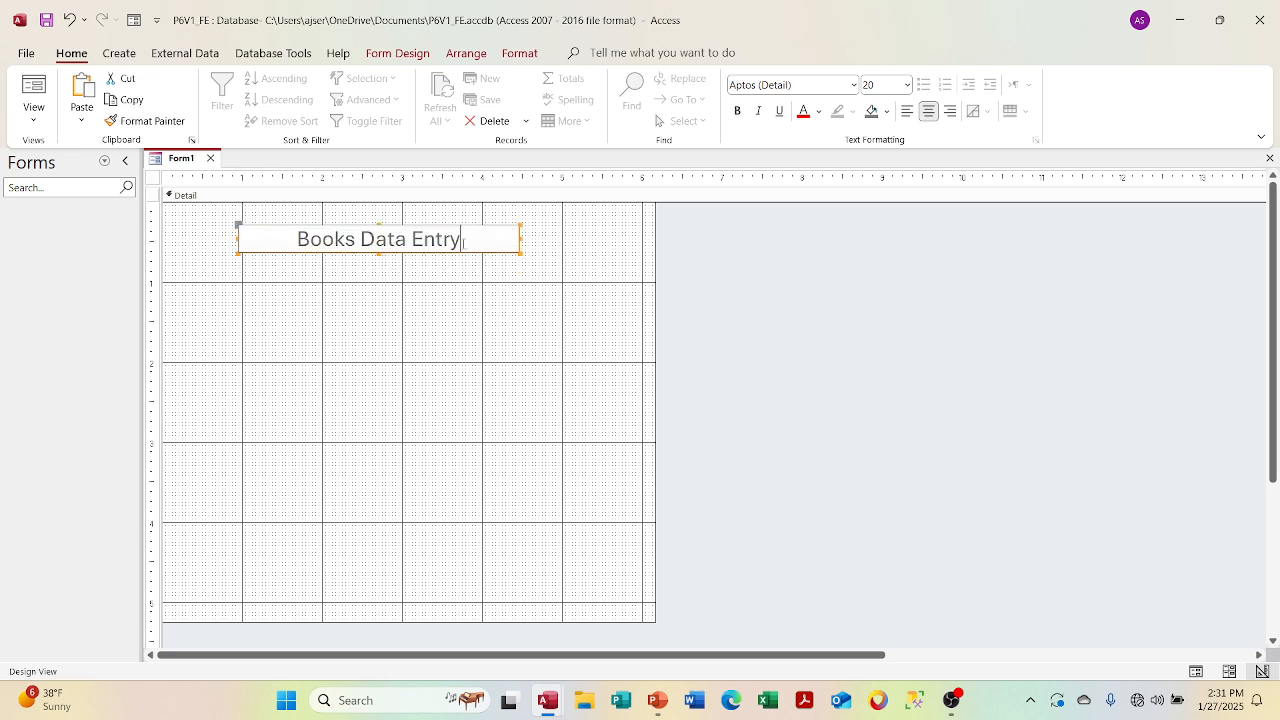
pyautogui.moveTo(463, 243); pyautogui.dragTo(291, 238)
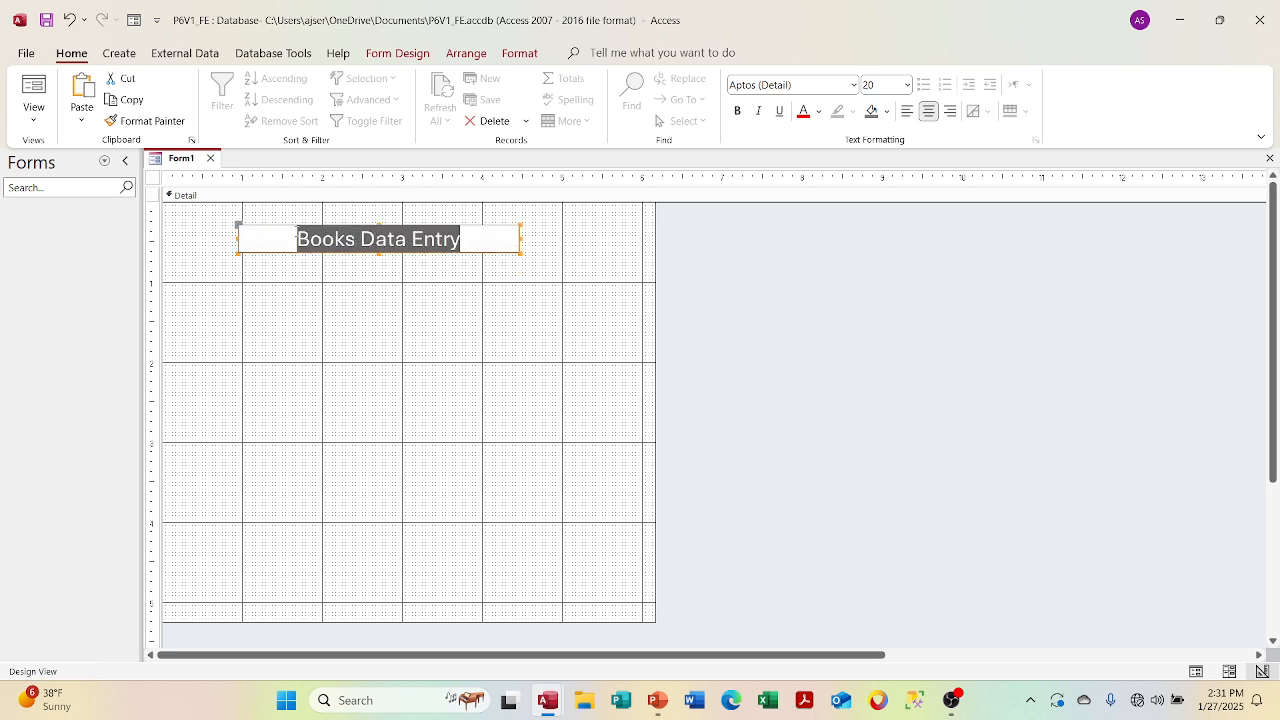
pyautogui.click(737, 113)
# Try italic and underline formatting on the title label, turning each one off again
pyautogui.click(759, 113)
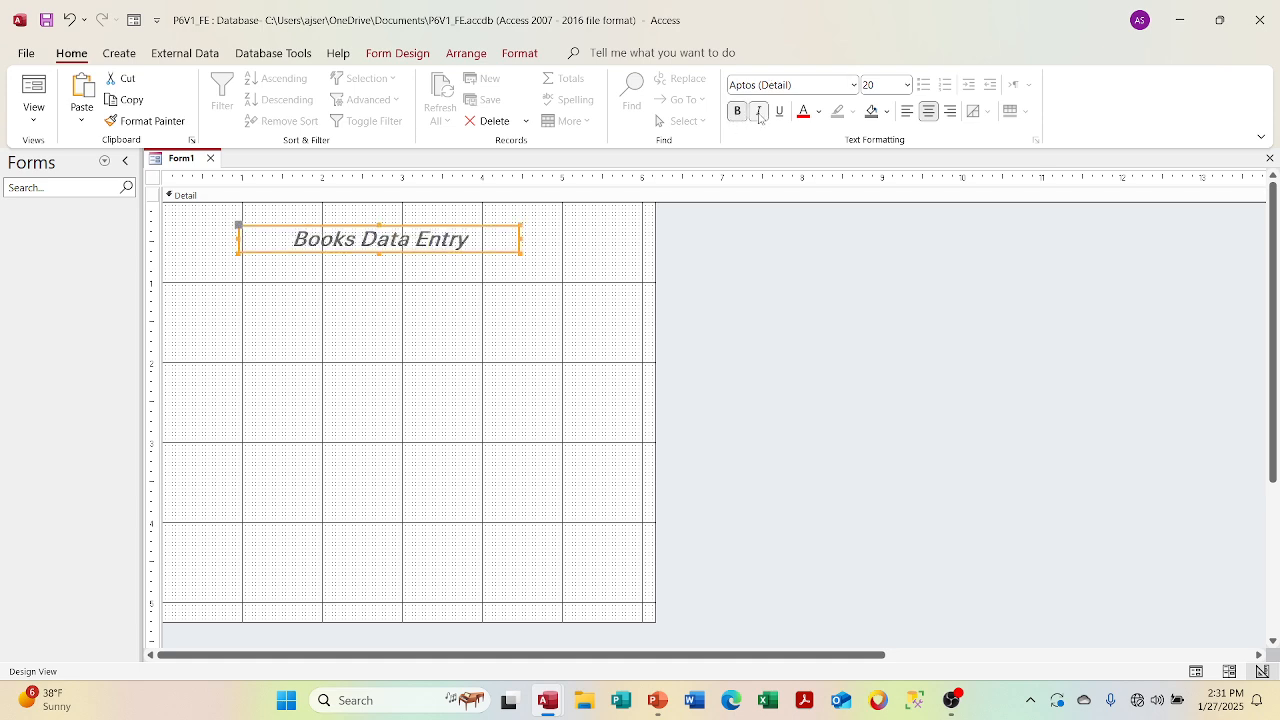
pyautogui.click(759, 113)
pyautogui.click(779, 112)
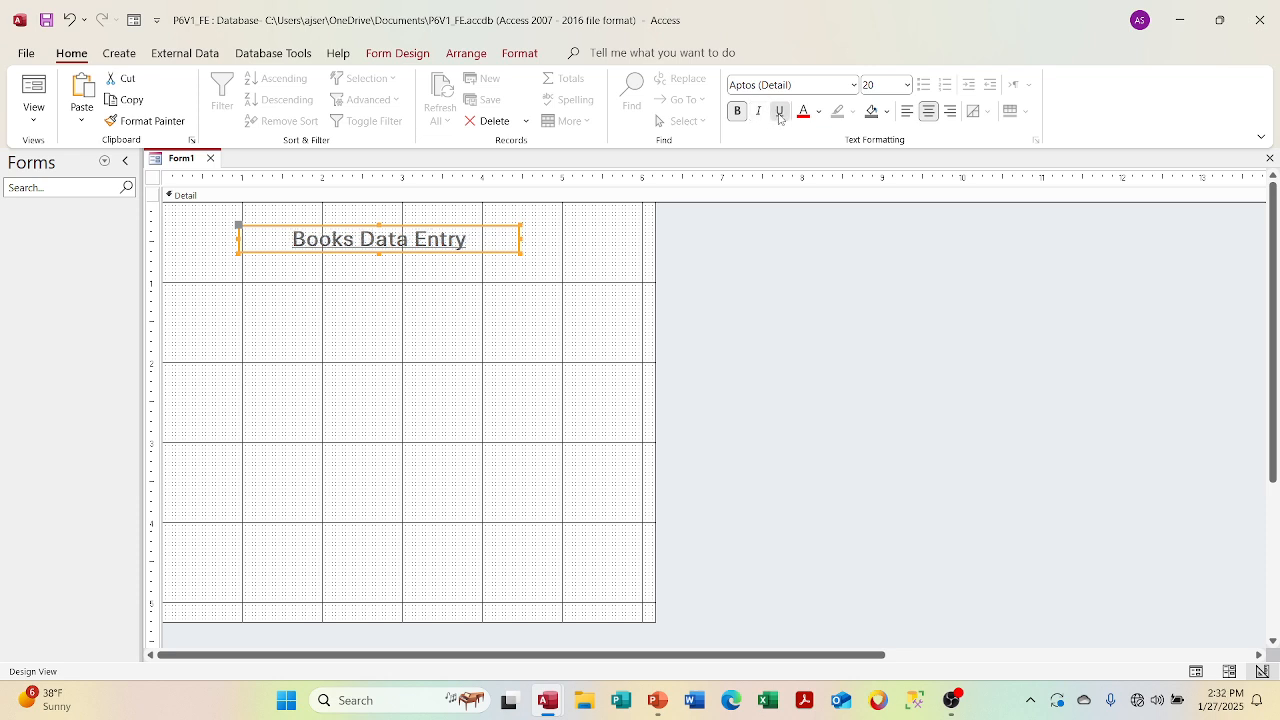
pyautogui.click(779, 114)
# Set the title label's font color to the dark blue standard color and deselect the label
pyautogui.click(819, 112)
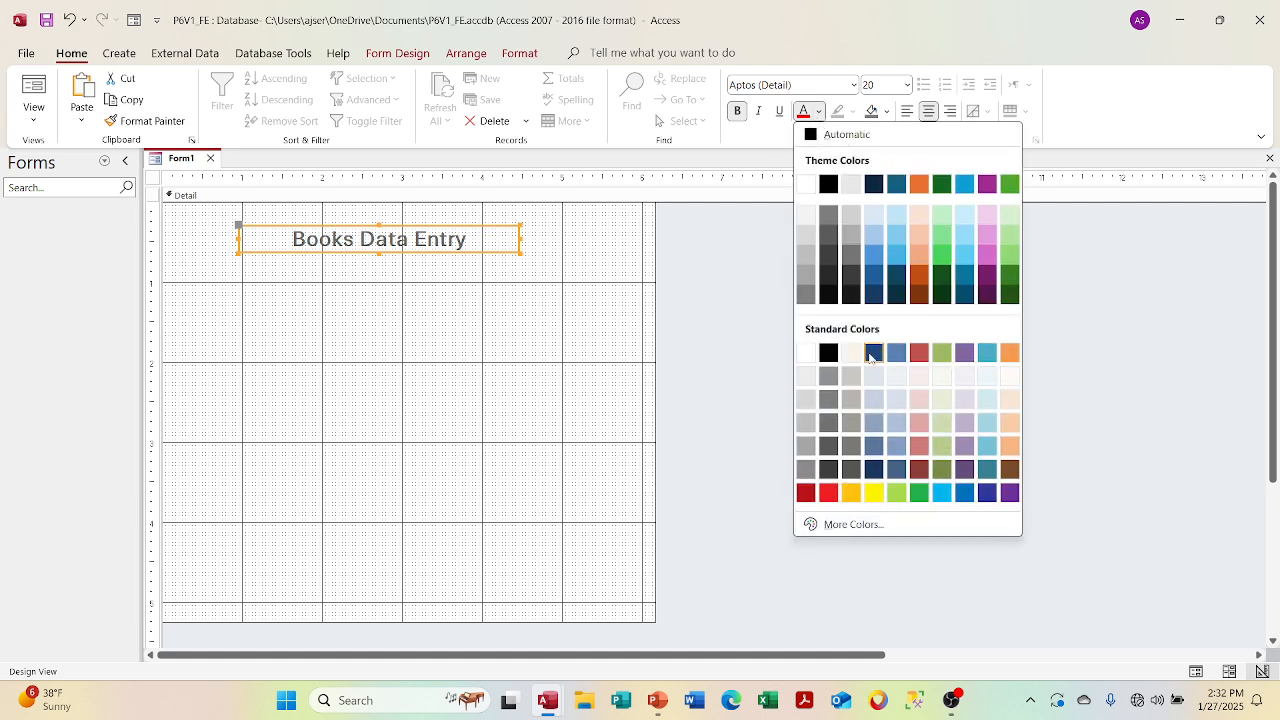
pyautogui.click(985, 493)
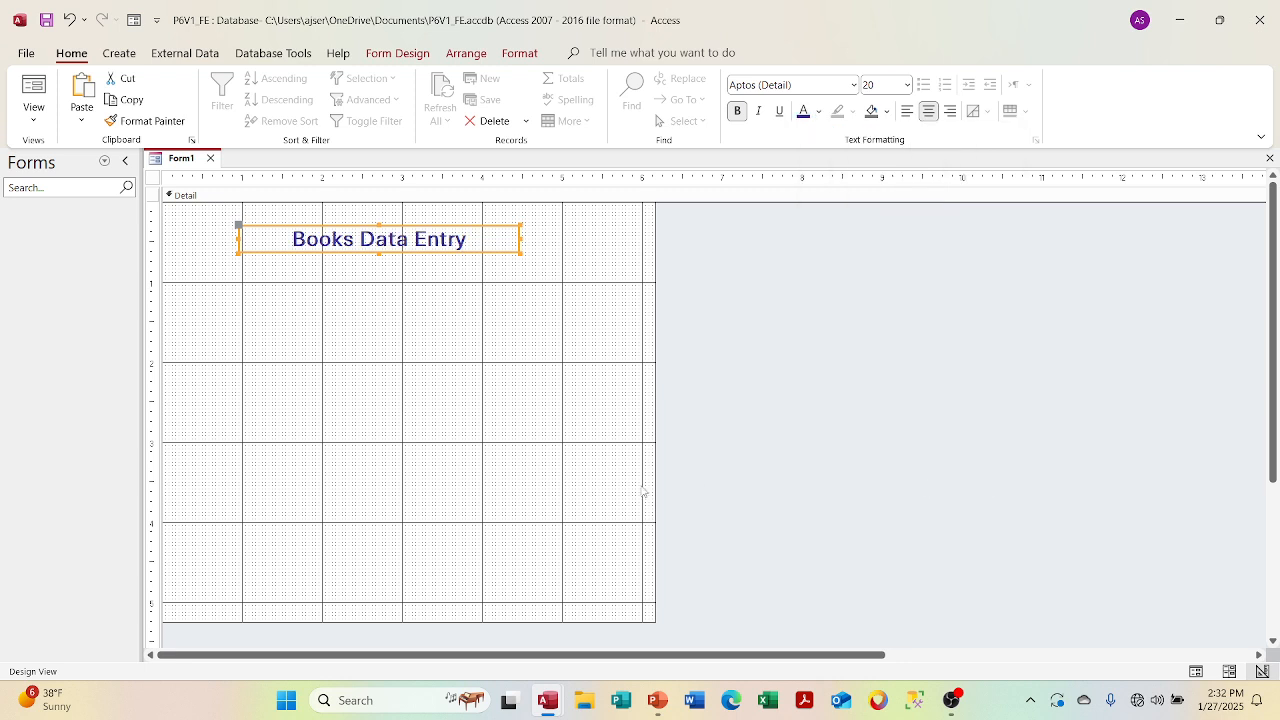
pyautogui.click(472, 453)
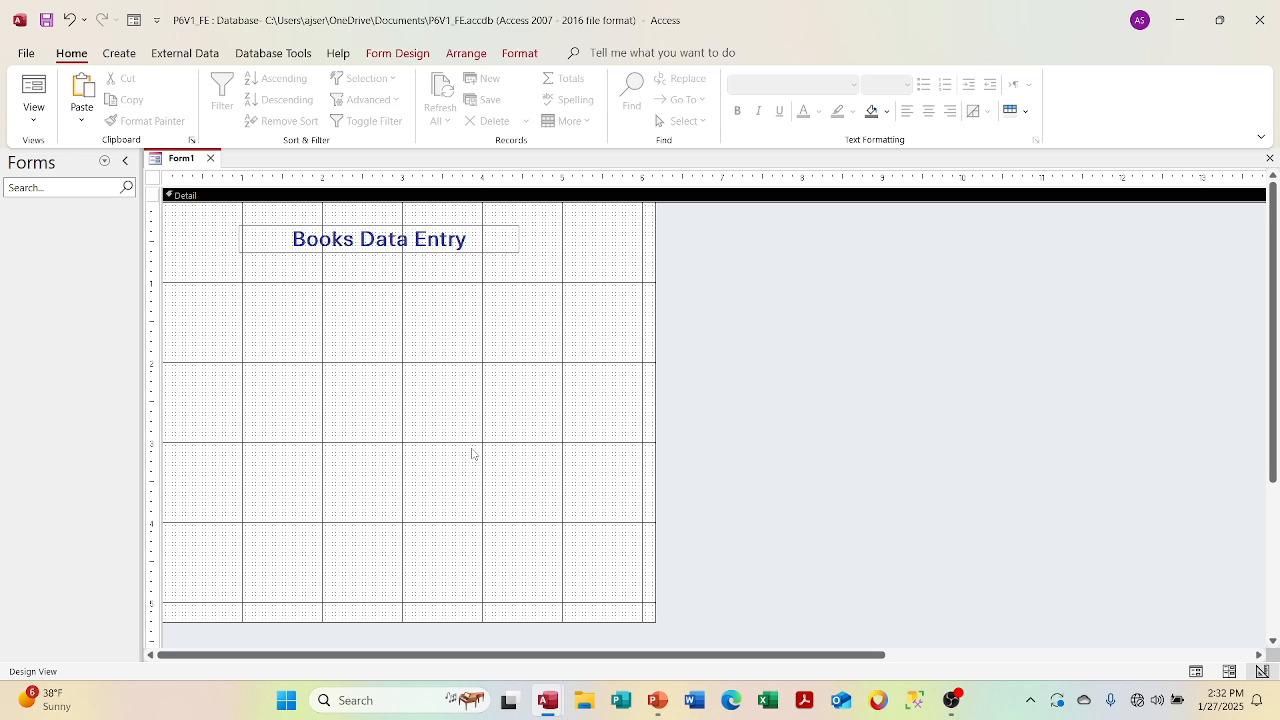
# Name the "Books Data Entry" title label lblDEMain in its properties
pyautogui.click(490, 228)
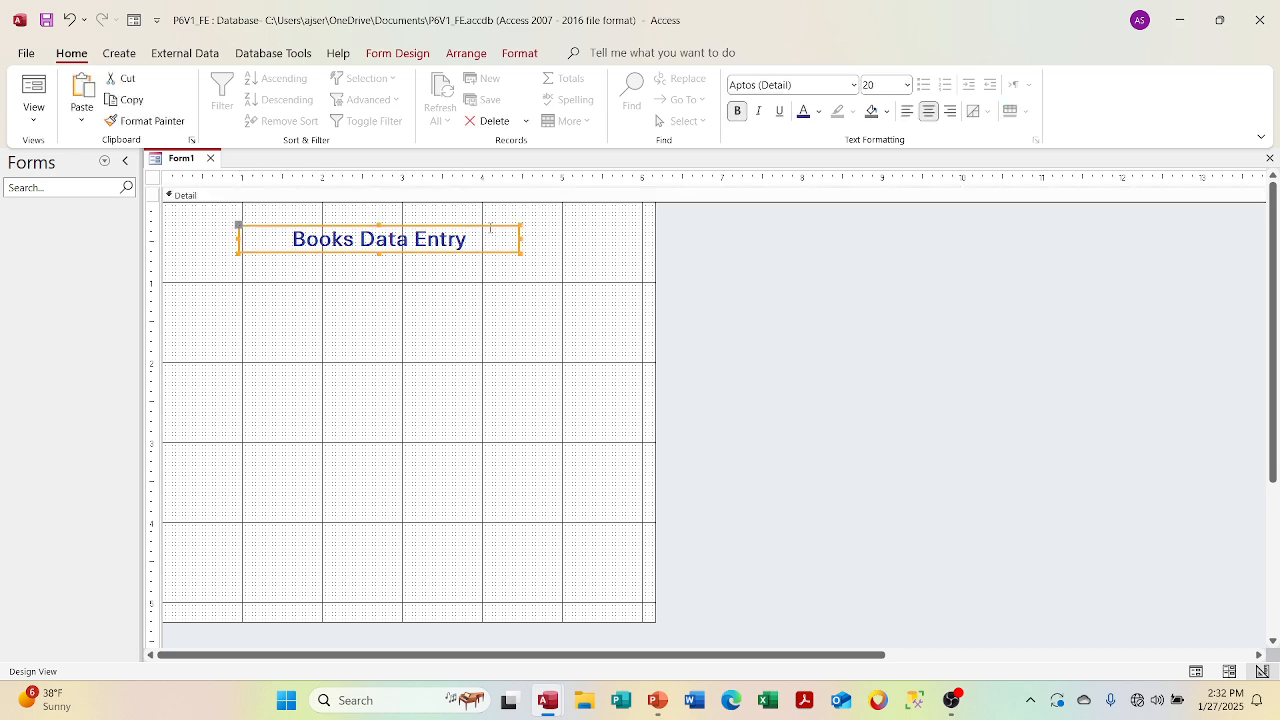
pyautogui.rightClick(490, 229)
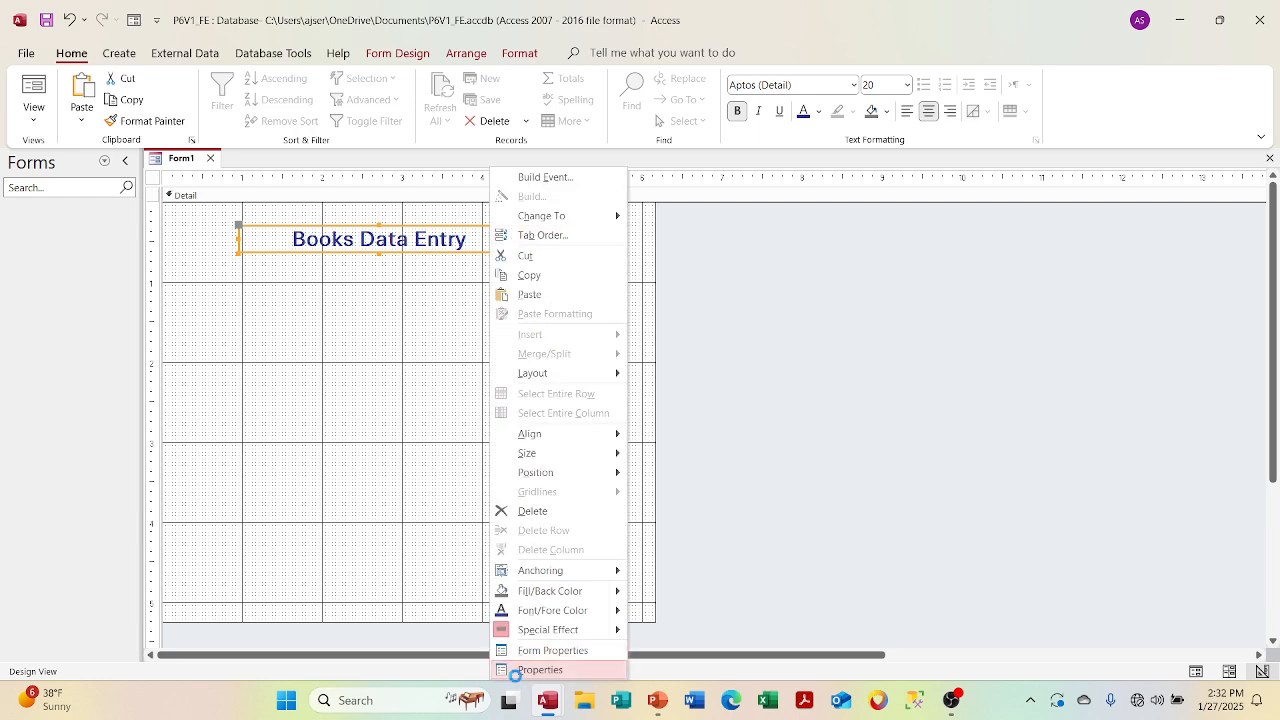
pyautogui.click(516, 672)
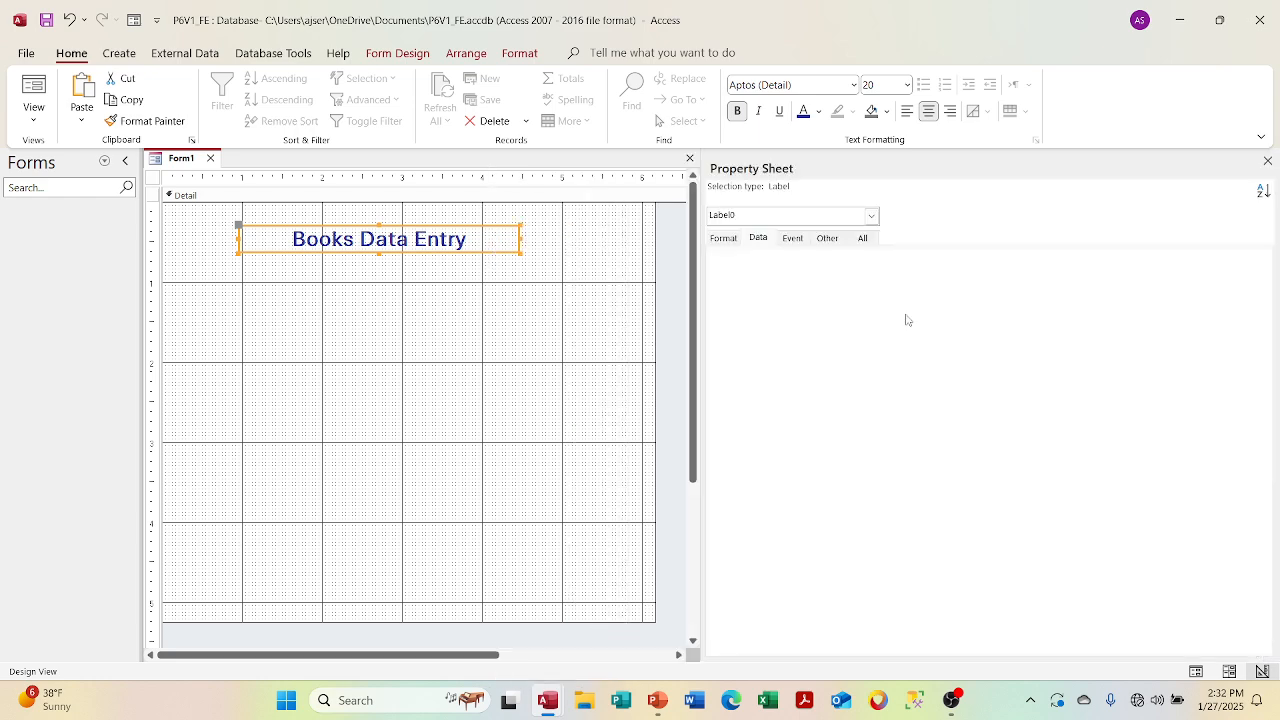
pyautogui.click(869, 241)
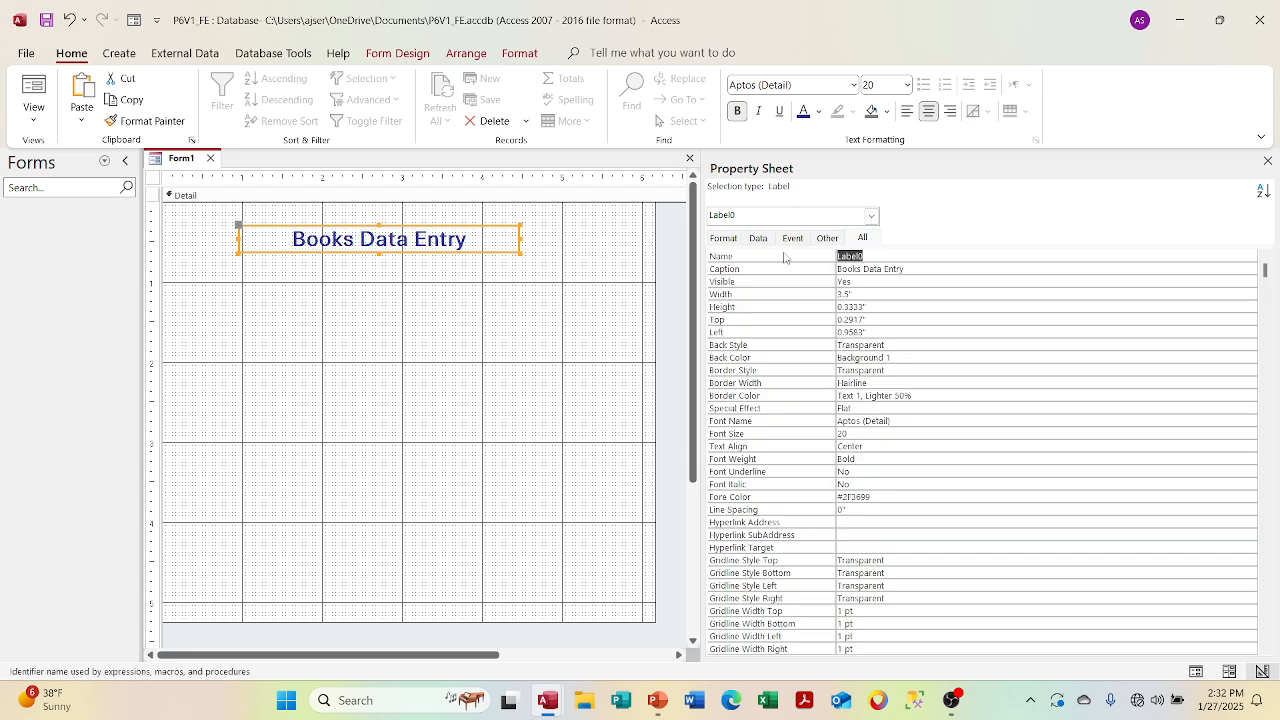
pyautogui.write('lblDEMain')
pyautogui.click(988, 279)
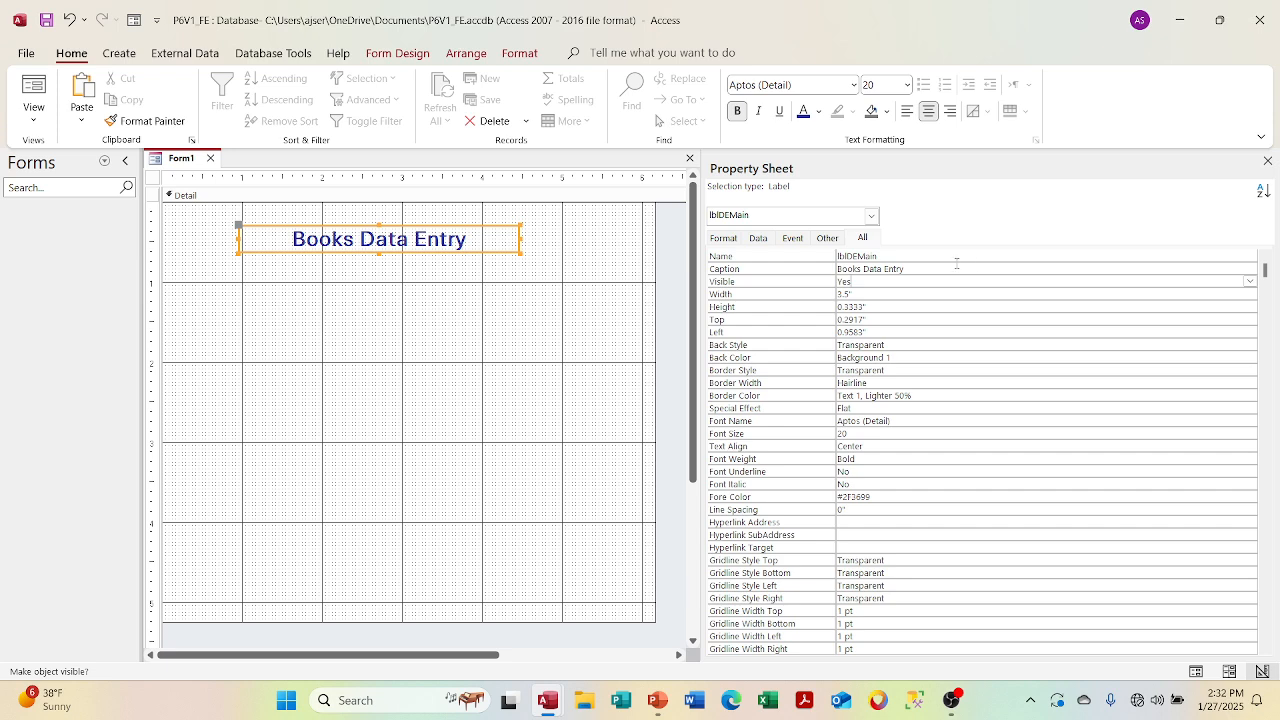
# Set the title label's back style to Normal
pyautogui.rightClick(533, 332)
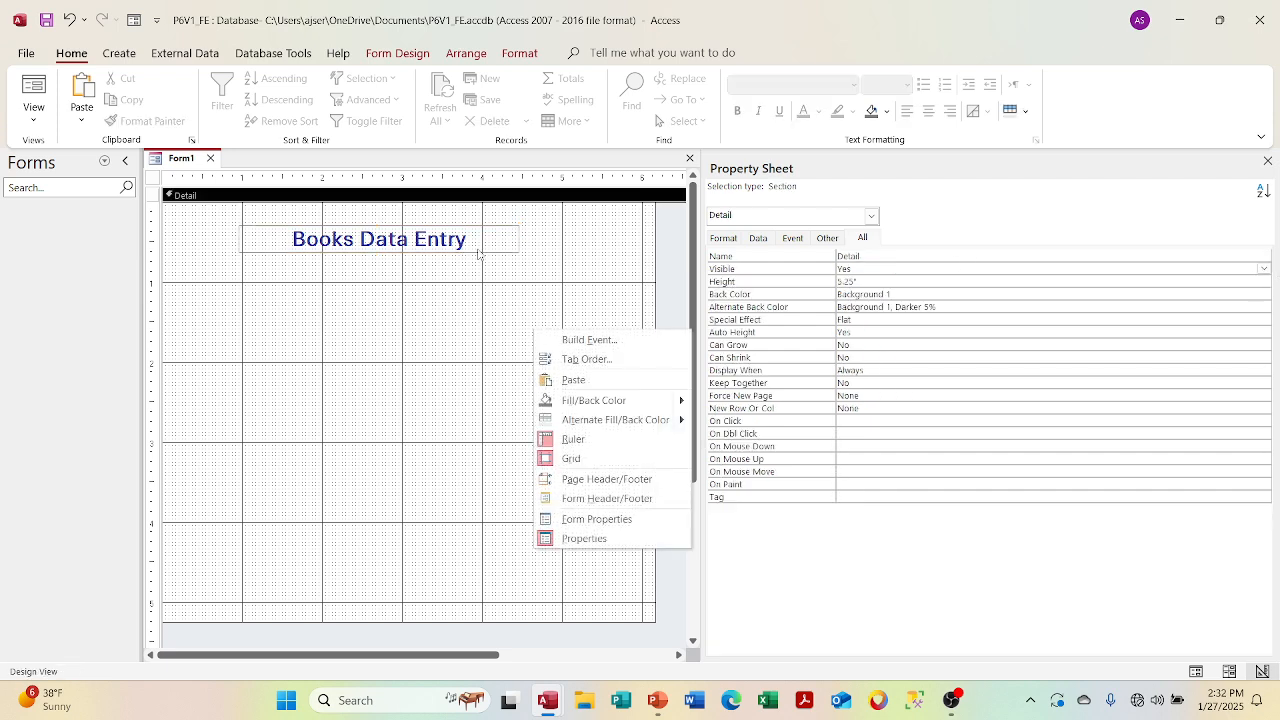
pyautogui.click(478, 250)
pyautogui.click(448, 328)
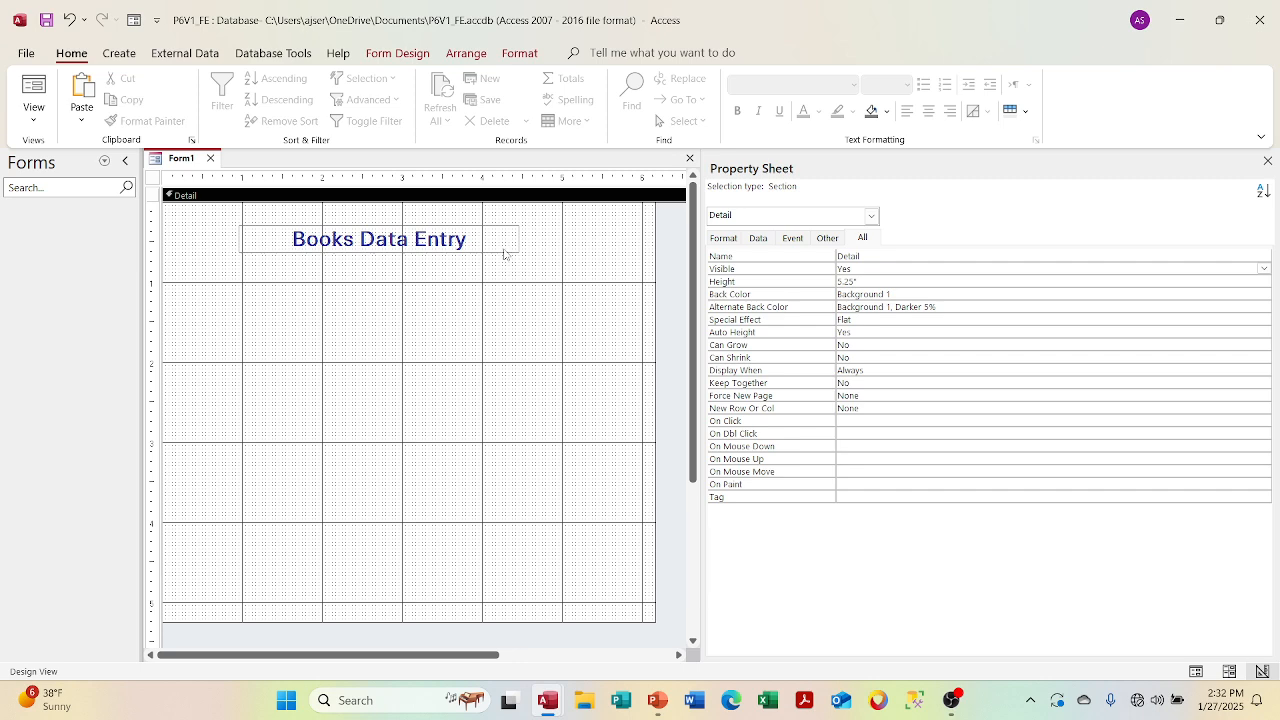
pyautogui.click(503, 254)
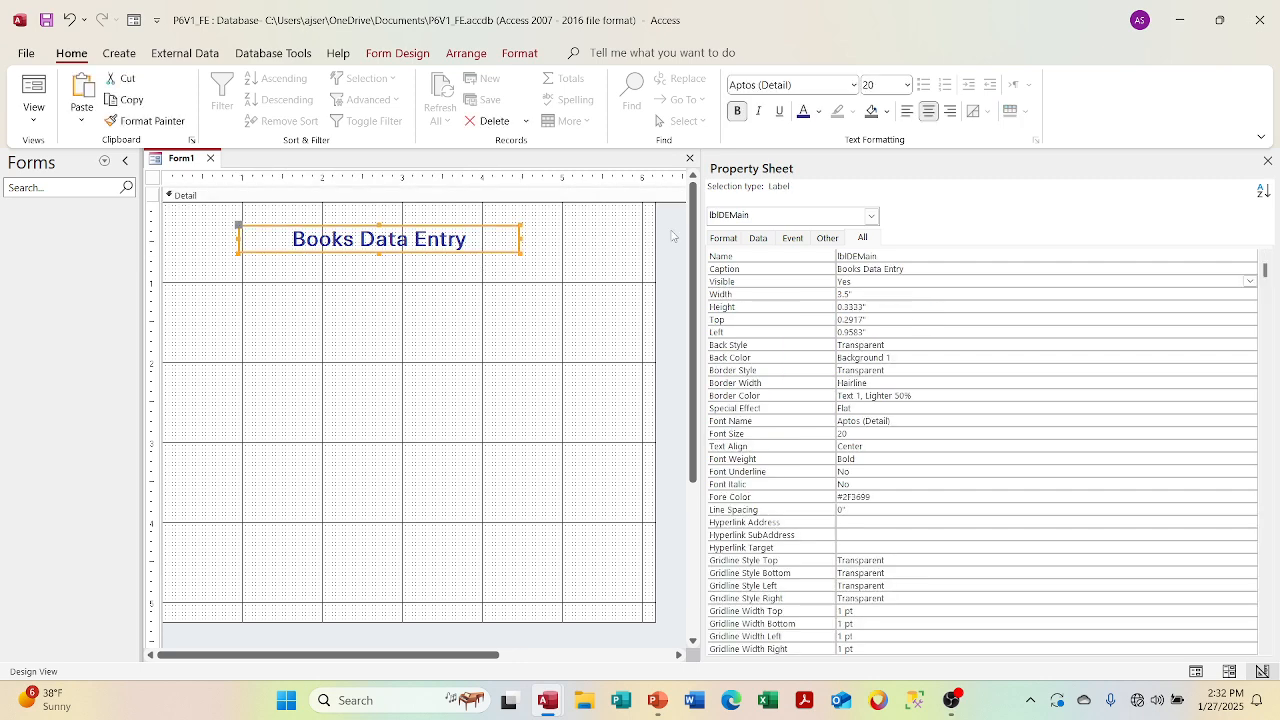
pyautogui.click(720, 239)
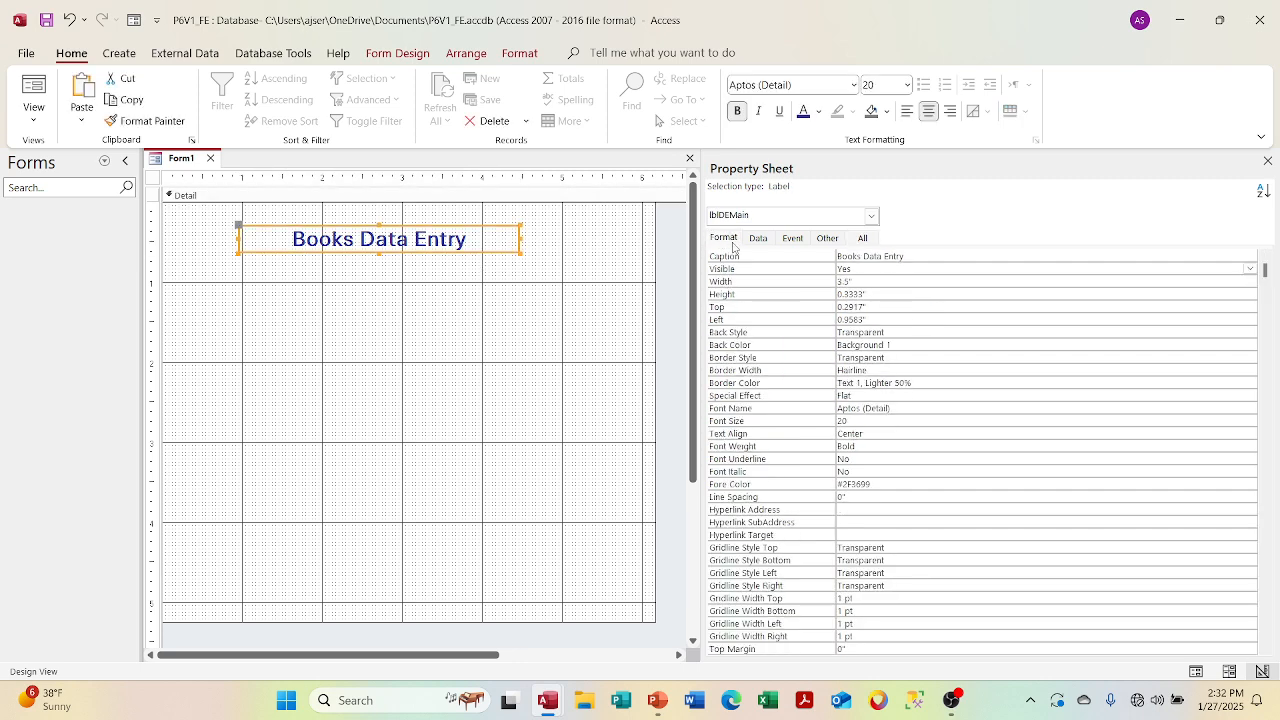
pyautogui.click(938, 331)
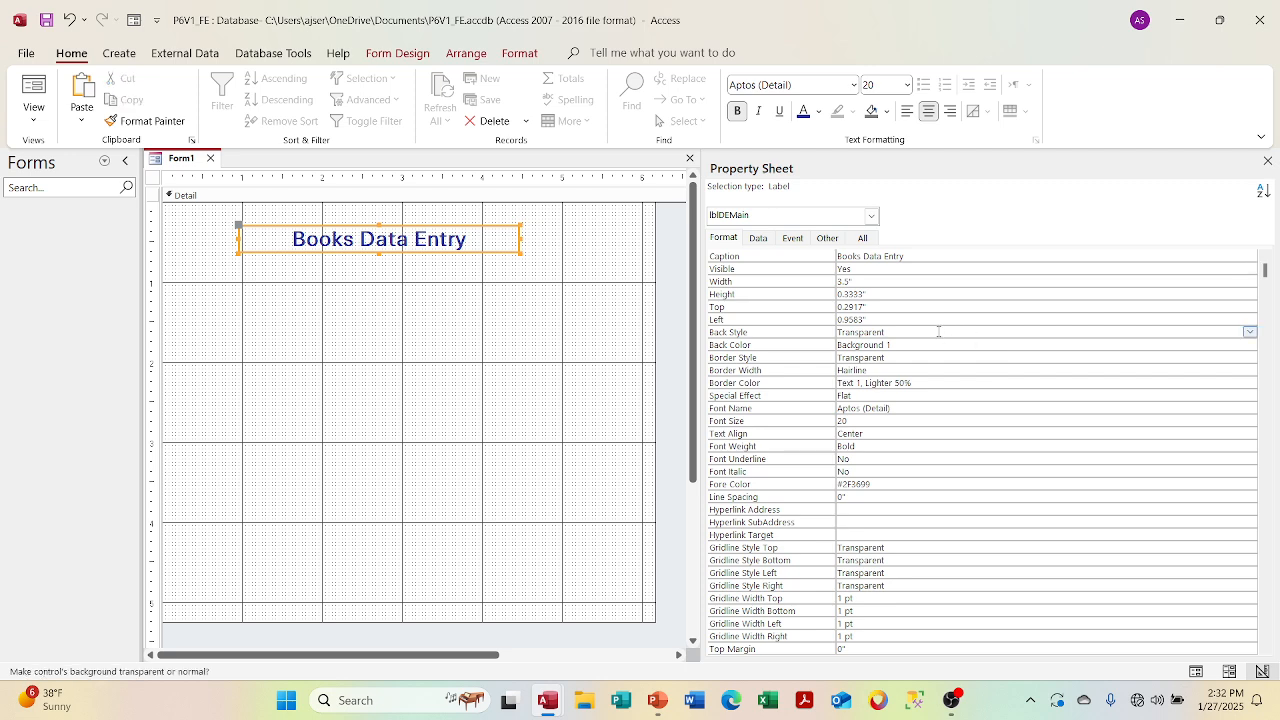
pyautogui.click(1249, 331)
pyautogui.click(1212, 357)
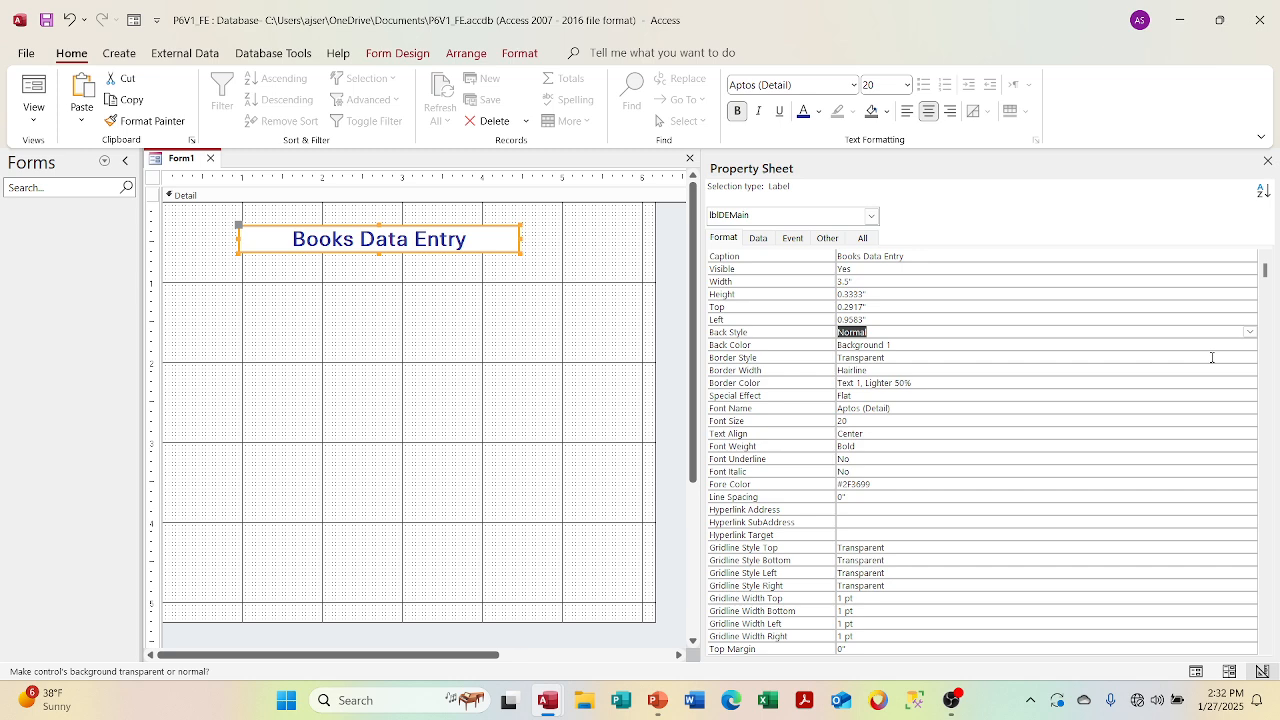
# Try the cream and orange standard colors as the title label's back color
pyautogui.click(1181, 330)
pyautogui.click(1216, 346)
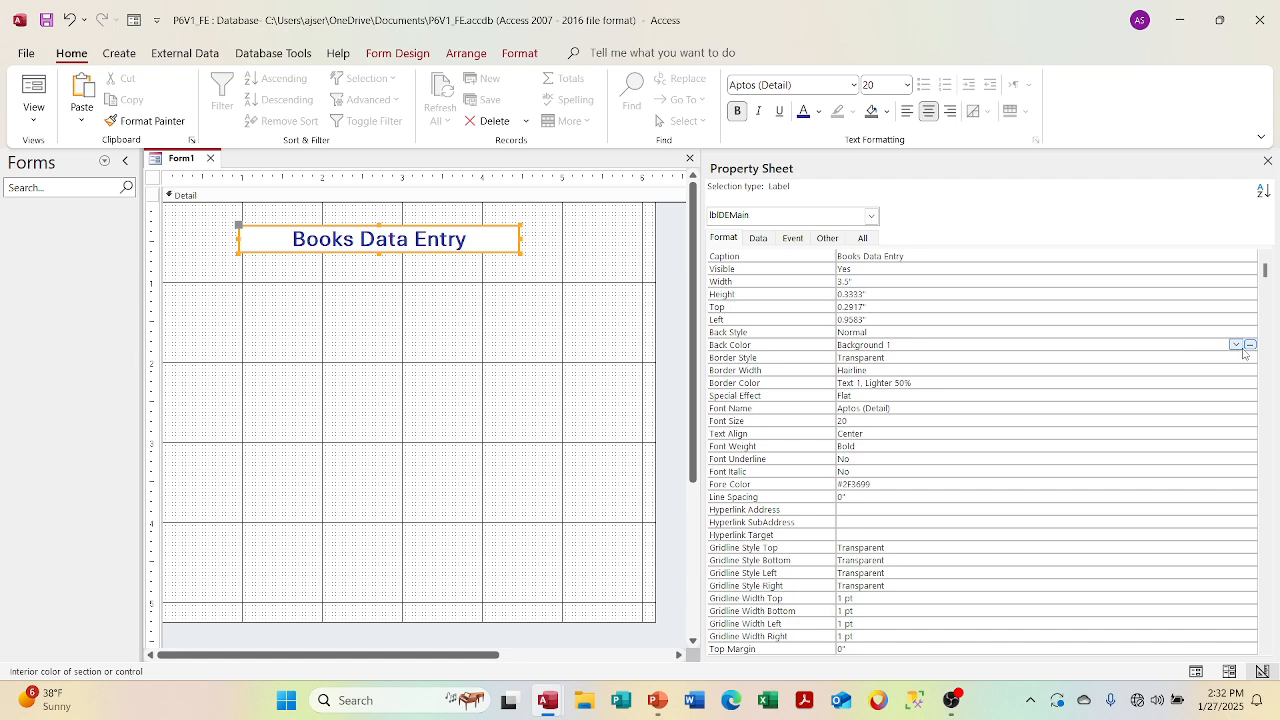
pyautogui.click(1236, 345)
pyautogui.click(1237, 345)
pyautogui.click(1250, 344)
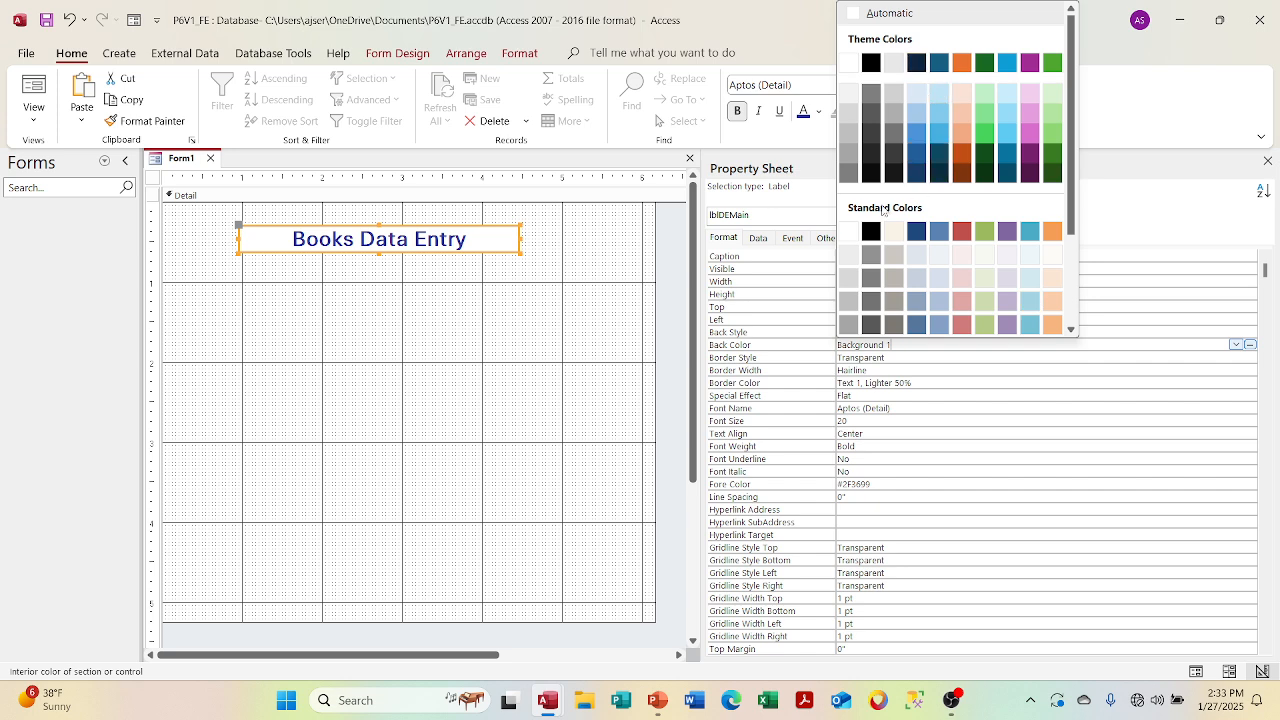
pyautogui.click(892, 240)
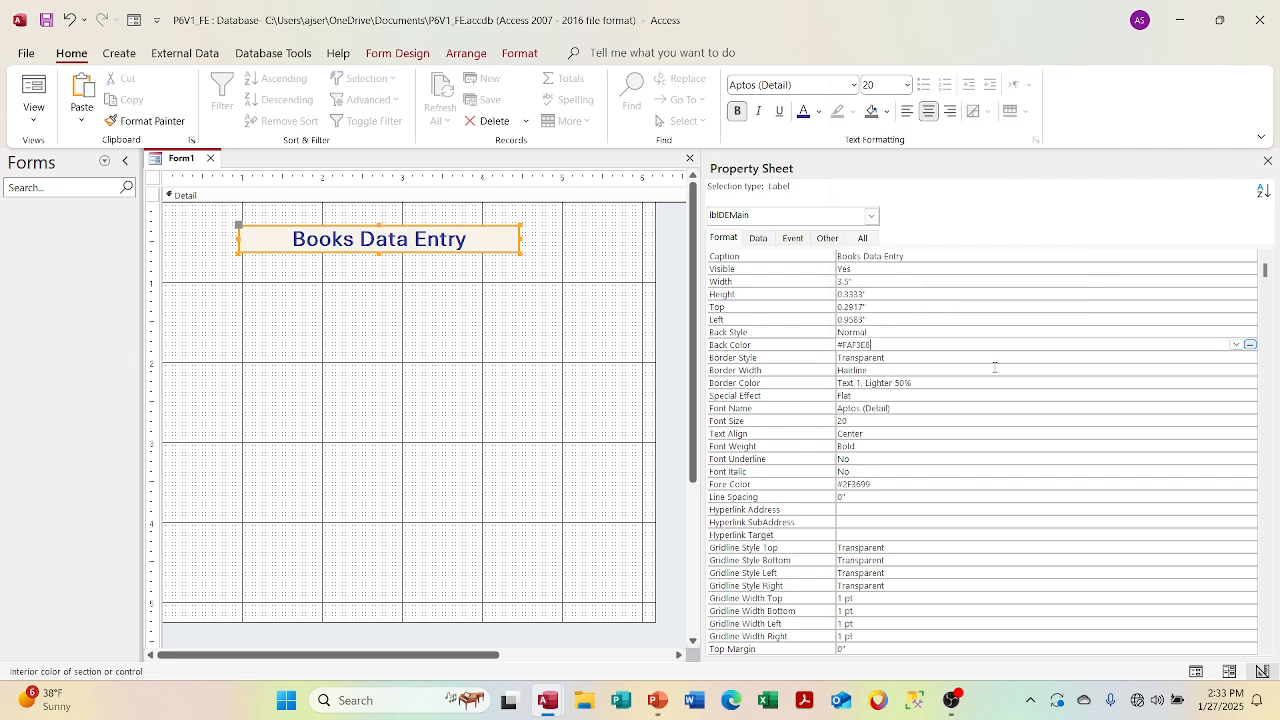
pyautogui.click(1250, 344)
pyautogui.click(1052, 232)
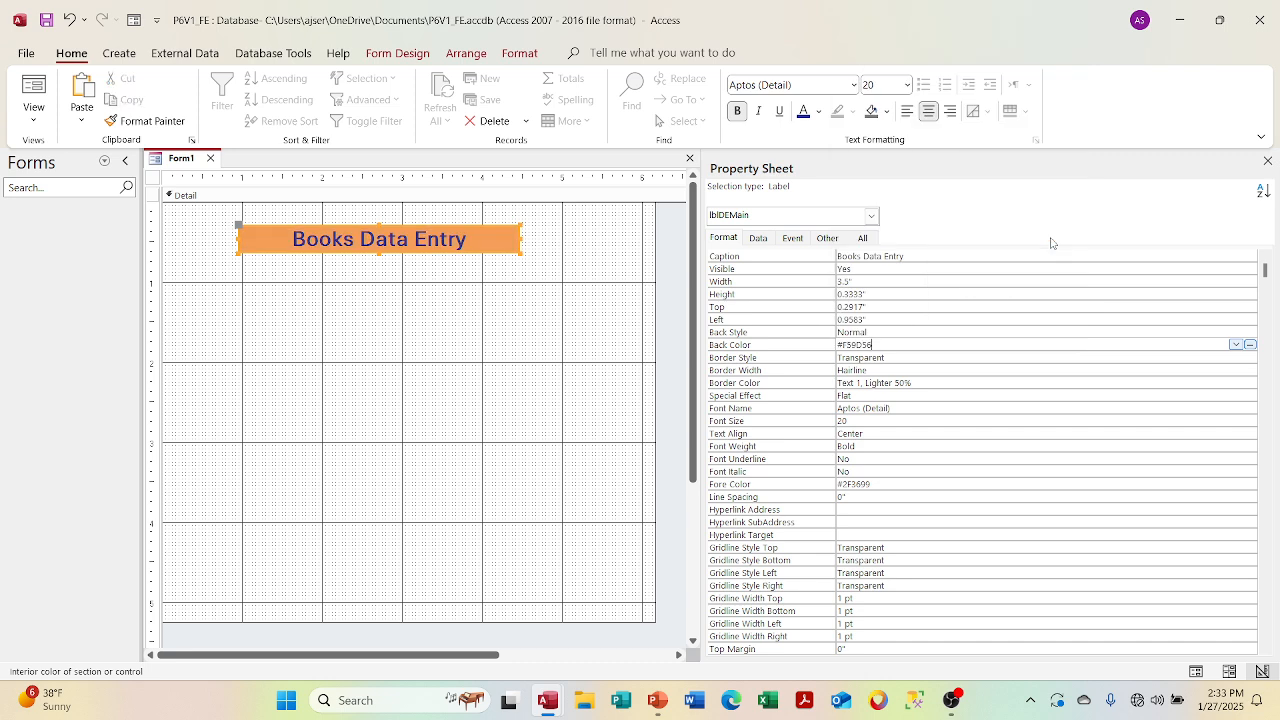
# Set the title label's back style to Transparent and its back color to No Color
pyautogui.click(1235, 330)
pyautogui.click(1249, 331)
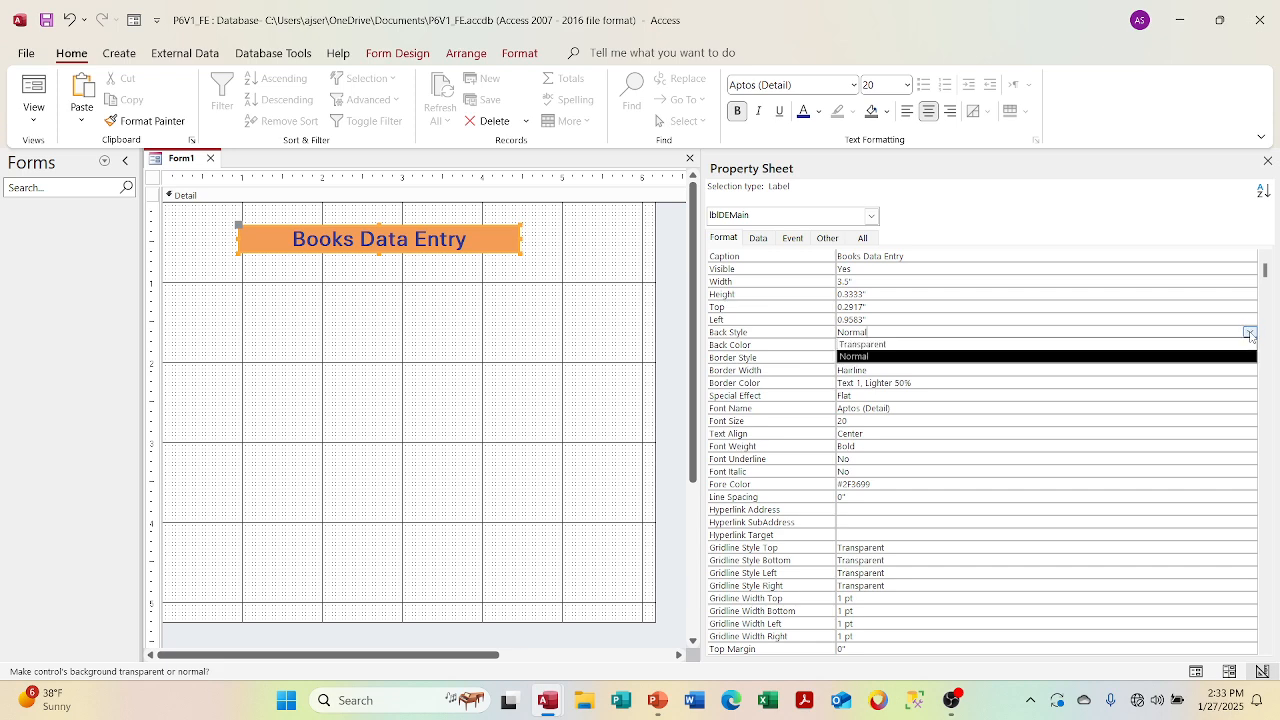
pyautogui.click(1155, 345)
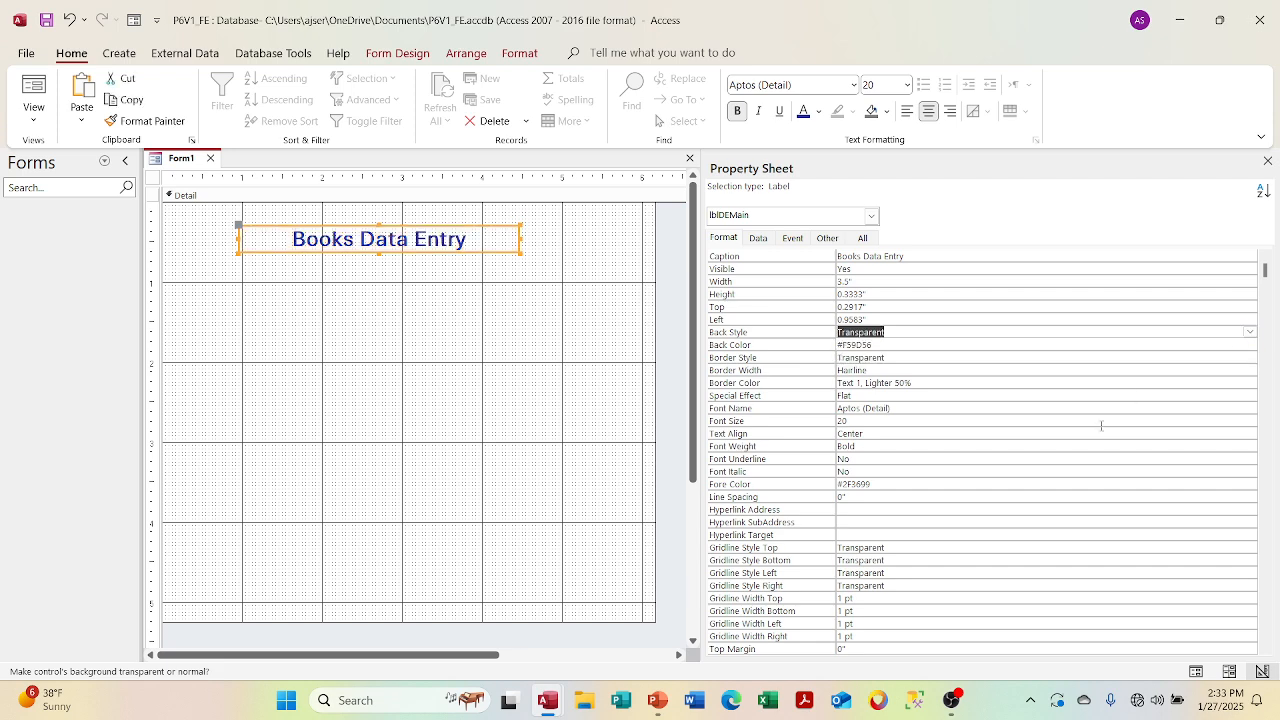
pyautogui.rightClick(1022, 347)
# Set the title label's border style to Solid
pyautogui.click(988, 357)
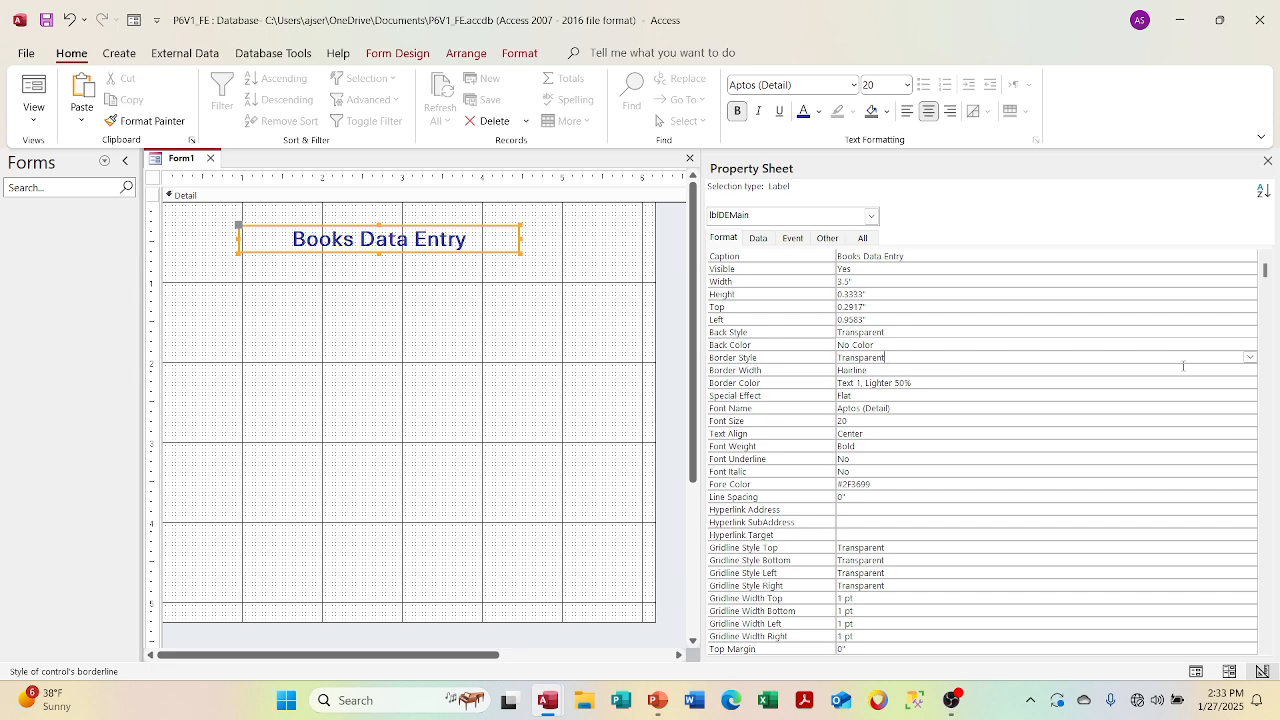
pyautogui.click(1250, 357)
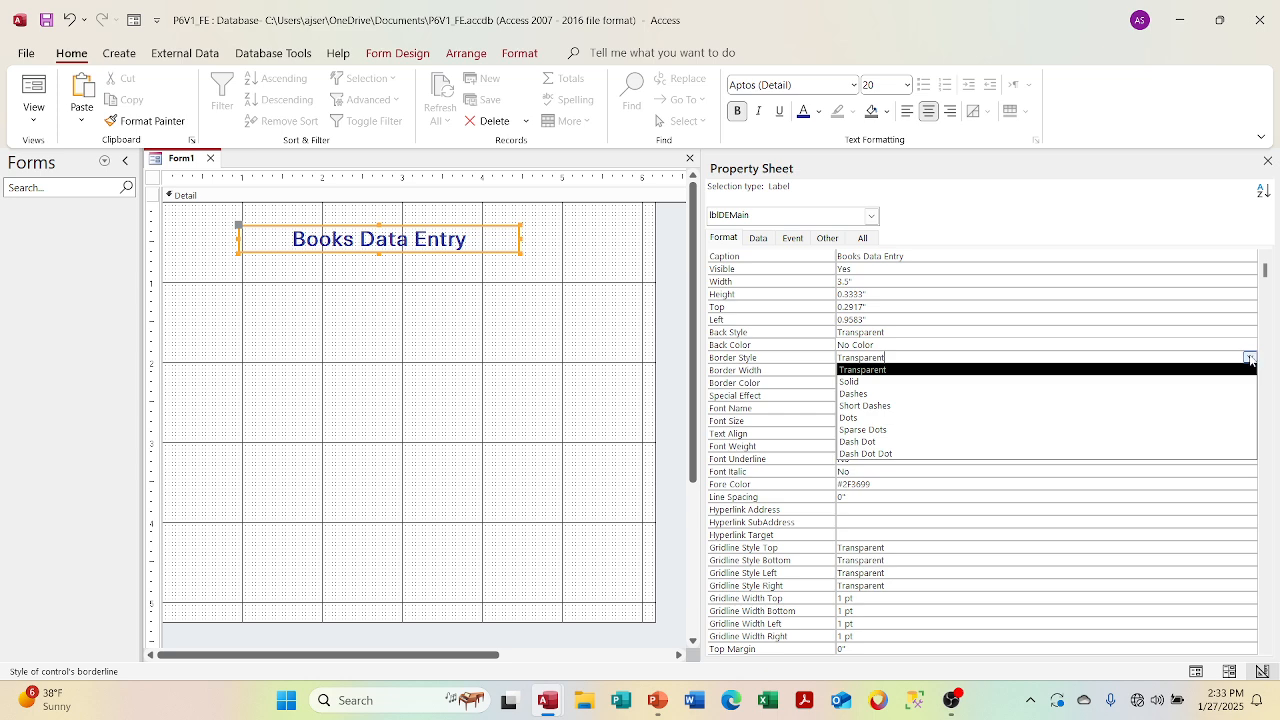
pyautogui.click(1248, 357)
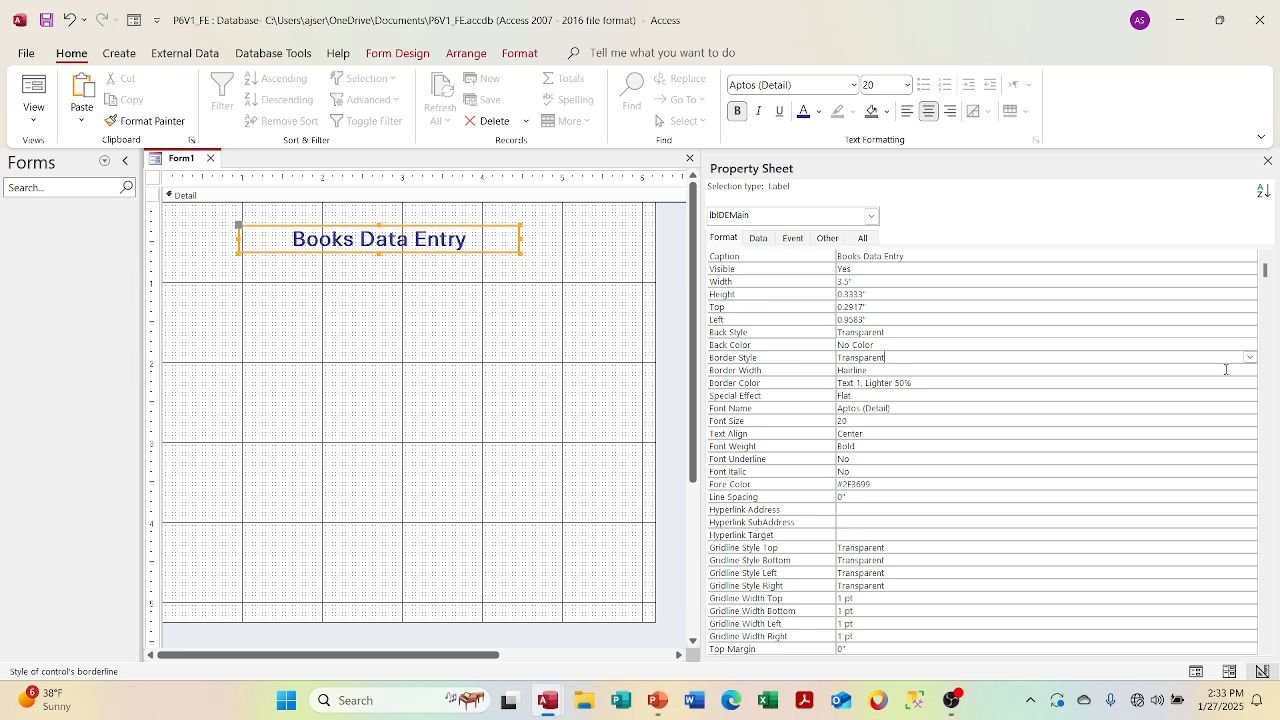
pyautogui.click(1230, 382)
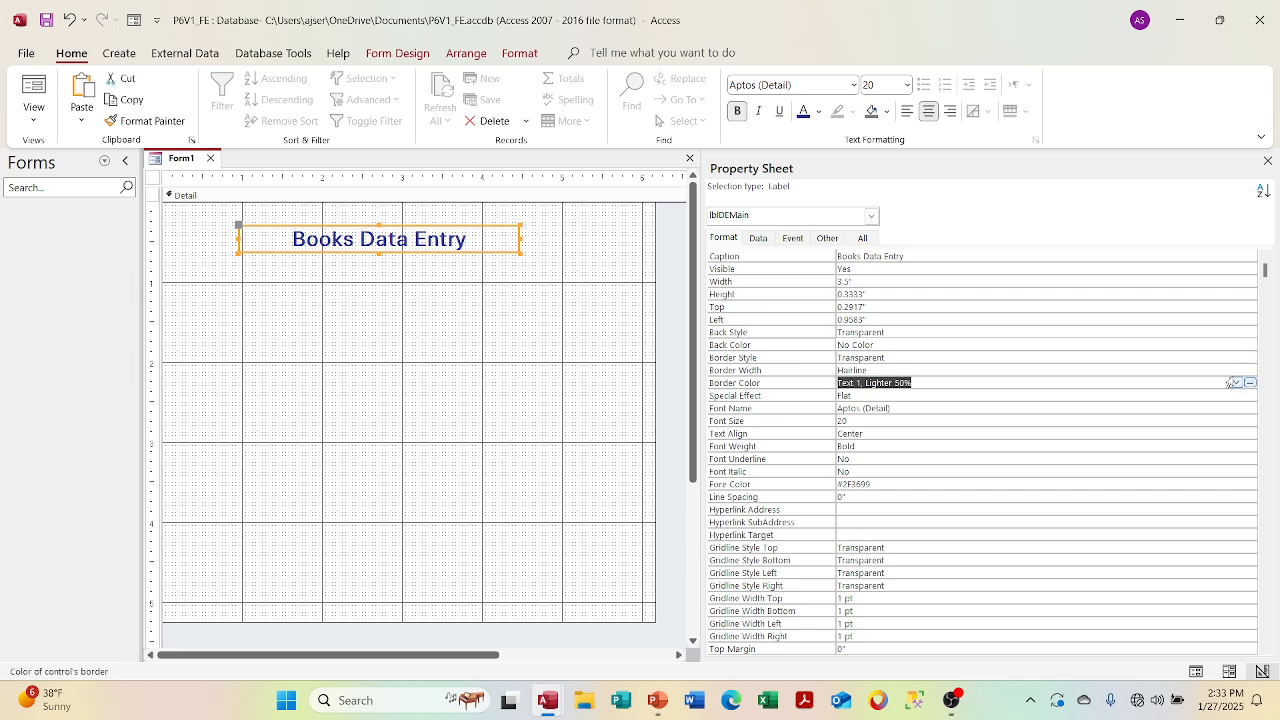
pyautogui.click(1238, 359)
pyautogui.click(1250, 358)
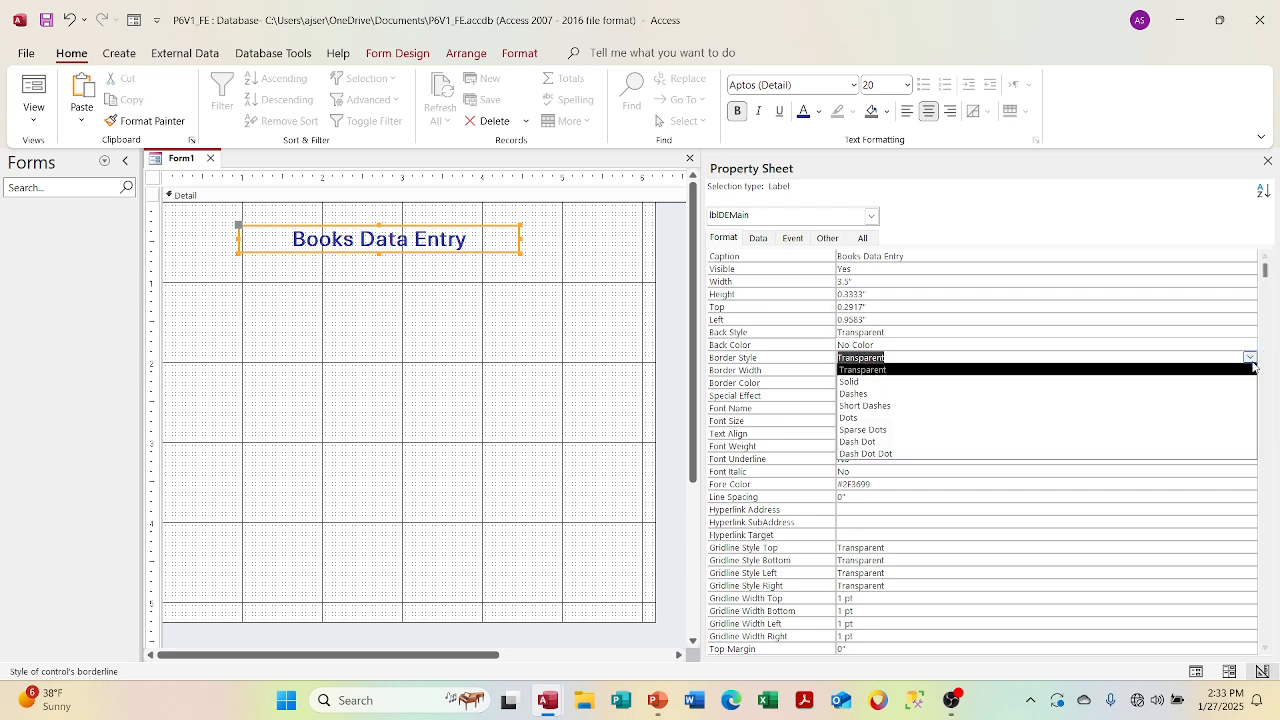
pyautogui.click(1236, 382)
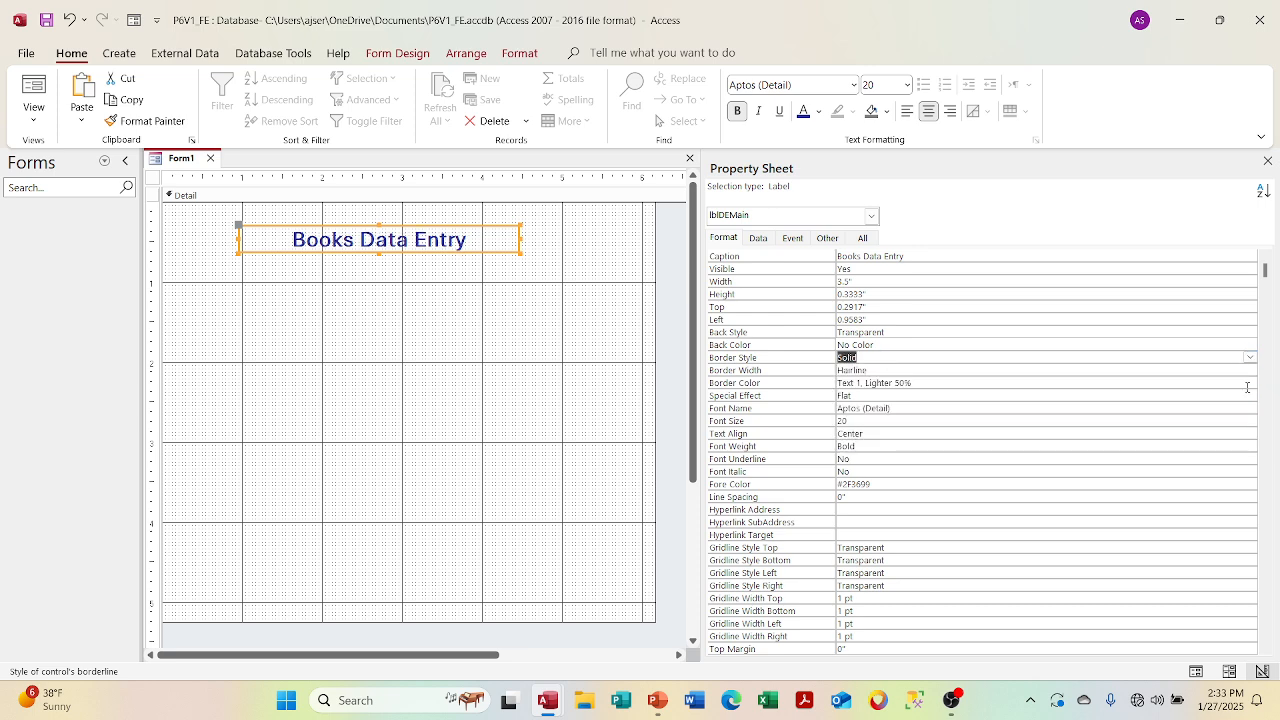
# Try a 4 pt border width on the title label and deselect it to view the border
pyautogui.click(1248, 371)
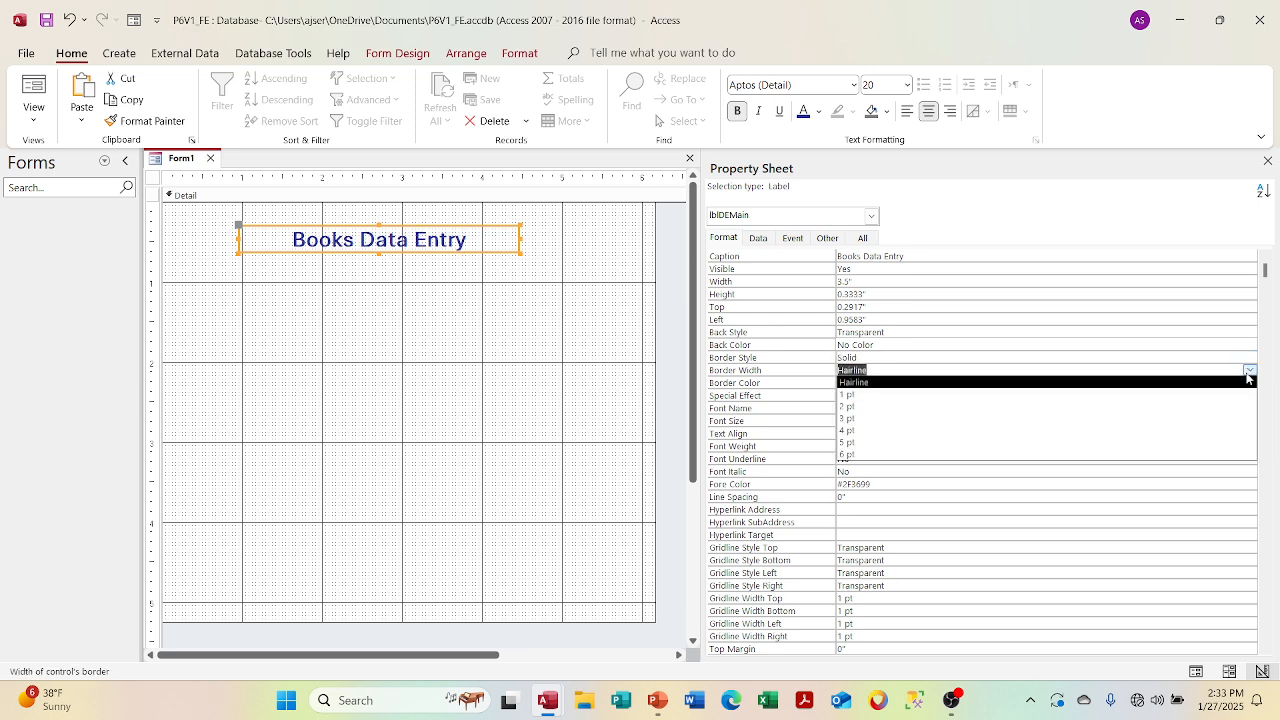
pyautogui.click(1224, 430)
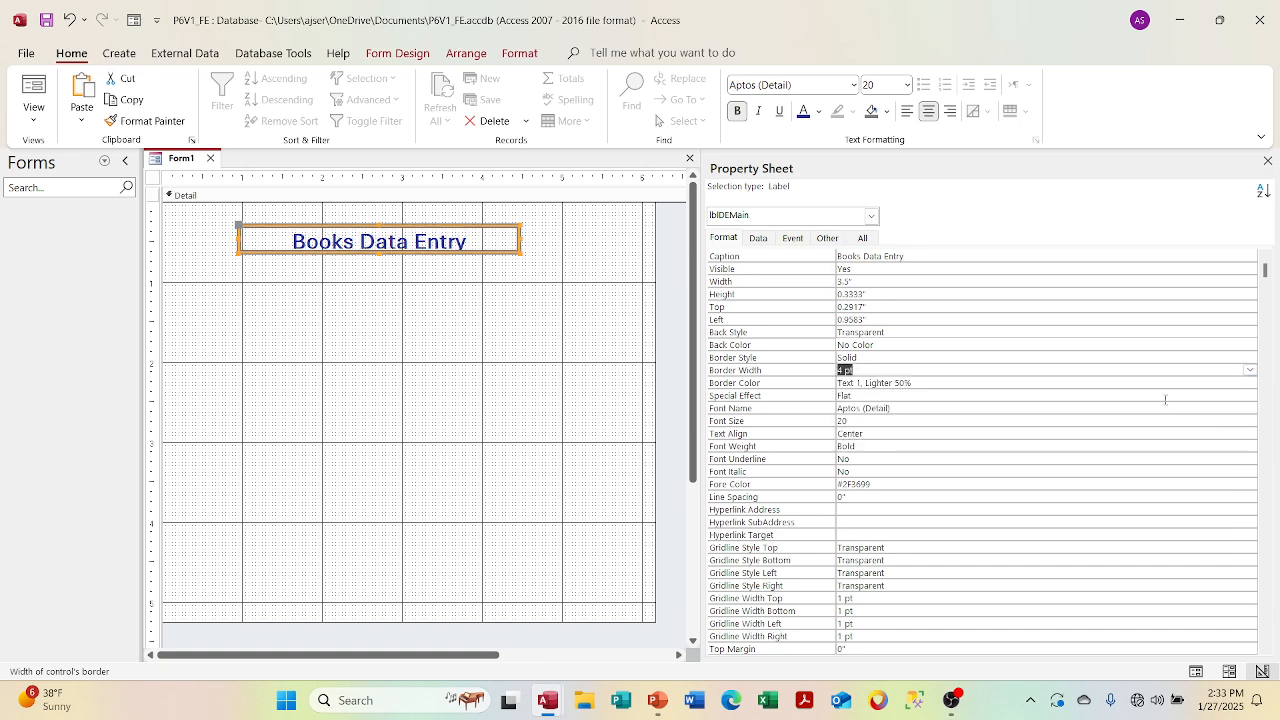
pyautogui.click(656, 409)
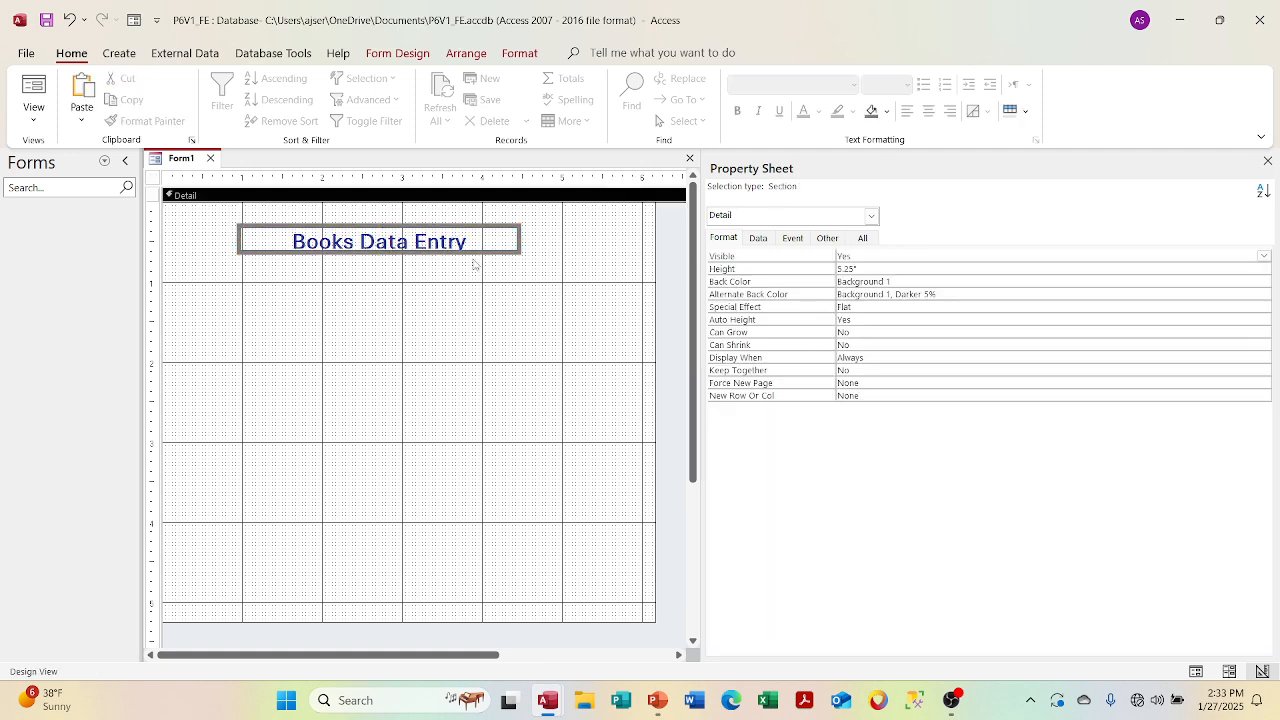
pyautogui.click(463, 243)
pyautogui.press('super+s')
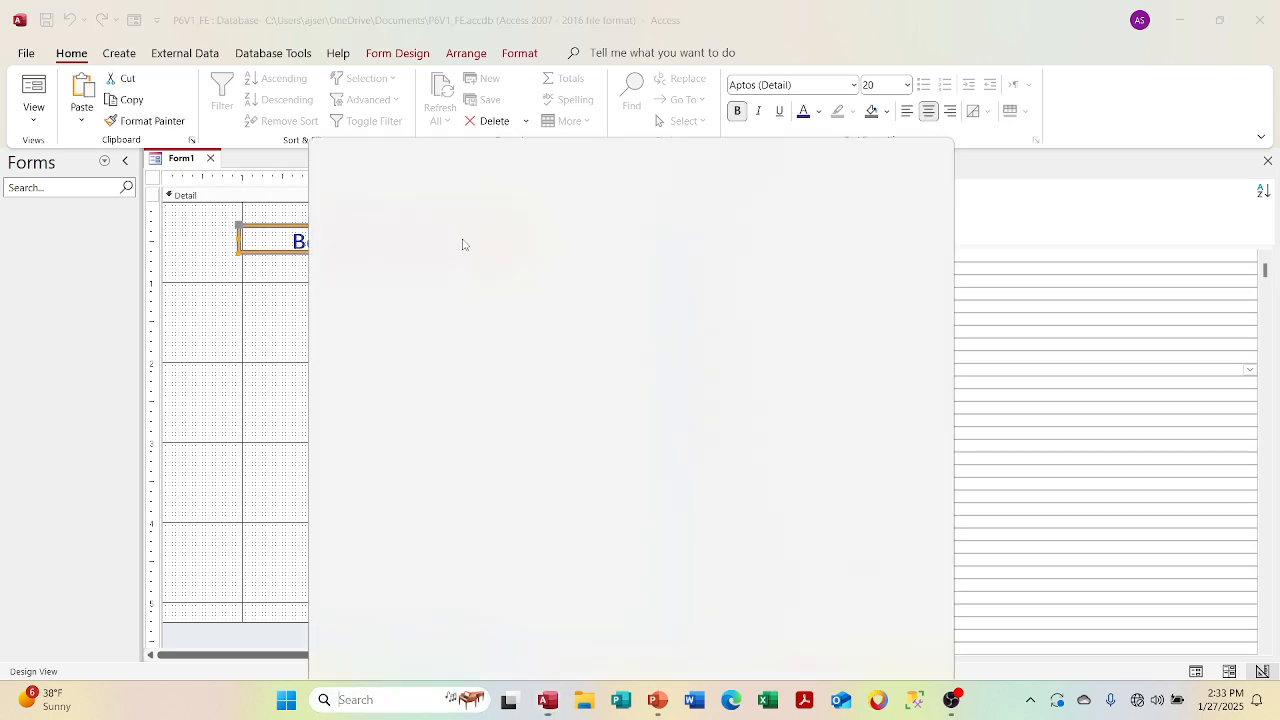
pyautogui.press('Escape')
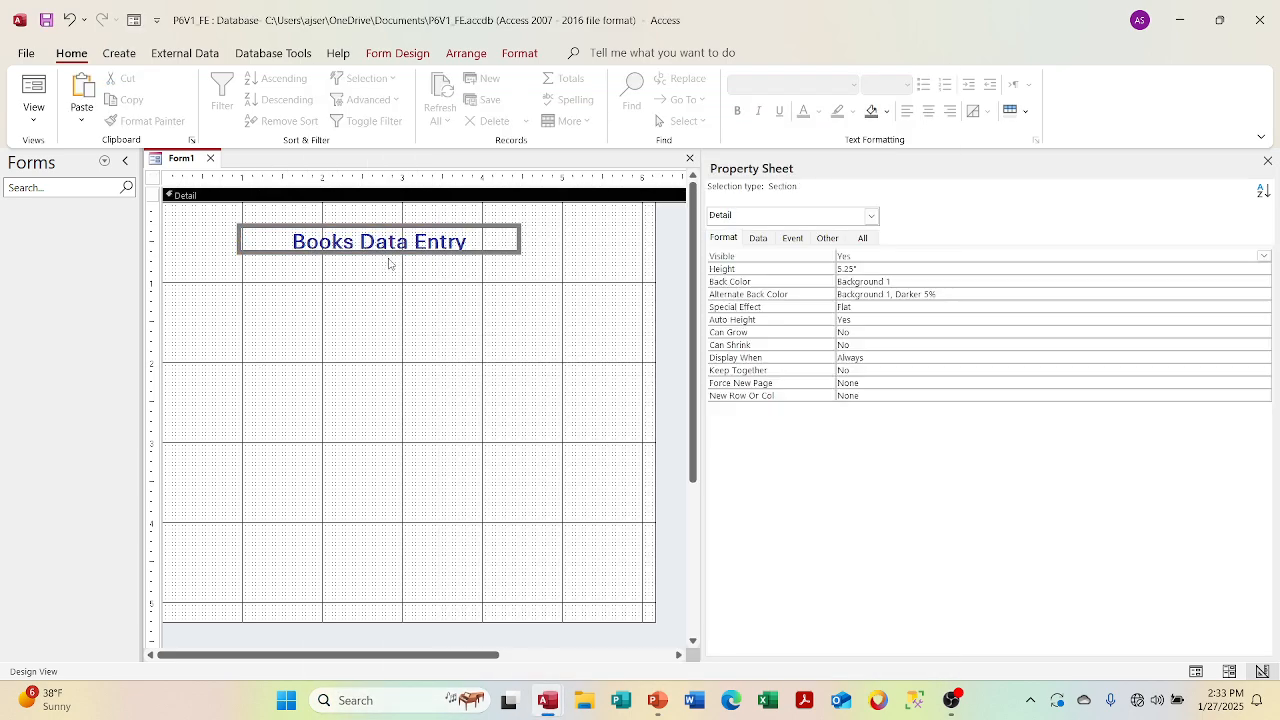
# Set the title label's border width to 1 pt
pyautogui.click(389, 249)
pyautogui.rightClick(389, 249)
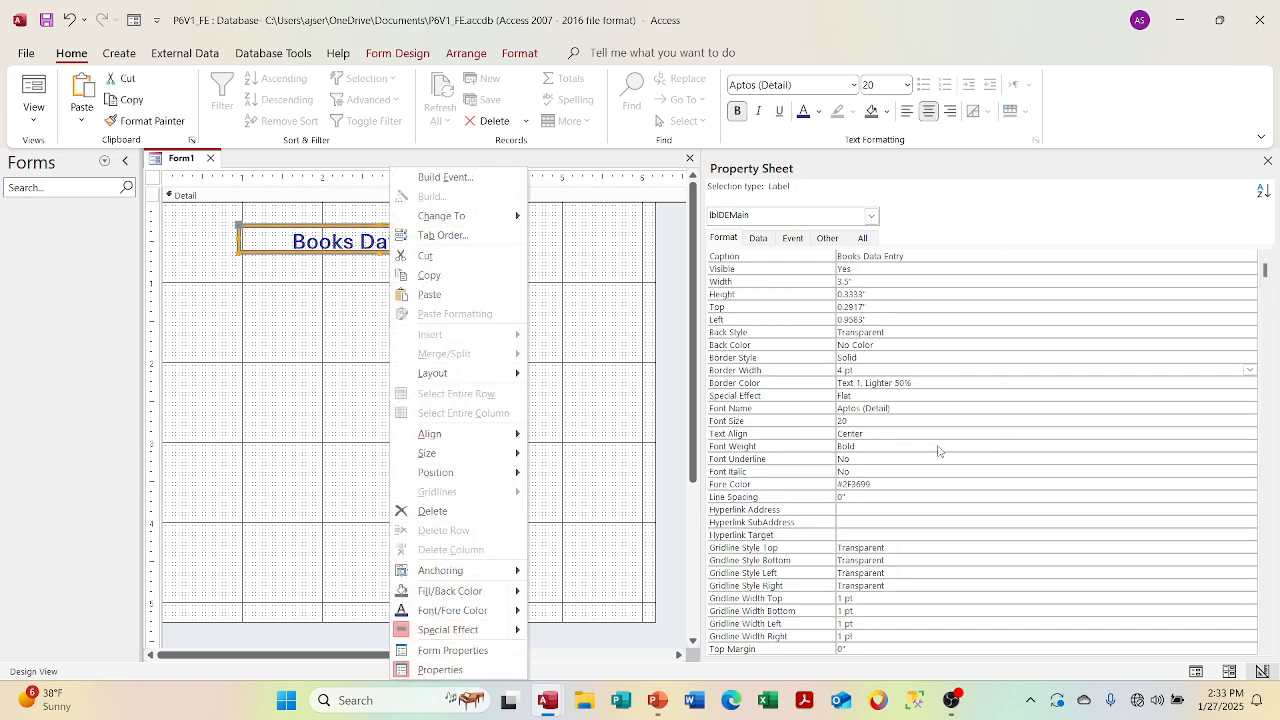
pyautogui.click(1015, 396)
pyautogui.click(1181, 369)
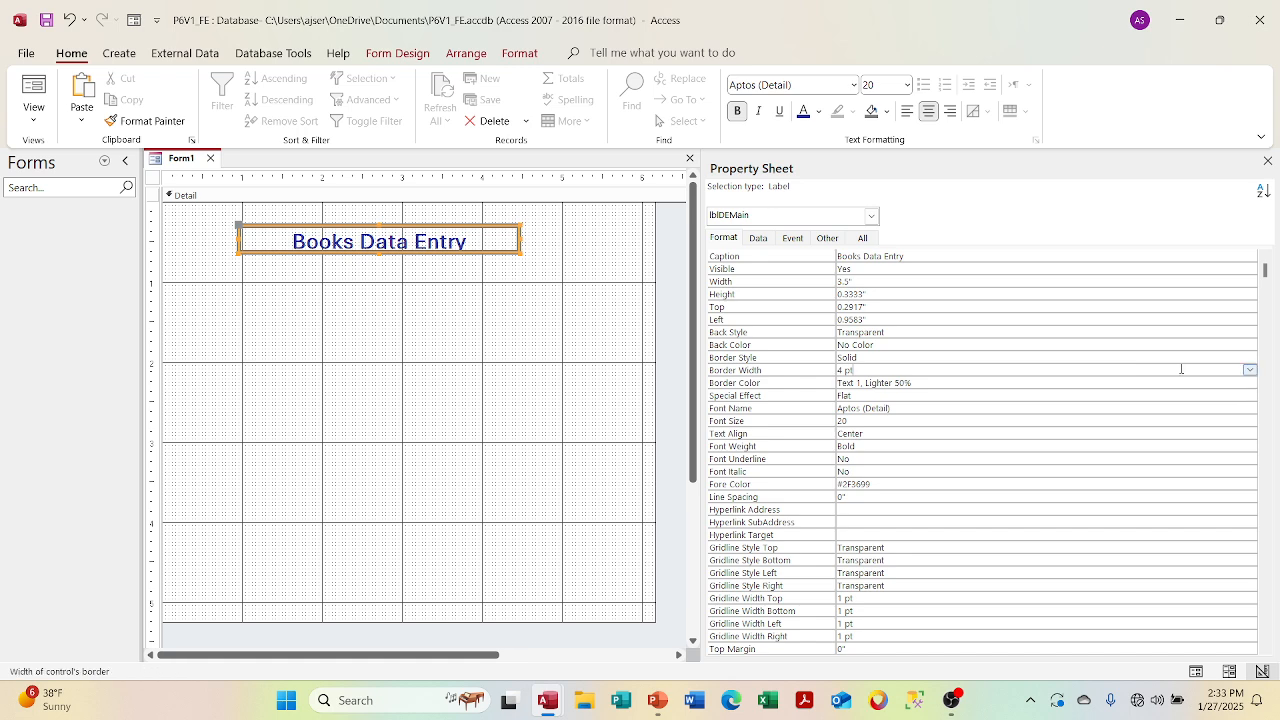
pyautogui.click(1251, 371)
pyautogui.click(1169, 395)
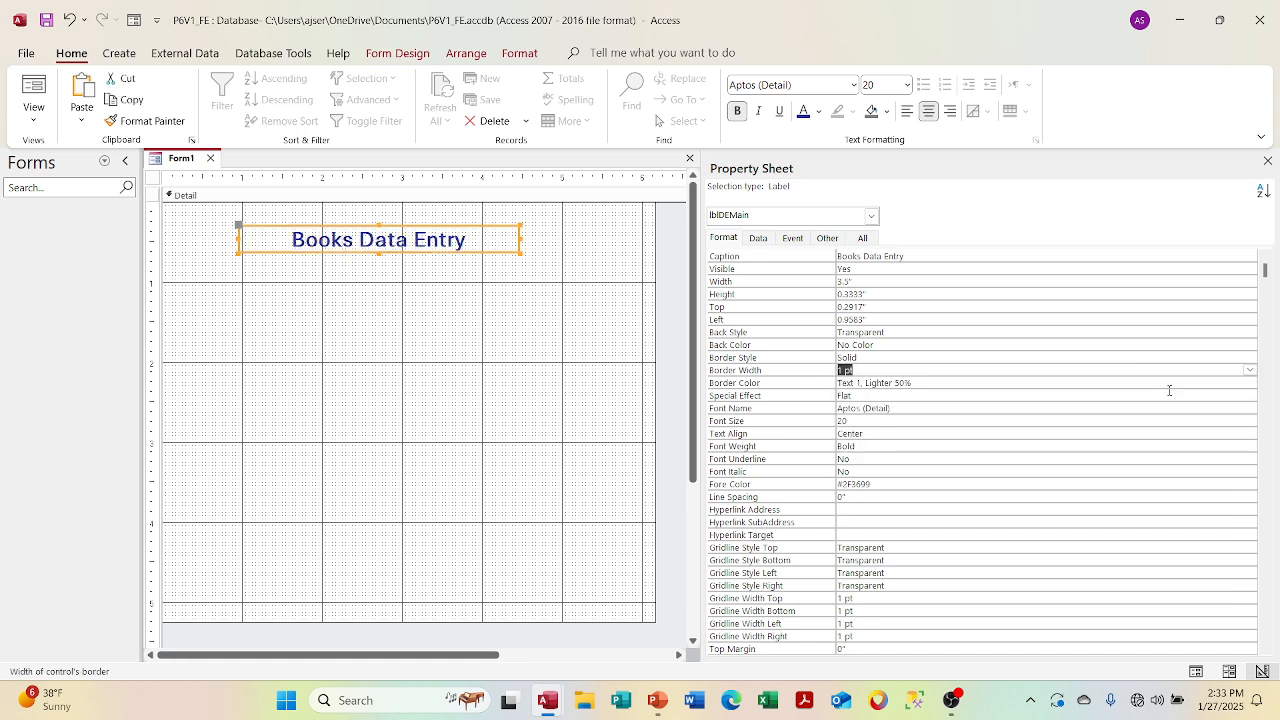
# Set the title label's border style to Transparent and close its properties
pyautogui.click(1240, 357)
pyautogui.click(1249, 358)
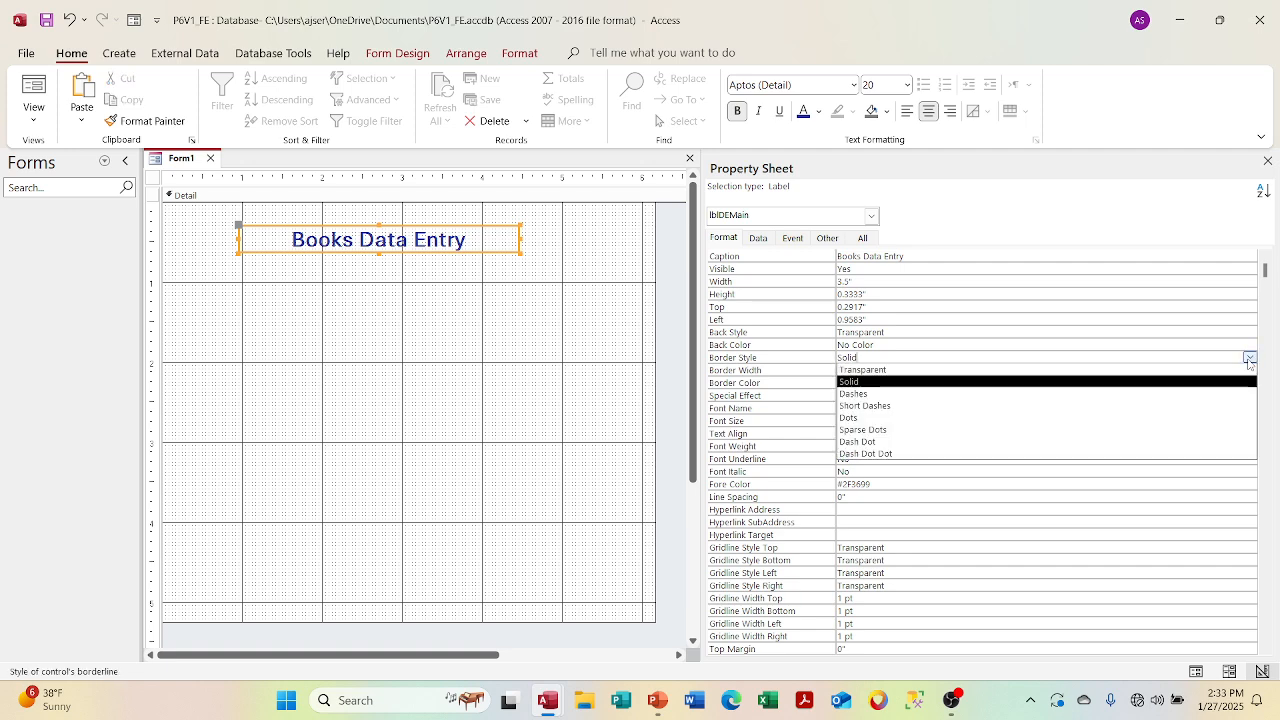
pyautogui.click(1244, 370)
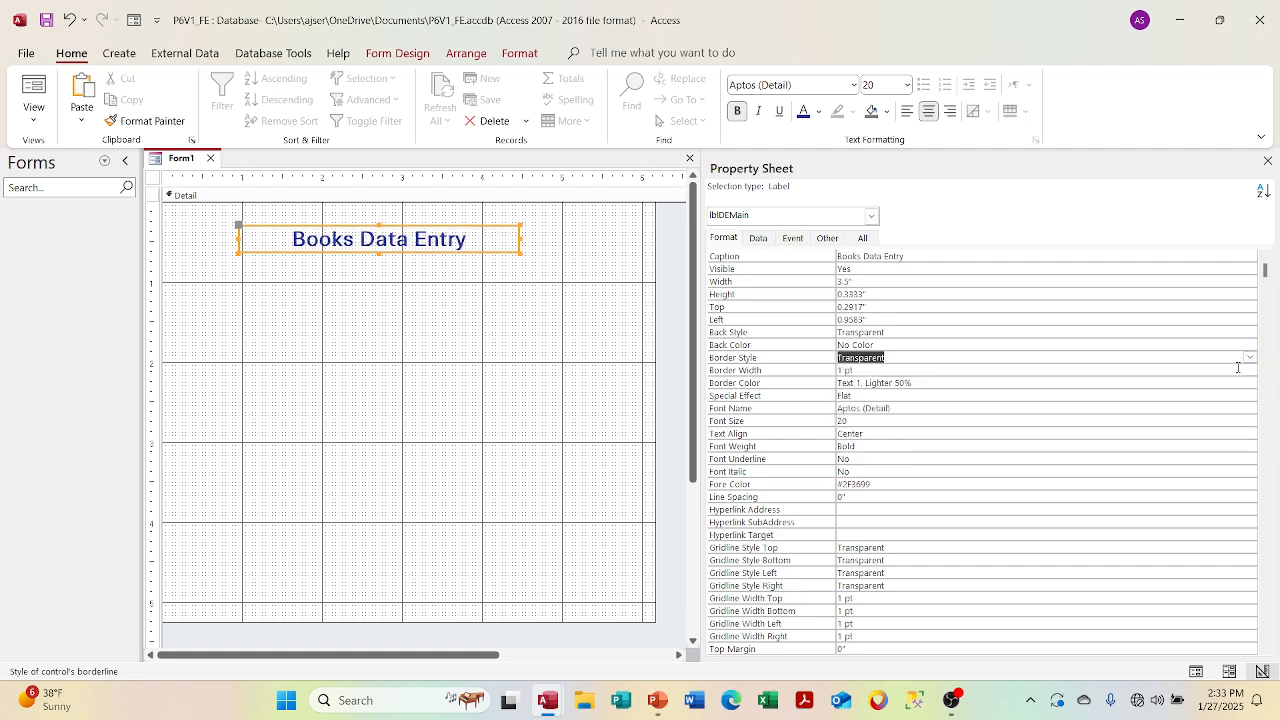
pyautogui.click(1267, 161)
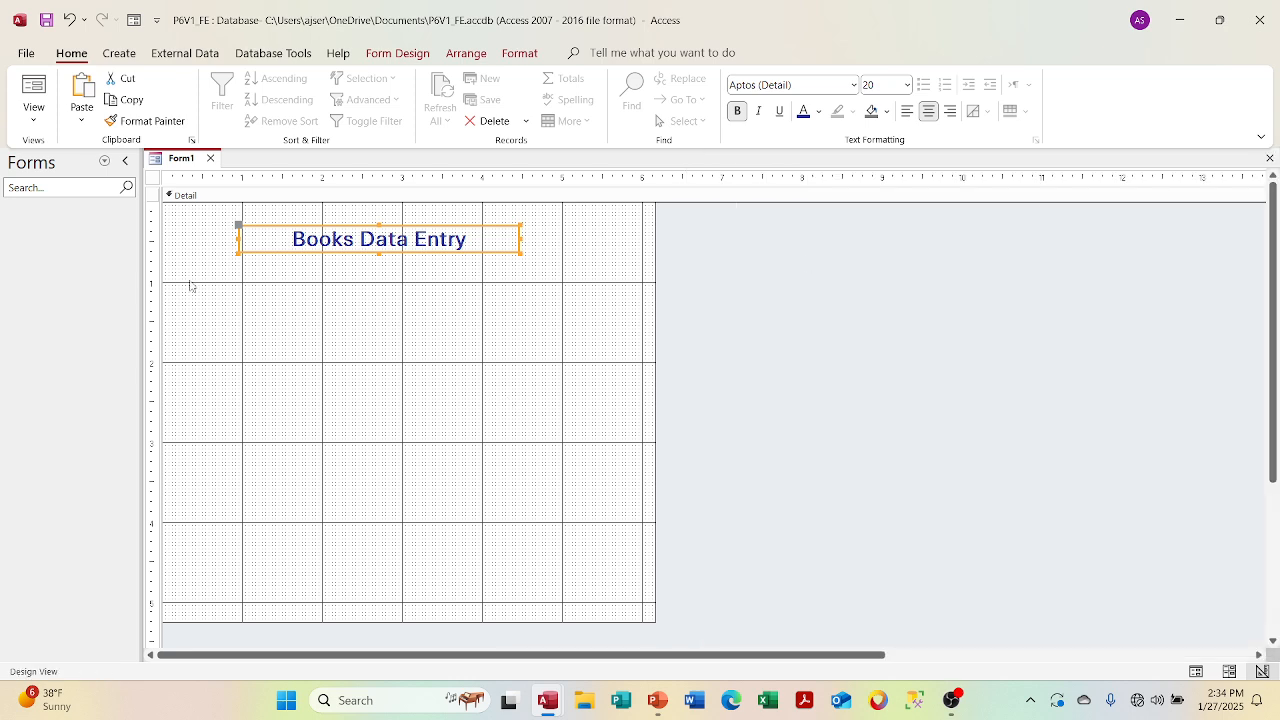
# Preview the form with its title label in Form View and return to Design View
pyautogui.click(31, 120)
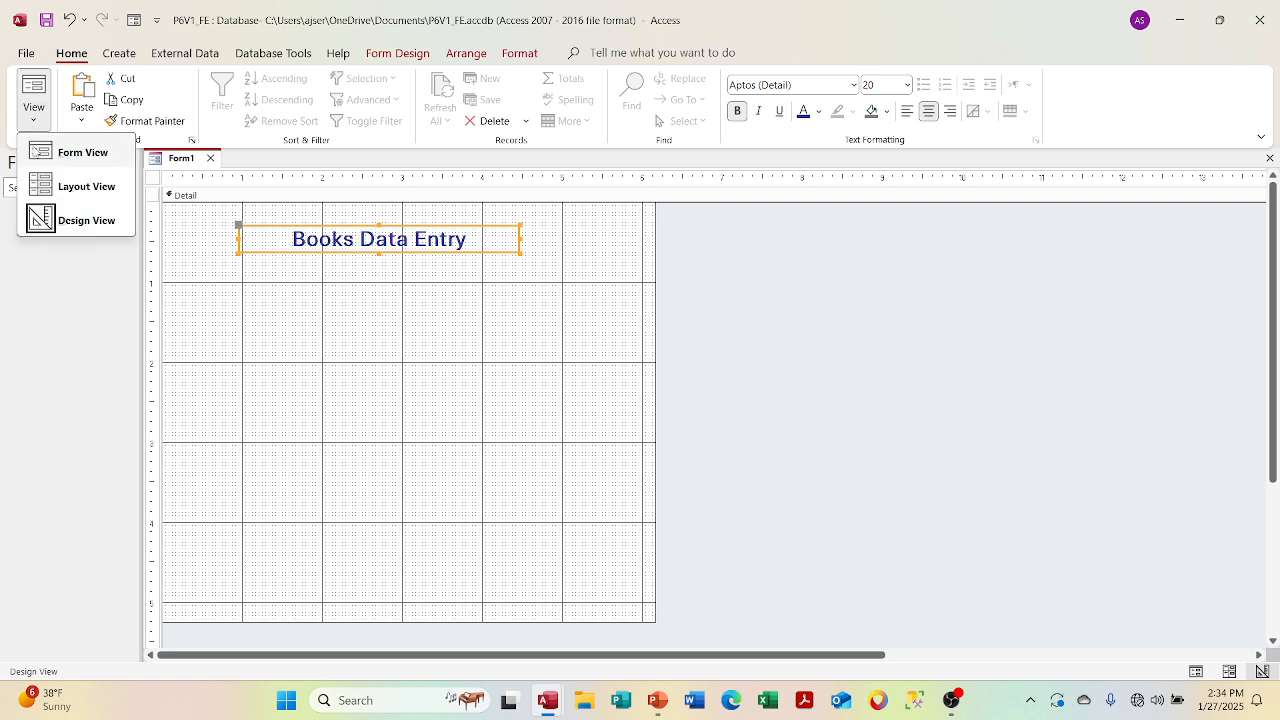
pyautogui.click(35, 151)
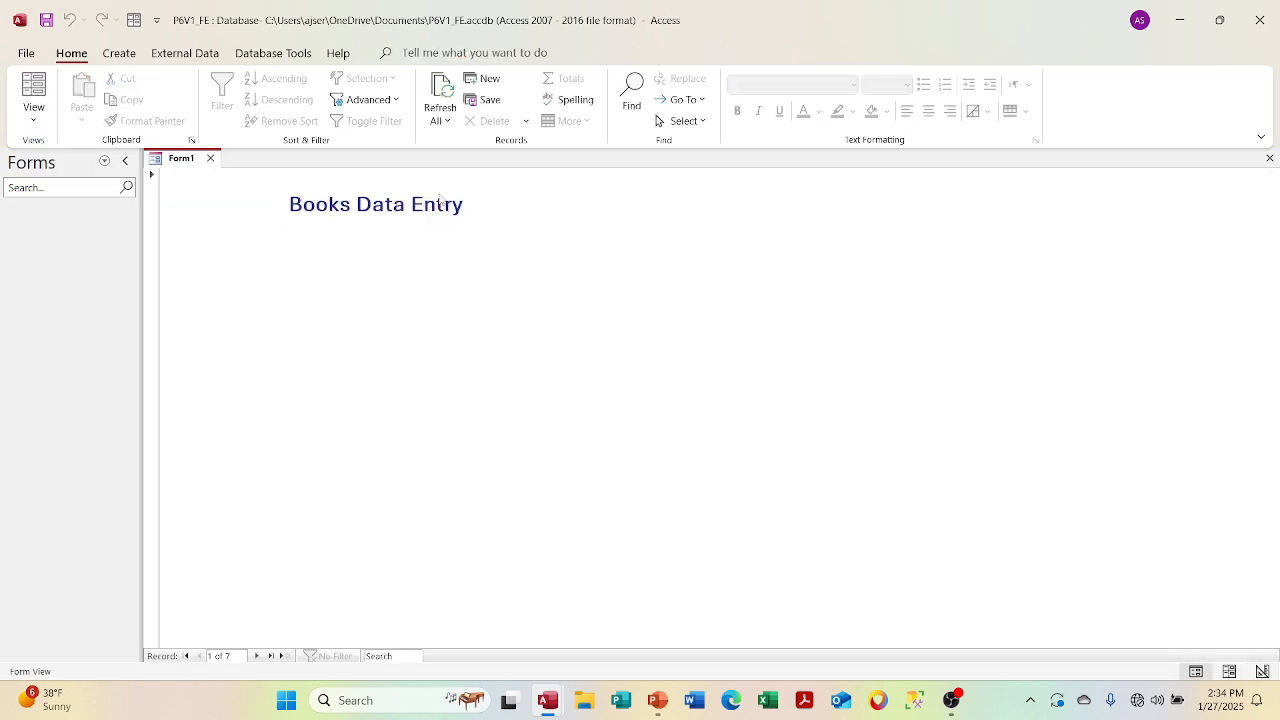
pyautogui.rightClick(36, 110)
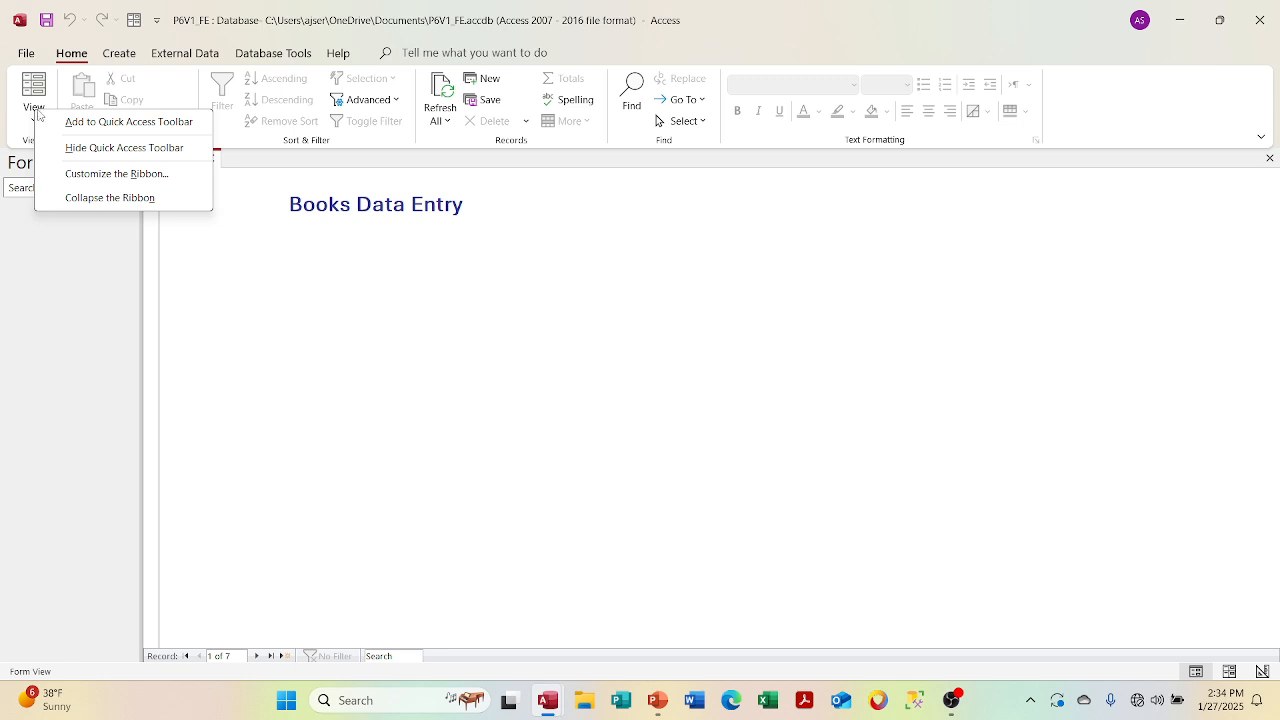
pyautogui.click(37, 114)
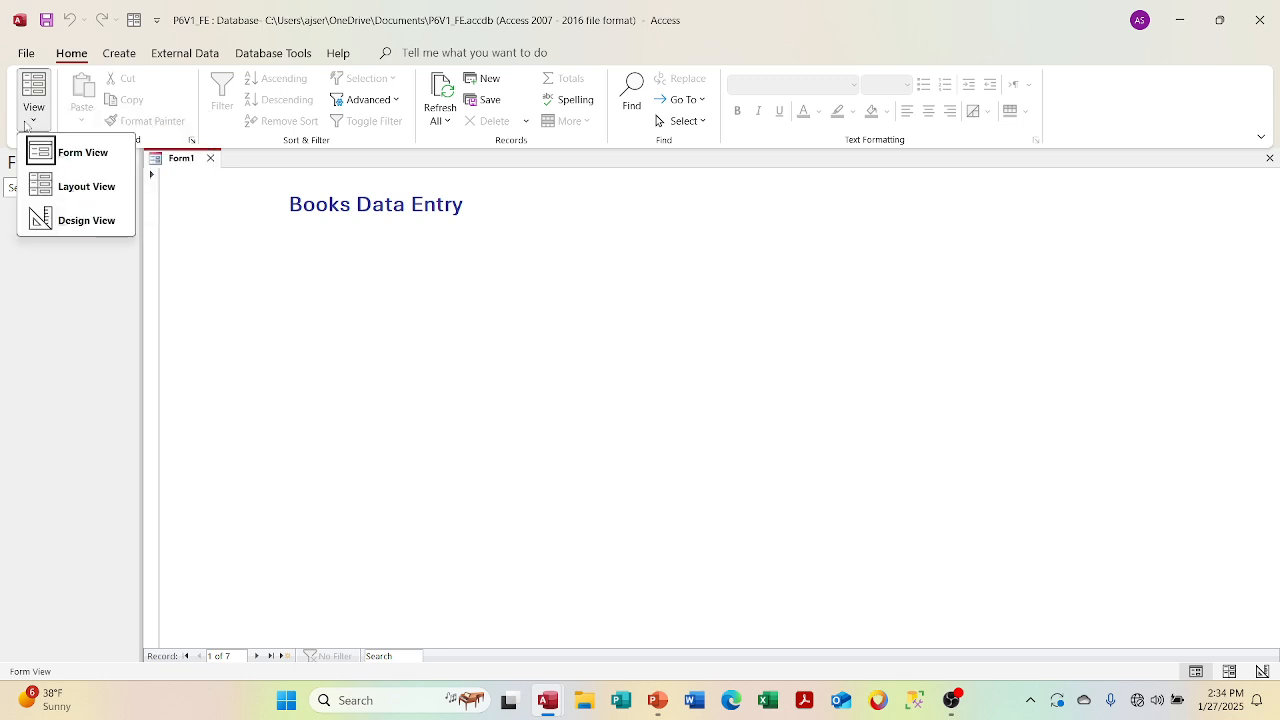
pyautogui.click(56, 222)
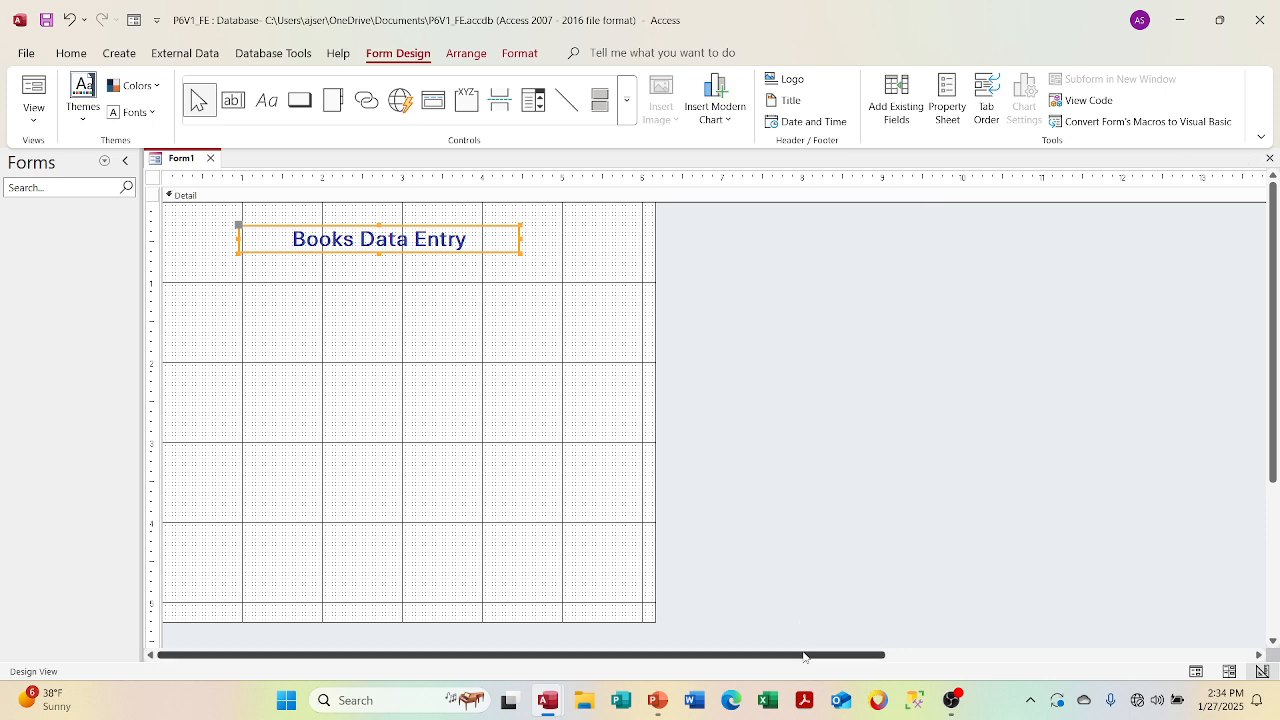
pyautogui.click(1148, 650)
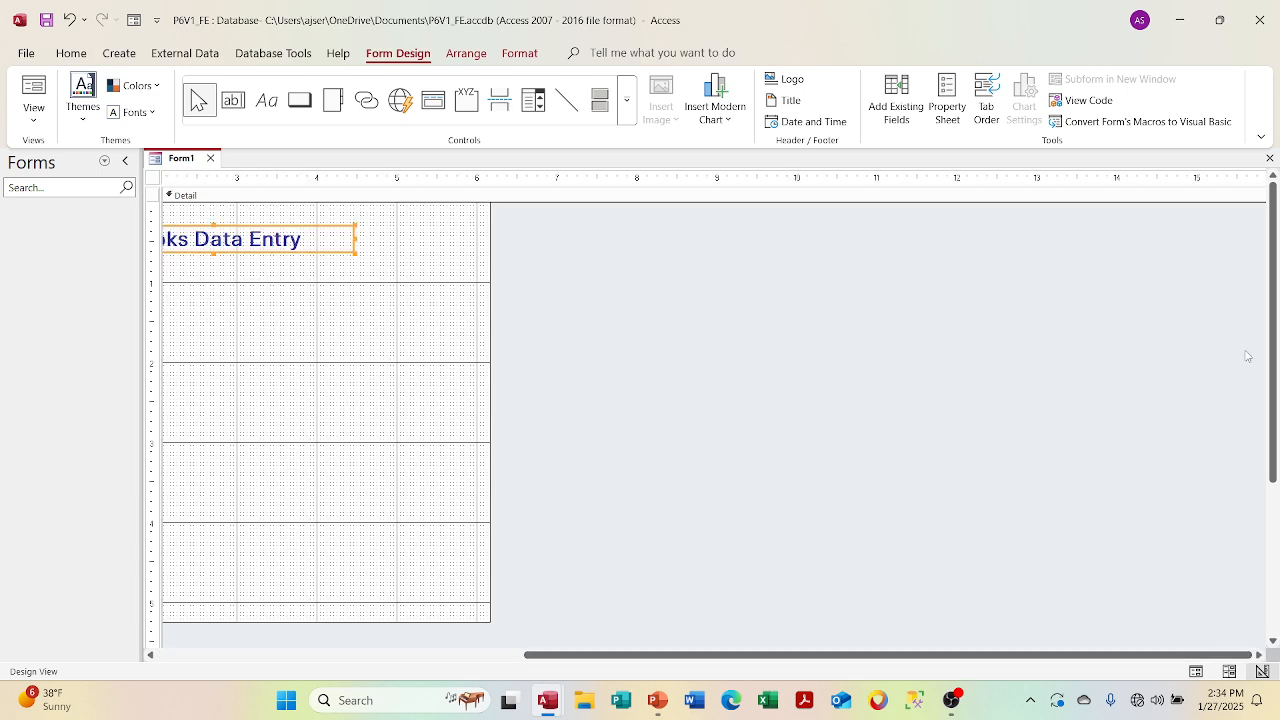
pyautogui.moveTo(1217, 178); pyautogui.dragTo(1085, 178)
pyautogui.click(269, 654)
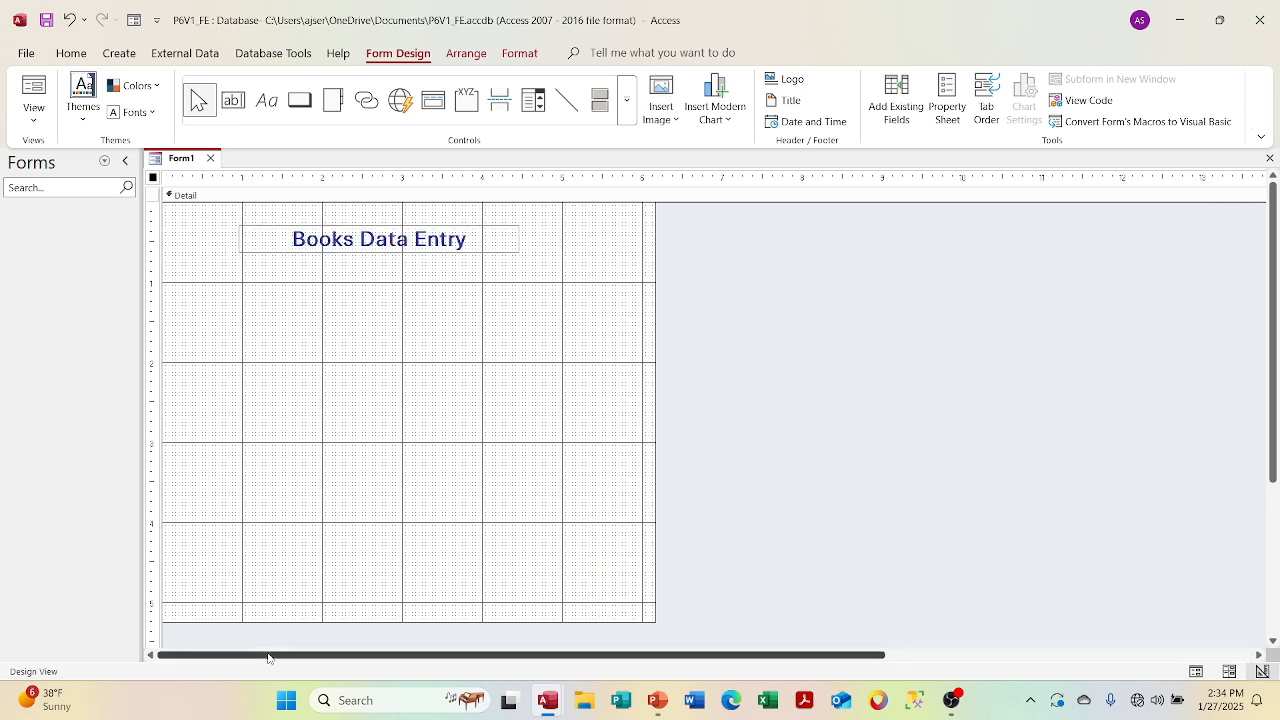
# Close the new form and save it under the name frmDEMAin
pyautogui.click(211, 159)
pyautogui.press('Return')
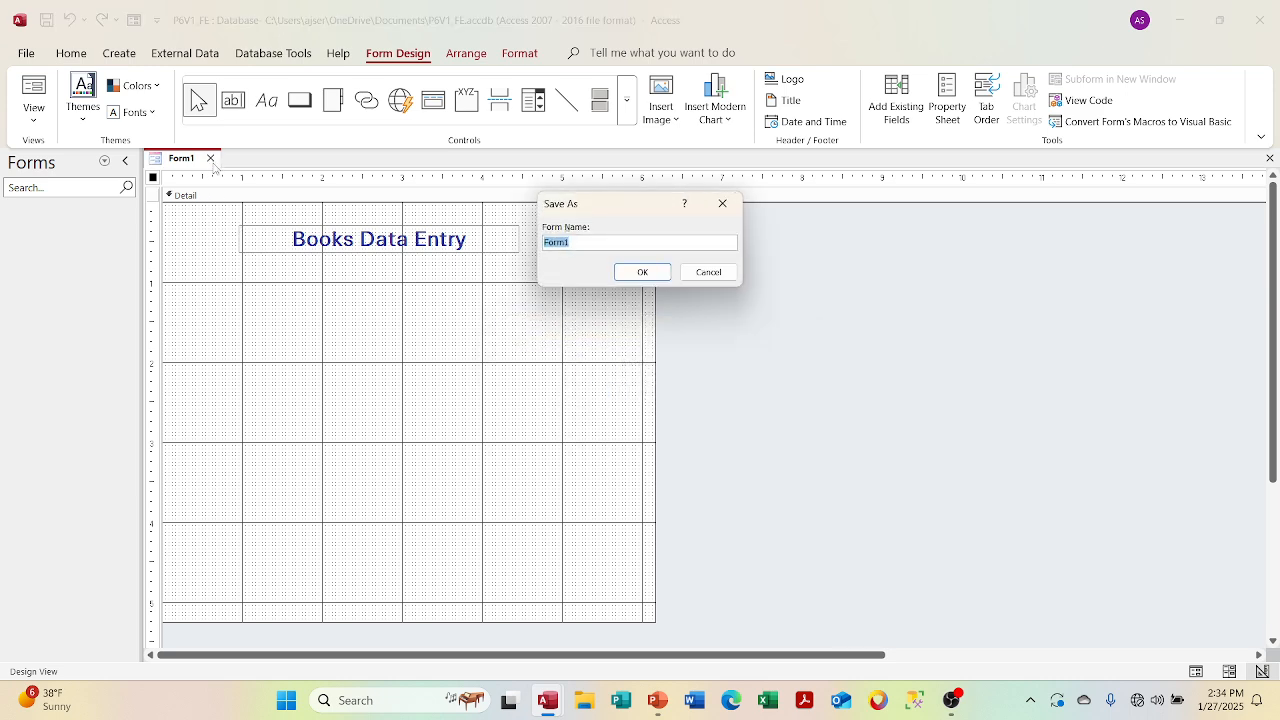
pyautogui.write('frmDEMAin')
pyautogui.press('Return')
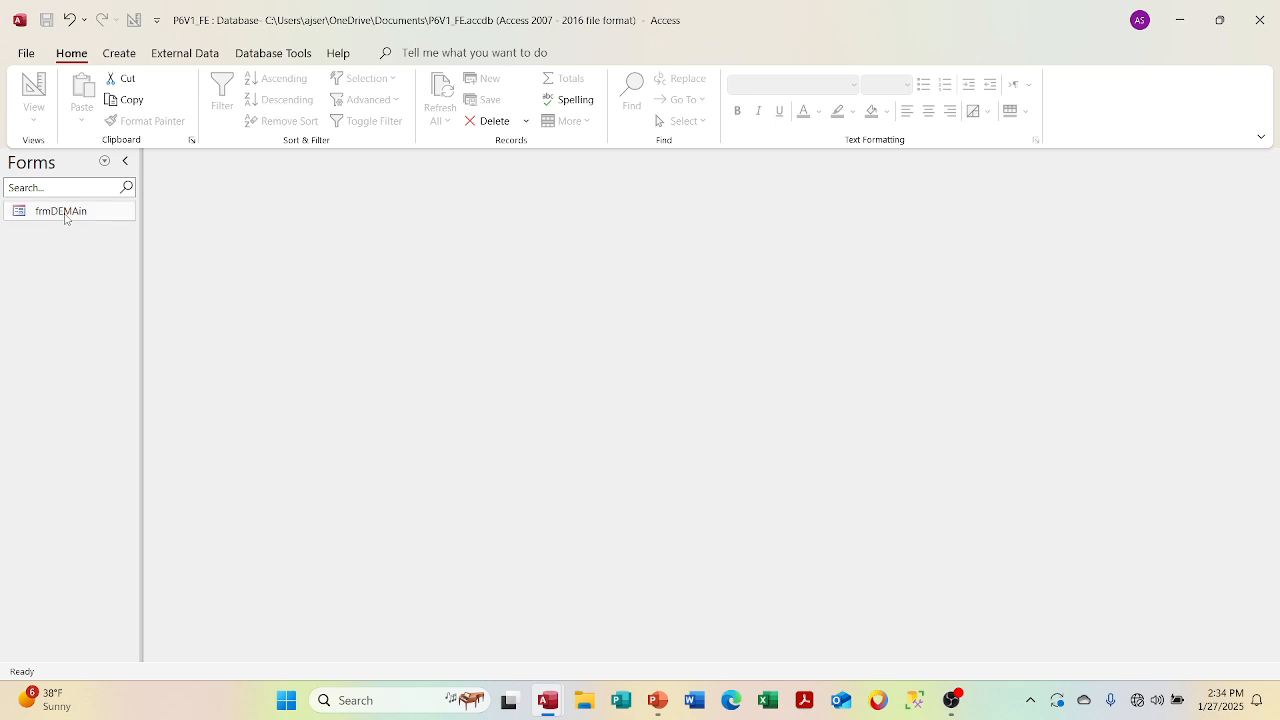
# Correct the saved form's name to frmDEMain
pyautogui.rightClick(65, 213)
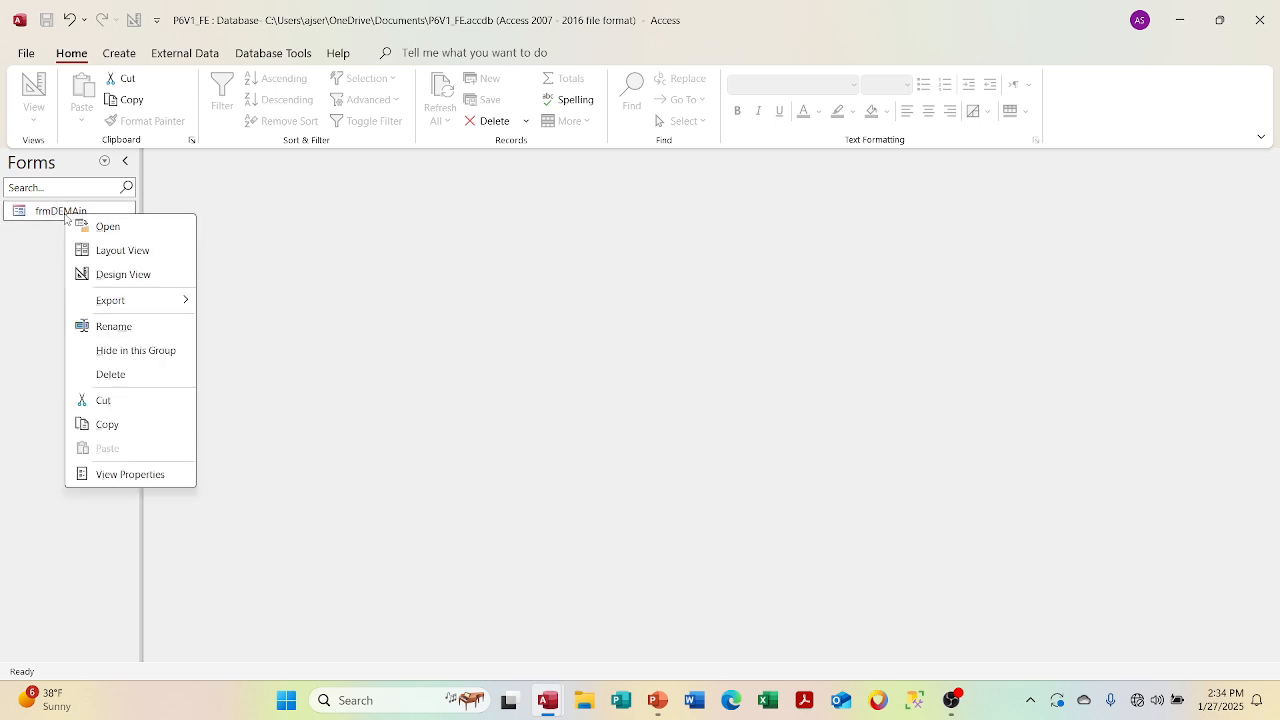
pyautogui.click(95, 327)
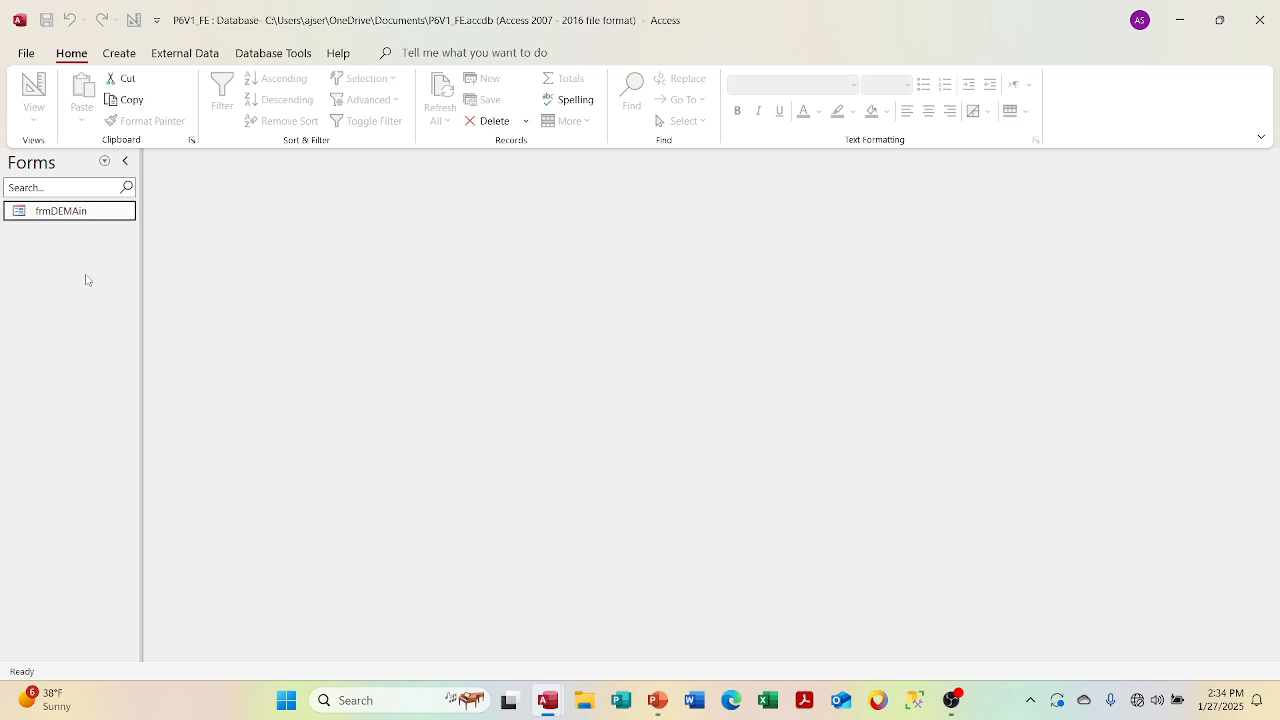
pyautogui.rightClick(84, 213)
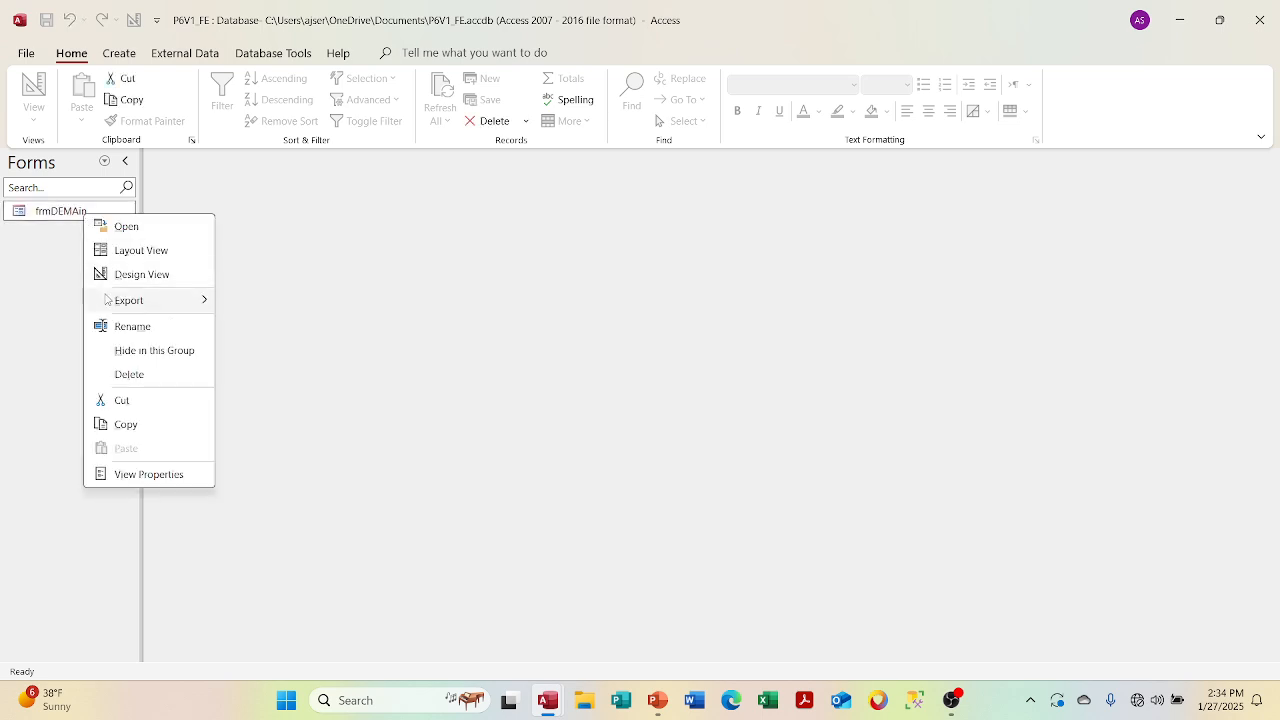
pyautogui.click(110, 327)
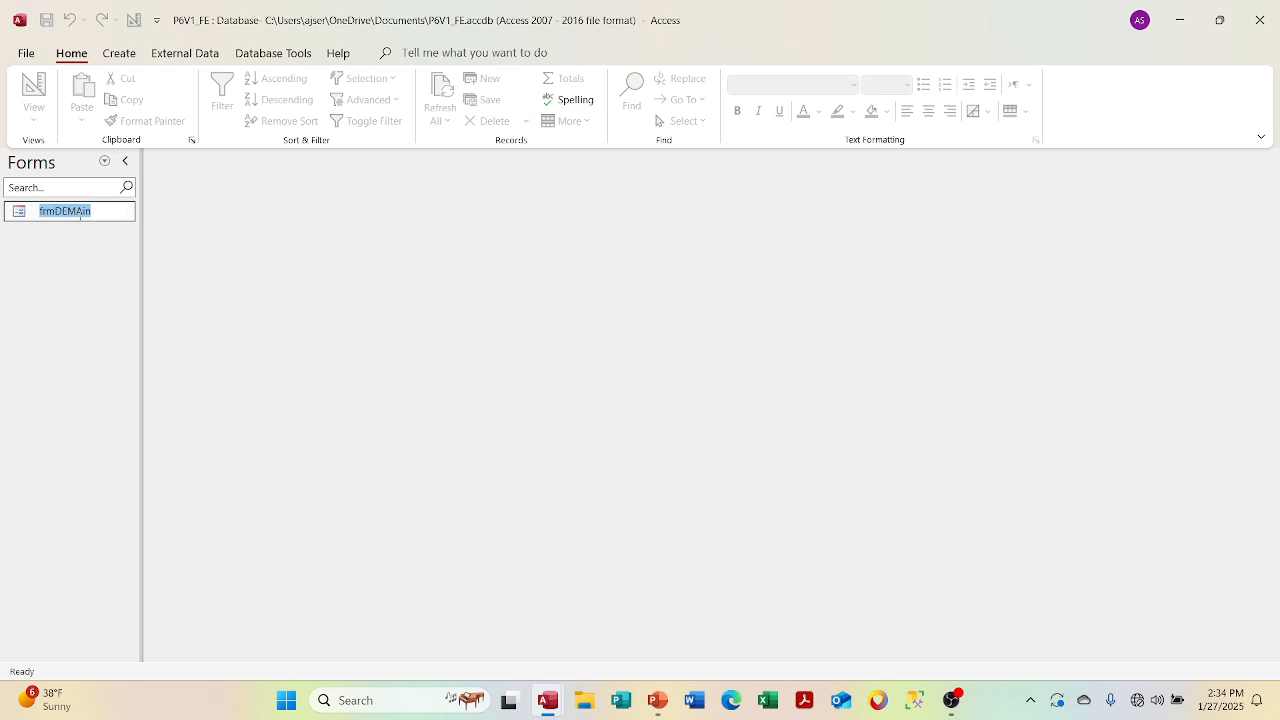
pyautogui.click(80, 213)
pyautogui.click(267, 254)
pyautogui.press('BackSpace')
pyautogui.write('a')
pyautogui.click(267, 254)
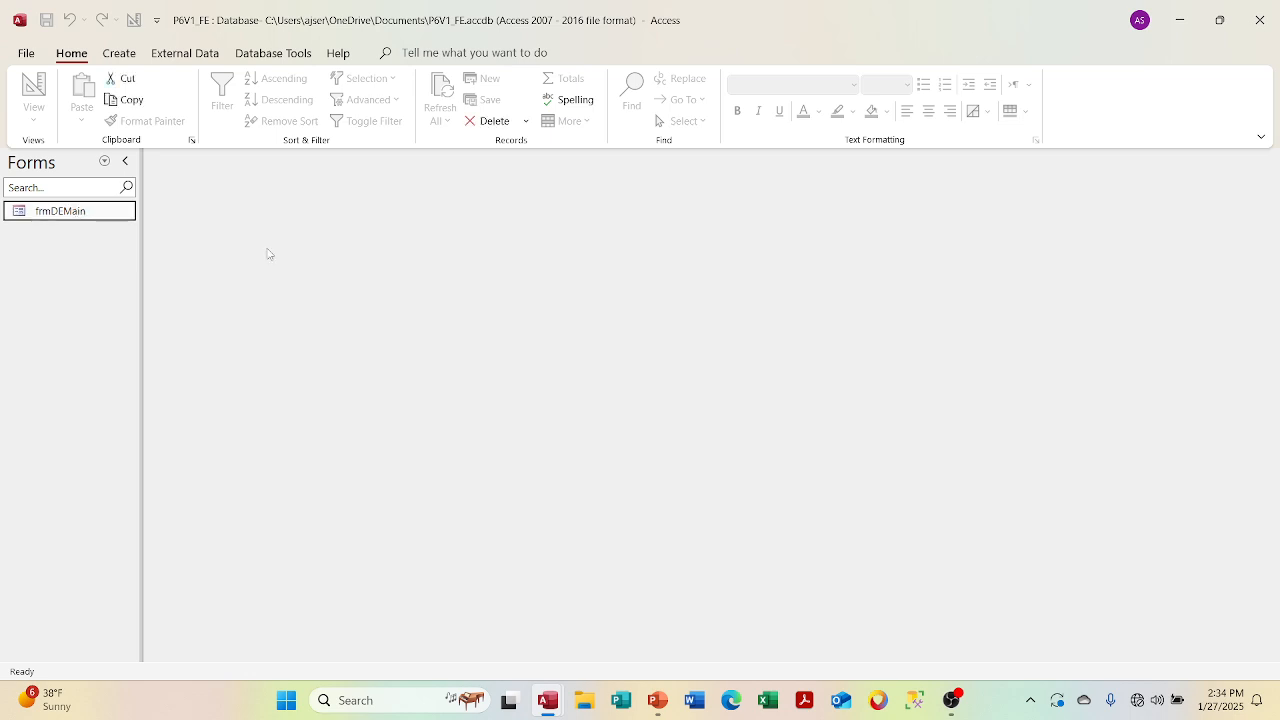
# Open frmDEMain in Design View, close it and reopen it in Design View
pyautogui.rightClick(108, 207)
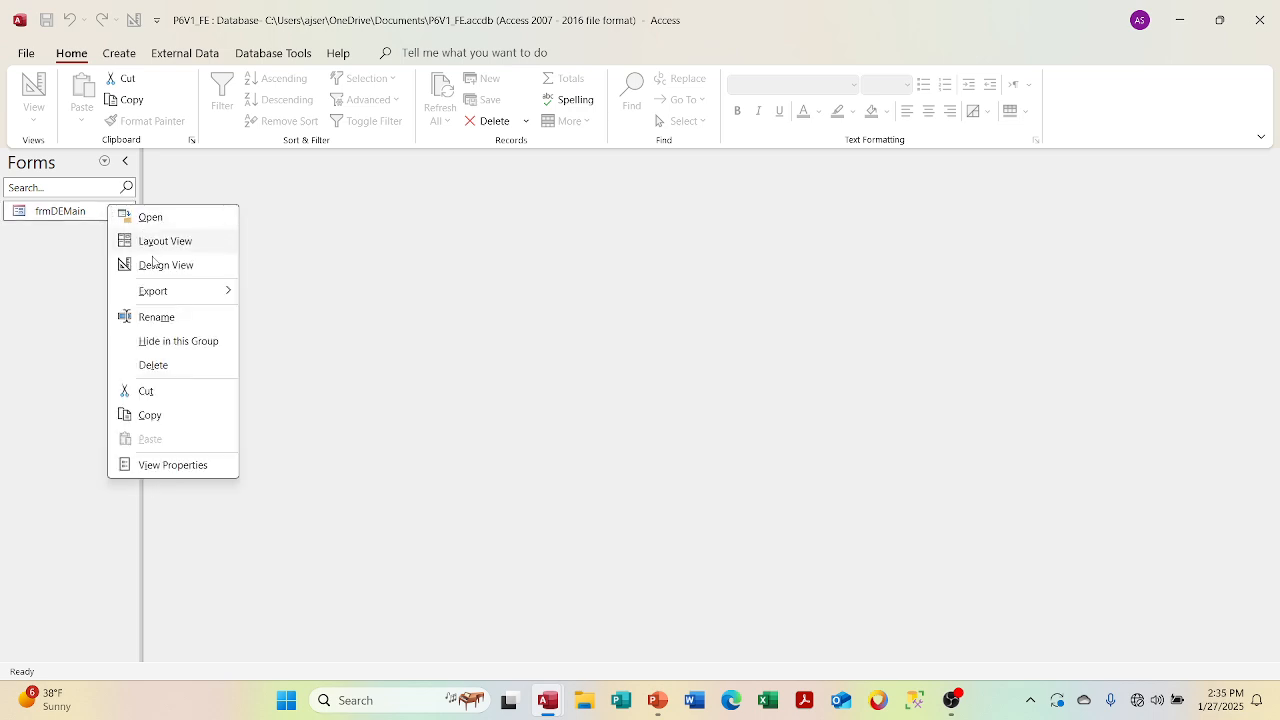
pyautogui.click(160, 264)
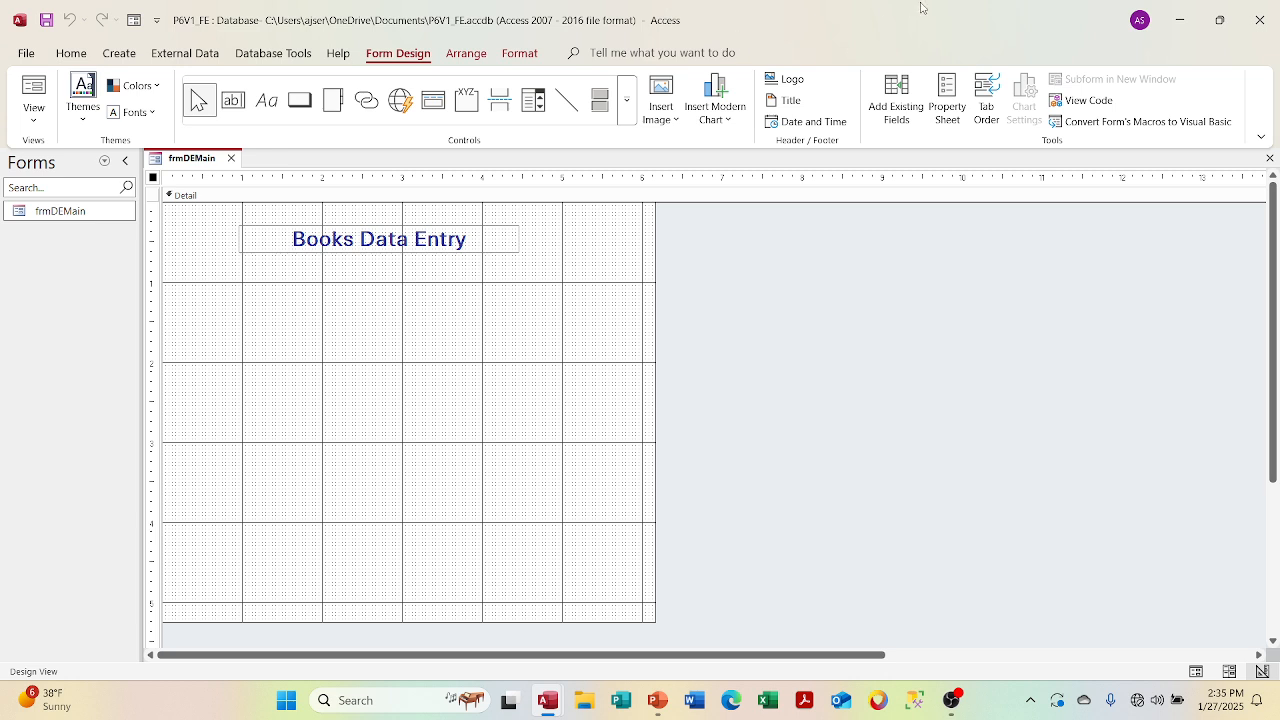
pyautogui.click(230, 159)
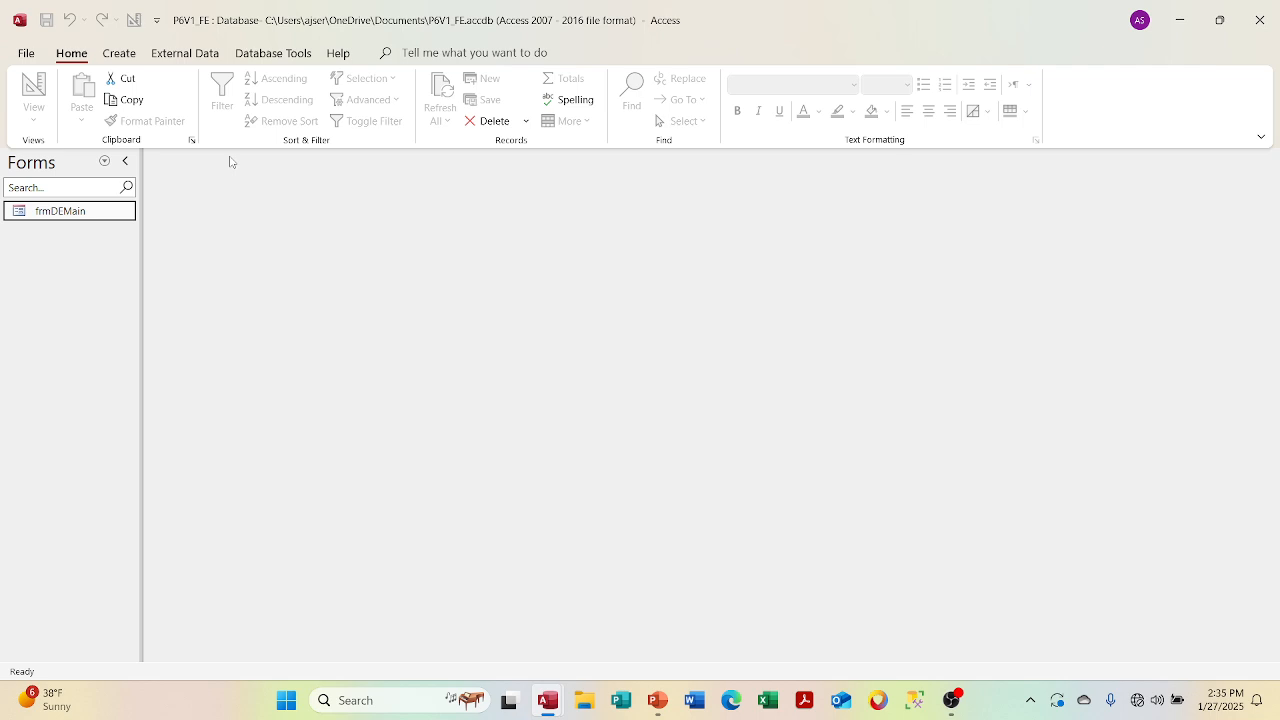
pyautogui.rightClick(76, 222)
pyautogui.click(128, 277)
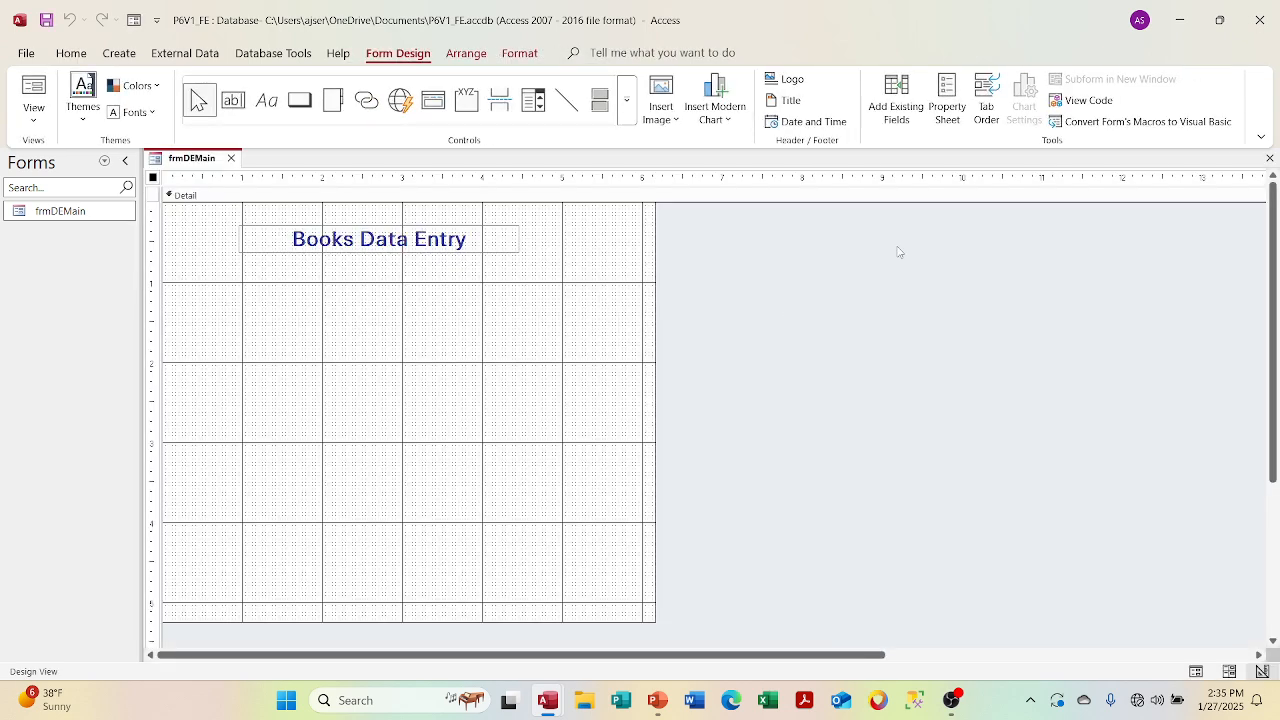
# Try a much wider navigation pane beside the form design and narrow it again
pyautogui.click(1195, 655)
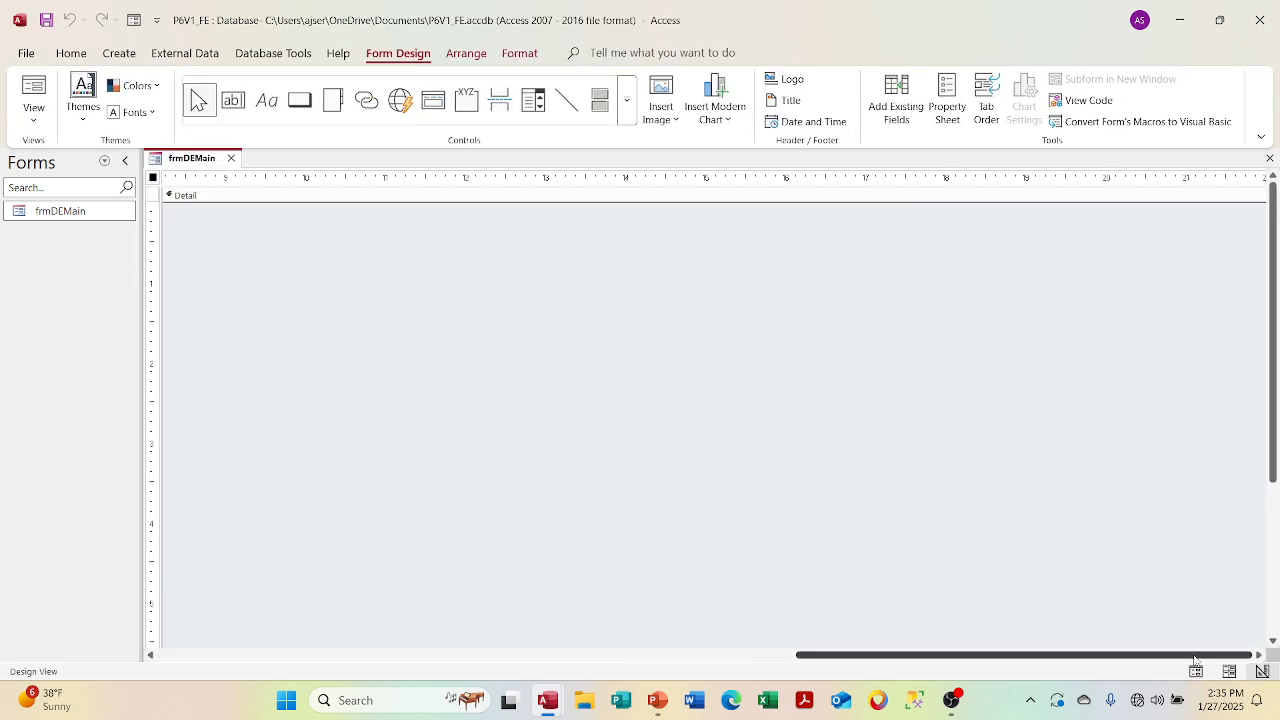
pyautogui.moveTo(1194, 657); pyautogui.dragTo(1230, 656)
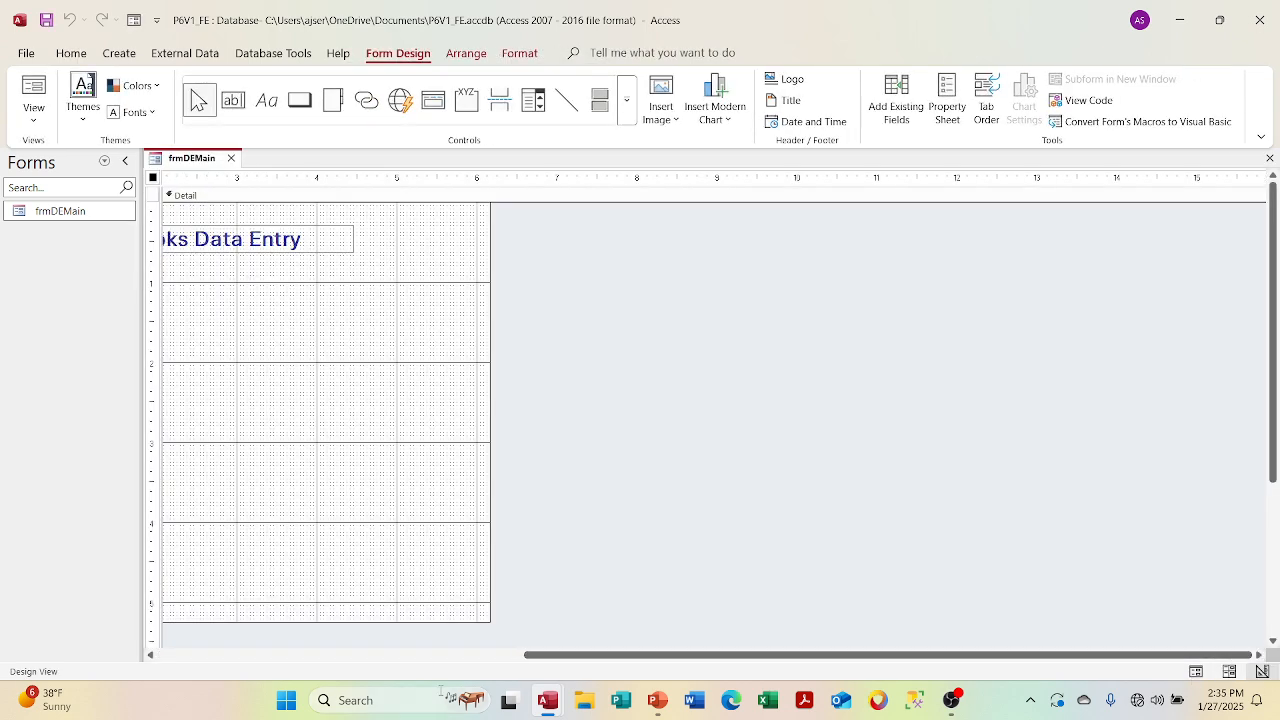
pyautogui.click(264, 656)
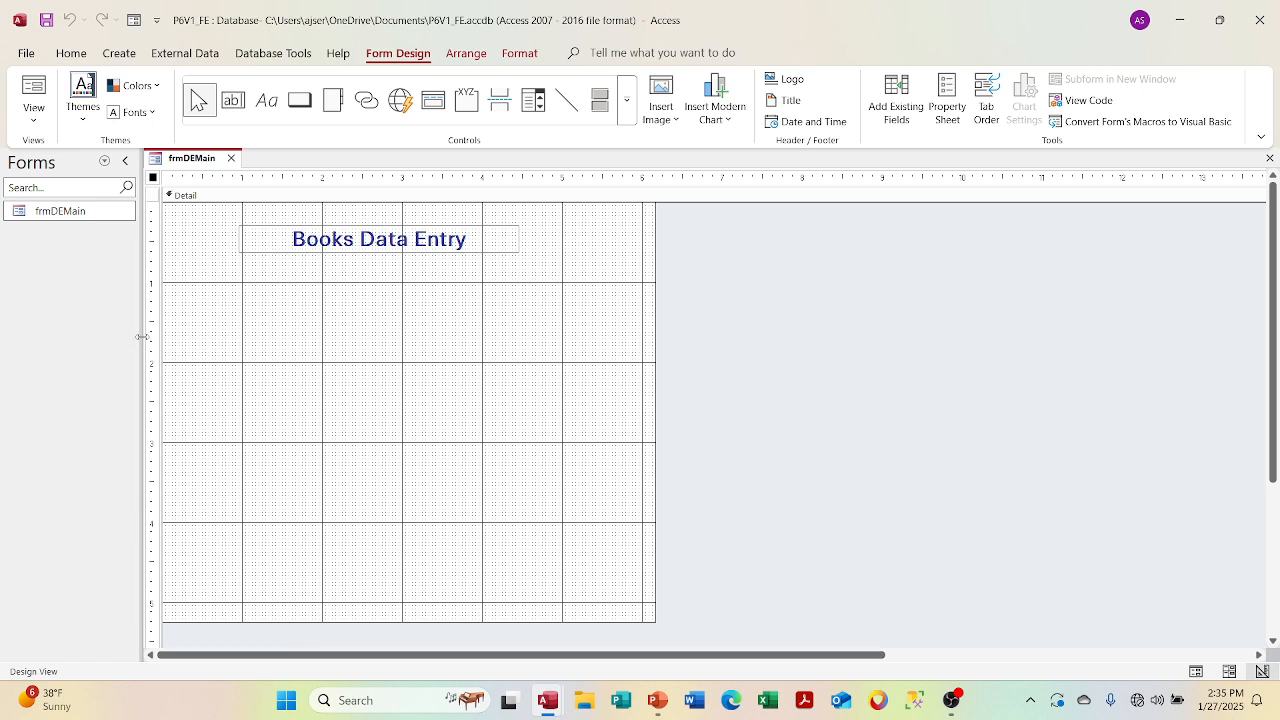
pyautogui.moveTo(143, 337); pyautogui.dragTo(482, 384)
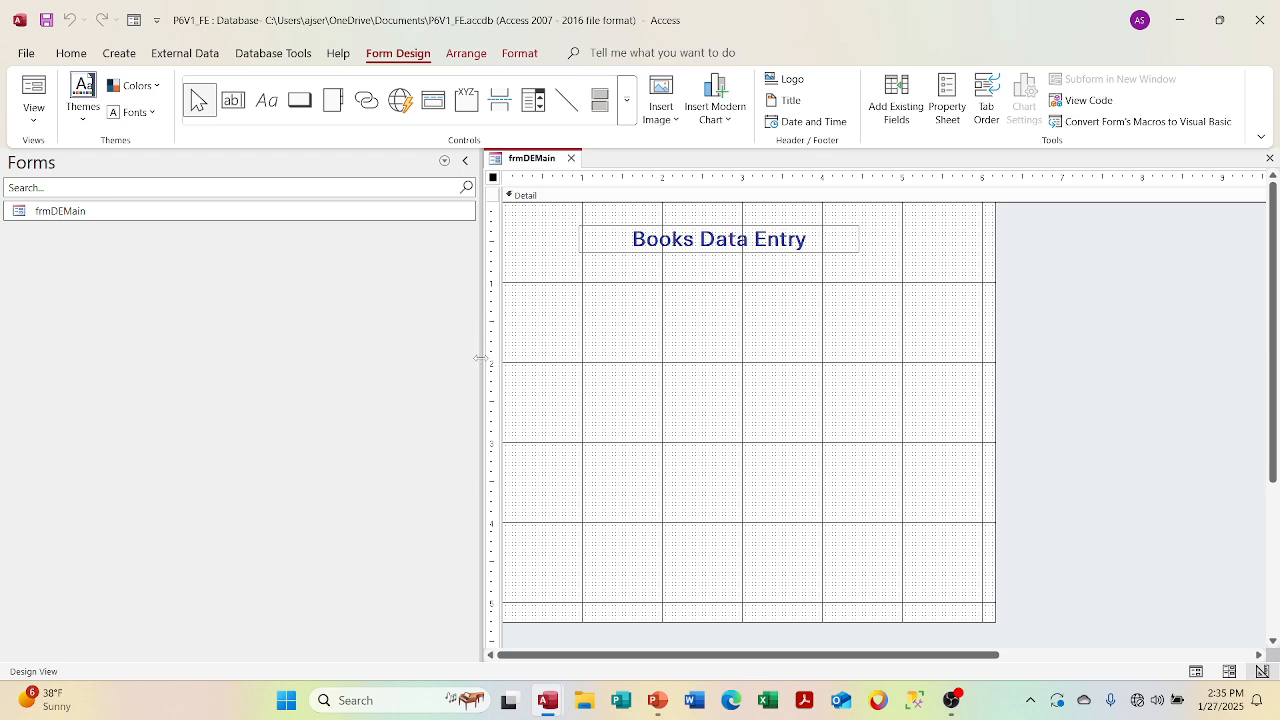
pyautogui.moveTo(481, 358); pyautogui.dragTo(148, 348)
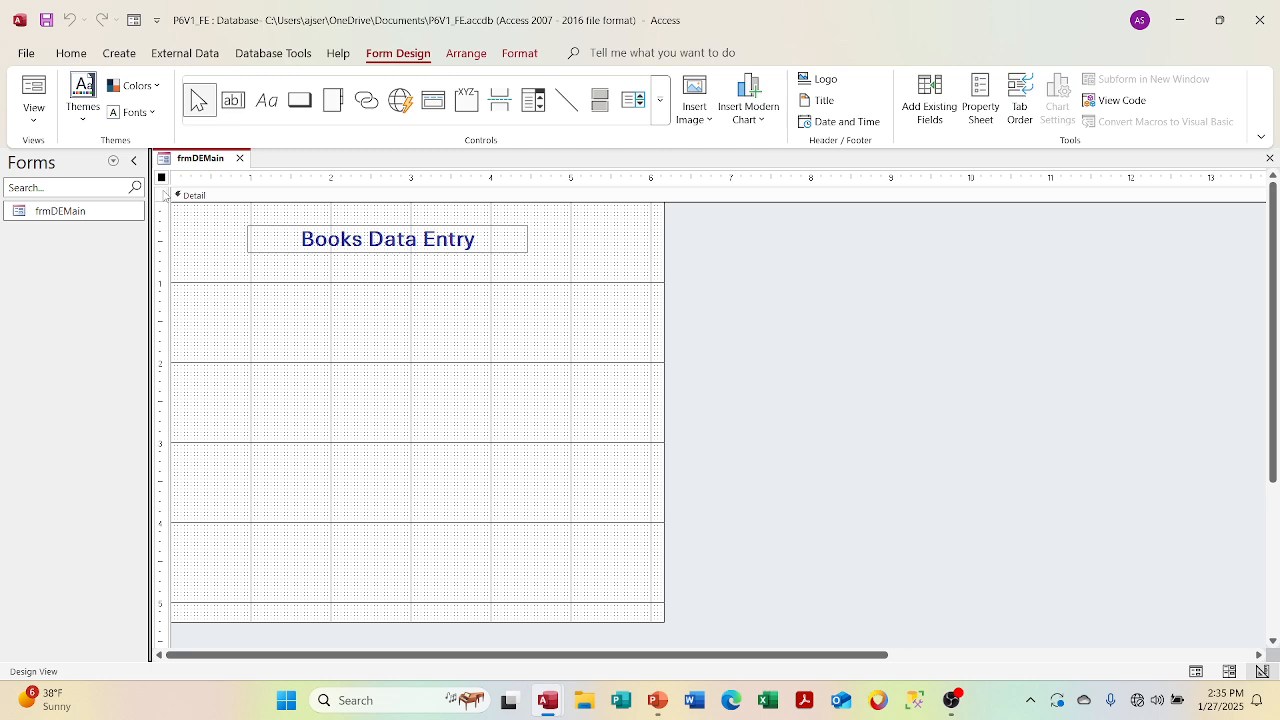
# View the form's property sheet, close the sheet and close frmDEMain
pyautogui.click(165, 196)
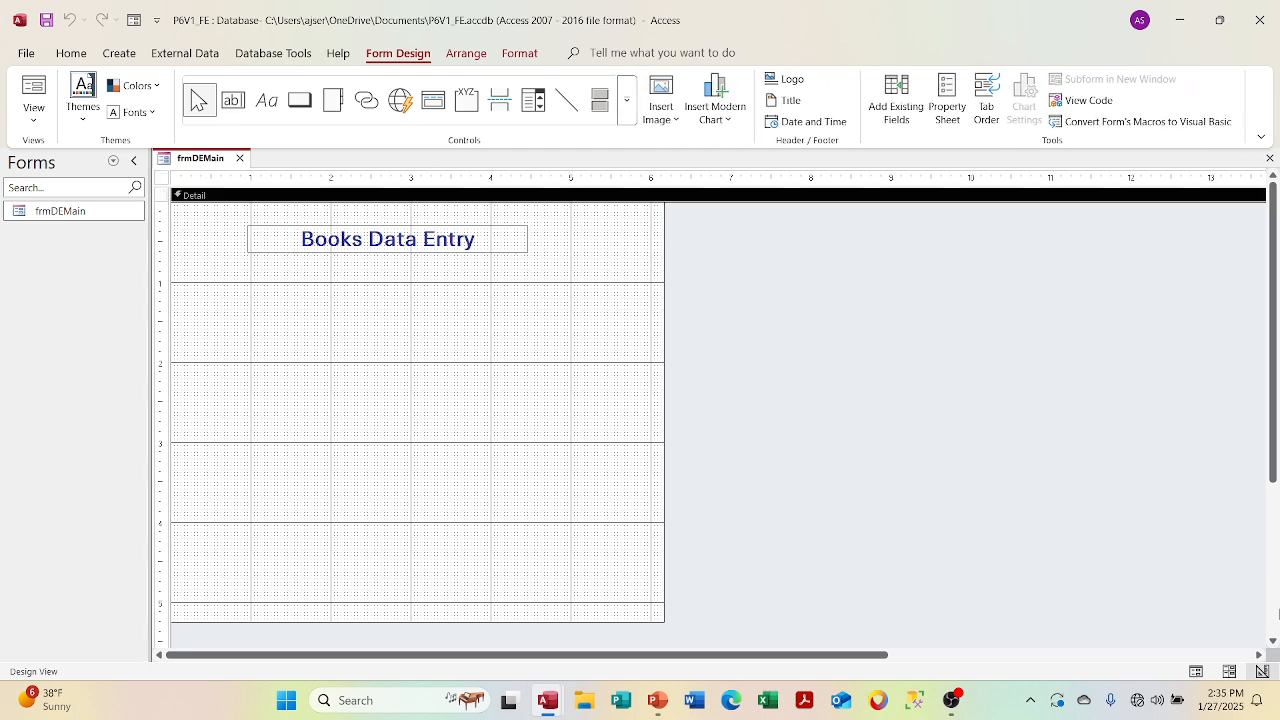
pyautogui.click(1178, 655)
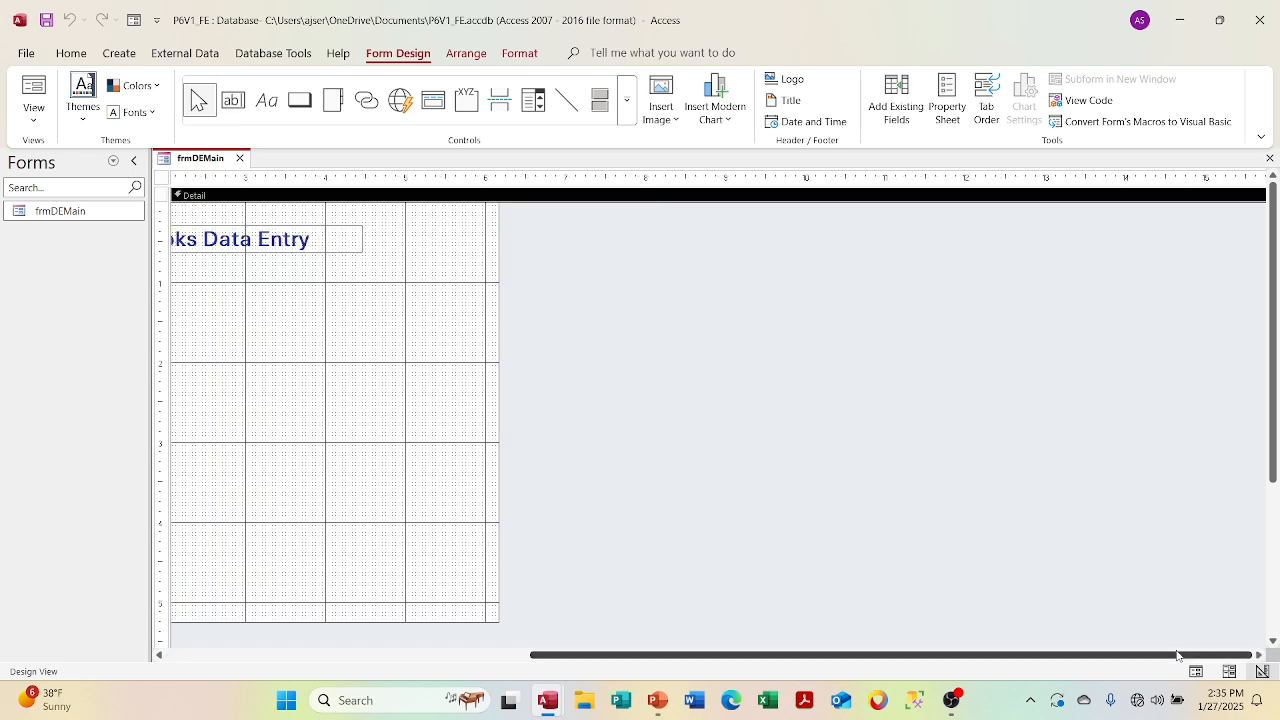
pyautogui.click(1251, 180)
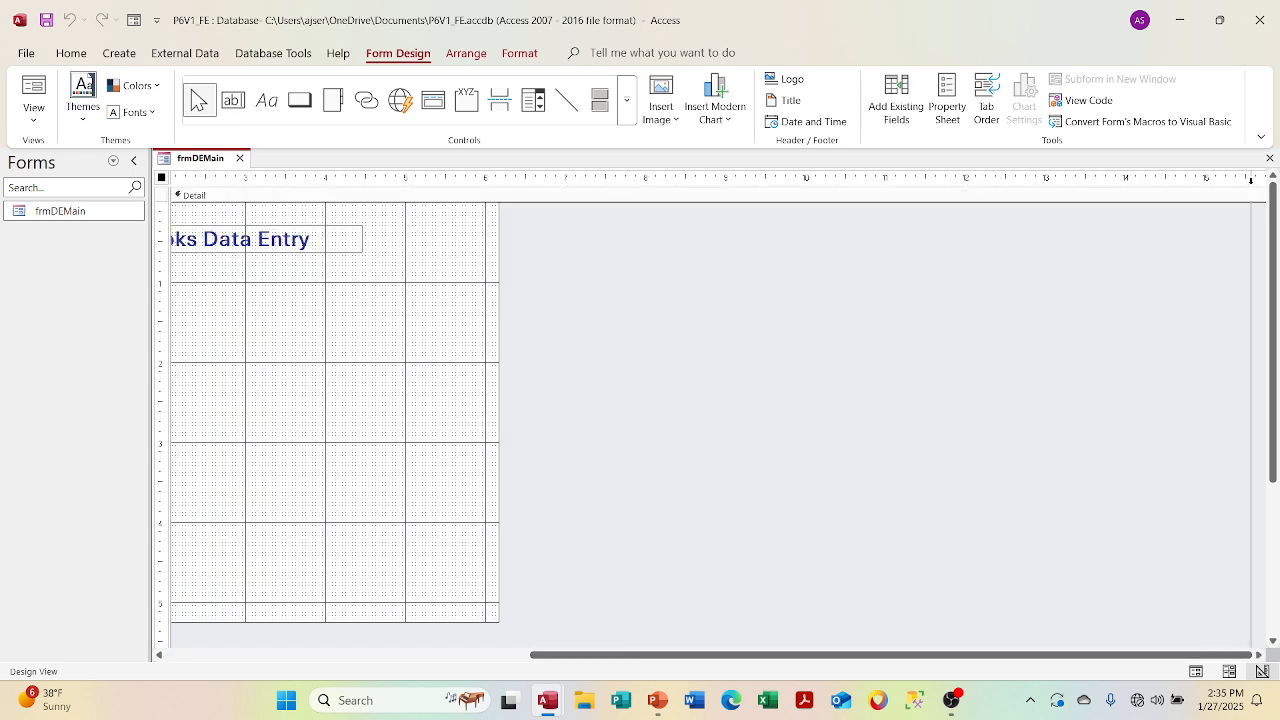
pyautogui.press('F4')
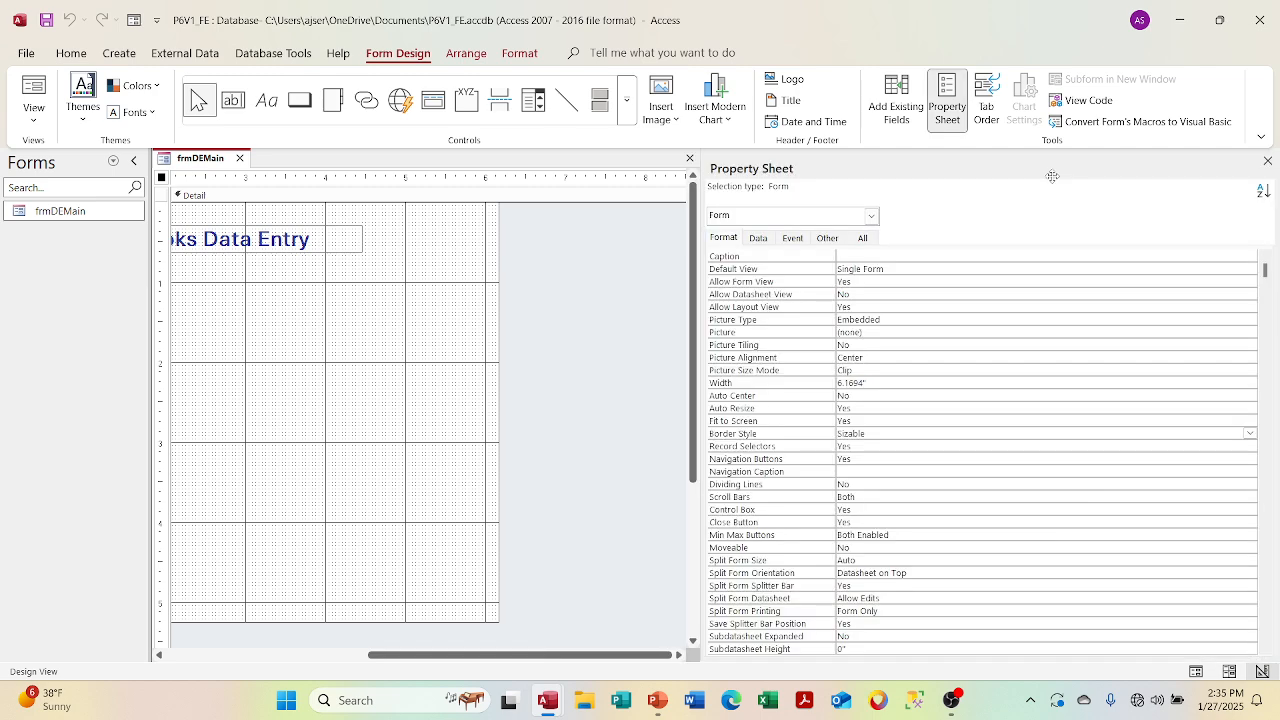
pyautogui.click(1267, 161)
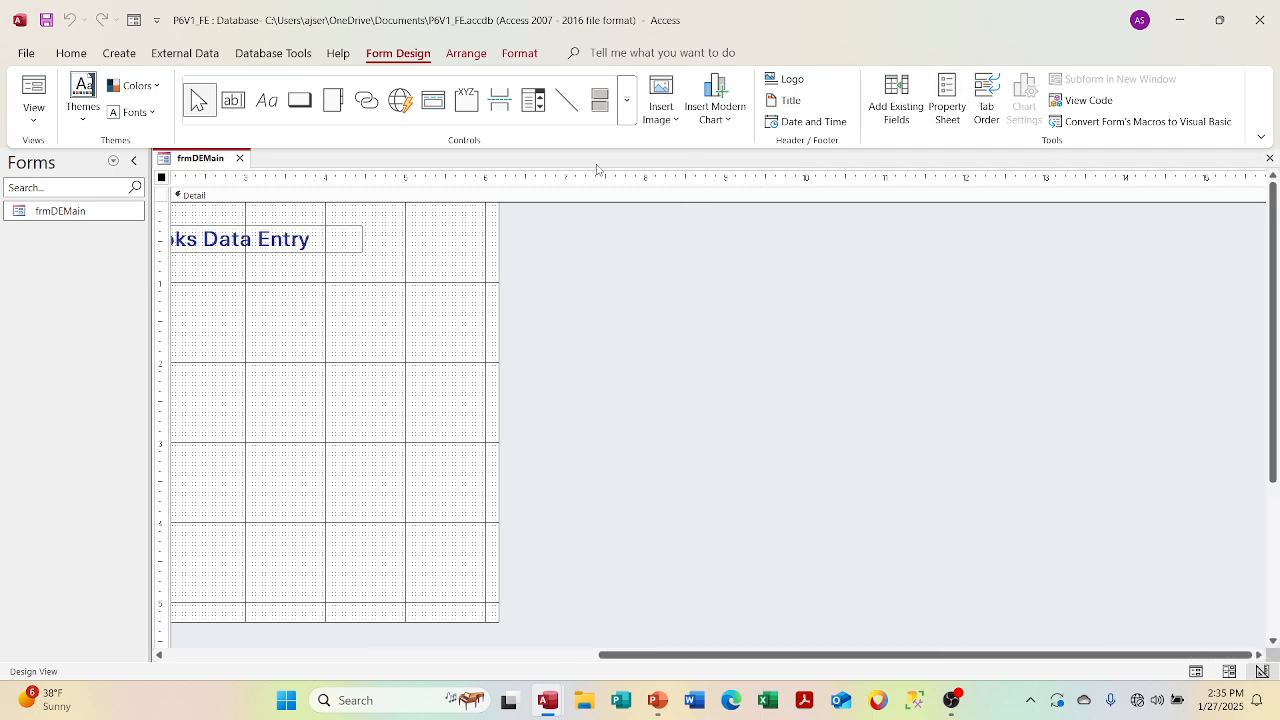
pyautogui.click(240, 158)
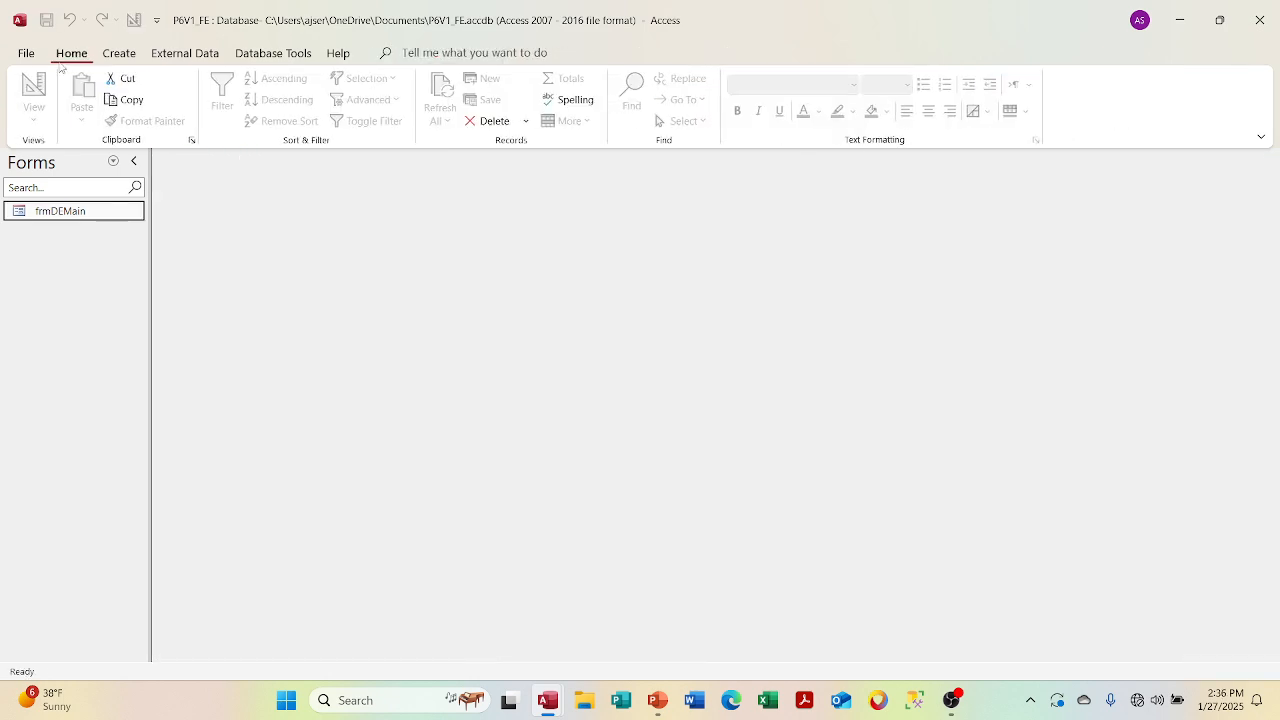
# In the current database's options, turn off Display Document Tabs, set the document windows to Overlapping Windows and accept the options
pyautogui.click(31, 58)
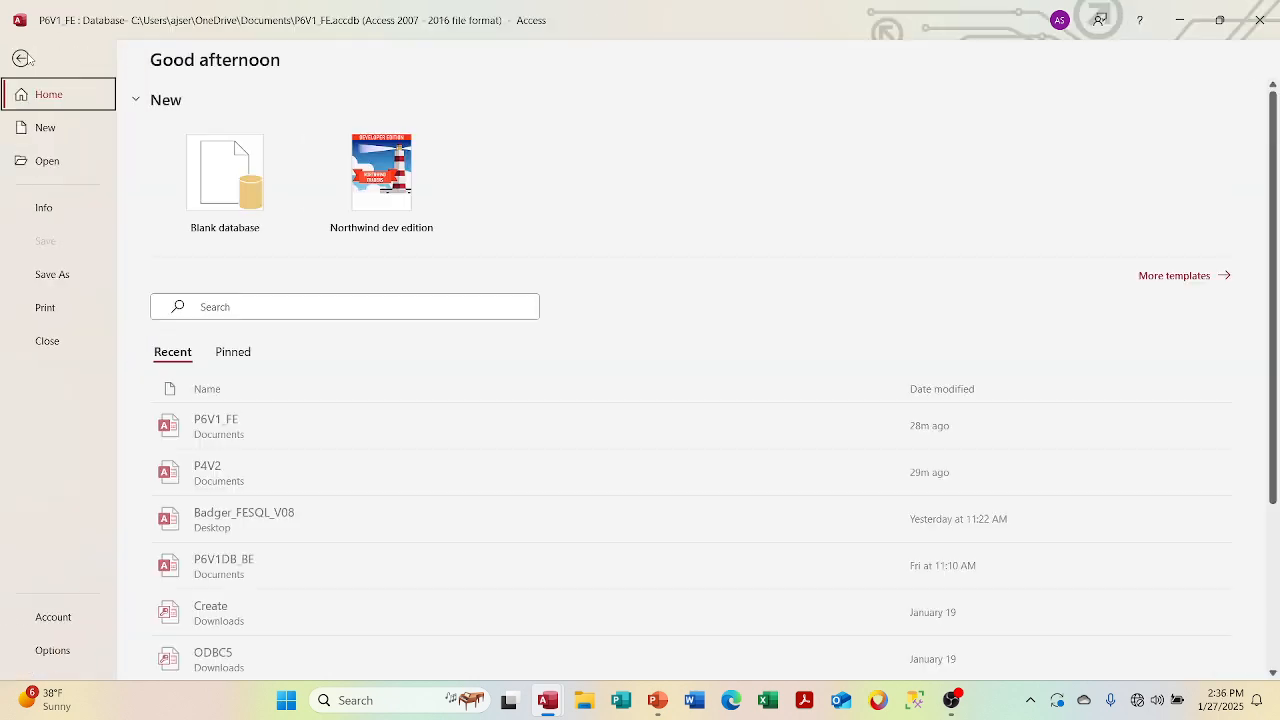
pyautogui.click(45, 648)
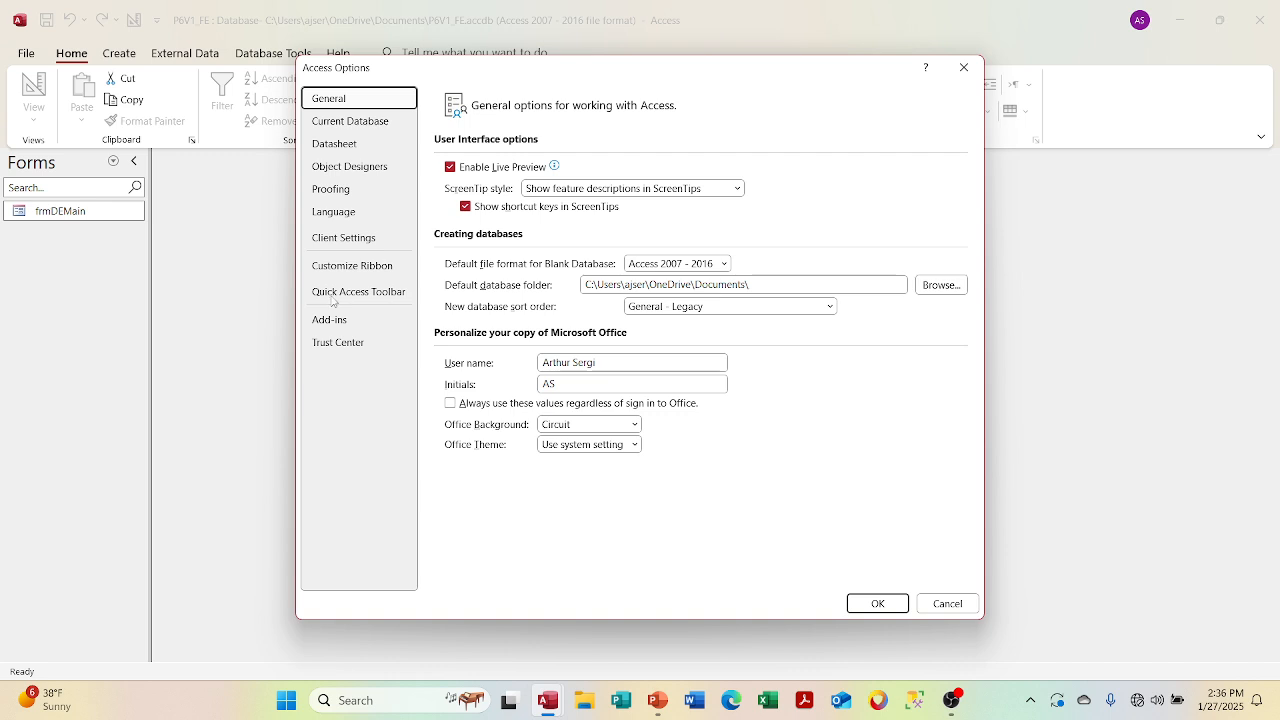
pyautogui.click(377, 131)
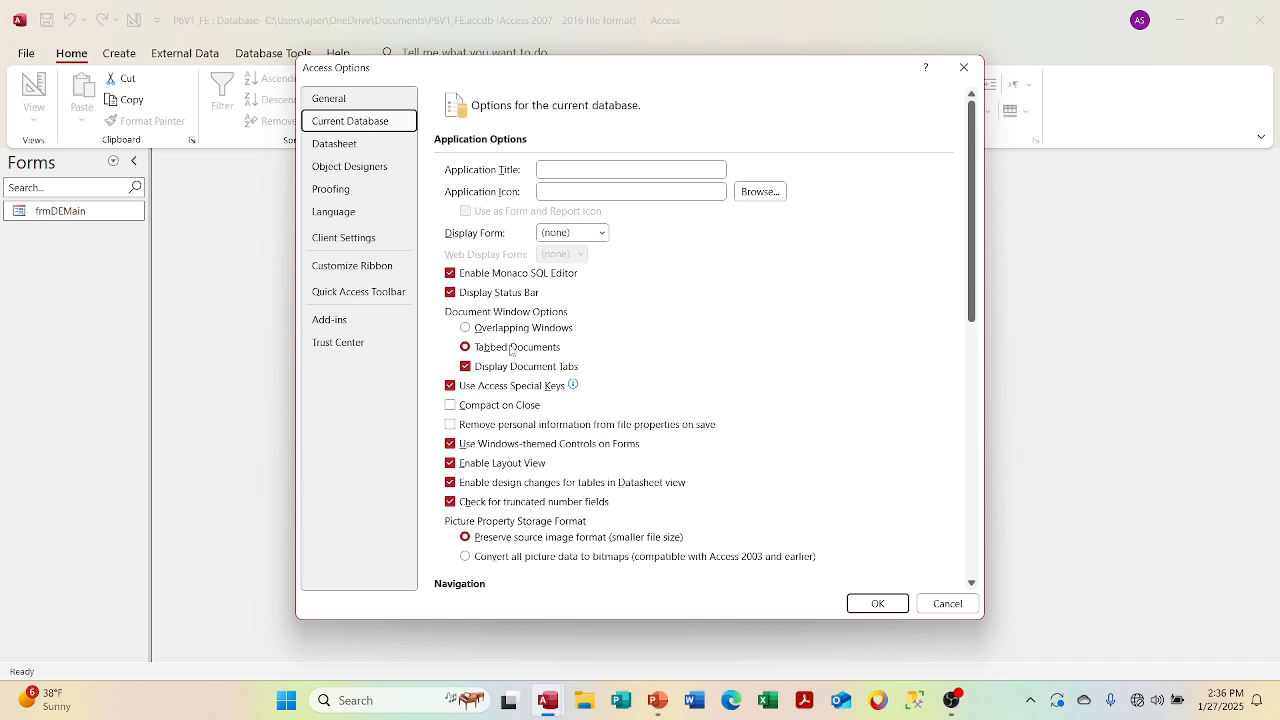
pyautogui.click(467, 370)
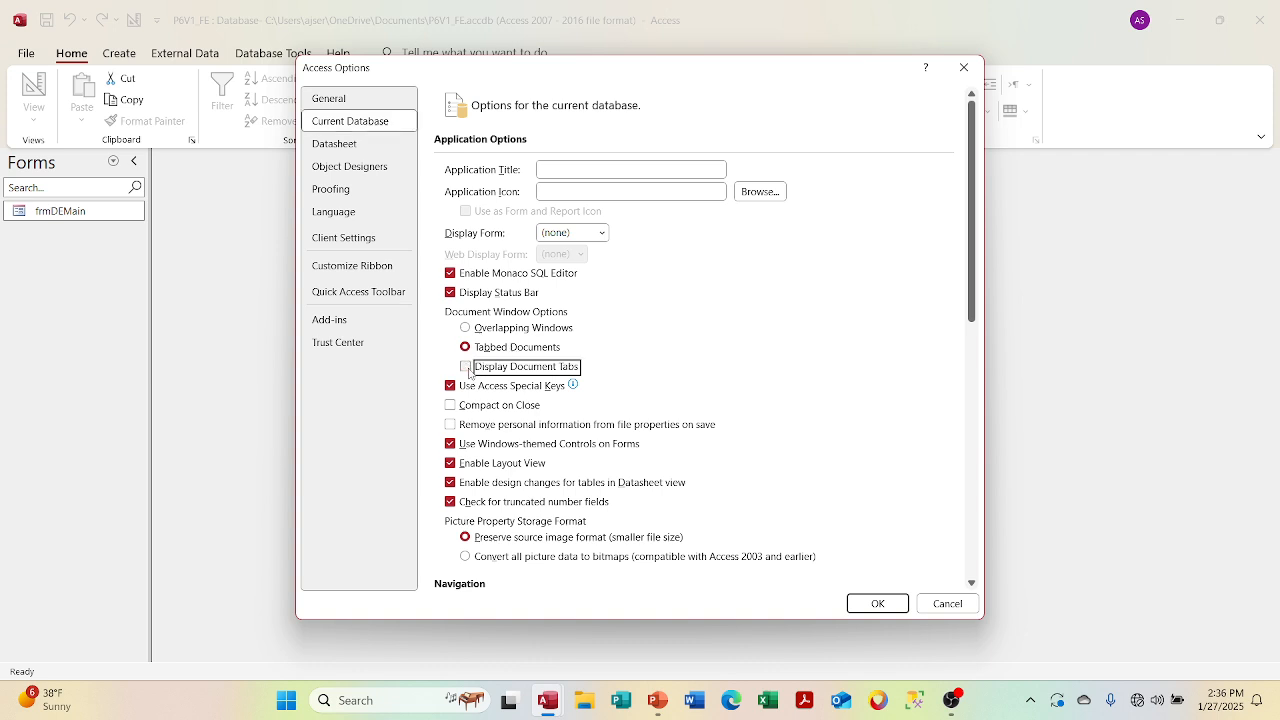
pyautogui.click(465, 329)
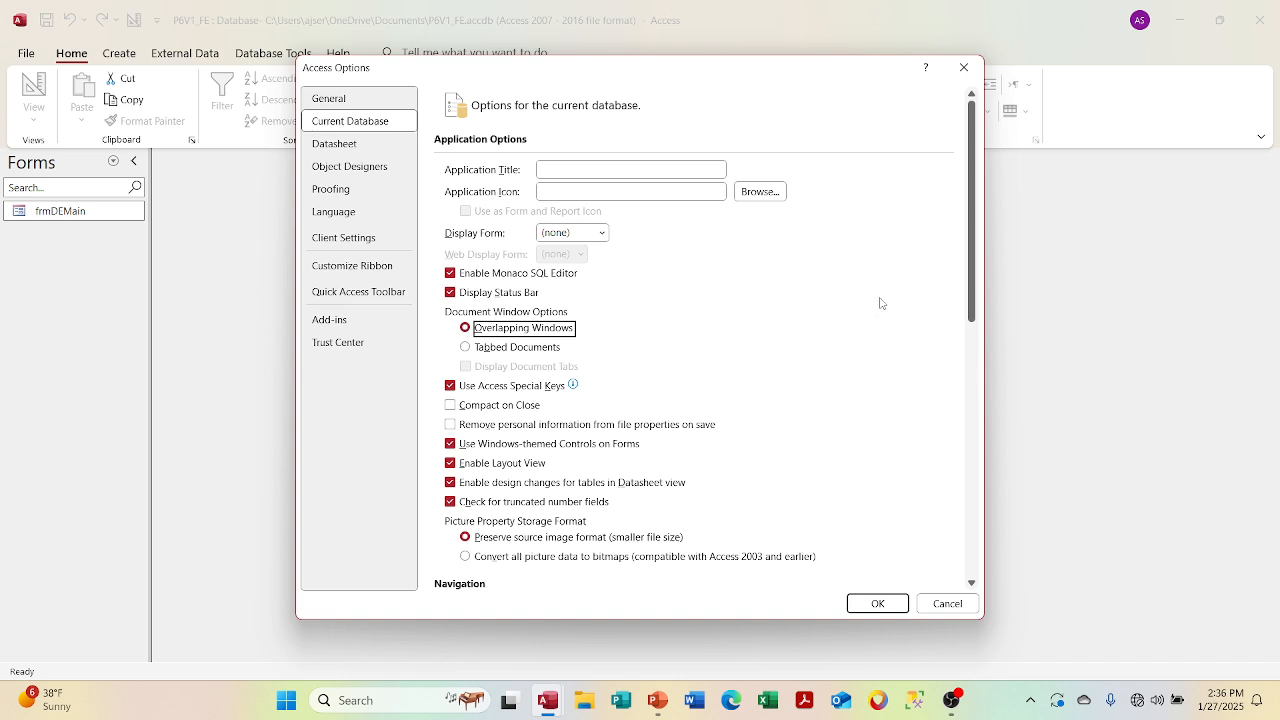
pyautogui.click(860, 603)
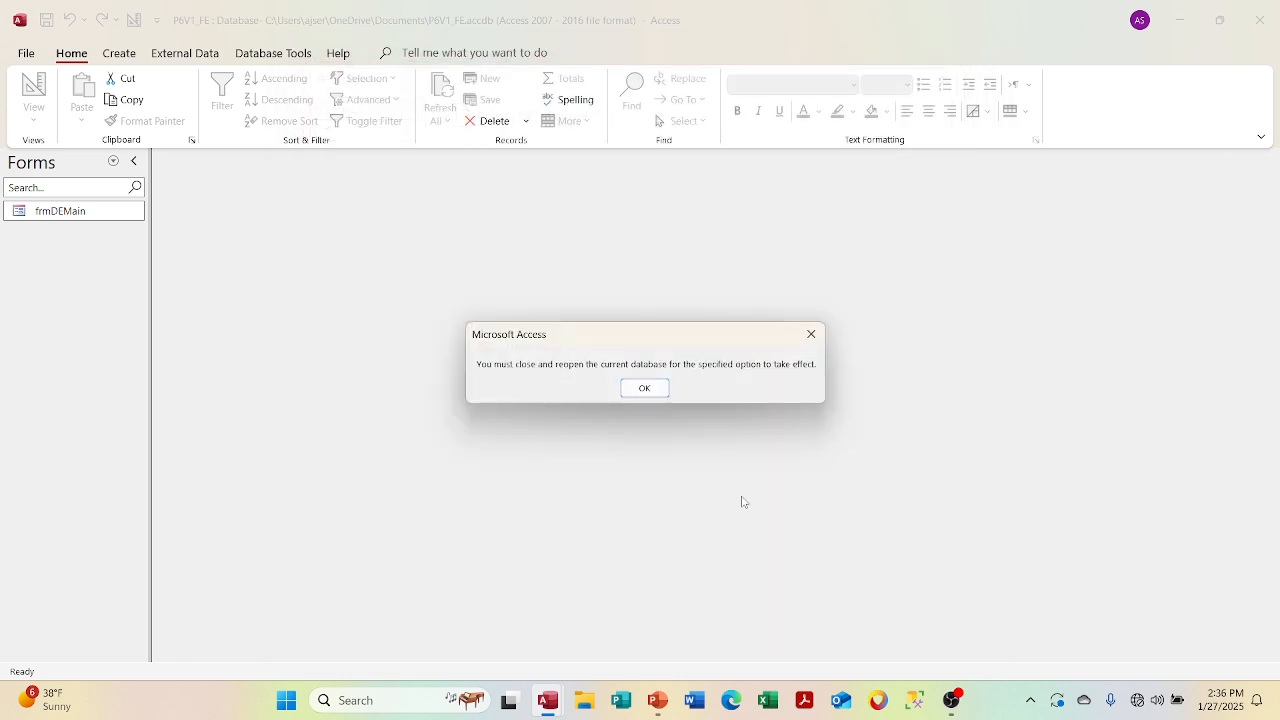
# Dismiss the reopen notice, close the current database and reopen P6V1_FE from the recent files
pyautogui.click(650, 390)
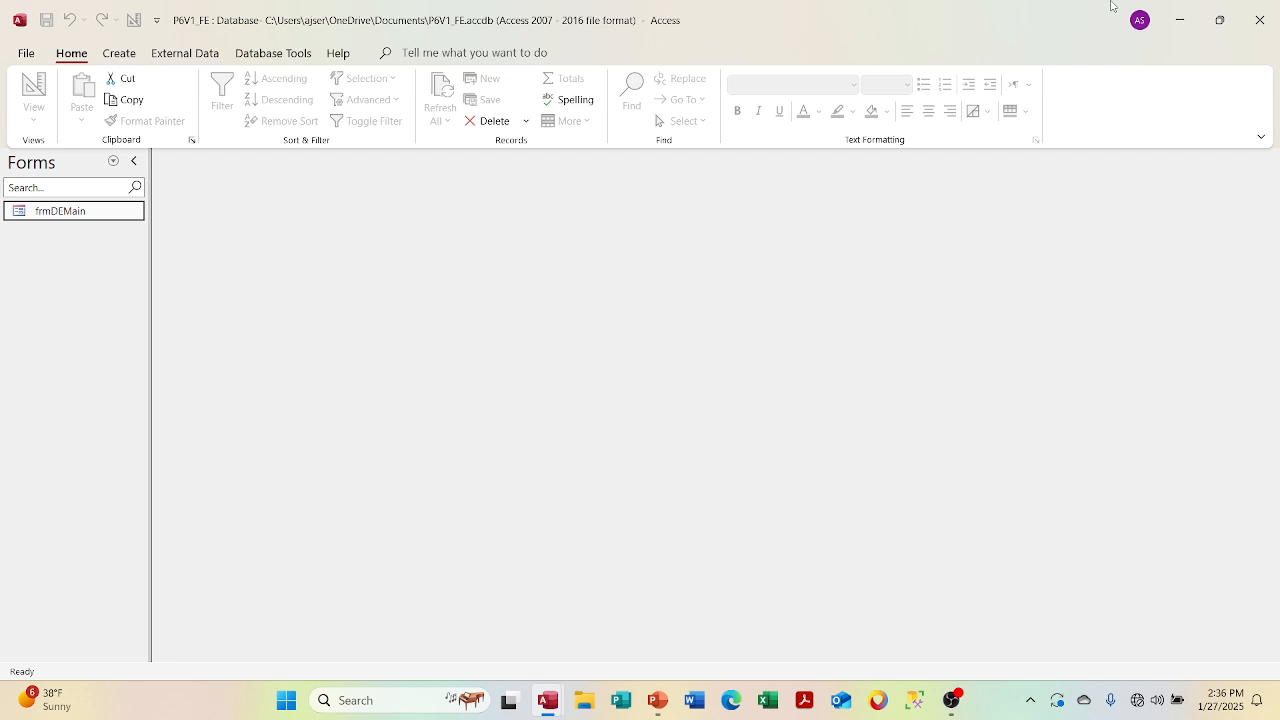
pyautogui.click(26, 56)
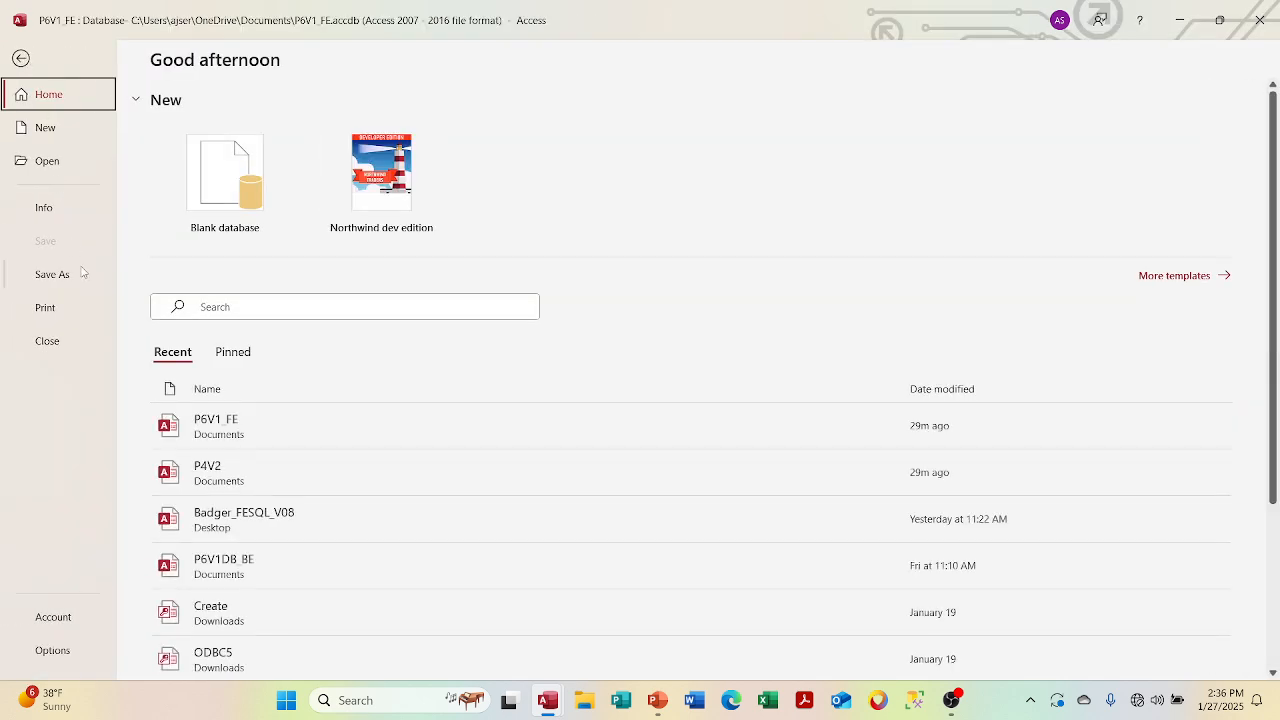
pyautogui.click(40, 348)
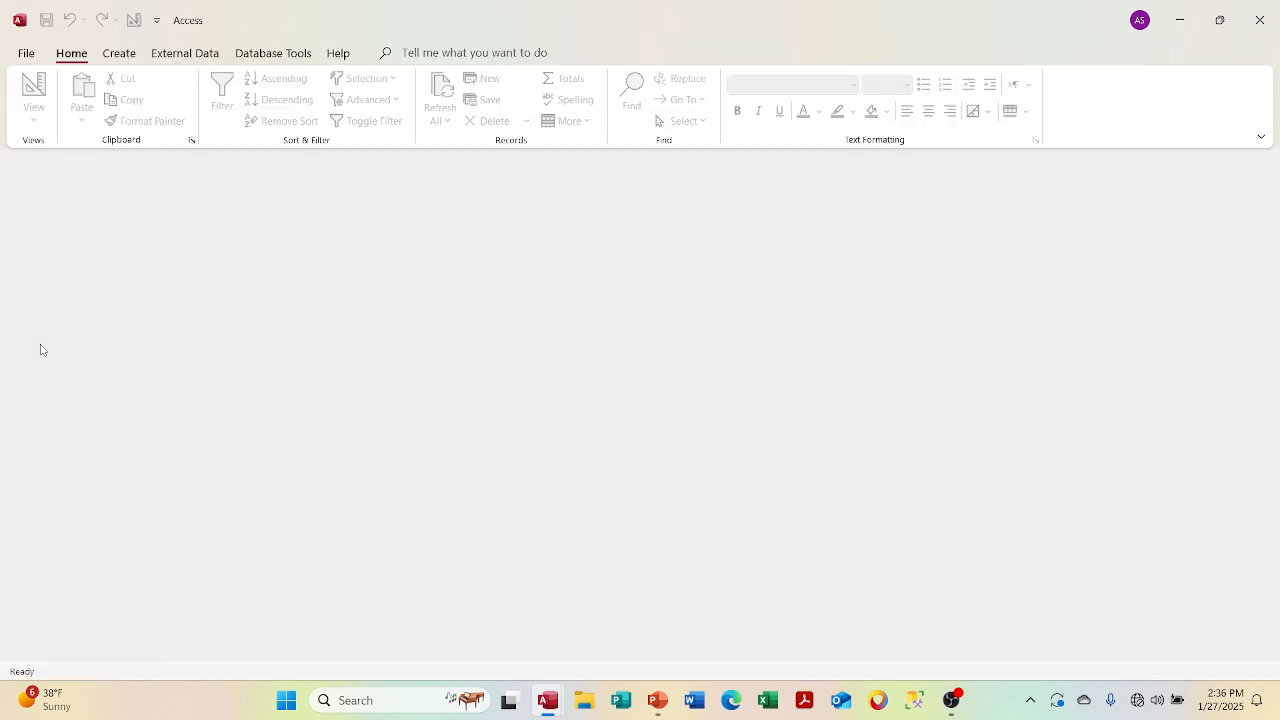
pyautogui.click(26, 55)
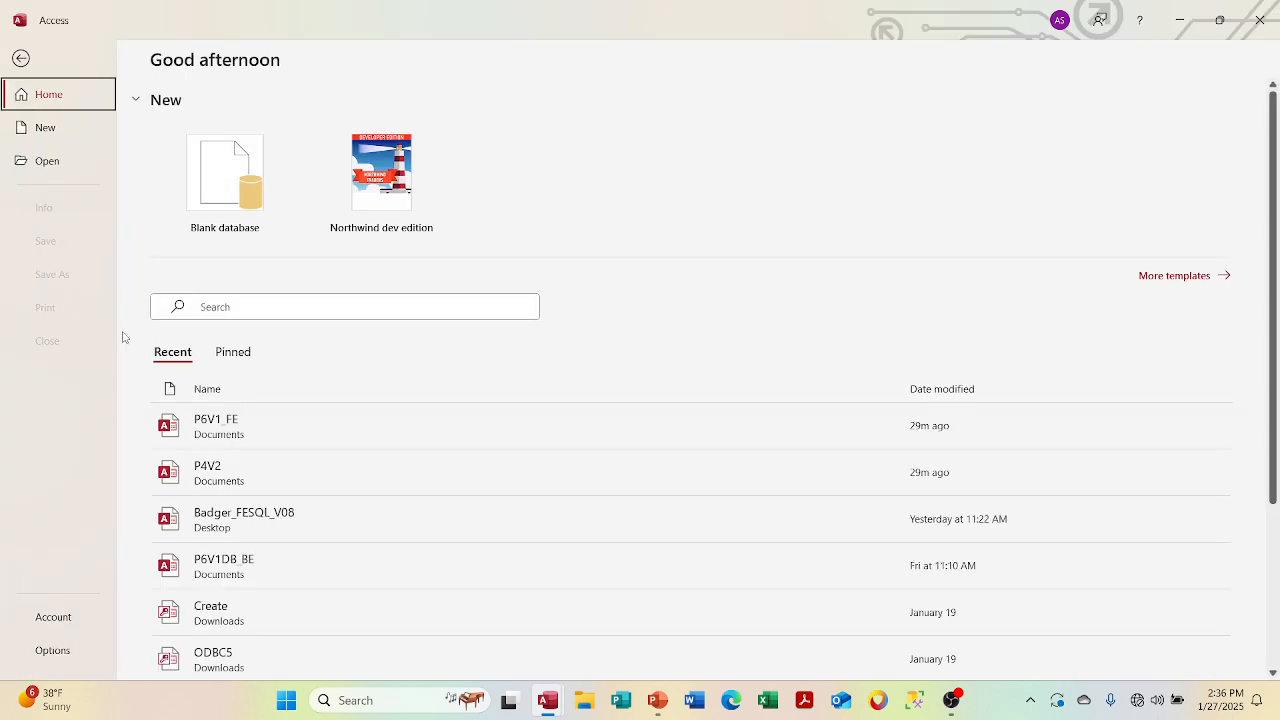
pyautogui.click(276, 430)
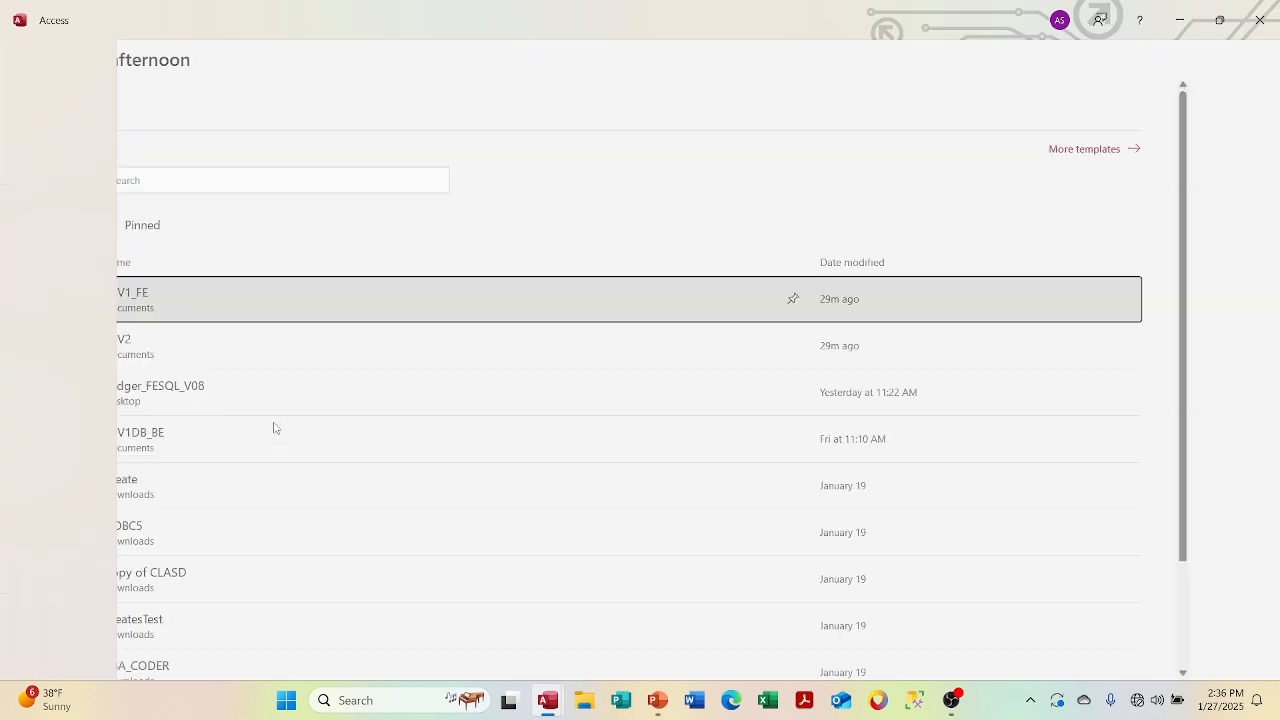
# Open frmDEMain in Design View and try moving, minimizing, restoring and maximizing its window, leaving it minimized
pyautogui.rightClick(60, 212)
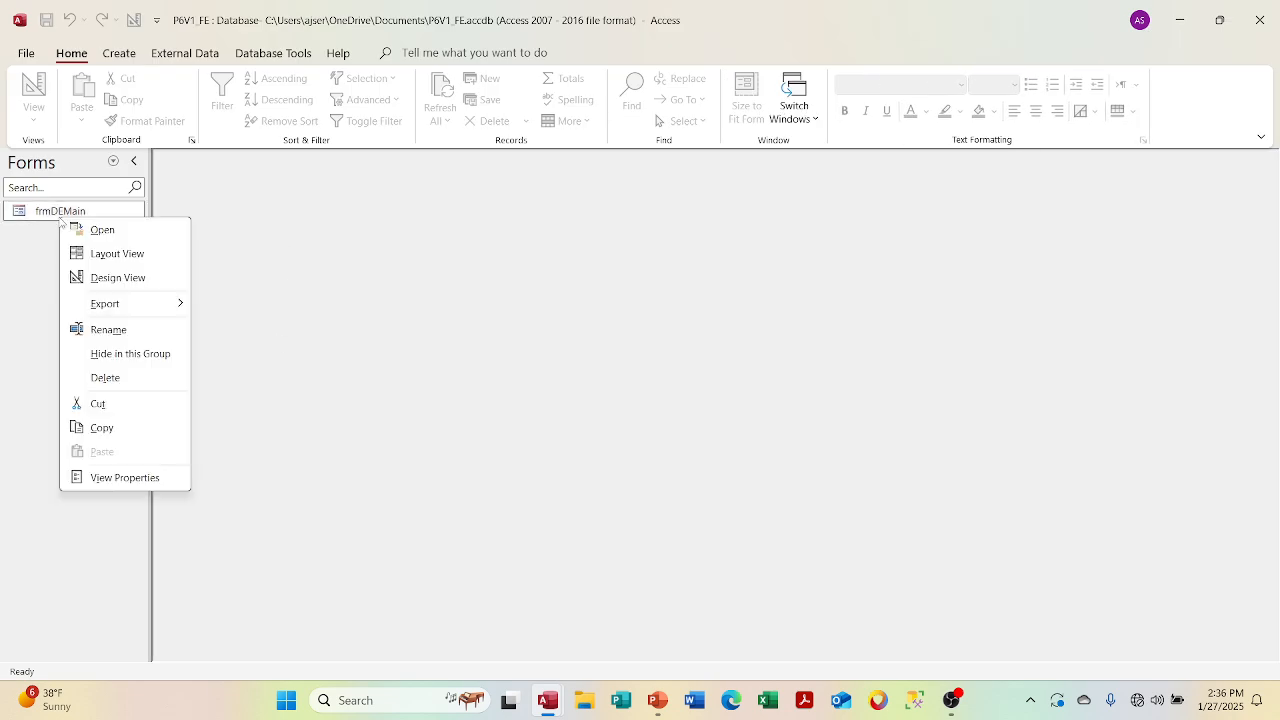
pyautogui.click(117, 278)
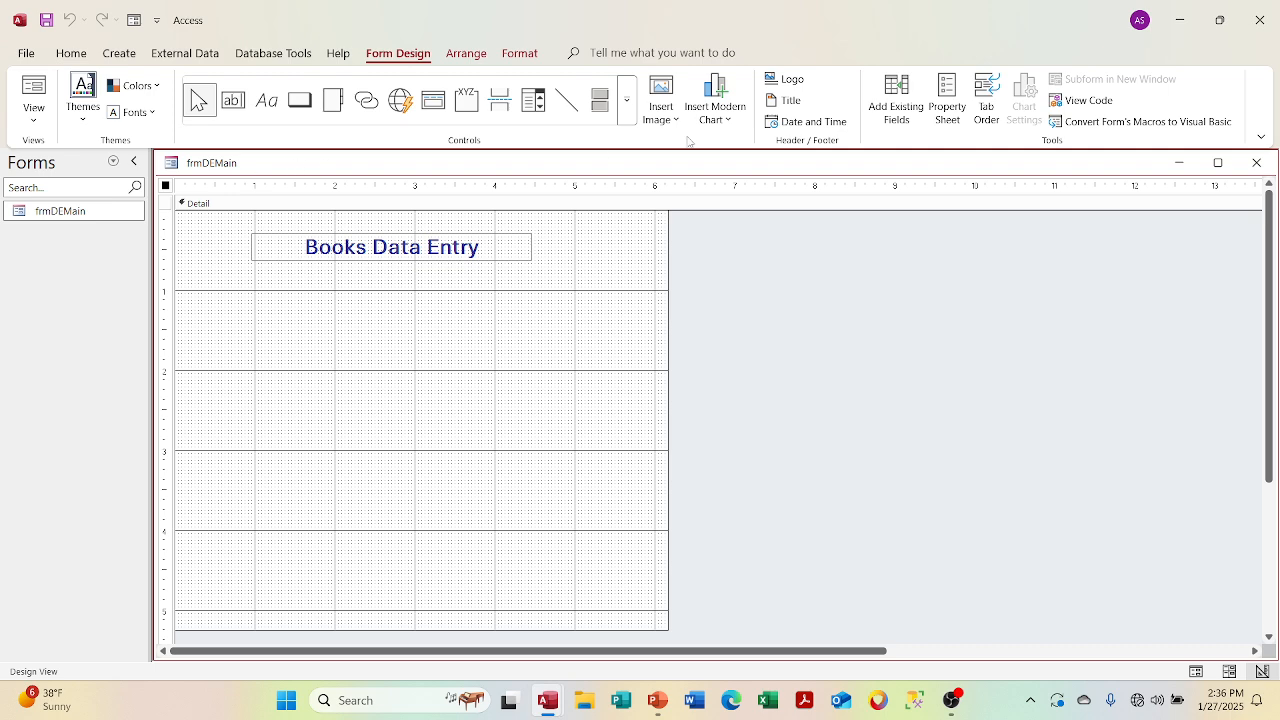
pyautogui.moveTo(781, 168); pyautogui.dragTo(669, 175)
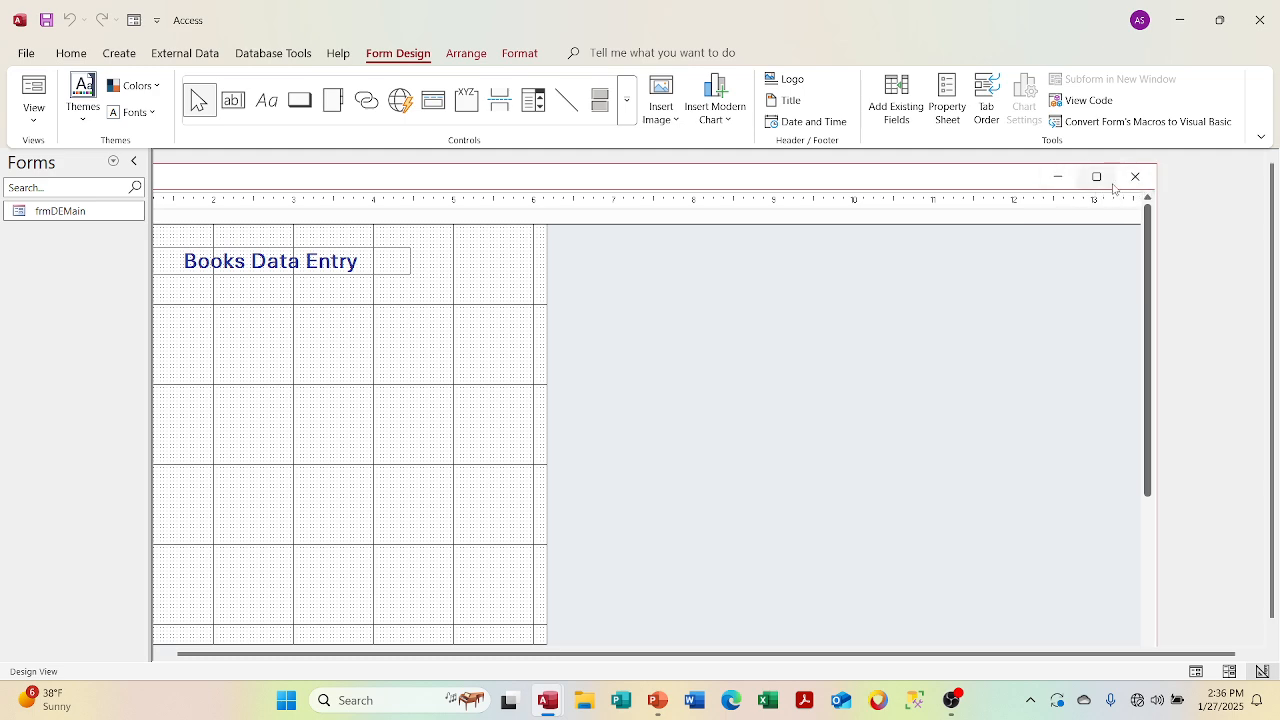
pyautogui.click(1058, 177)
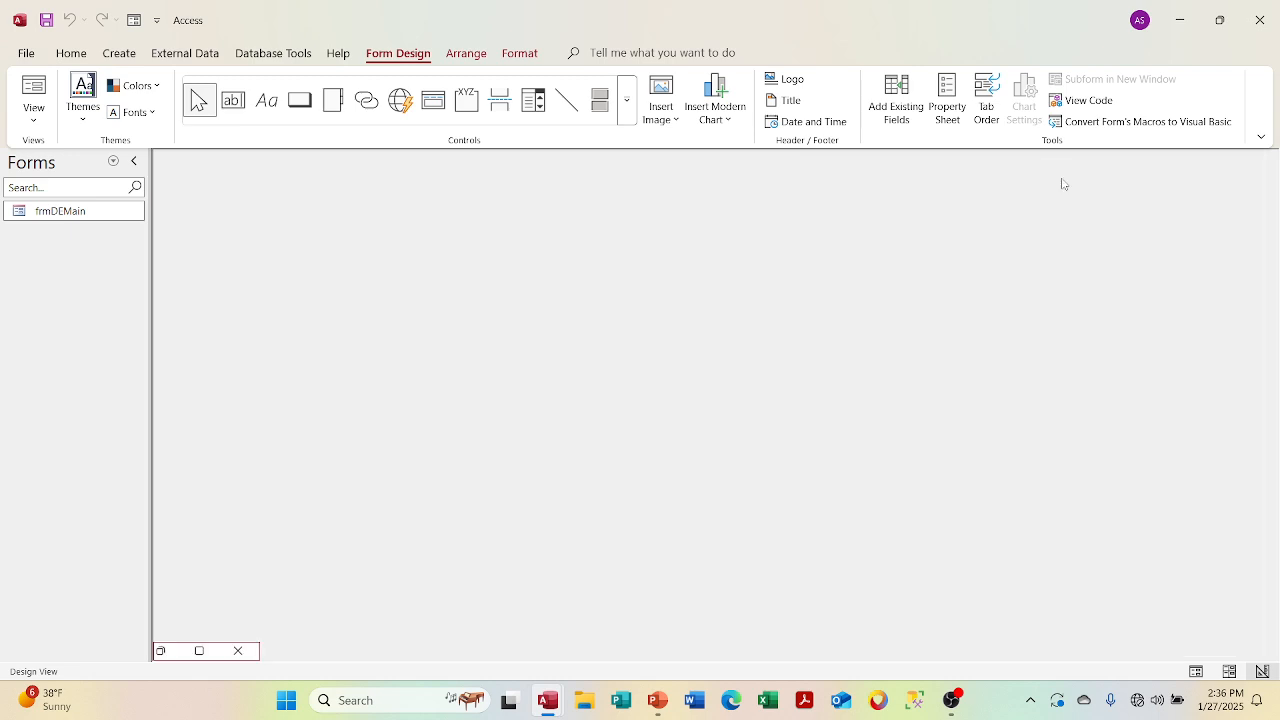
pyautogui.click(162, 651)
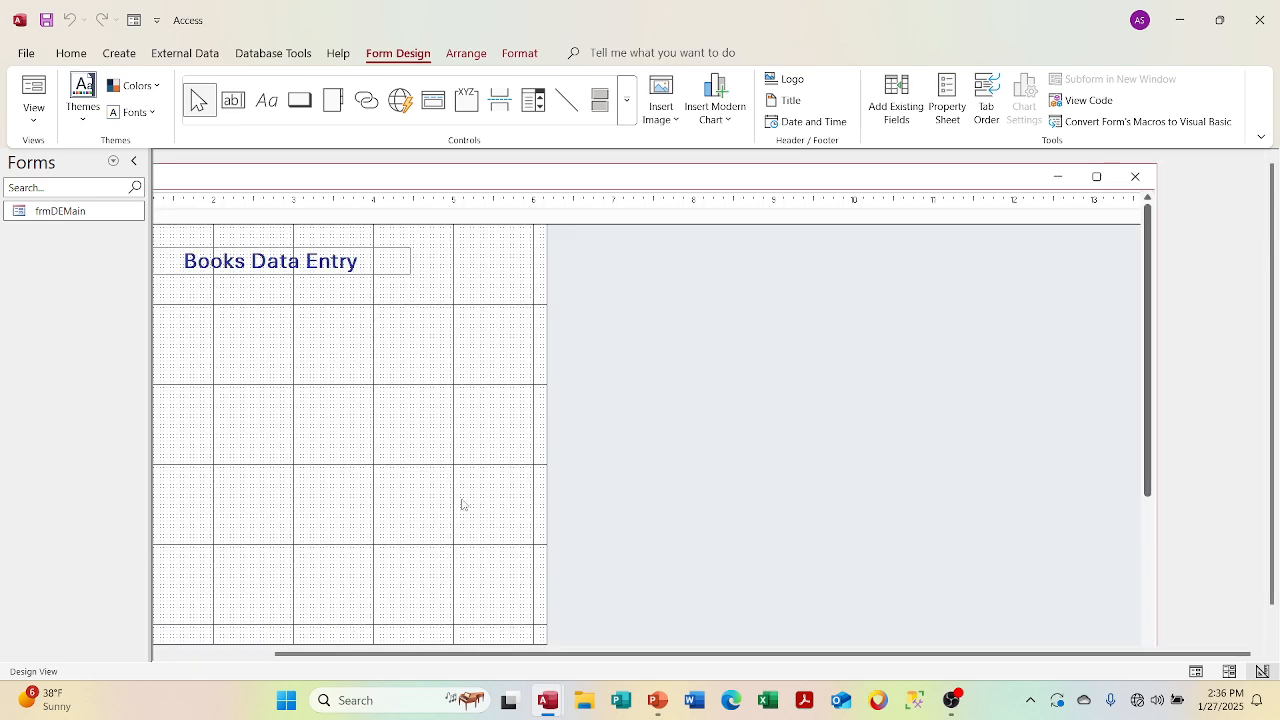
pyautogui.click(1096, 176)
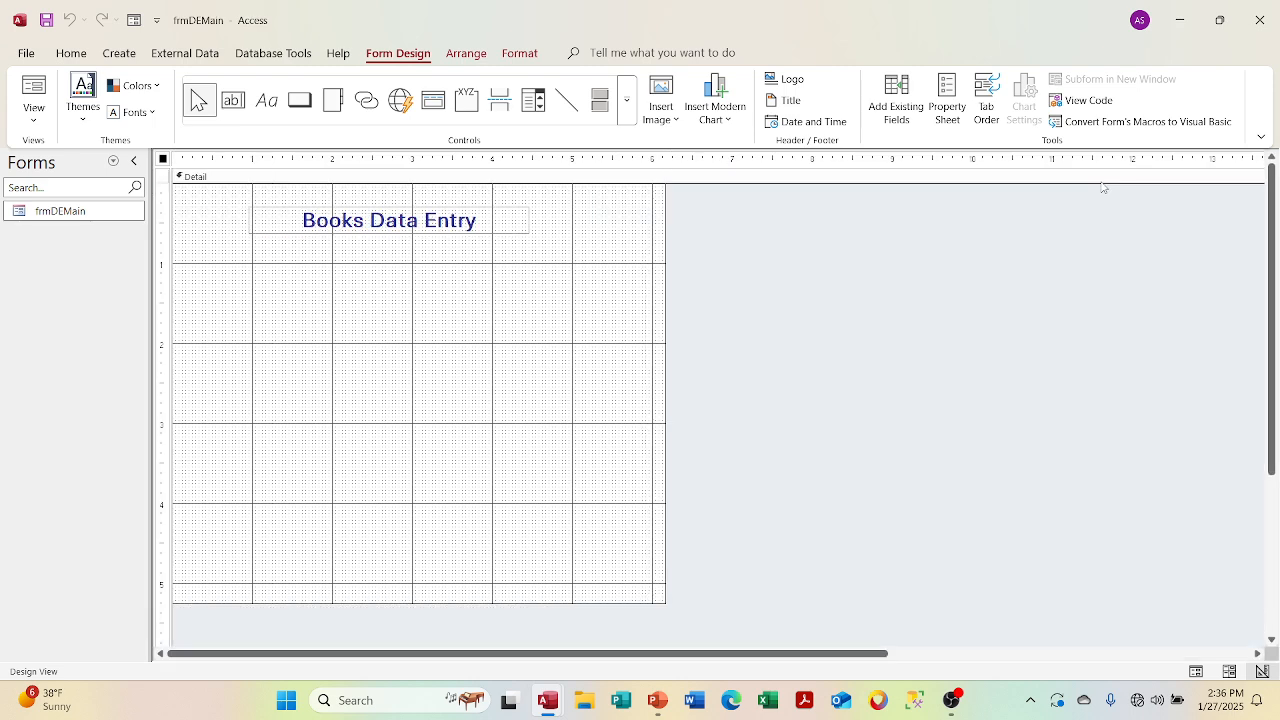
pyautogui.click(1183, 53)
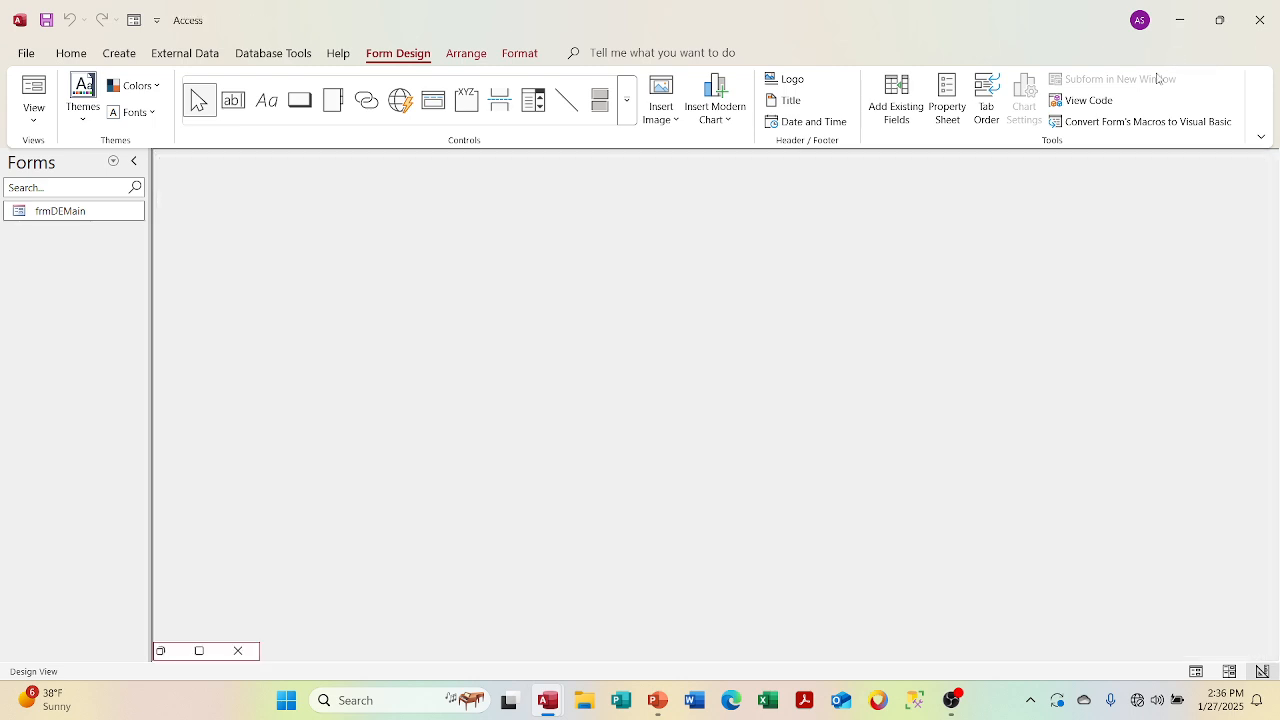
# Bring up frmDEMain in Form View, restore its maximized window to a floating one and close the form
pyautogui.doubleClick(78, 222)
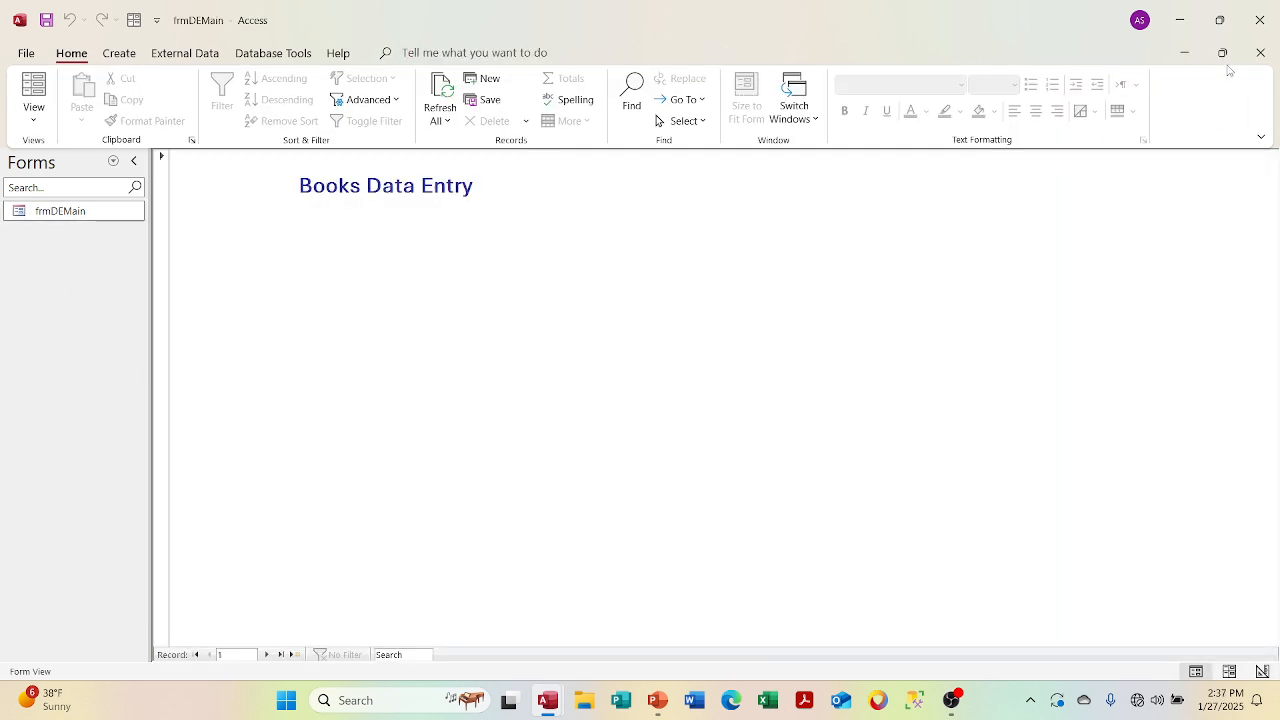
pyautogui.click(1222, 53)
pyautogui.click(1135, 176)
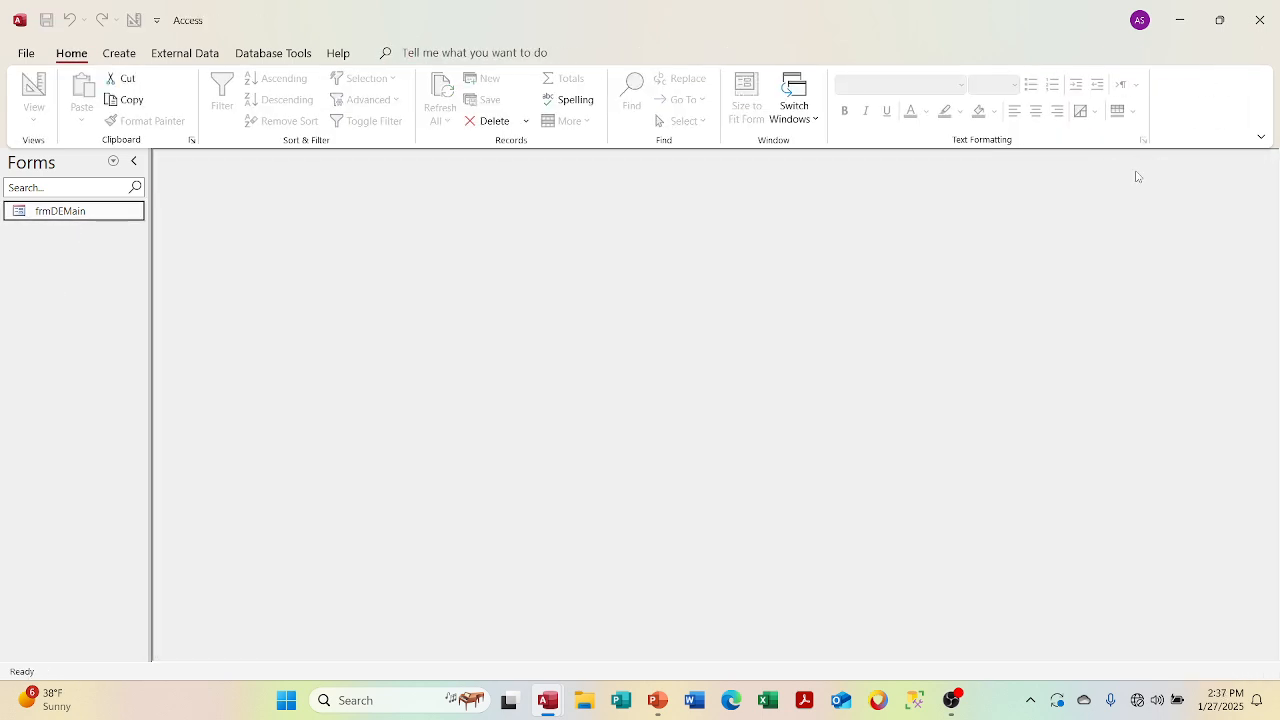
# Reopen frmDEMain, switch it to Design View and resize its floating window by the upper corner
pyautogui.doubleClick(44, 213)
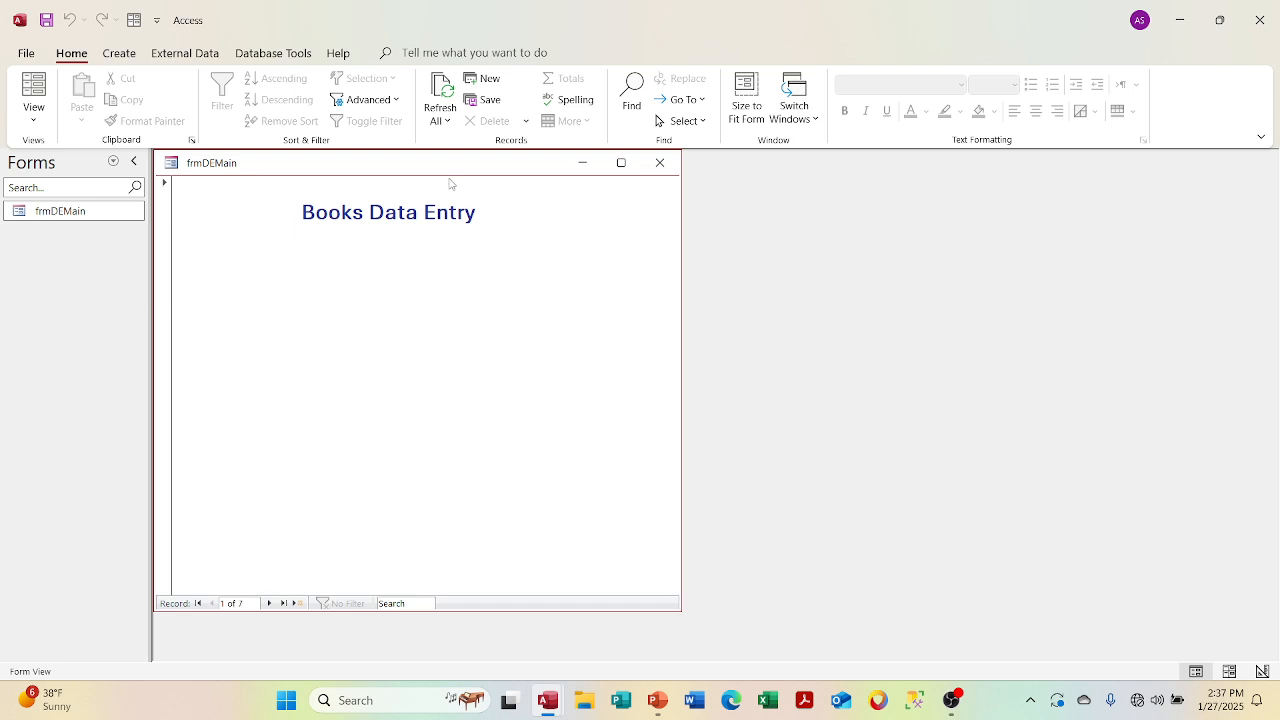
pyautogui.rightClick(447, 171)
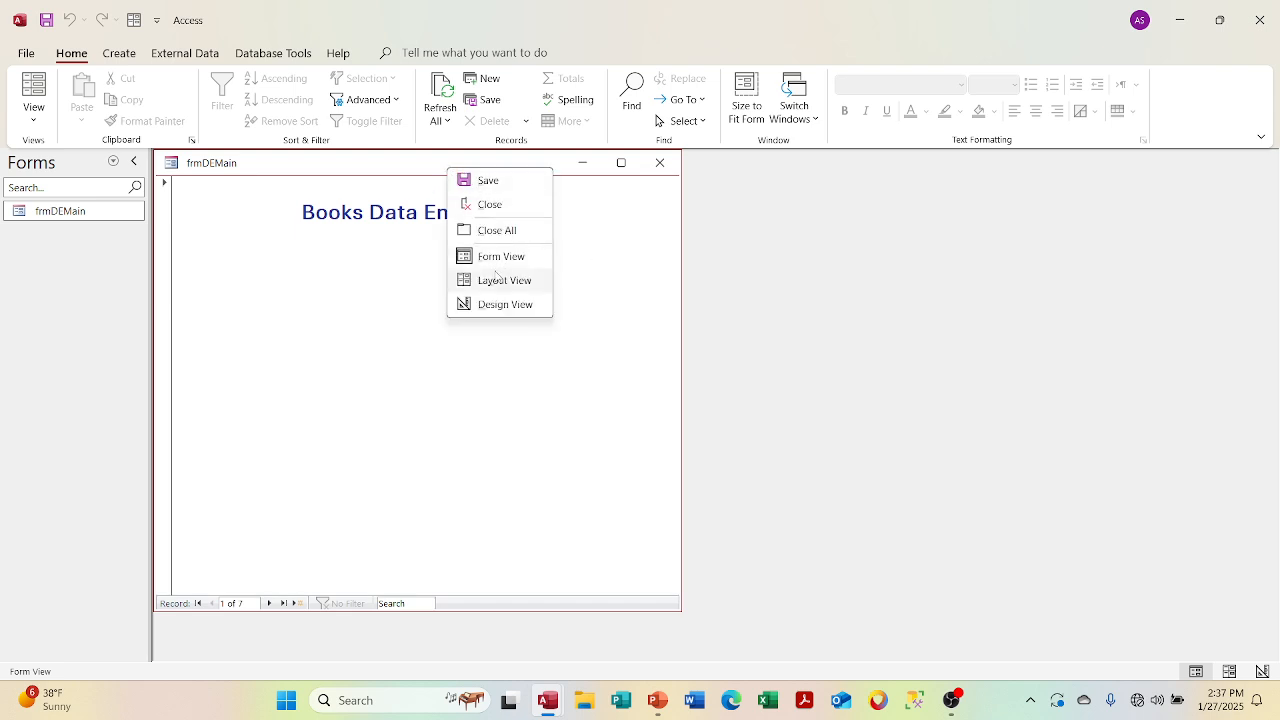
pyautogui.click(488, 305)
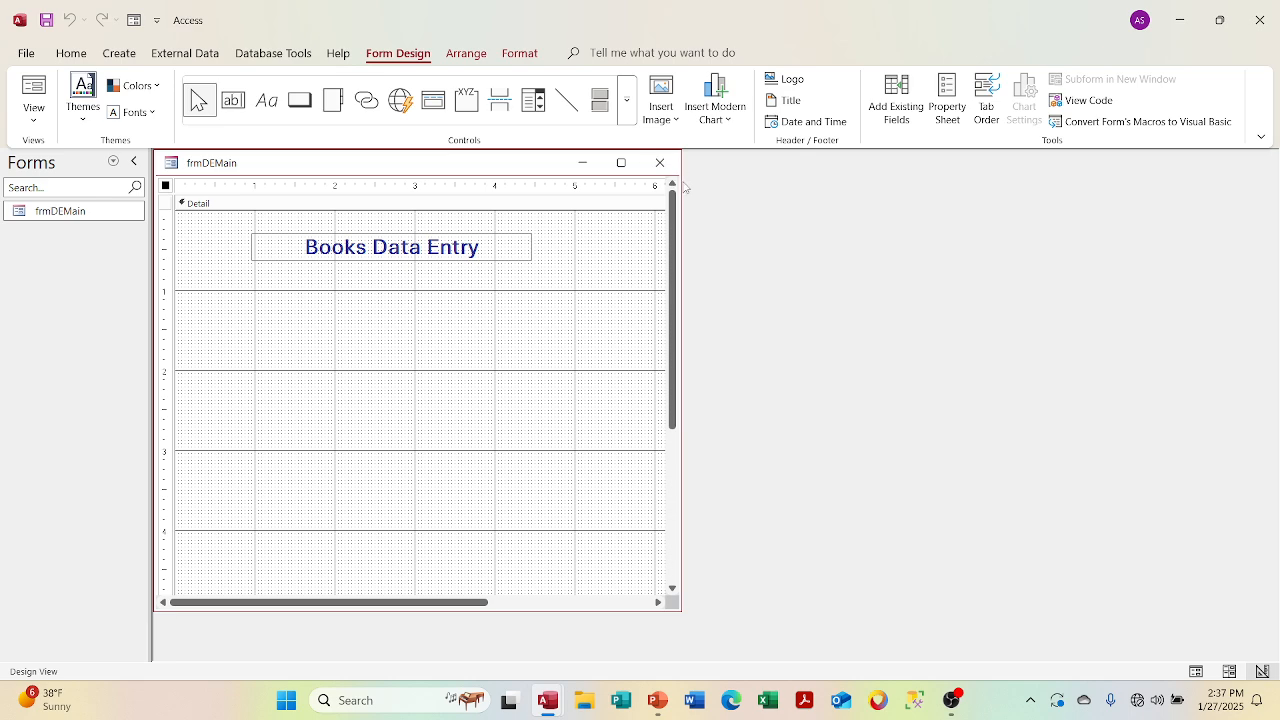
pyautogui.moveTo(685, 172); pyautogui.dragTo(725, 191)
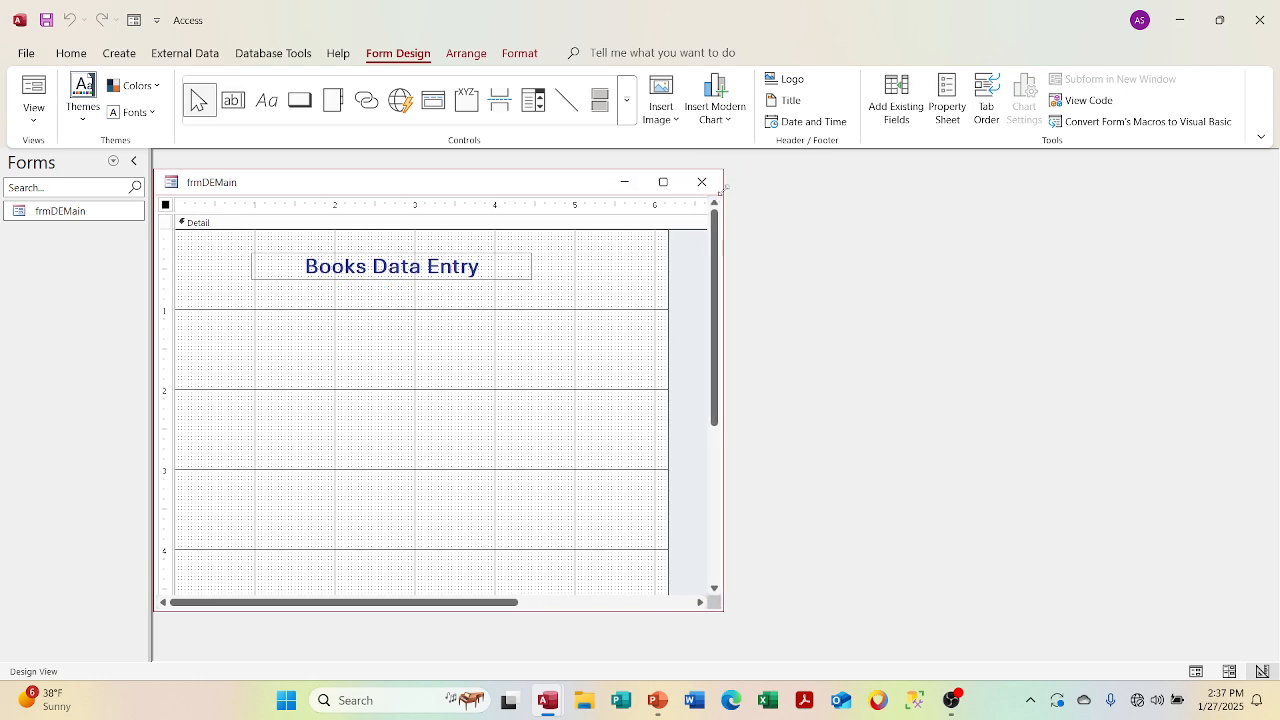
pyautogui.moveTo(720, 190); pyautogui.dragTo(676, 197)
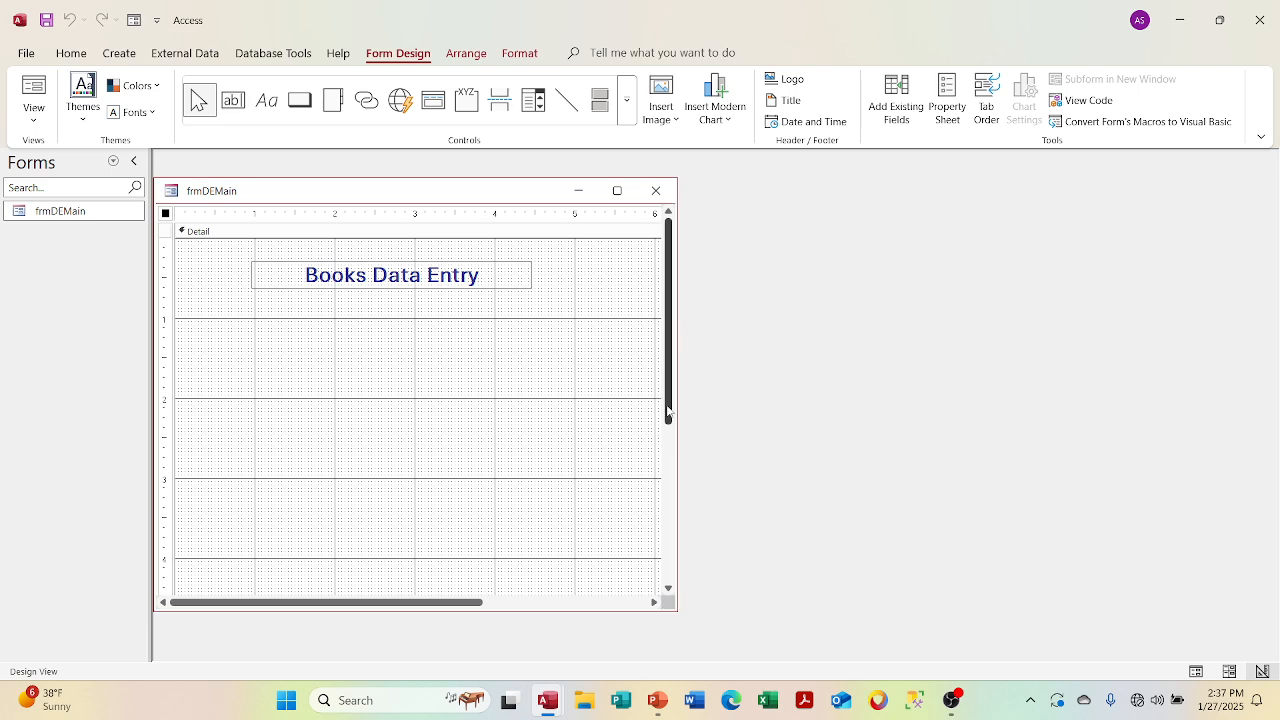
# Show frmDEMain in Form View, try its record selector, step forward through the records and return to the first record
pyautogui.click(35, 120)
pyautogui.click(45, 152)
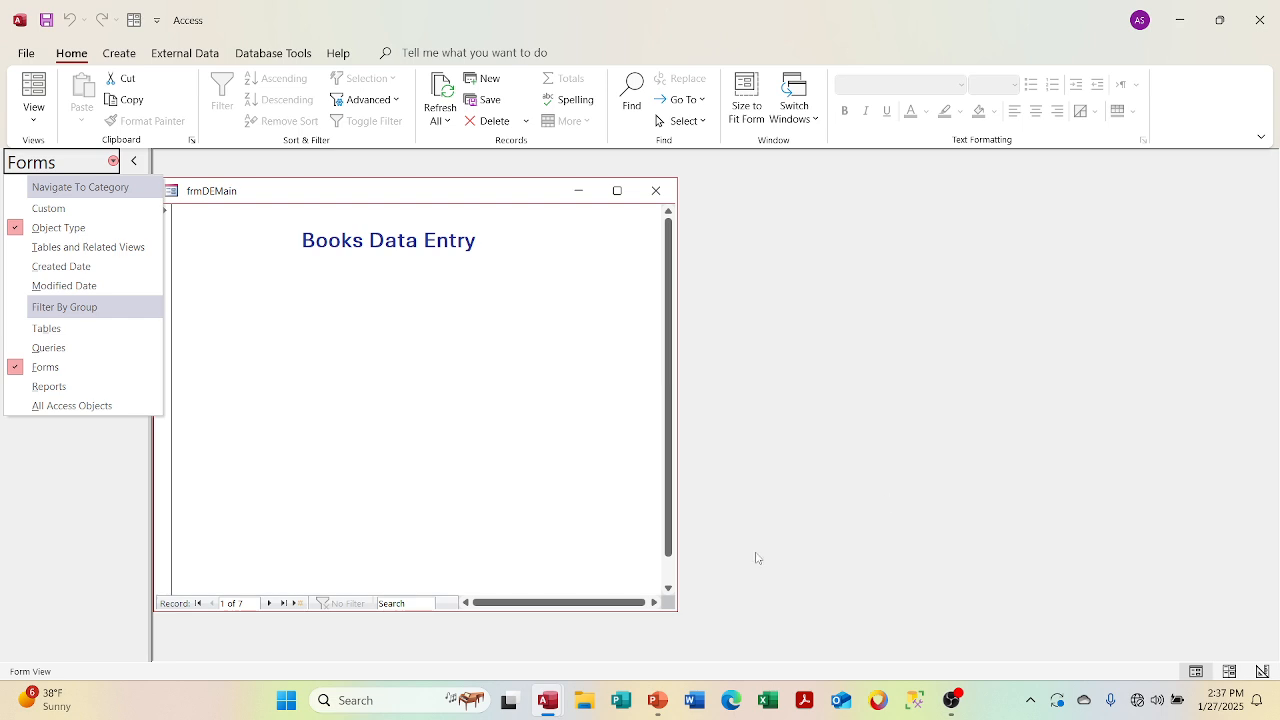
pyautogui.click(1133, 525)
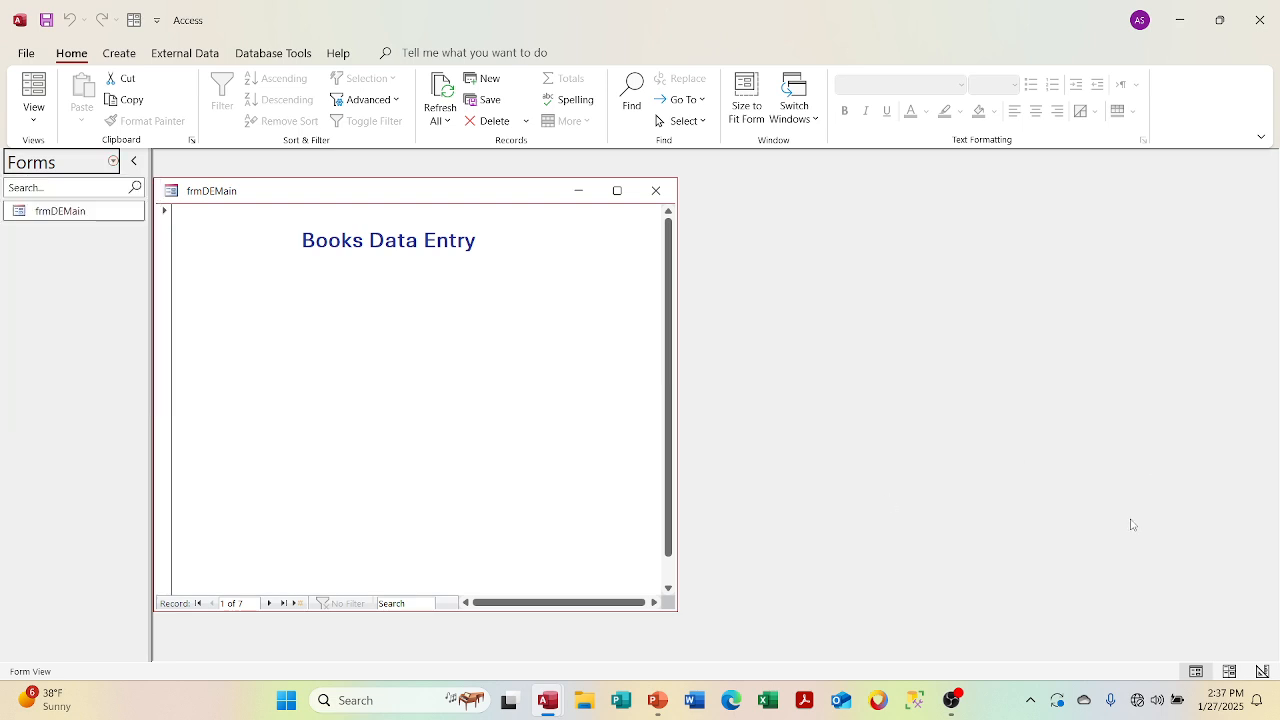
pyautogui.click(161, 427)
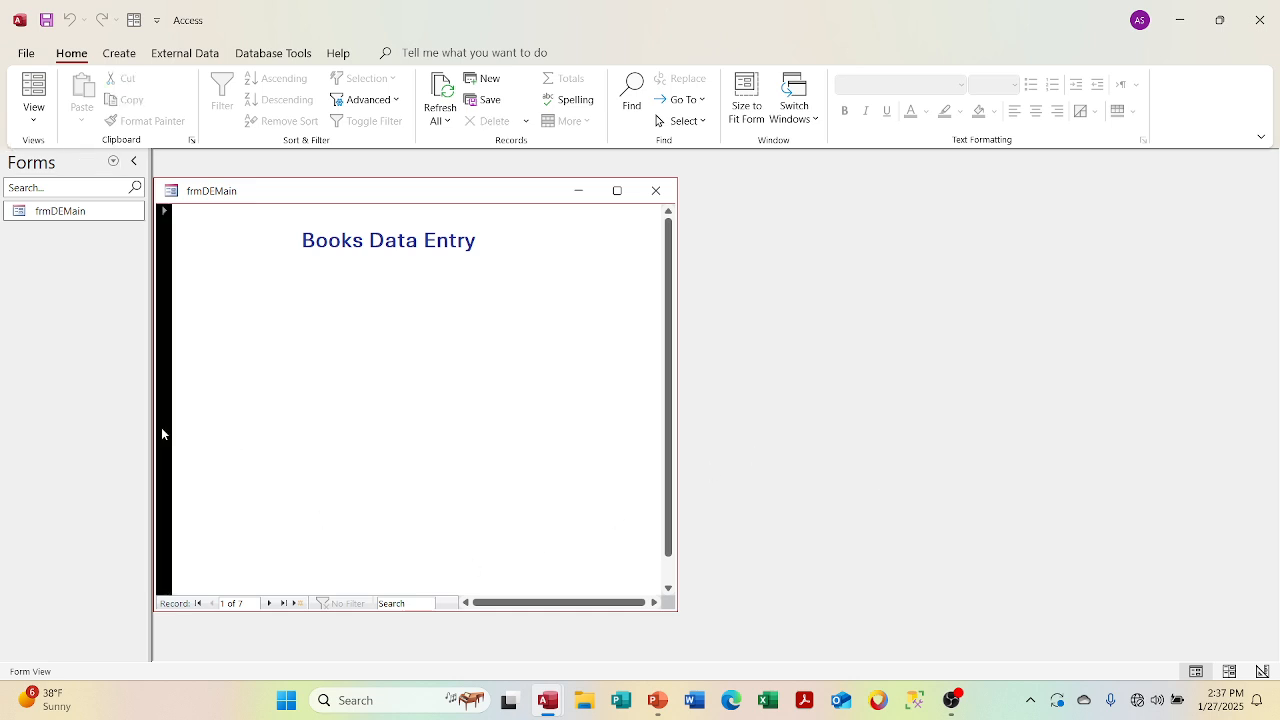
pyautogui.click(269, 603)
pyautogui.click(269, 603)
pyautogui.click(269, 603)
pyautogui.click(198, 603)
# Switch frmDEMain back to Design View and open the form's property sheet
pyautogui.rightClick(349, 200)
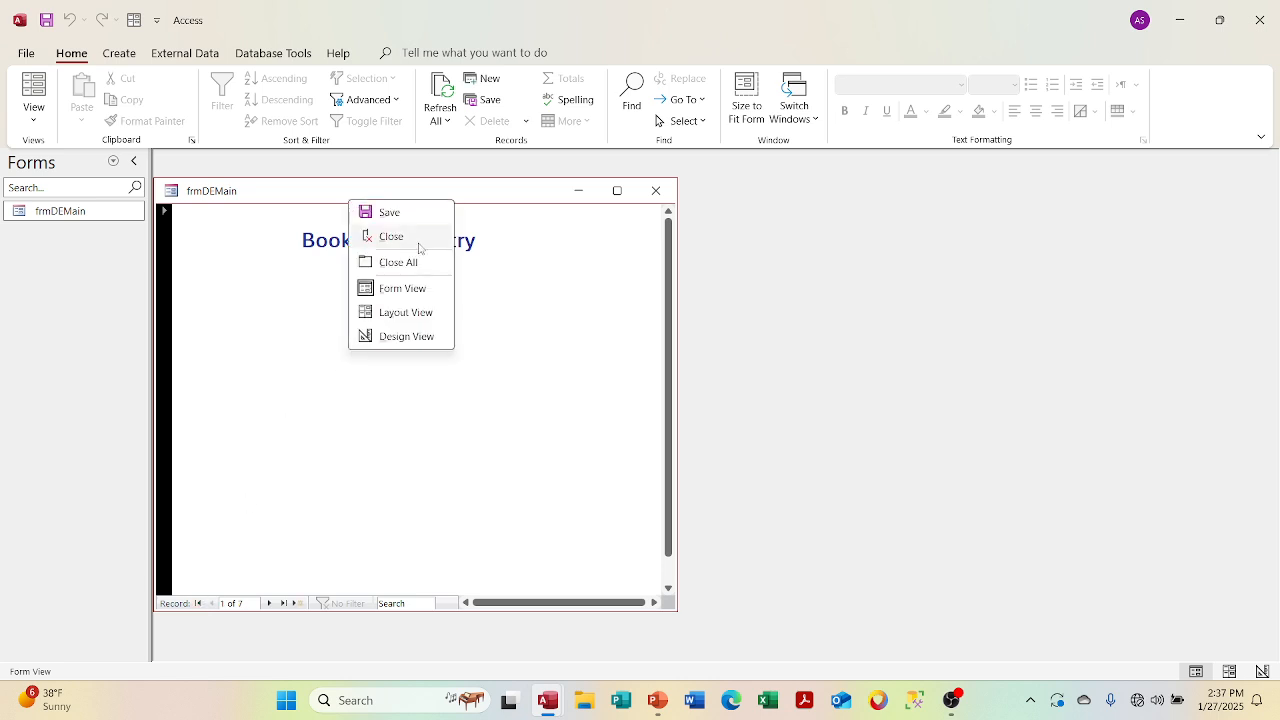
pyautogui.click(403, 336)
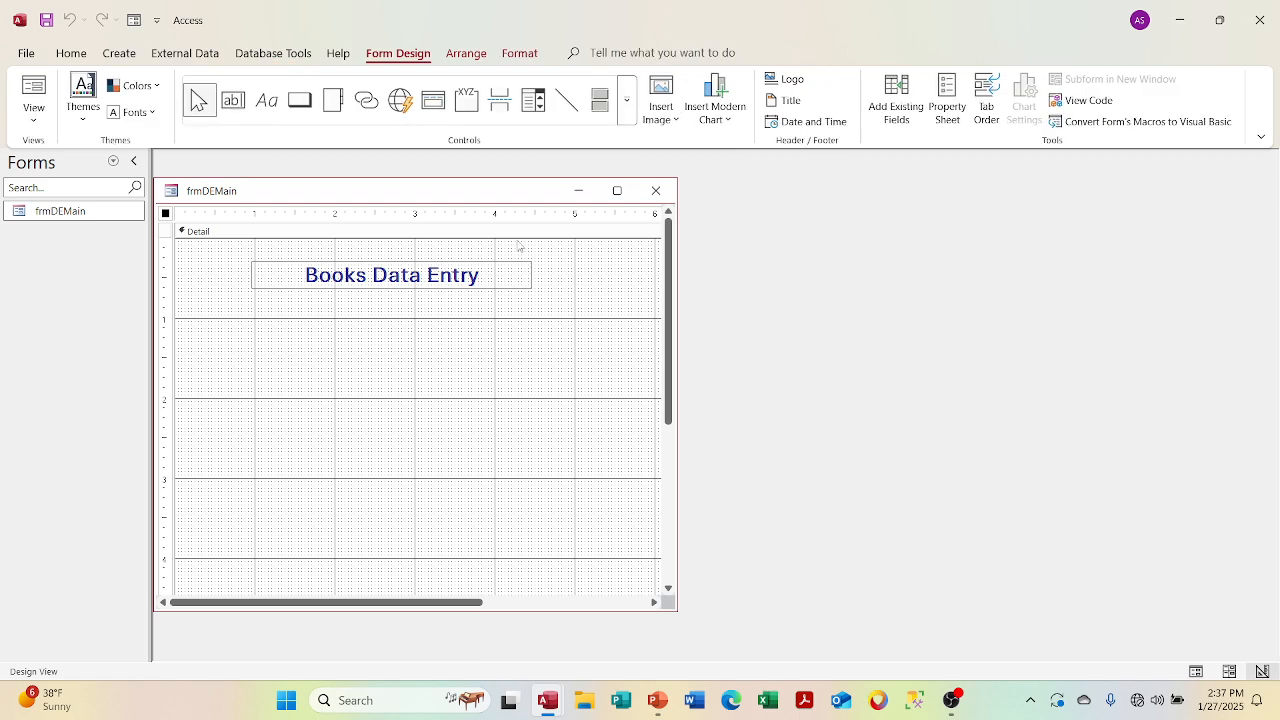
pyautogui.rightClick(168, 214)
pyautogui.click(222, 340)
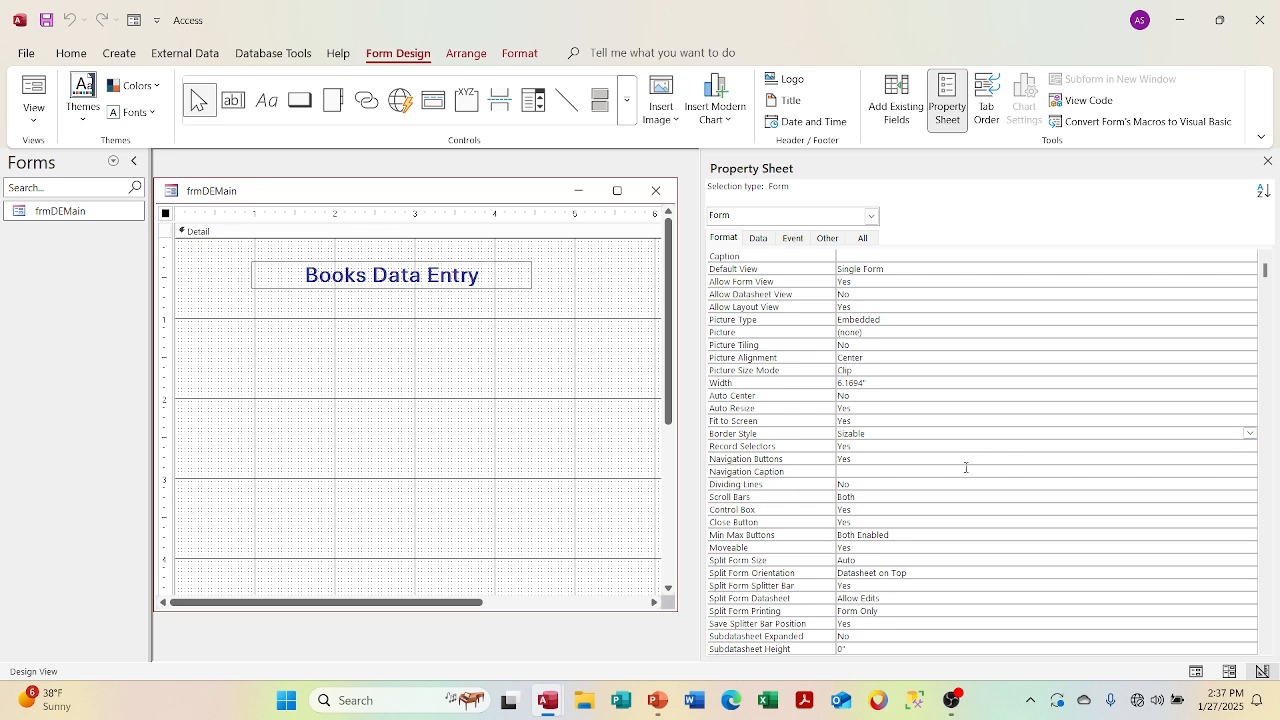
# Look through the form's format properties and open the choices for the Scroll Bars property
pyautogui.click(920, 537)
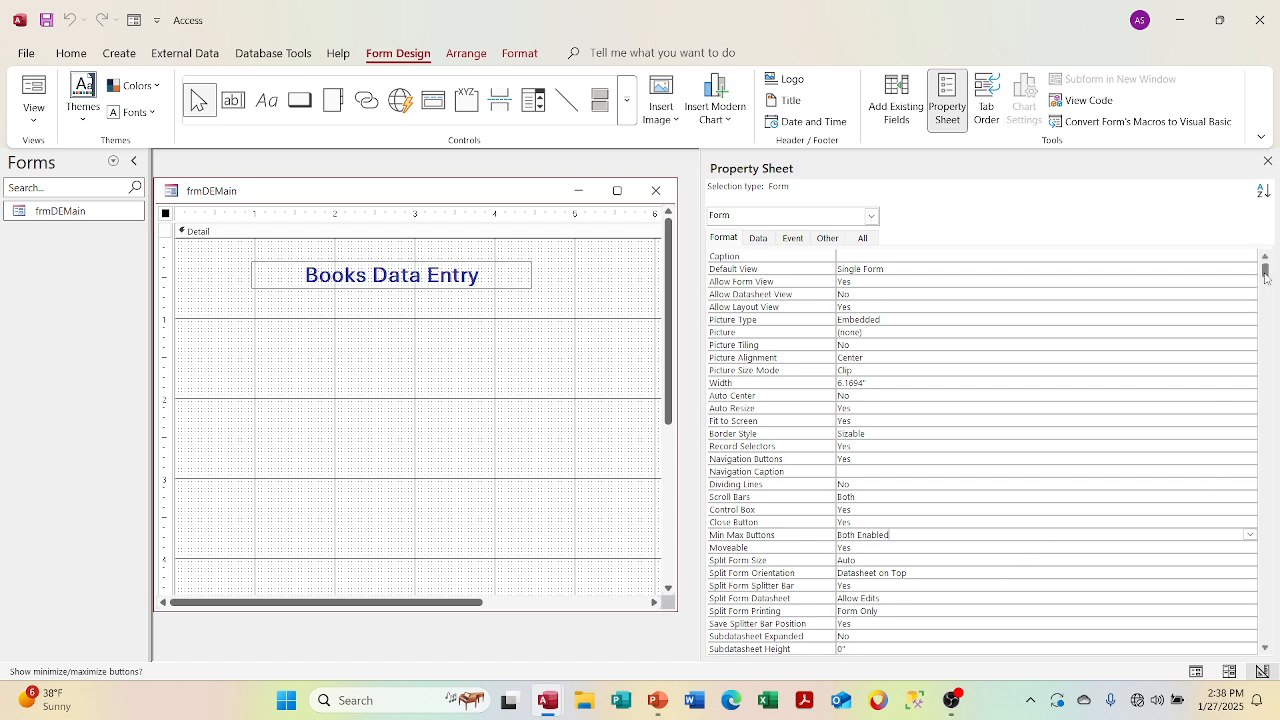
pyautogui.moveTo(1266, 277); pyautogui.dragTo(1268, 330)
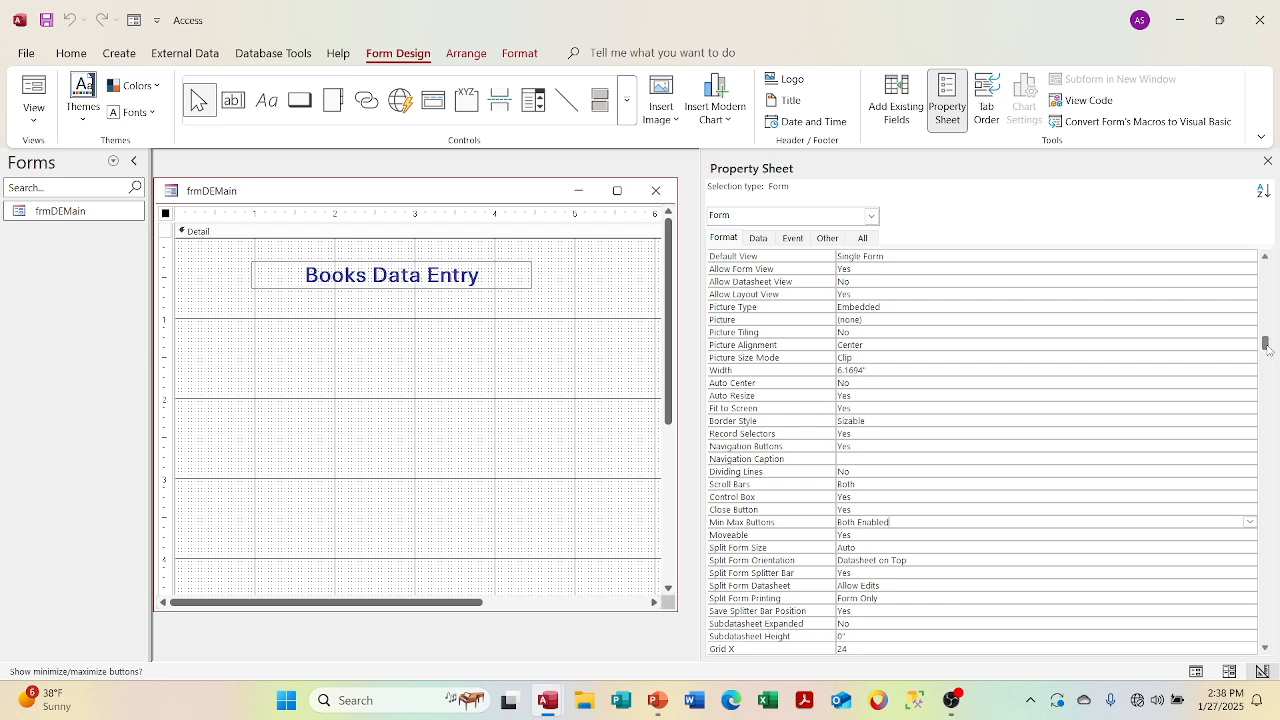
pyautogui.click(965, 480)
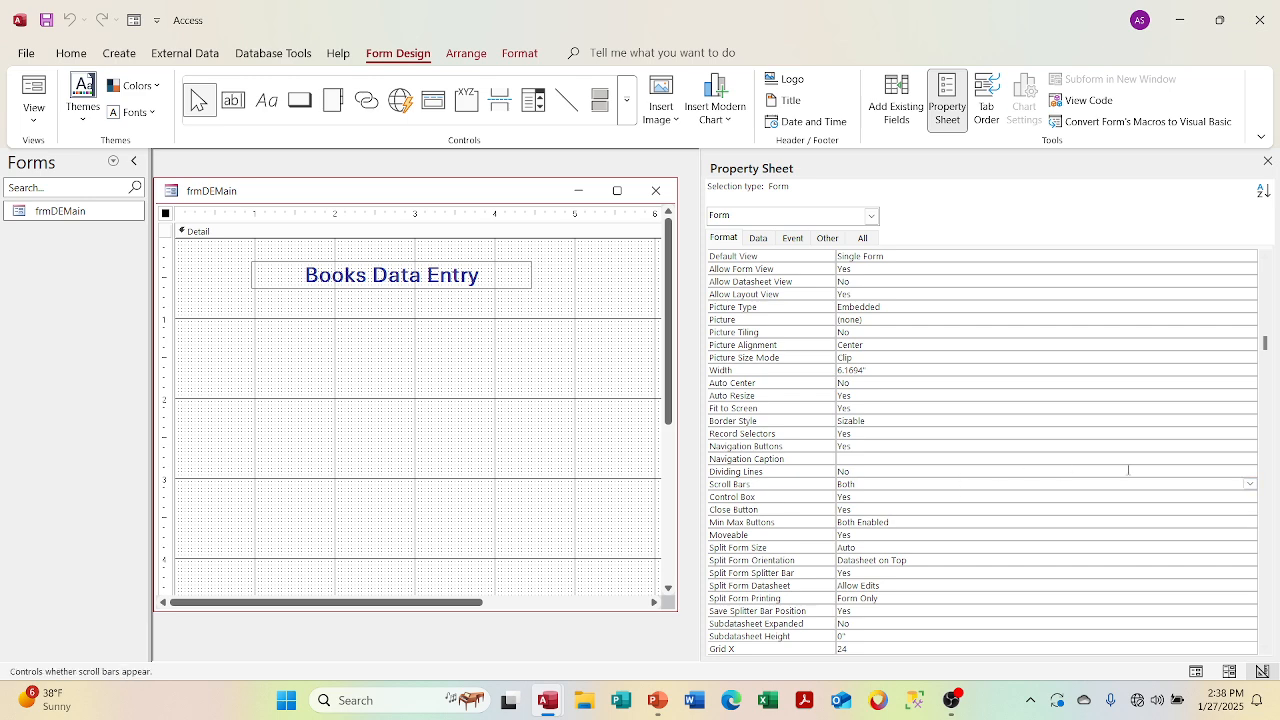
pyautogui.click(1250, 486)
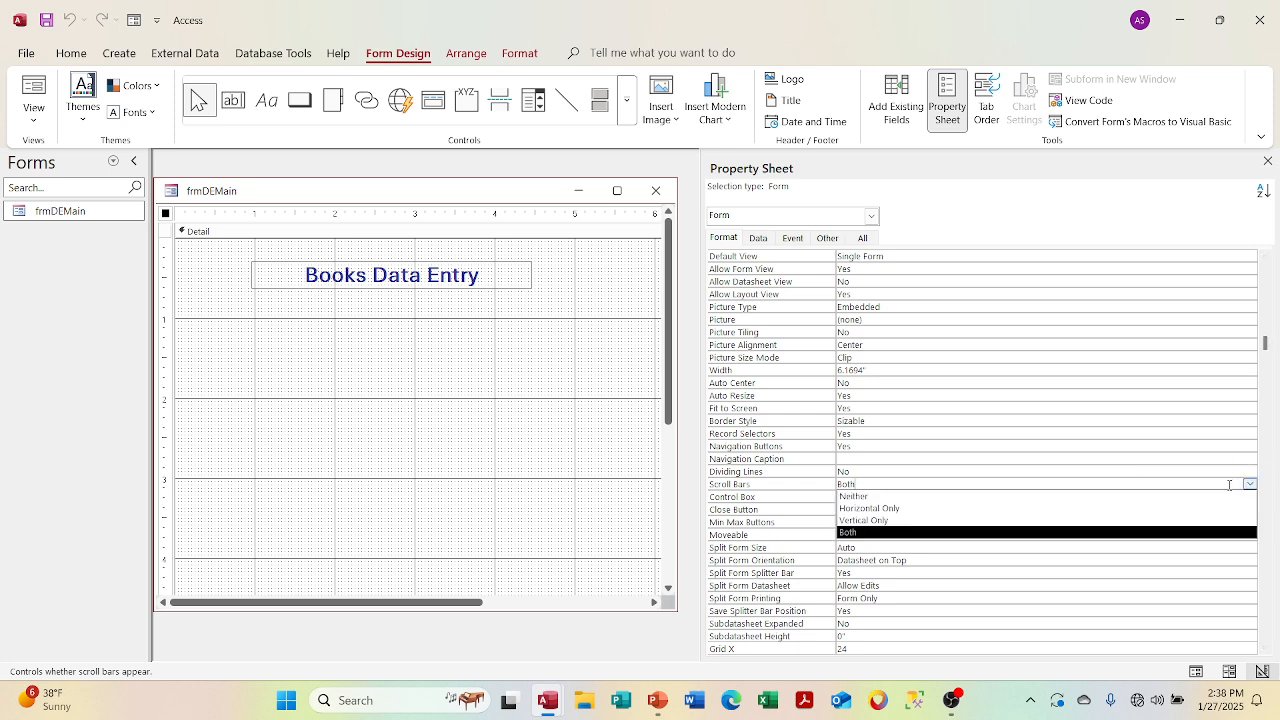
# Set the form's Scroll Bars property to Neither and its Control Box property to No
pyautogui.click(1200, 497)
pyautogui.click(1200, 499)
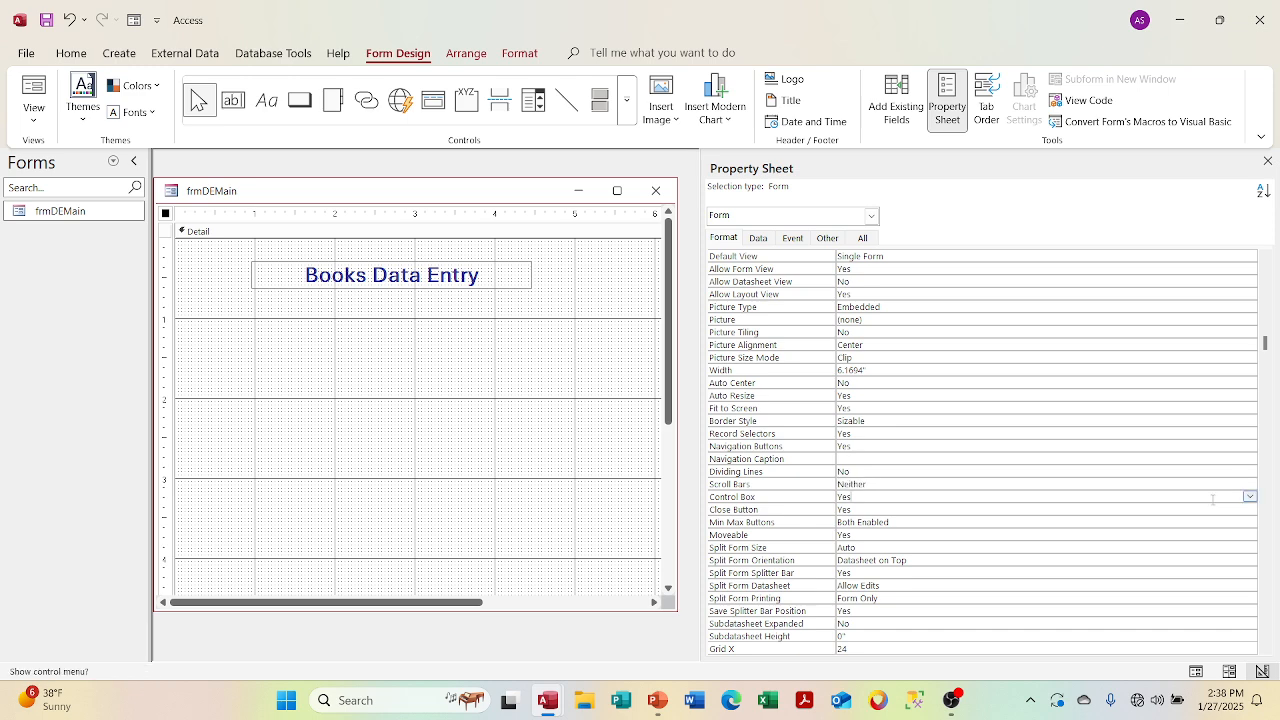
pyautogui.rightClick(1244, 497)
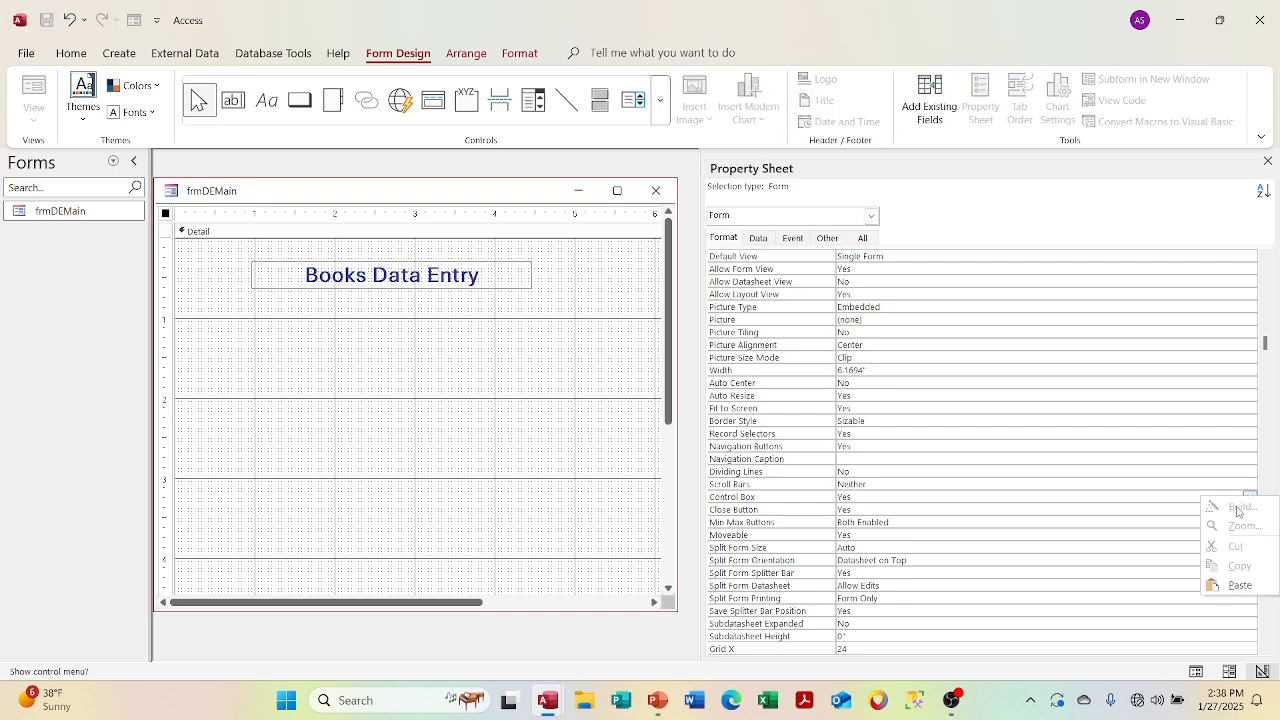
pyautogui.click(1211, 456)
pyautogui.click(1249, 497)
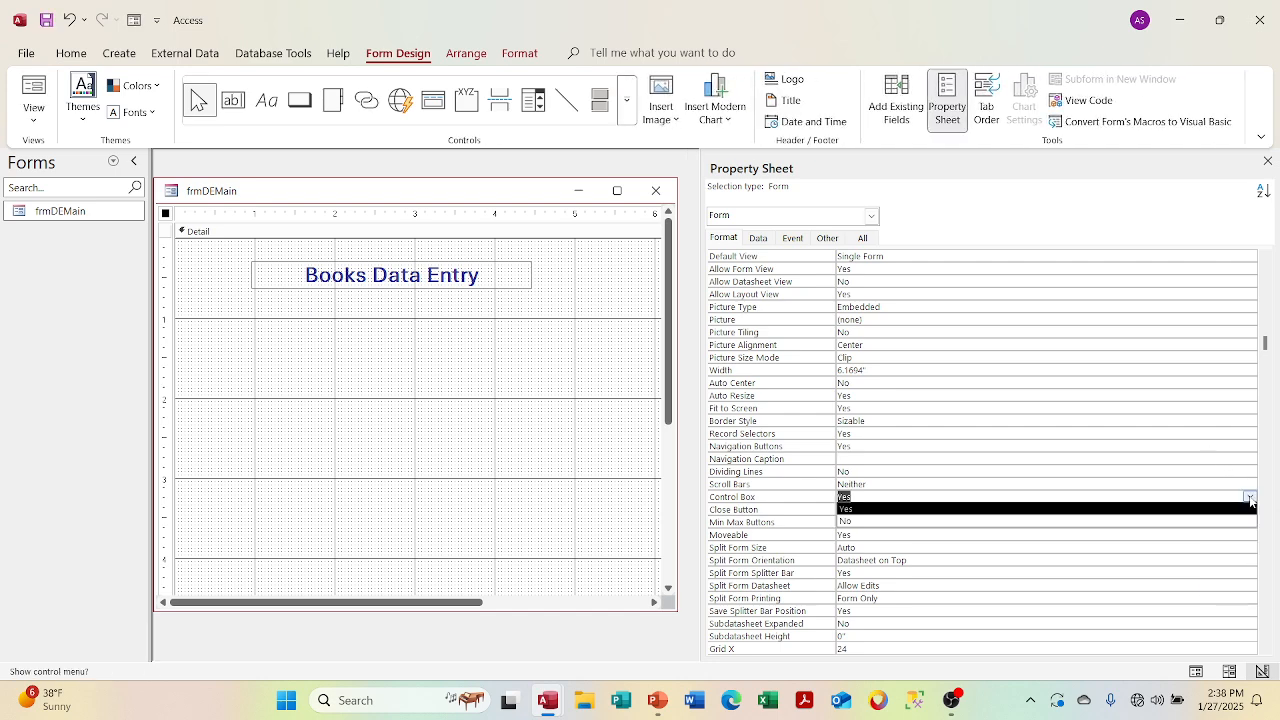
pyautogui.rightClick(1210, 522)
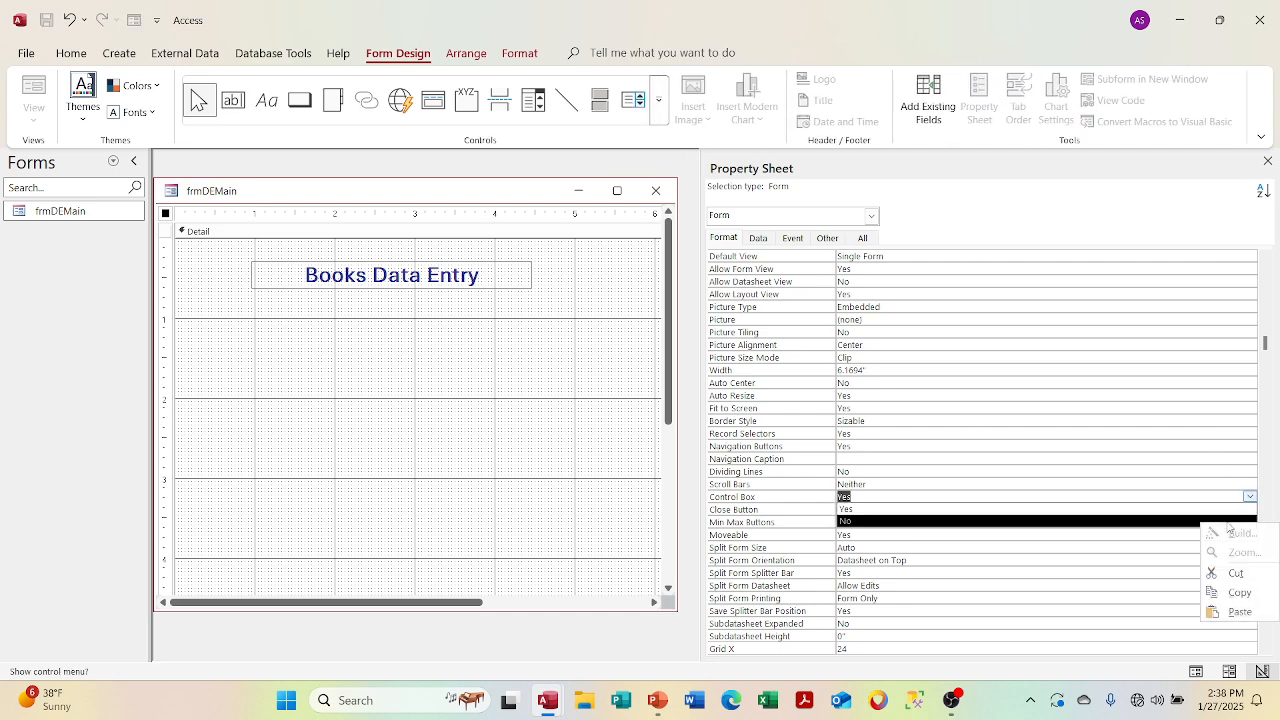
pyautogui.click(1158, 522)
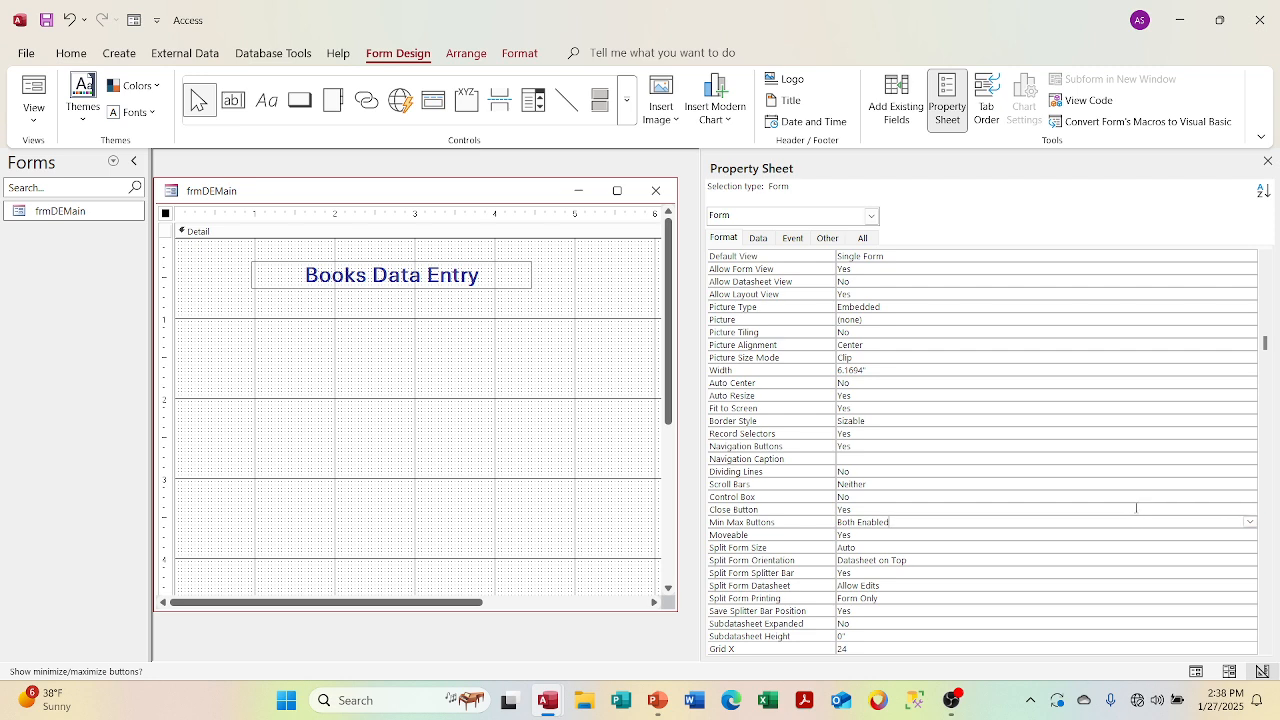
# Set the form's Close Button property to No and its Min Max Buttons property to None
pyautogui.click(1137, 509)
pyautogui.click(1250, 509)
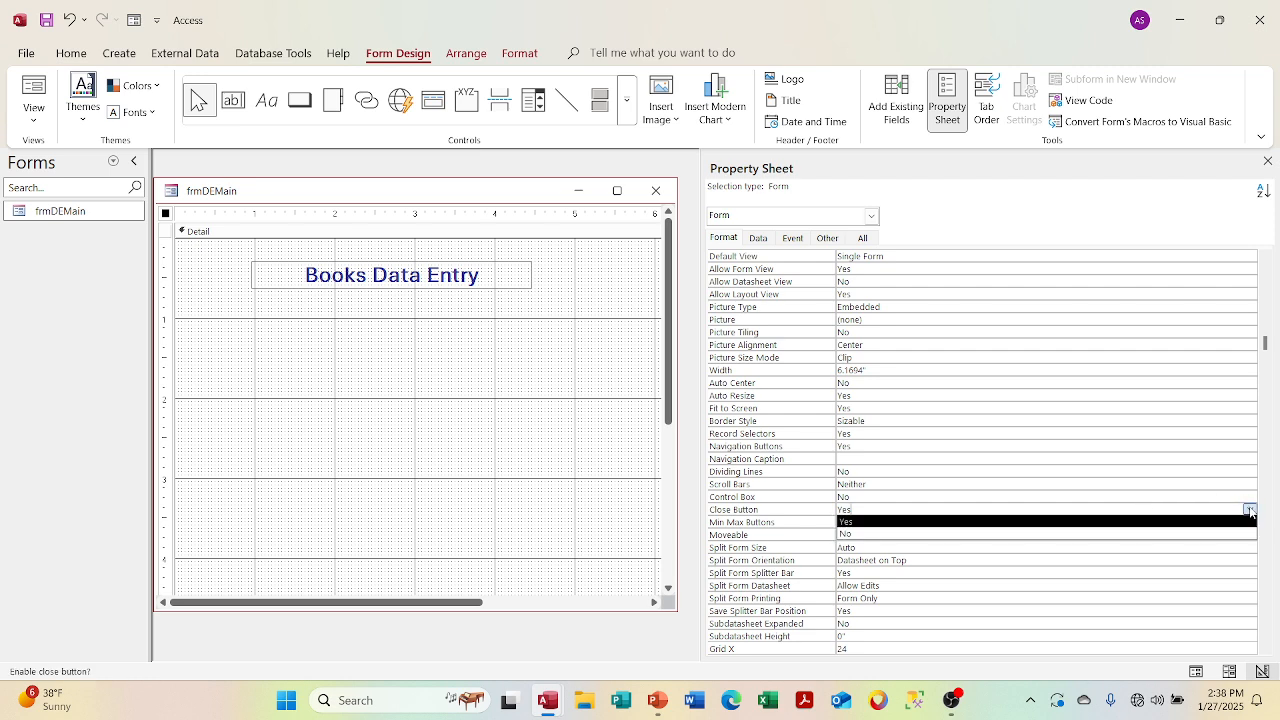
pyautogui.click(1204, 534)
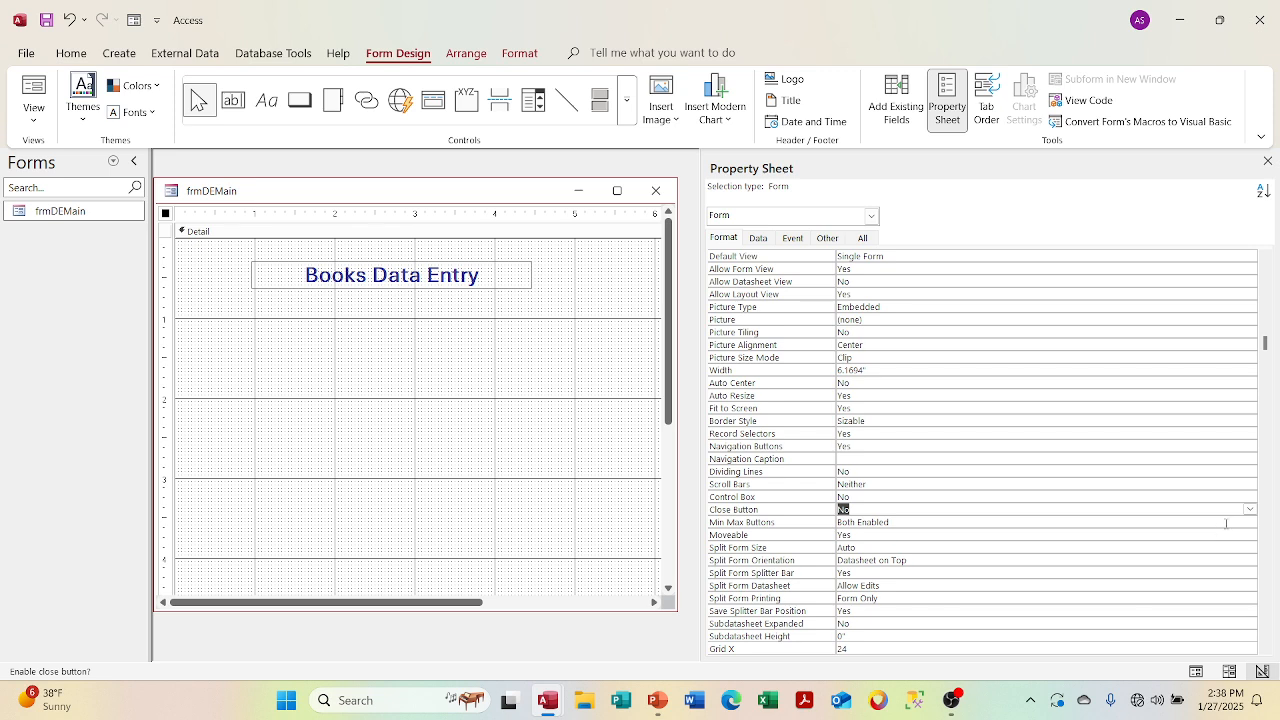
pyautogui.click(1249, 510)
pyautogui.click(1248, 511)
pyautogui.click(1249, 522)
pyautogui.click(1236, 536)
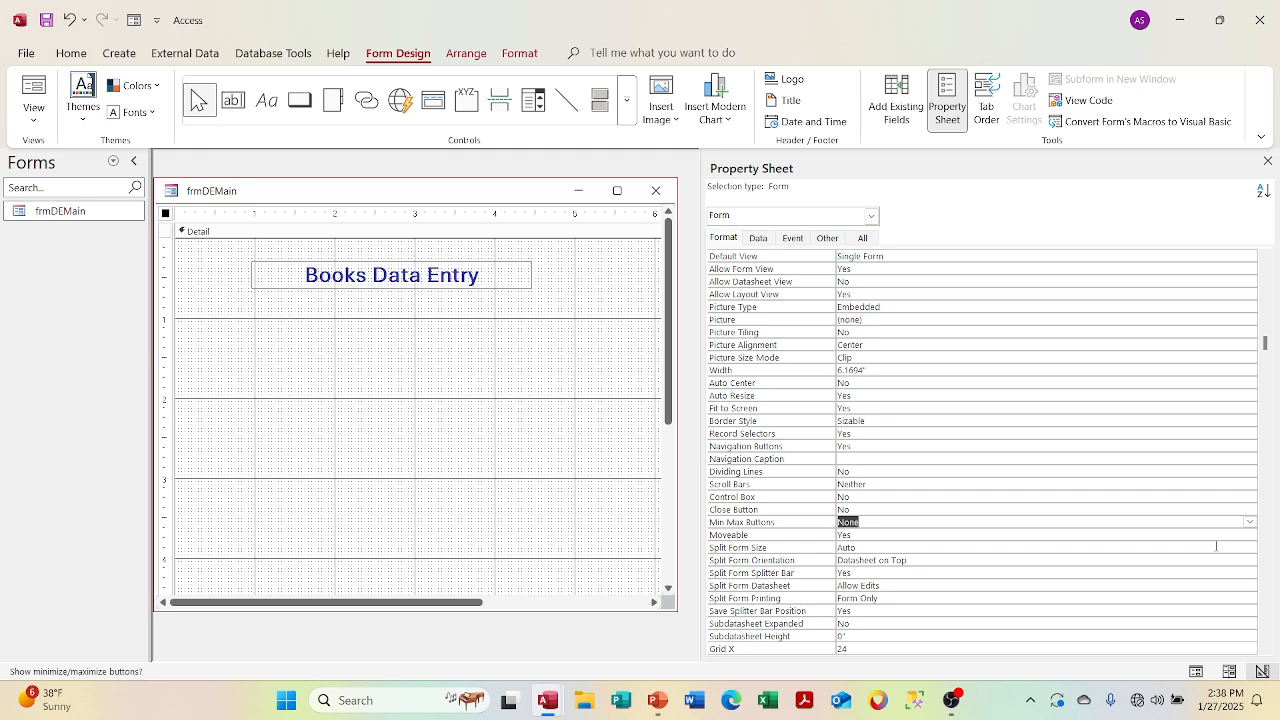
# Look through the form's other format properties and close the property sheet
pyautogui.rightClick(1216, 547)
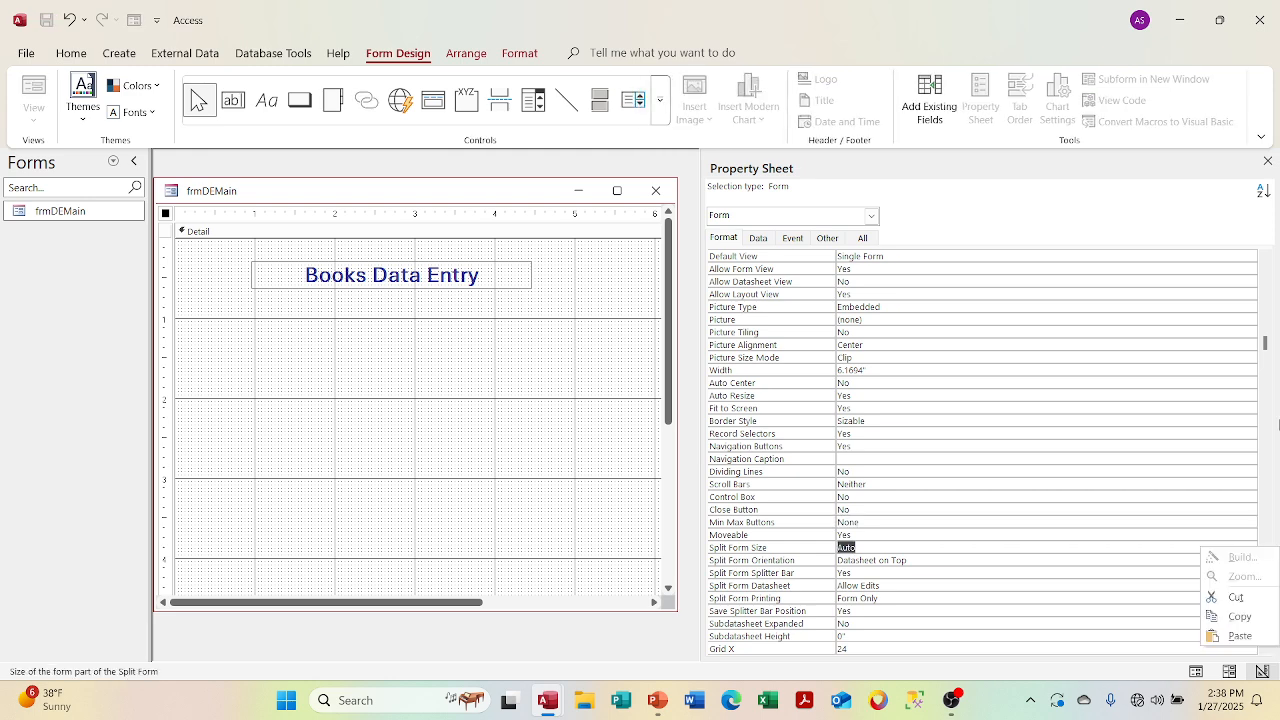
pyautogui.click(1235, 435)
pyautogui.scroll(1, 1266, 340)
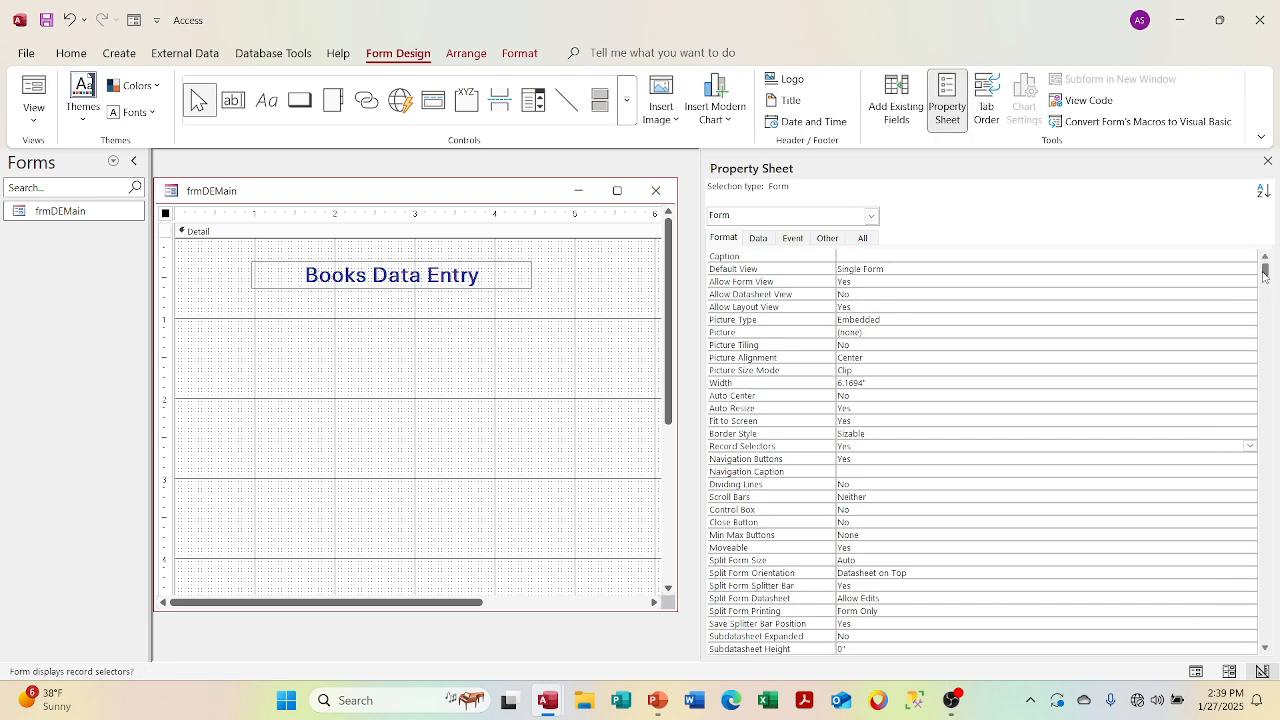
pyautogui.moveTo(1265, 271); pyautogui.dragTo(1265, 319)
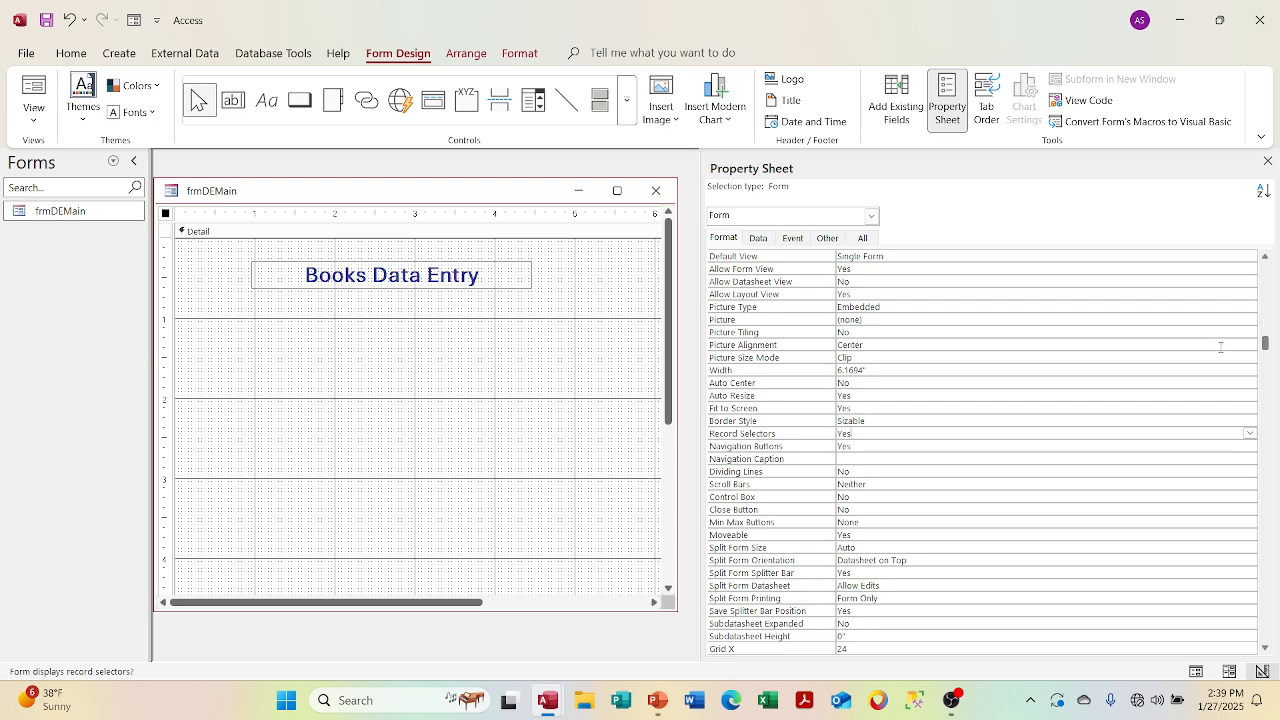
pyautogui.click(1118, 397)
pyautogui.press('Down')
pyautogui.press('Down')
pyautogui.press('Down')
pyautogui.press('Down')
pyautogui.press('Down')
pyautogui.press('Down')
pyautogui.press('Down')
pyautogui.press('Down')
pyautogui.press('Down')
pyautogui.press('Down')
pyautogui.press('Down')
pyautogui.press('Down')
pyautogui.press('Down')
pyautogui.press('Down')
pyautogui.press('Down')
pyautogui.press('Down')
pyautogui.press('Down')
pyautogui.press('Down')
pyautogui.press('Down')
pyautogui.press('Down')
pyautogui.press('Down')
pyautogui.press('Down')
pyautogui.press('Down')
pyautogui.press('Down')
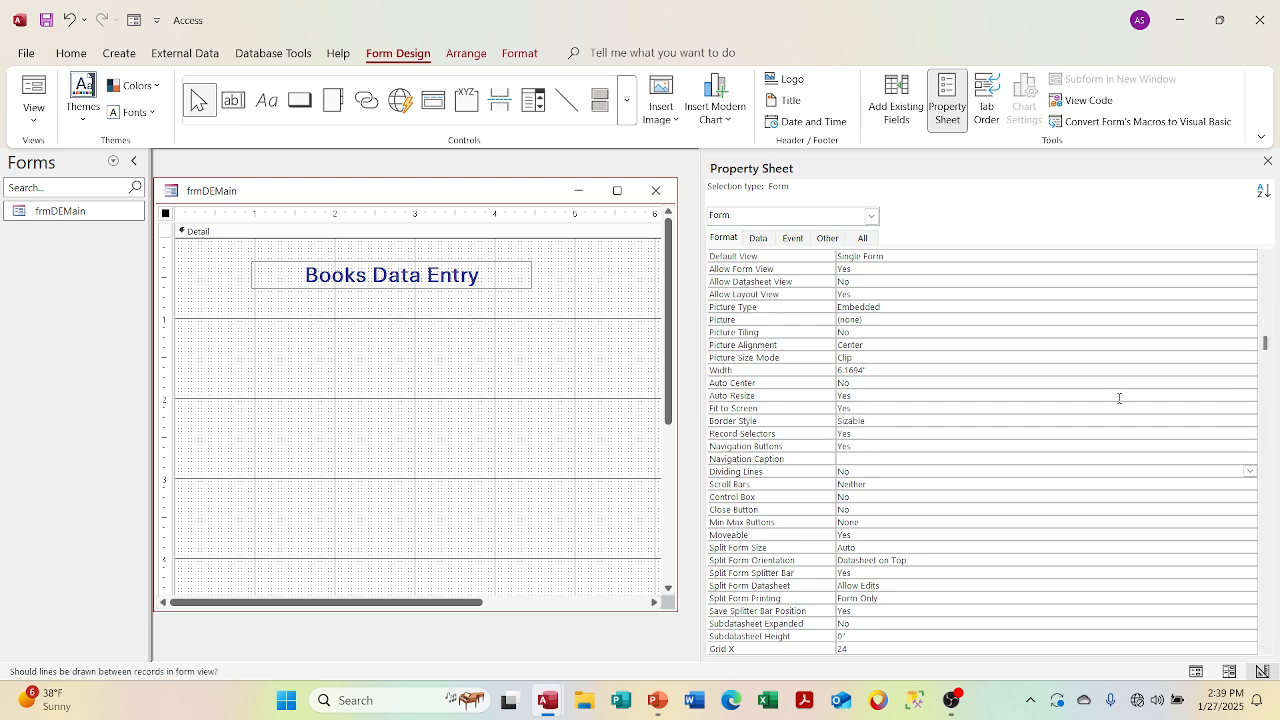
pyautogui.press('Up')
pyautogui.press('Up')
pyautogui.press('Up')
pyautogui.press('Up')
pyautogui.press('Up')
pyautogui.press('Up')
pyautogui.press('Up')
pyautogui.press('Up')
pyautogui.press('Up')
pyautogui.press('Up')
pyautogui.press('Up')
pyautogui.press('Up')
pyautogui.press('Up')
pyautogui.press('Up')
pyautogui.press('Up')
pyautogui.press('Up')
pyautogui.press('Up')
pyautogui.press('Up')
pyautogui.press('Up')
pyautogui.press('Up')
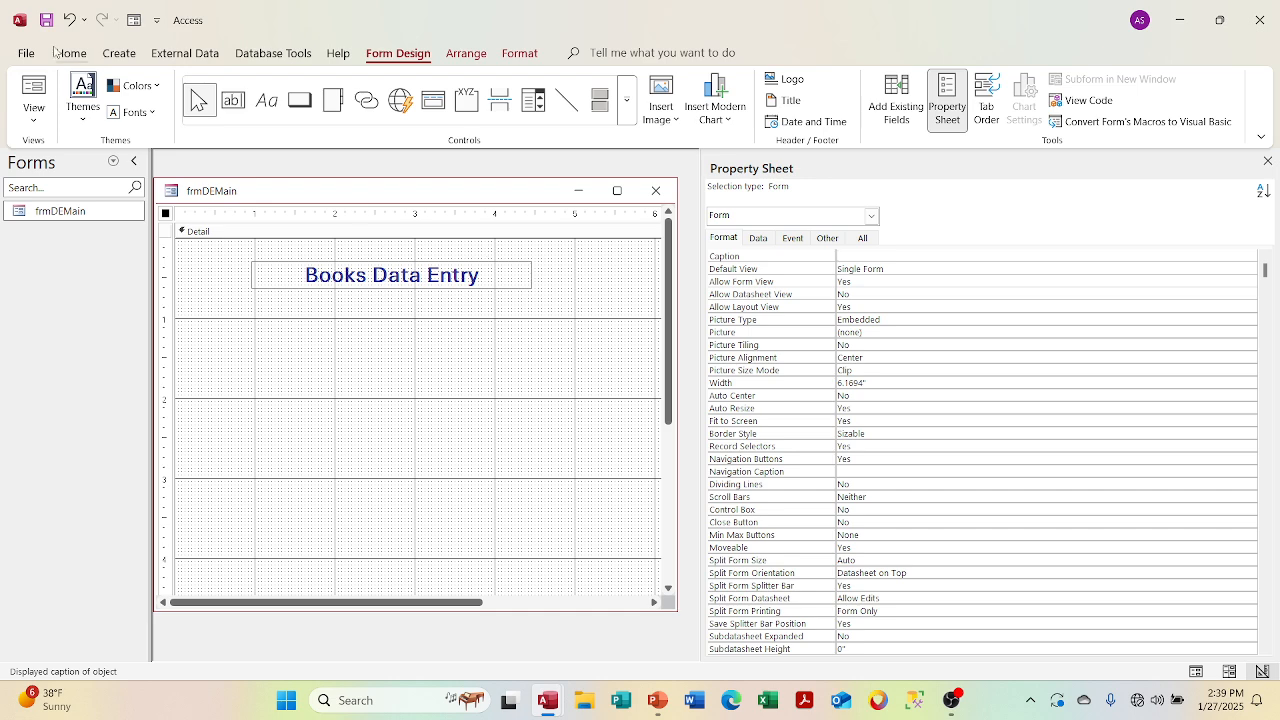
pyautogui.click(1268, 163)
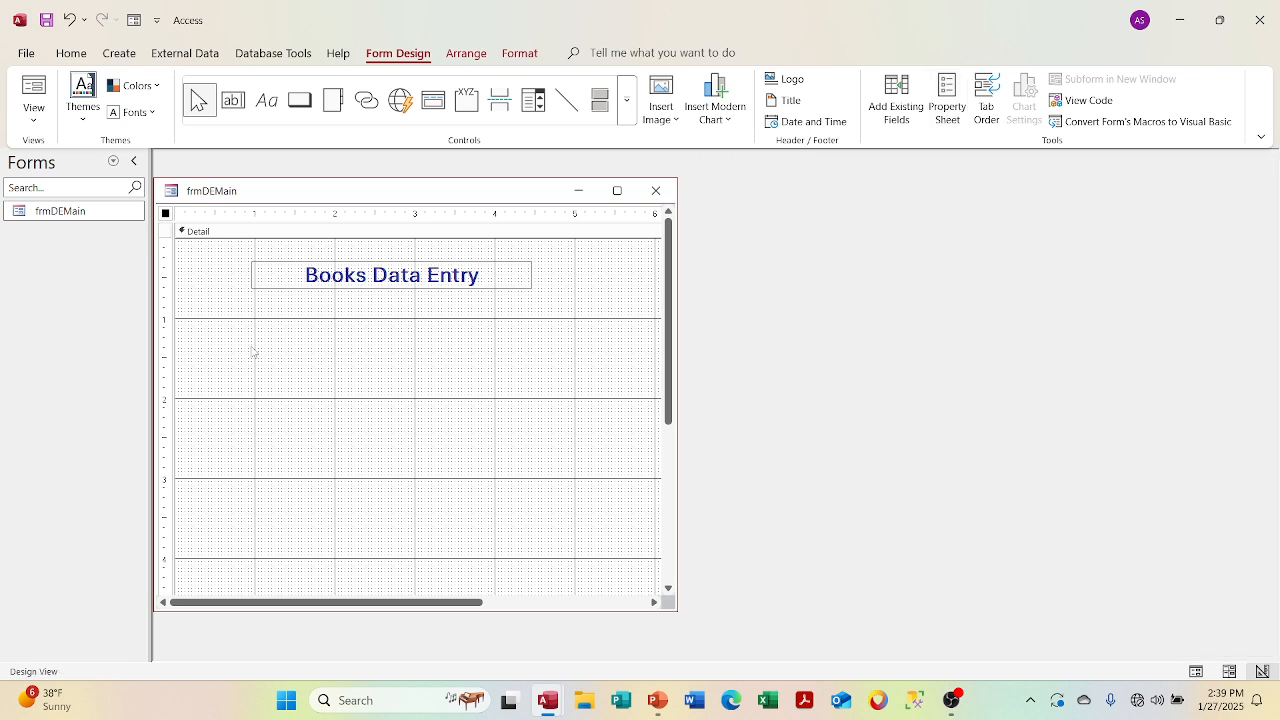
# Preview the frmDEMain form in Form View and return it to Design View
pyautogui.click(33, 118)
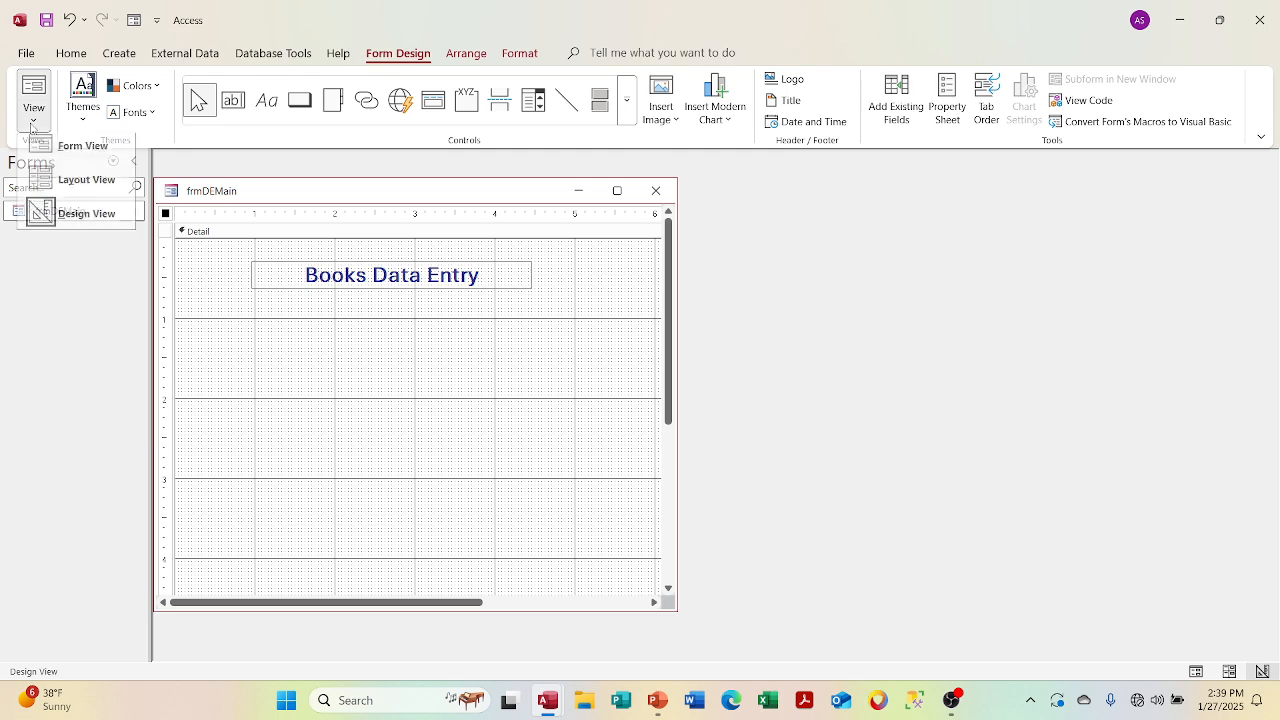
pyautogui.click(80, 153)
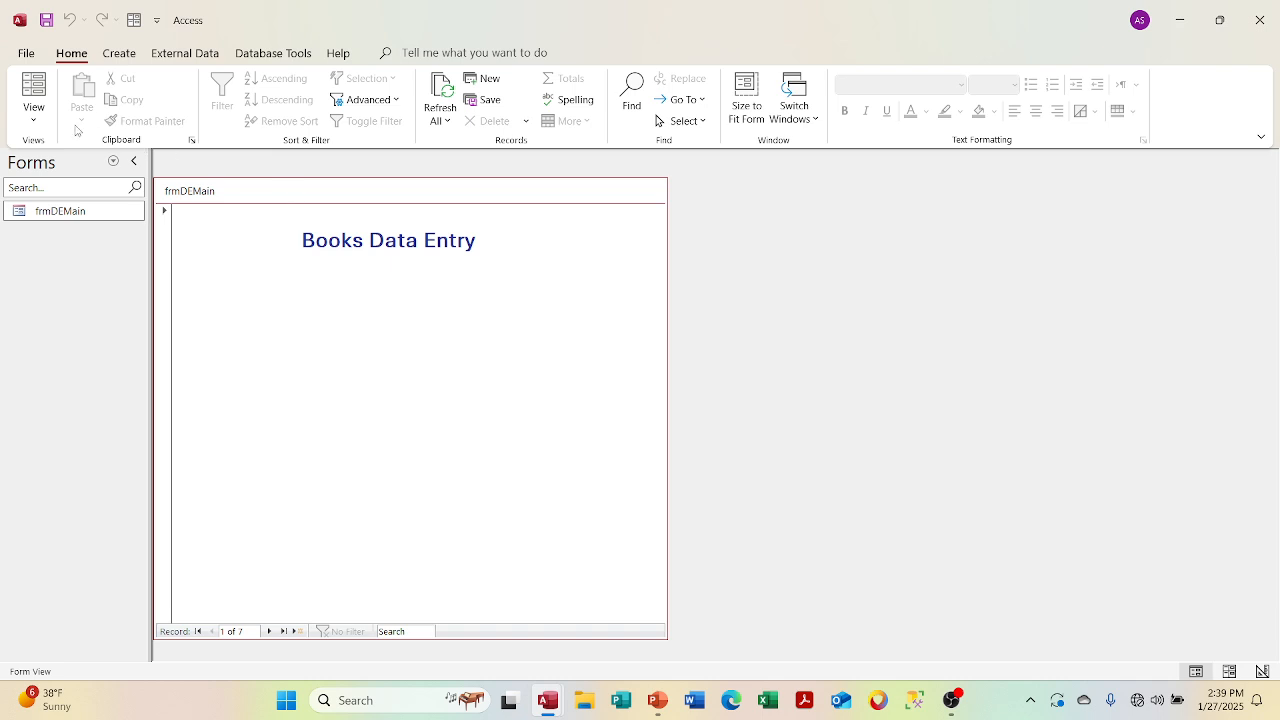
pyautogui.click(33, 112)
pyautogui.click(45, 218)
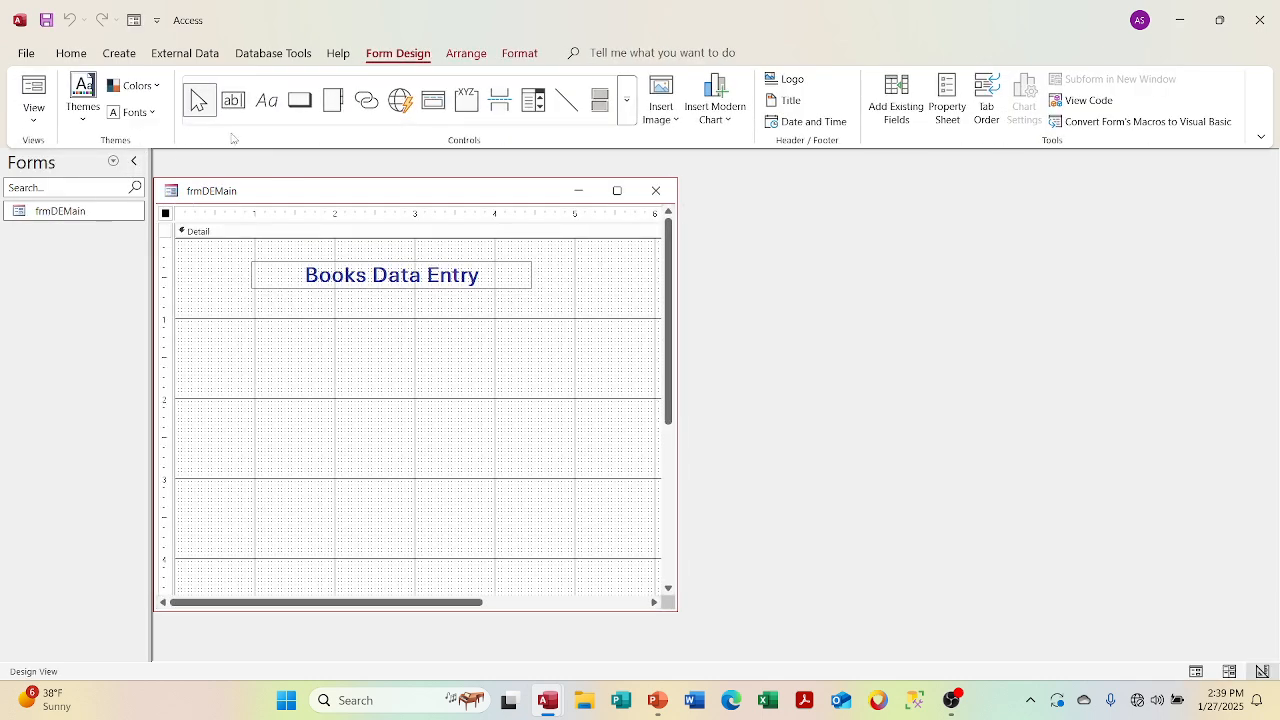
# Set the form's Record Selectors and Navigation Buttons properties to No and close the property sheet
pyautogui.rightClick(168, 215)
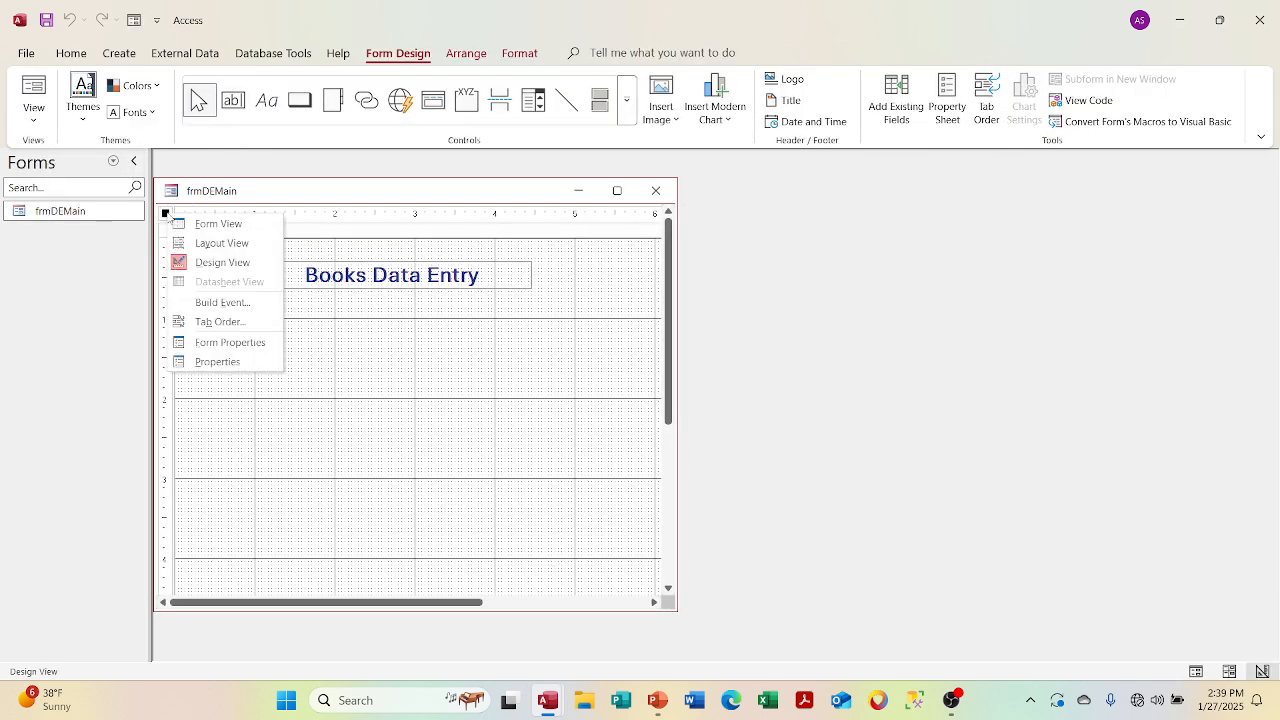
pyautogui.click(185, 365)
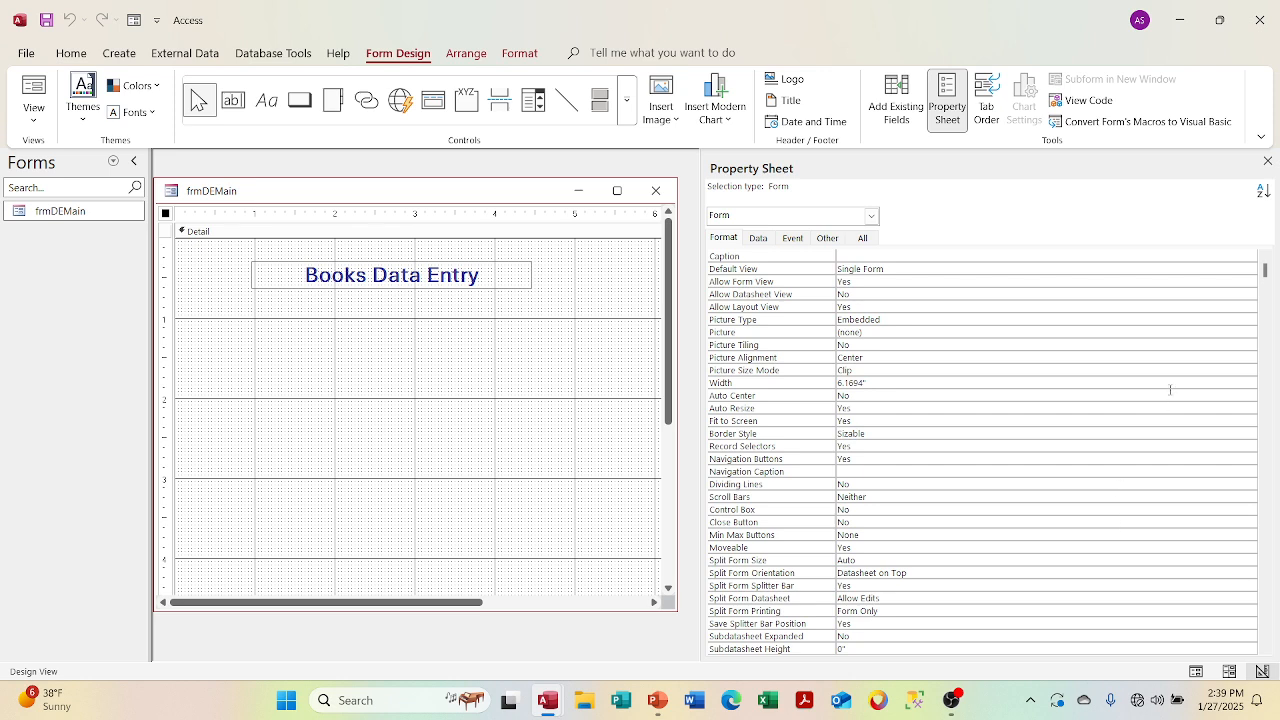
pyautogui.click(1126, 448)
pyautogui.click(1250, 445)
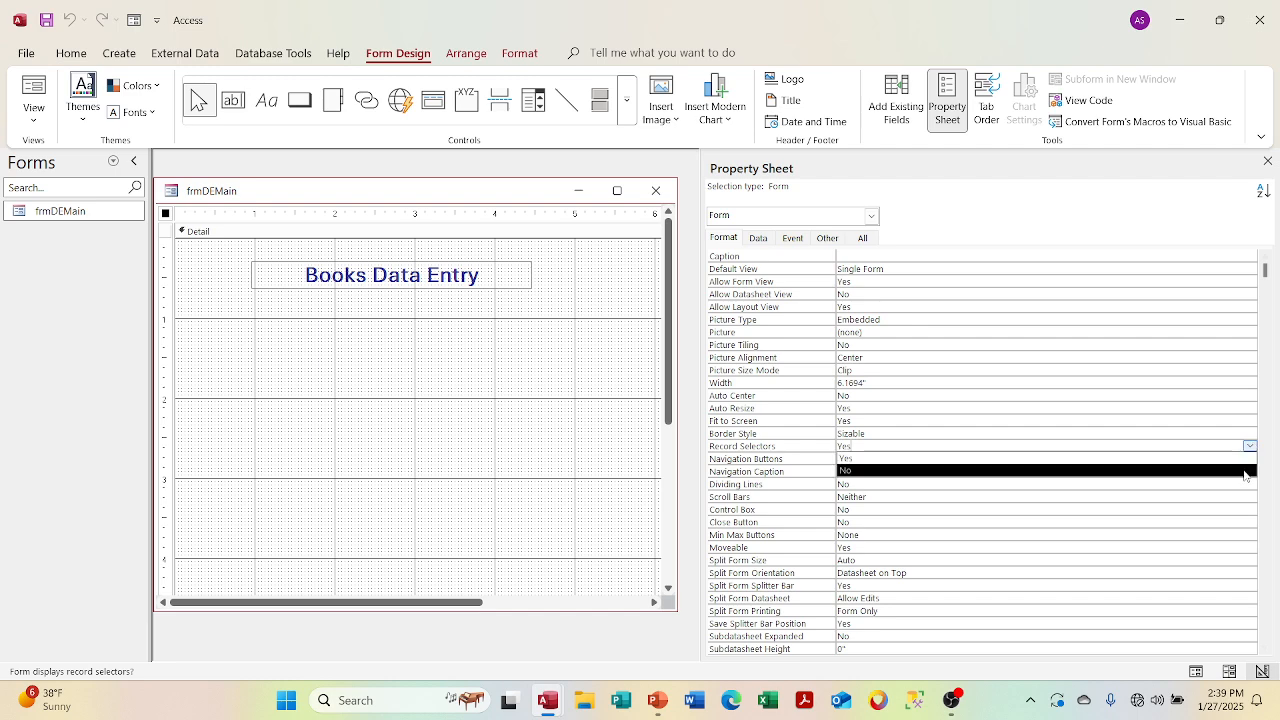
pyautogui.click(1245, 470)
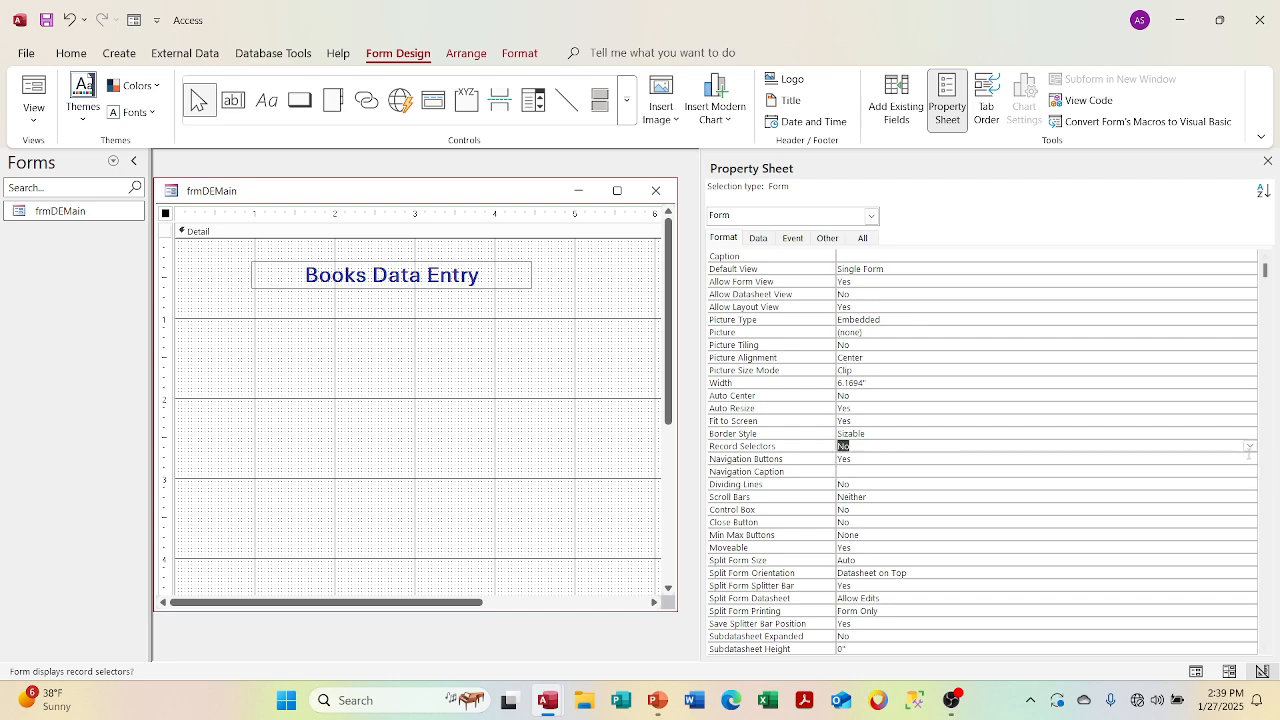
pyautogui.rightClick(1250, 460)
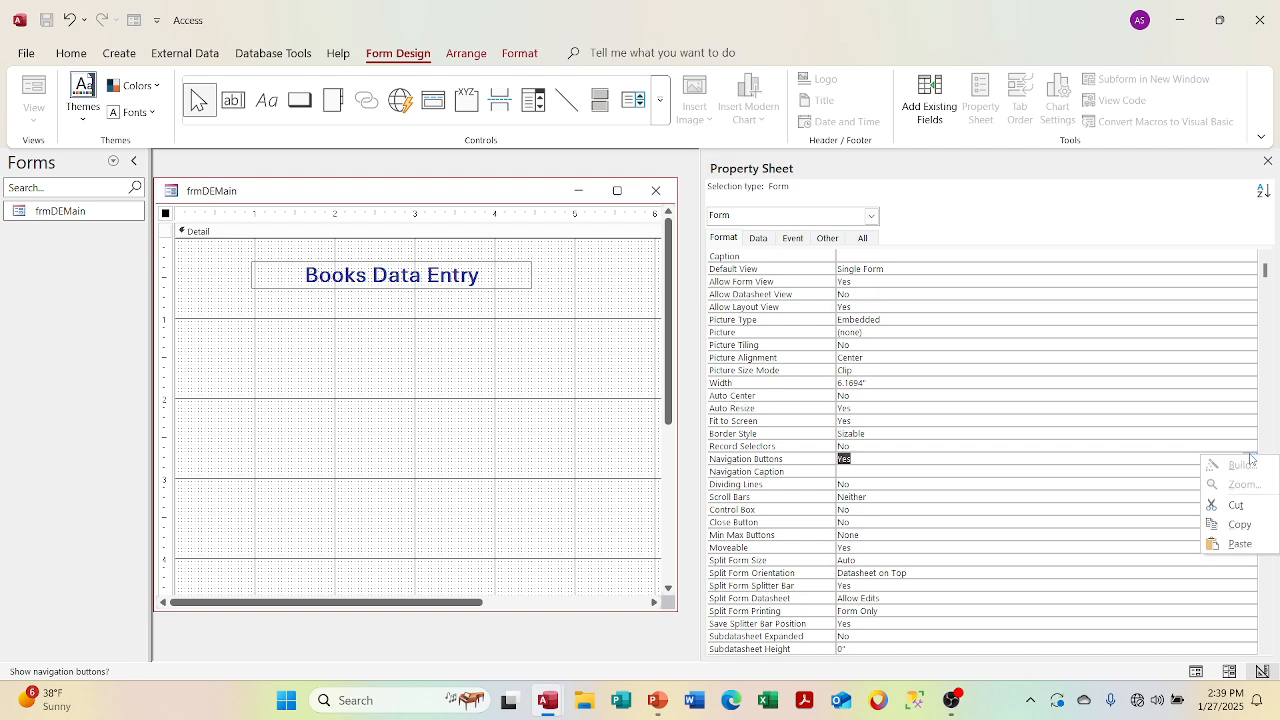
pyautogui.click(1148, 466)
pyautogui.click(1236, 462)
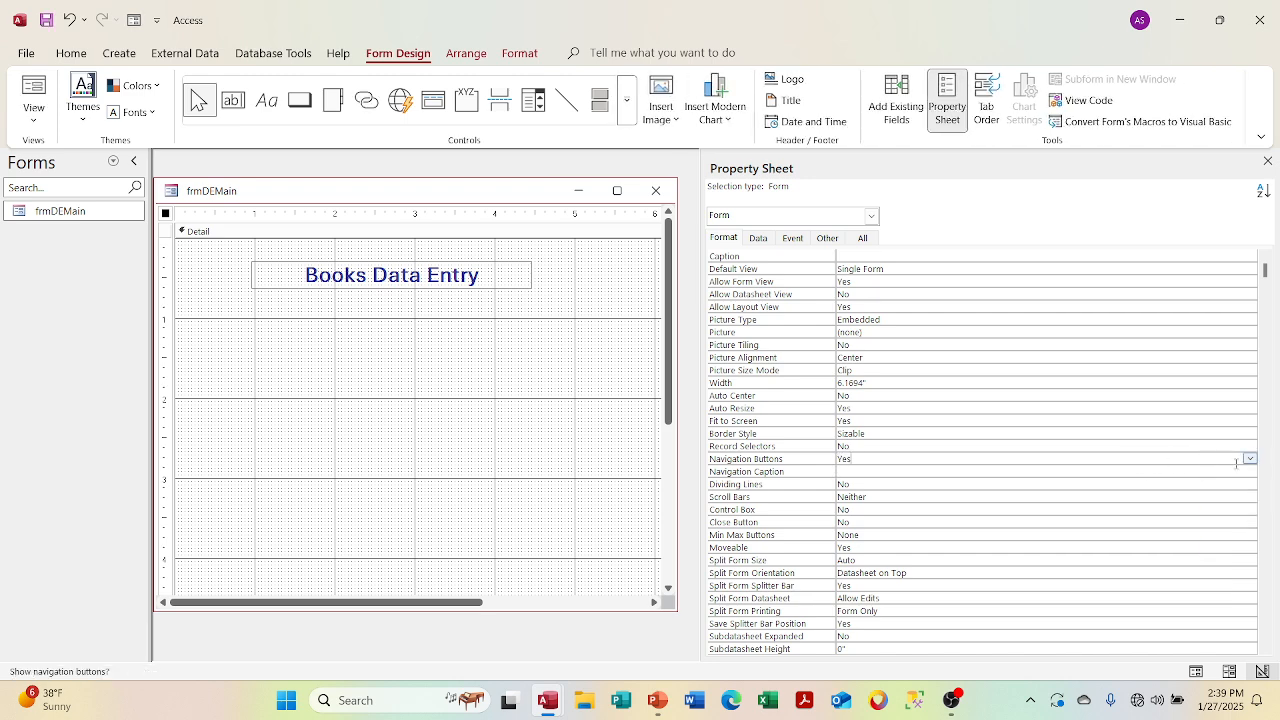
pyautogui.click(1250, 459)
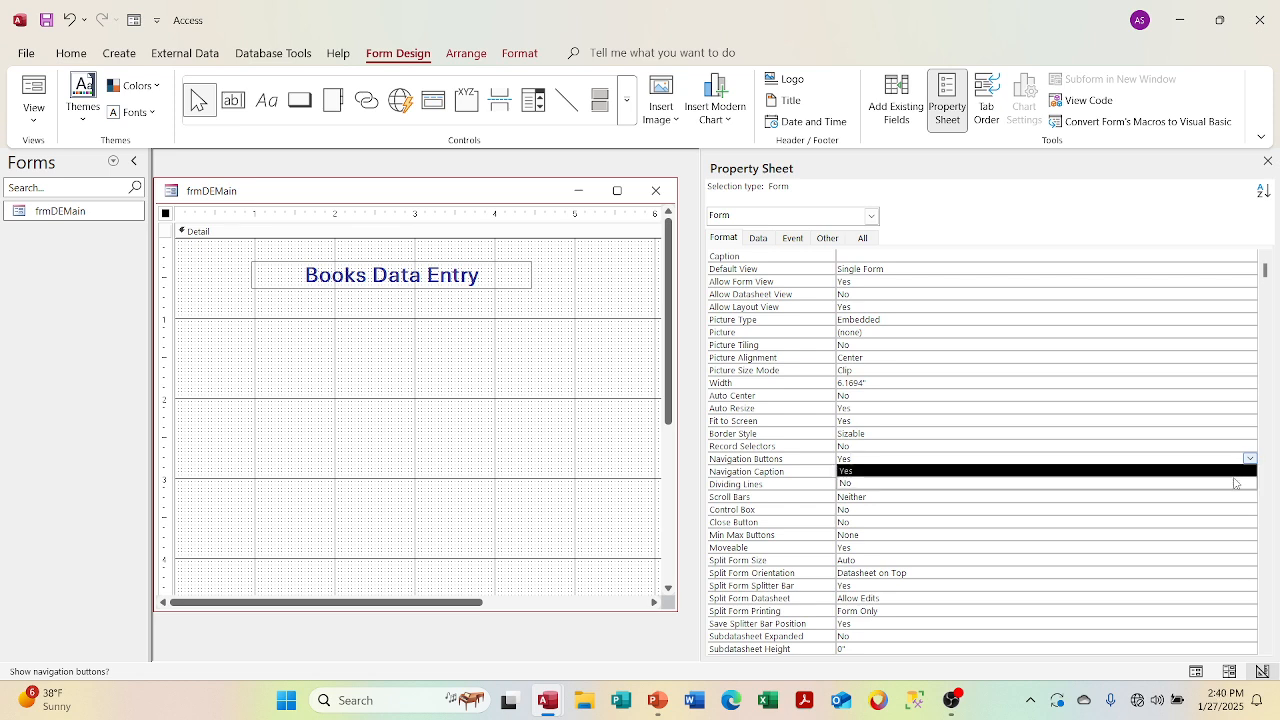
pyautogui.click(1236, 479)
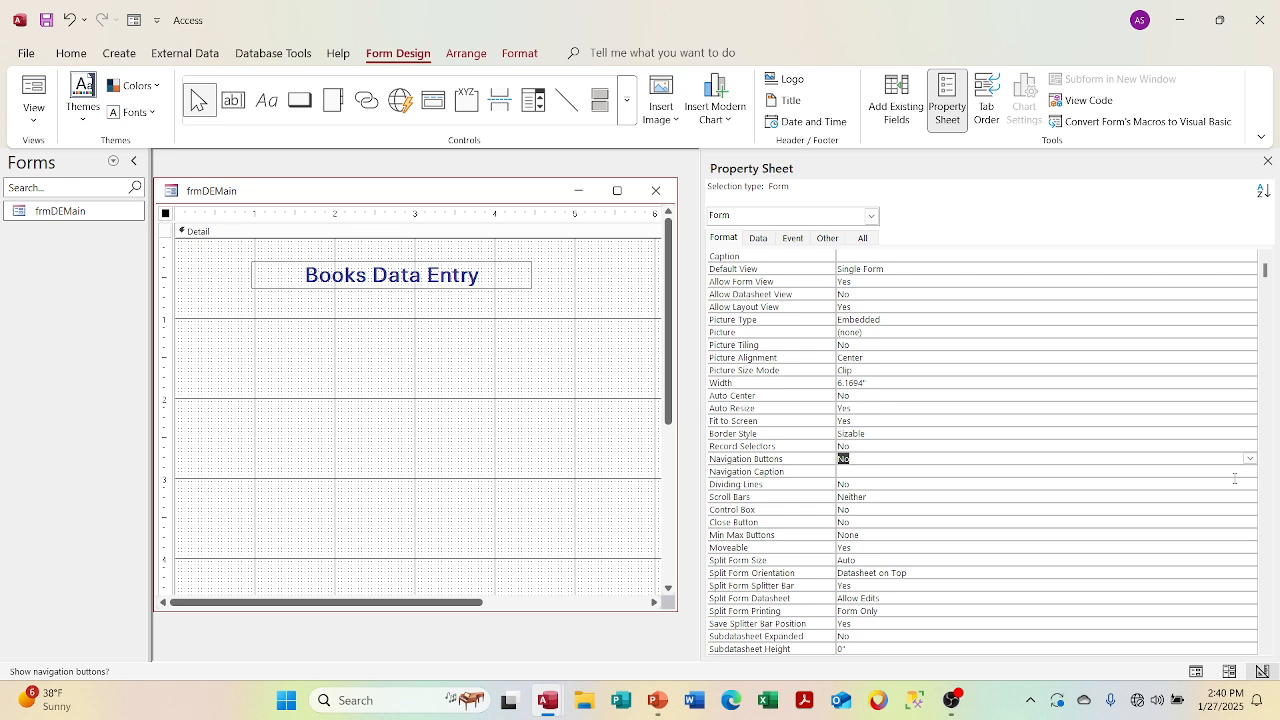
pyautogui.click(1267, 161)
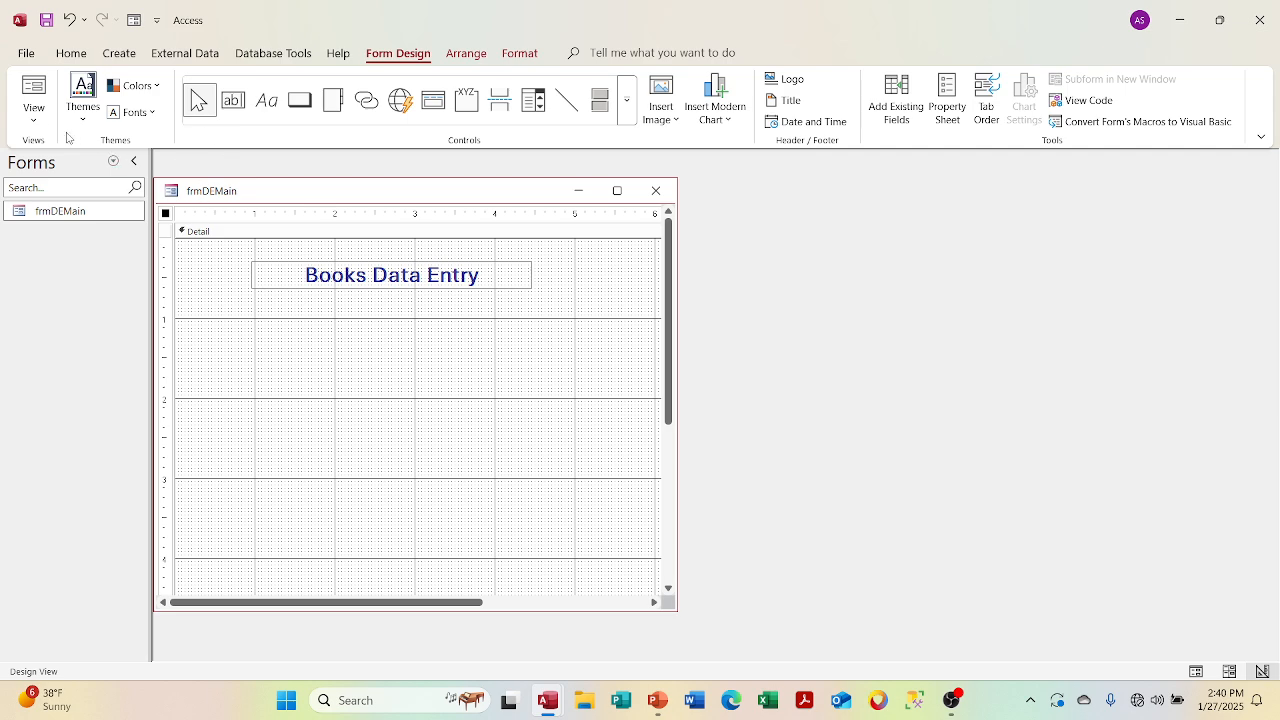
# Check frmDEMain in Form View without record selectors and navigation buttons, and go back to Design View
pyautogui.click(34, 108)
pyautogui.click(44, 153)
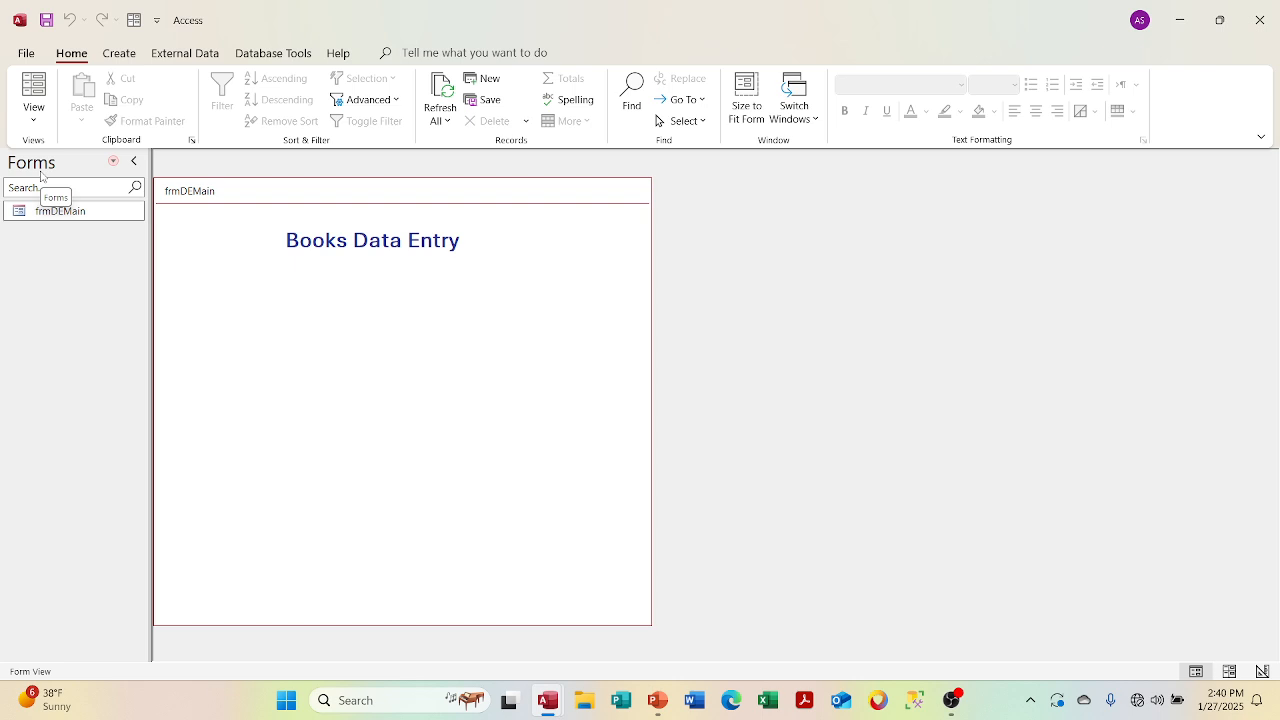
pyautogui.click(38, 118)
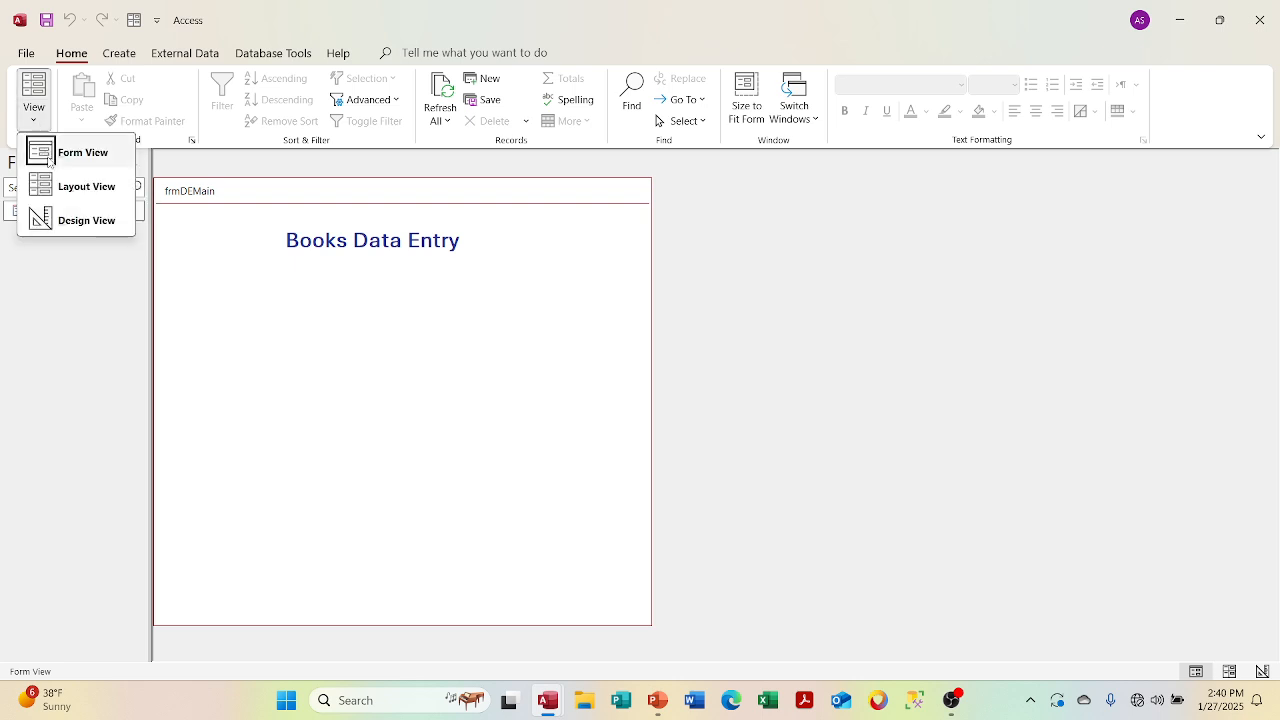
pyautogui.click(64, 220)
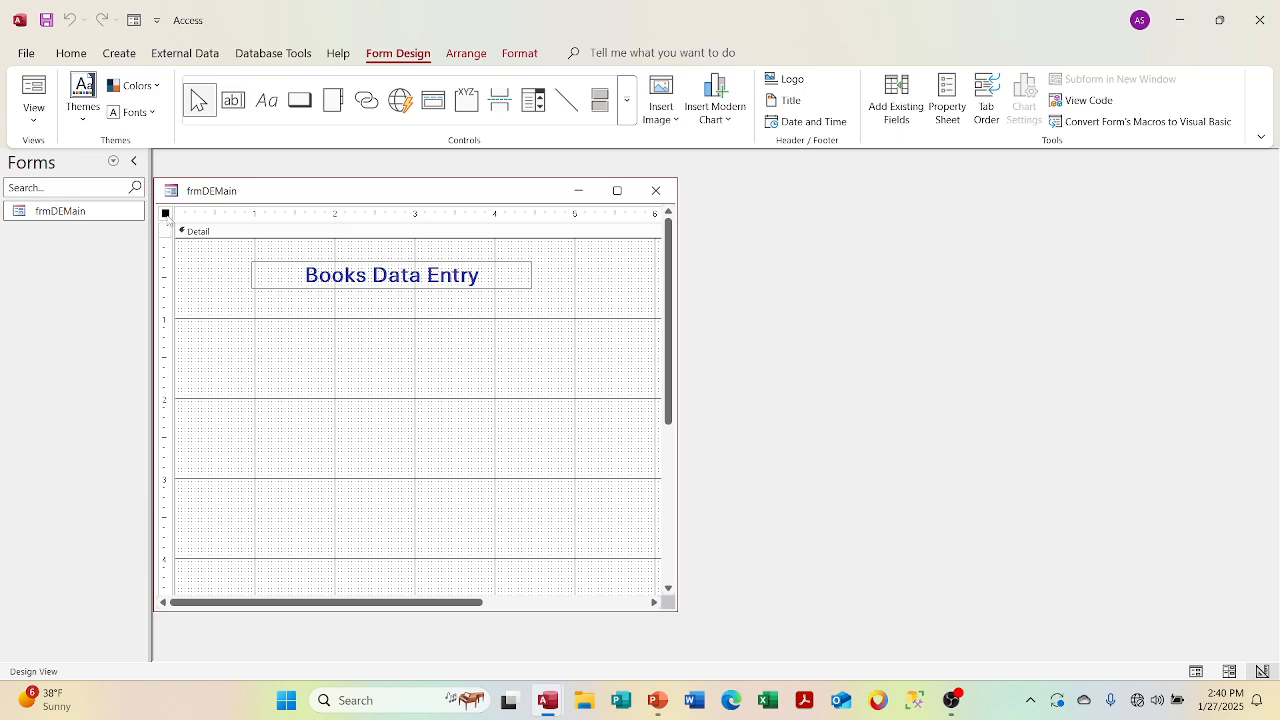
pyautogui.rightClick(171, 222)
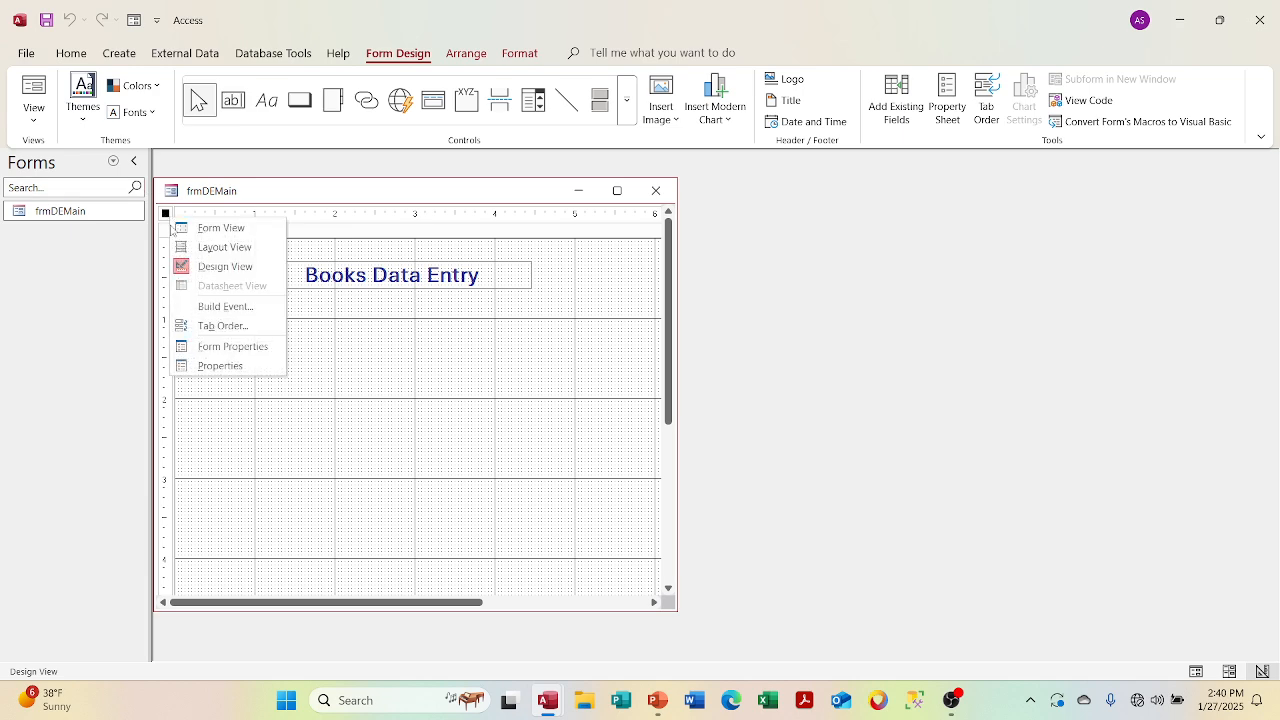
pyautogui.click(222, 230)
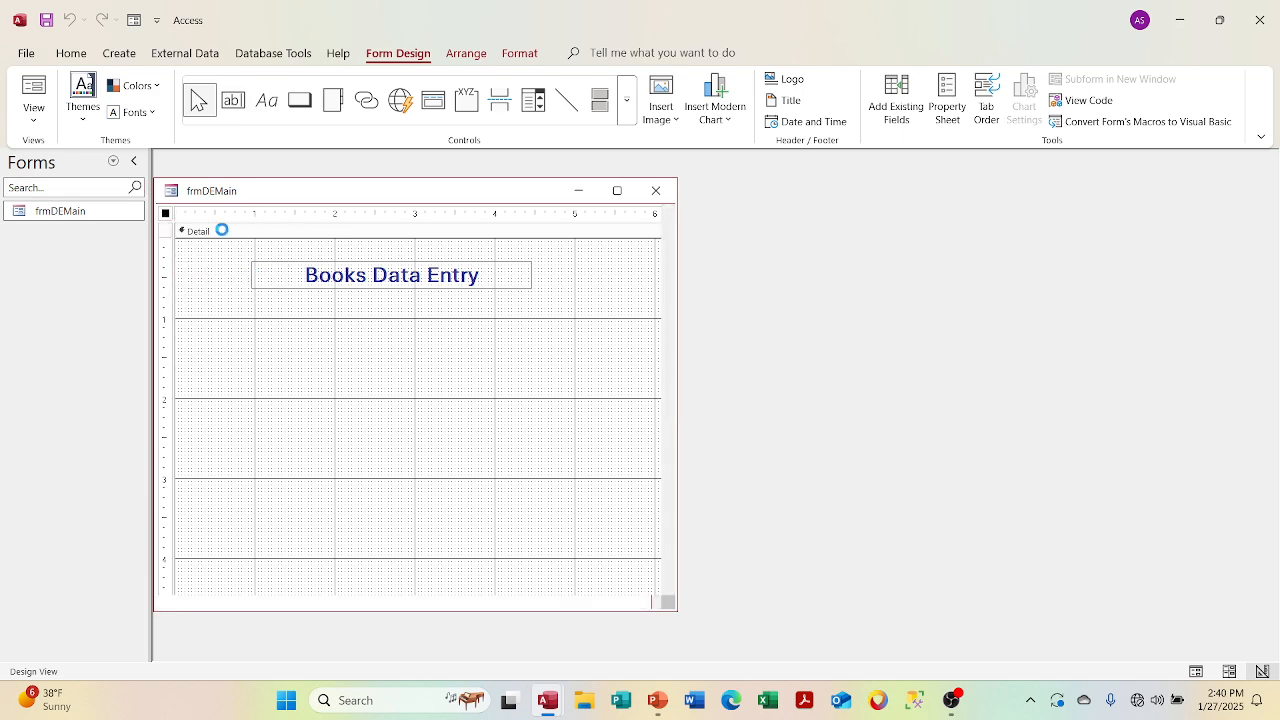
pyautogui.click(38, 119)
pyautogui.click(80, 219)
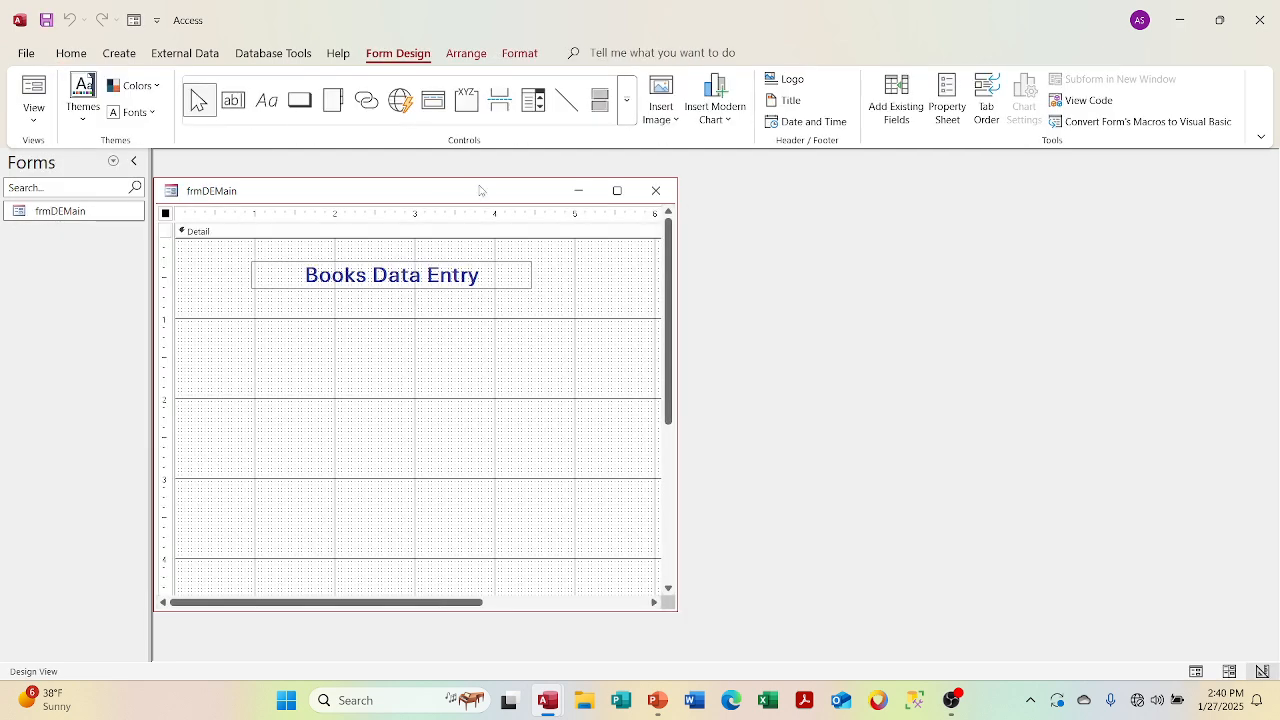
# Reopen the form's property sheet to review its format settings and close it
pyautogui.rightClick(163, 216)
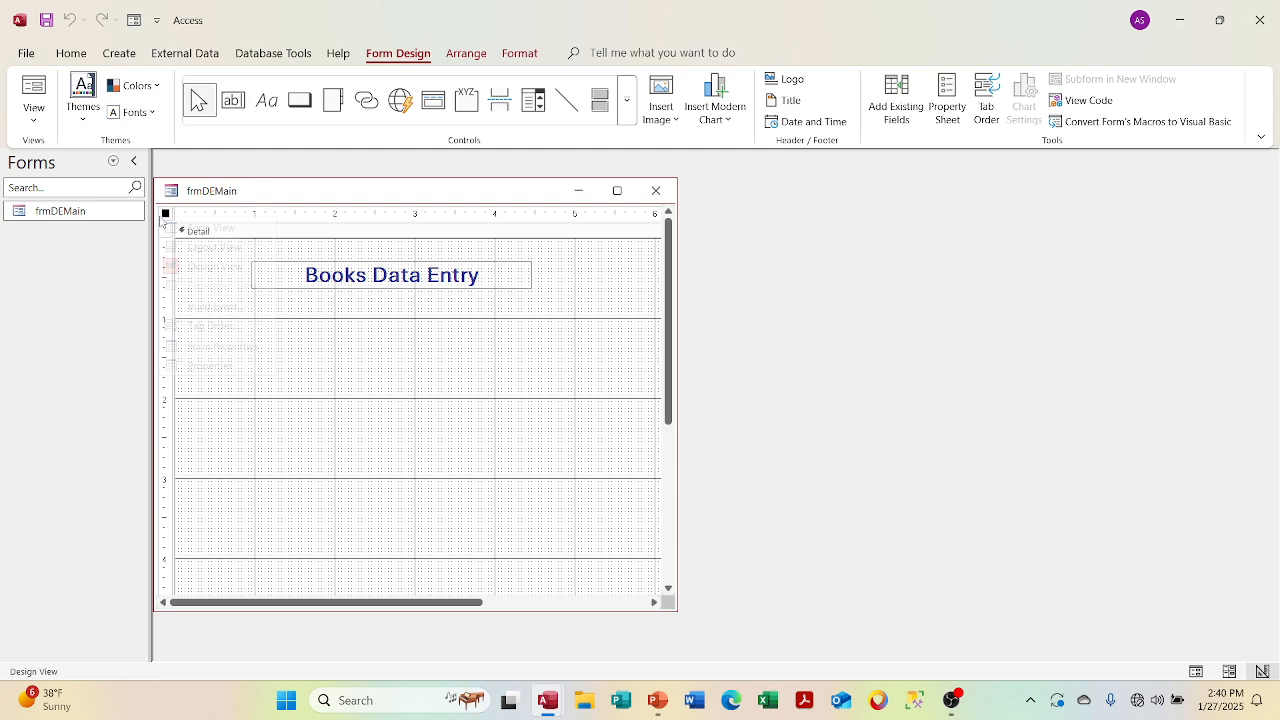
pyautogui.click(170, 364)
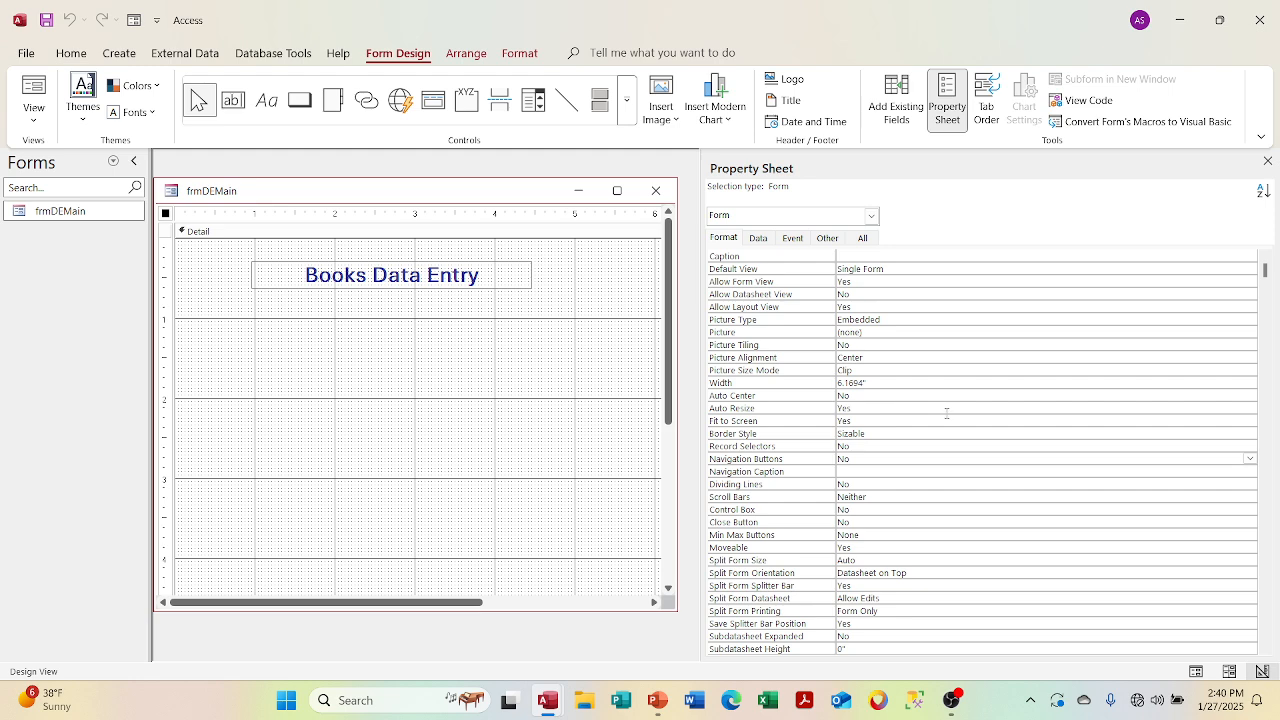
pyautogui.rightClick(946, 412)
pyautogui.click(928, 434)
pyautogui.click(1267, 160)
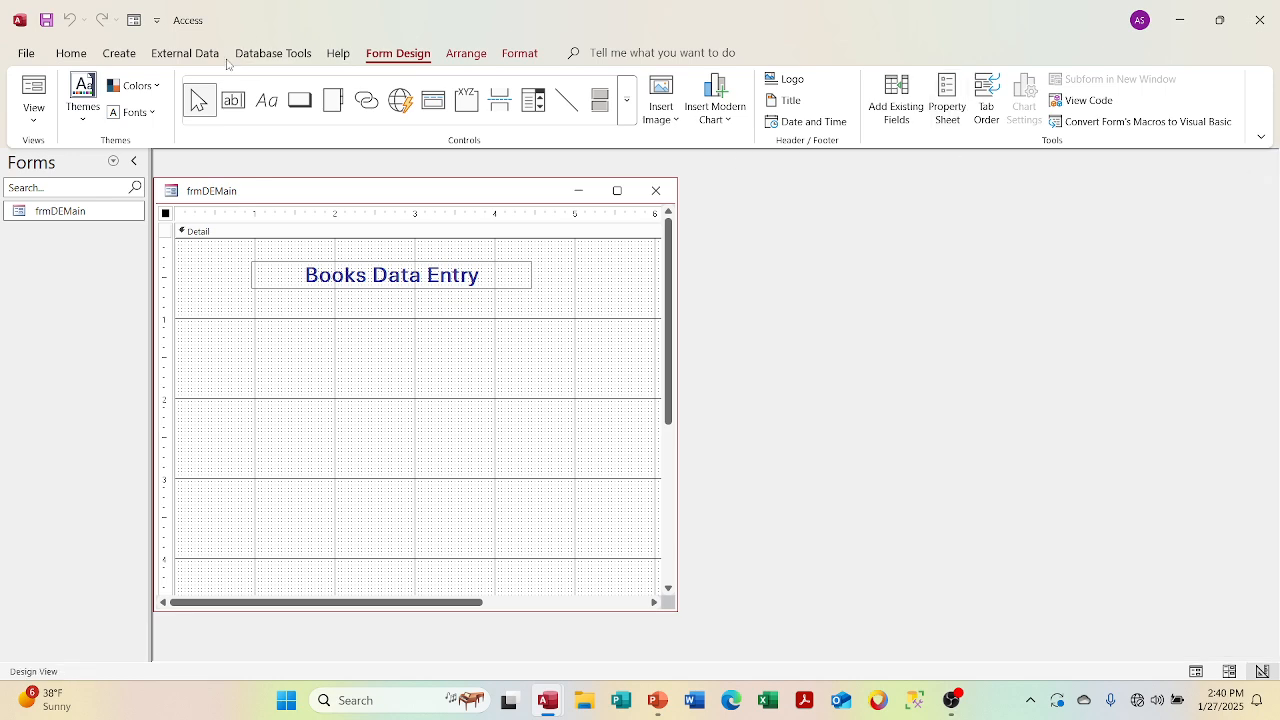
# Display frmDEMain in Form View to inspect its remaining window border, and switch back to Design View
pyautogui.rightClick(38, 130)
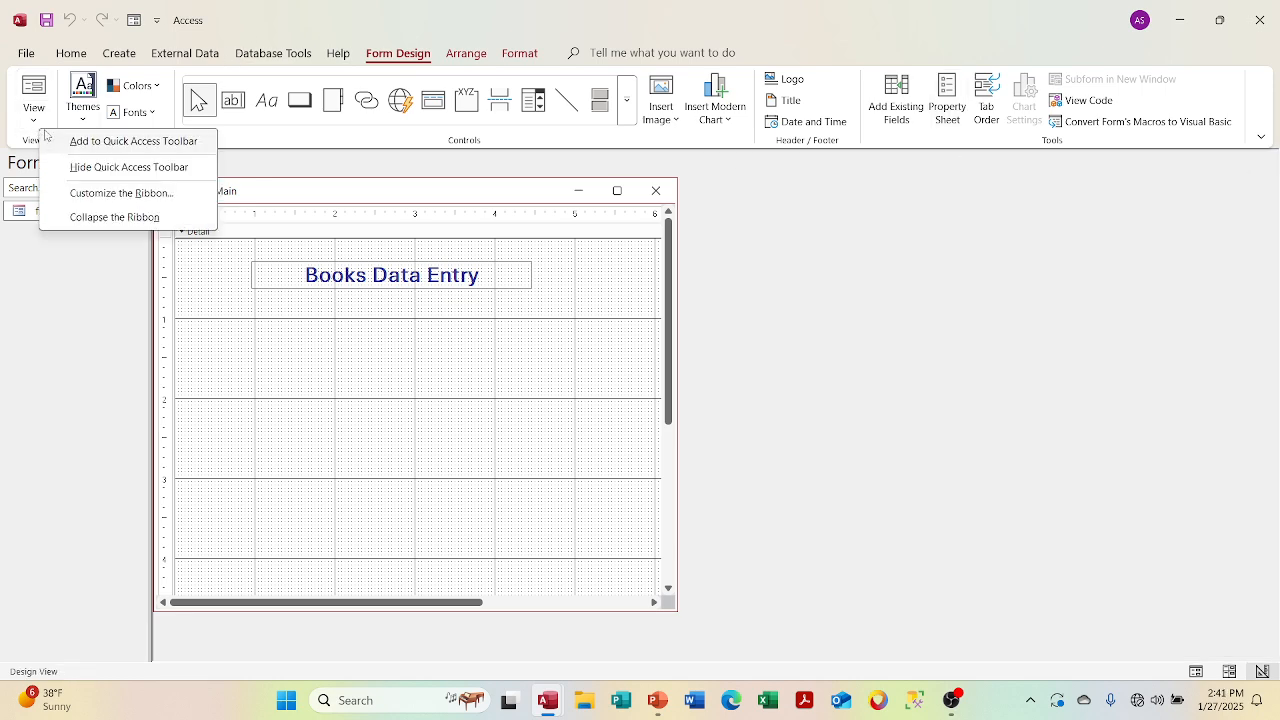
pyautogui.click(45, 130)
pyautogui.click(80, 153)
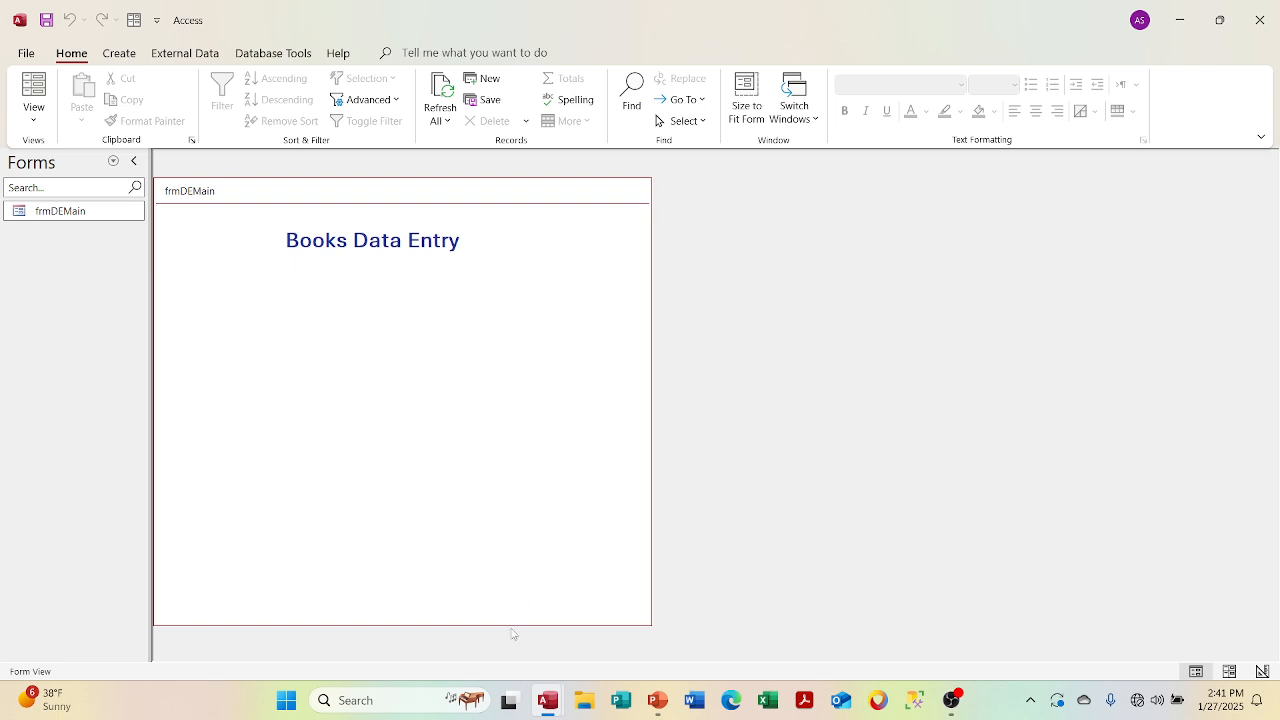
pyautogui.click(34, 119)
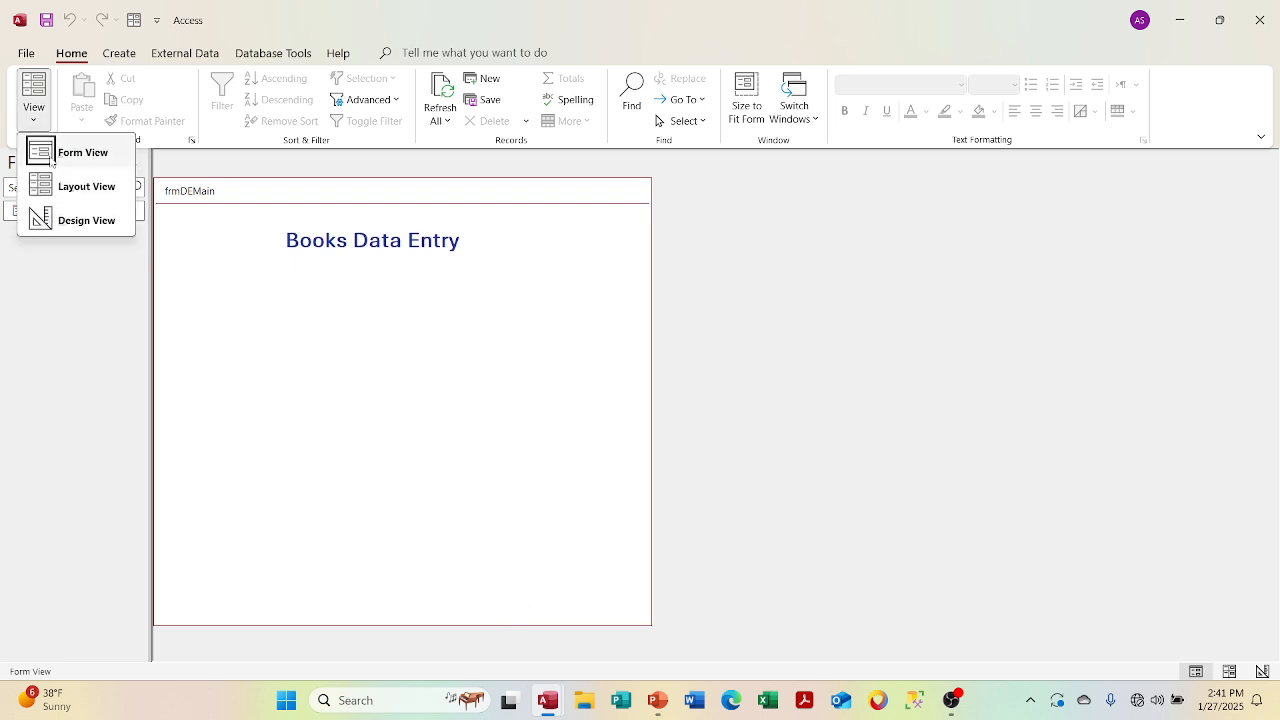
pyautogui.rightClick(62, 220)
pyautogui.click(42, 220)
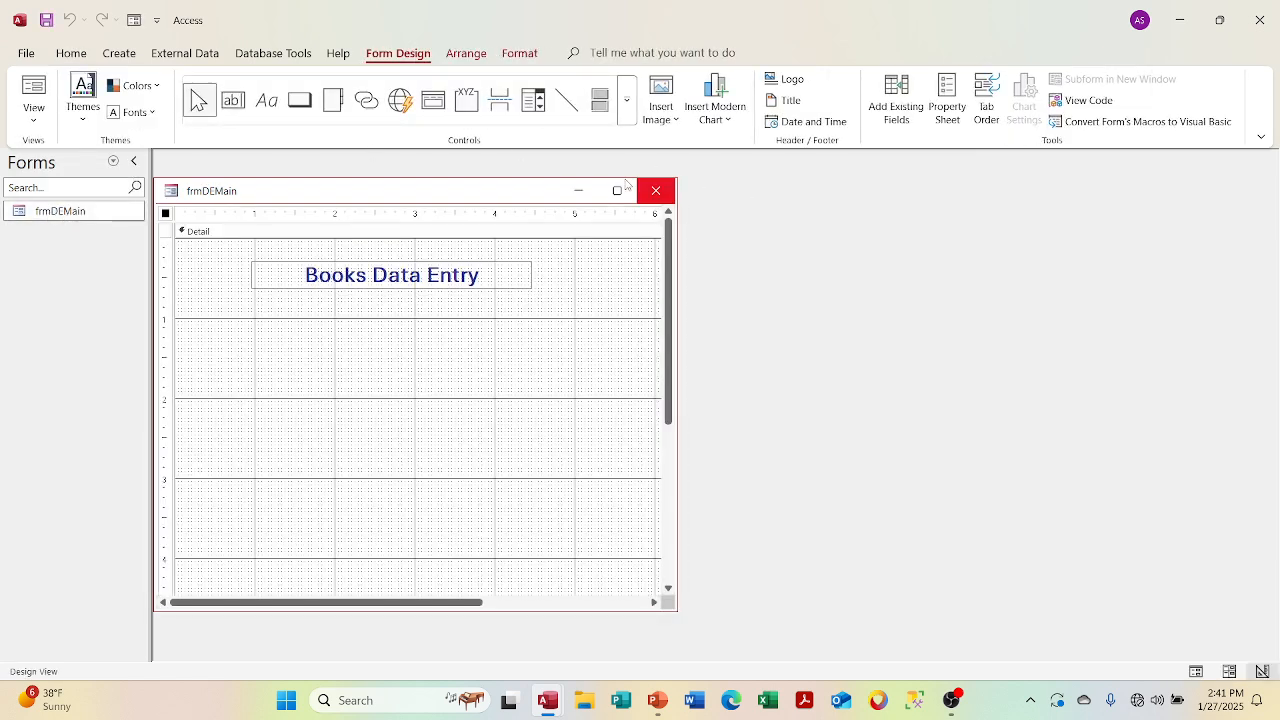
# Set the form's Border Style property to None and close the property sheet
pyautogui.rightClick(166, 214)
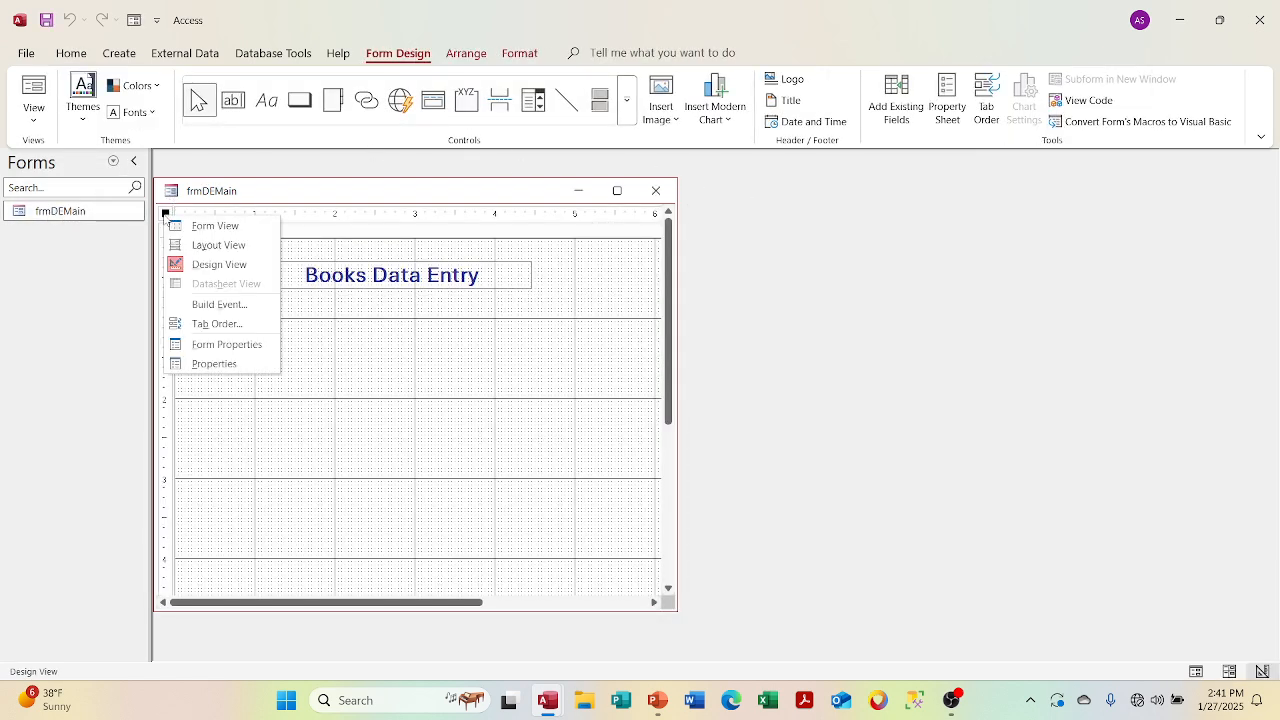
pyautogui.click(225, 343)
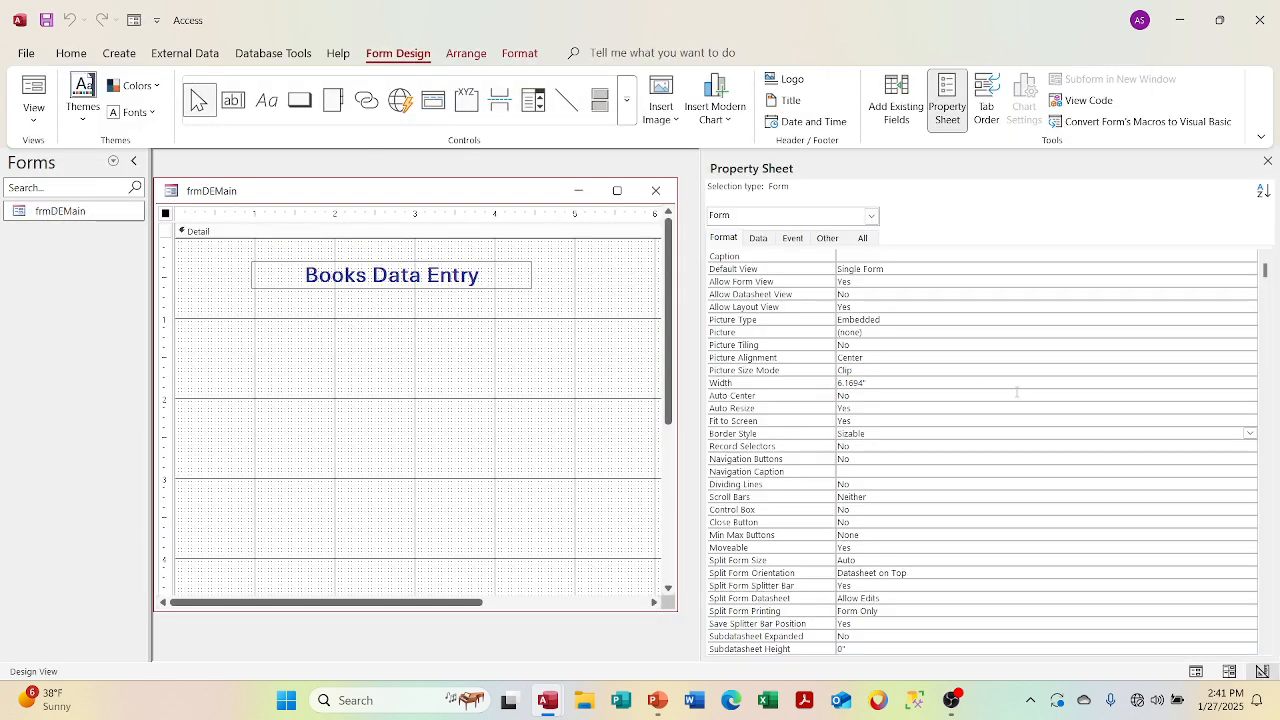
pyautogui.click(1015, 432)
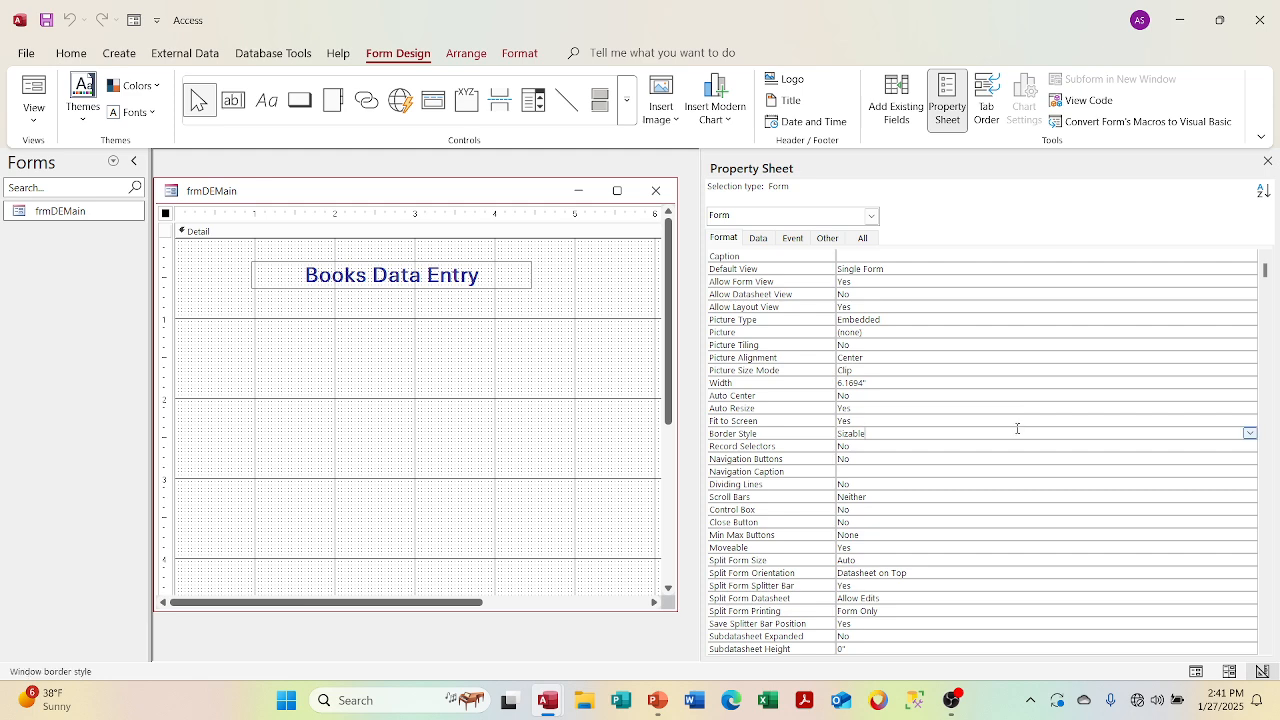
pyautogui.click(1250, 434)
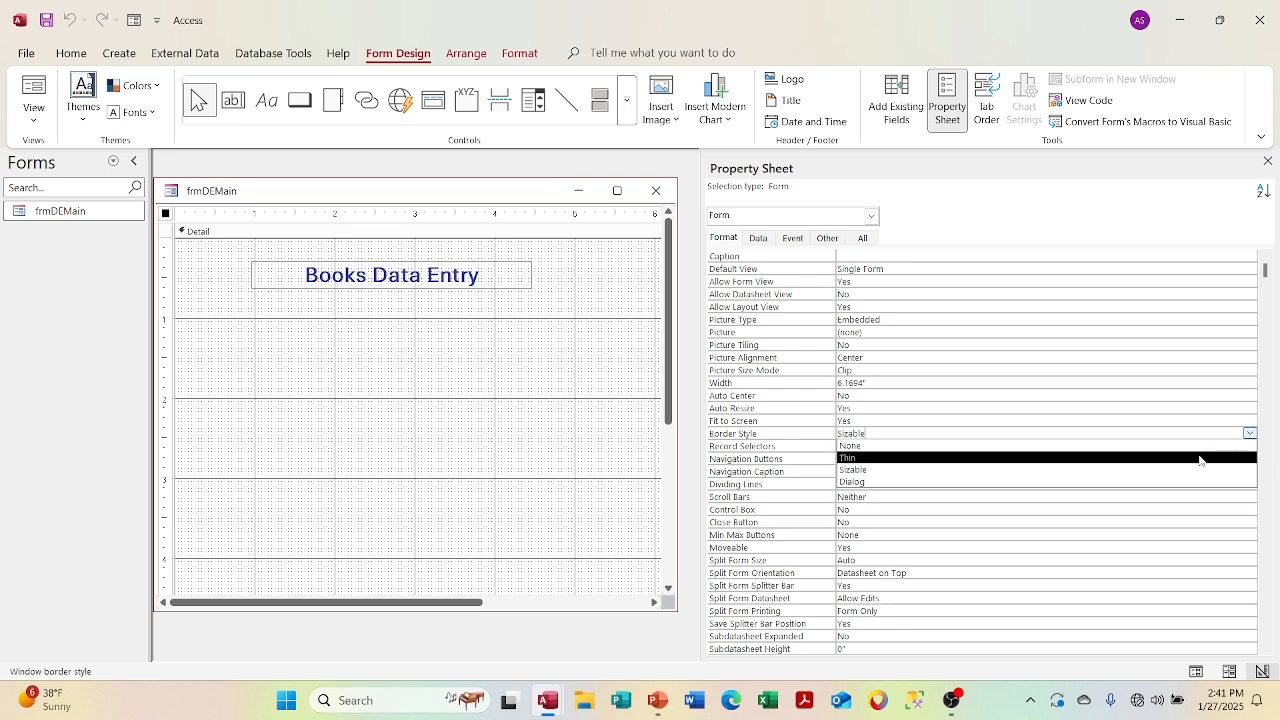
pyautogui.click(1196, 447)
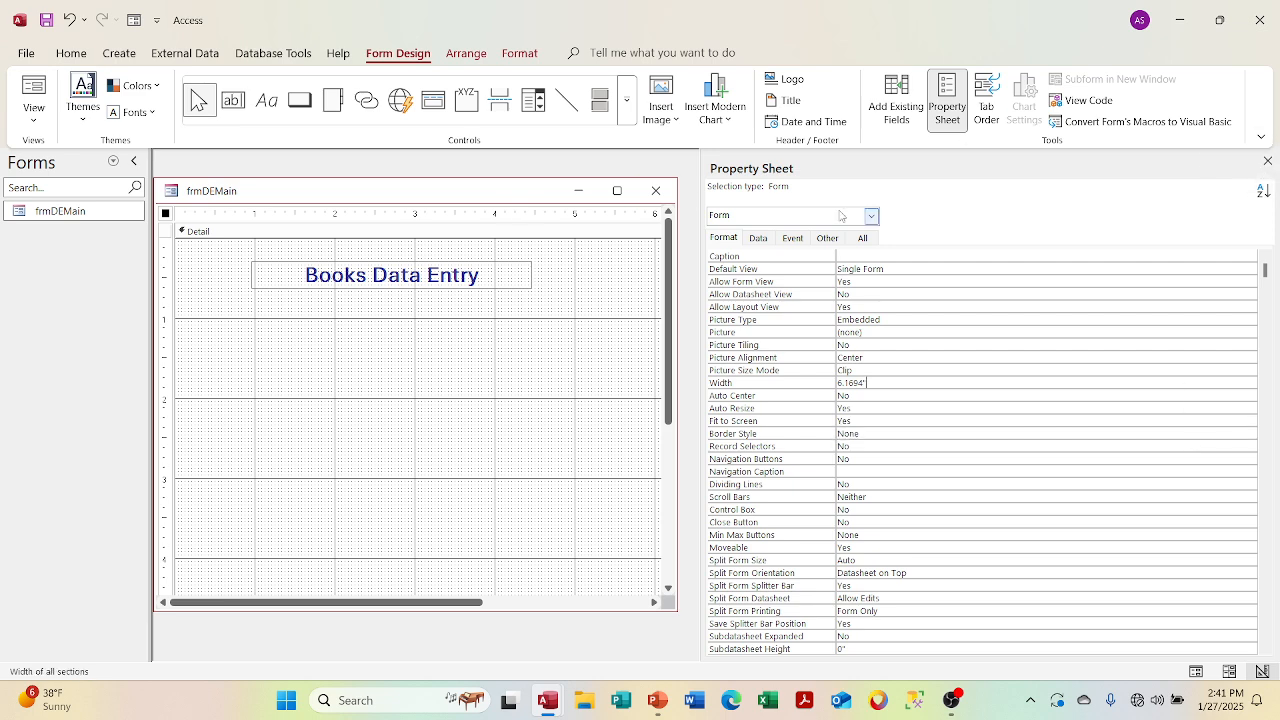
pyautogui.click(1267, 161)
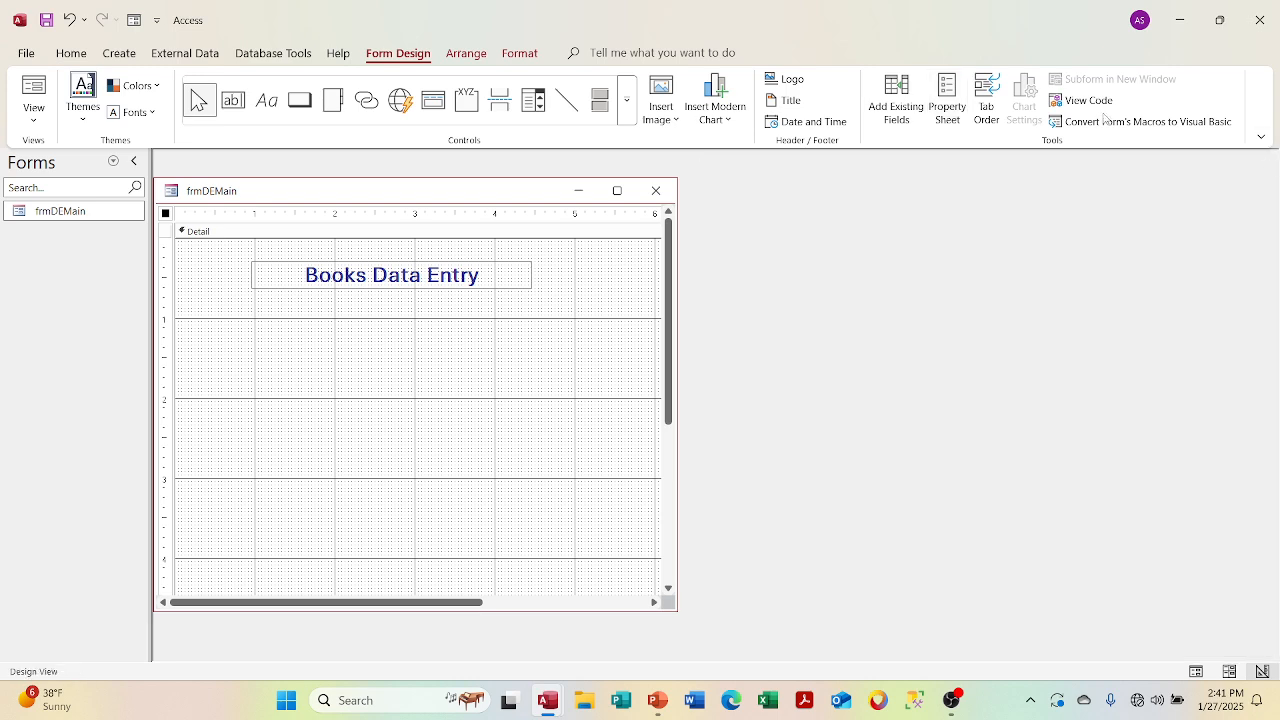
# Check the borderless frmDEMain in Form View and return to Design View
pyautogui.click(42, 115)
pyautogui.click(60, 153)
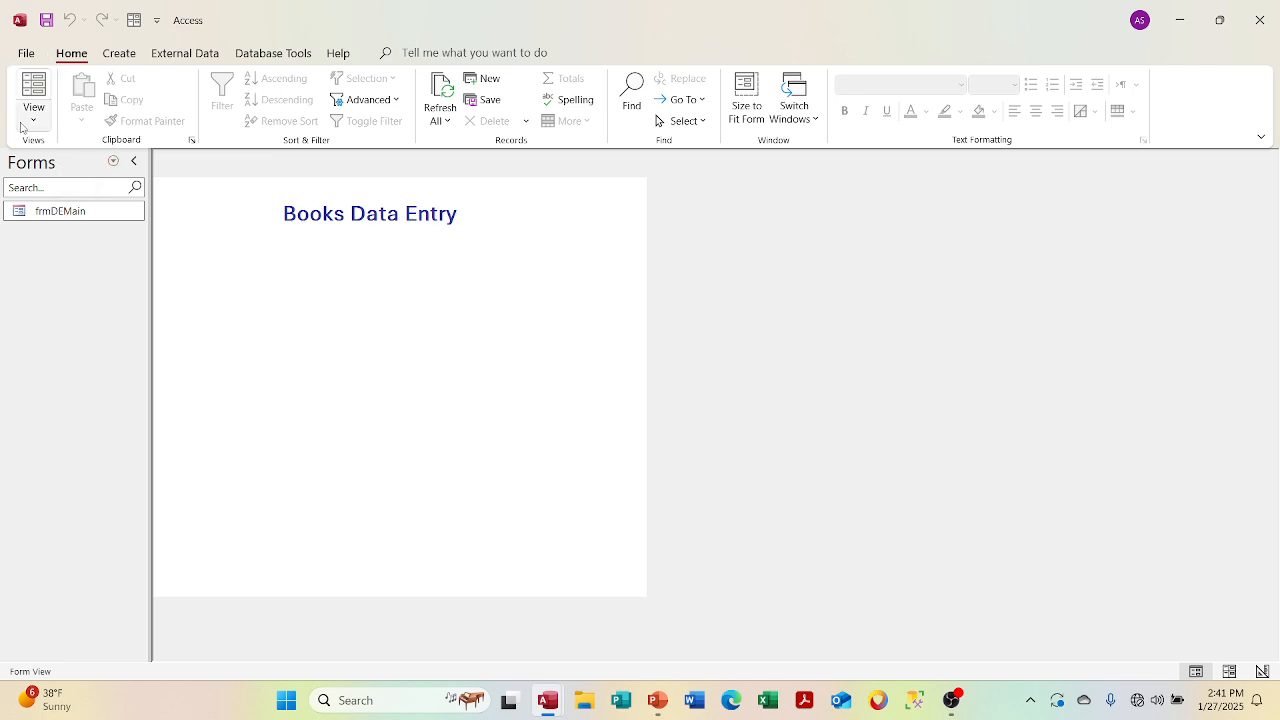
pyautogui.rightClick(21, 127)
pyautogui.click(33, 121)
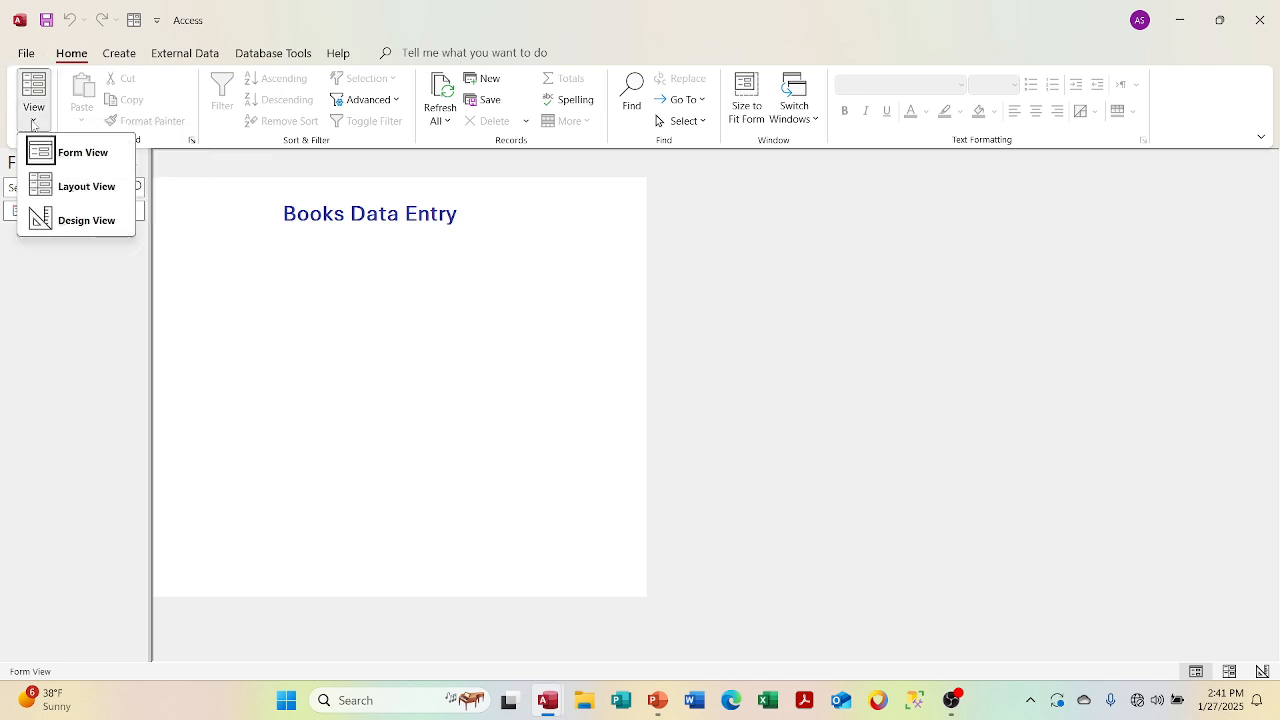
pyautogui.click(55, 226)
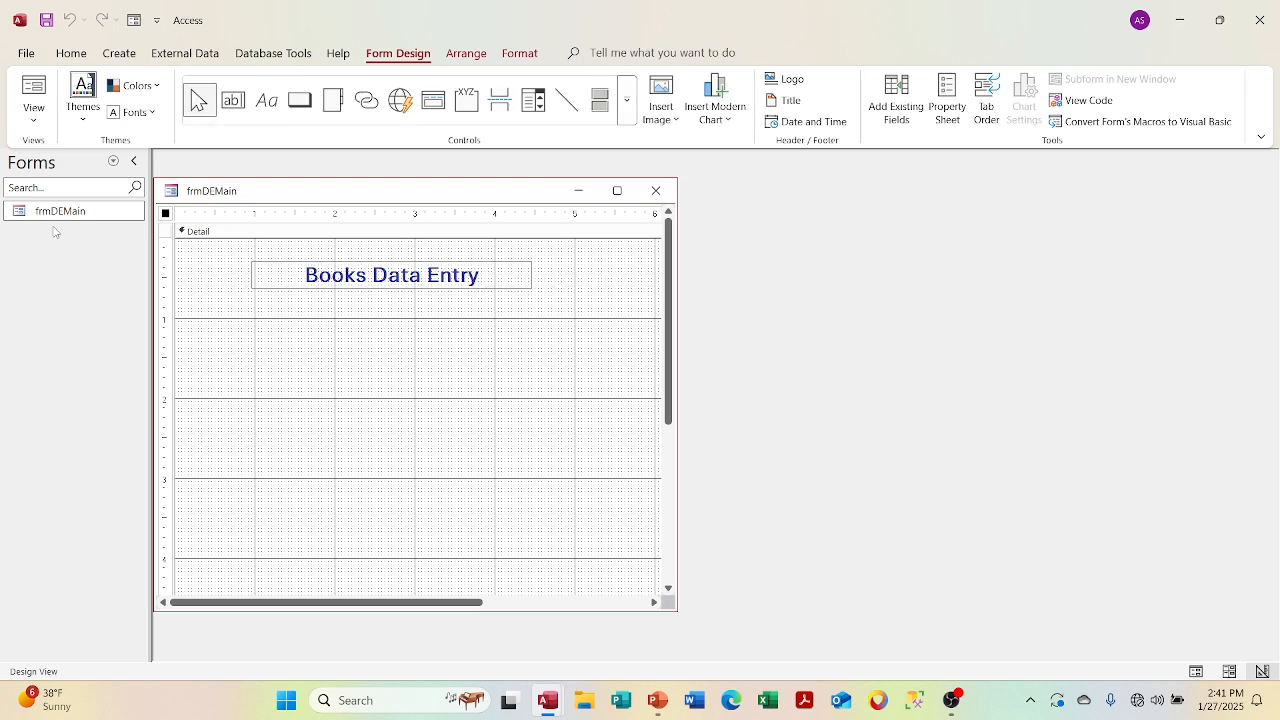
# Draw a text box about 3.17" wide below the Books Data Entry heading and move it with its label toward the form's center
pyautogui.click(230, 102)
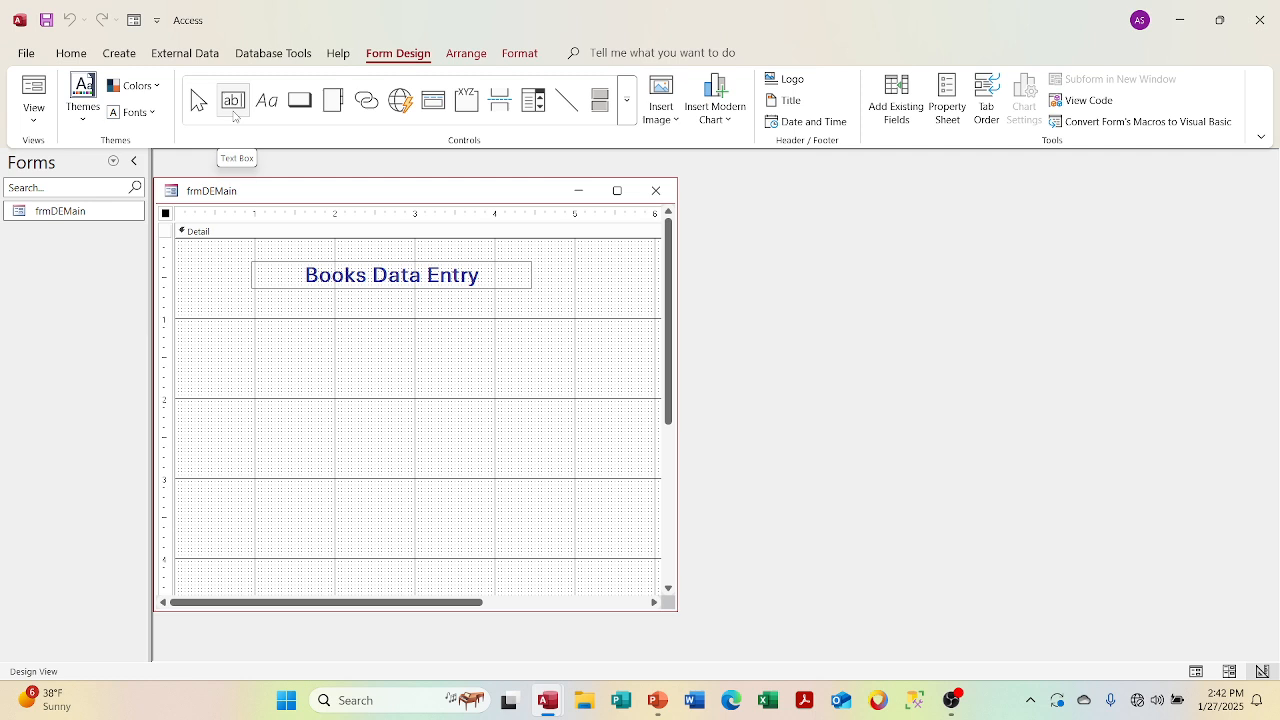
pyautogui.click(233, 101)
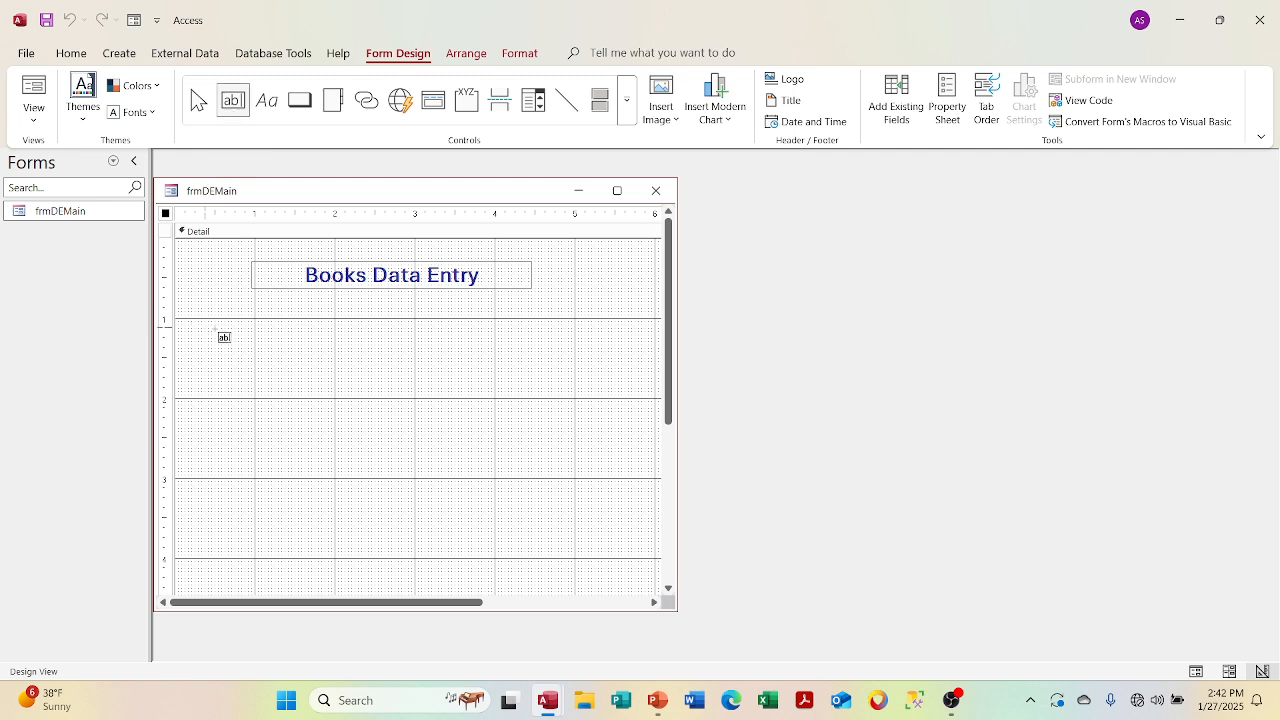
pyautogui.moveTo(204, 328); pyautogui.dragTo(460, 346)
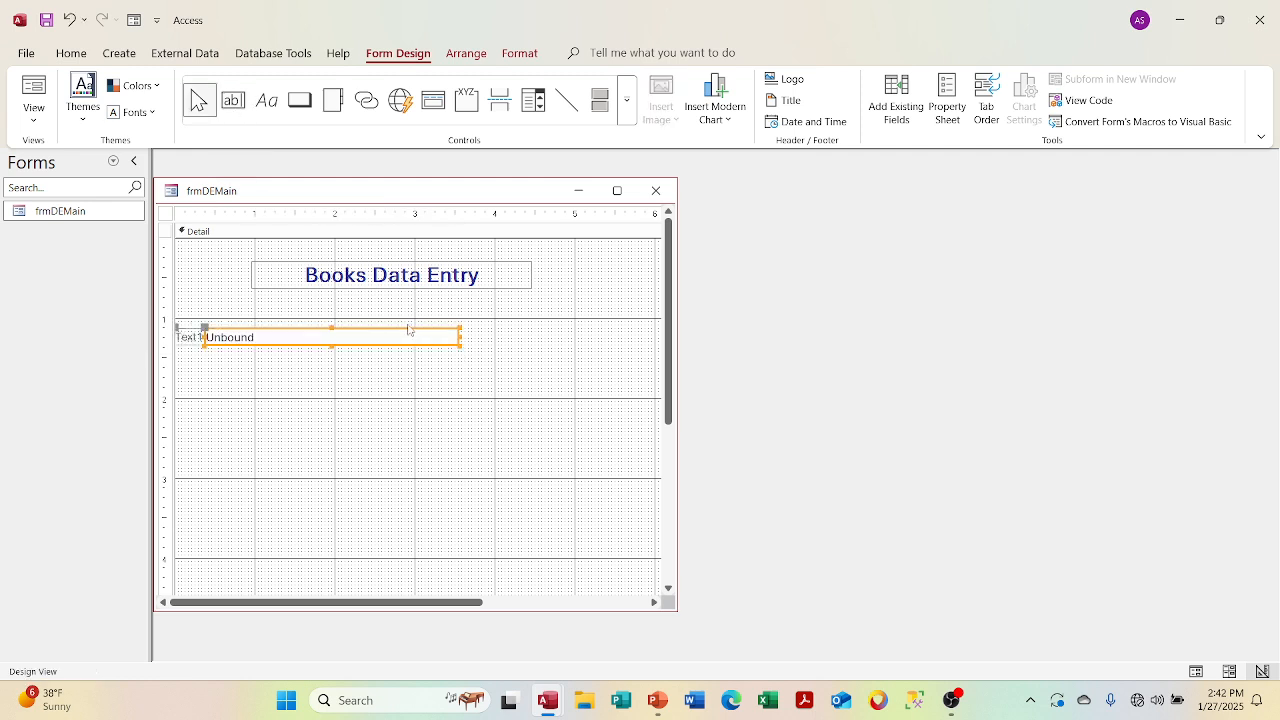
pyautogui.moveTo(392, 331); pyautogui.dragTo(545, 327)
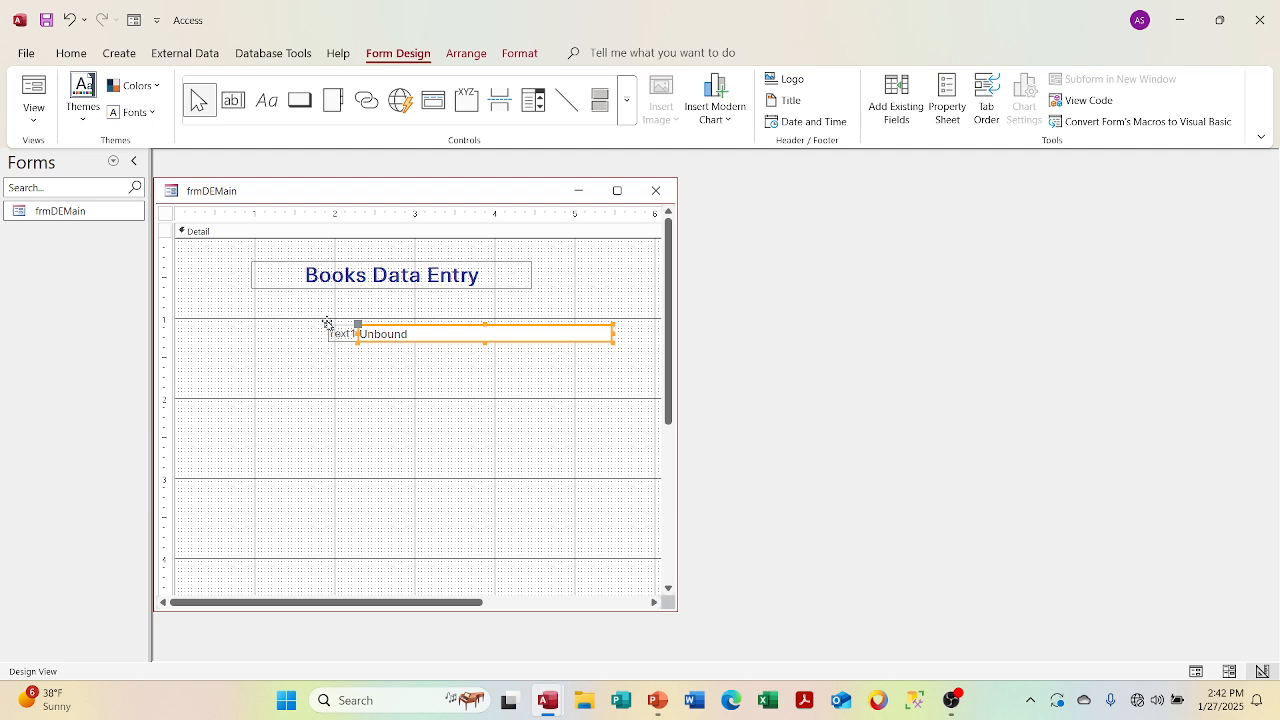
# Separate the label from its text box and align both about 1.08" from the top, at about 0.88" and 1.67" from the left
pyautogui.moveTo(361, 324); pyautogui.dragTo(394, 324)
pyautogui.moveTo(327, 323); pyautogui.dragTo(245, 323)
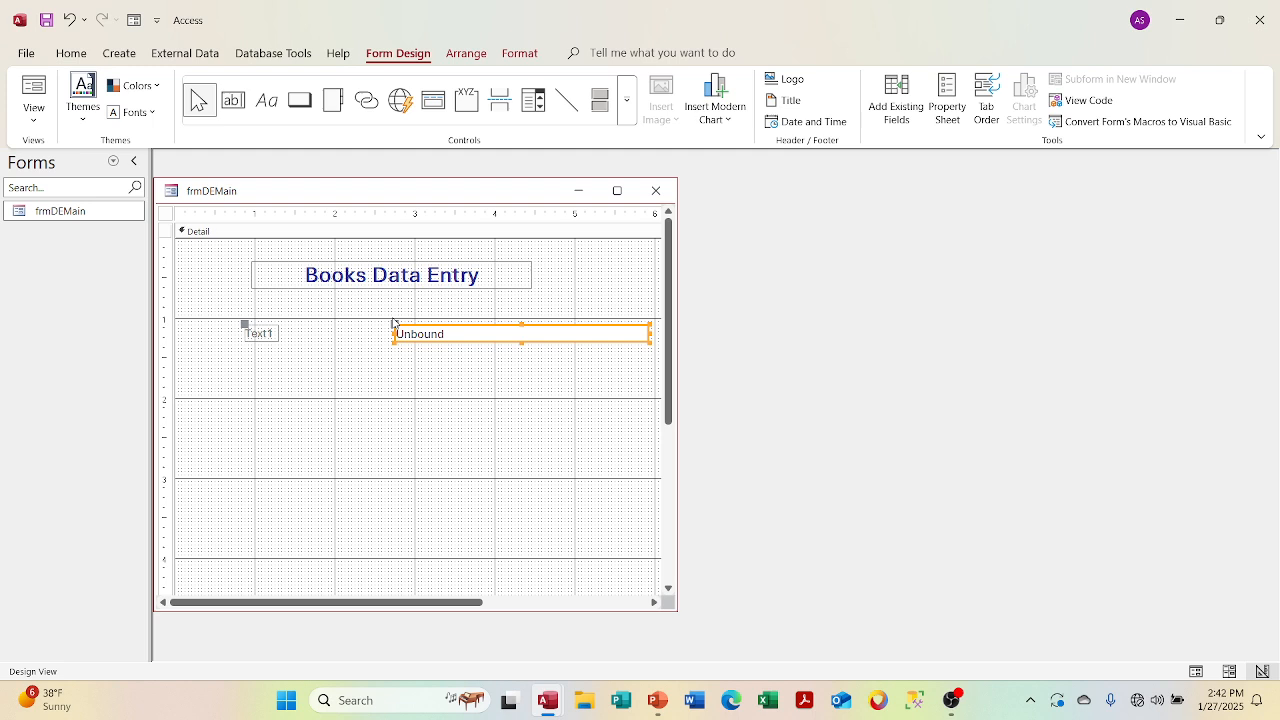
pyautogui.moveTo(394, 324); pyautogui.dragTo(306, 328)
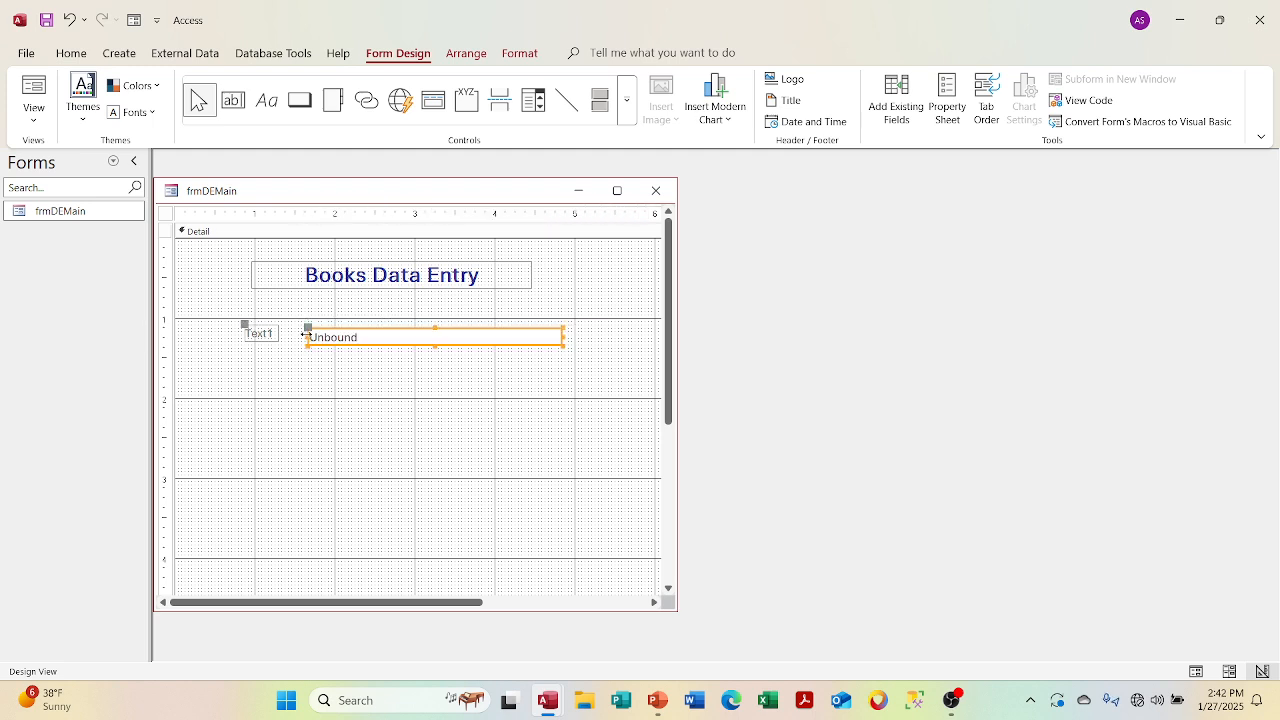
pyautogui.moveTo(307, 327); pyautogui.dragTo(306, 323)
pyautogui.click(279, 393)
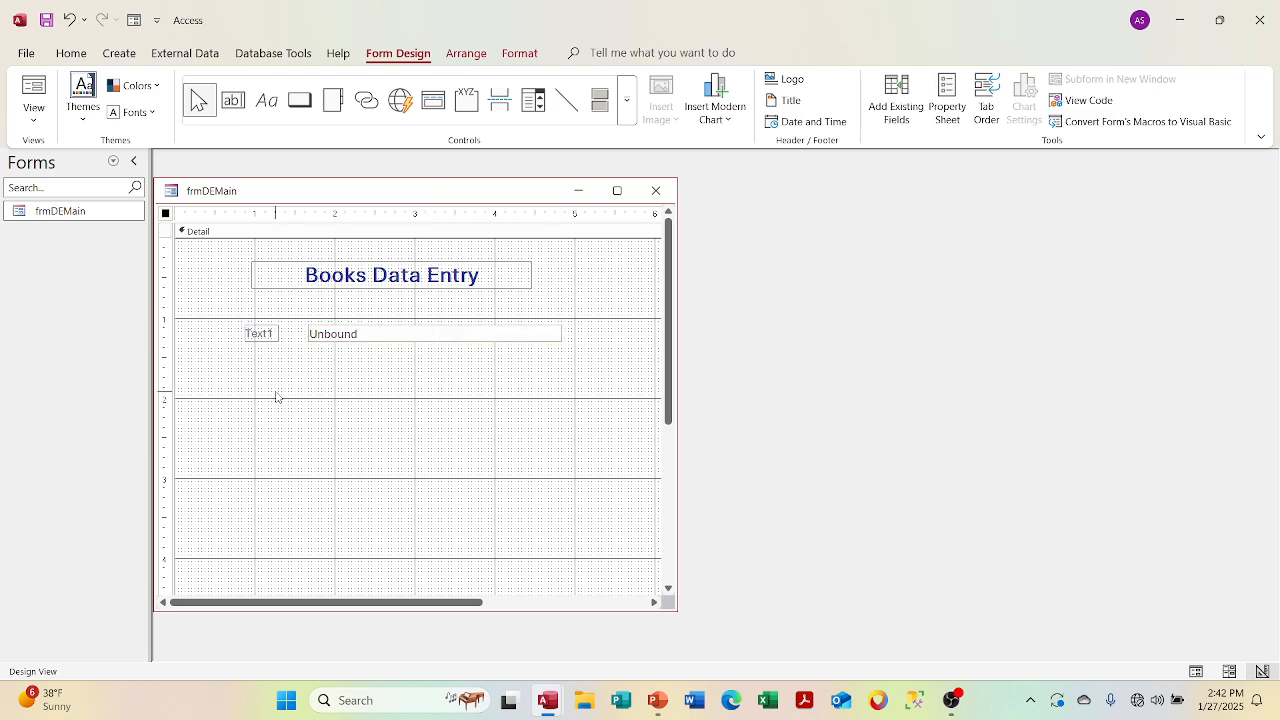
# Change the text box label's caption to "Title:"
pyautogui.click(262, 334)
pyautogui.click(278, 334)
pyautogui.press('BackSpace')
pyautogui.press('BackSpace')
pyautogui.press('BackSpace')
pyautogui.press('BackSpace')
pyautogui.press('BackSpace')
pyautogui.write('Title:')
pyautogui.press('BackSpace')
pyautogui.press('End')
pyautogui.press('BackSpace')
pyautogui.press('BackSpace')
pyautogui.press('BackSpace')
pyautogui.press('BackSpace')
pyautogui.press('BackSpace')
pyautogui.write('Title:')
pyautogui.click(263, 380)
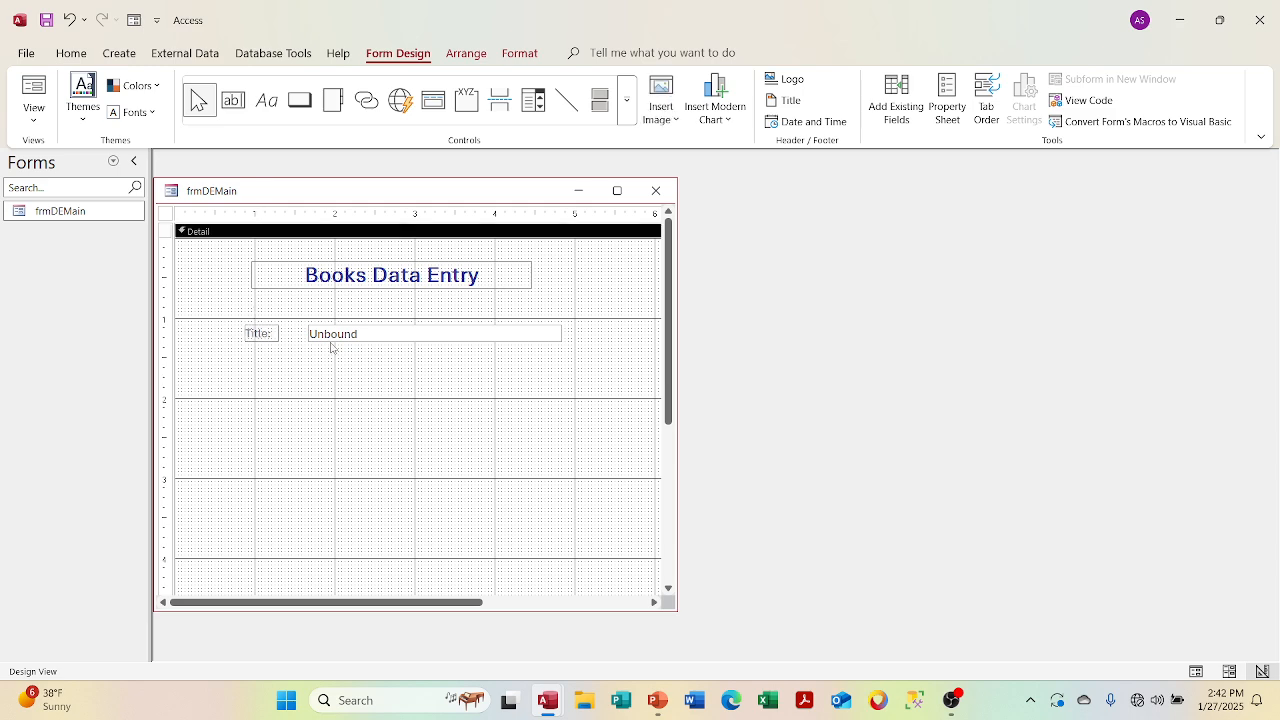
# Open the property sheet and set the Title: label's Name property to lblTtitle
pyautogui.click(372, 340)
pyautogui.rightClick(374, 339)
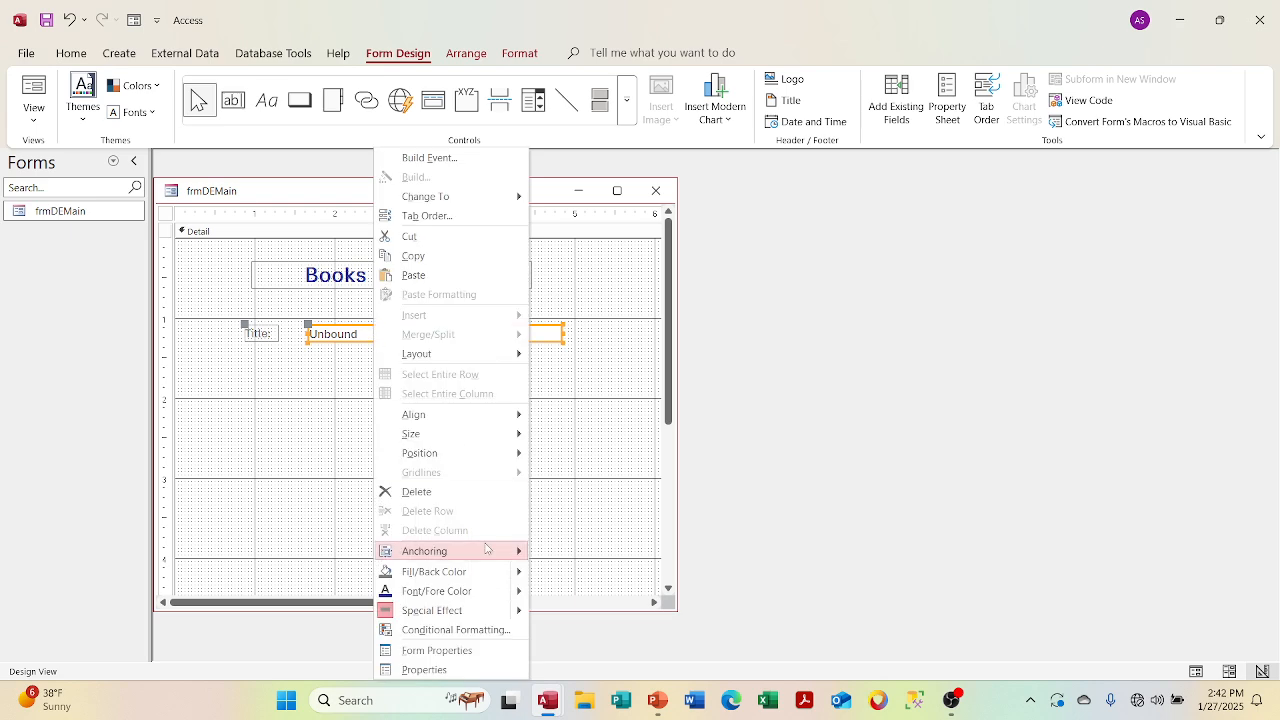
pyautogui.click(424, 669)
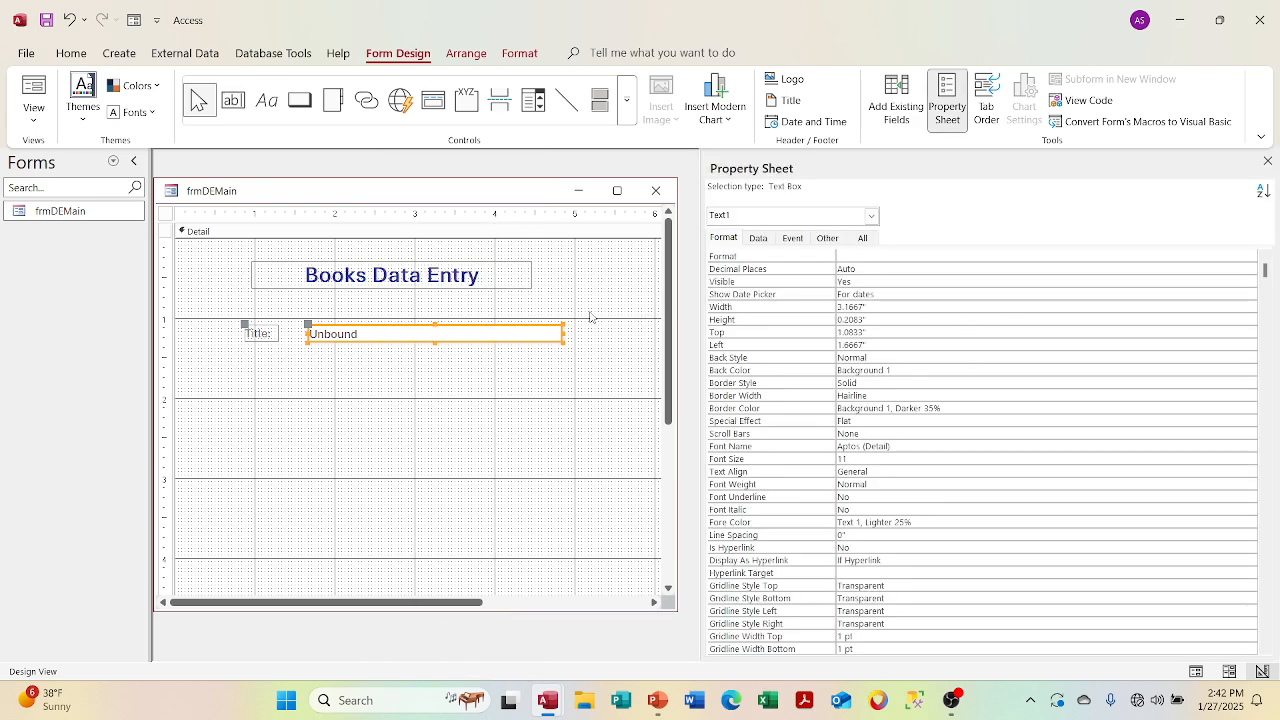
pyautogui.click(265, 334)
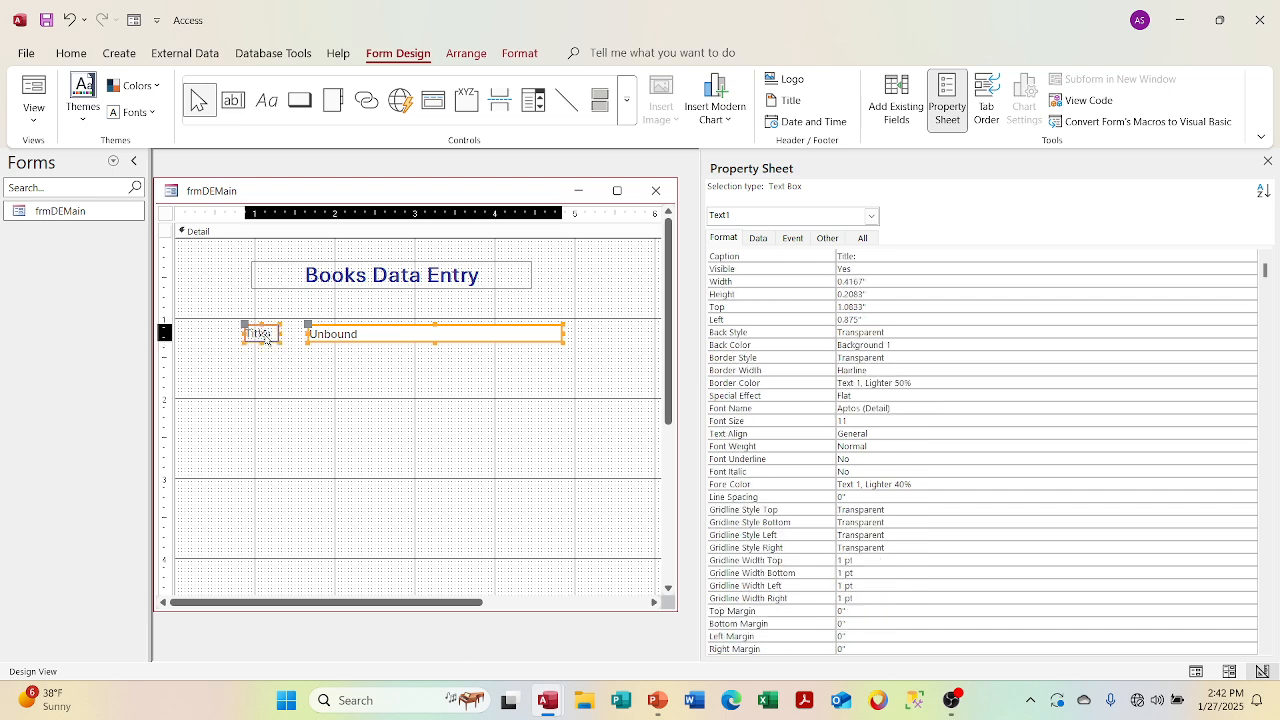
pyautogui.click(356, 341)
pyautogui.click(266, 339)
pyautogui.click(349, 340)
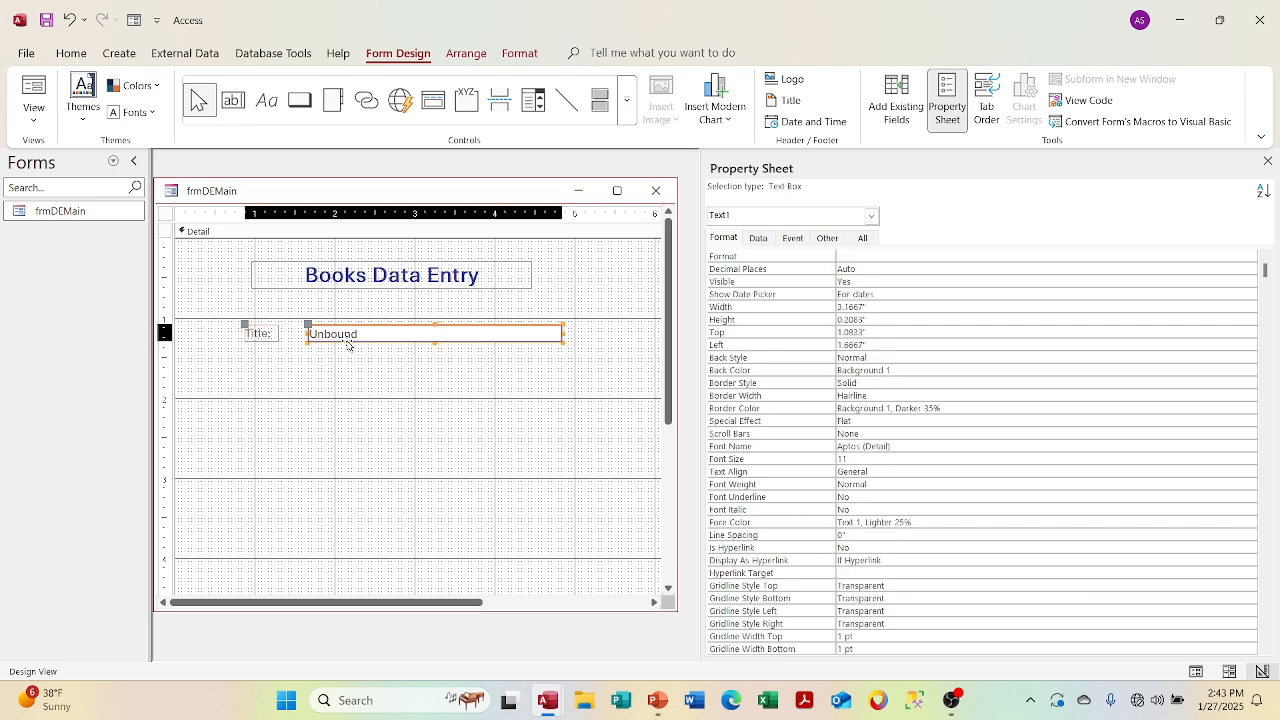
pyautogui.click(272, 339)
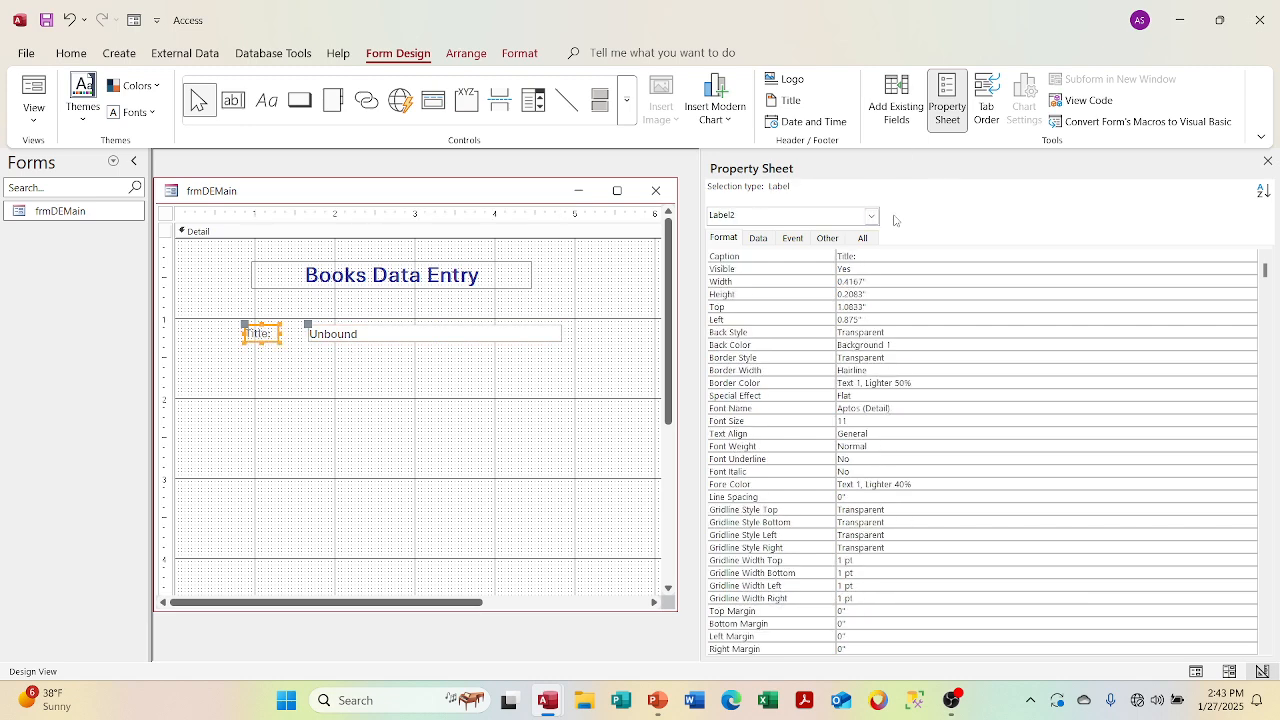
pyautogui.click(865, 237)
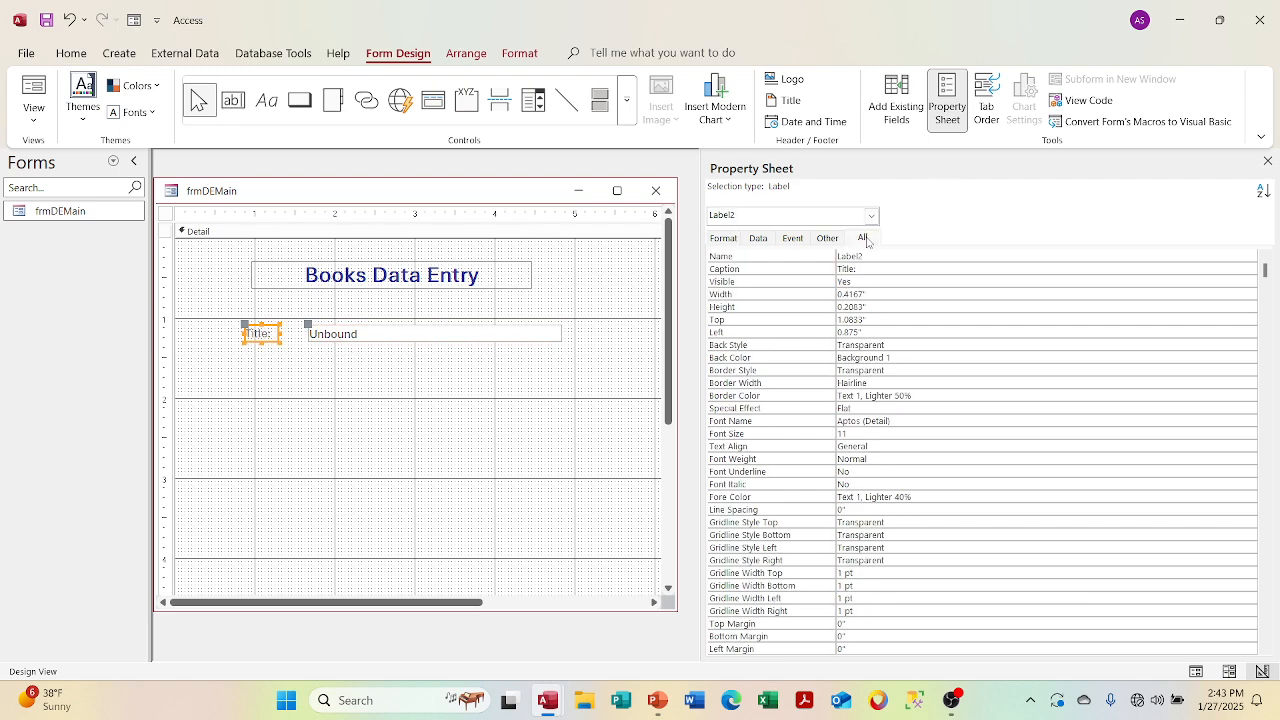
pyautogui.write('lblTit')
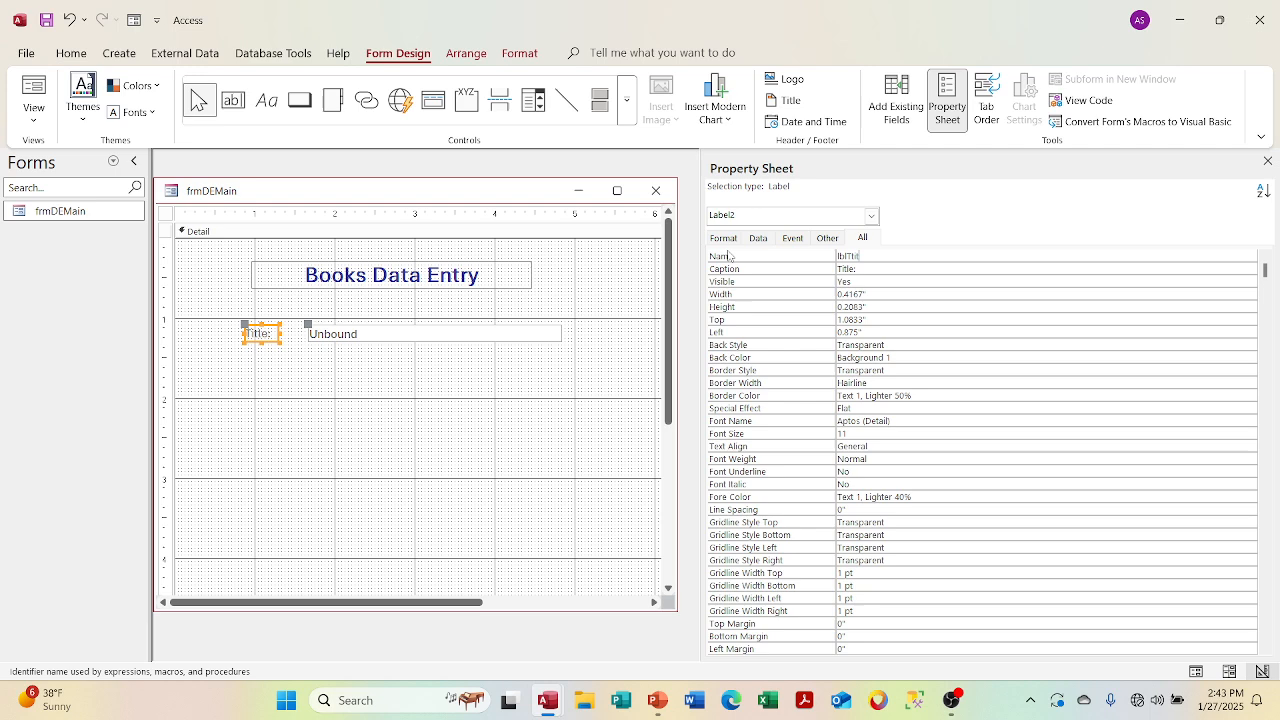
pyautogui.write('le')
pyautogui.click(880, 270)
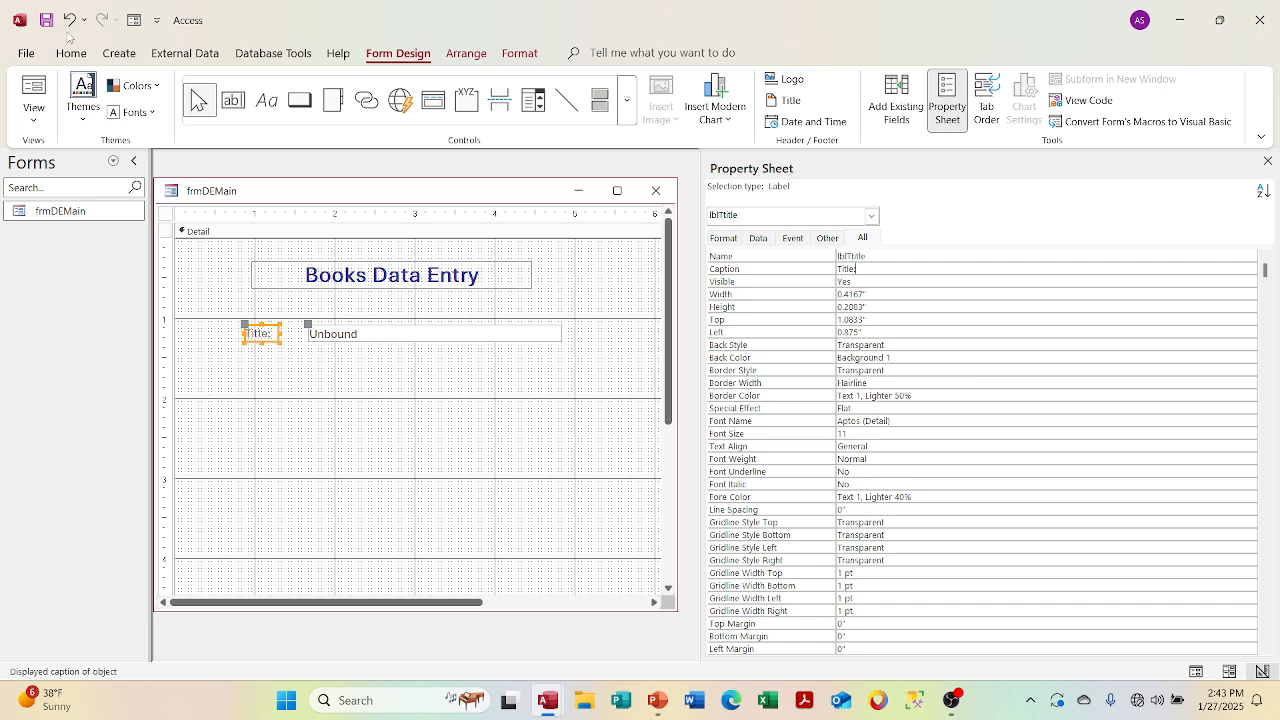
# Set the Name property of the unbound text box beside the Title: label to txtTitle
pyautogui.click(386, 332)
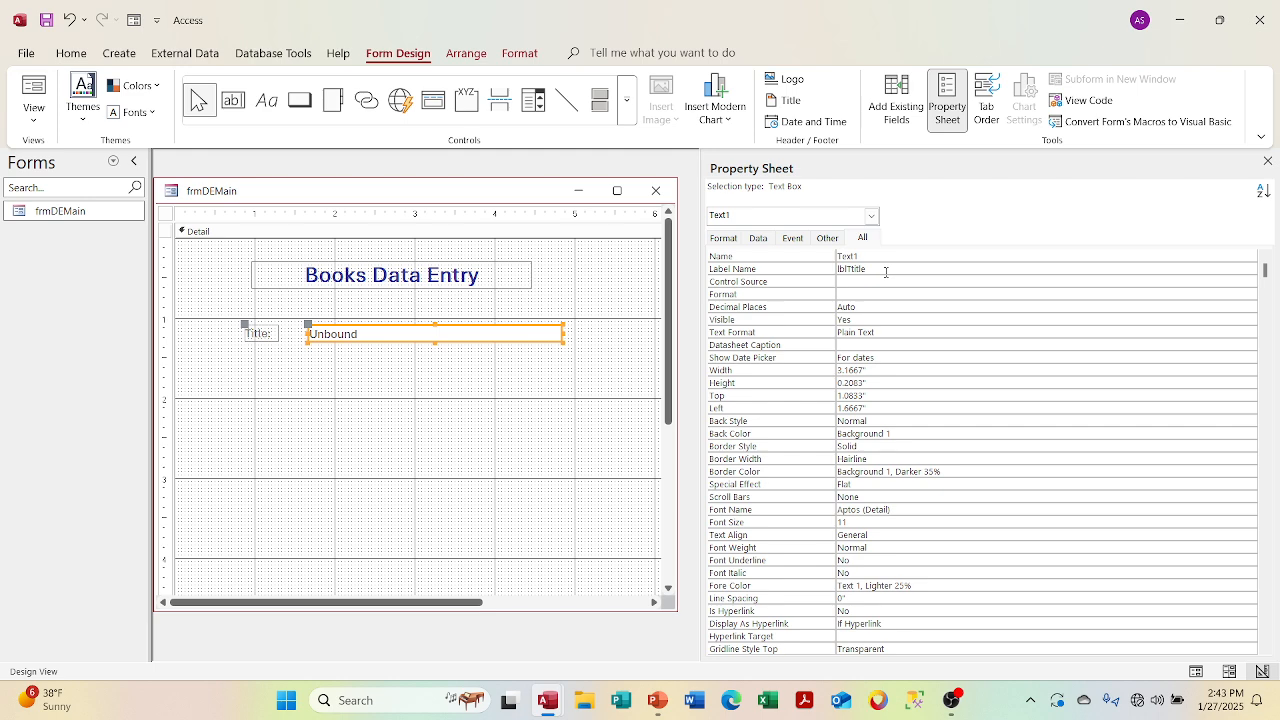
pyautogui.moveTo(869, 257); pyautogui.dragTo(783, 244)
pyautogui.write('t')
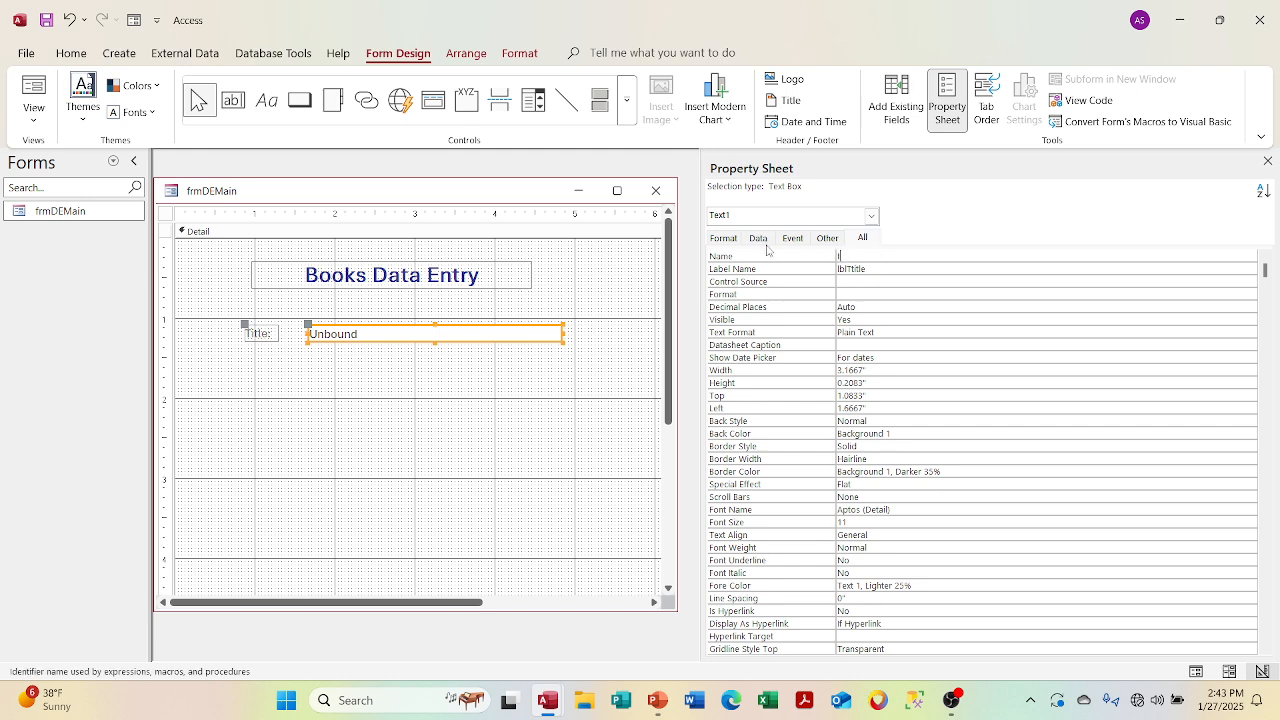
pyautogui.write('xtTitle')
pyautogui.click(838, 294)
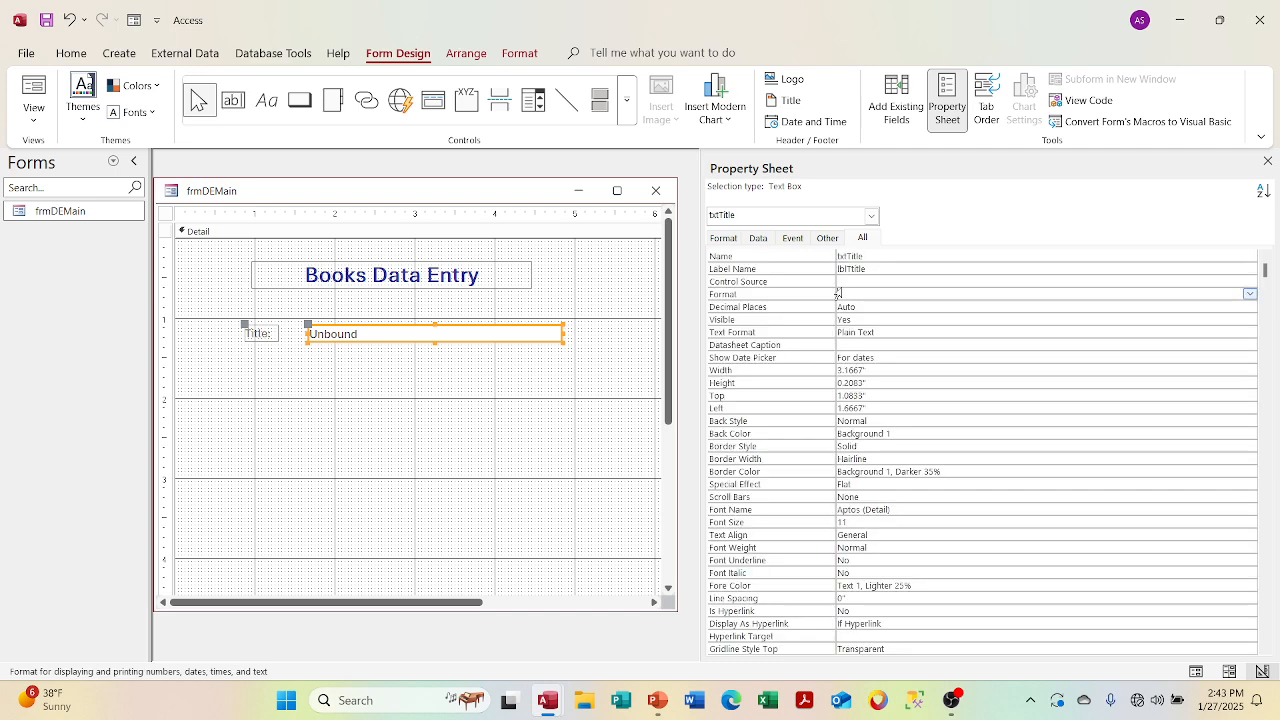
# Bind the txtTitle text box to fldTitle through its Control Source property and close the property sheet
pyautogui.click(759, 244)
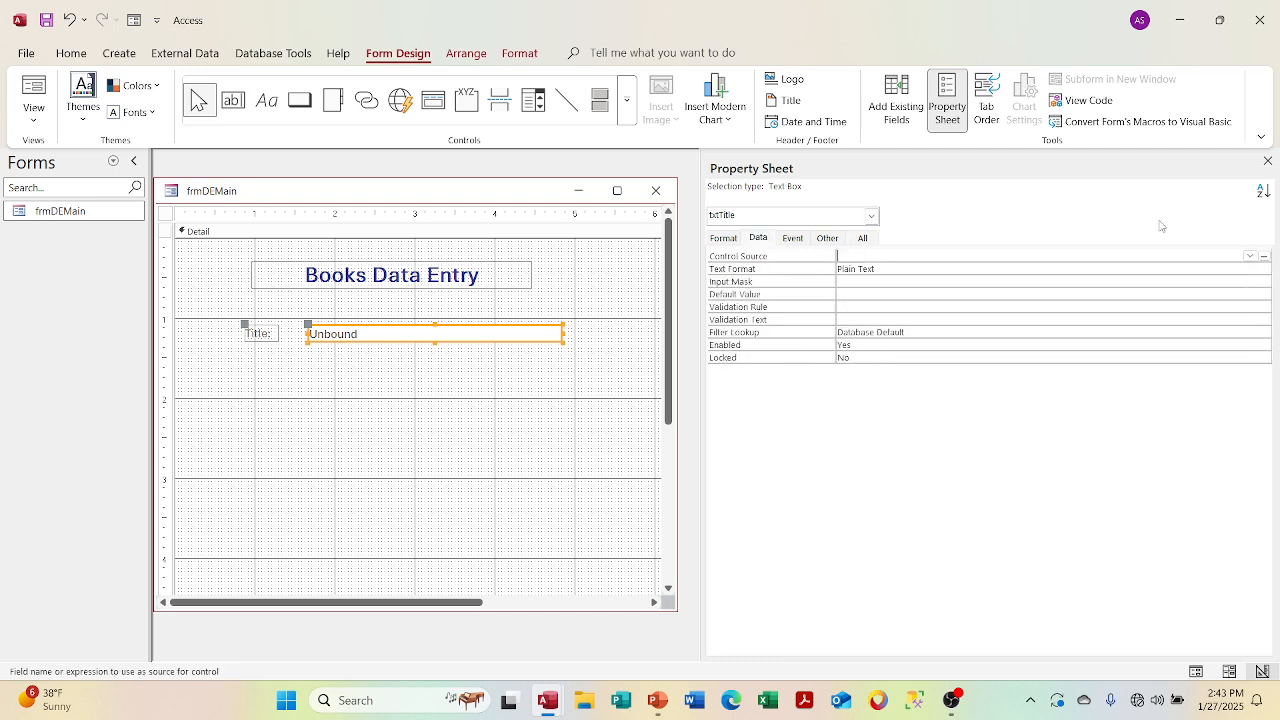
pyautogui.rightClick(1250, 260)
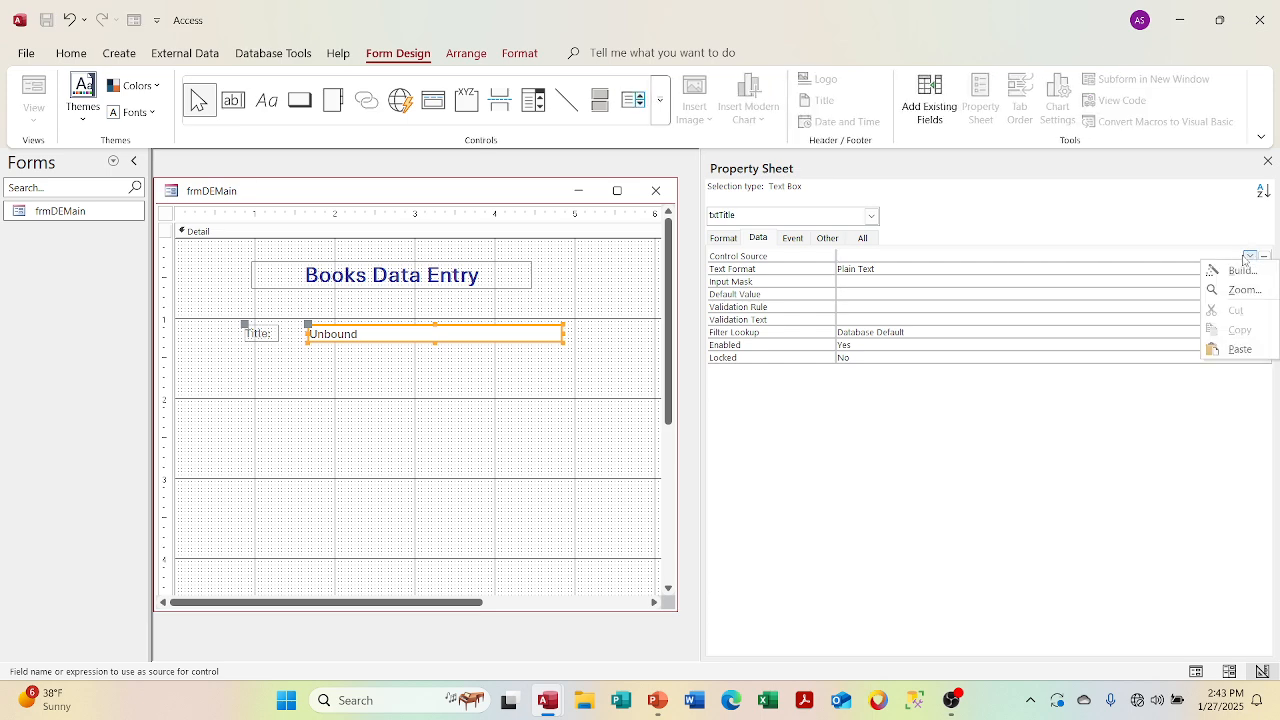
pyautogui.click(1249, 257)
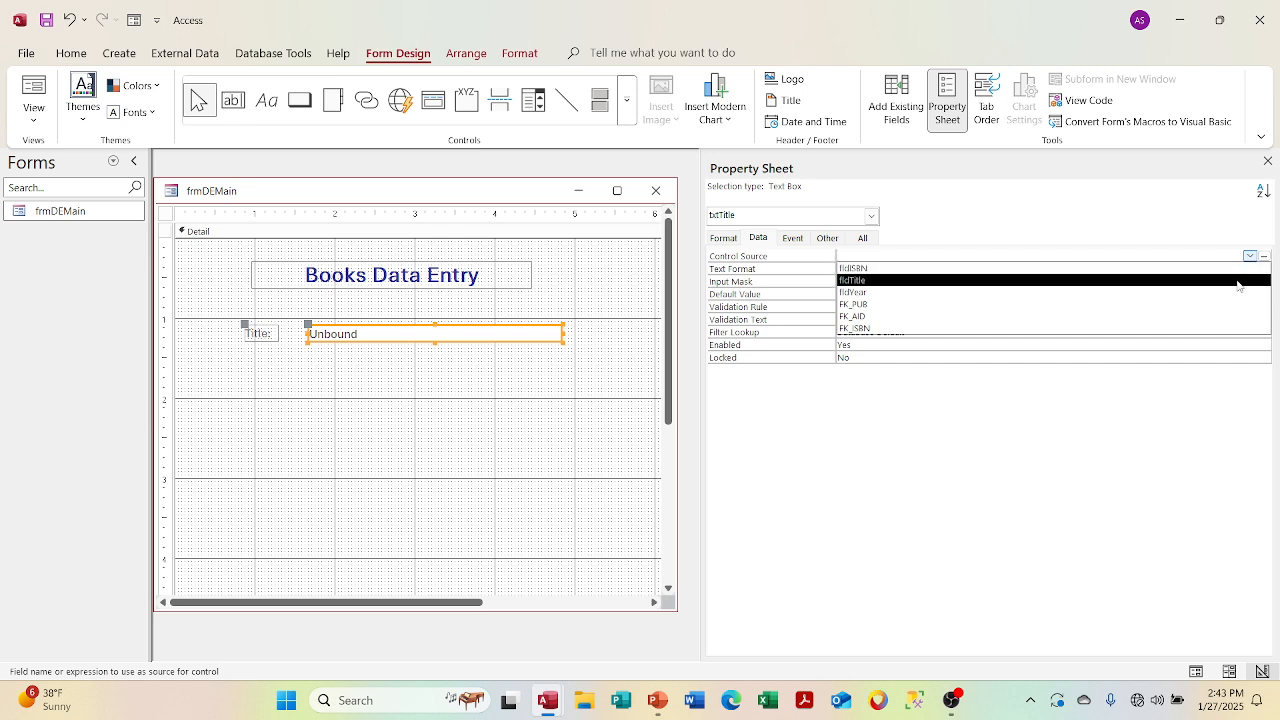
pyautogui.click(1237, 280)
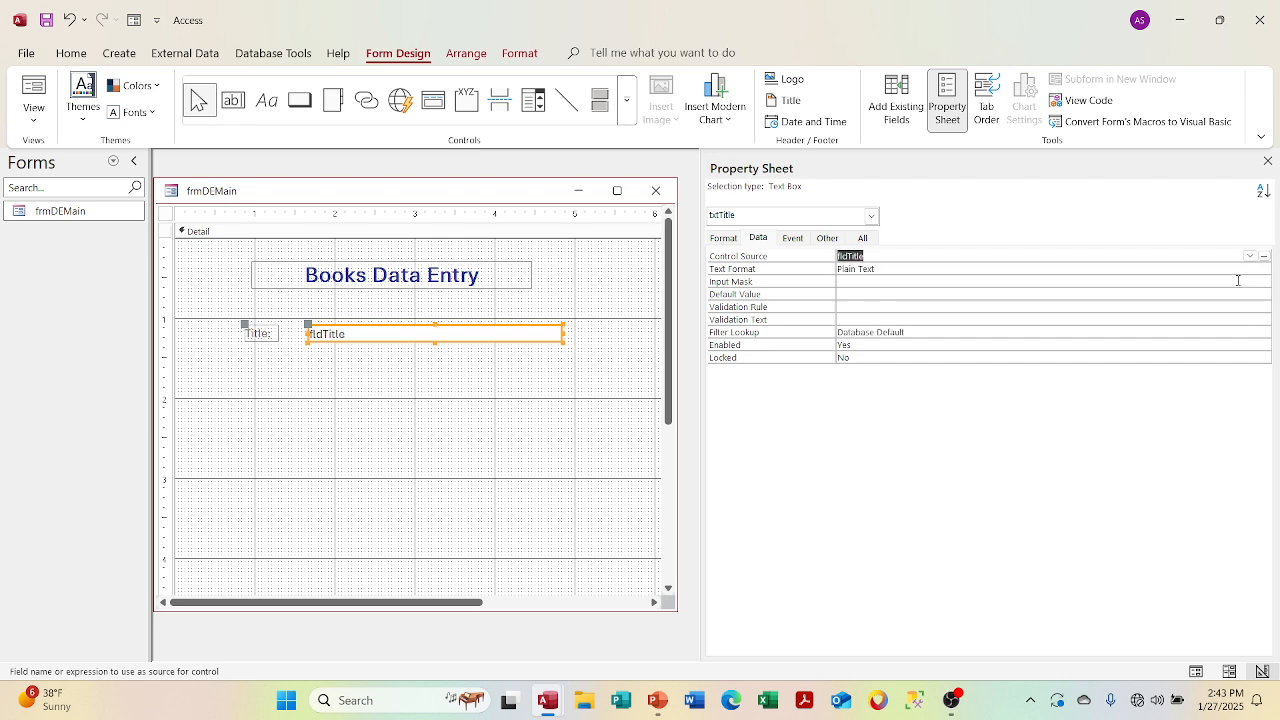
pyautogui.rightClick(1256, 257)
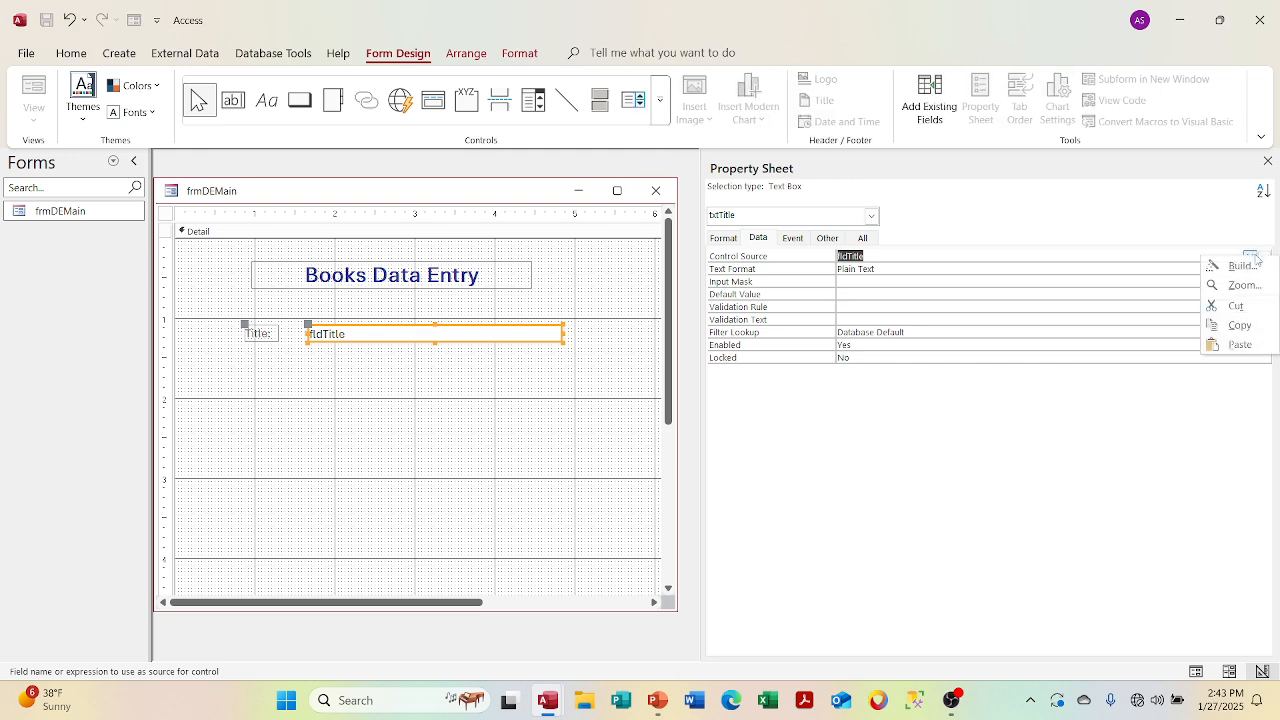
pyautogui.click(1196, 257)
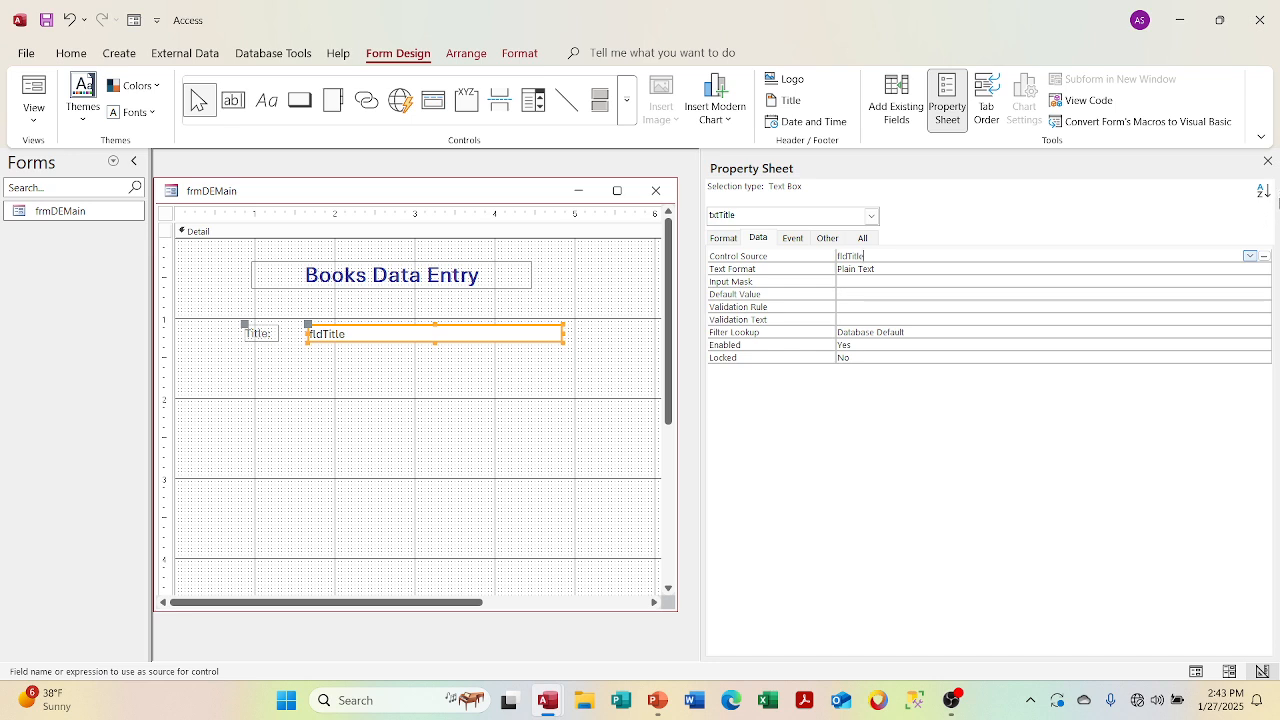
pyautogui.click(1267, 161)
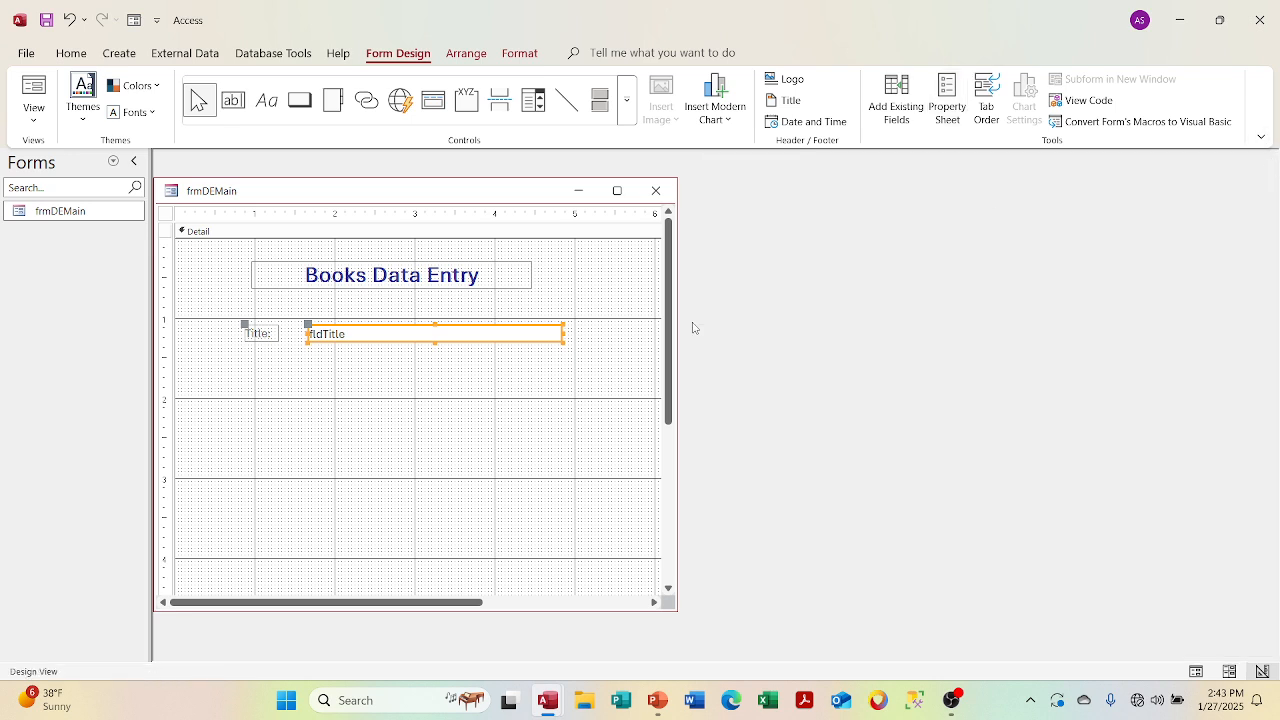
# Move the fldTitle text box and its Title: label straight down to just above the 2" ruler mark
pyautogui.press('Down')
pyautogui.press('Down')
pyautogui.press('Down')
pyautogui.press('Down')
pyautogui.press('Down')
pyautogui.press('Down')
pyautogui.press('Down')
pyautogui.press('Down')
pyautogui.press('Down')
pyautogui.press('Down')
pyautogui.press('Down')
pyautogui.press('Down')
pyautogui.press('Down')
pyautogui.press('Down')
pyautogui.press('Down')
pyautogui.press('Down')
pyautogui.press('Down')
pyautogui.press('Down')
pyautogui.press('Down')
pyautogui.press('Down')
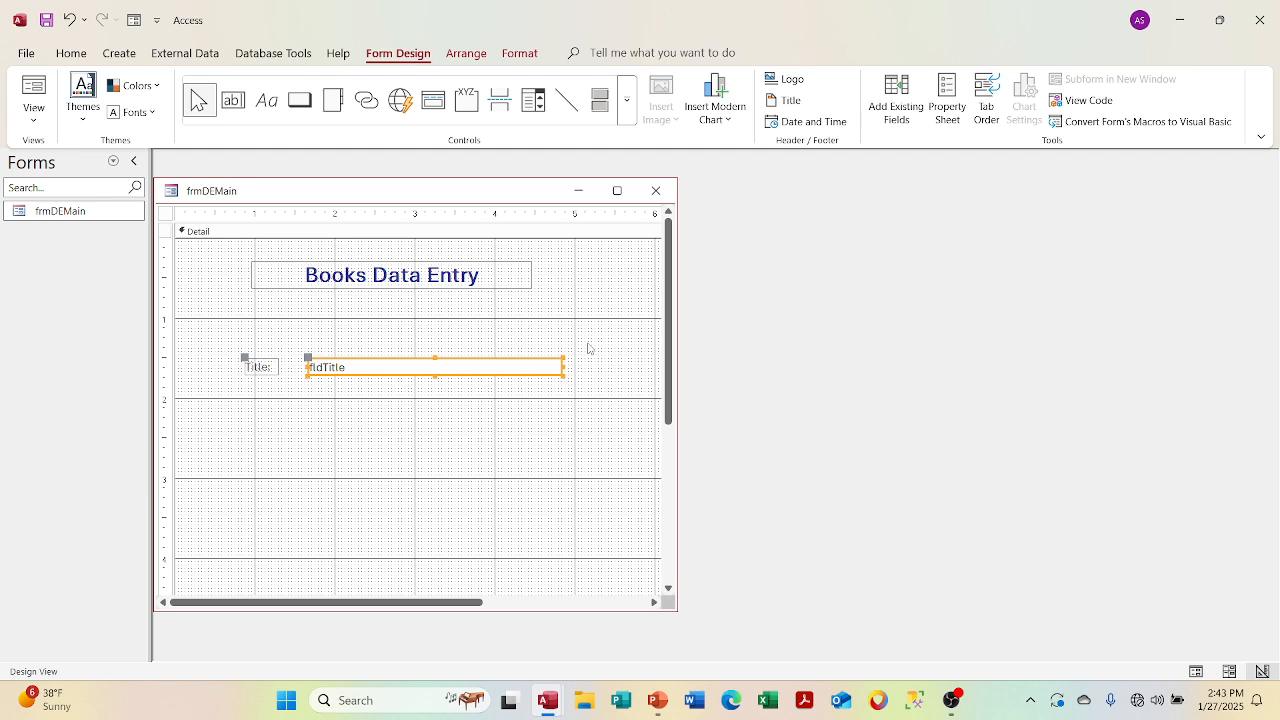
pyautogui.press('Down')
pyautogui.press('Down')
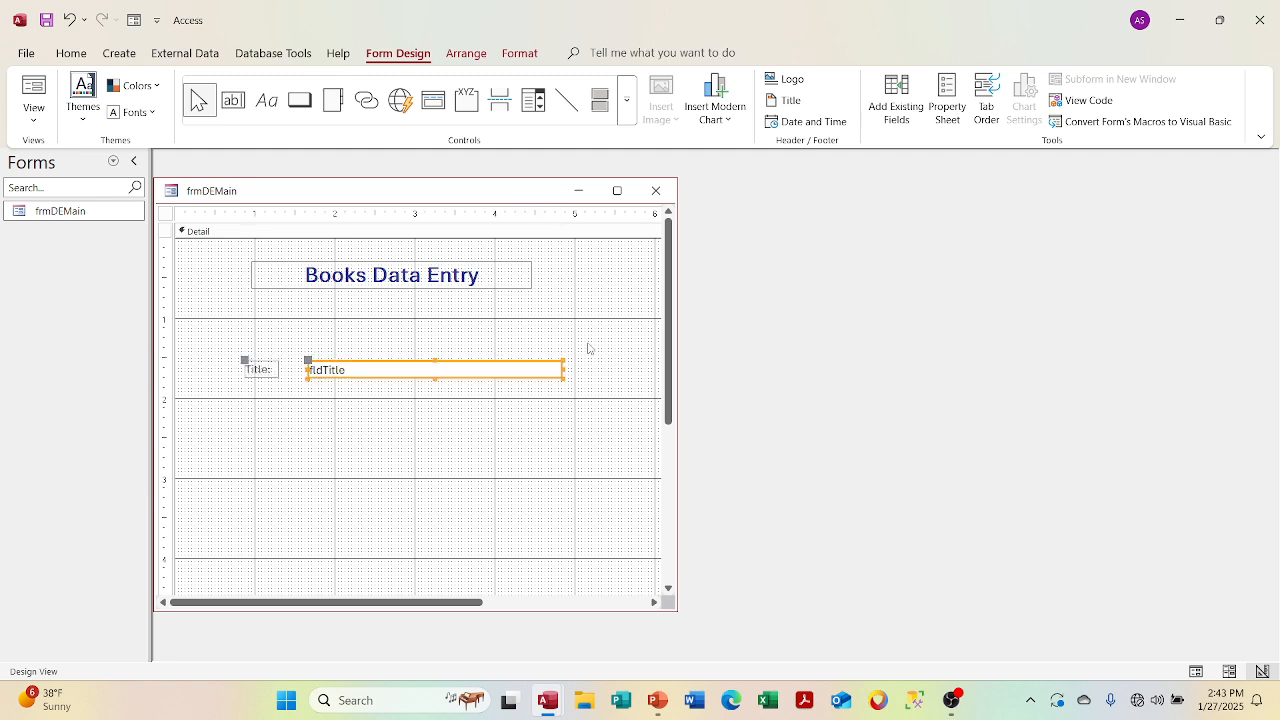
pyautogui.press('Down')
pyautogui.press('Down')
pyautogui.press('Down')
pyautogui.press('Down')
pyautogui.press('Down')
pyautogui.press('Down')
pyautogui.press('Down')
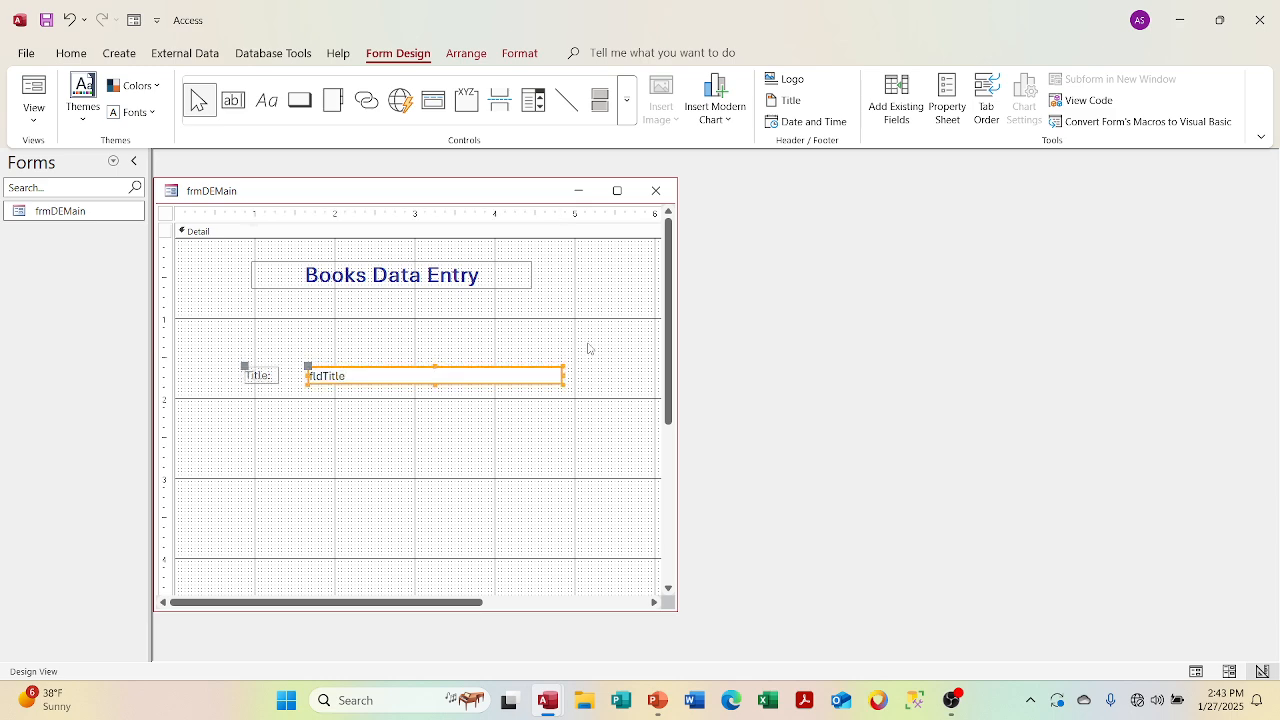
pyautogui.press('Down')
pyautogui.press('Down')
pyautogui.press('Down')
pyautogui.press('Down')
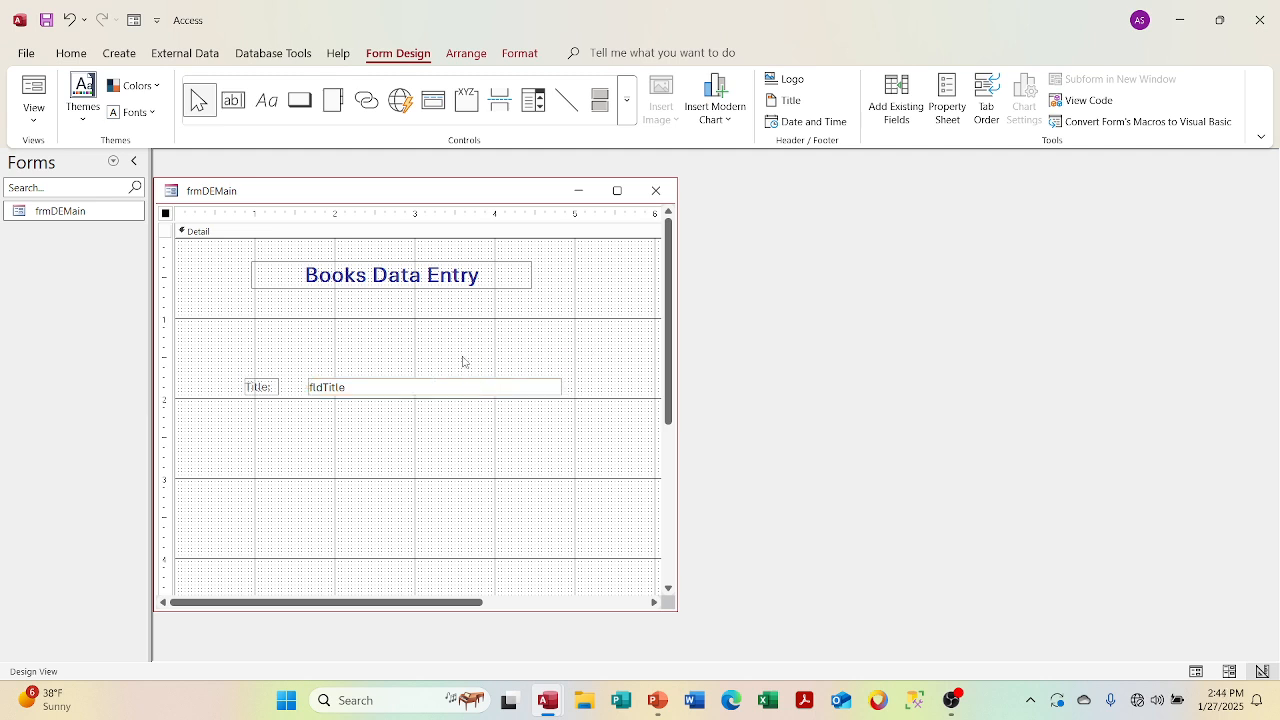
# Copy the fldTitle text box with its Title: label and paste a duplicate into the Detail section
pyautogui.click(458, 389)
pyautogui.click(457, 377)
pyautogui.click(457, 387)
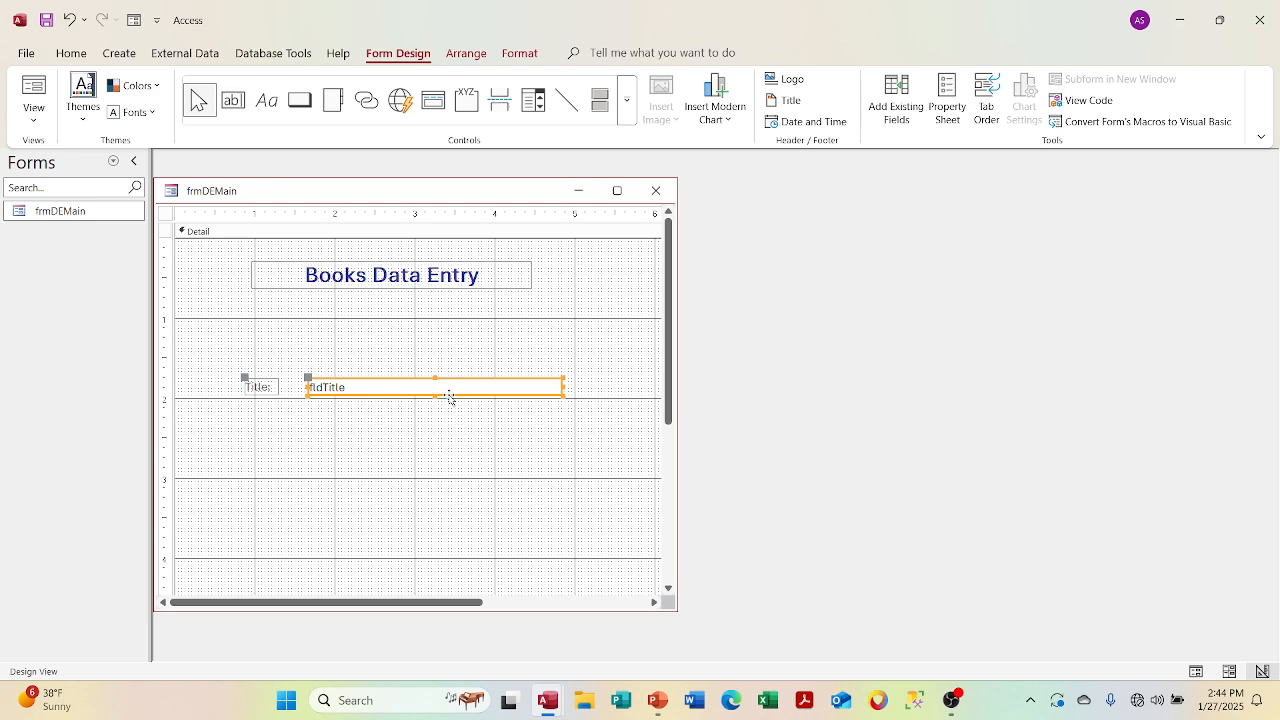
pyautogui.click(452, 405)
pyautogui.click(449, 386)
pyautogui.rightClick(452, 387)
pyautogui.click(503, 258)
pyautogui.click(481, 360)
pyautogui.hotkey('ctrl', 'v')
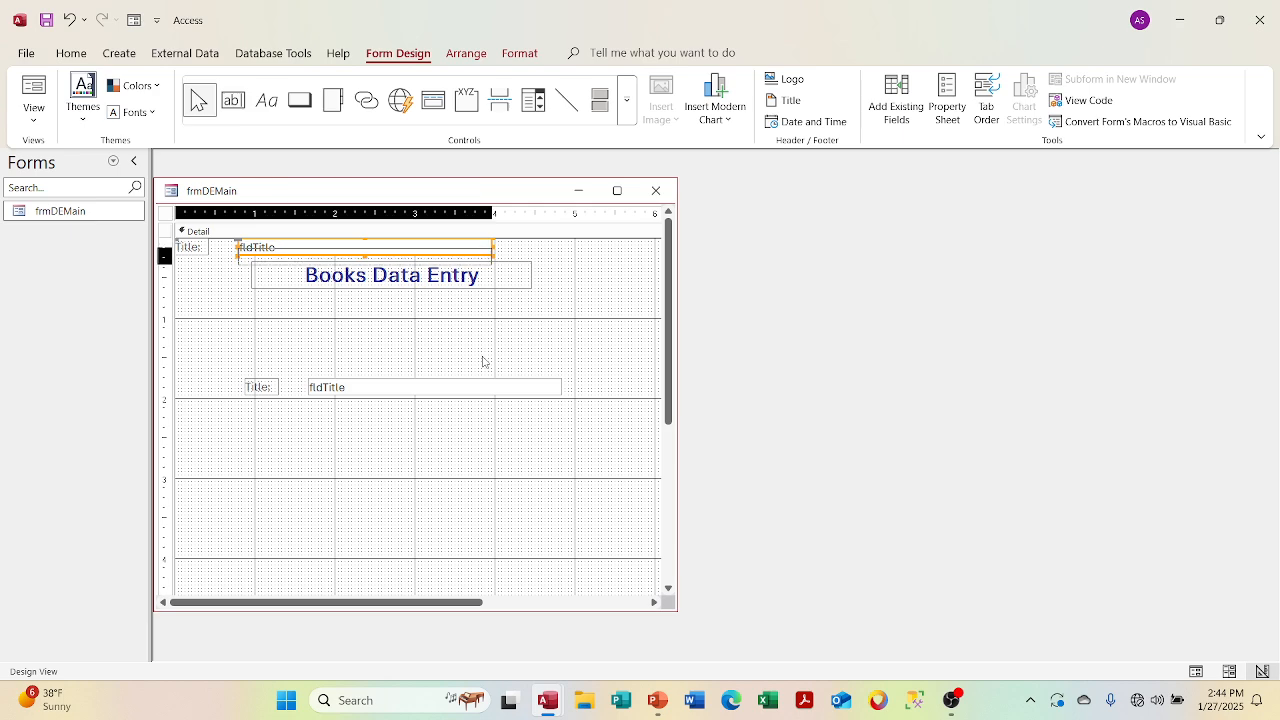
# Position the pasted copy above the original Title row, about 1.29" from the top, with its label and text box left-aligned to the original pair
pyautogui.press('Down')
pyautogui.press('Down')
pyautogui.press('Down')
pyautogui.press('Down')
pyautogui.press('Down')
pyautogui.press('Down')
pyautogui.press('Down')
pyautogui.press('Down')
pyautogui.press('Down')
pyautogui.press('Down')
pyautogui.press('Up')
pyautogui.press('Up')
pyautogui.press('Up')
pyautogui.press('Up')
pyautogui.press('Up')
pyautogui.press('Up')
pyautogui.press('Up')
pyautogui.press('Up')
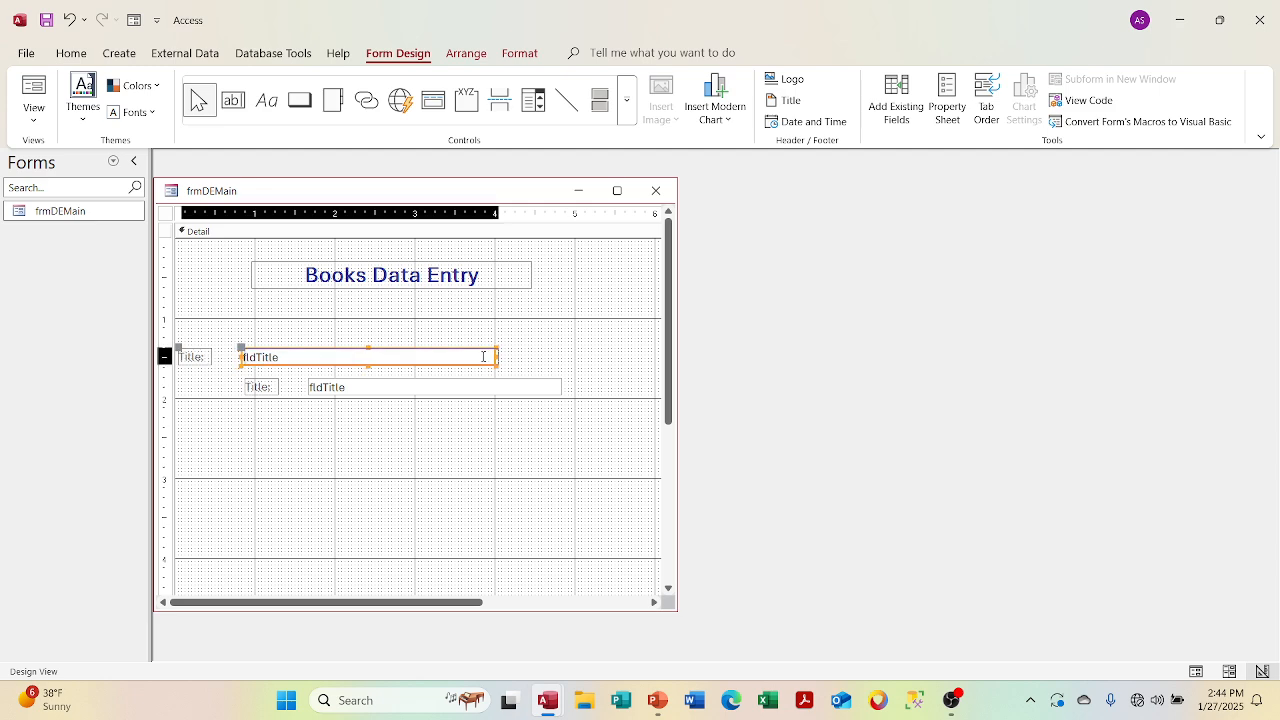
pyautogui.press('Right')
pyautogui.press('Right')
pyautogui.press('Right')
pyautogui.press('Right')
pyautogui.press('Right')
pyautogui.press('Right')
pyautogui.press('Right')
pyautogui.press('Right')
pyautogui.press('Right')
pyautogui.press('Right')
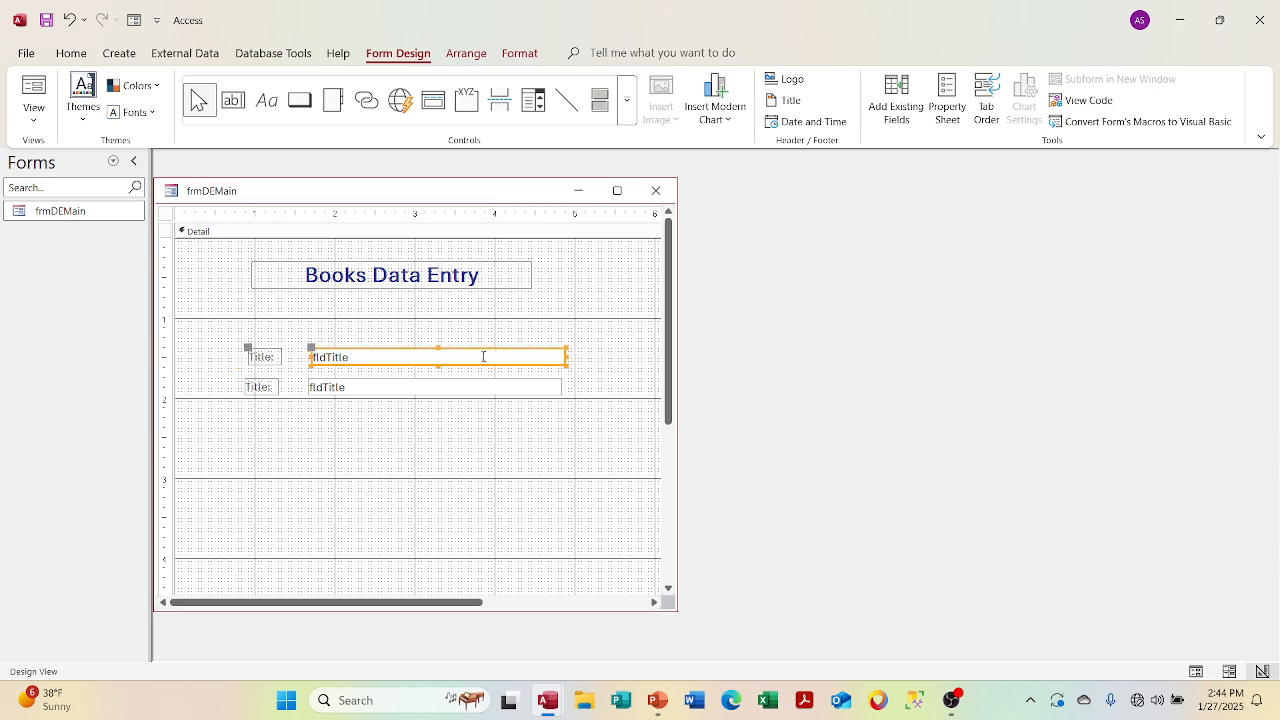
pyautogui.press('Up')
pyautogui.press('Up')
pyautogui.press('Left')
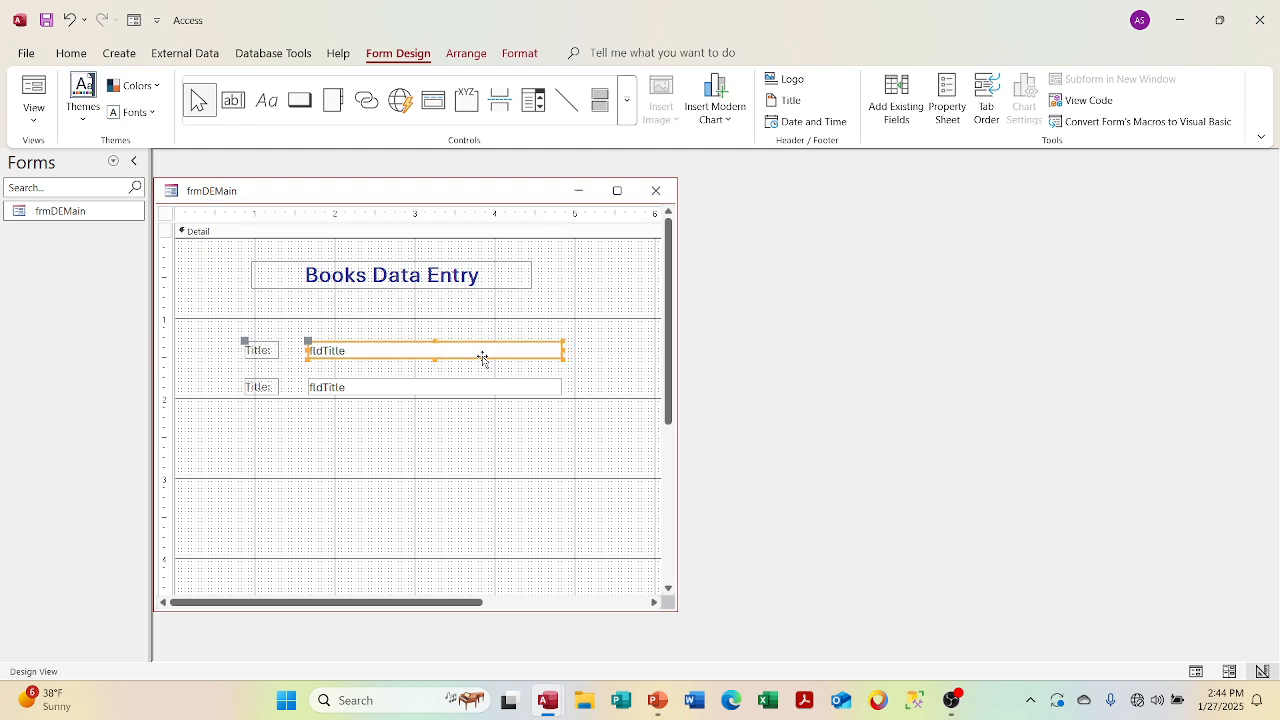
# Open the property sheet for the upper Title: label and set its Name property to lblISBN
pyautogui.rightClick(520, 349)
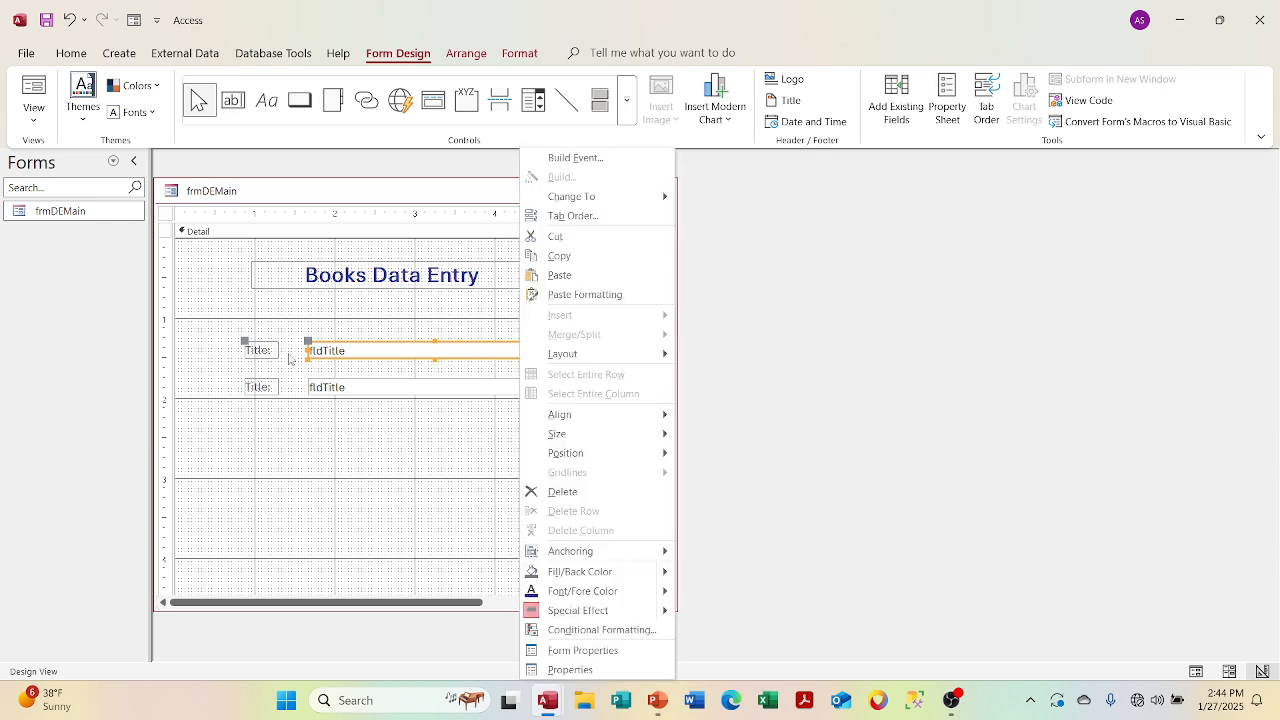
pyautogui.click(255, 355)
pyautogui.rightClick(255, 355)
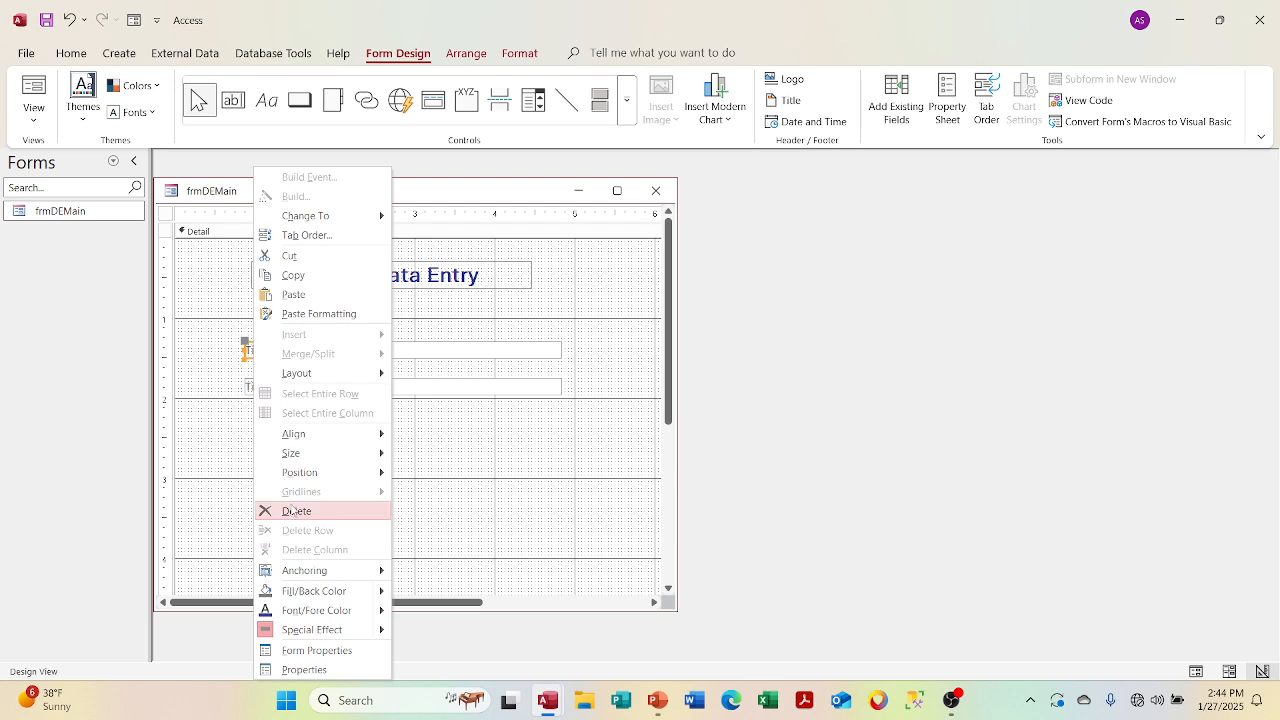
pyautogui.click(298, 669)
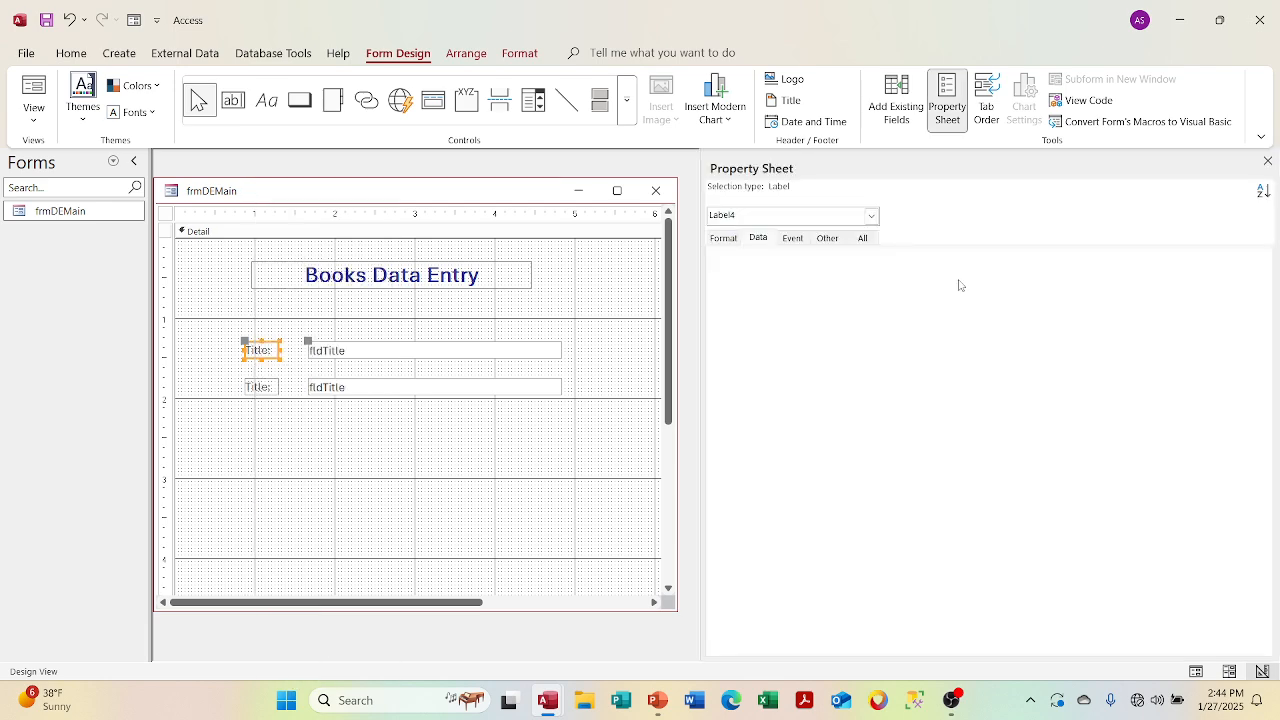
pyautogui.click(862, 238)
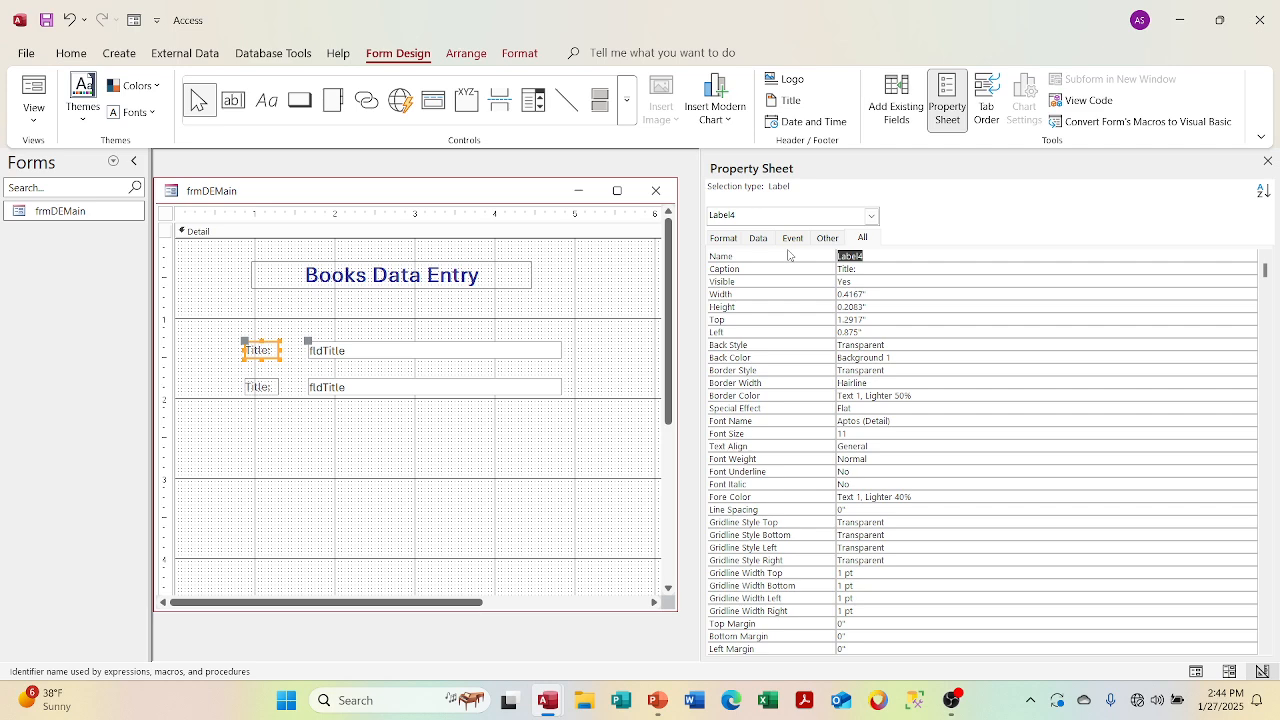
pyautogui.write('lblISBN')
# Change the caption of the lblISBN label to "ISBN"
pyautogui.rightClick(863, 271)
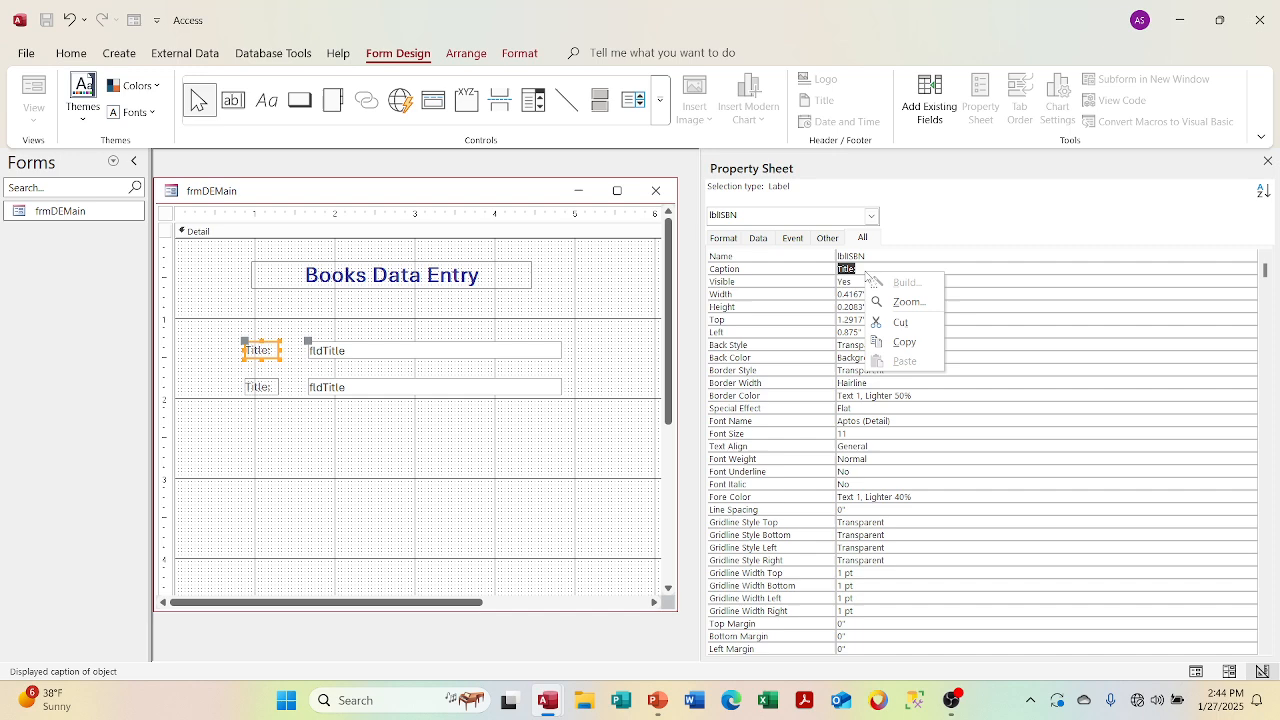
pyautogui.click(866, 271)
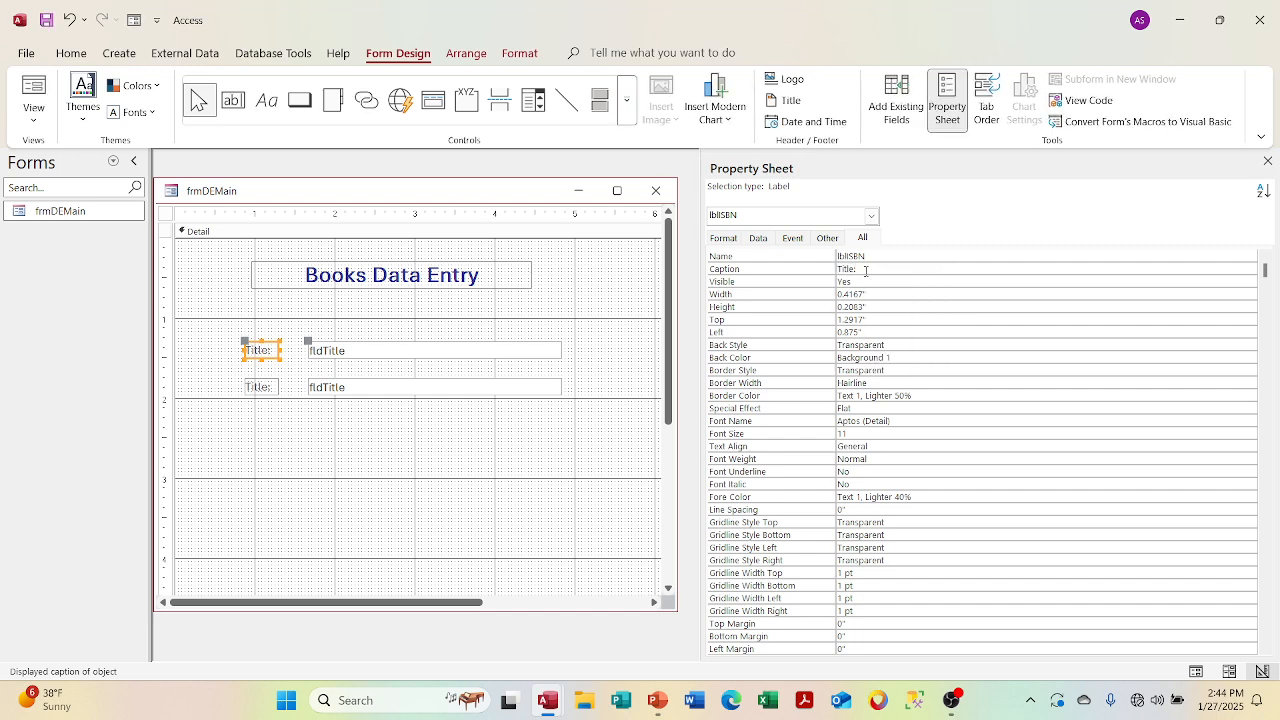
pyautogui.press('BackSpace')
pyautogui.press('BackSpace')
pyautogui.press('BackSpace')
pyautogui.press('BackSpace')
pyautogui.press('BackSpace')
pyautogui.write('ISBN')
pyautogui.click(888, 304)
# Set the Name property of the text box beside the ISBN label to txtISBN
pyautogui.click(450, 347)
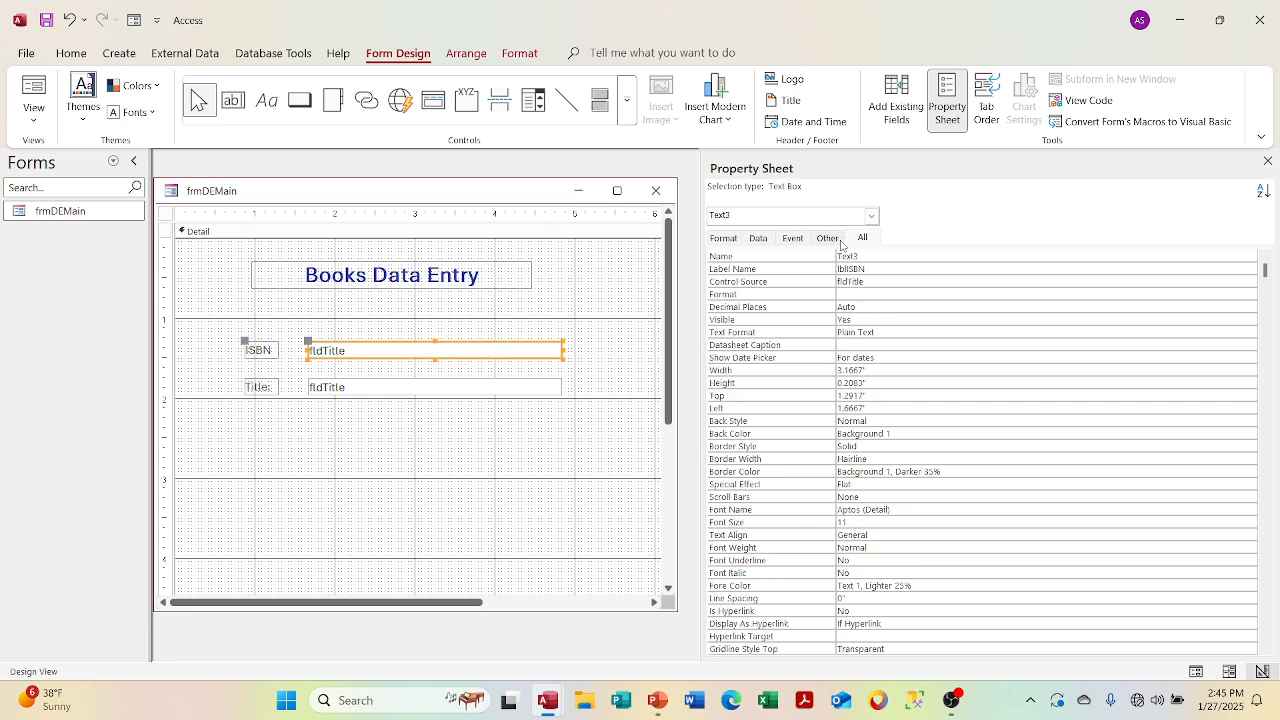
pyautogui.click(884, 257)
pyautogui.doubleClick(884, 257)
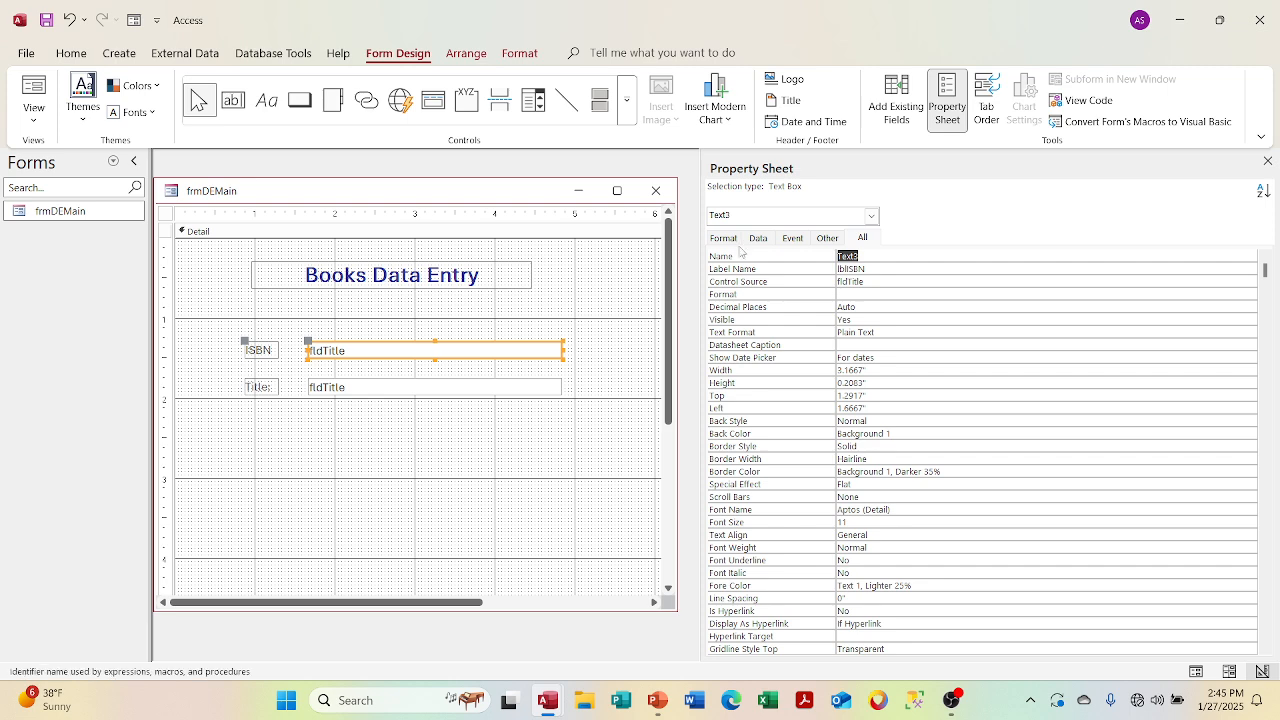
pyautogui.write('txtISBN')
pyautogui.click(945, 292)
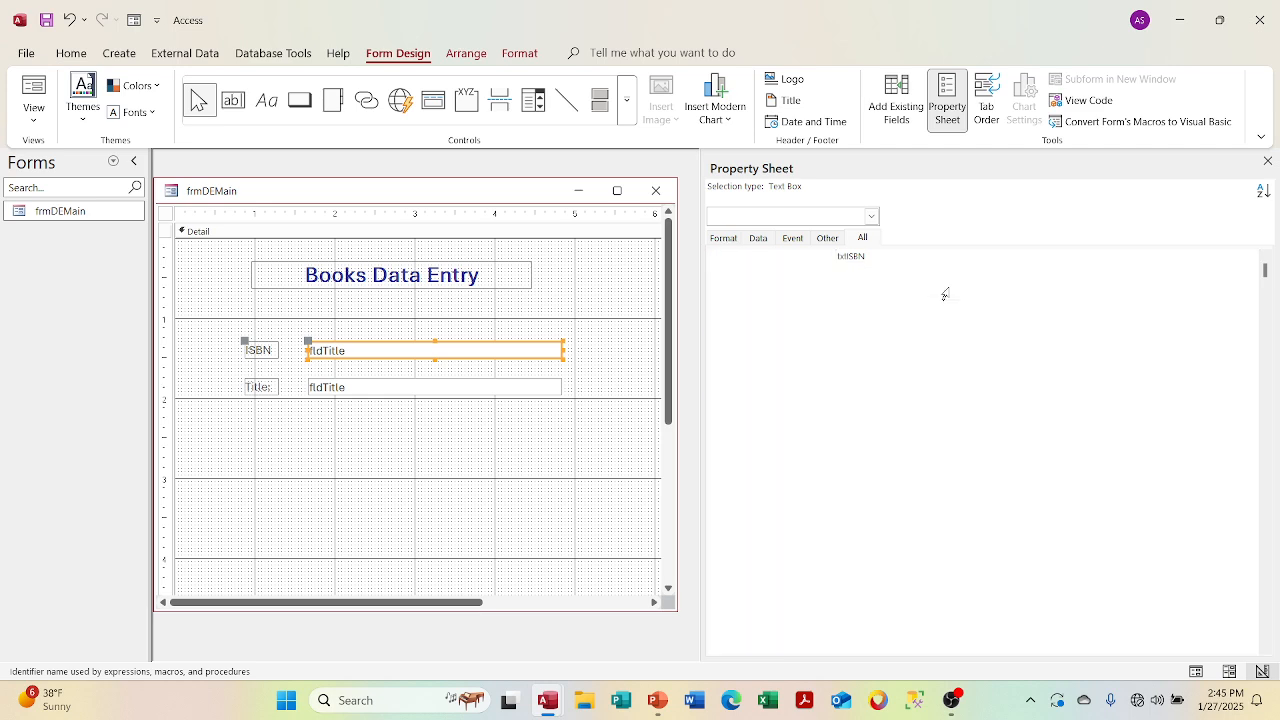
# Set the Control Source of the txtISBN text box to fldISBN
pyautogui.click(758, 239)
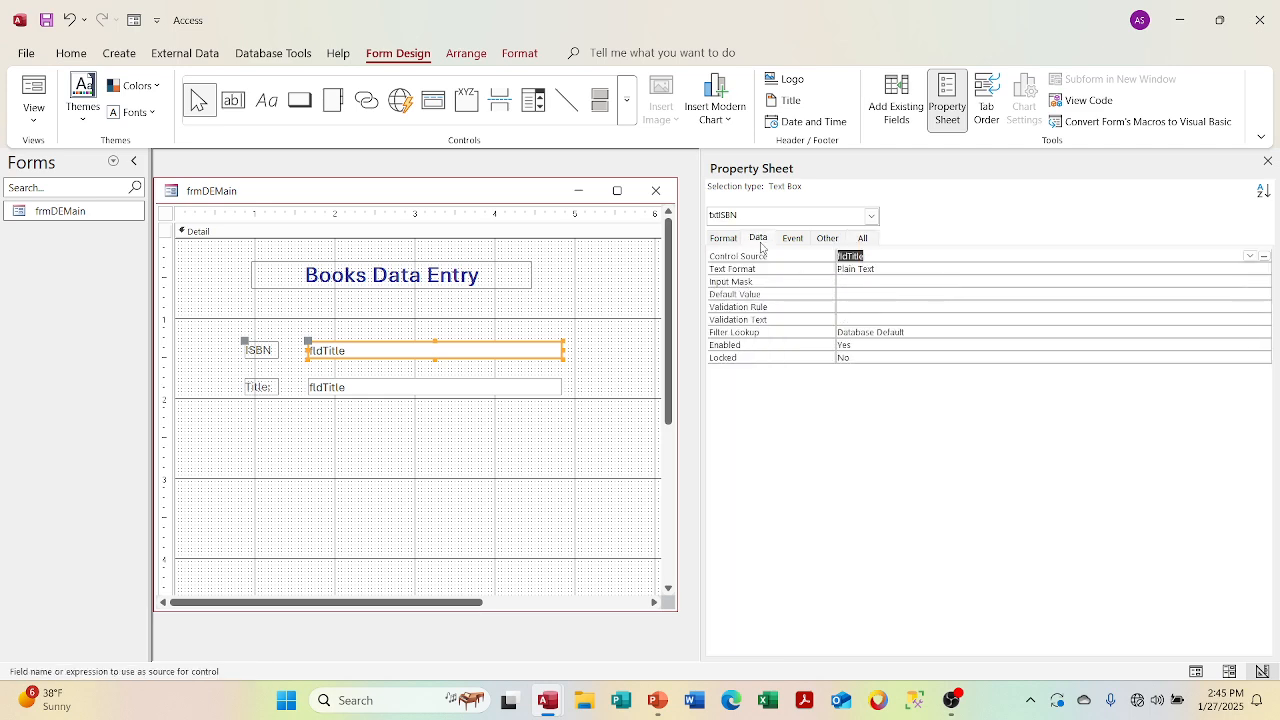
pyautogui.click(1249, 256)
pyautogui.click(1213, 270)
pyautogui.click(1249, 257)
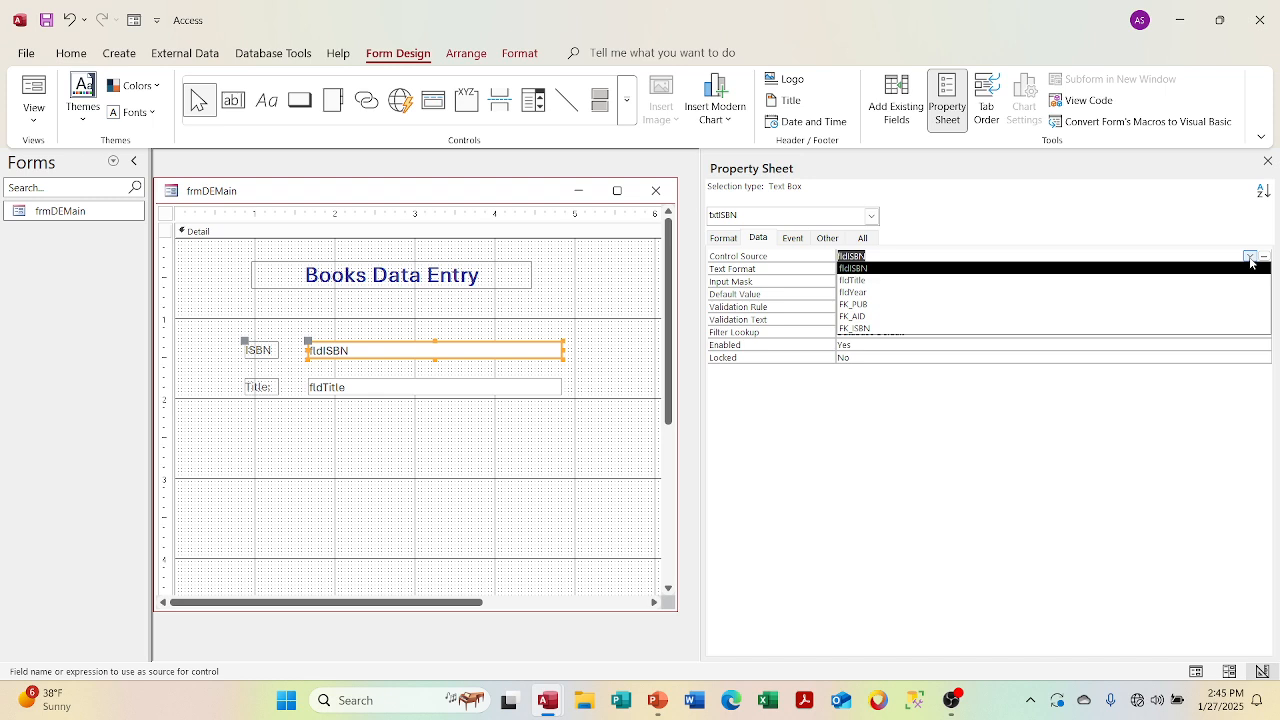
pyautogui.click(1166, 385)
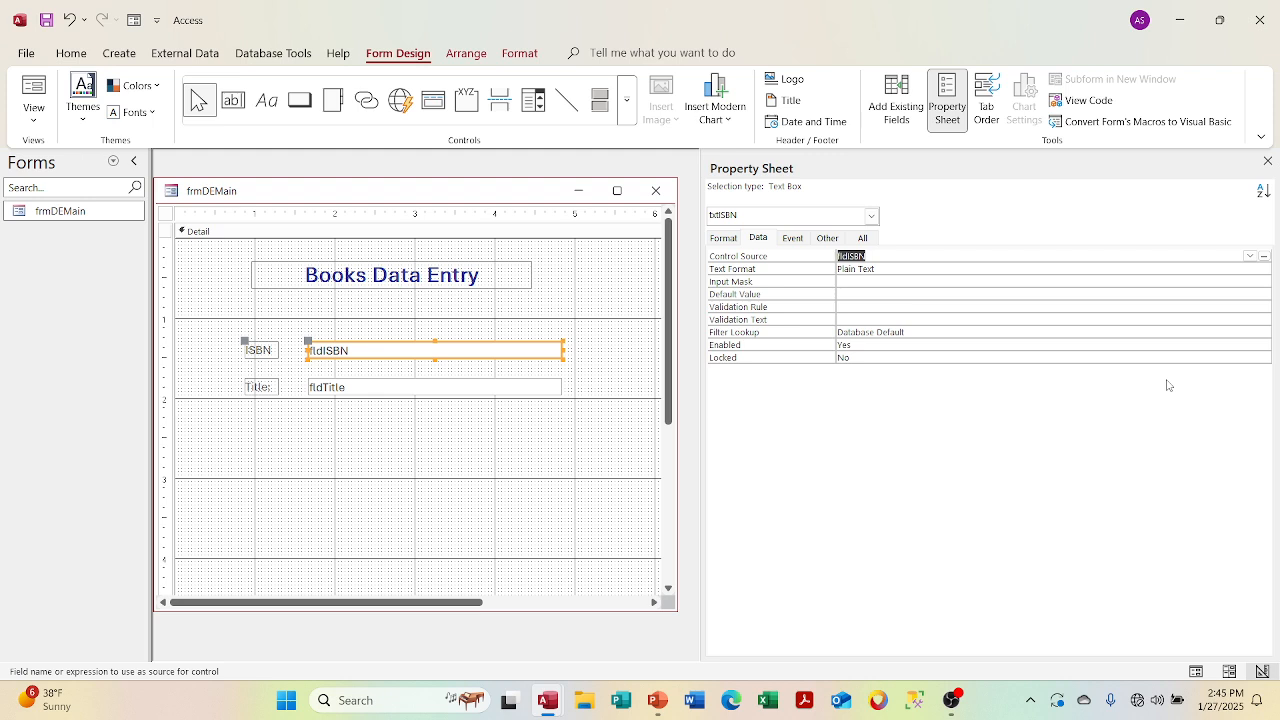
# Paste another copy of the Title: label and text box and align it beneath the Title row, about 2.3" from the top
pyautogui.click(576, 424)
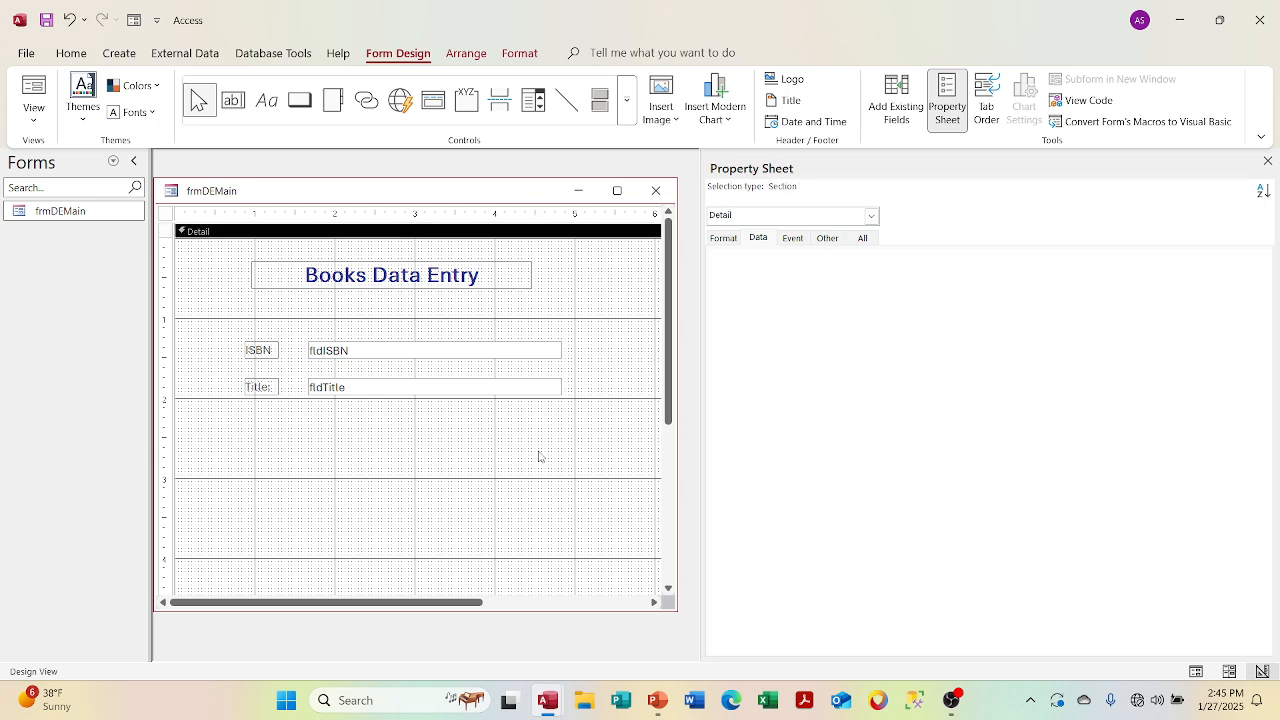
pyautogui.hotkey('ctrl', 'v')
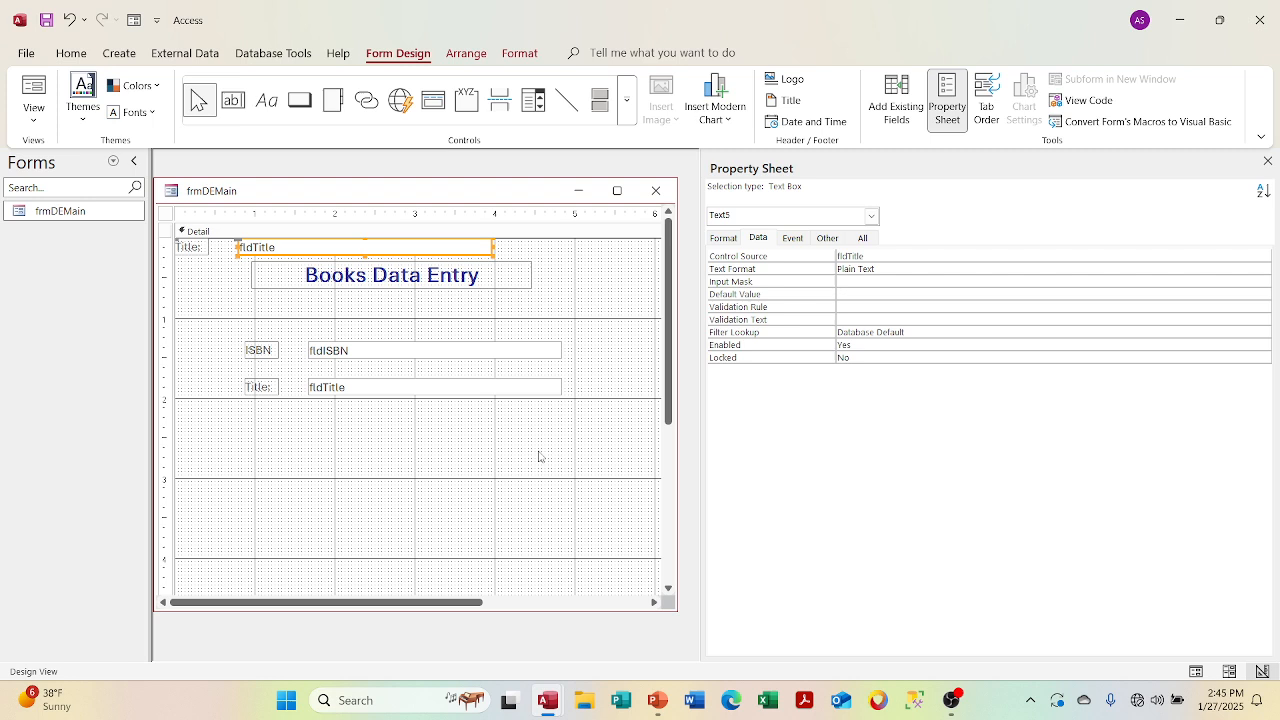
pyautogui.press('Down')
pyautogui.press('Down')
pyautogui.press('Down')
pyautogui.press('Down')
pyautogui.press('Down')
pyautogui.press('Down')
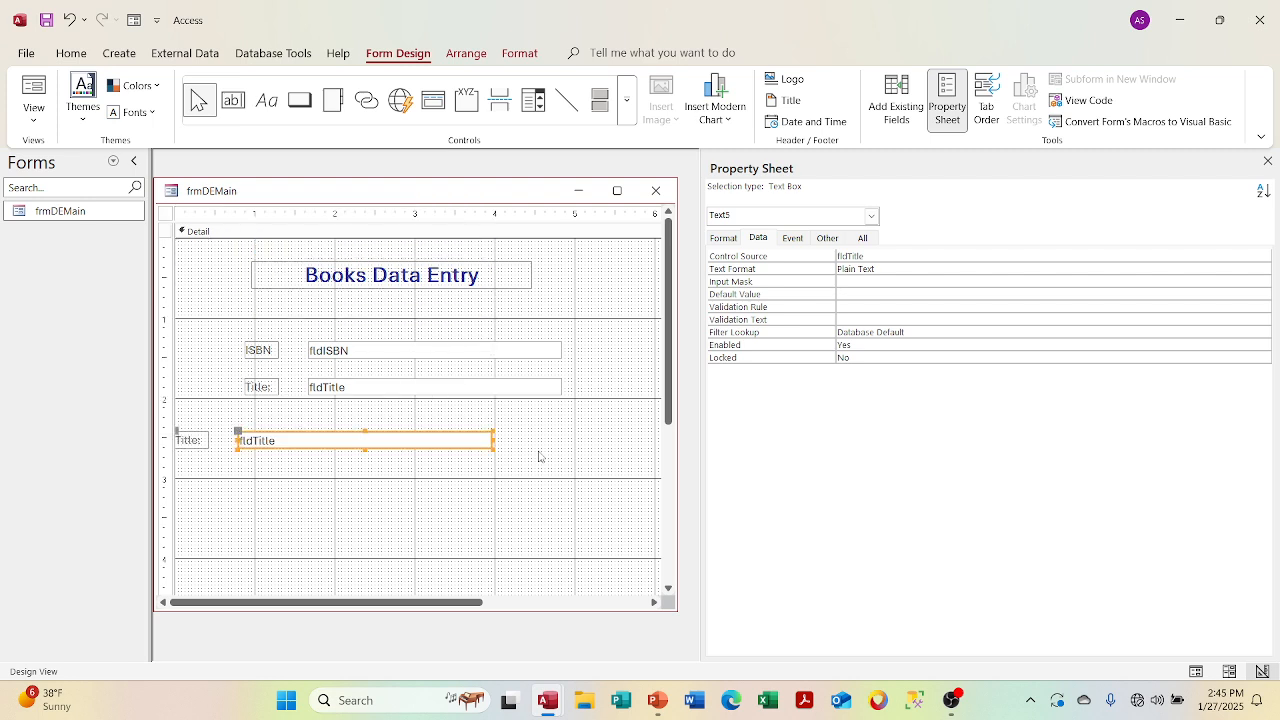
pyautogui.press('Right')
pyautogui.press('Right')
pyautogui.press('Right')
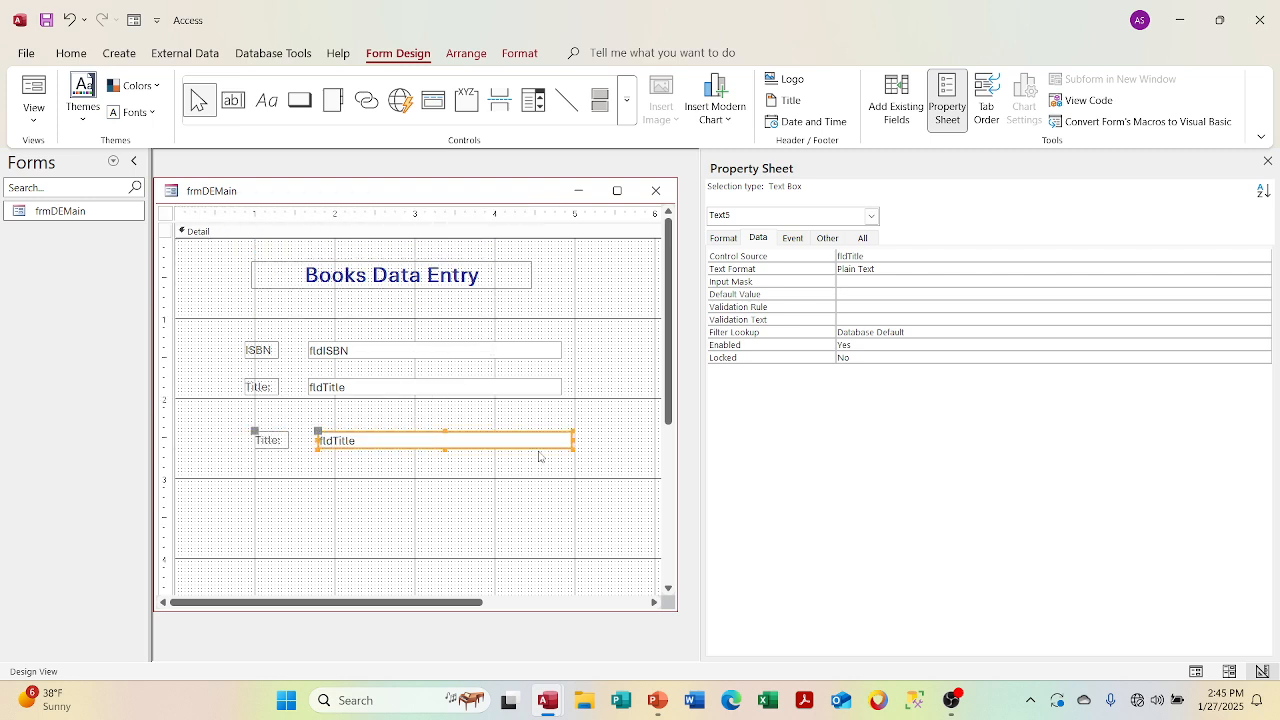
pyautogui.press('Left')
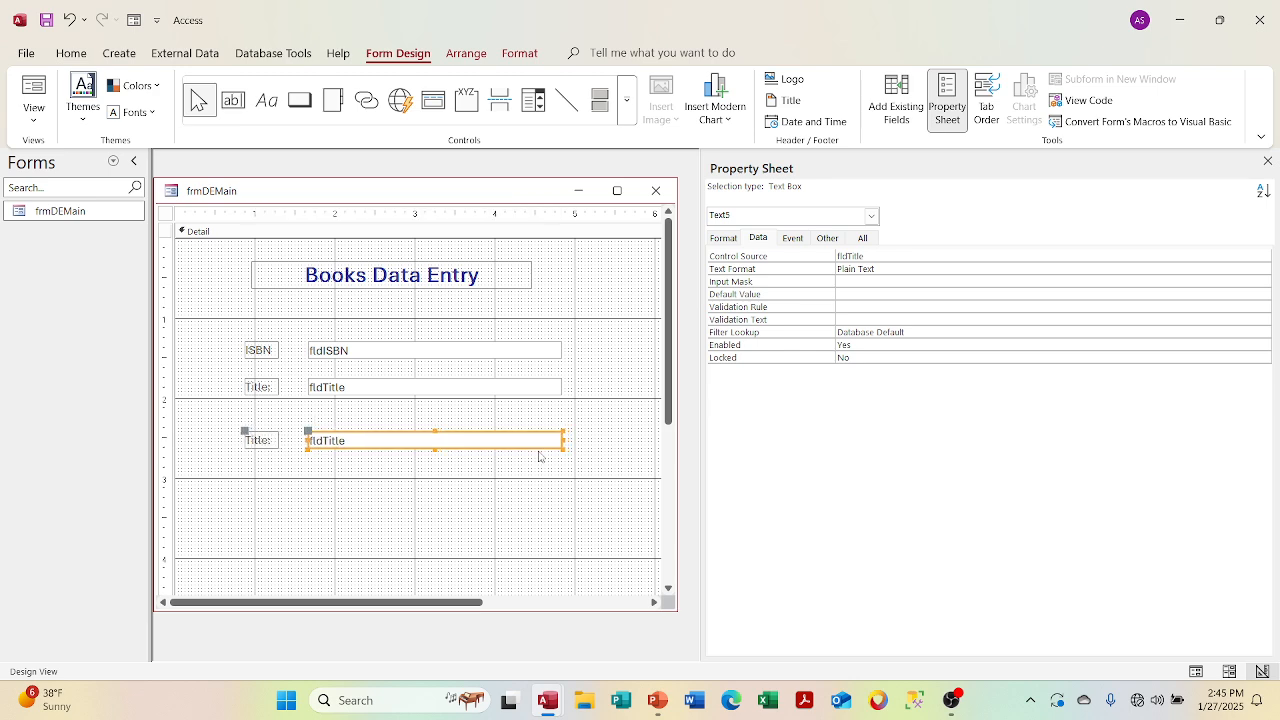
pyautogui.press('Up')
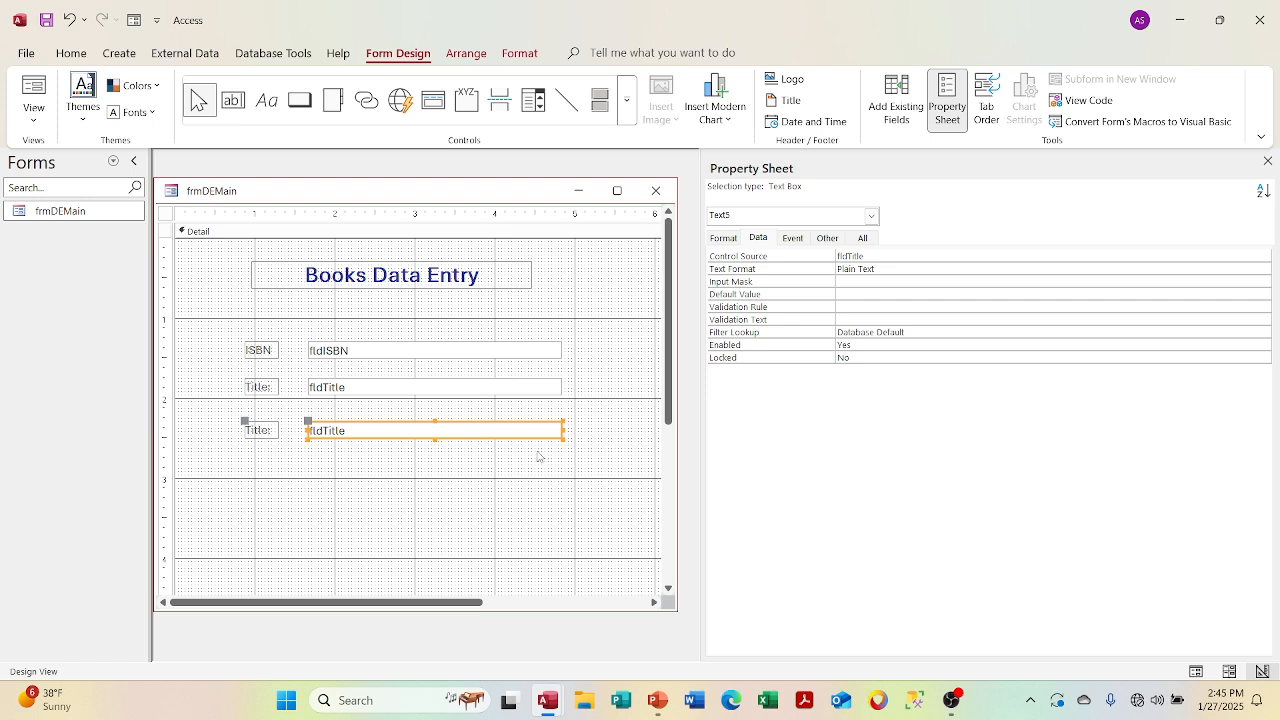
pyautogui.click(261, 448)
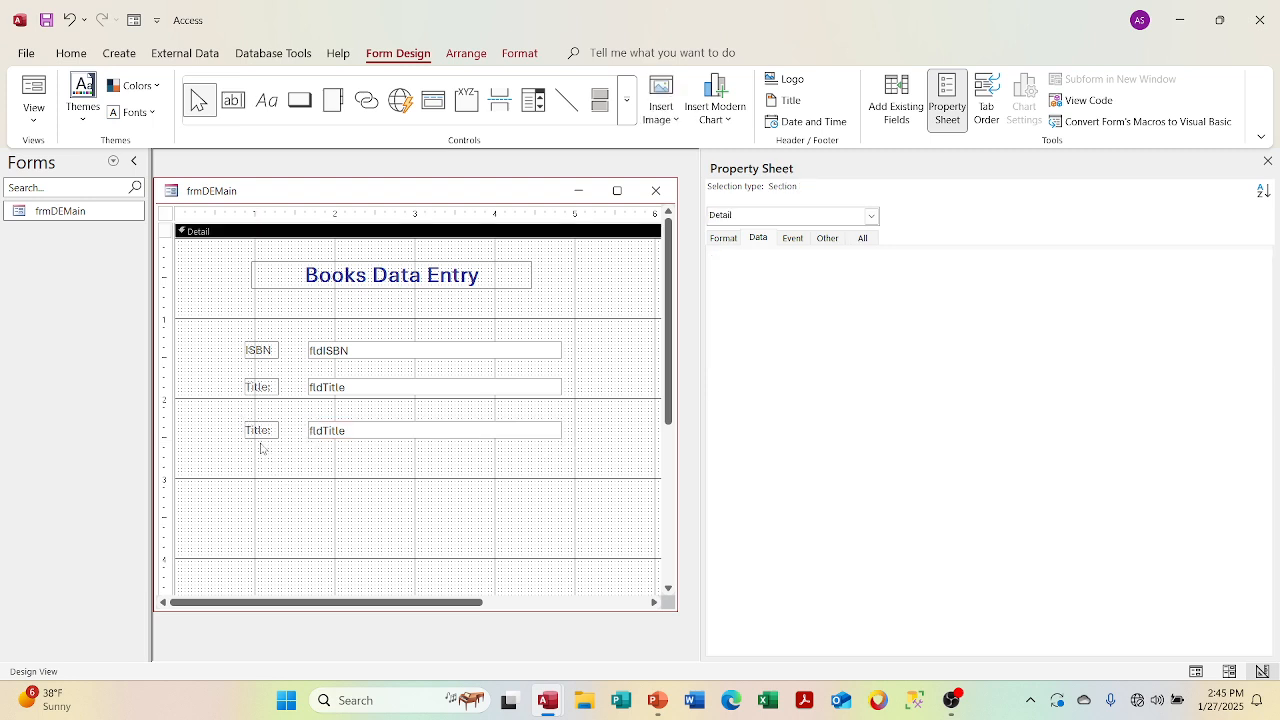
# Name the label in the third row lblYear and set its caption to "Year:"
pyautogui.click(259, 431)
pyautogui.click(863, 238)
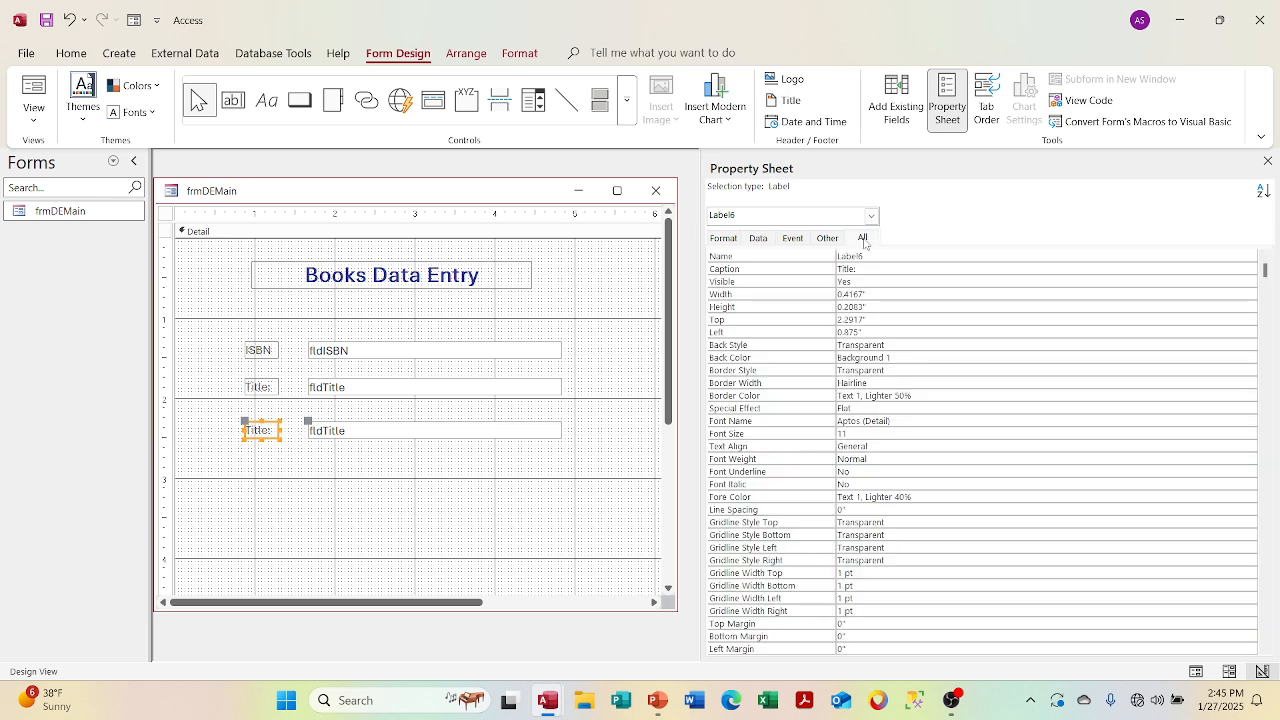
pyautogui.click(740, 260)
pyautogui.write('lblYear')
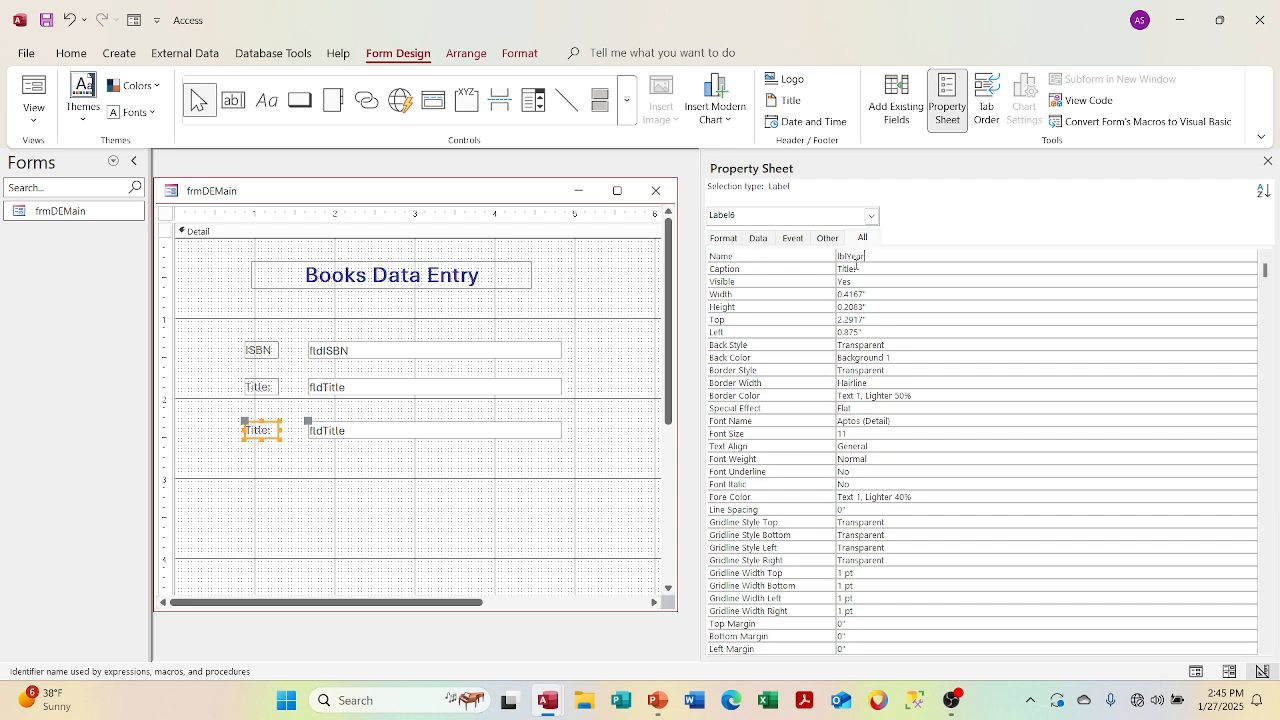
pyautogui.click(772, 267)
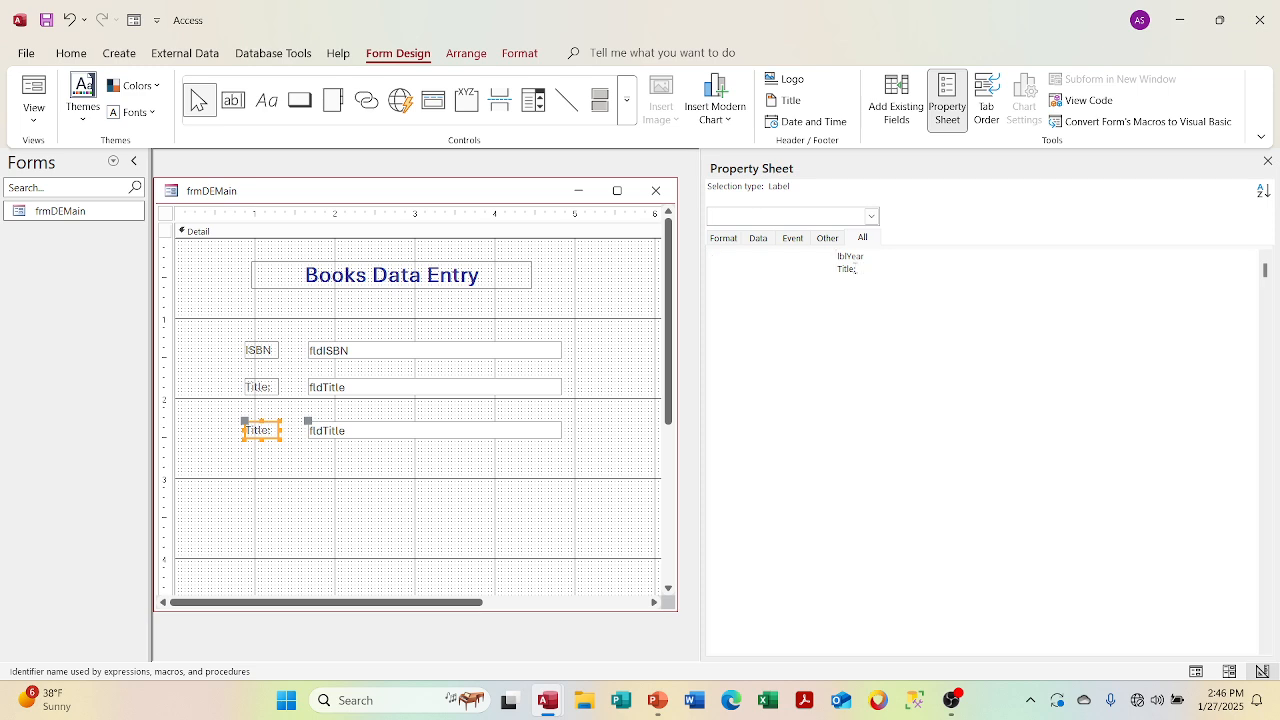
pyautogui.write('Year:')
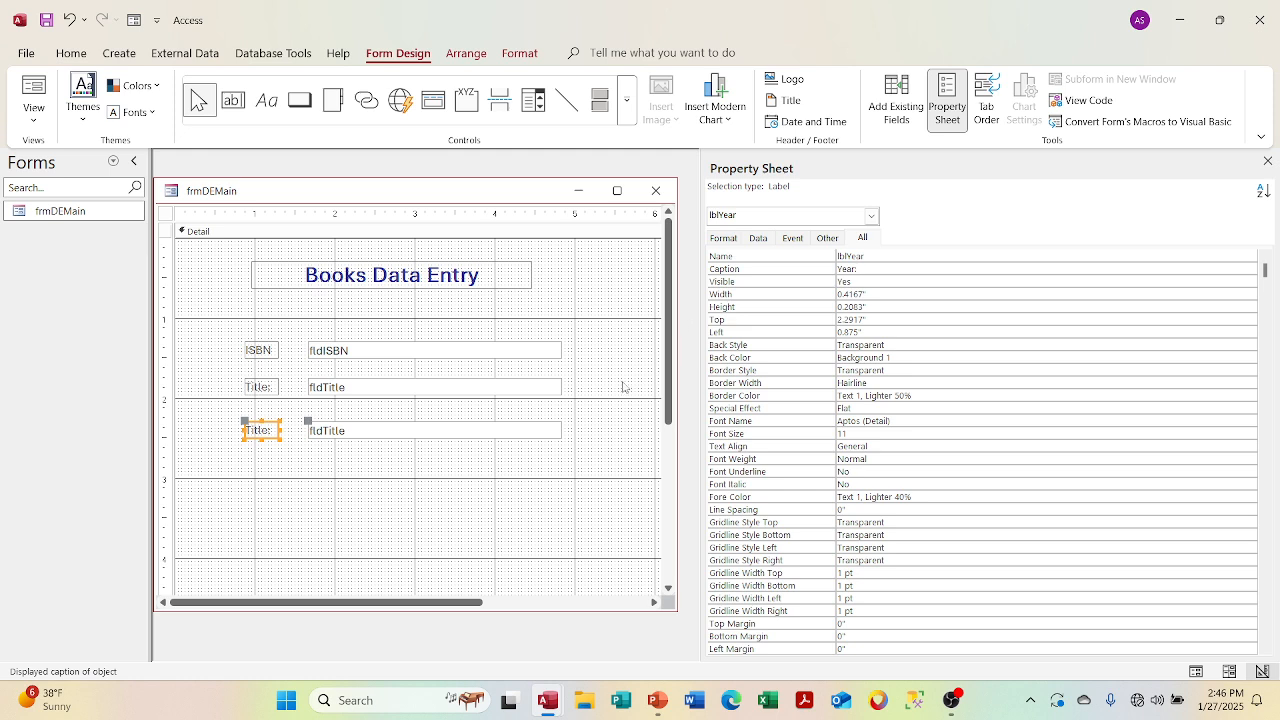
# Add a colon to the lblISBN label's caption so that it reads "ISBN:"
pyautogui.click(262, 350)
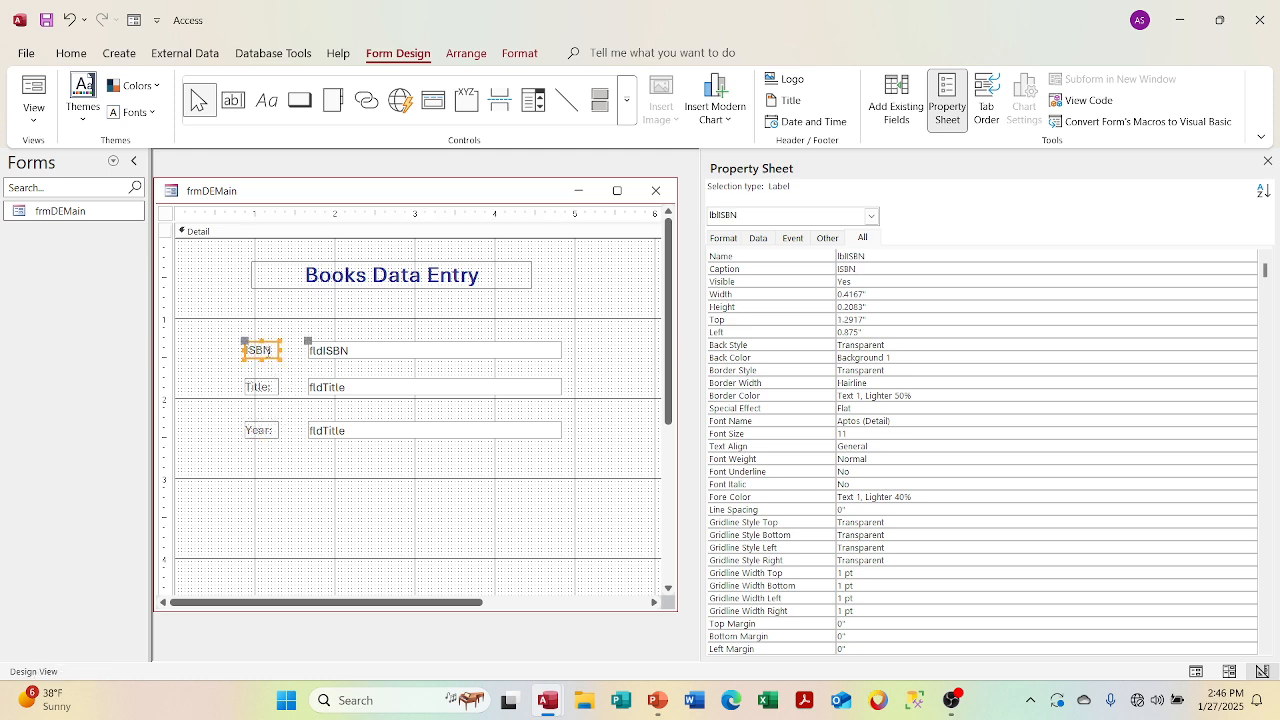
pyautogui.click(879, 271)
# Set the Name property of the text box beside the Year: label to txtYear
pyautogui.click(331, 430)
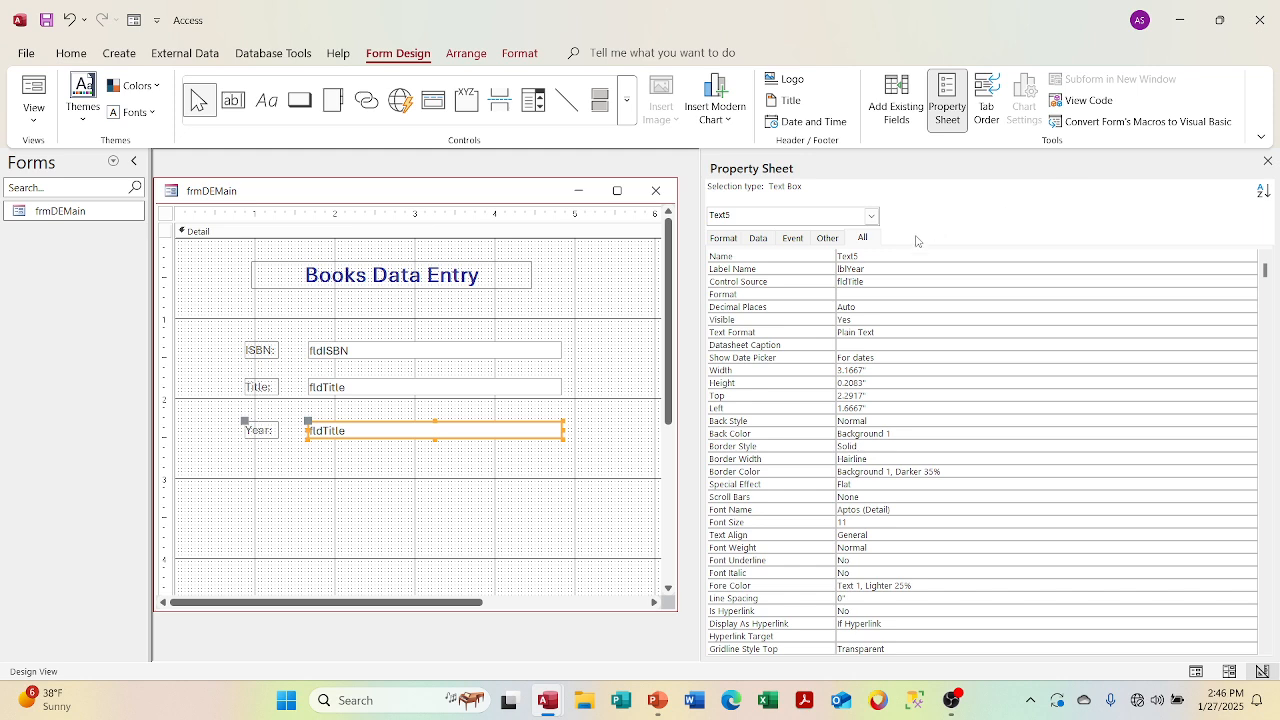
pyautogui.click(752, 257)
pyautogui.press('BackSpace')
pyautogui.write('txtYe')
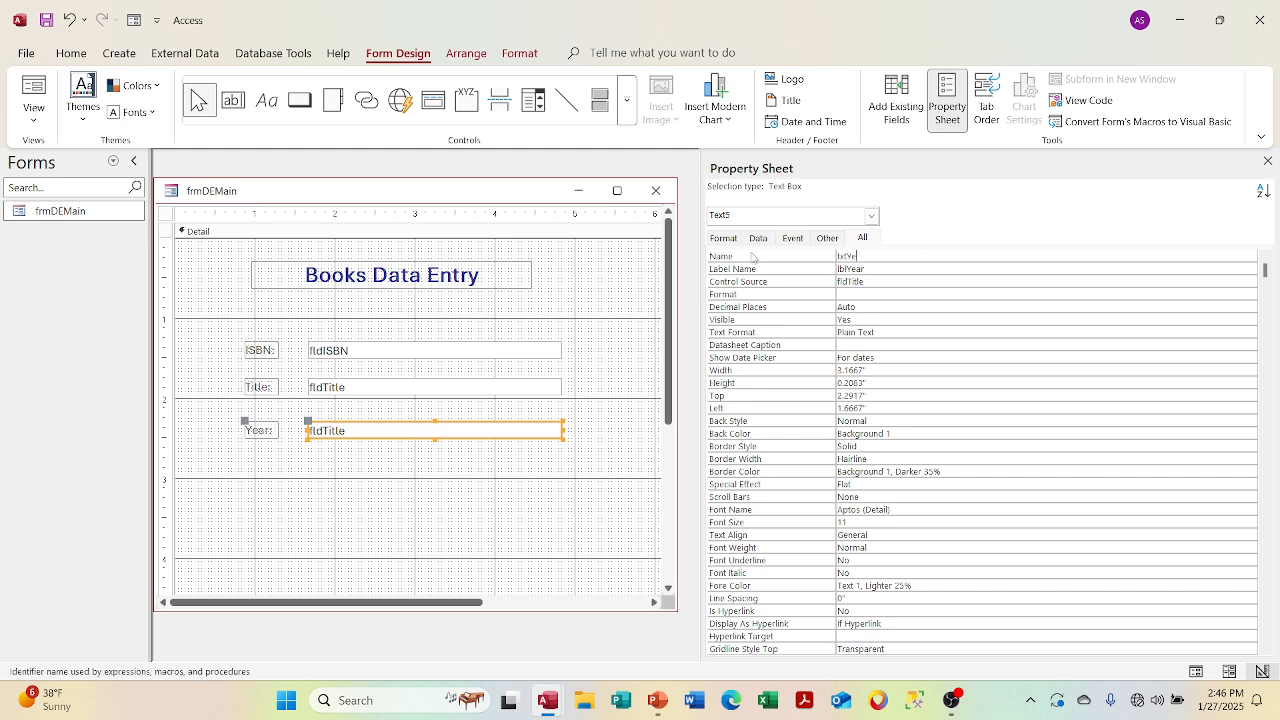
pyautogui.write('ar')
pyautogui.click(878, 269)
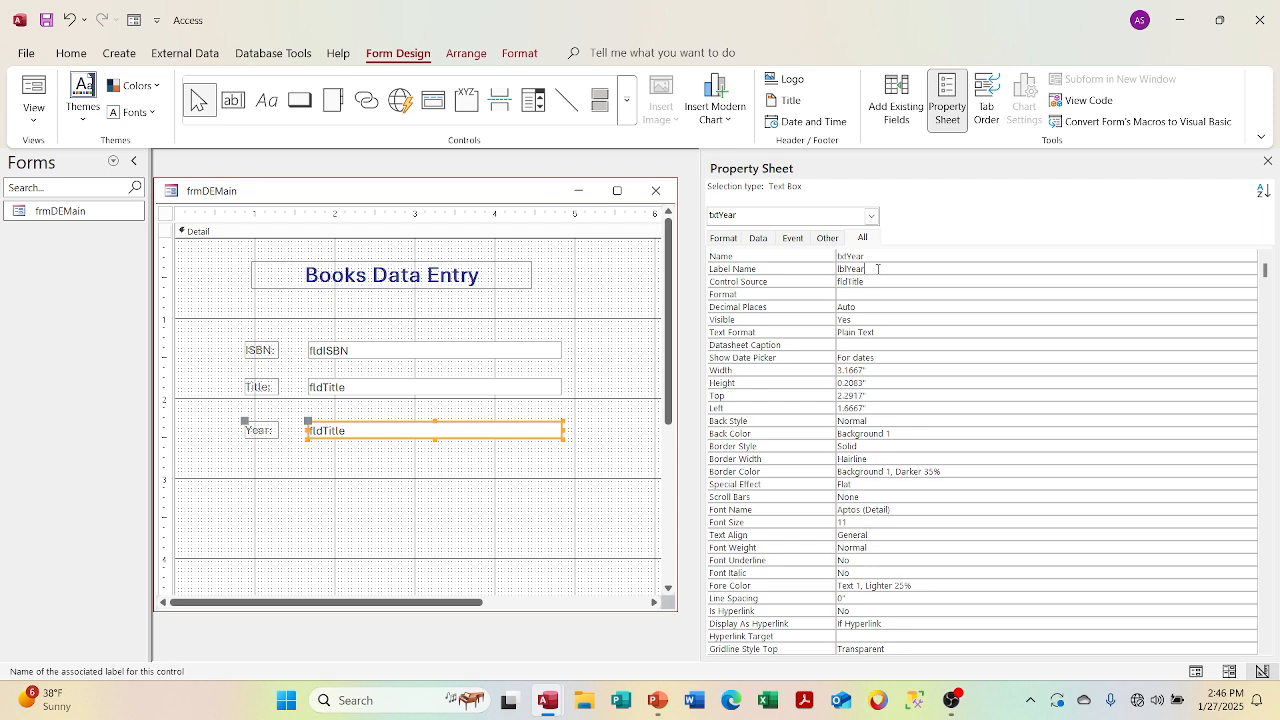
# Set the Control Source of the txtYear text box to fldYear and close the property sheet
pyautogui.click(758, 238)
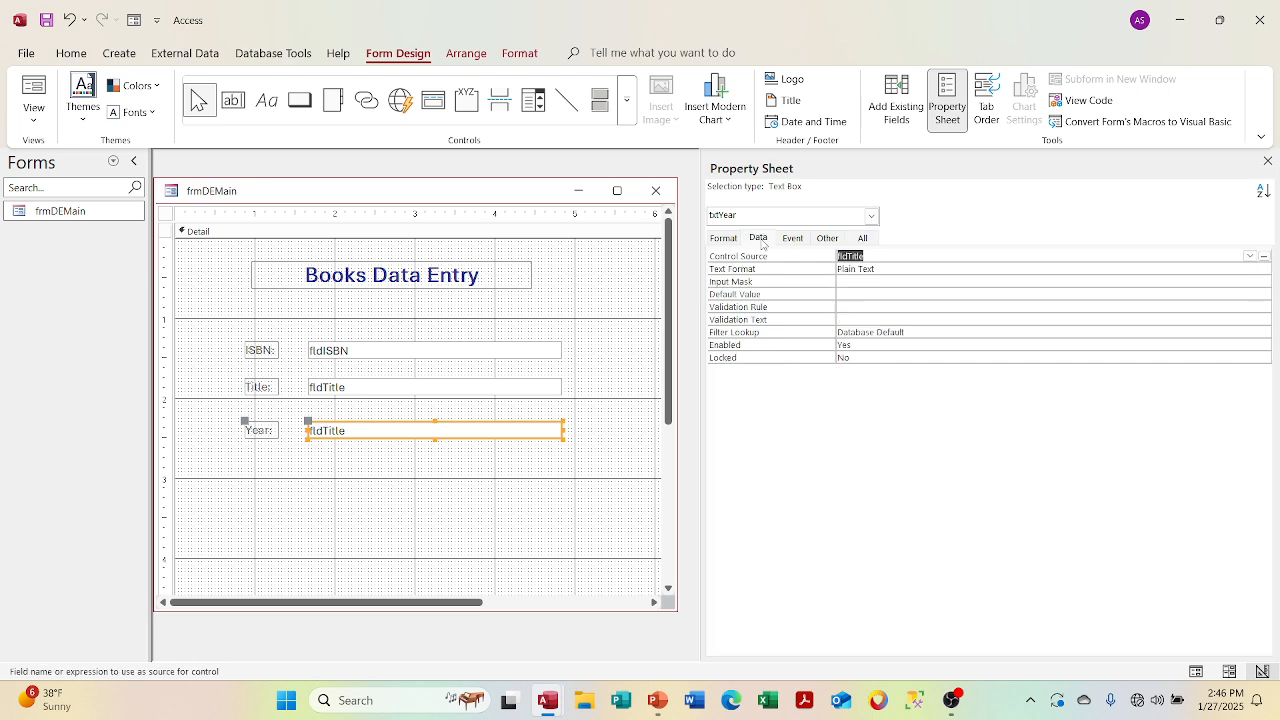
pyautogui.click(1249, 256)
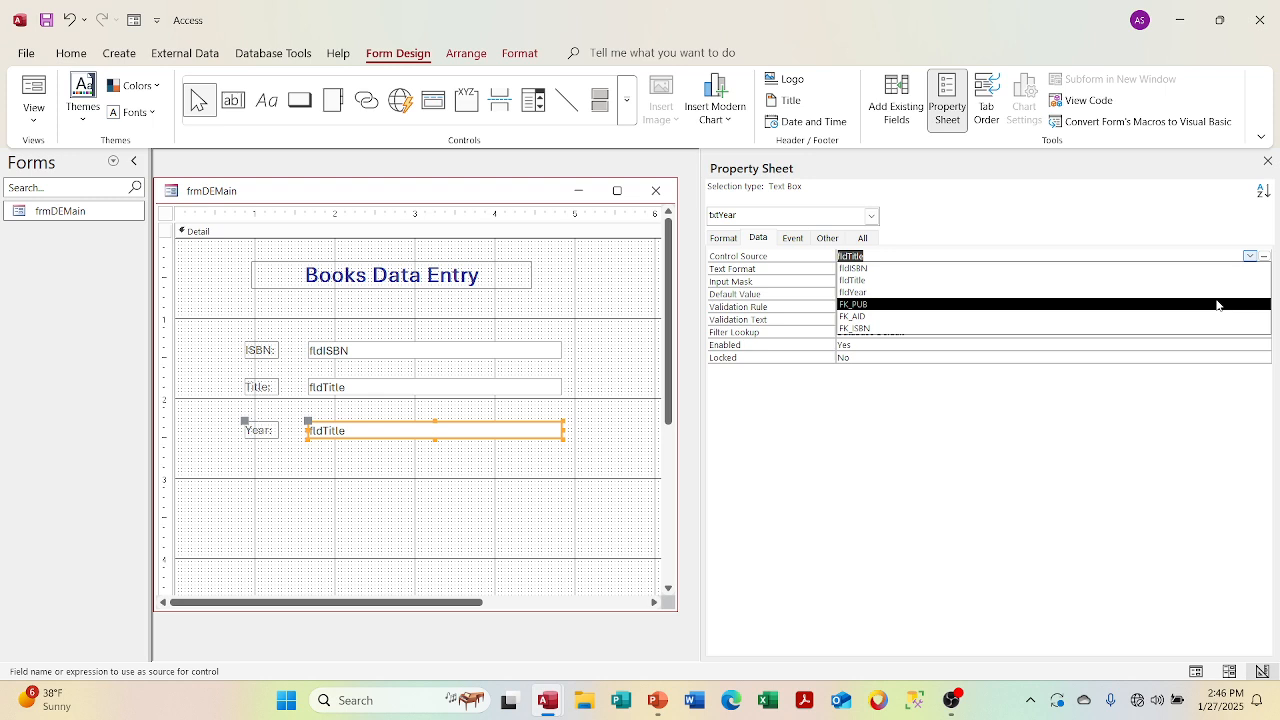
pyautogui.click(1209, 292)
pyautogui.rightClick(1162, 308)
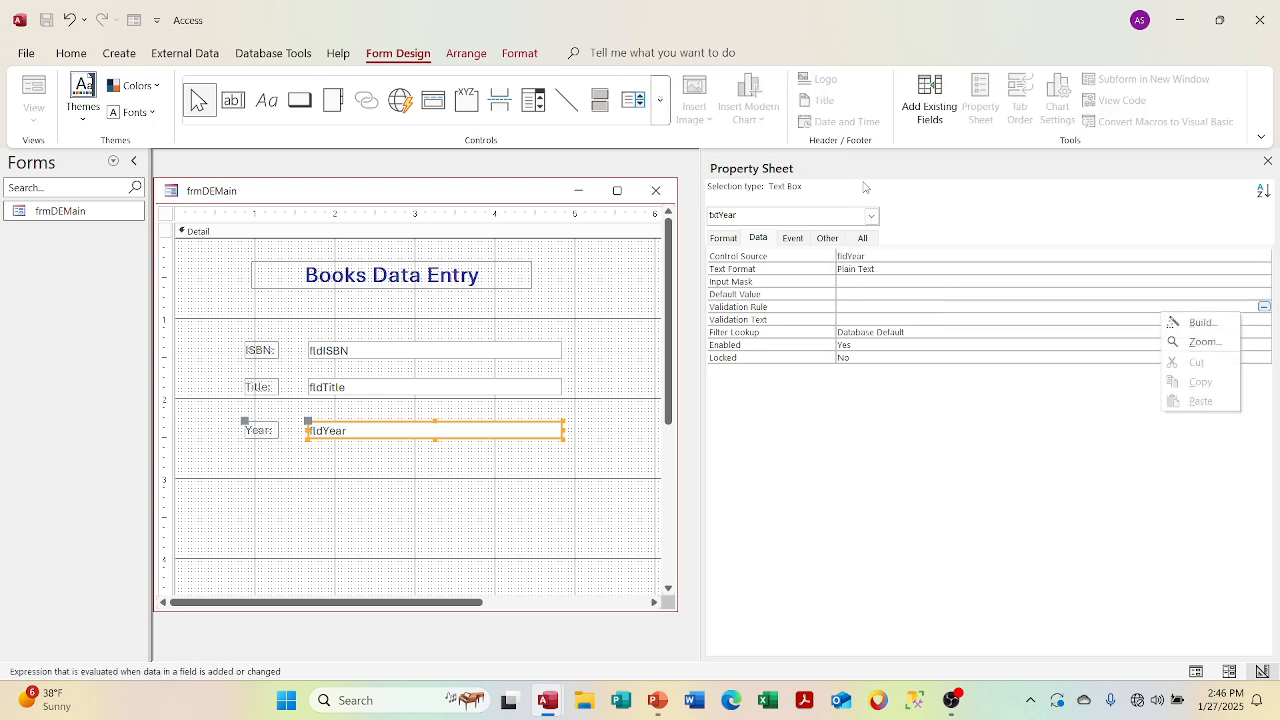
pyautogui.click(1265, 172)
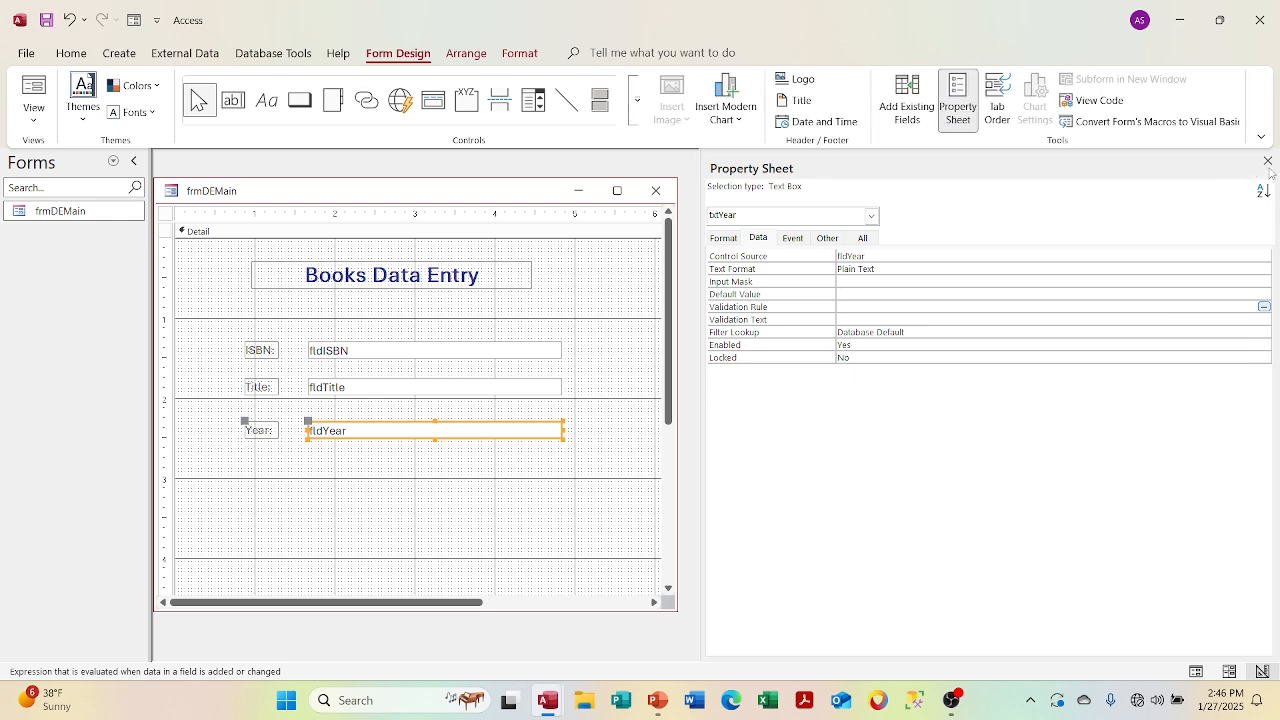
pyautogui.click(1267, 162)
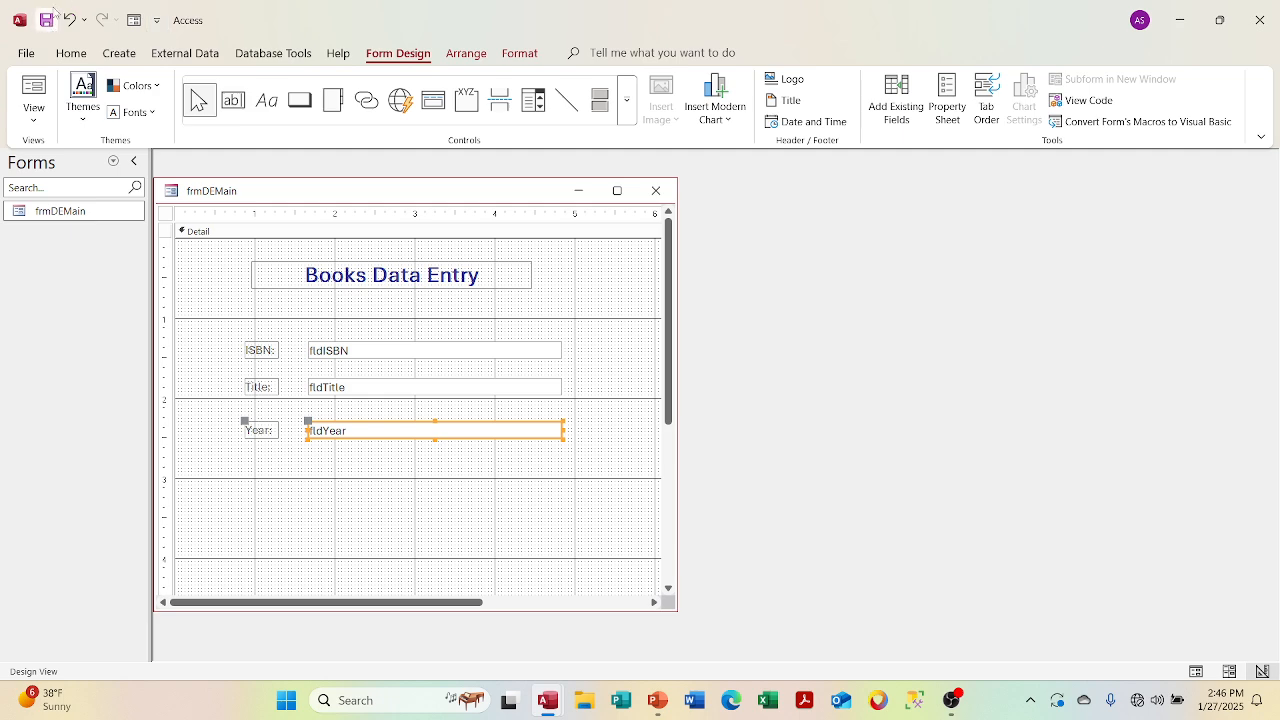
# Preview the ISBN, Title and Year fields in Form View, and return to Design View
pyautogui.click(34, 110)
pyautogui.click(44, 148)
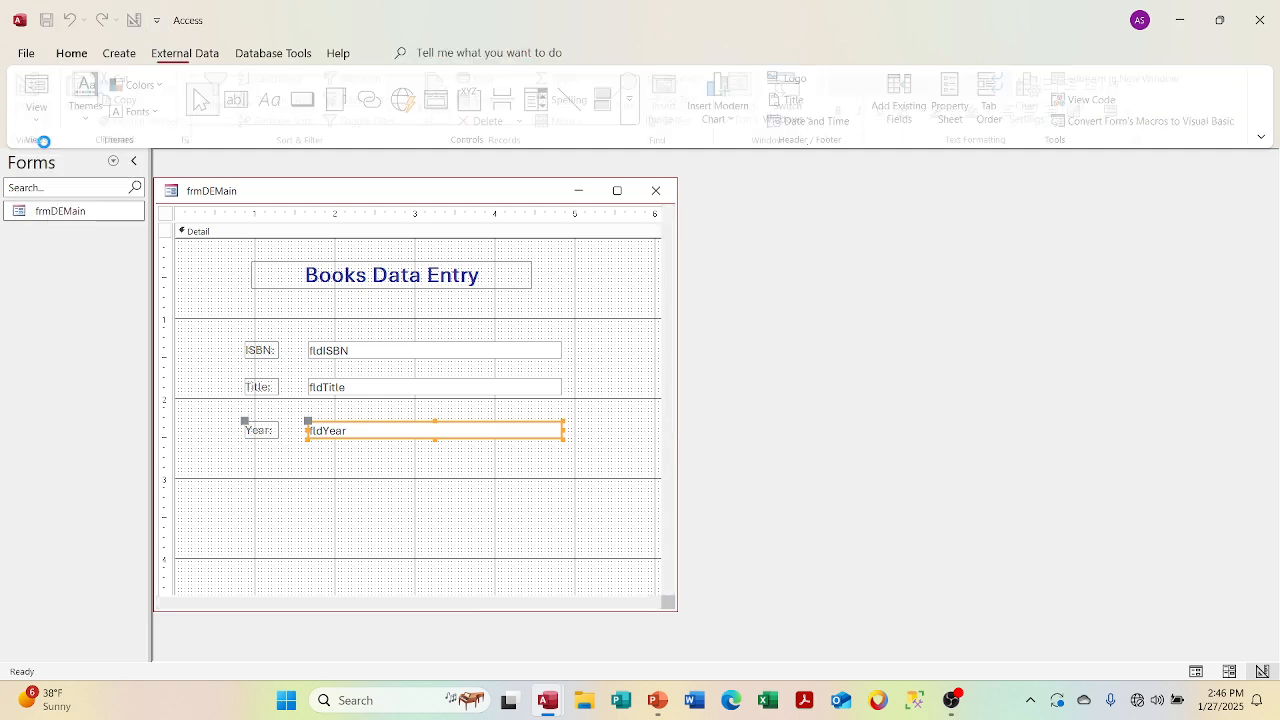
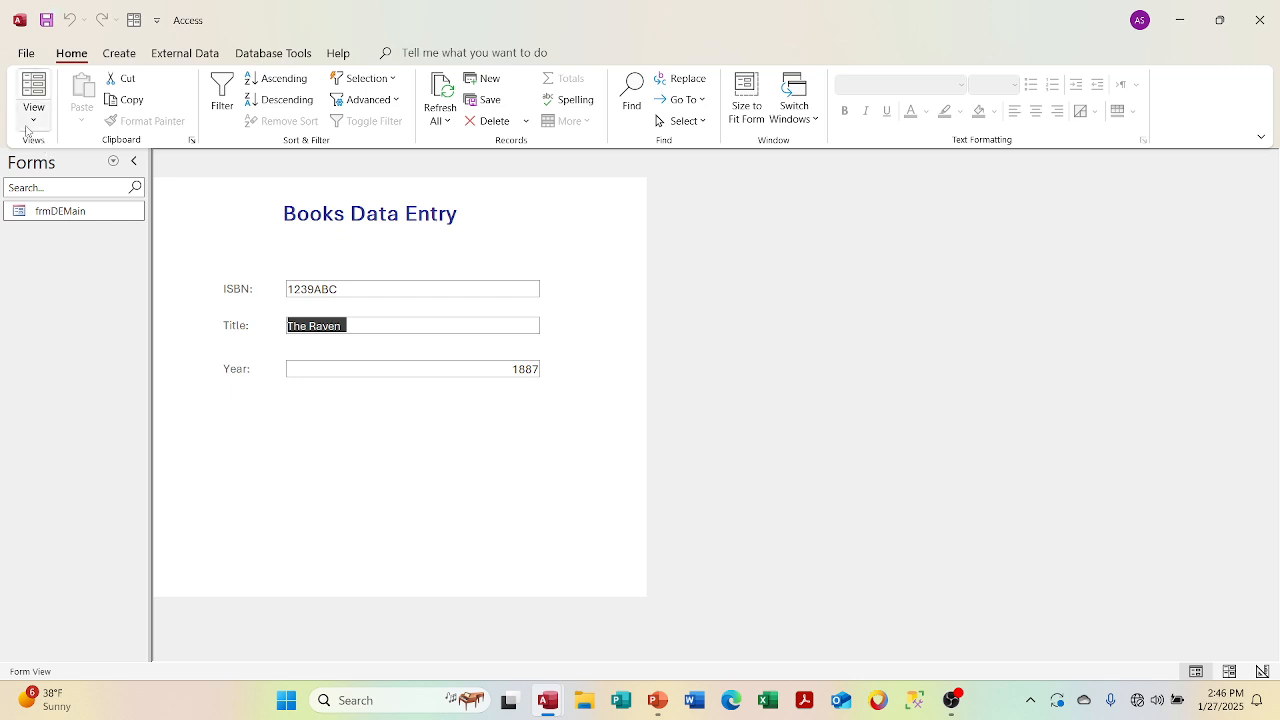
pyautogui.click(32, 118)
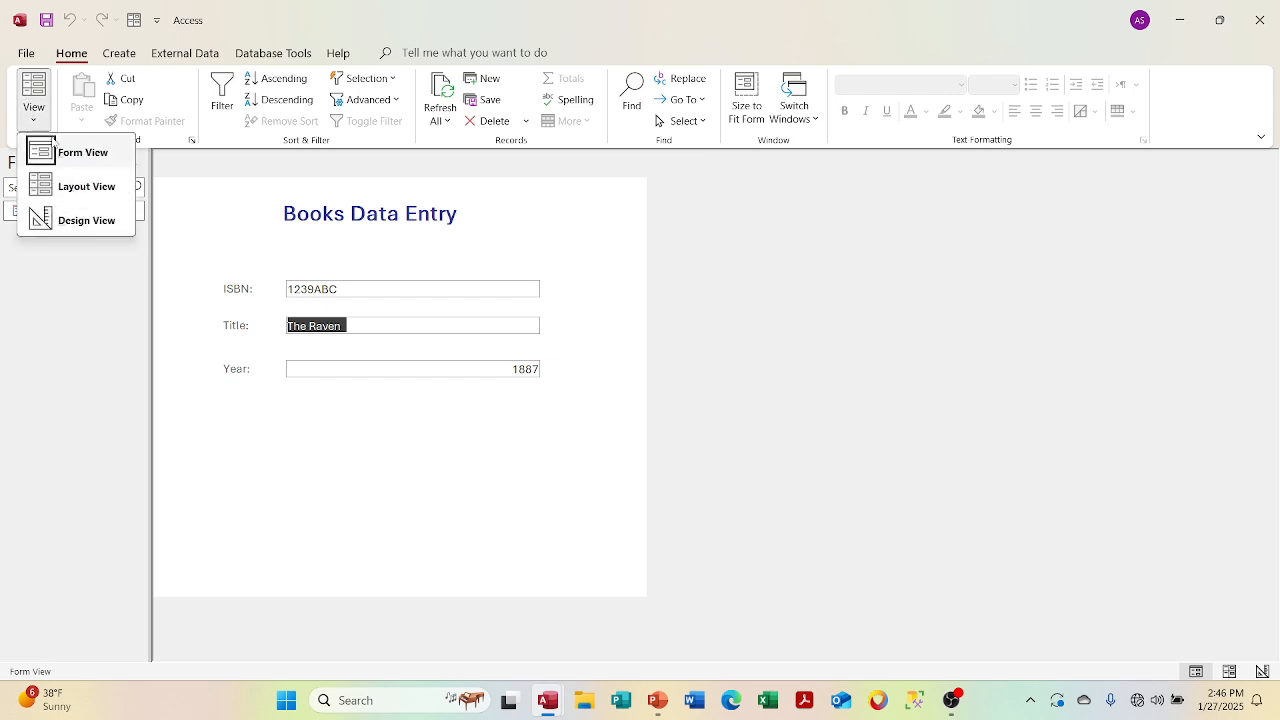
pyautogui.click(59, 221)
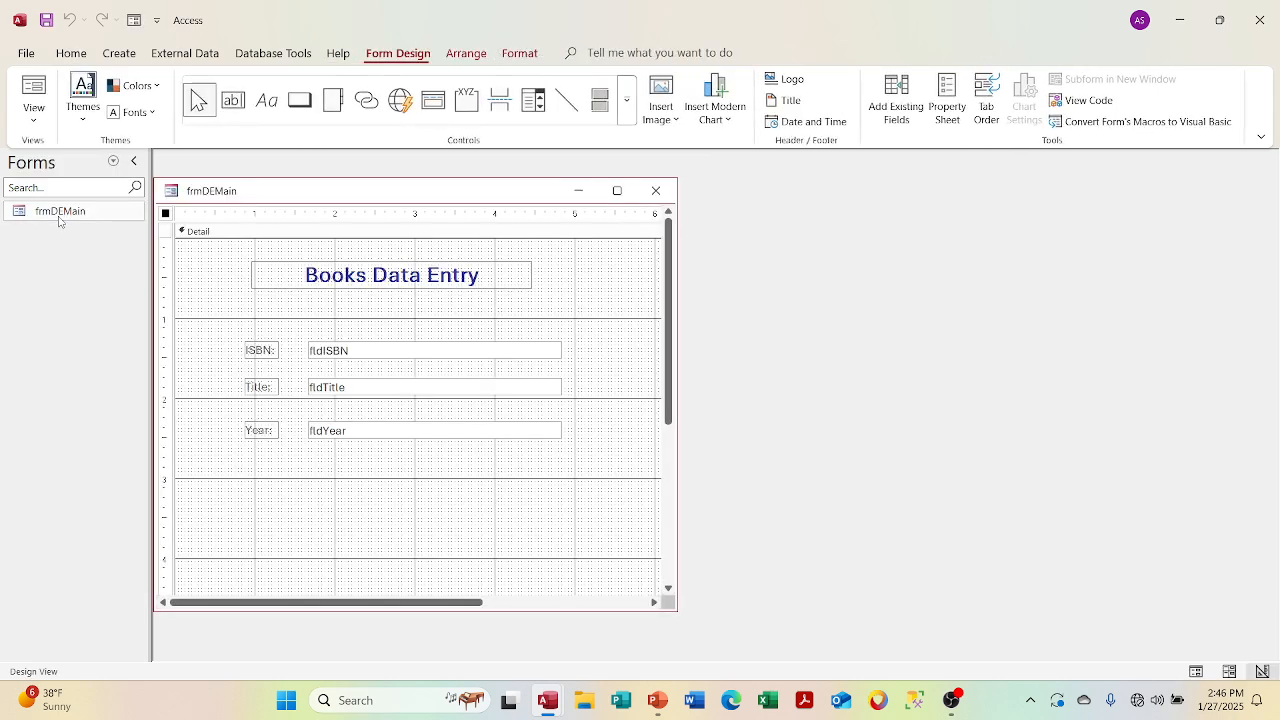
# Review the tab order of the form's Detail section and close the dialog without changes
pyautogui.rightClick(171, 221)
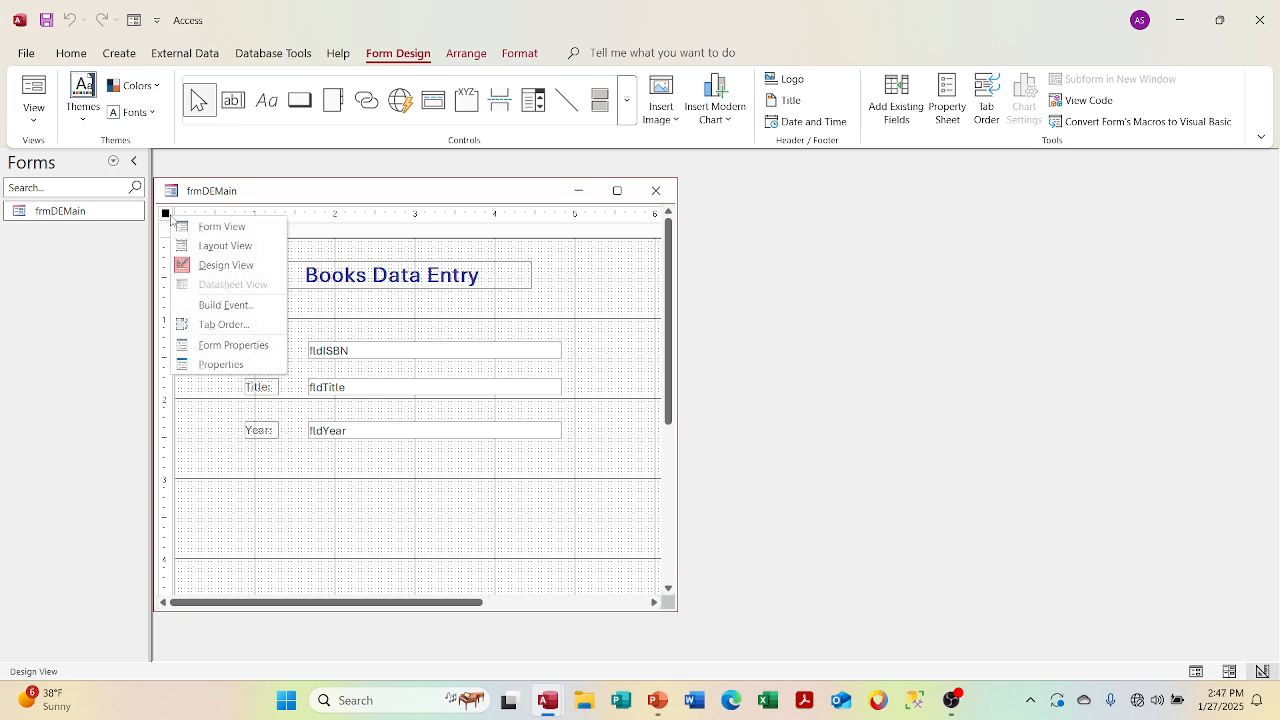
pyautogui.click(222, 324)
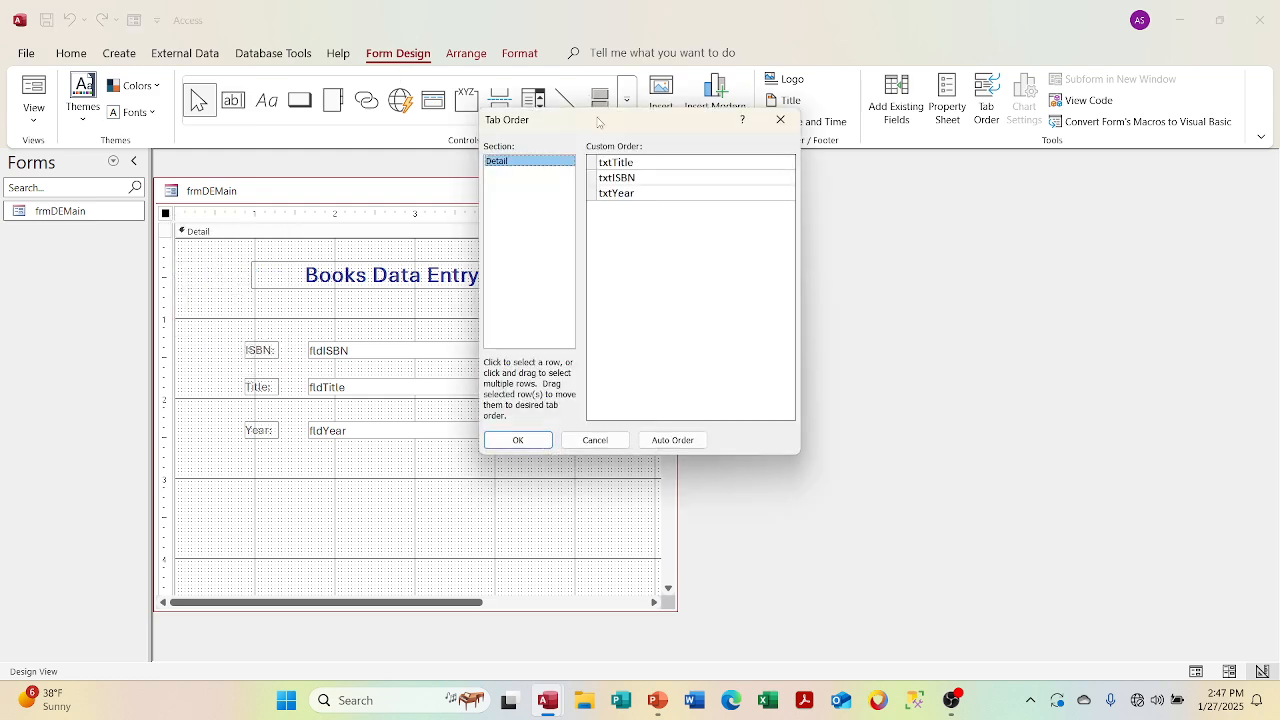
pyautogui.moveTo(598, 122); pyautogui.dragTo(722, 152)
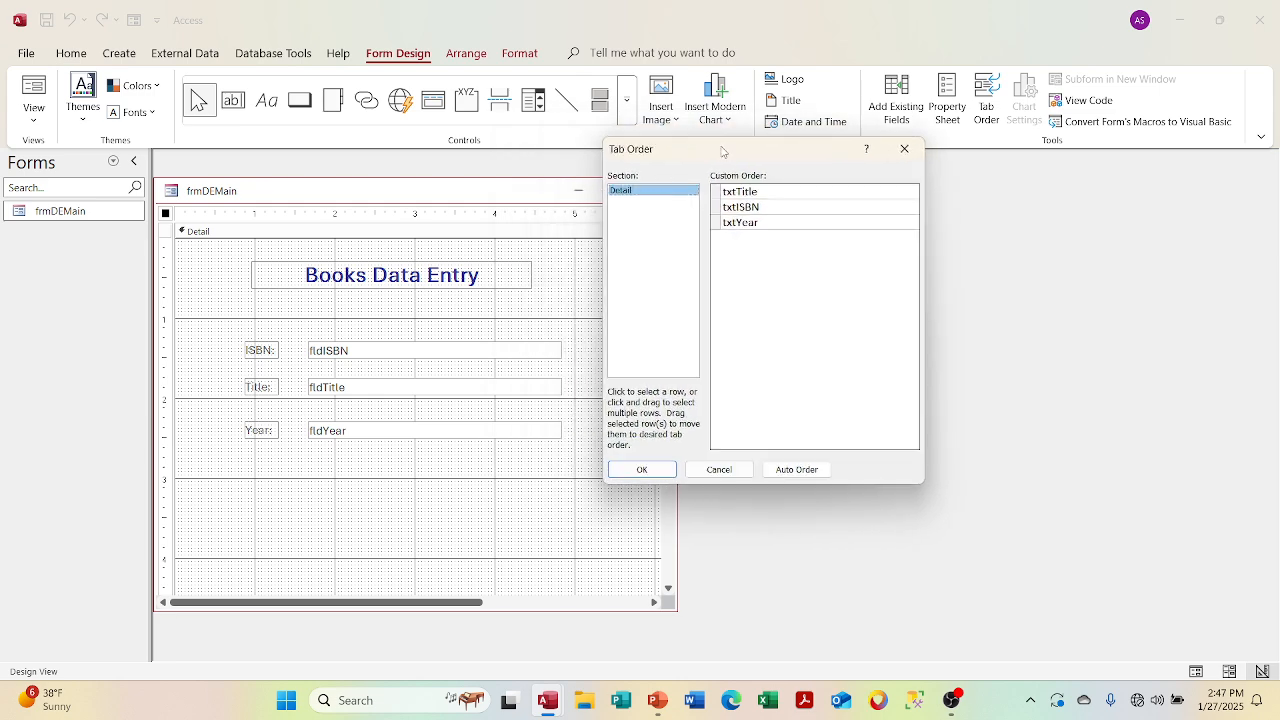
pyautogui.click(904, 149)
# Examine the Tab Index and Tab Stop properties of the ISBN, Title and Year text boxes, closing the property sheet when done
pyautogui.rightClick(357, 353)
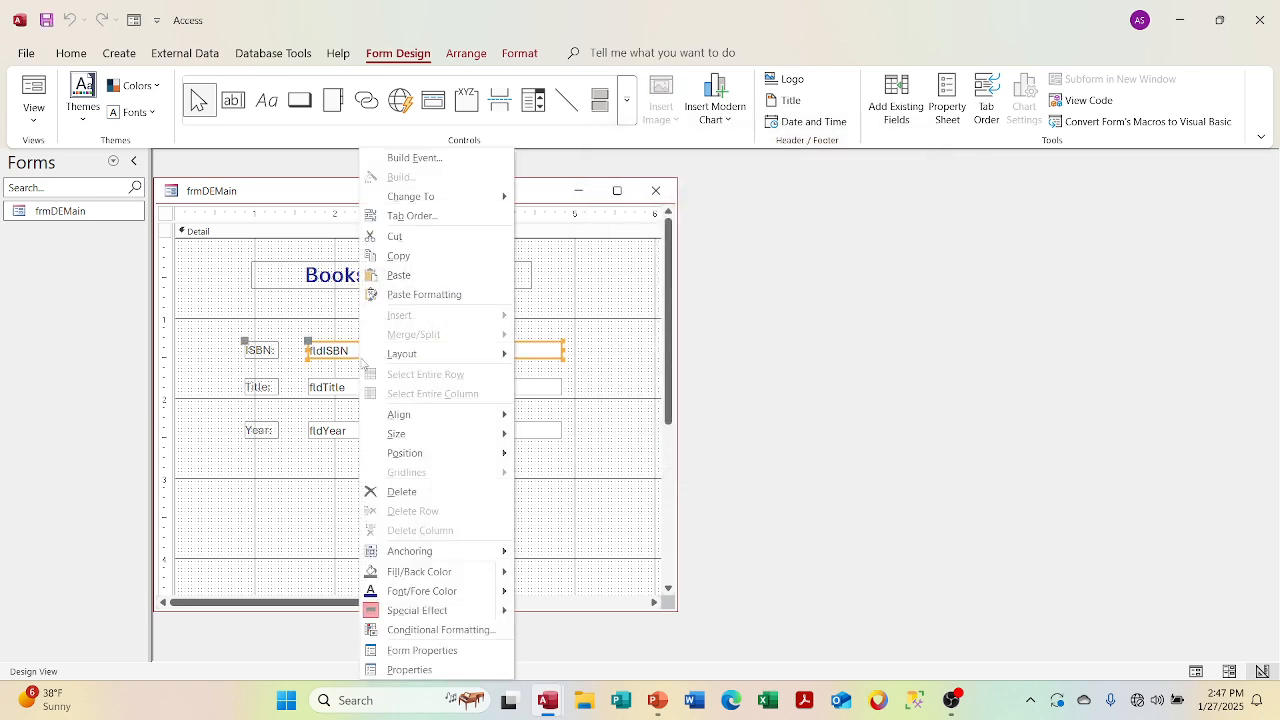
pyautogui.click(403, 670)
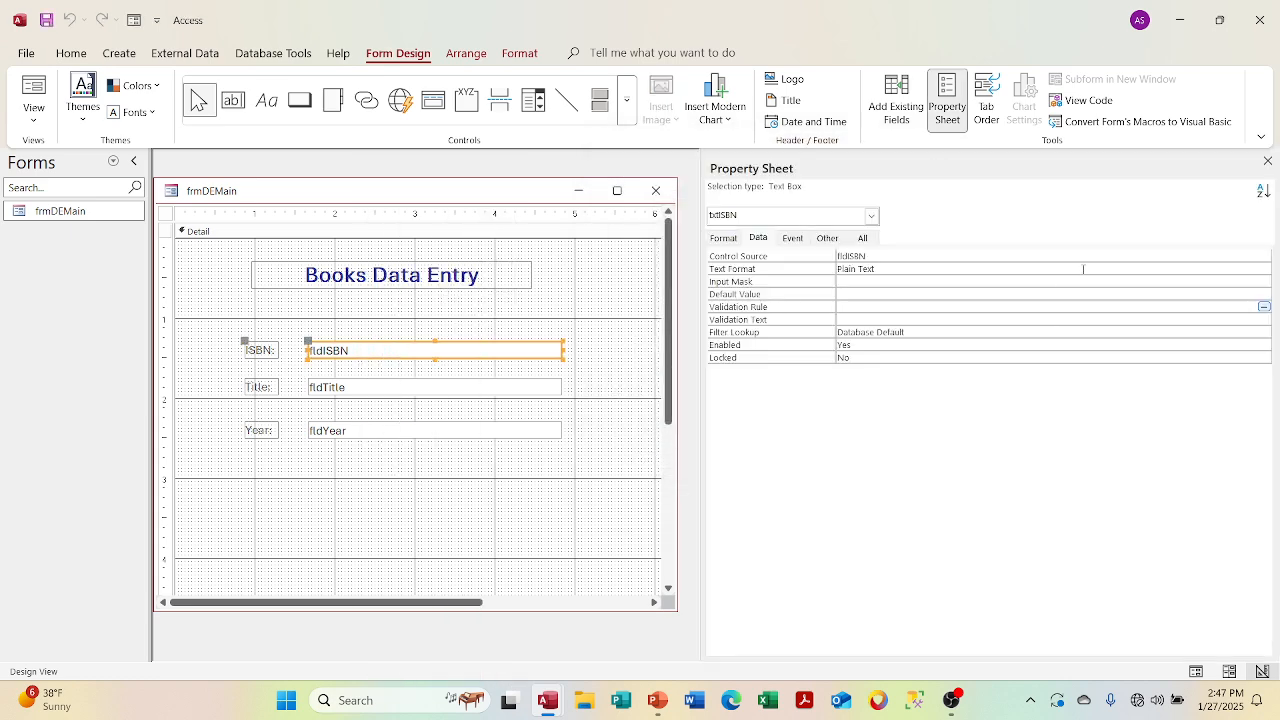
pyautogui.click(828, 239)
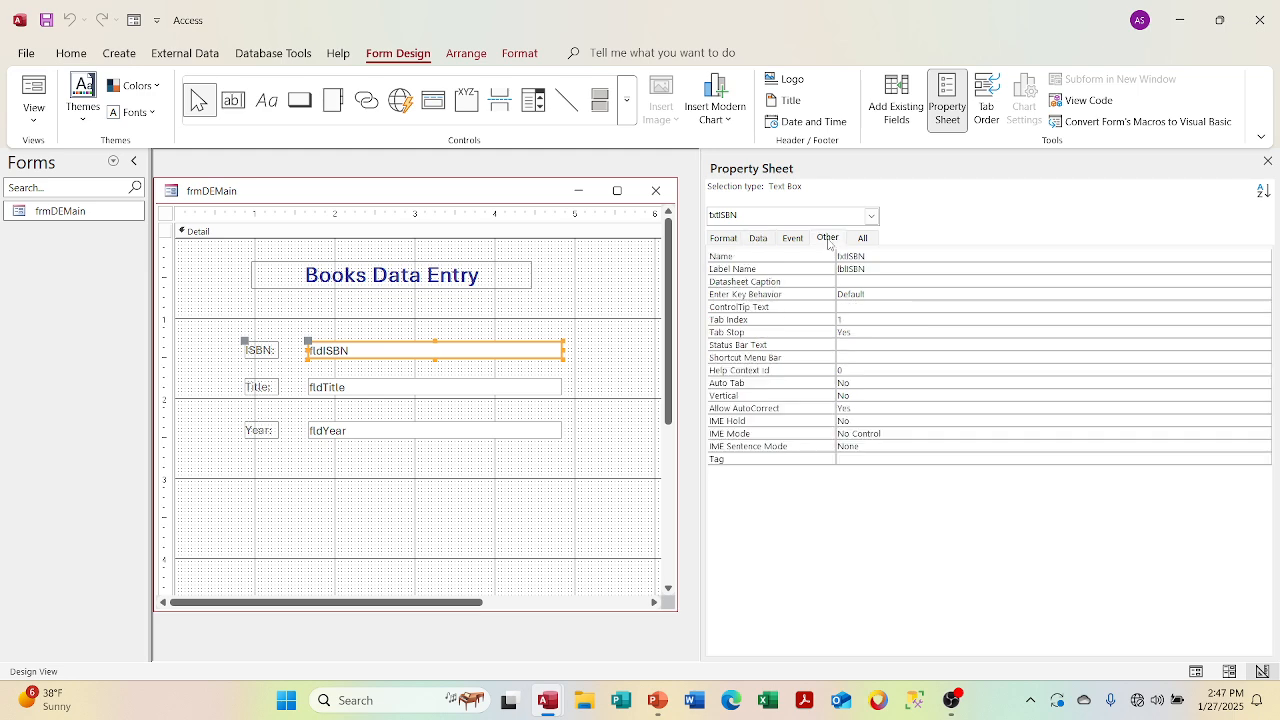
pyautogui.click(879, 330)
pyautogui.click(877, 320)
pyautogui.click(420, 390)
pyautogui.click(421, 389)
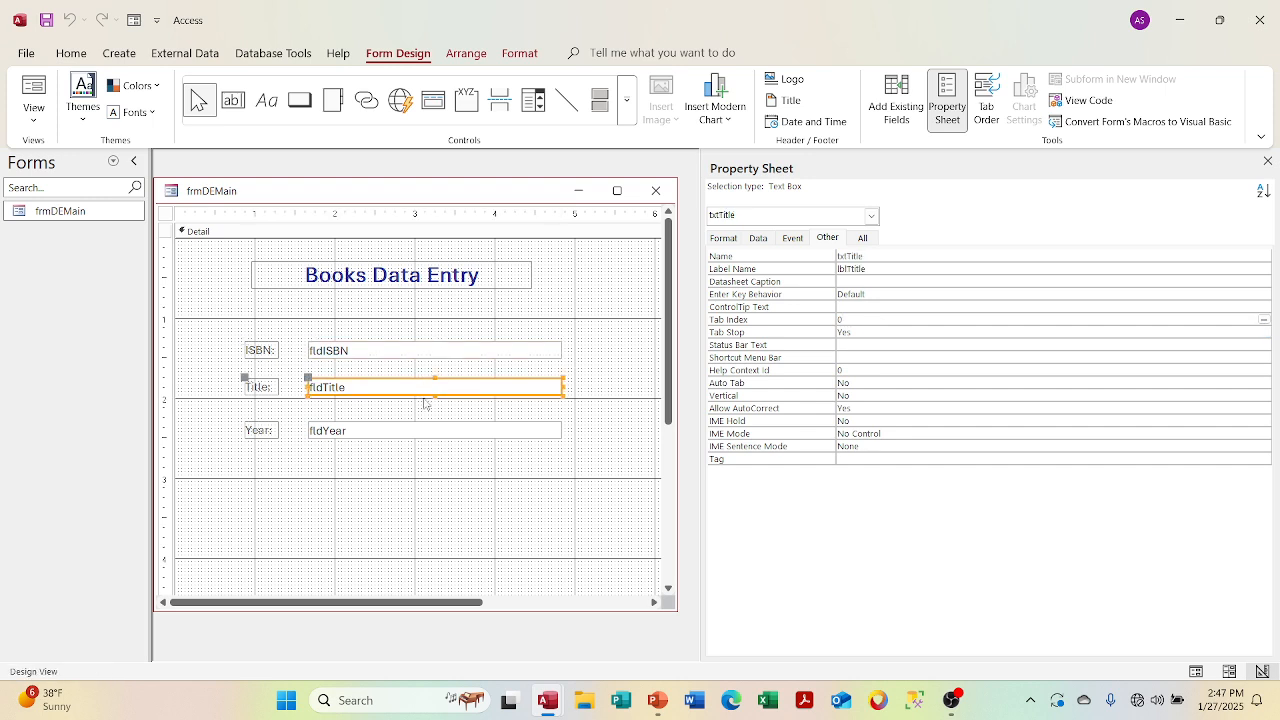
pyautogui.click(428, 425)
pyautogui.click(431, 424)
pyautogui.click(441, 387)
pyautogui.click(1267, 163)
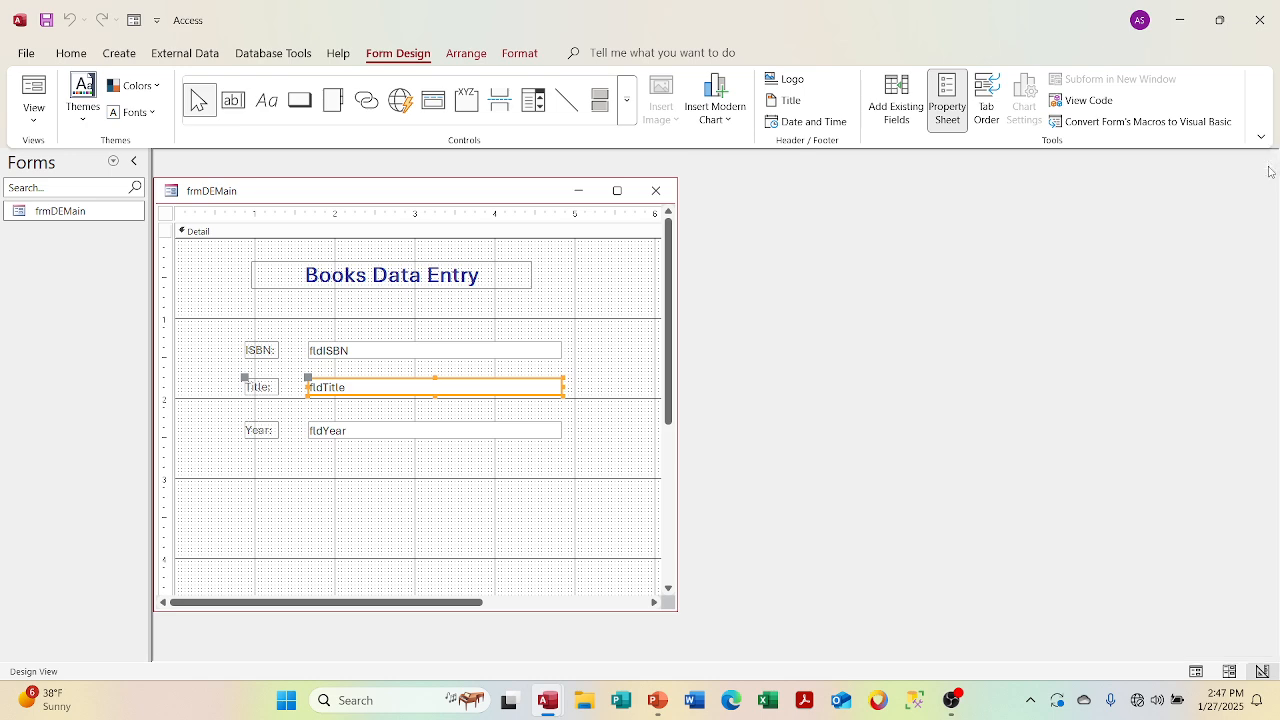
# Move txtISBN below txtYear in the Detail section's tab order and apply the change
pyautogui.rightClick(176, 220)
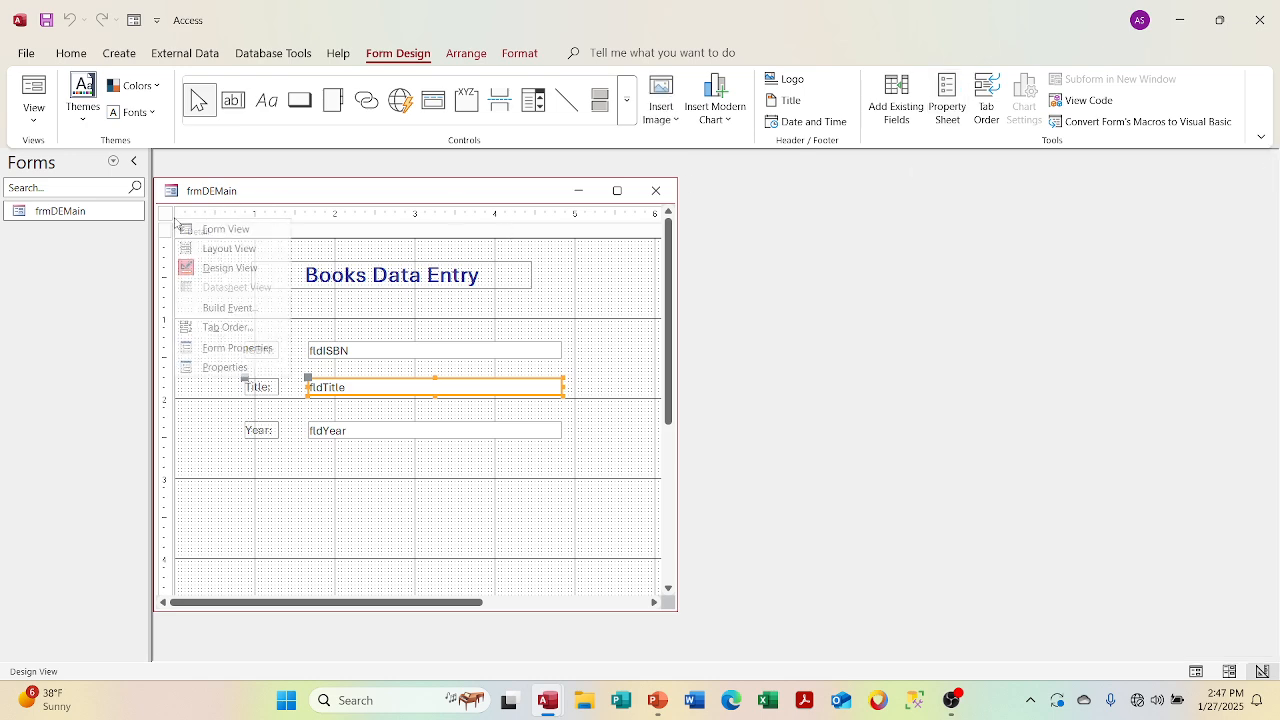
pyautogui.click(224, 327)
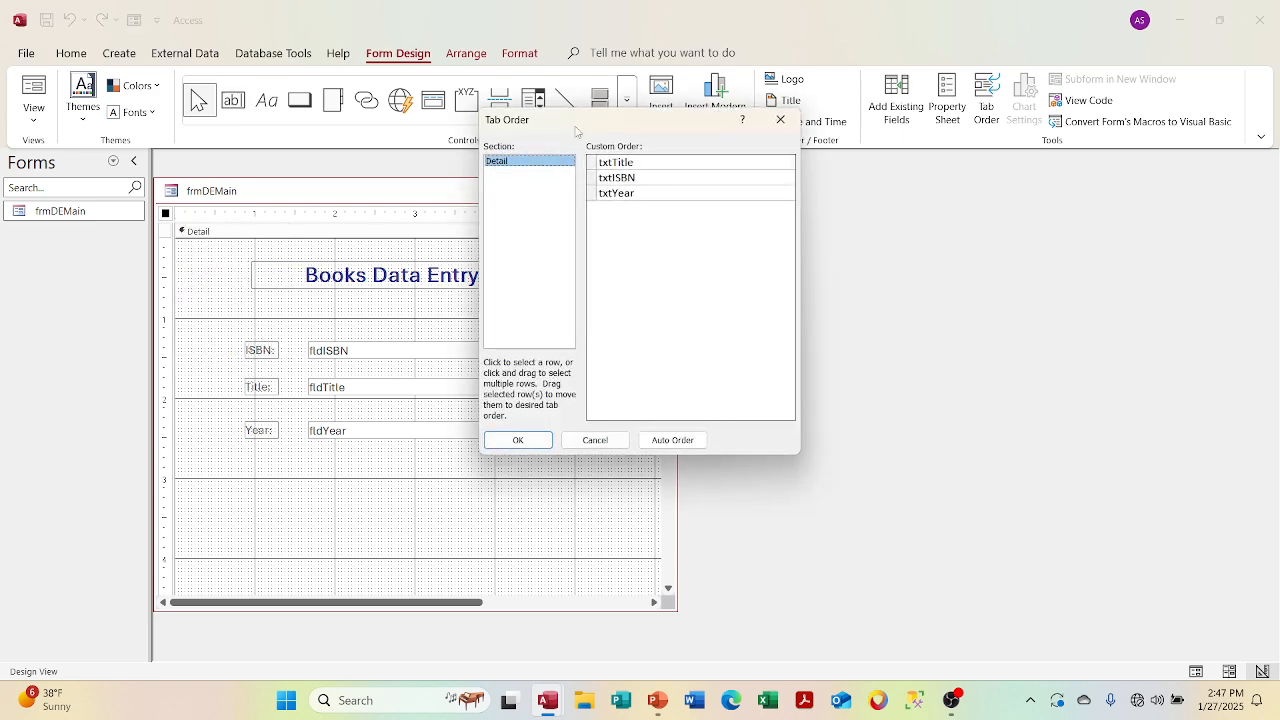
pyautogui.click(597, 178)
pyautogui.moveTo(597, 181); pyautogui.dragTo(600, 160)
pyautogui.moveTo(698, 168); pyautogui.dragTo(662, 200)
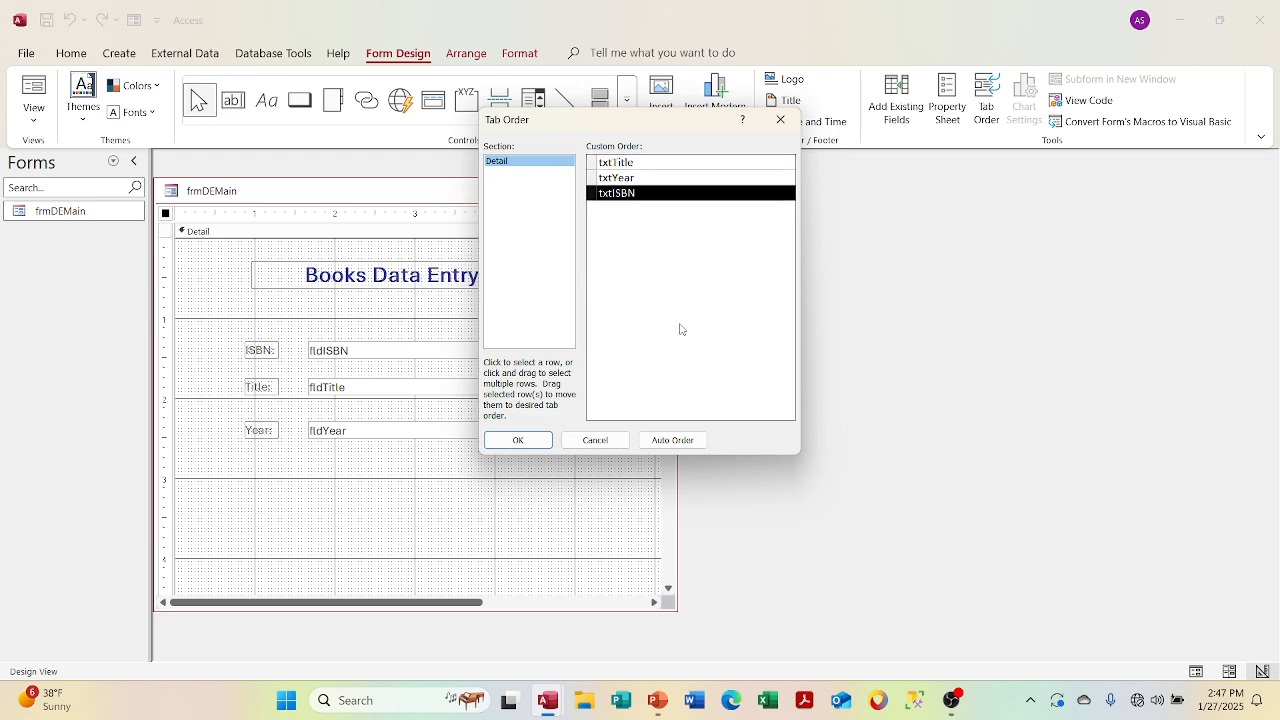
pyautogui.click(548, 442)
# Check the Tab Index of the txtISBN text box and close its property sheet
pyautogui.rightClick(425, 353)
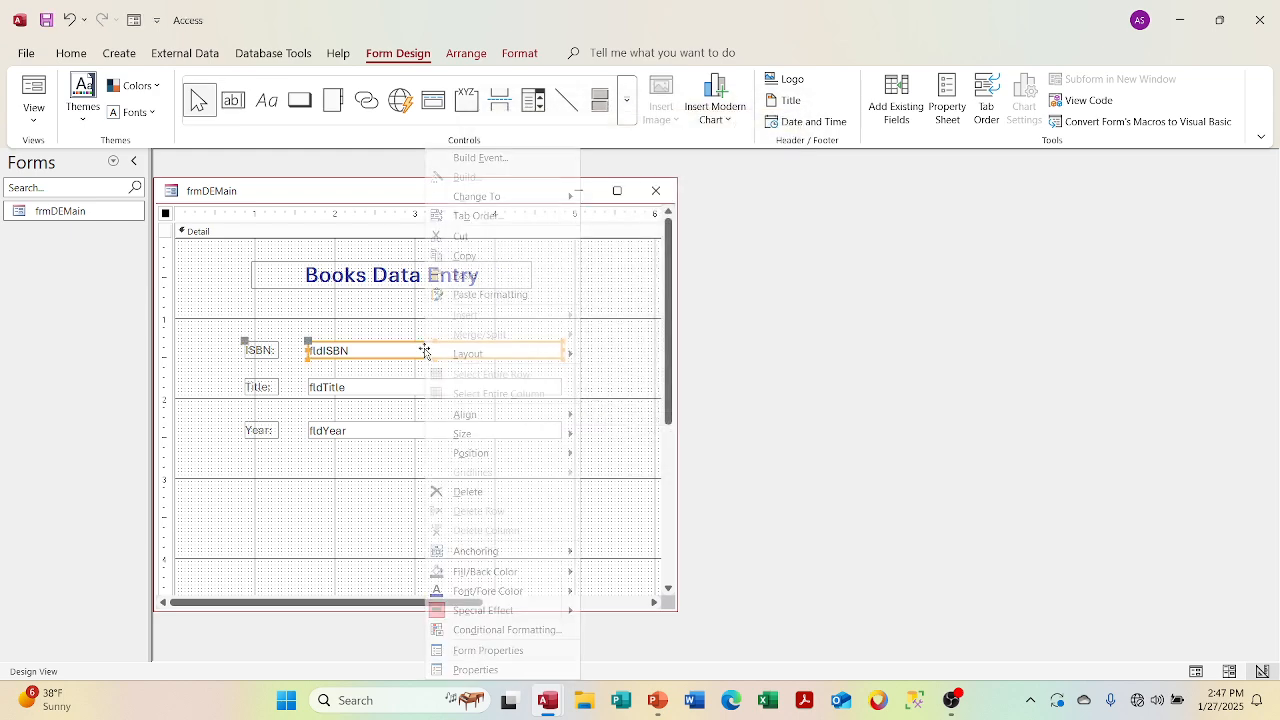
pyautogui.click(503, 671)
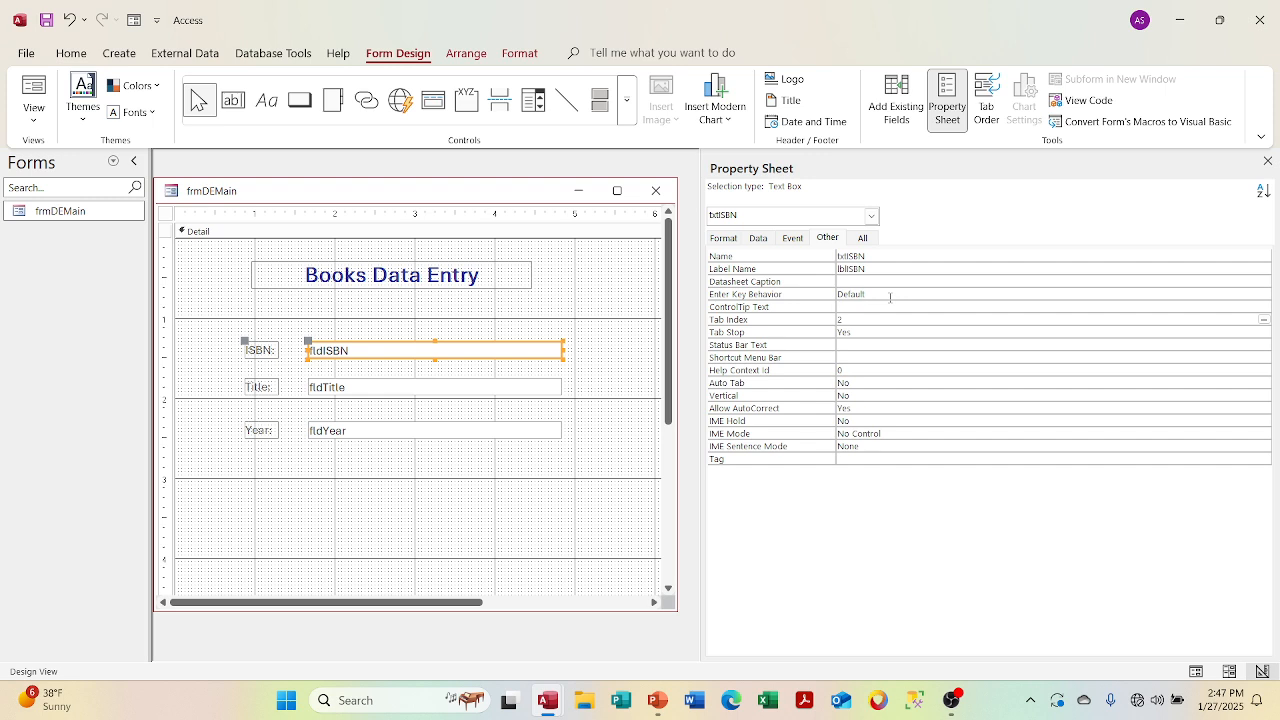
pyautogui.click(1267, 161)
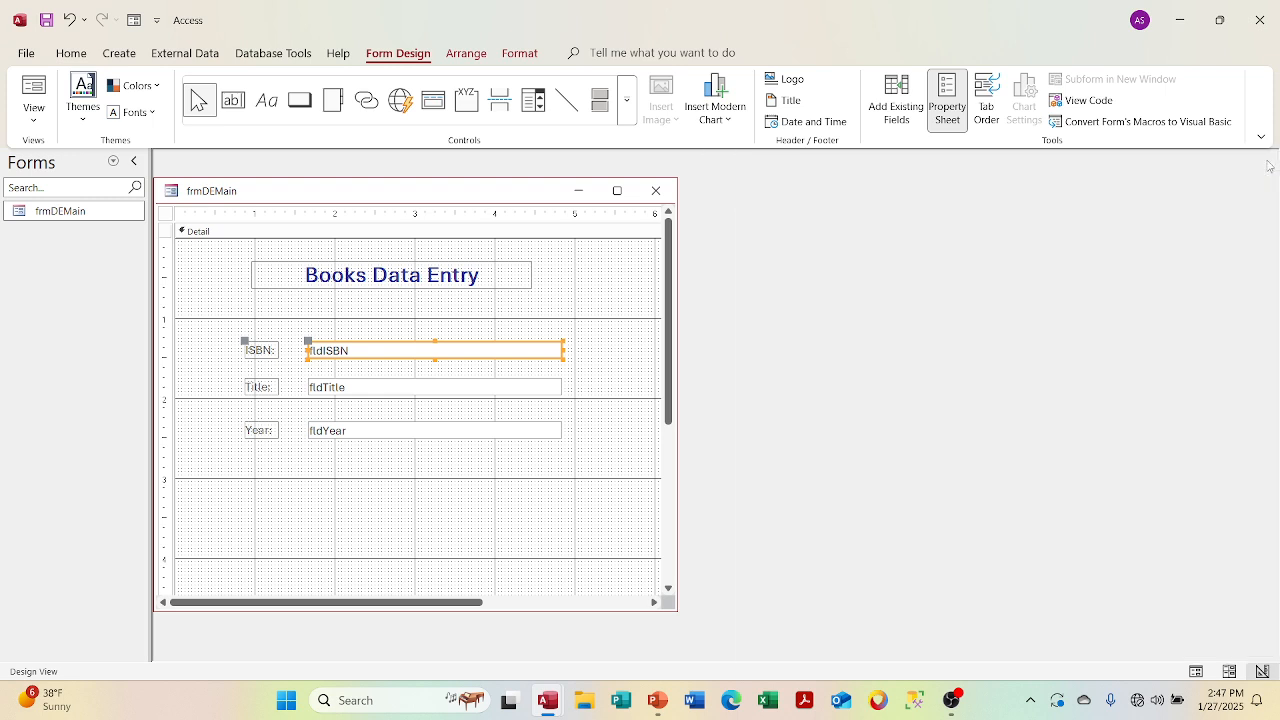
# Move txtISBN to the first place in the Detail section's tab order, above txtTitle, and apply the change
pyautogui.rightClick(166, 214)
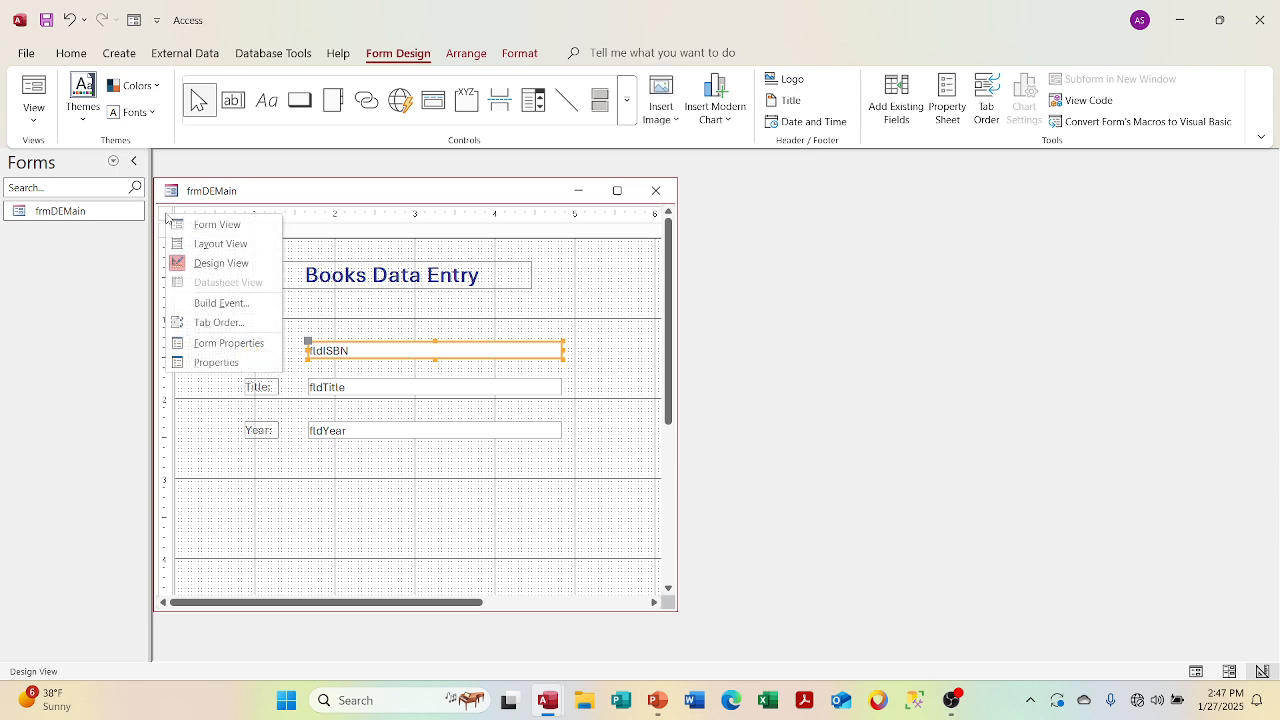
pyautogui.click(207, 323)
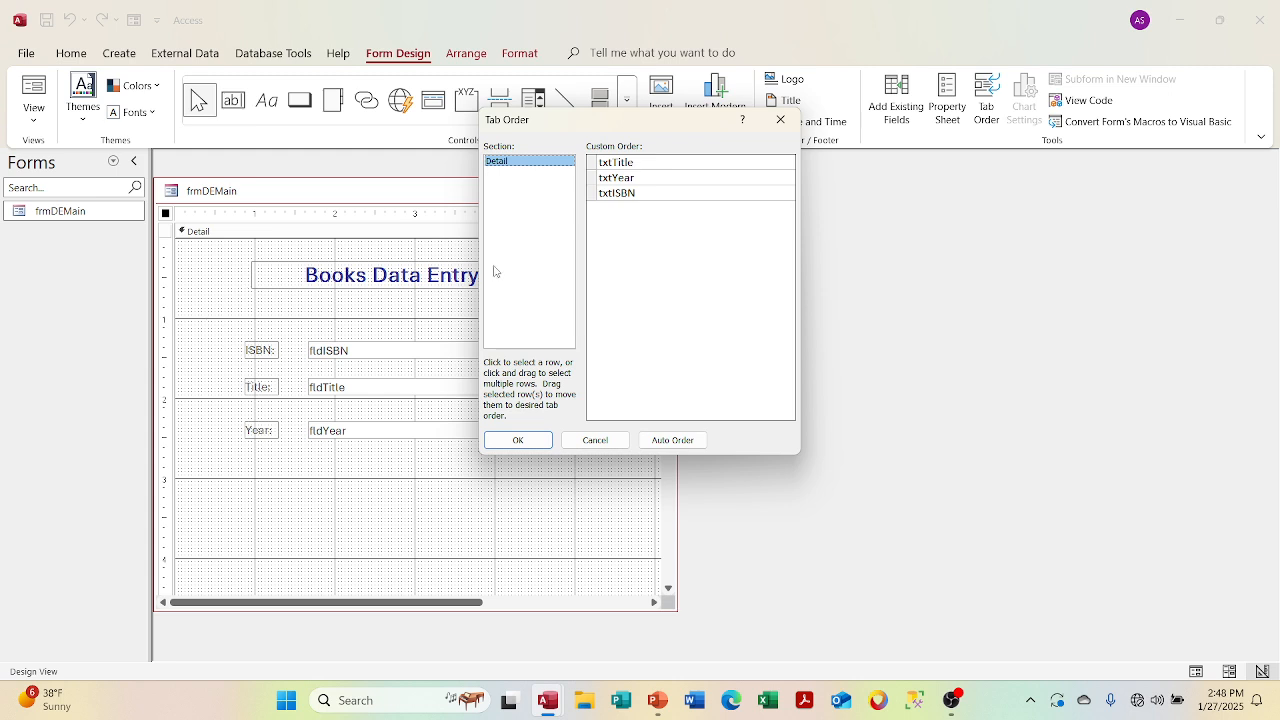
pyautogui.click(597, 194)
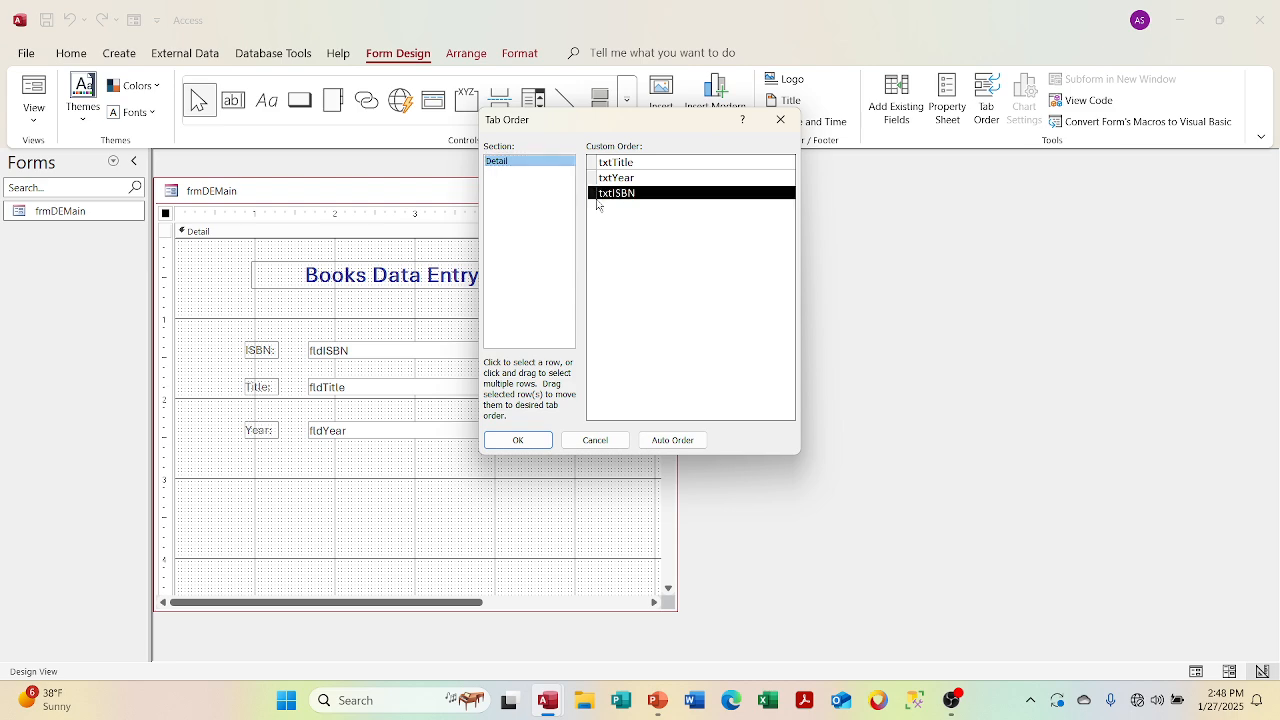
pyautogui.moveTo(598, 196); pyautogui.dragTo(600, 165)
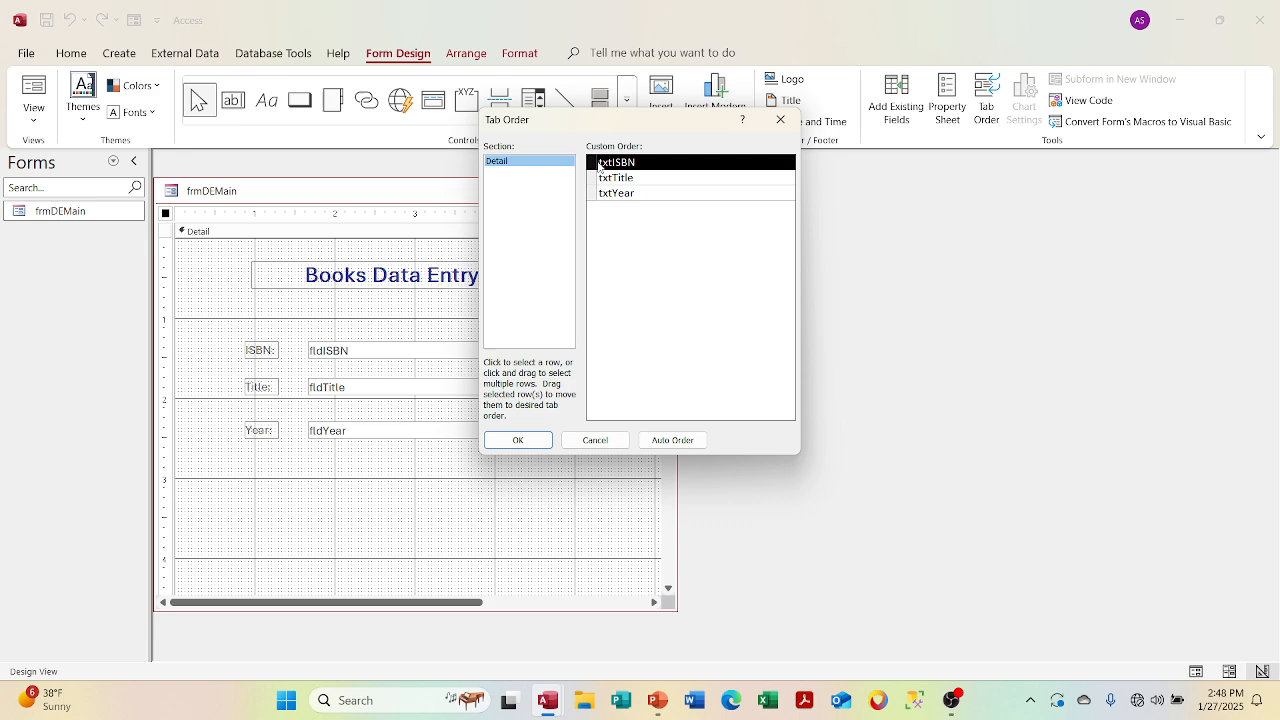
pyautogui.click(518, 440)
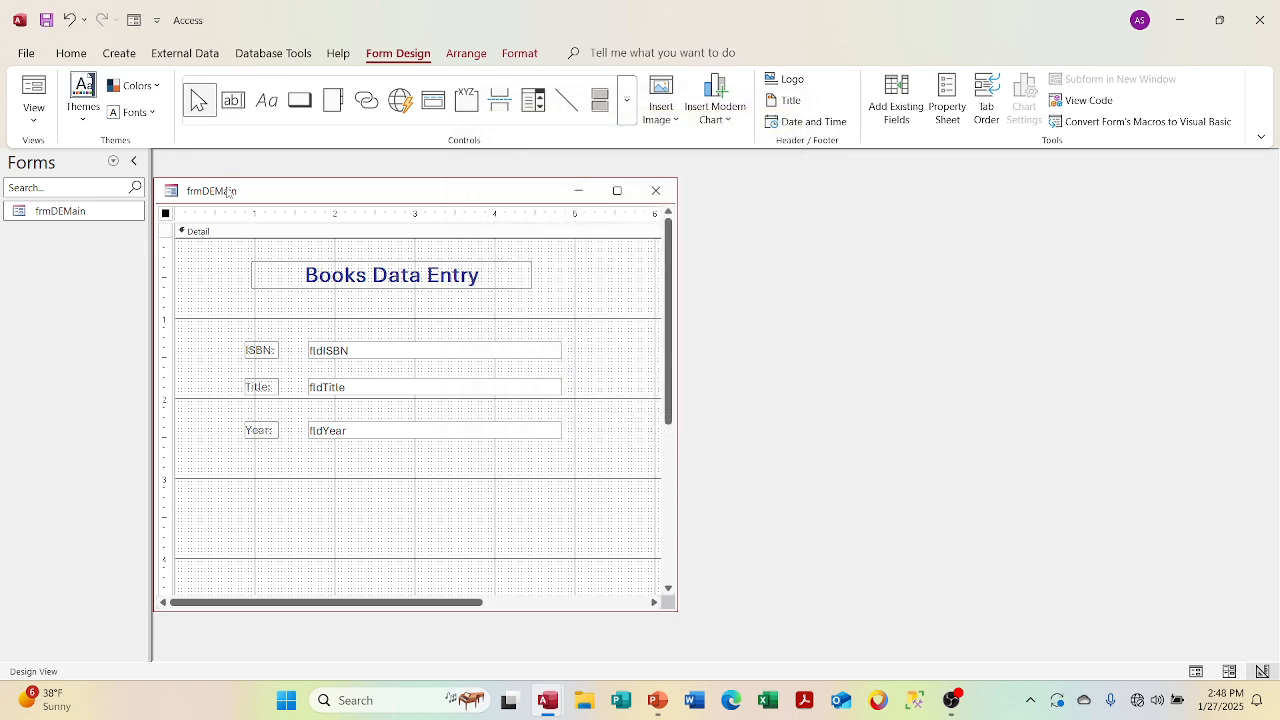
# Check the Detail section's tab order and the Tab Index of txtISBN, closing both without changes
pyautogui.rightClick(166, 218)
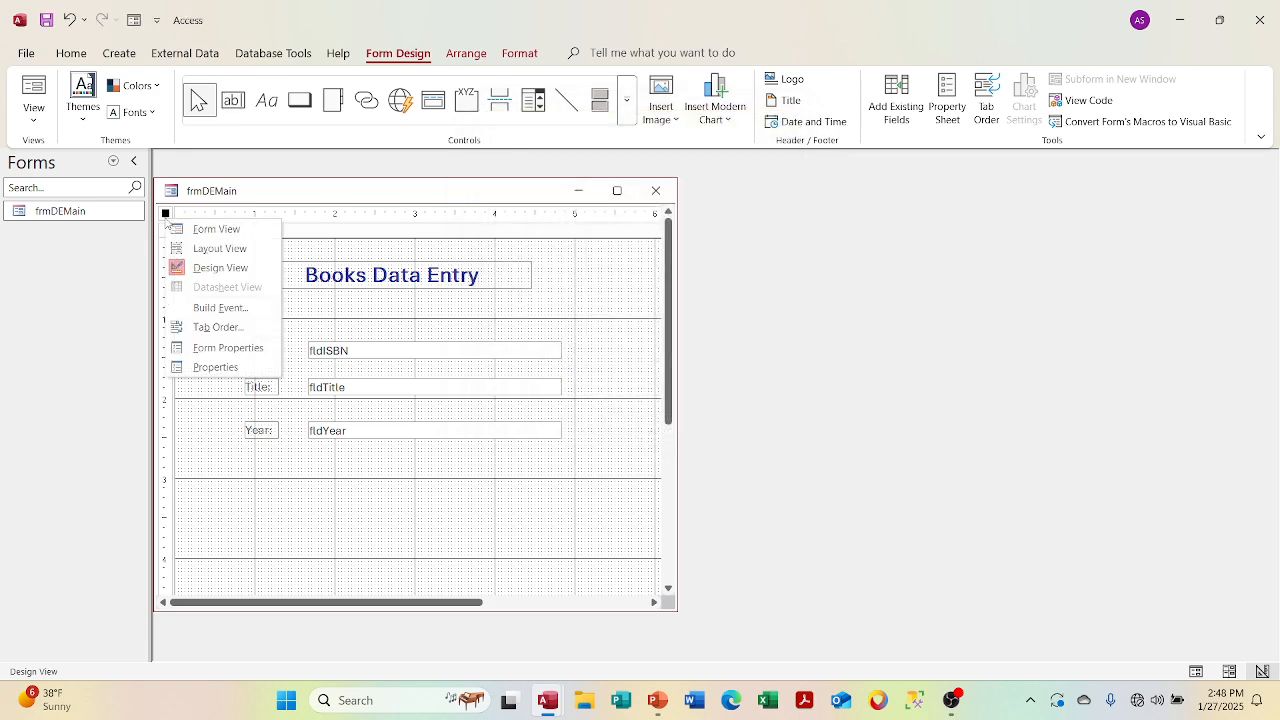
pyautogui.click(196, 328)
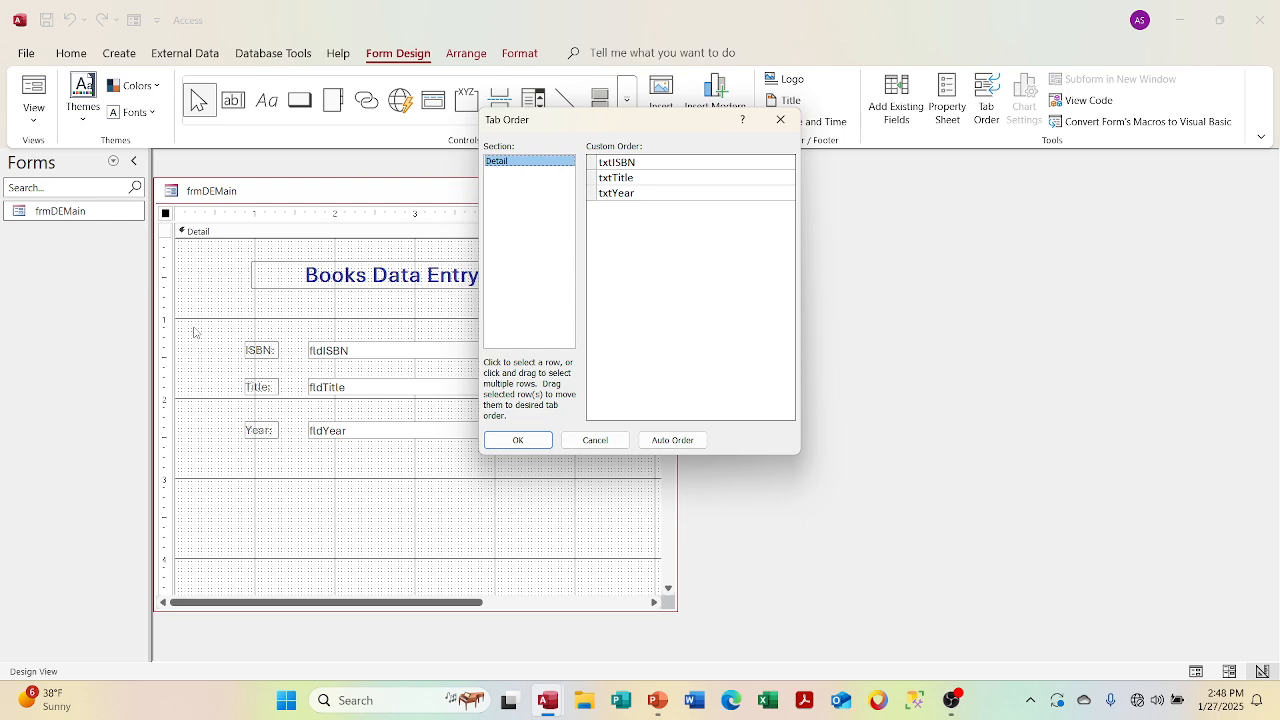
pyautogui.click(596, 440)
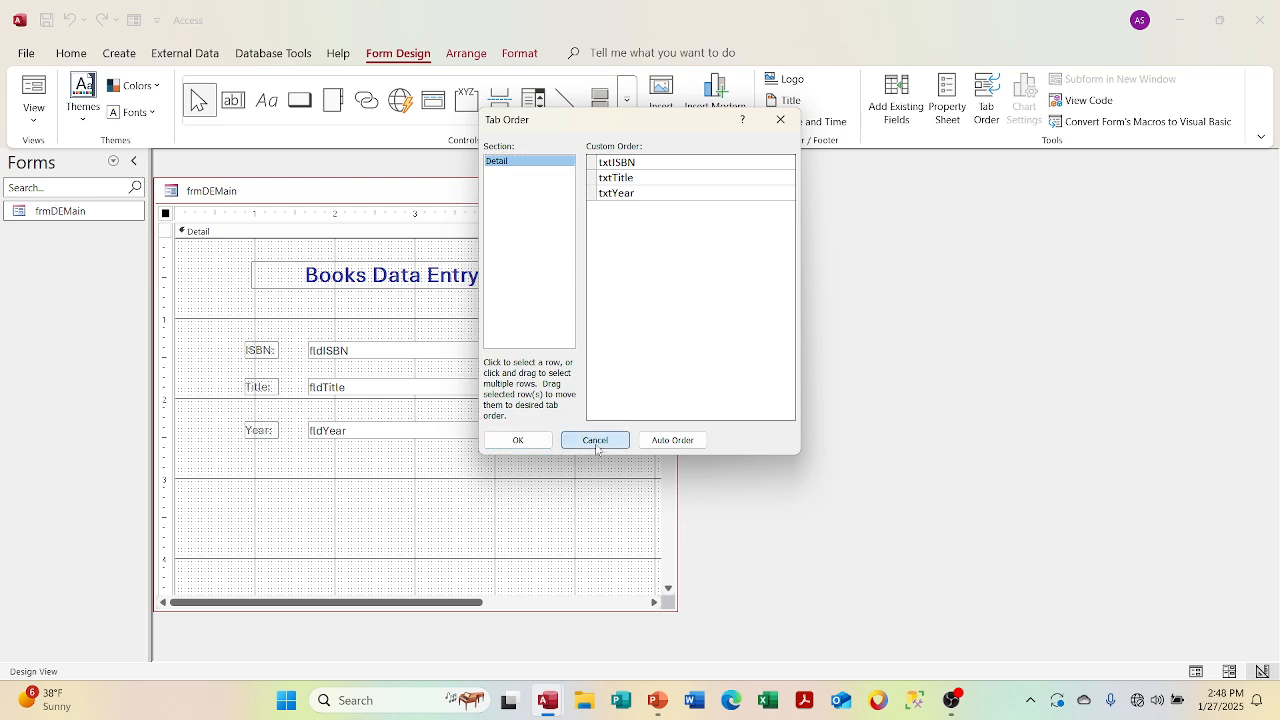
pyautogui.rightClick(409, 351)
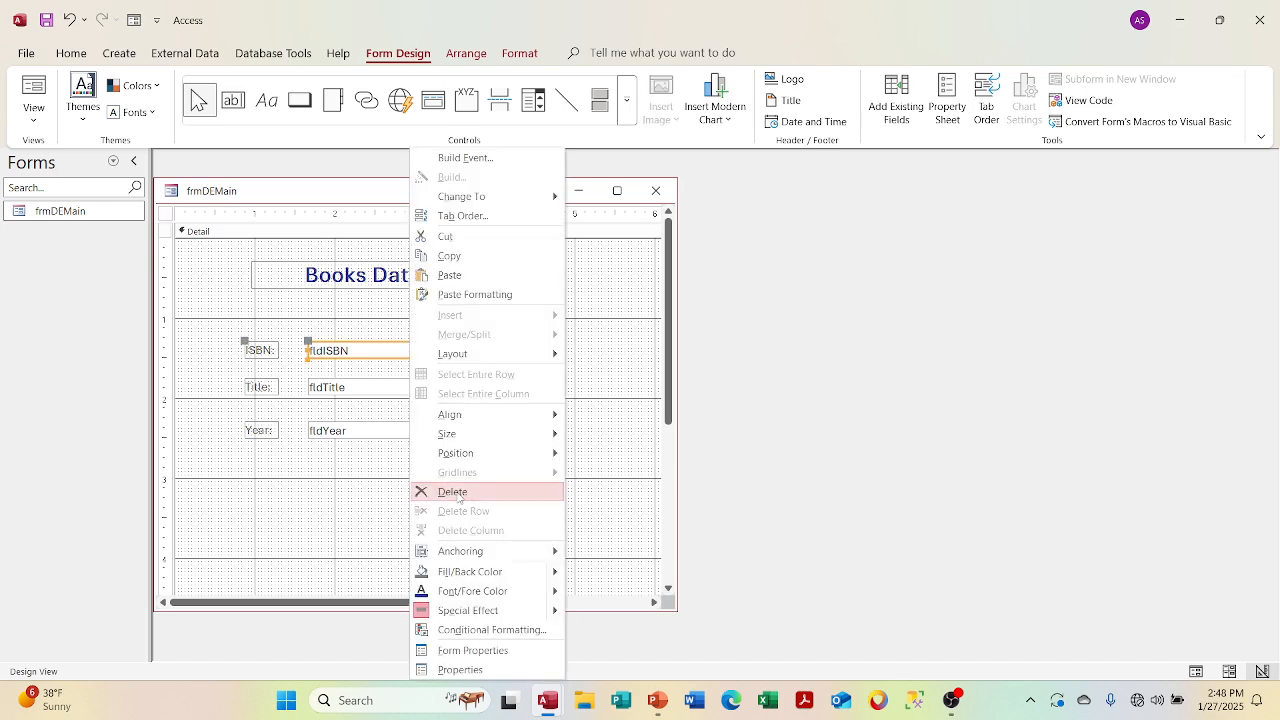
pyautogui.click(446, 669)
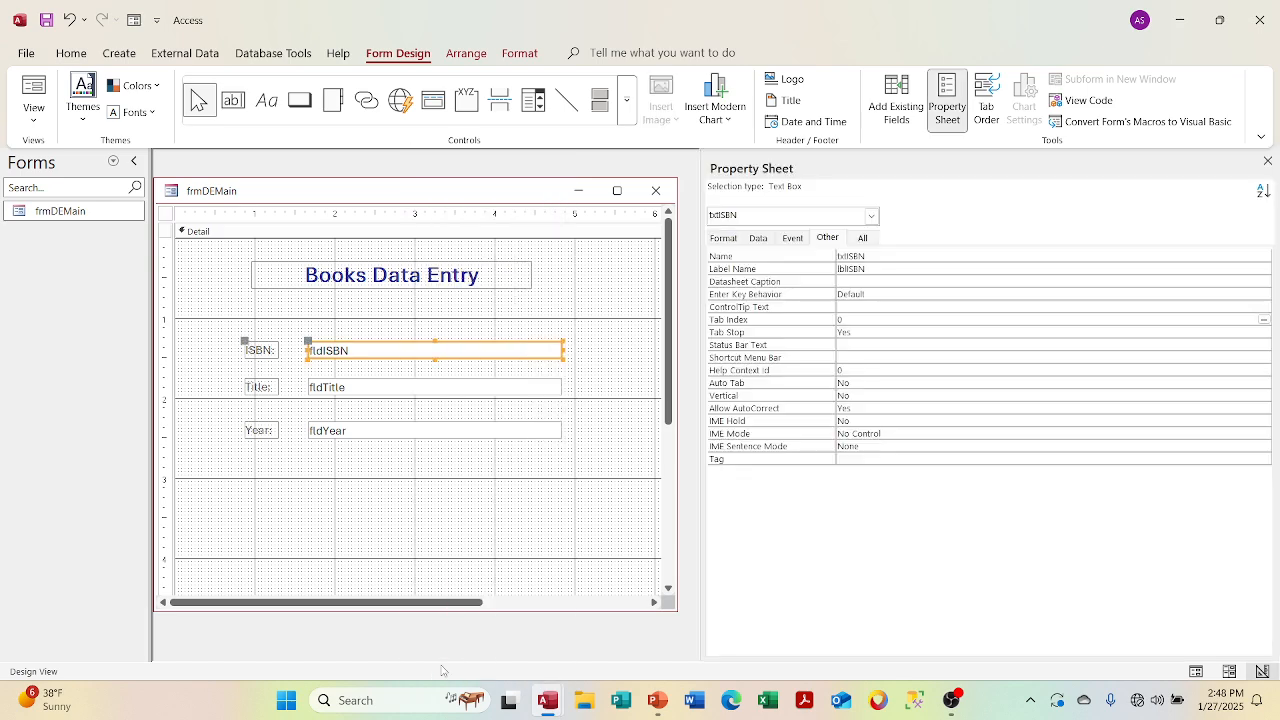
pyautogui.click(875, 323)
pyautogui.click(1267, 160)
# Test the tab order through ISBN, Title and Year in Form View, in both directions, and return to Design View
pyautogui.click(34, 112)
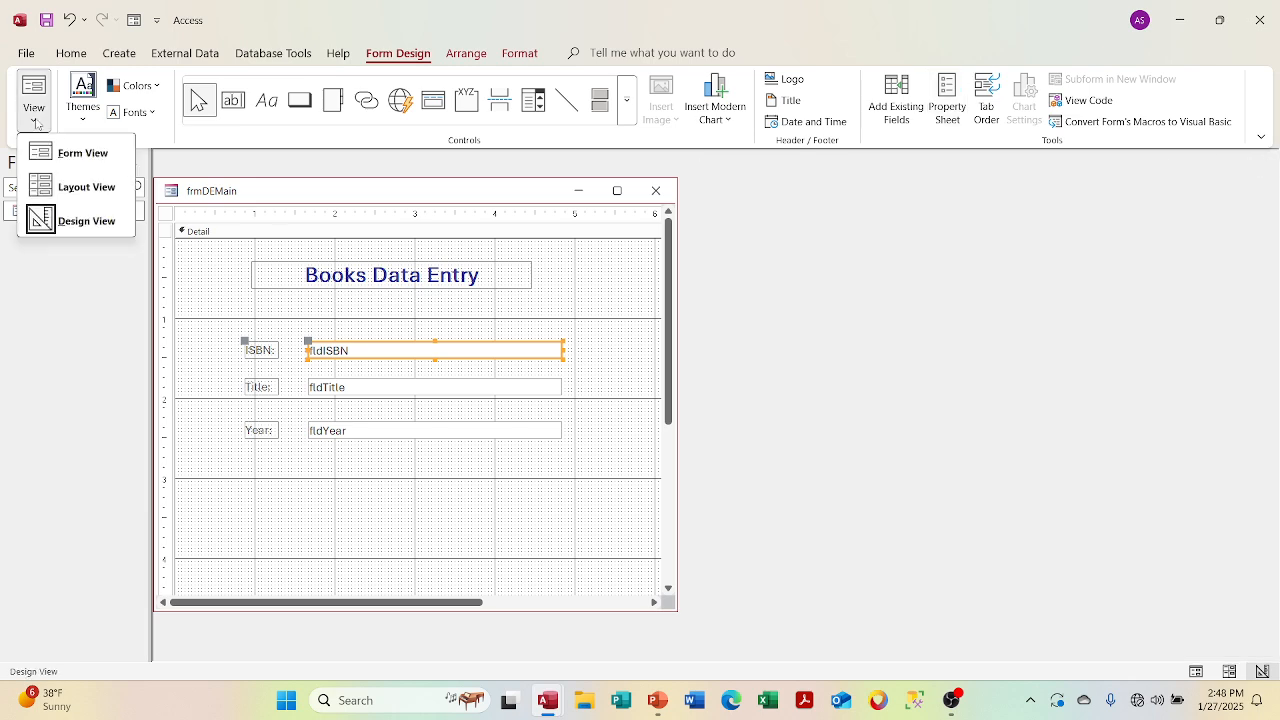
pyautogui.click(82, 154)
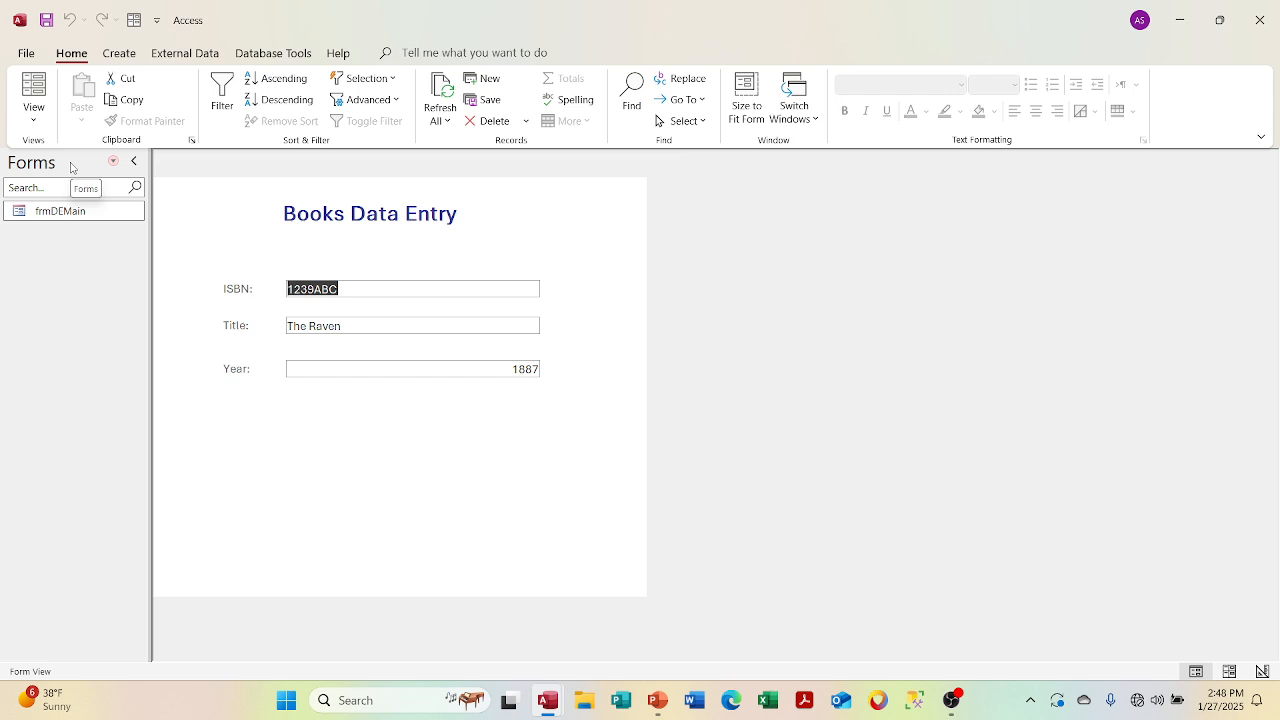
pyautogui.press('Tab')
pyautogui.press('Tab')
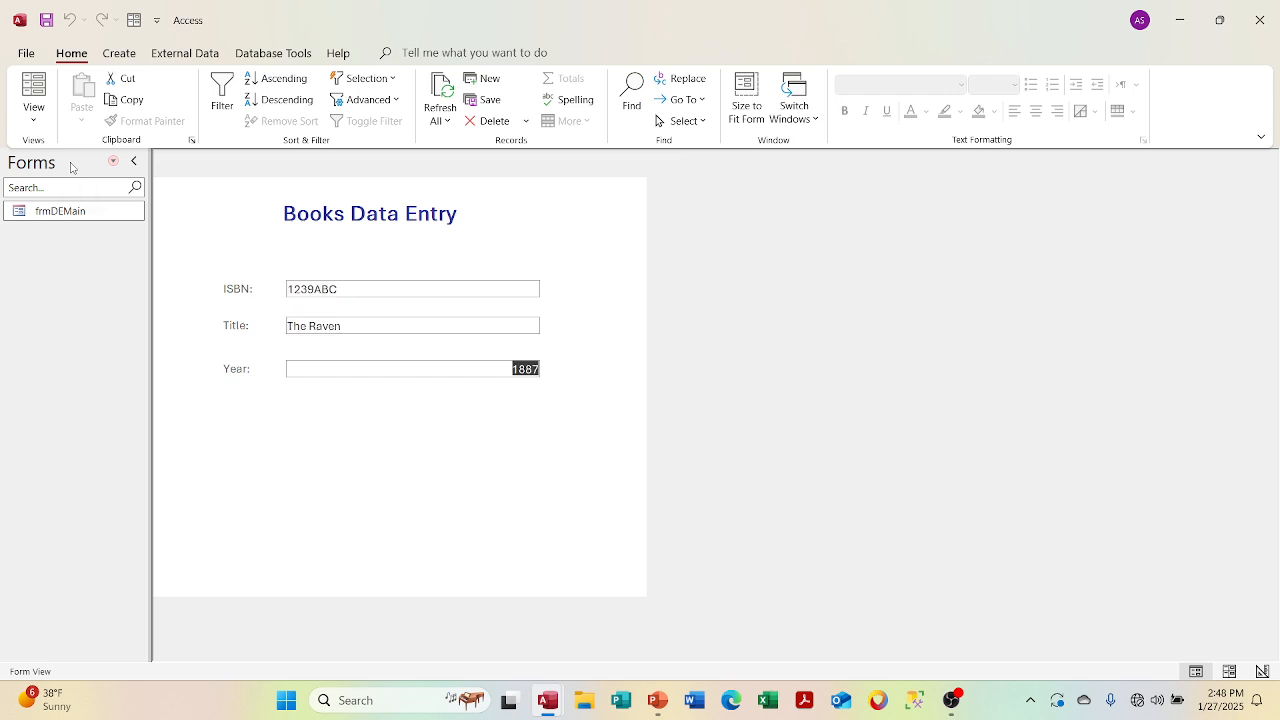
pyautogui.press('Tab')
pyautogui.press('Tab')
pyautogui.press('pageup')
pyautogui.press('Tab')
pyautogui.press('Tab')
pyautogui.press('Tab')
pyautogui.press('Tab')
pyautogui.press('Tab')
pyautogui.press('Tab')
pyautogui.press('Tab')
pyautogui.press('Tab')
pyautogui.press('Tab')
pyautogui.press('Tab')
pyautogui.press('Tab')
pyautogui.press('Tab')
pyautogui.press('Tab')
pyautogui.press('Tab')
pyautogui.press('Tab')
pyautogui.hotkey('shift', 'Tab')
pyautogui.hotkey('shift', 'Tab')
pyautogui.hotkey('shift', 'Tab')
pyautogui.hotkey('shift', 'Tab')
pyautogui.hotkey('shift', 'Tab')
pyautogui.hotkey('shift', 'Tab')
pyautogui.hotkey('shift', 'Tab')
pyautogui.hotkey('shift', 'Tab')
pyautogui.hotkey('shift', 'Tab')
pyautogui.hotkey('shift', 'Tab')
pyautogui.hotkey('shift', 'Tab')
pyautogui.hotkey('shift', 'Tab')
pyautogui.hotkey('shift', 'Tab')
pyautogui.hotkey('shift', 'Tab')
pyautogui.hotkey('shift', 'Tab')
pyautogui.hotkey('shift', 'Tab')
pyautogui.hotkey('shift', 'Tab')
pyautogui.hotkey('shift', 'Tab')
pyautogui.hotkey('shift', 'Tab')
pyautogui.press('Tab')
pyautogui.press('Tab')
pyautogui.press('Tab')
pyautogui.press('Tab')
pyautogui.press('Tab')
pyautogui.press('Tab')
pyautogui.press('Tab')
pyautogui.press('Tab')
pyautogui.press('Tab')
pyautogui.press('Tab')
pyautogui.press('Tab')
pyautogui.press('Tab')
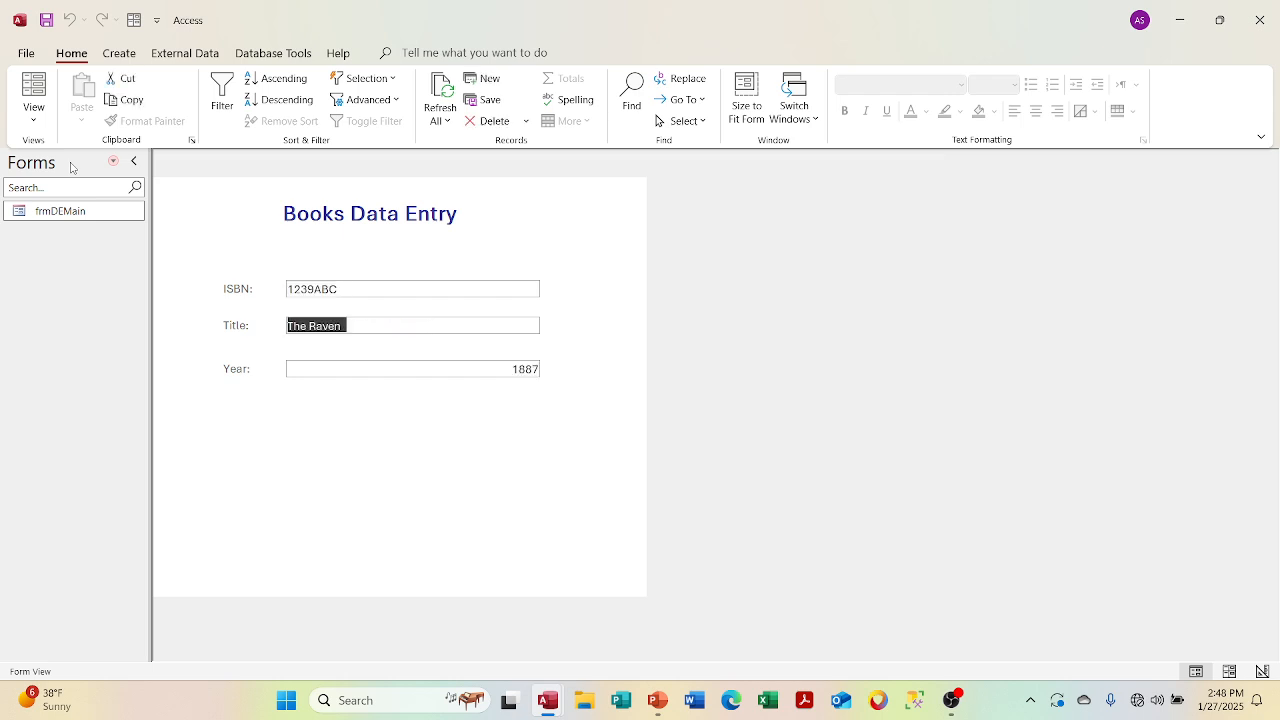
pyautogui.hotkey('shift', 'Tab')
pyautogui.hotkey('shift', 'Tab')
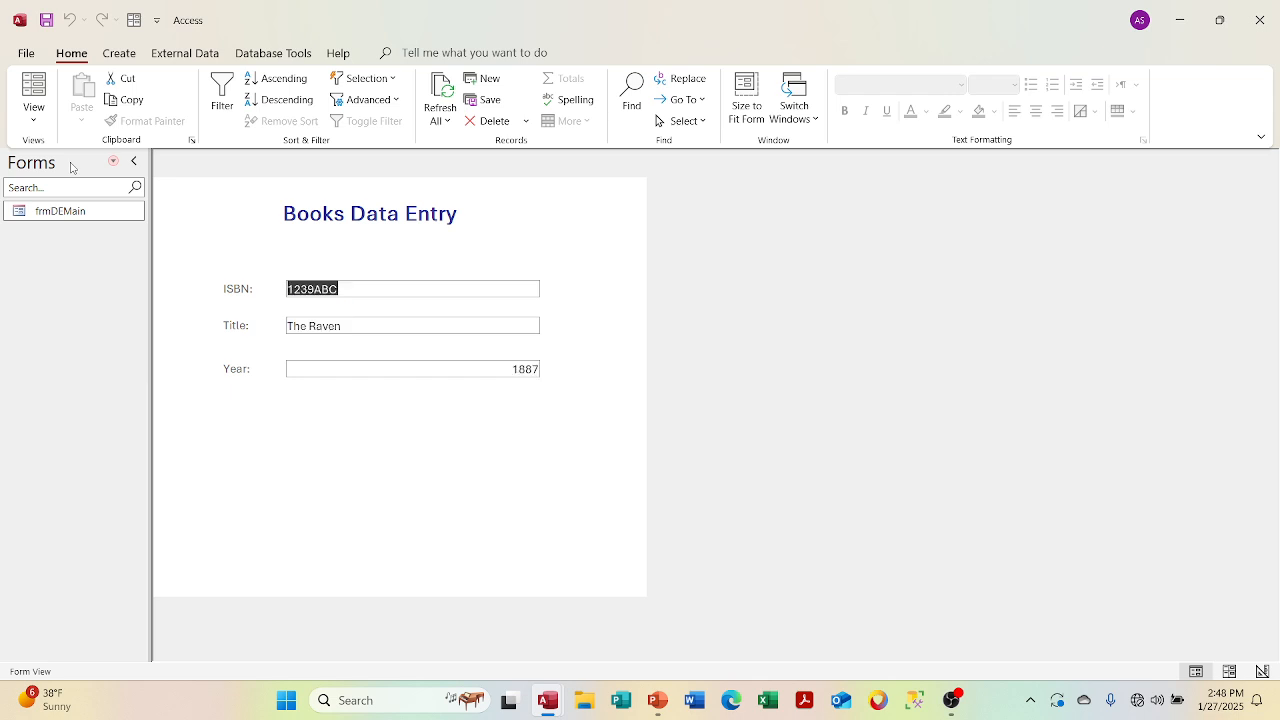
pyautogui.click(34, 118)
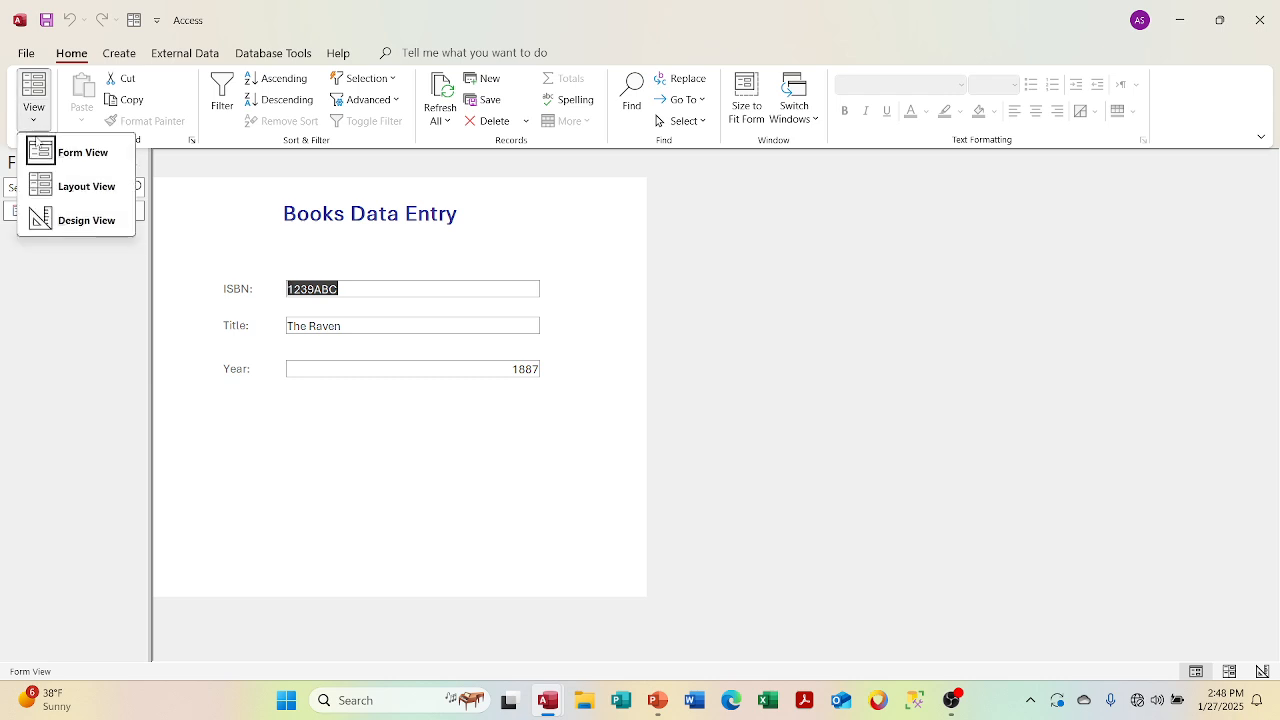
pyautogui.click(80, 220)
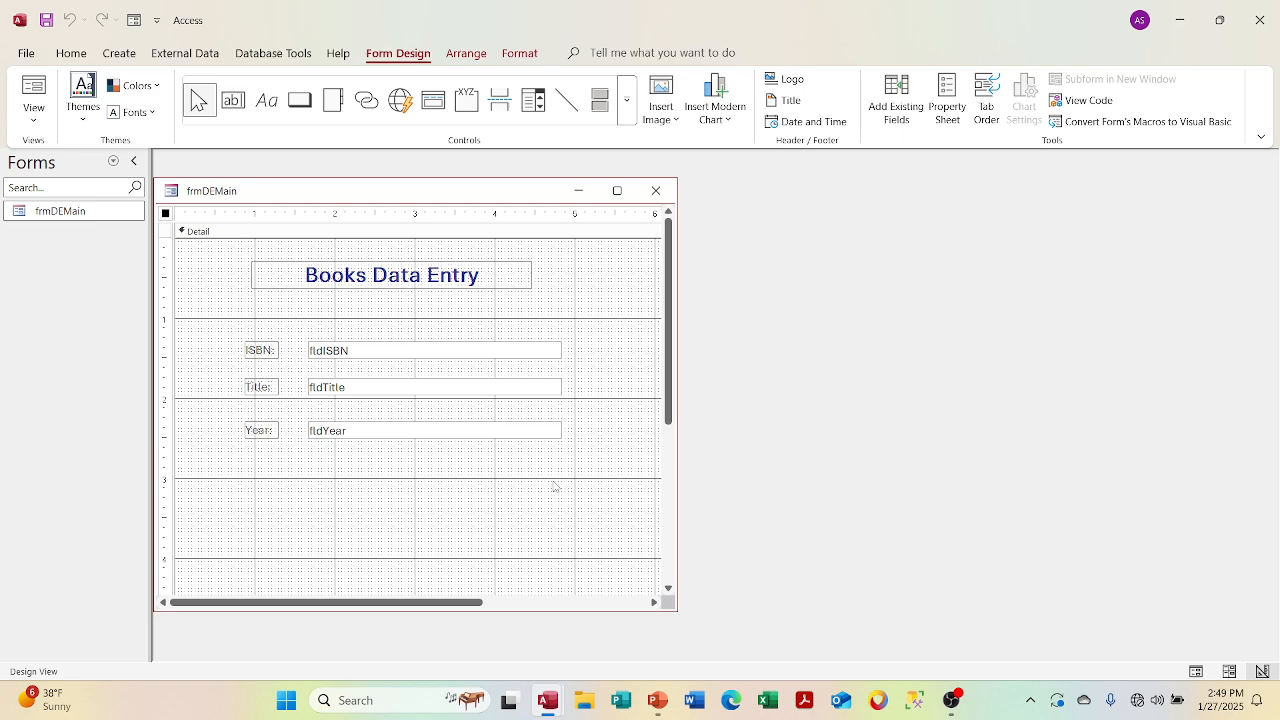
pyautogui.rightClick(540, 434)
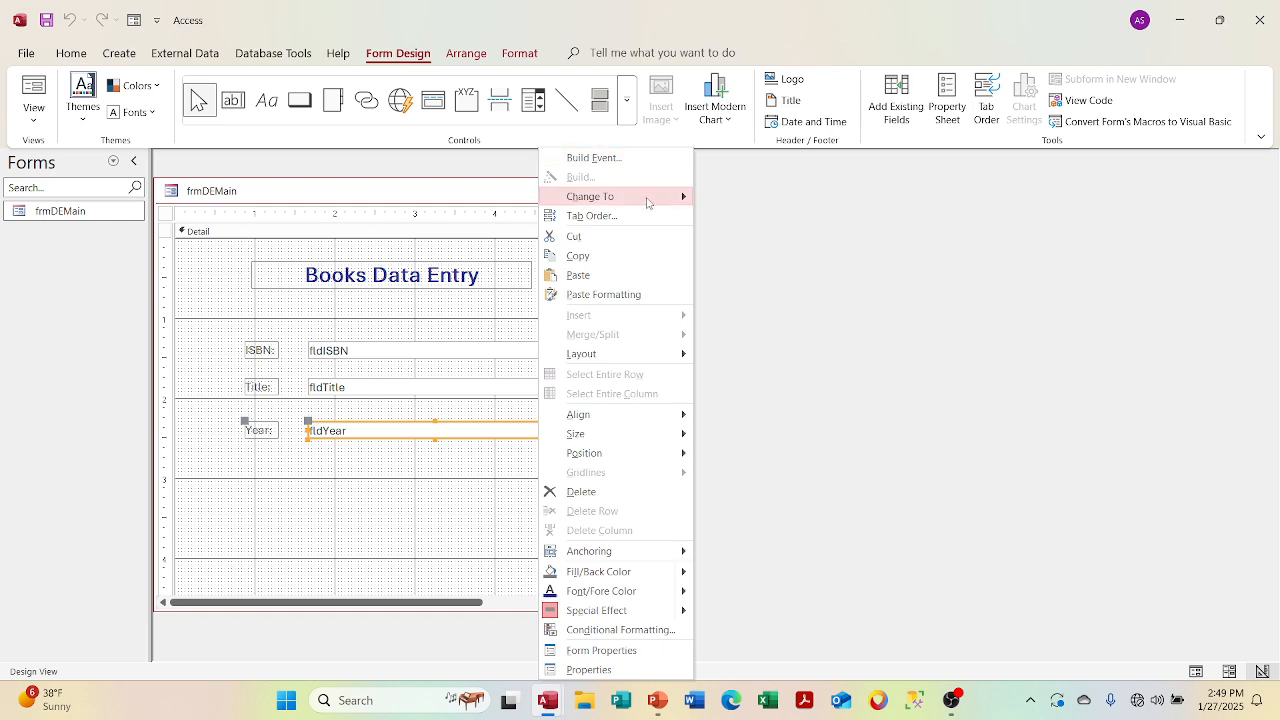
pyautogui.moveTo(647, 203)
pyautogui.click(930, 175)
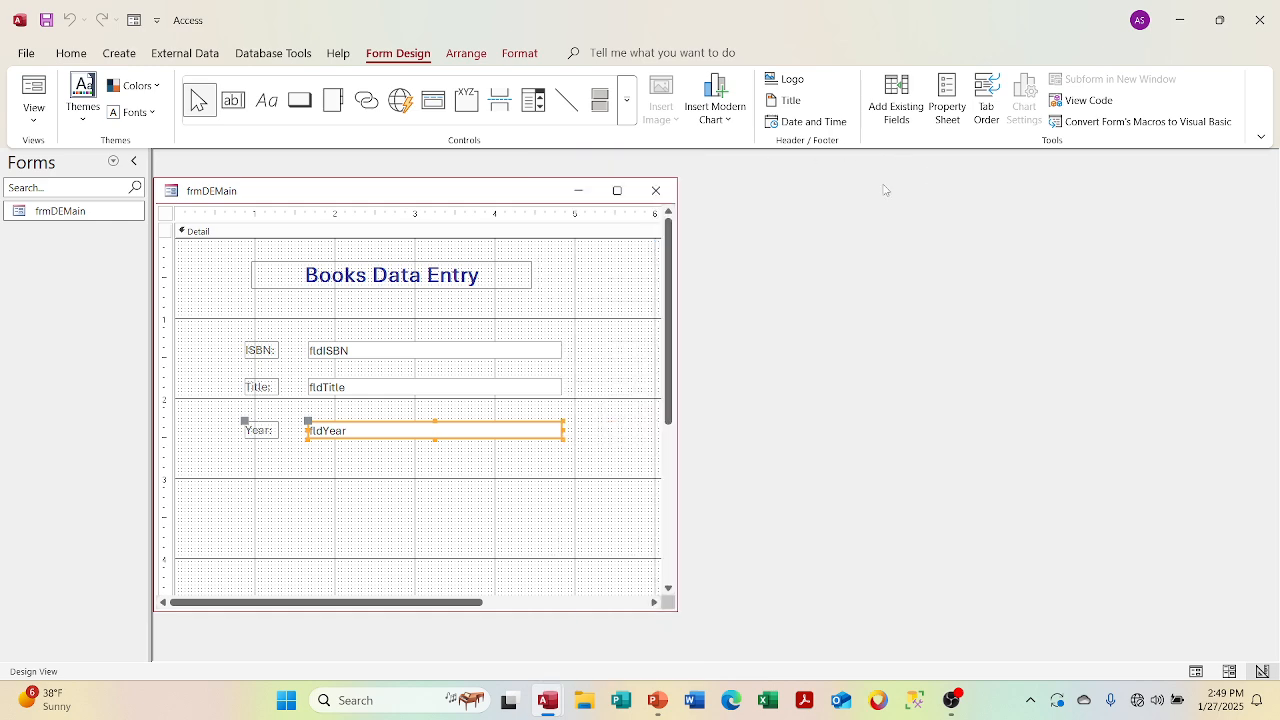
pyautogui.click(516, 505)
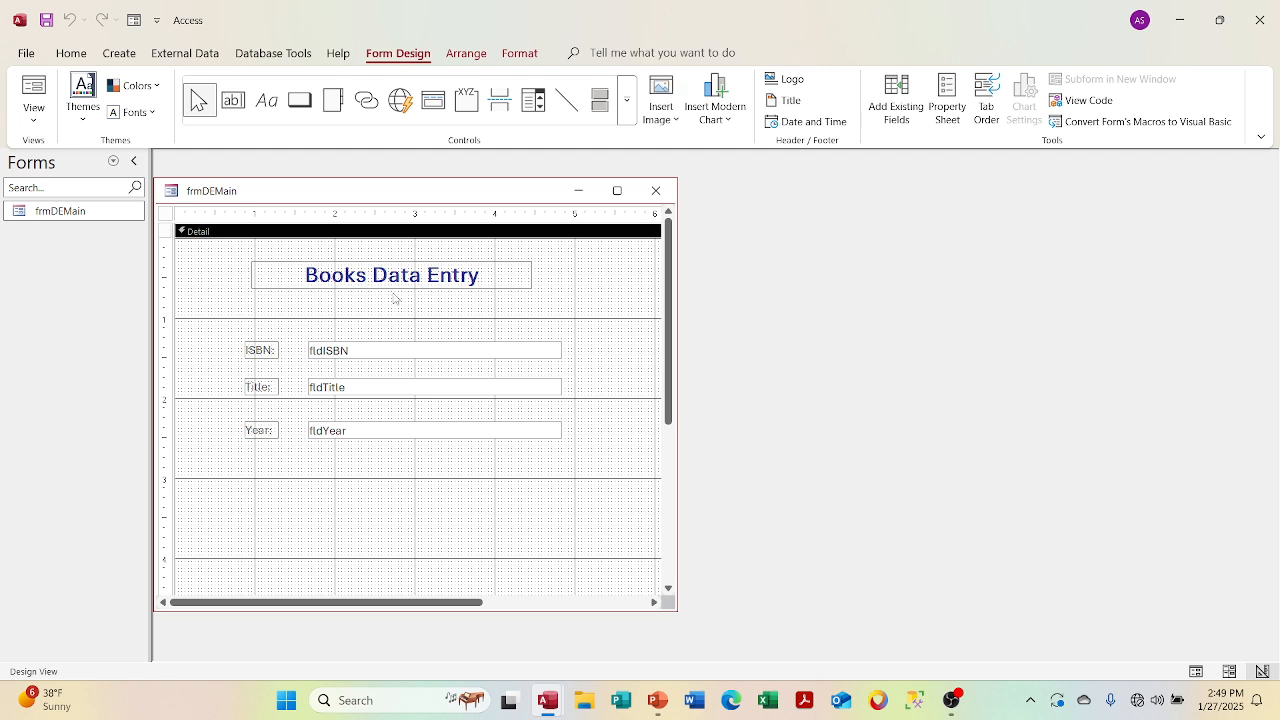
# Draw a combo box about 3.2 inches wide below the fldYear text box, taking its values from the table tblPub
pyautogui.click(535, 107)
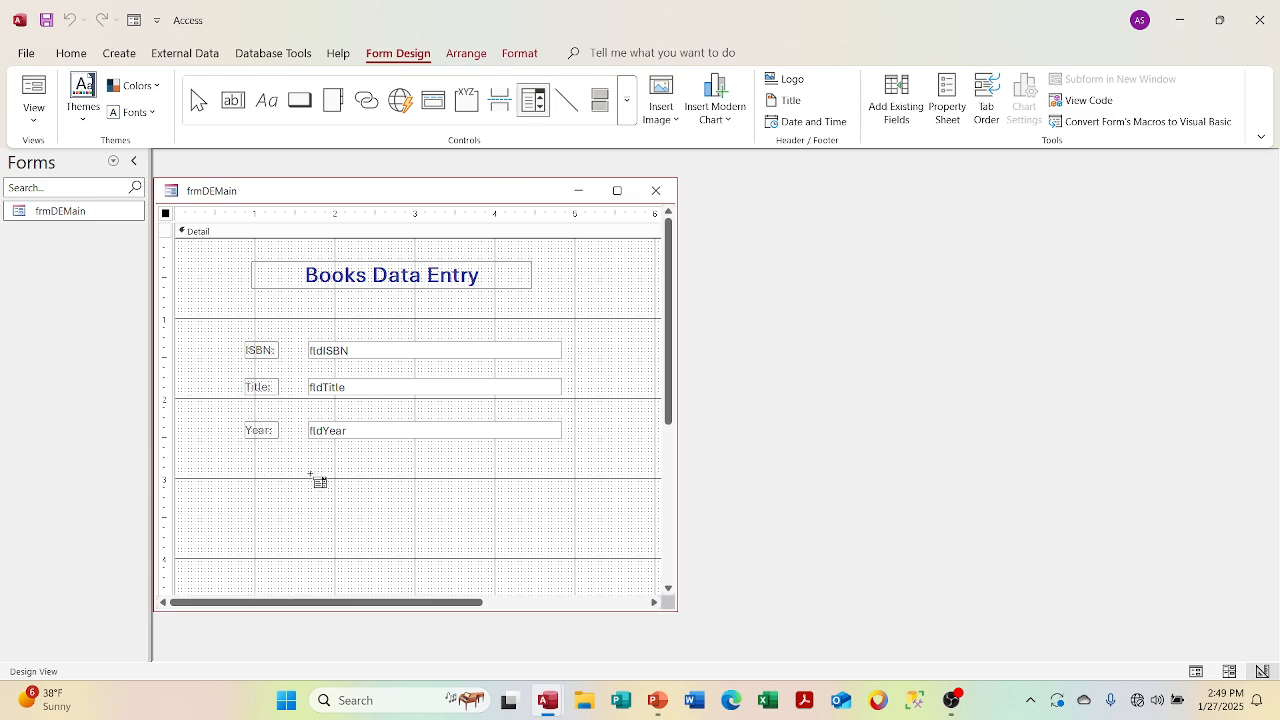
pyautogui.moveTo(311, 477); pyautogui.dragTo(564, 491)
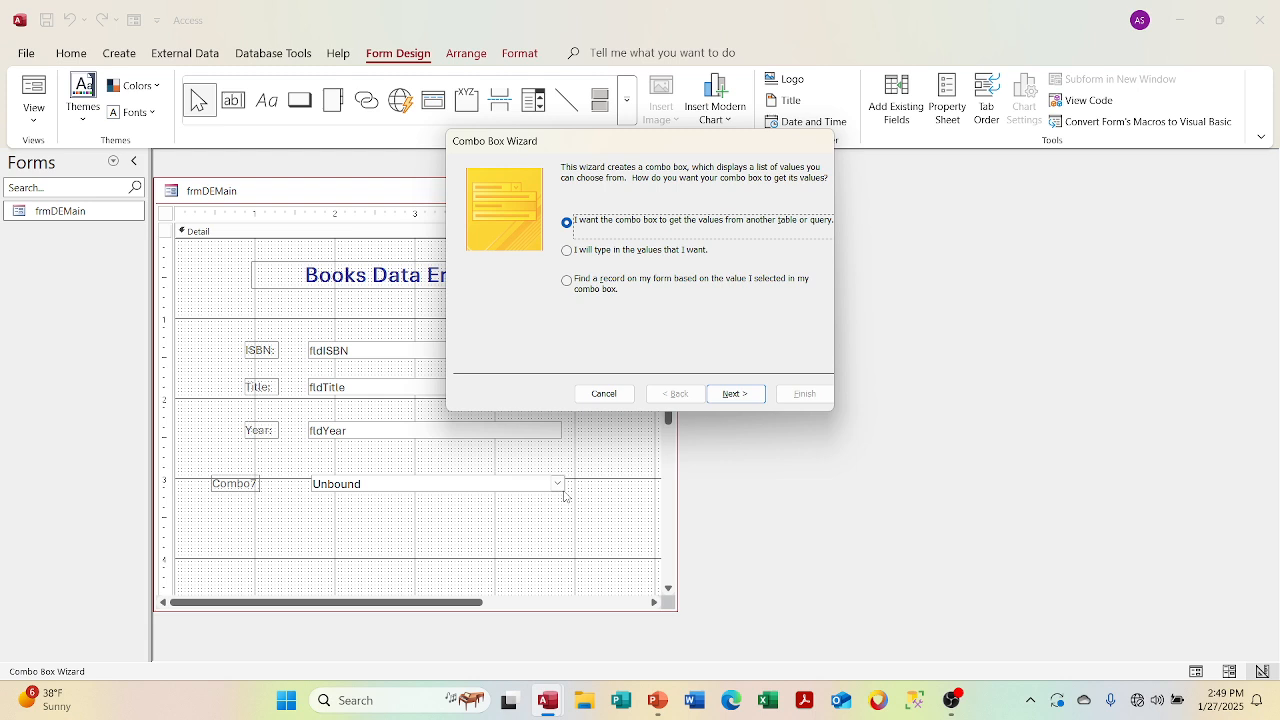
pyautogui.click(734, 394)
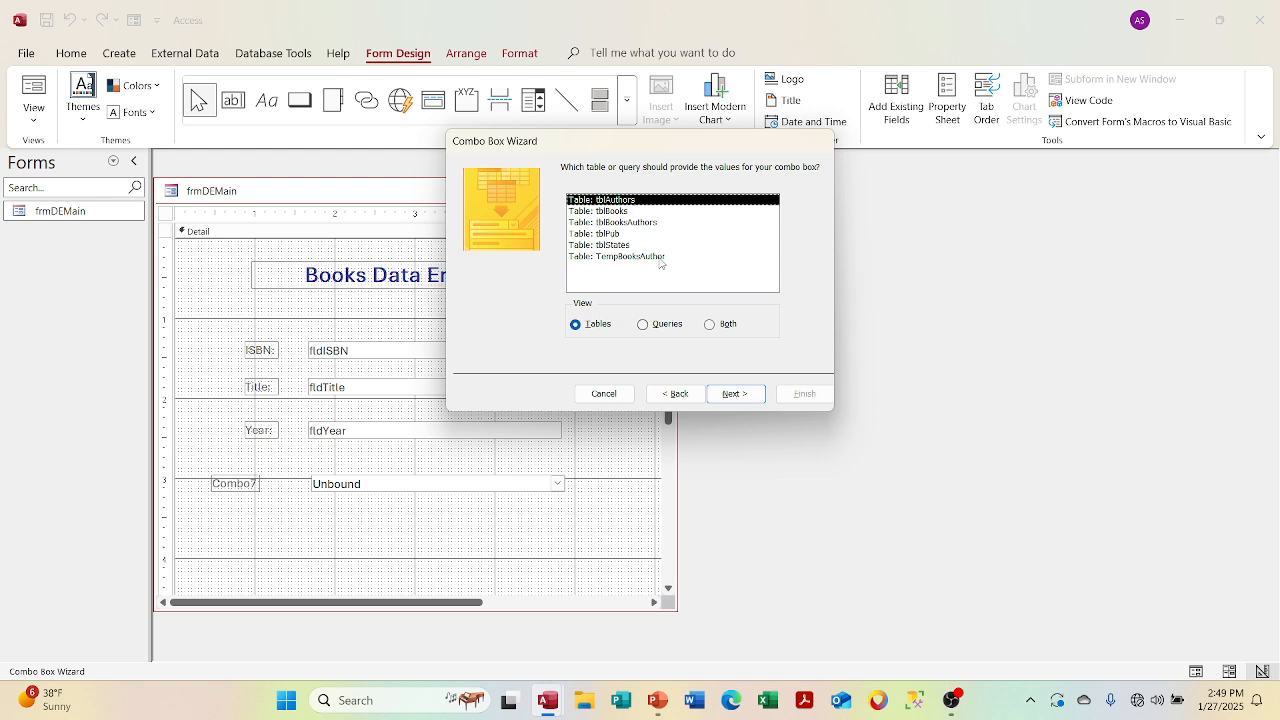
pyautogui.doubleClick(606, 236)
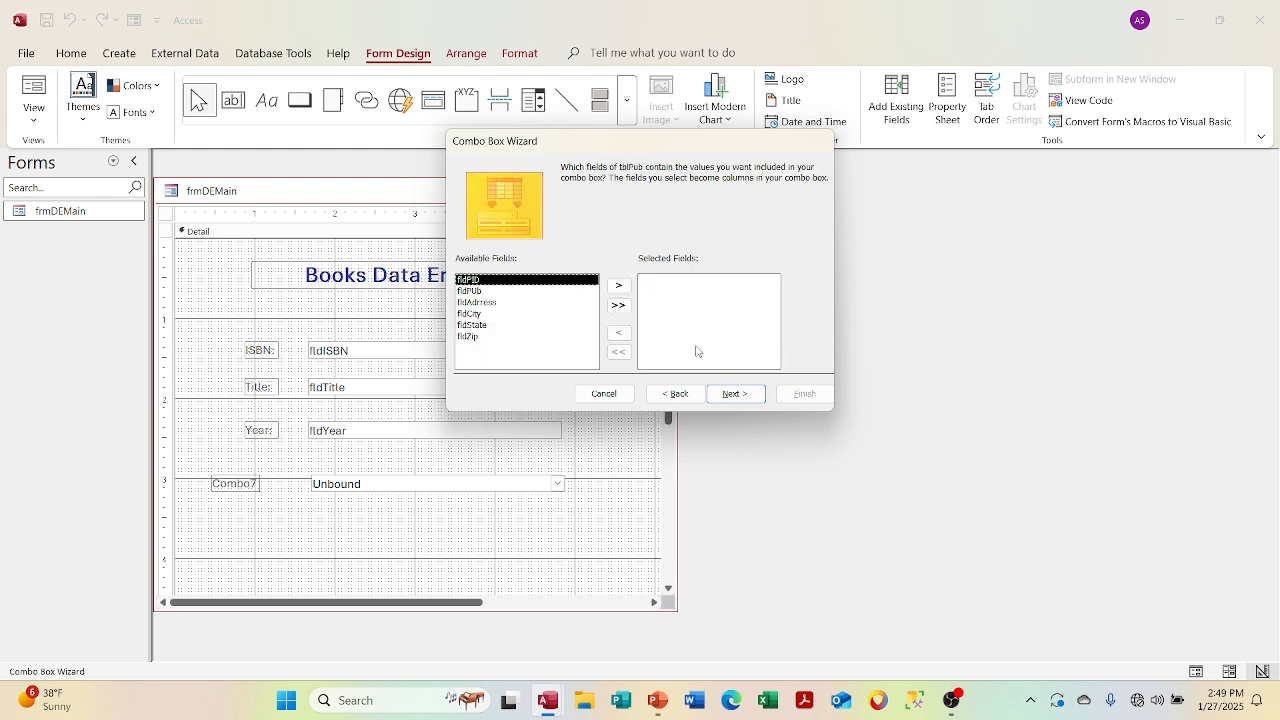
pyautogui.click(618, 288)
pyautogui.click(618, 288)
pyautogui.click(618, 288)
pyautogui.click(618, 288)
pyautogui.click(618, 288)
pyautogui.click(618, 288)
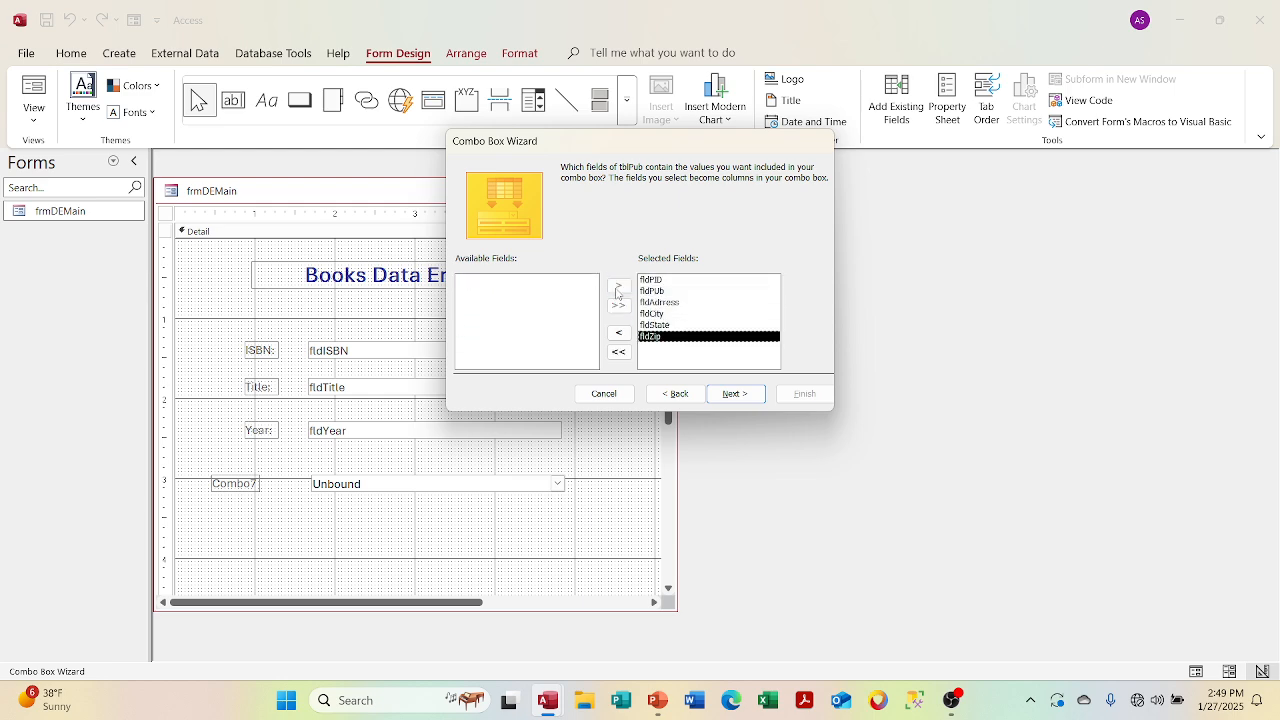
pyautogui.click(735, 395)
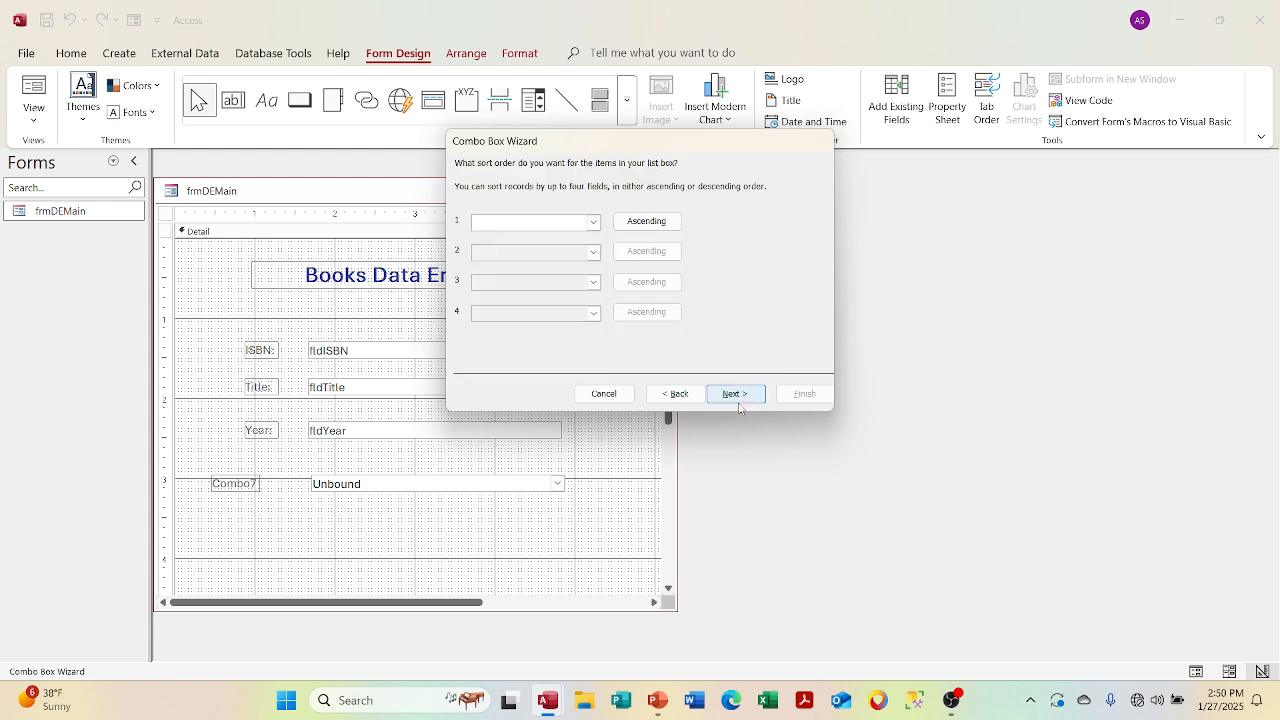
pyautogui.click(684, 393)
pyautogui.click(684, 393)
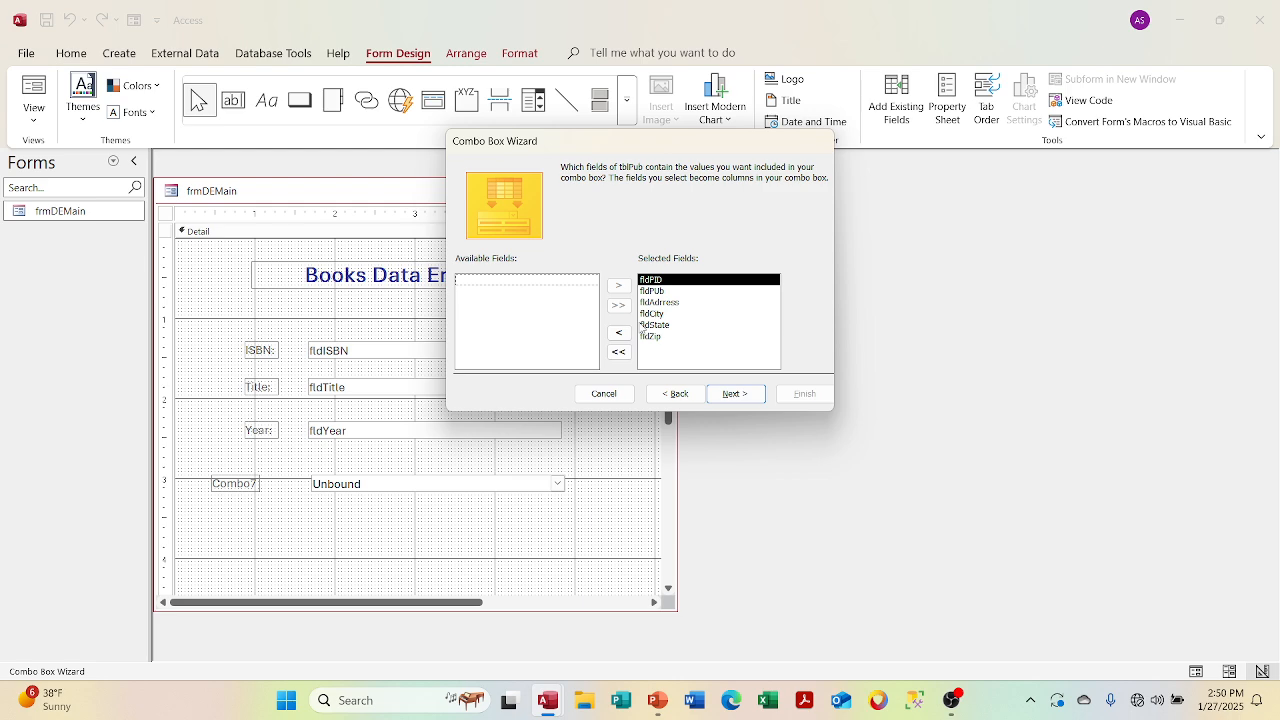
pyautogui.click(619, 336)
pyautogui.click(619, 352)
# Include only fldPID and fldPUb from tblPub as the combo box's fields
pyautogui.click(619, 286)
pyautogui.click(619, 286)
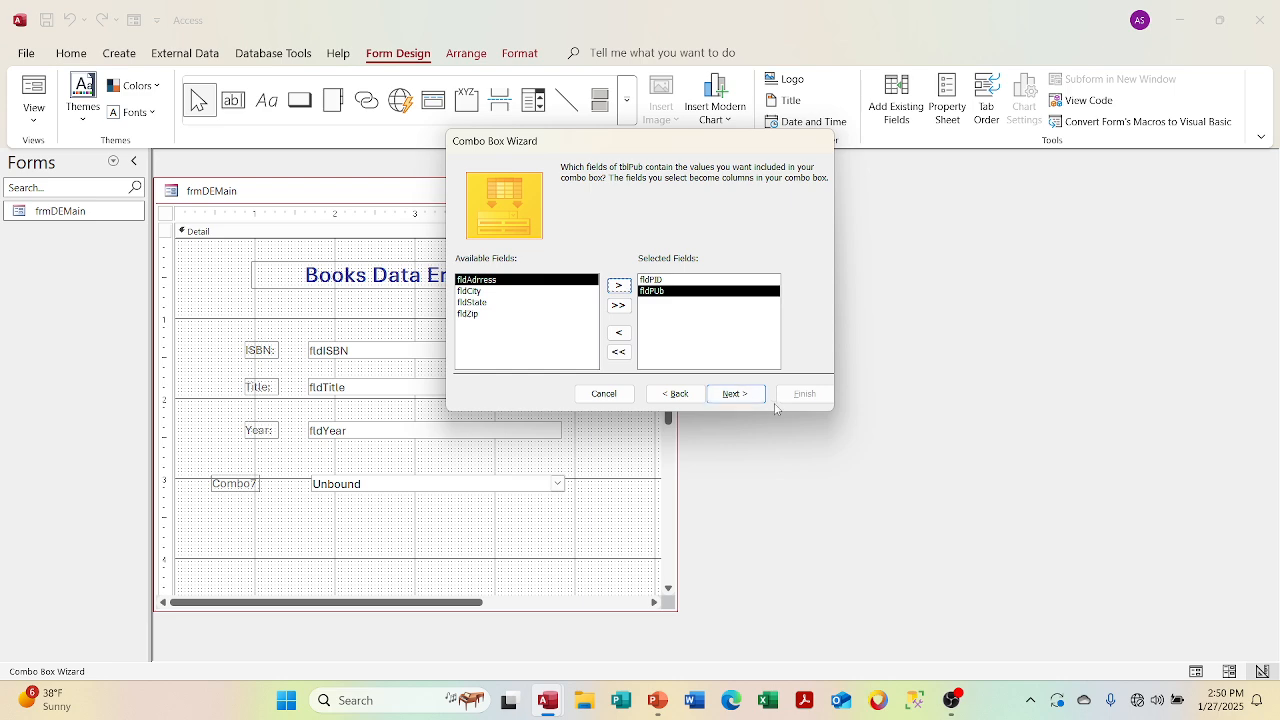
pyautogui.click(752, 398)
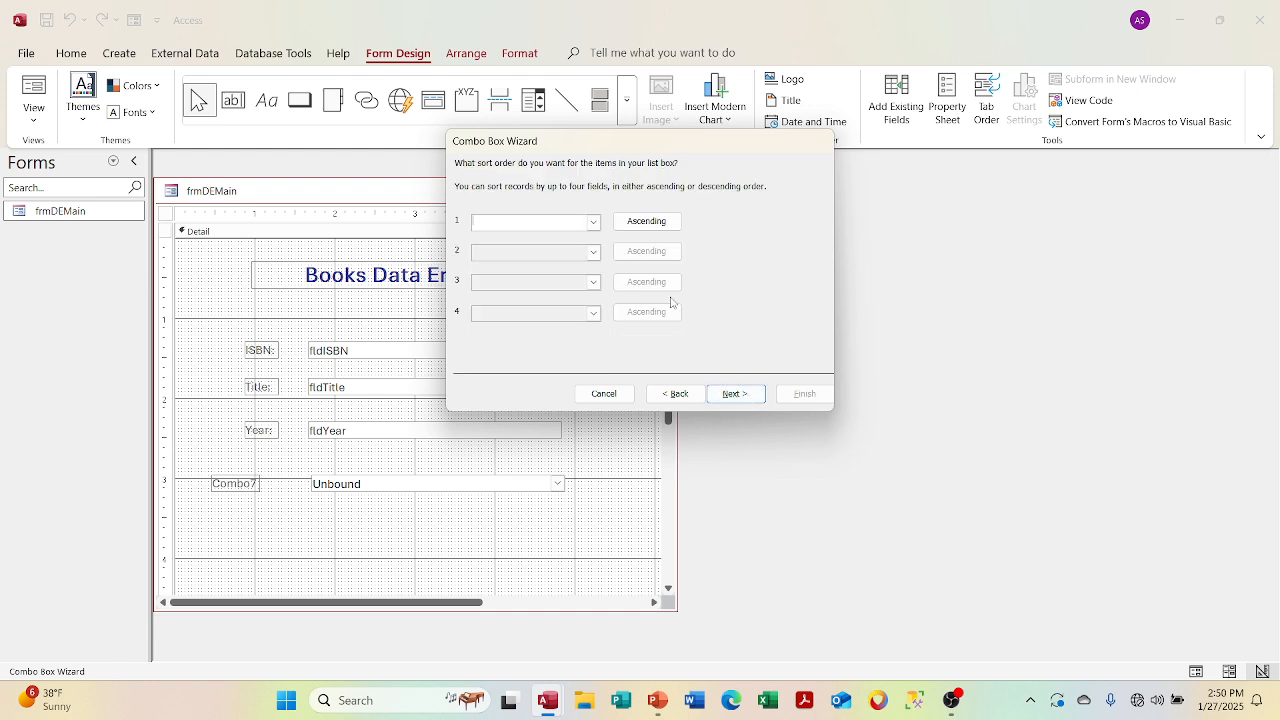
# Sort the combo box items by fldPUb ascending and finish the wizard with the key column hidden
pyautogui.click(594, 221)
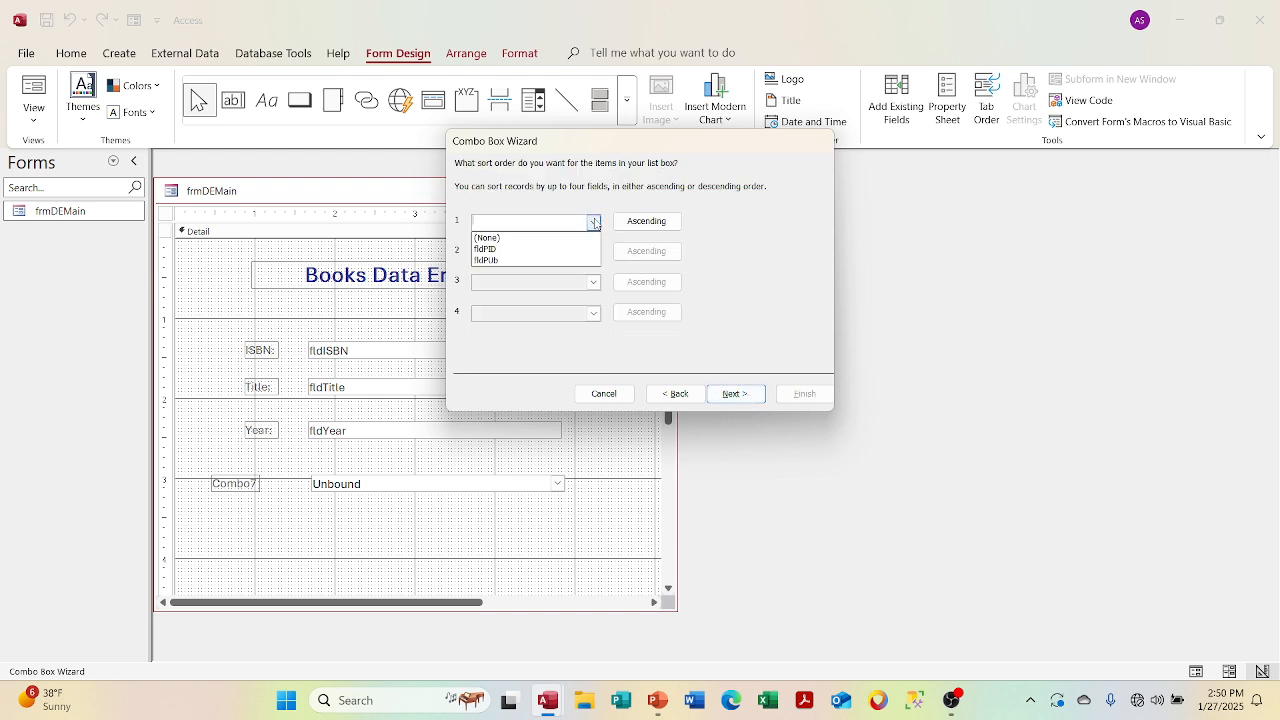
pyautogui.click(585, 261)
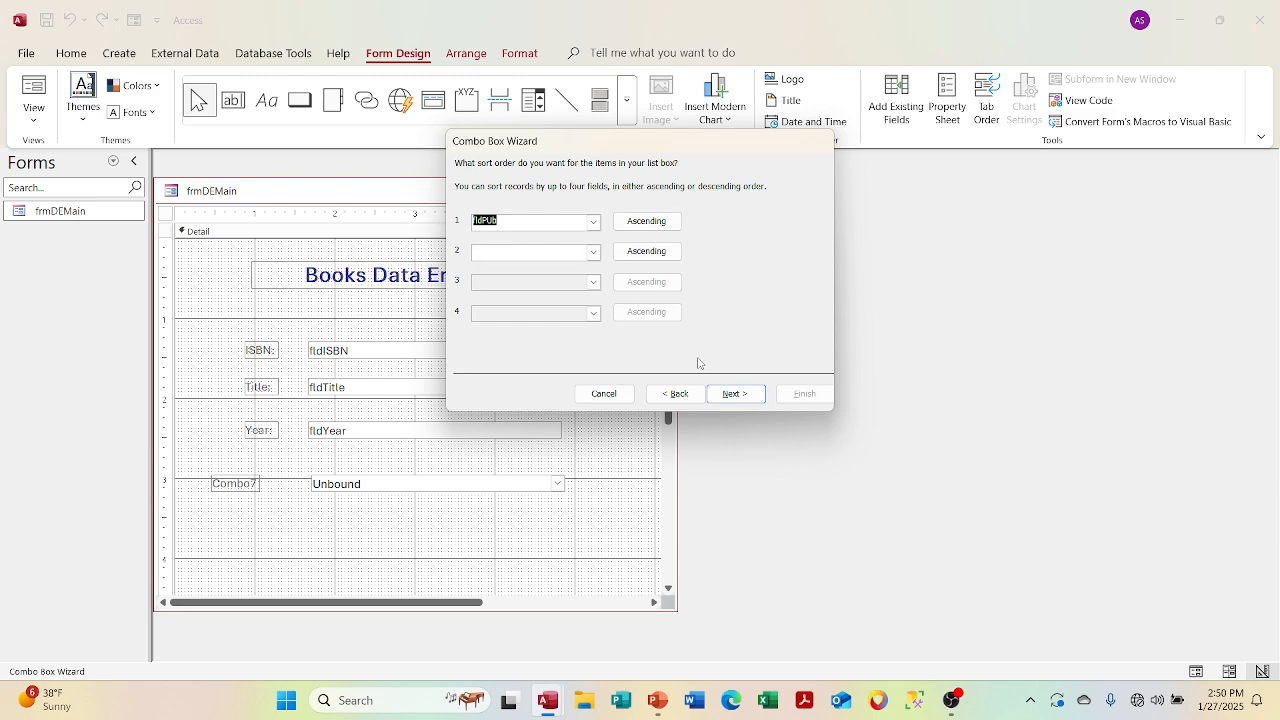
pyautogui.click(735, 394)
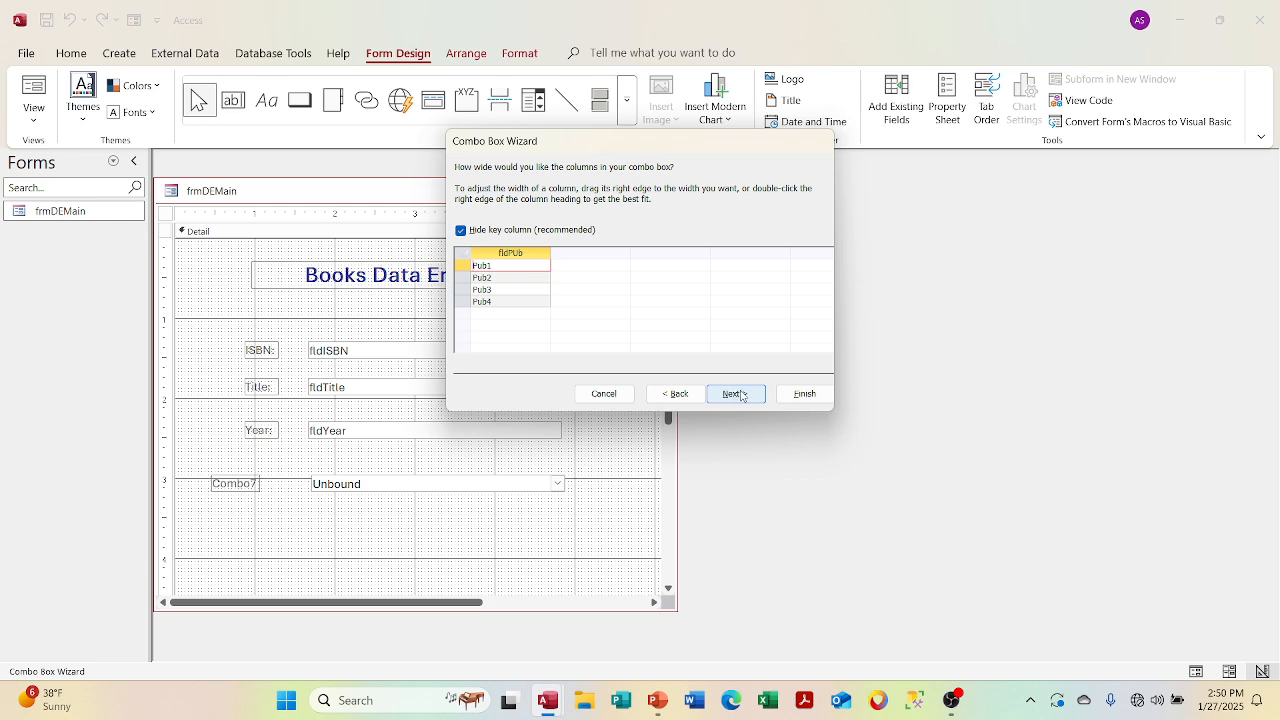
pyautogui.click(805, 396)
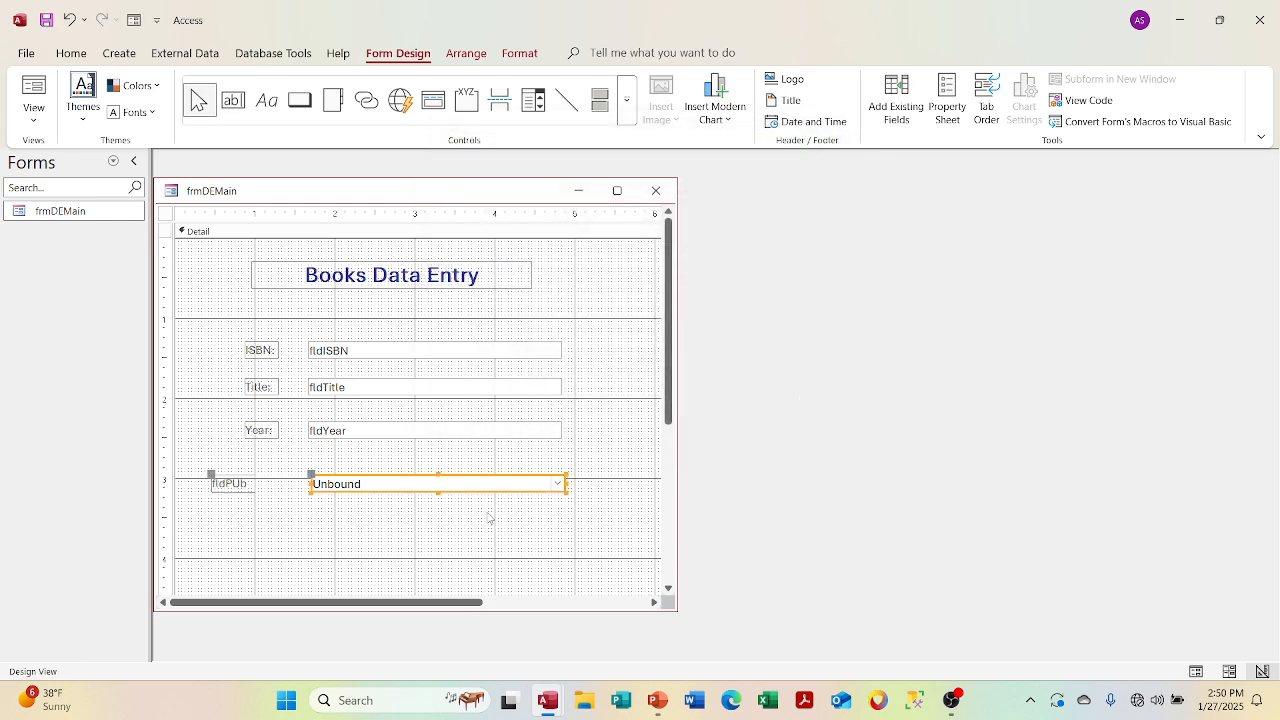
# Nudge the combo box to line up with the text boxes above and sit slightly closer to fldYear
pyautogui.press('Left')
pyautogui.press('Left')
pyautogui.press('Left')
pyautogui.press('Left')
pyautogui.press('Left')
pyautogui.press('Left')
pyautogui.press('Left')
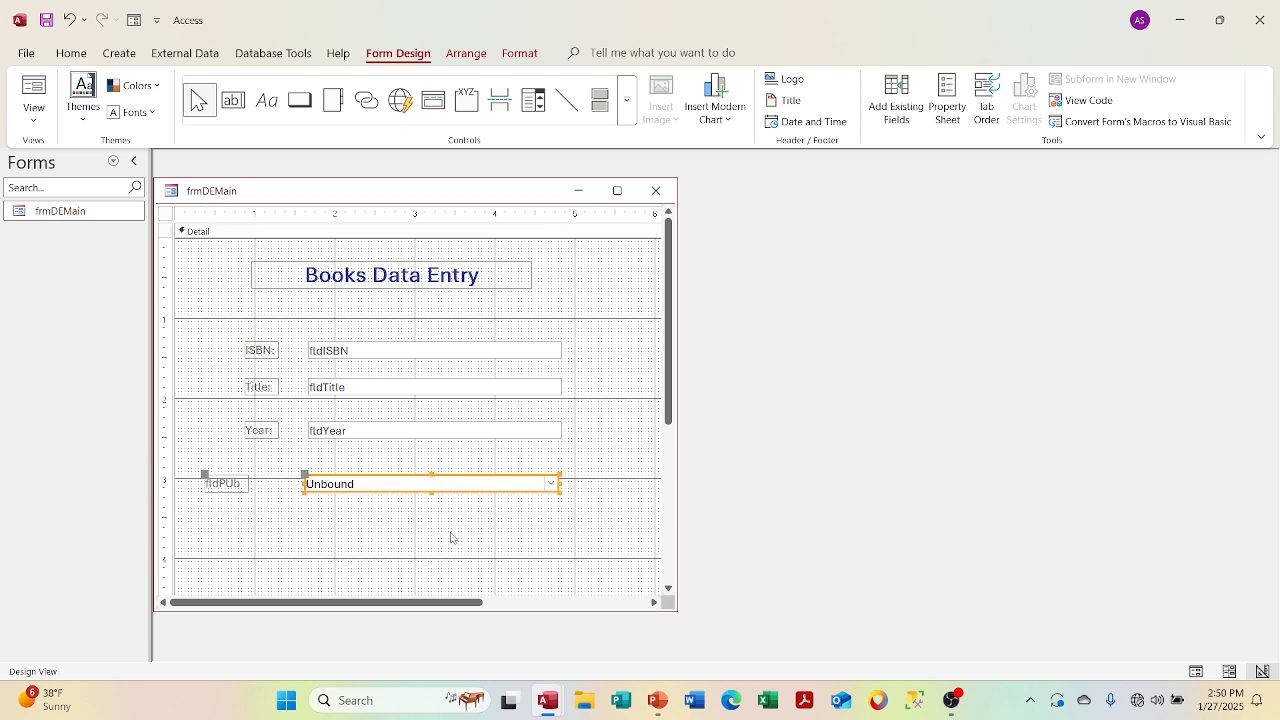
pyautogui.press('Up')
pyautogui.press('Up')
pyautogui.press('Right')
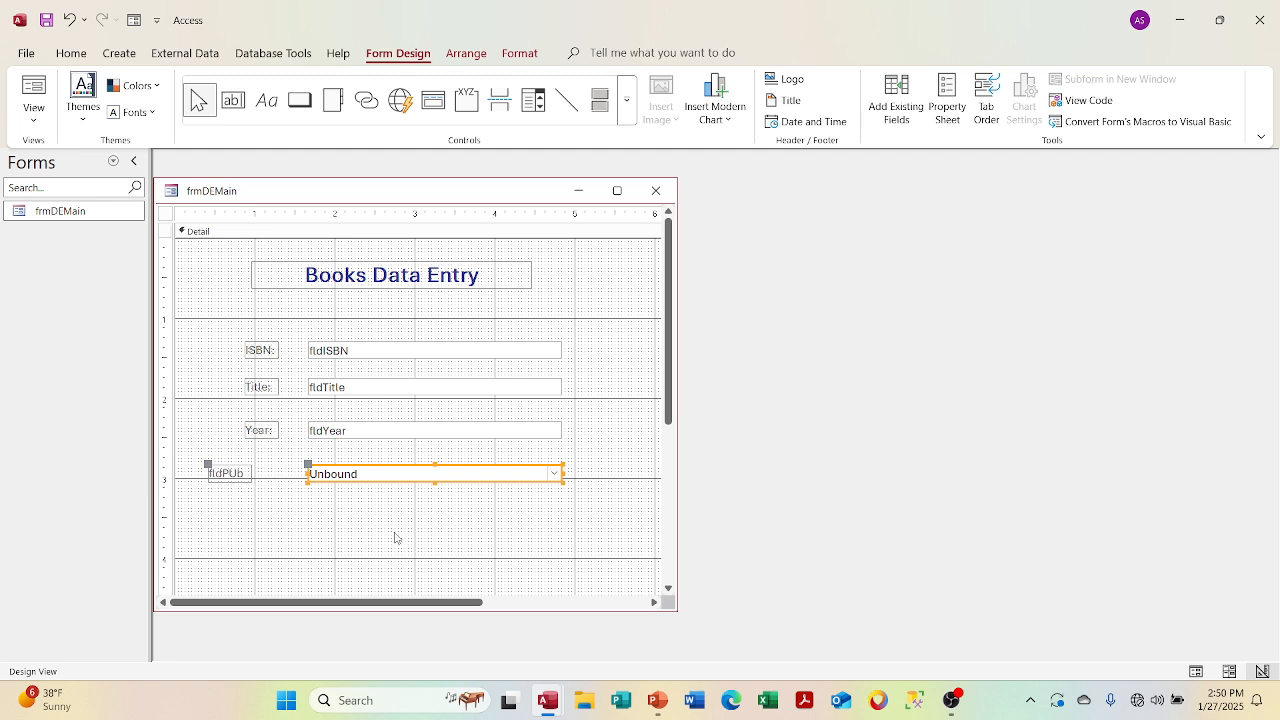
# Move the combo box's fldPUb label to line up with the ISBN, Title and Year labels above
pyautogui.click(250, 527)
pyautogui.click(212, 473)
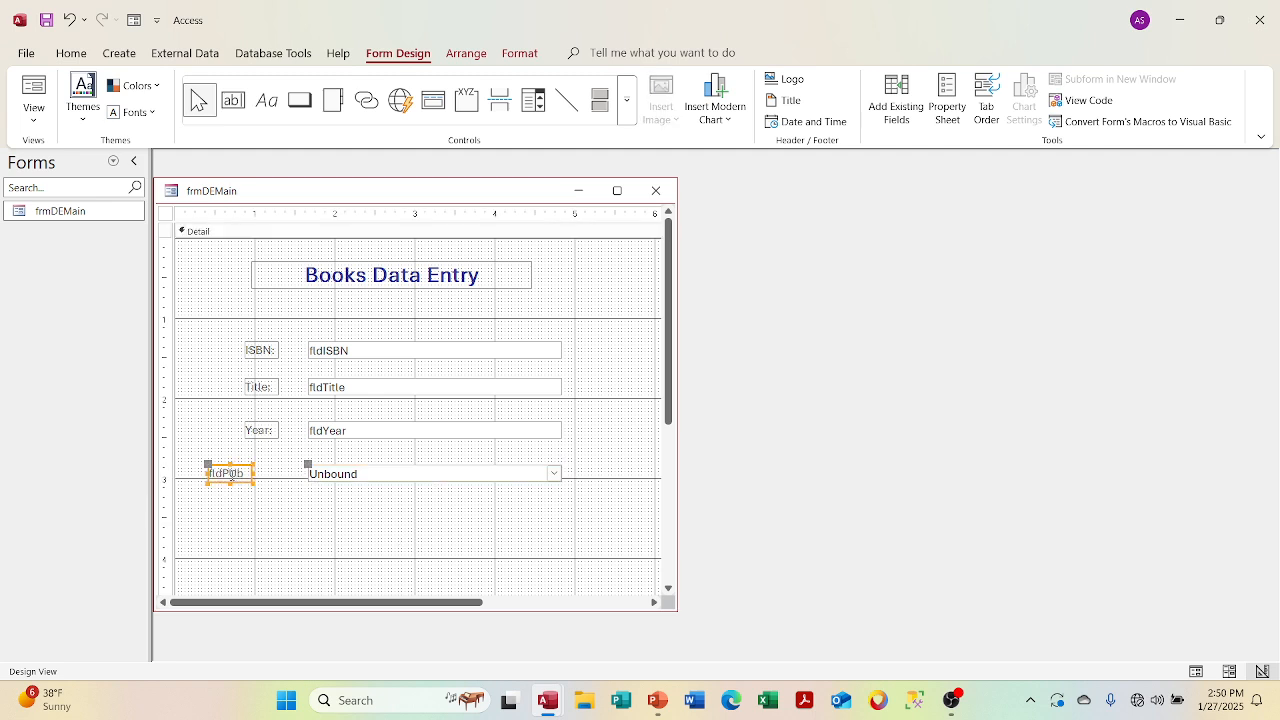
pyautogui.moveTo(208, 465); pyautogui.dragTo(245, 465)
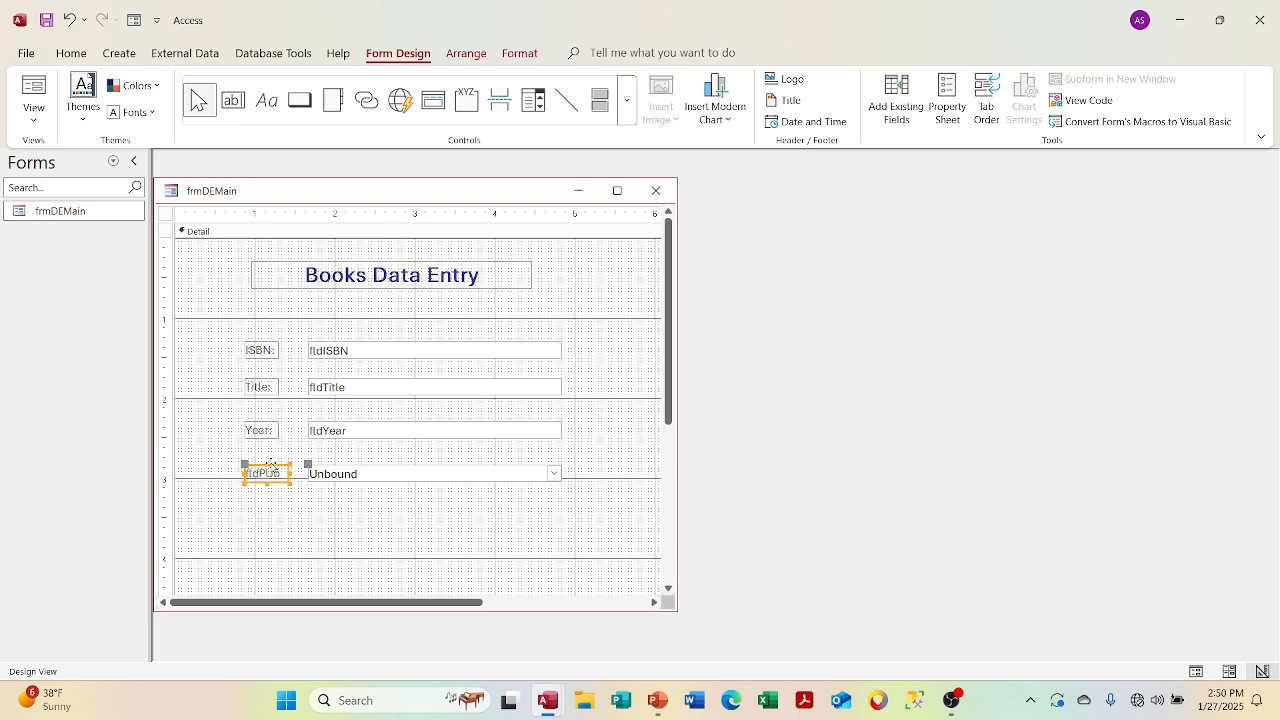
# Name the combo box's label lblPub and set its caption to "Publisher:"
pyautogui.rightClick(271, 466)
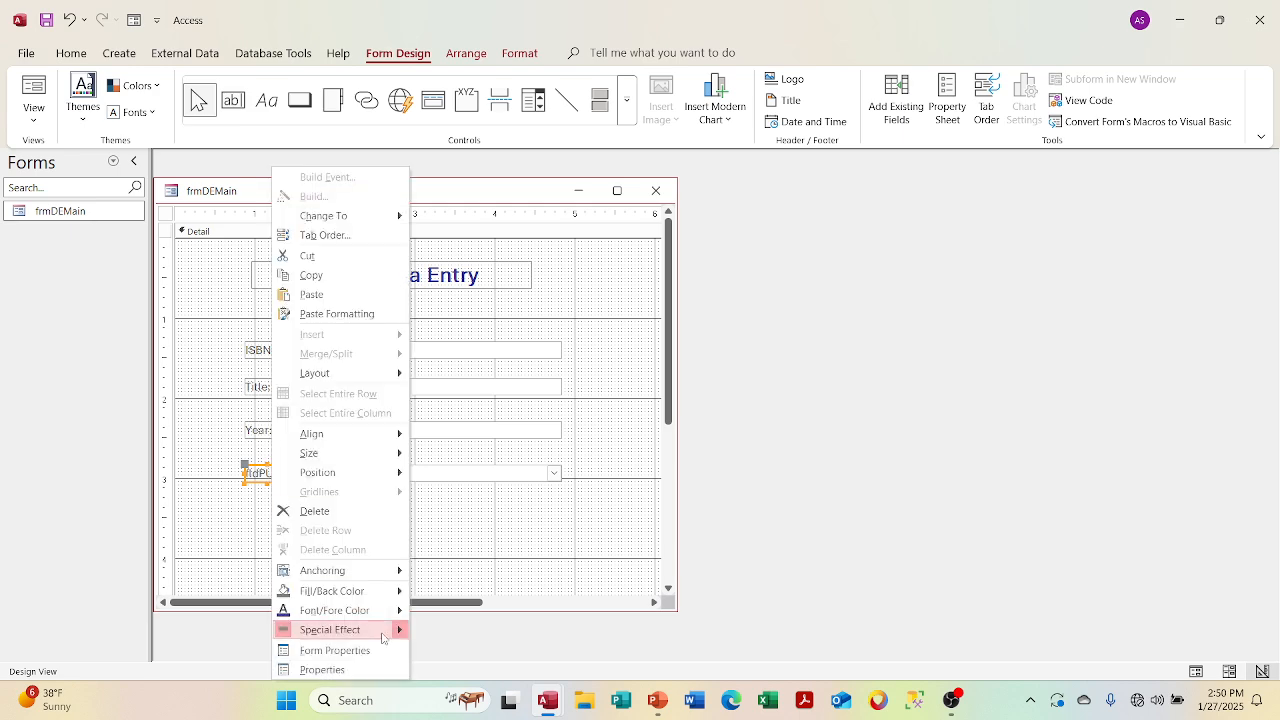
pyautogui.click(368, 670)
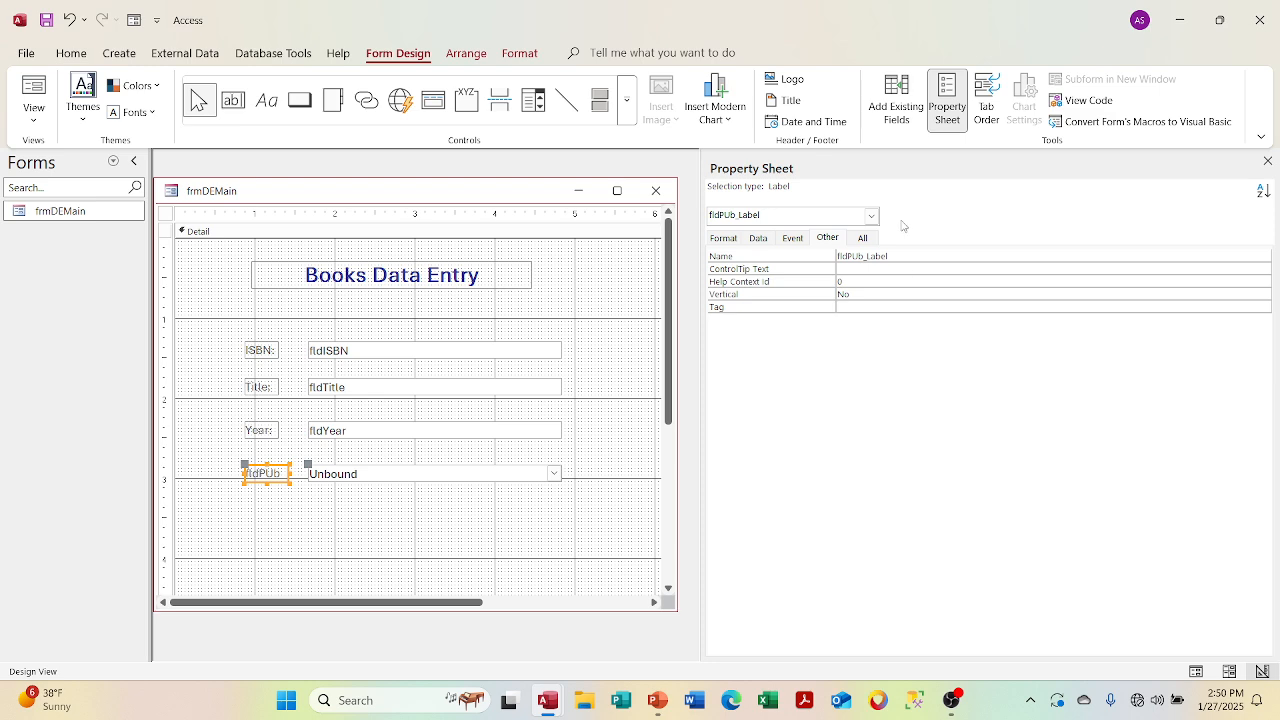
pyautogui.click(864, 239)
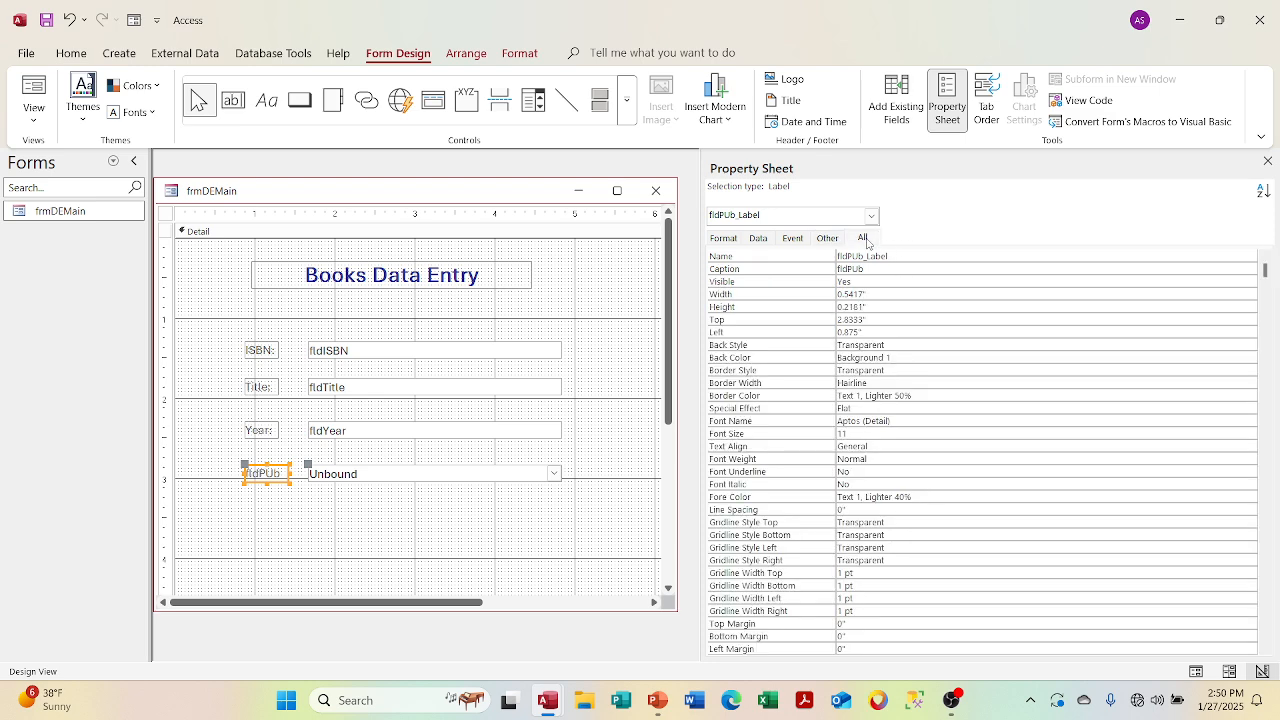
pyautogui.moveTo(923, 255); pyautogui.dragTo(799, 251)
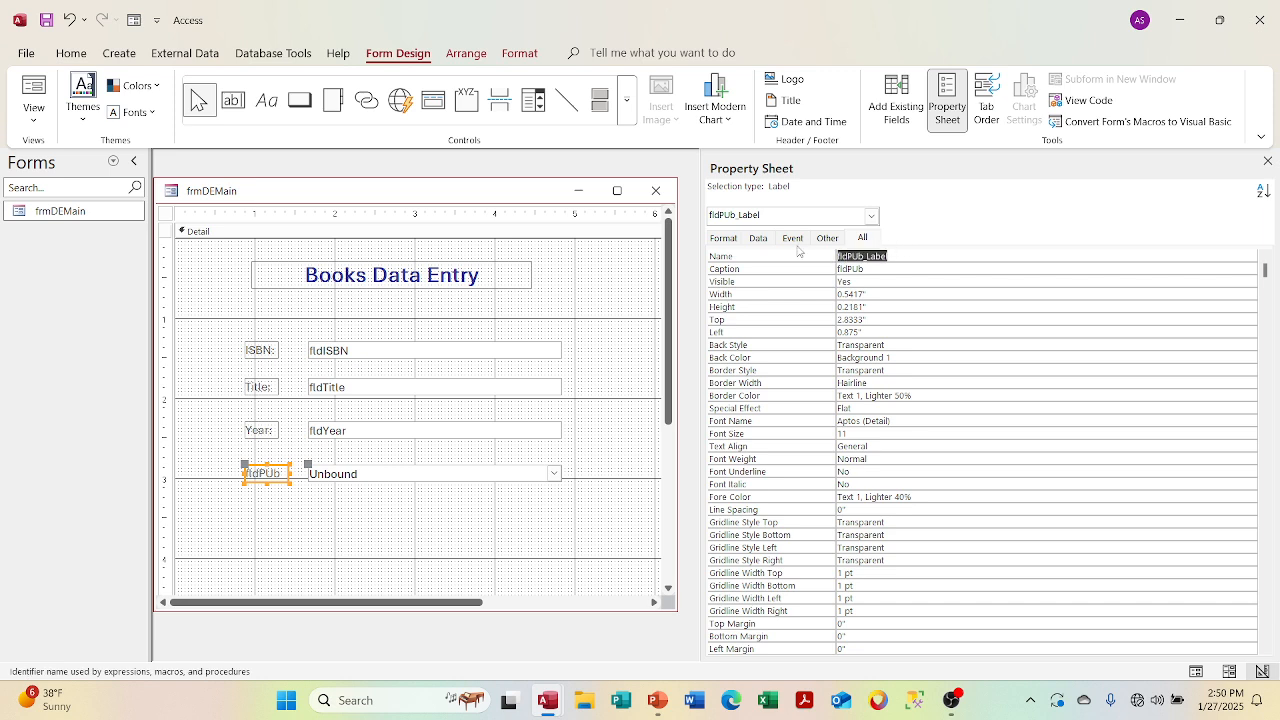
pyautogui.write('lblPub')
pyautogui.press('BackSpace')
pyautogui.press('BackSpace')
pyautogui.press('BackSpace')
pyautogui.press('BackSpace')
pyautogui.press('BackSpace')
pyautogui.press('BackSpace')
pyautogui.write('lblPub')
pyautogui.click(802, 269)
pyautogui.write('Publishe')
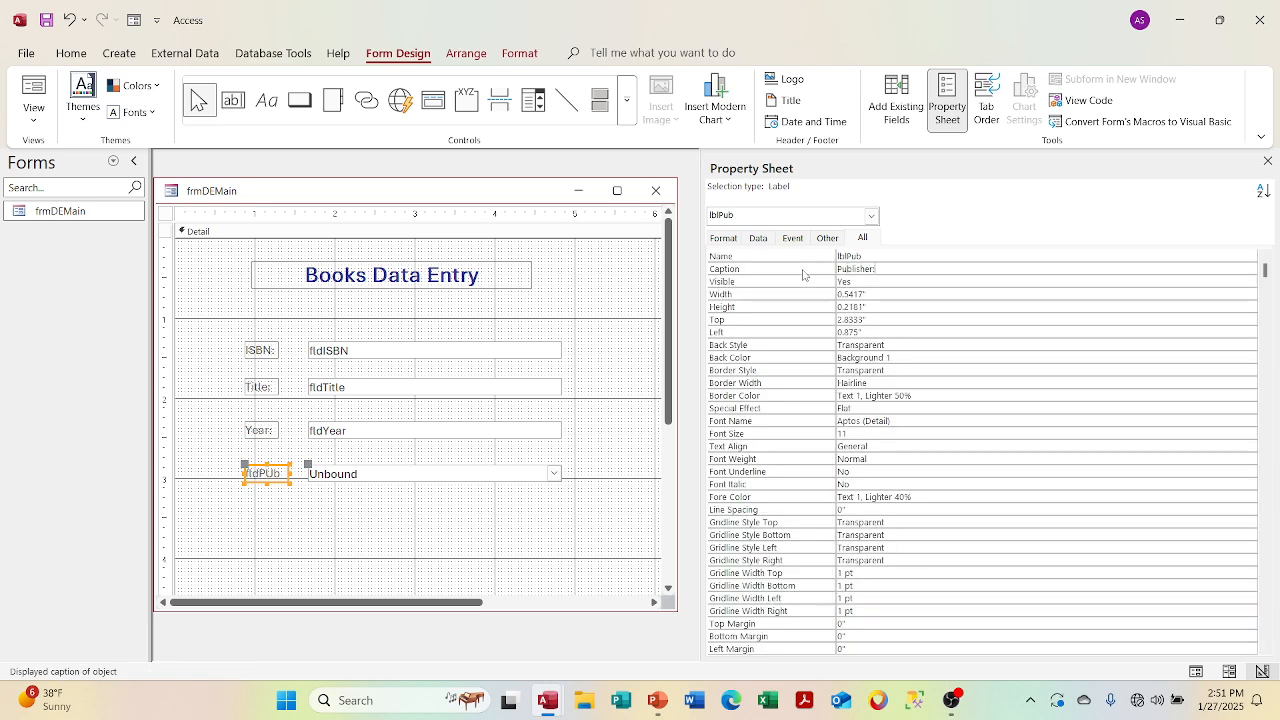
pyautogui.write('r:')
pyautogui.click(1097, 294)
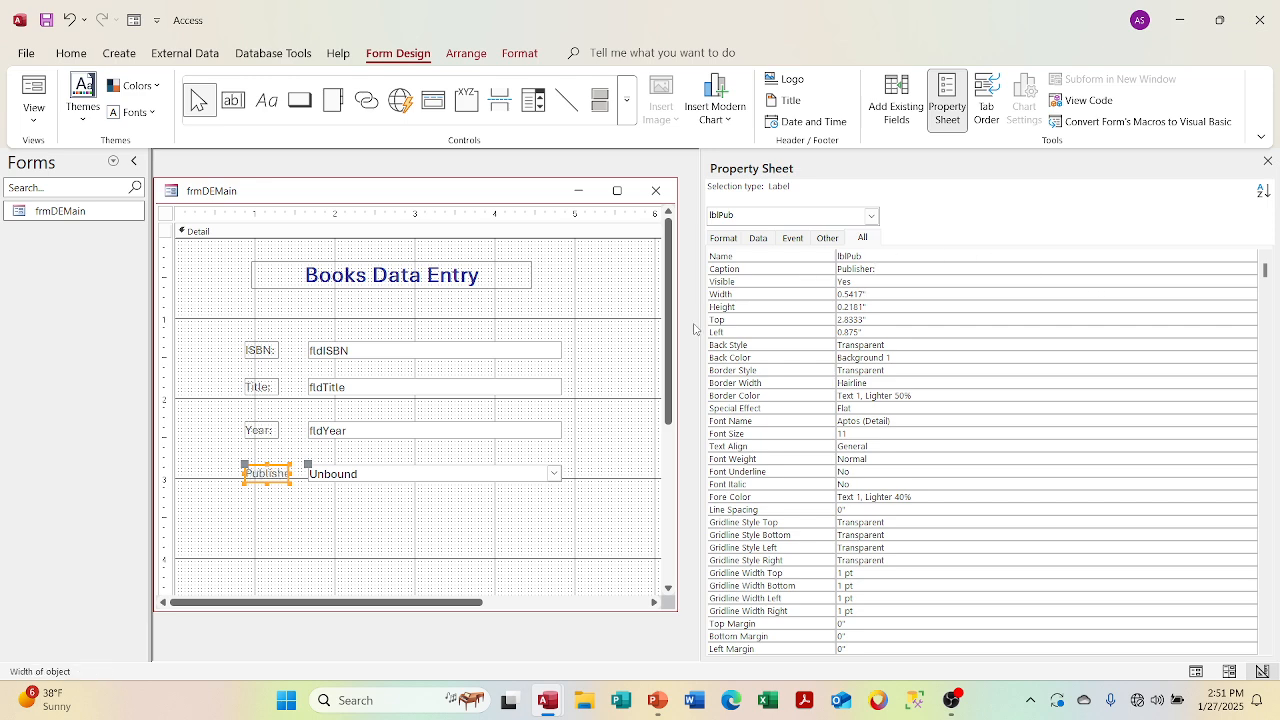
# Widen the lblPub label slightly to show more of its caption
pyautogui.click(492, 473)
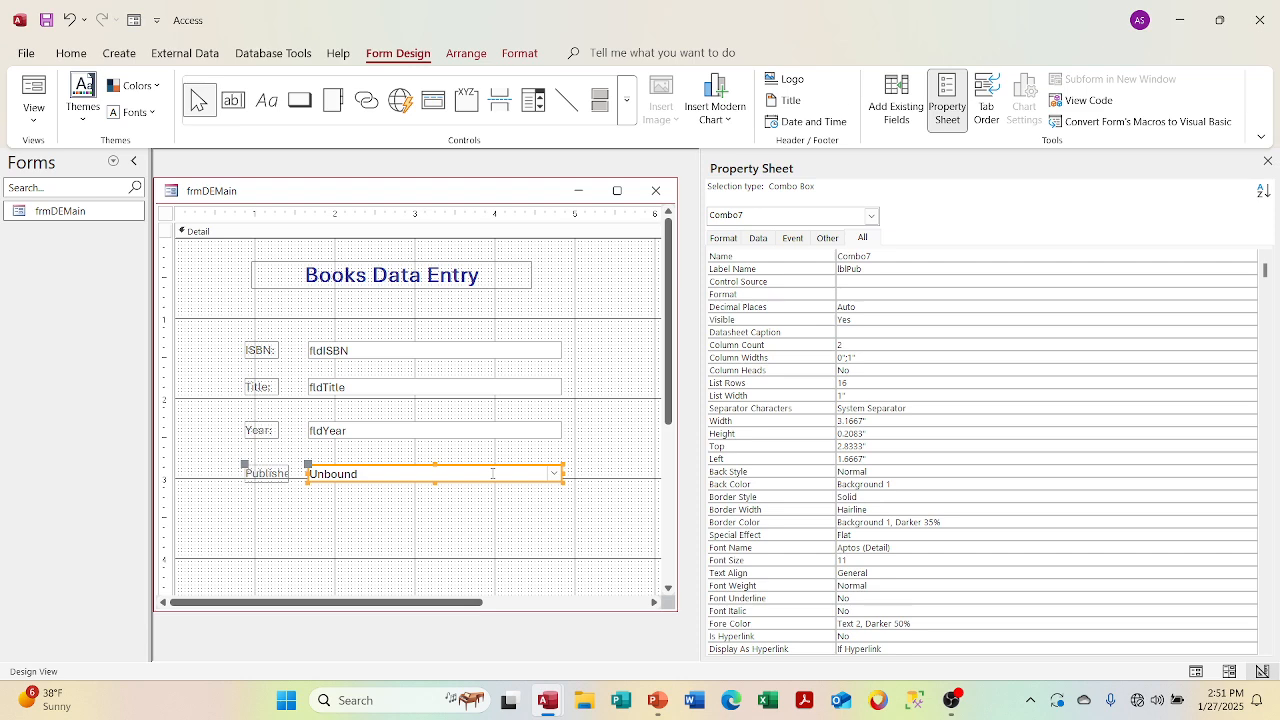
pyautogui.click(414, 491)
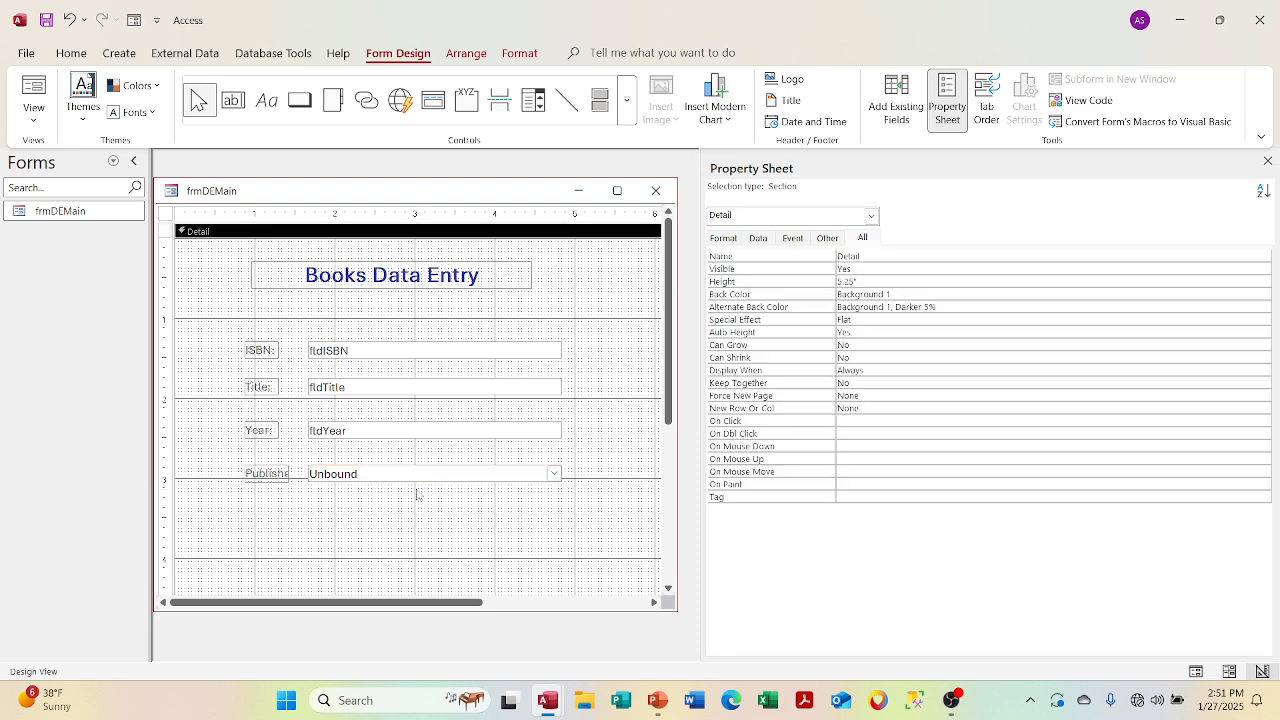
pyautogui.click(268, 474)
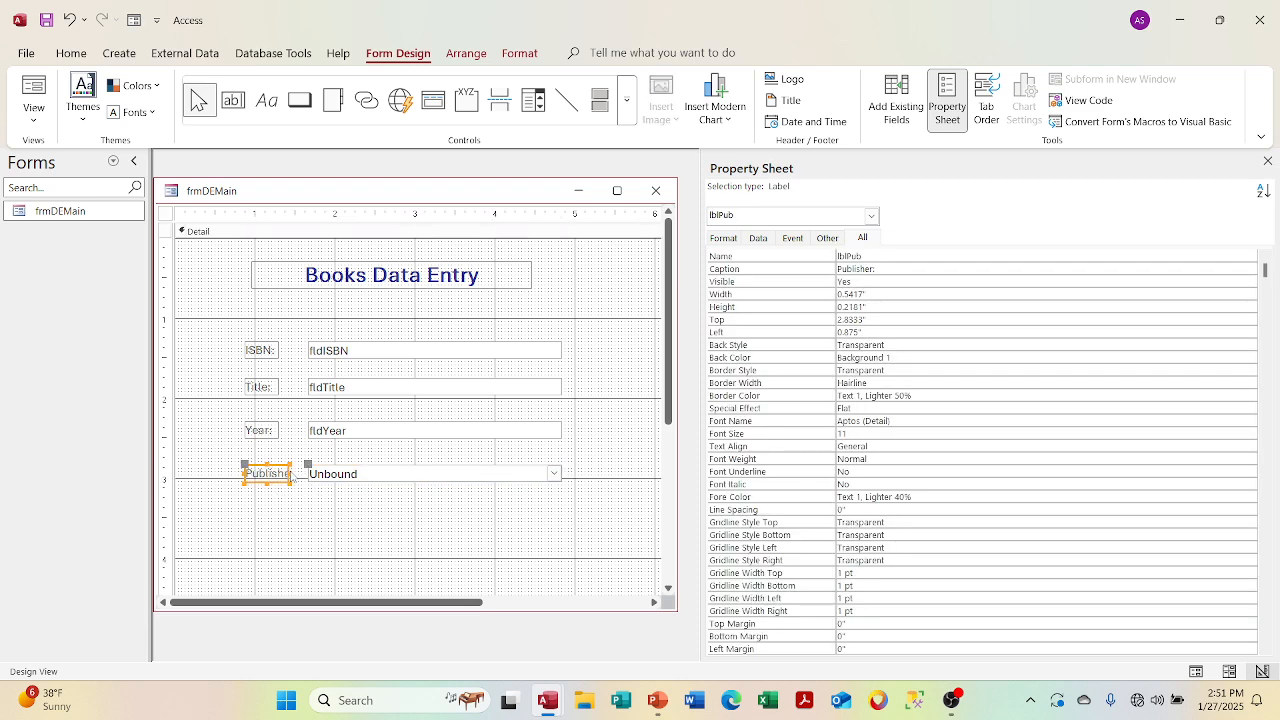
pyautogui.moveTo(291, 478); pyautogui.dragTo(296, 476)
pyautogui.click(364, 515)
# Name the publisher combo box cboPublisher
pyautogui.click(381, 483)
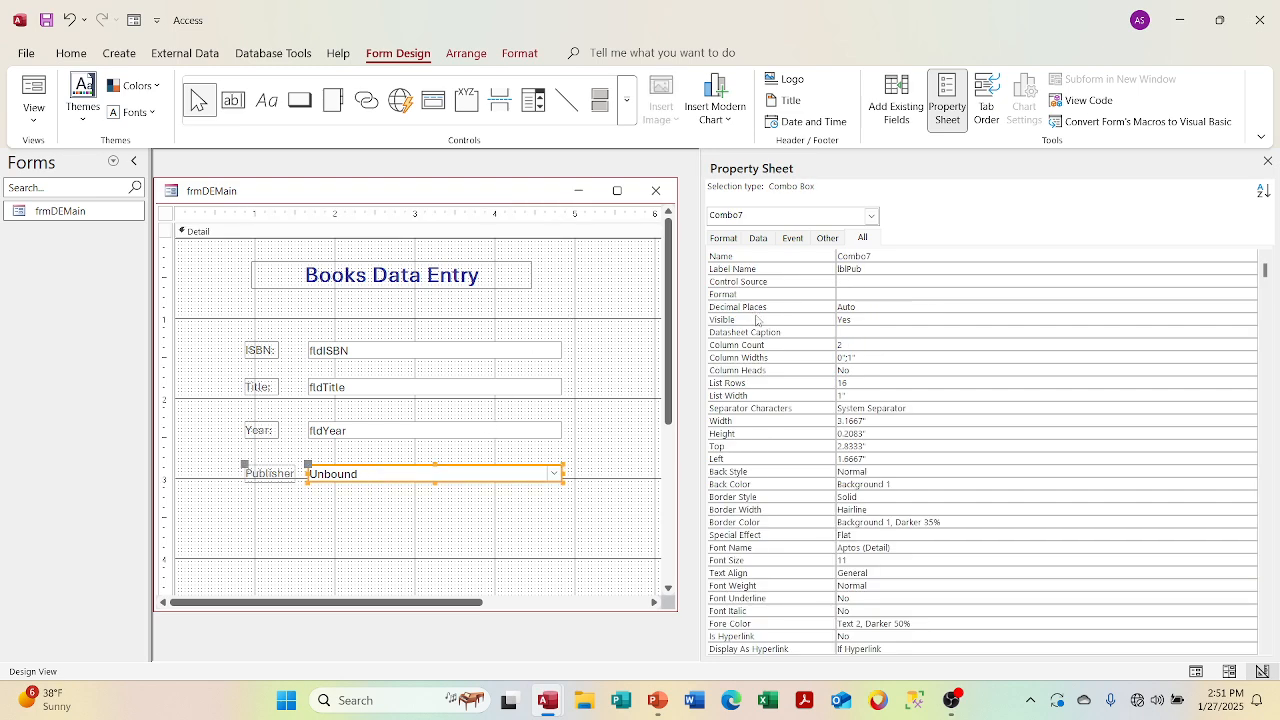
pyautogui.click(722, 256)
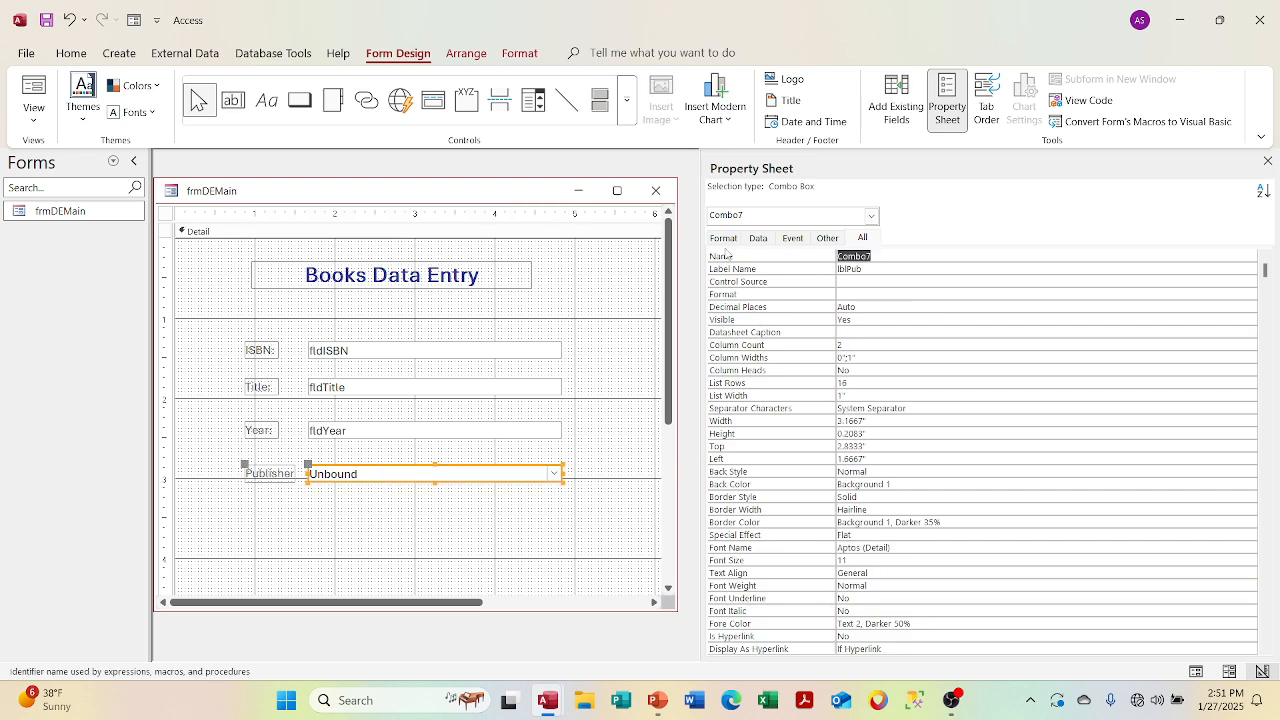
pyautogui.write('cboPublisher')
pyautogui.click(907, 282)
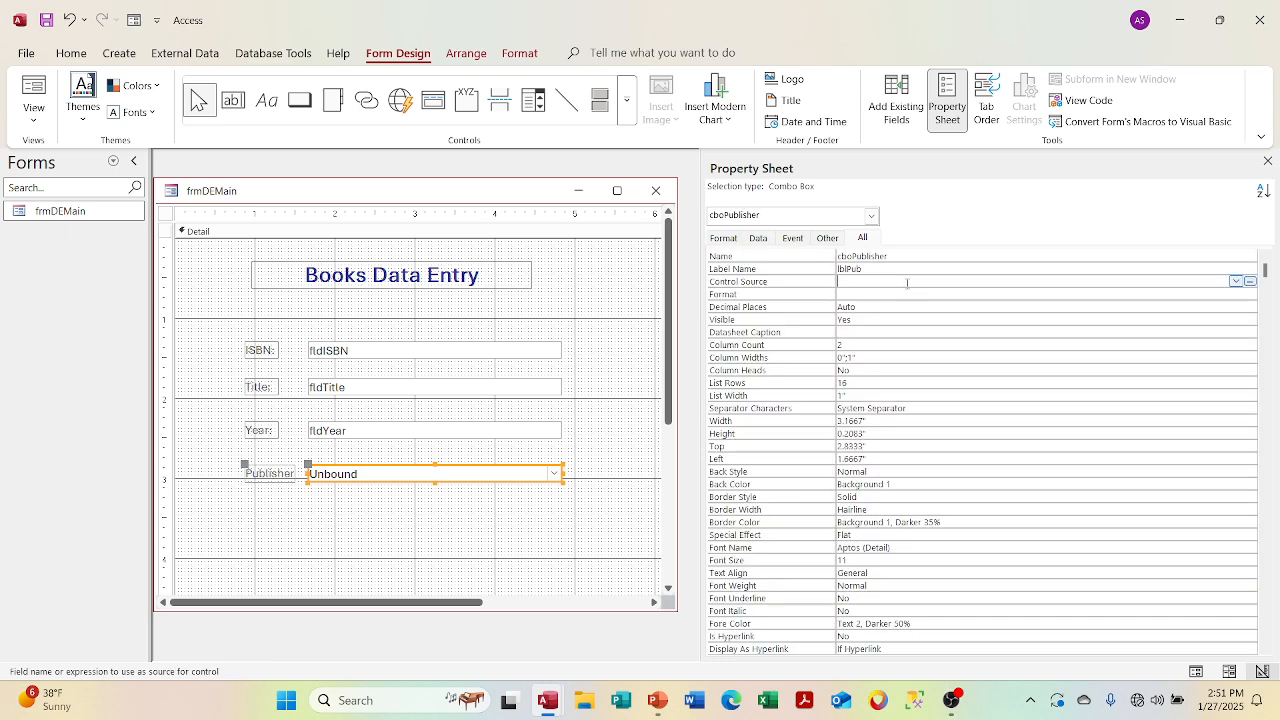
# Examine the combo box's row source query in its design and datasheet views, and close it without changes
pyautogui.click(760, 240)
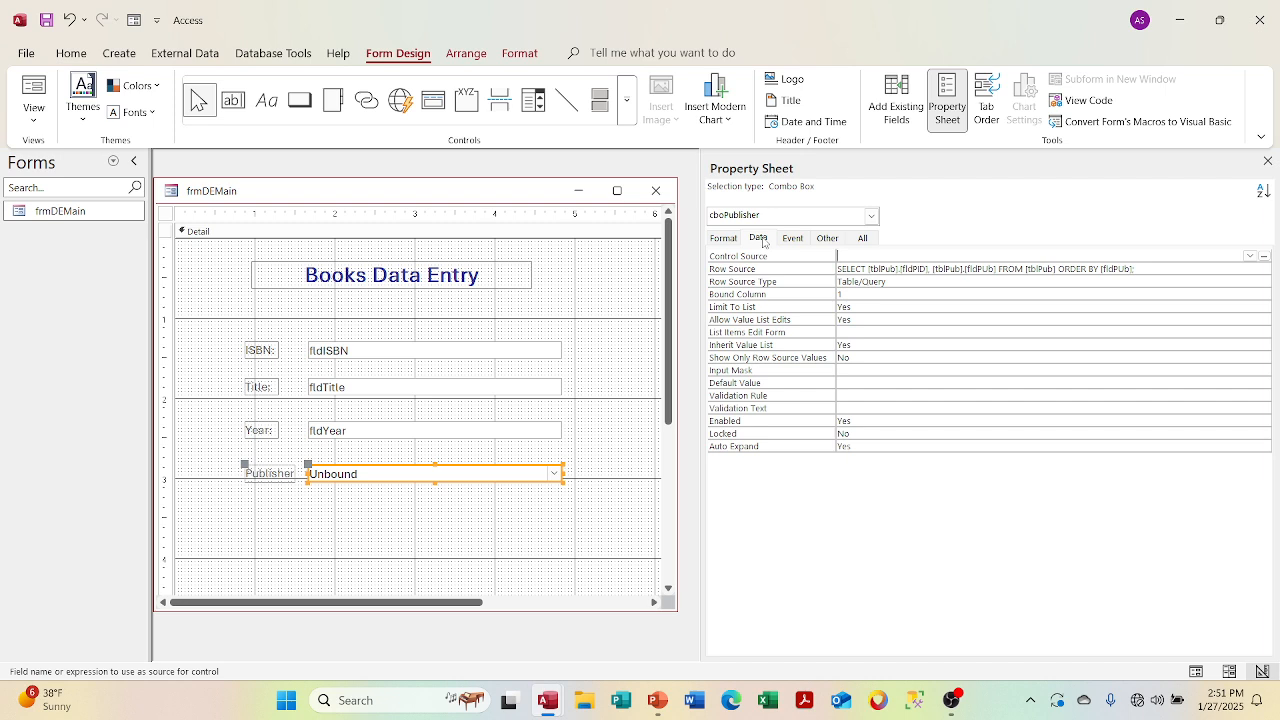
pyautogui.click(1248, 269)
pyautogui.click(1262, 268)
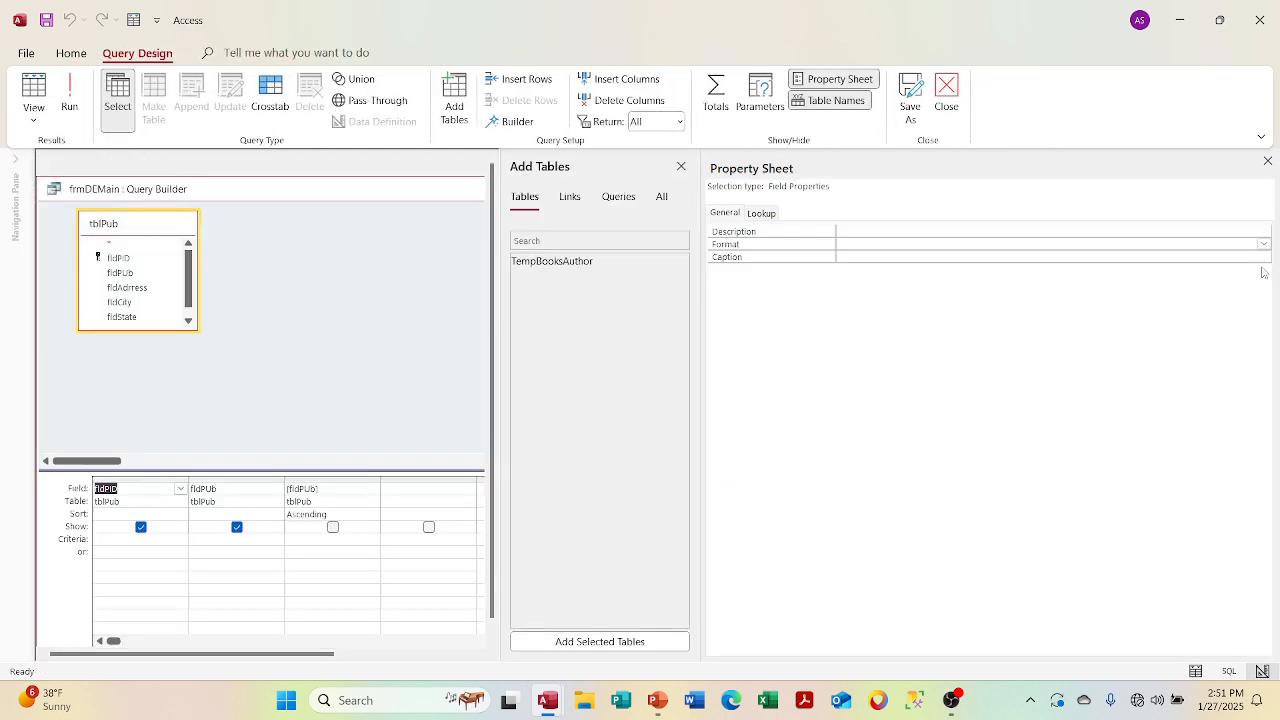
pyautogui.rightClick(268, 205)
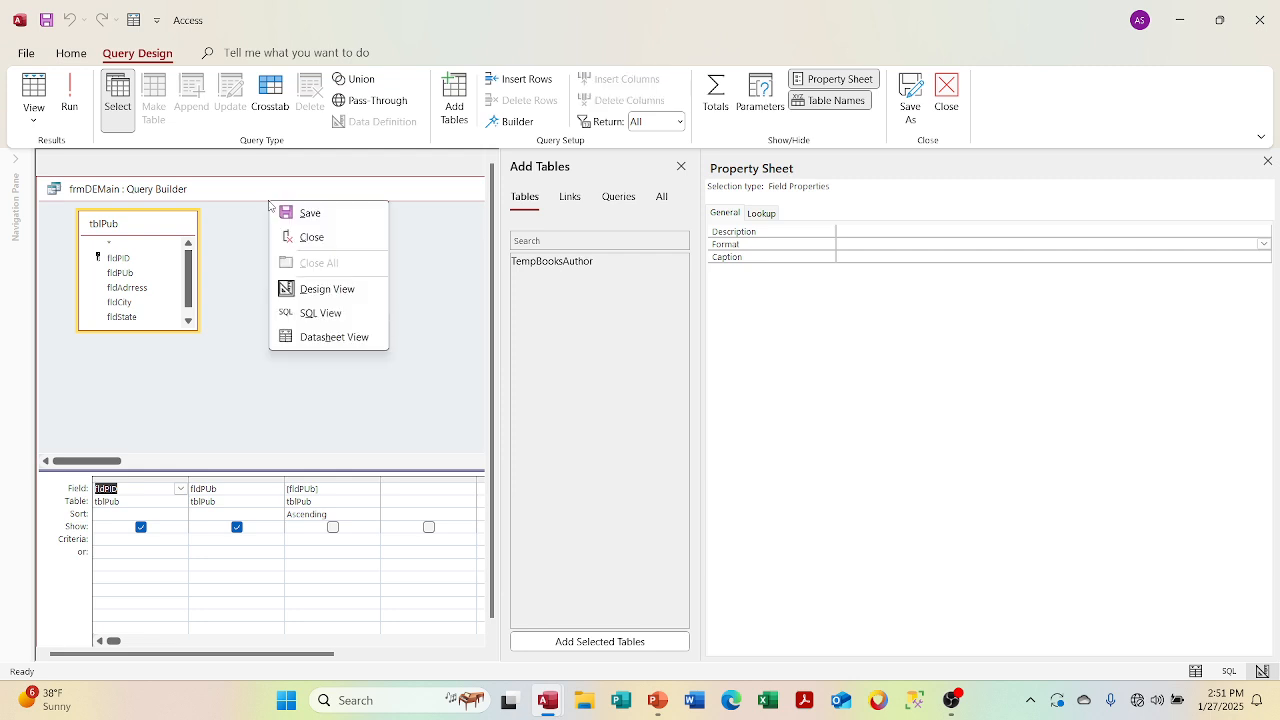
pyautogui.click(35, 118)
pyautogui.click(48, 158)
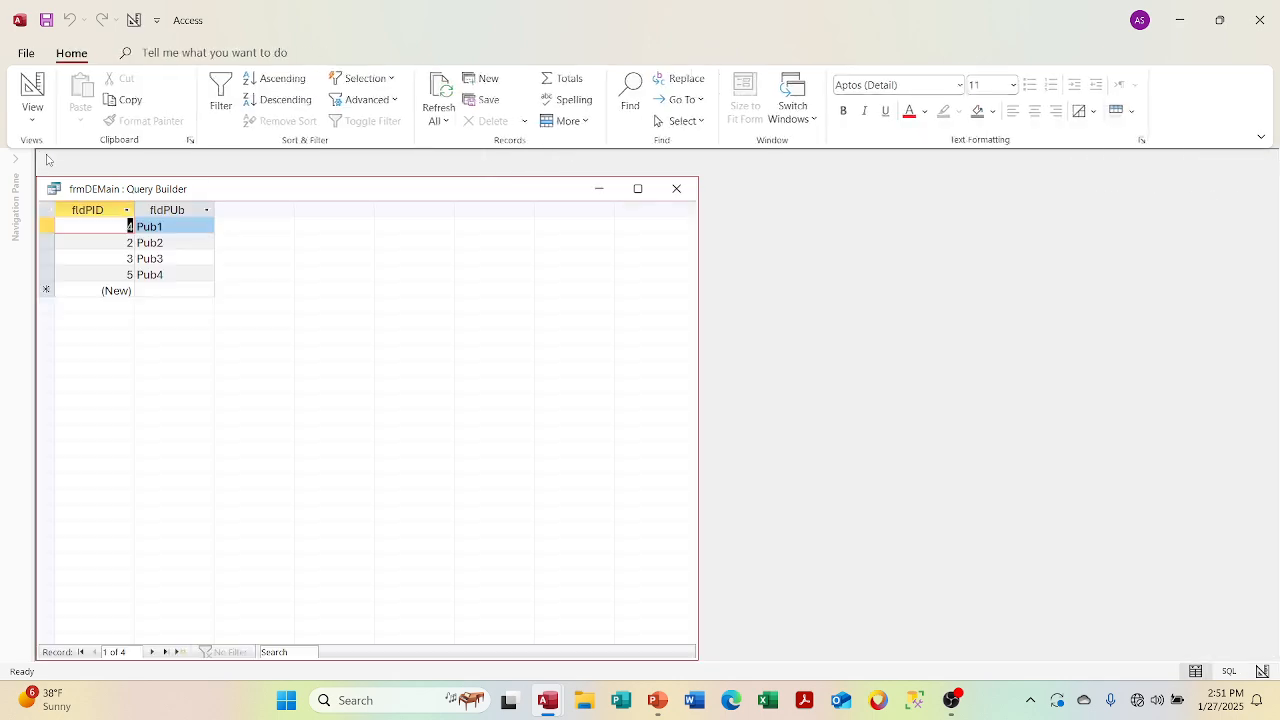
pyautogui.click(677, 190)
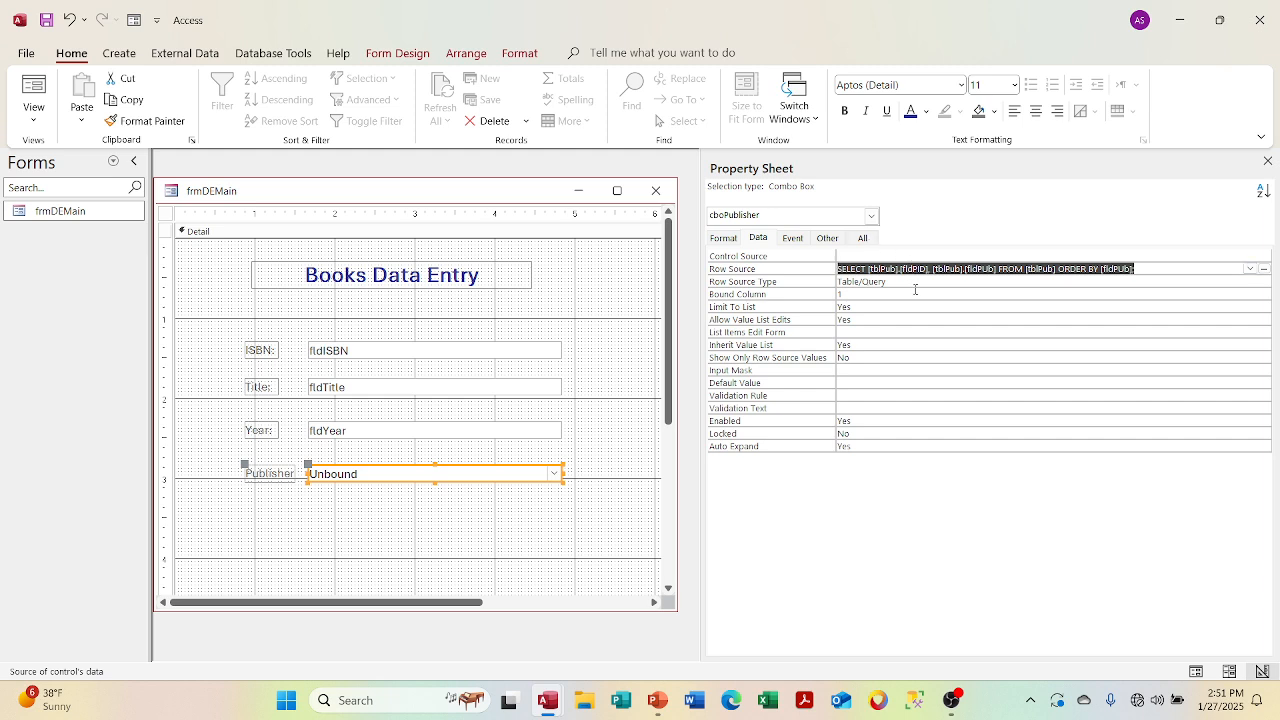
# Bind cboPublisher to the FK_PUB field as its control source
pyautogui.click(1130, 253)
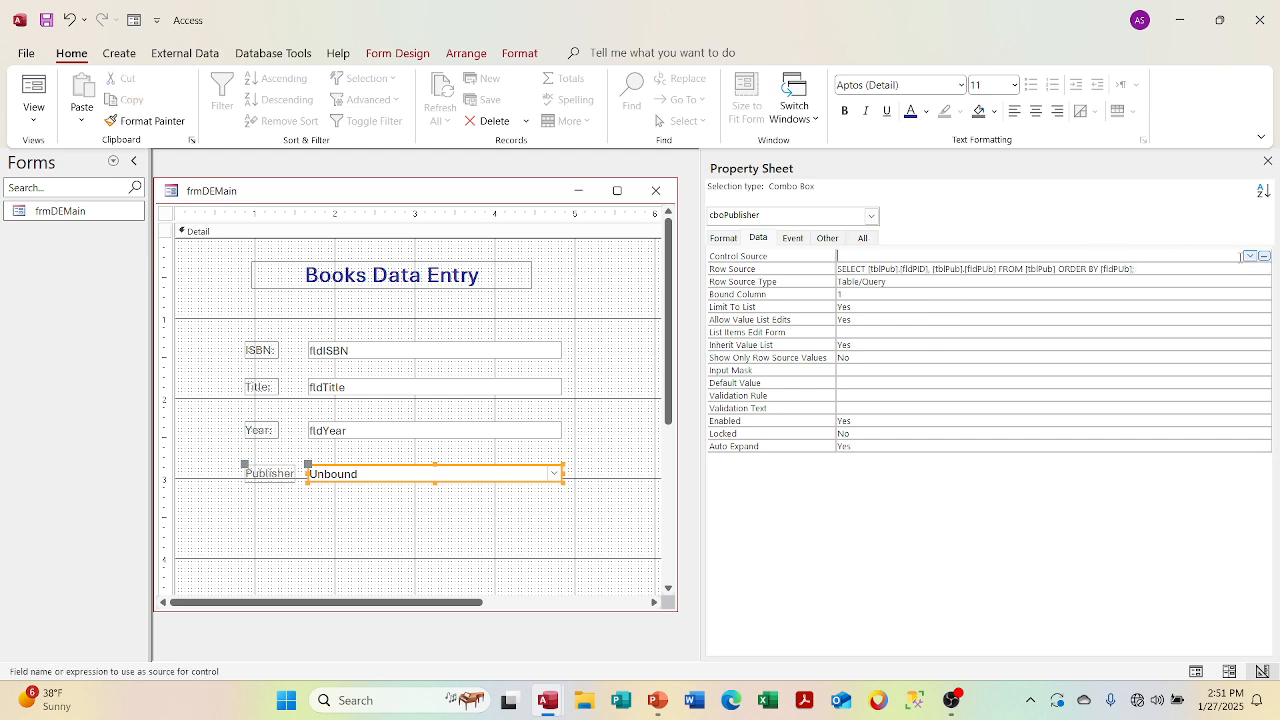
pyautogui.click(1249, 256)
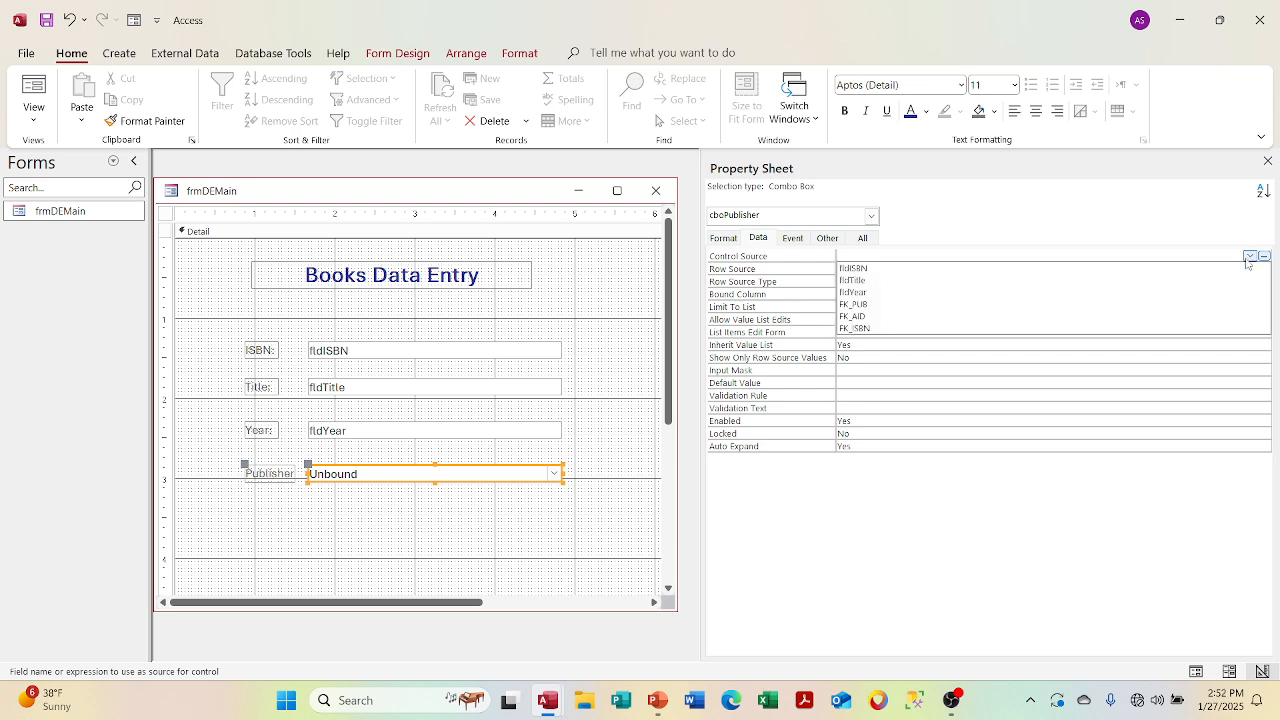
pyautogui.click(1207, 304)
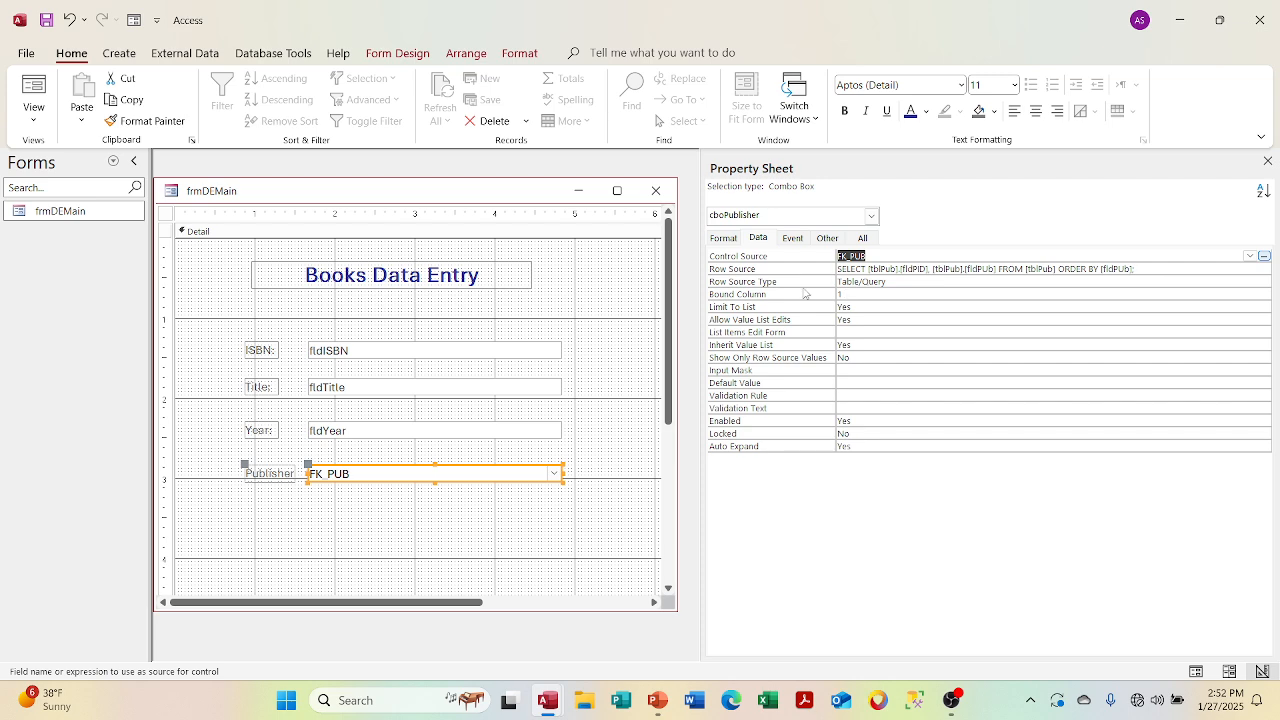
# Check the column count and column widths of cboPublisher, and close its properties
pyautogui.click(724, 238)
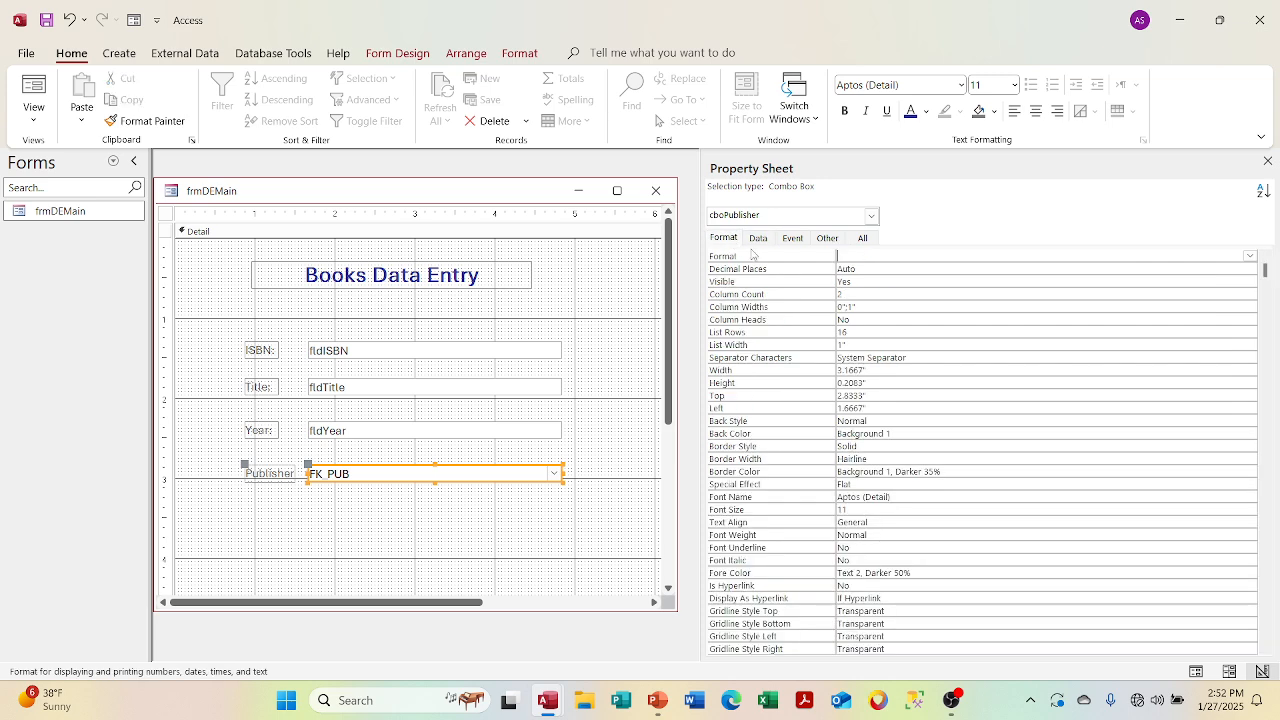
pyautogui.click(870, 295)
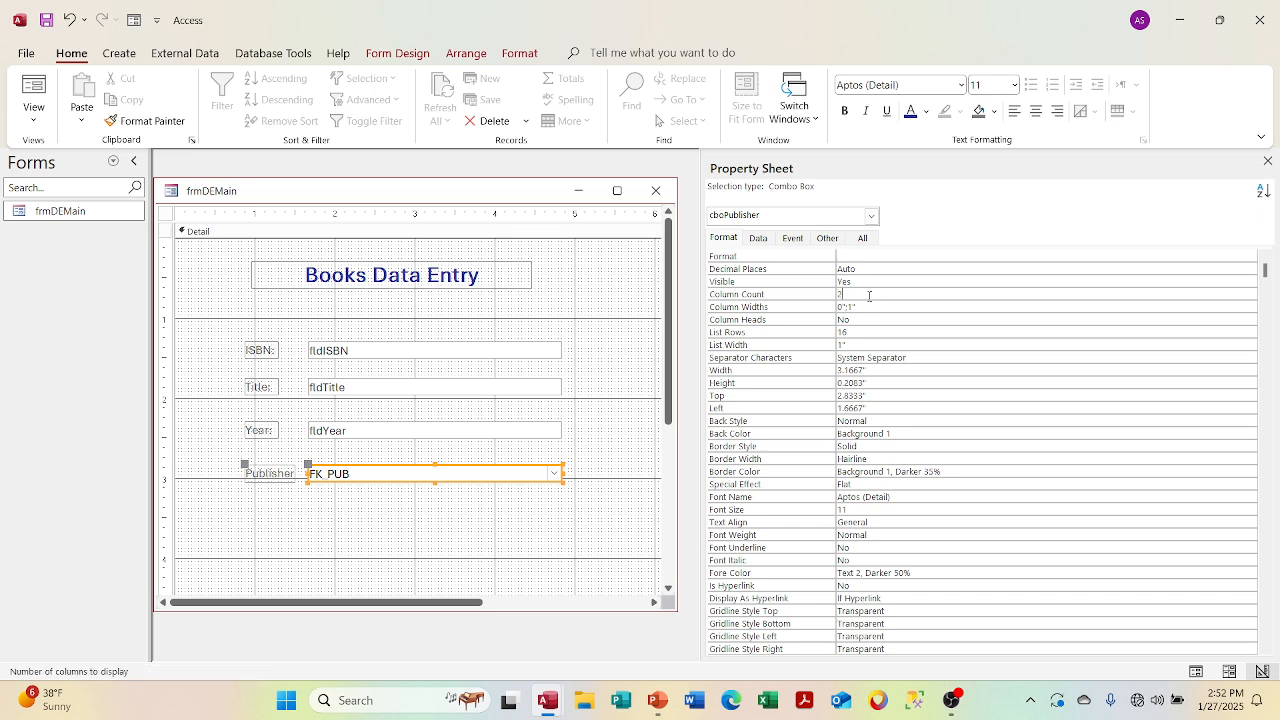
pyautogui.click(881, 308)
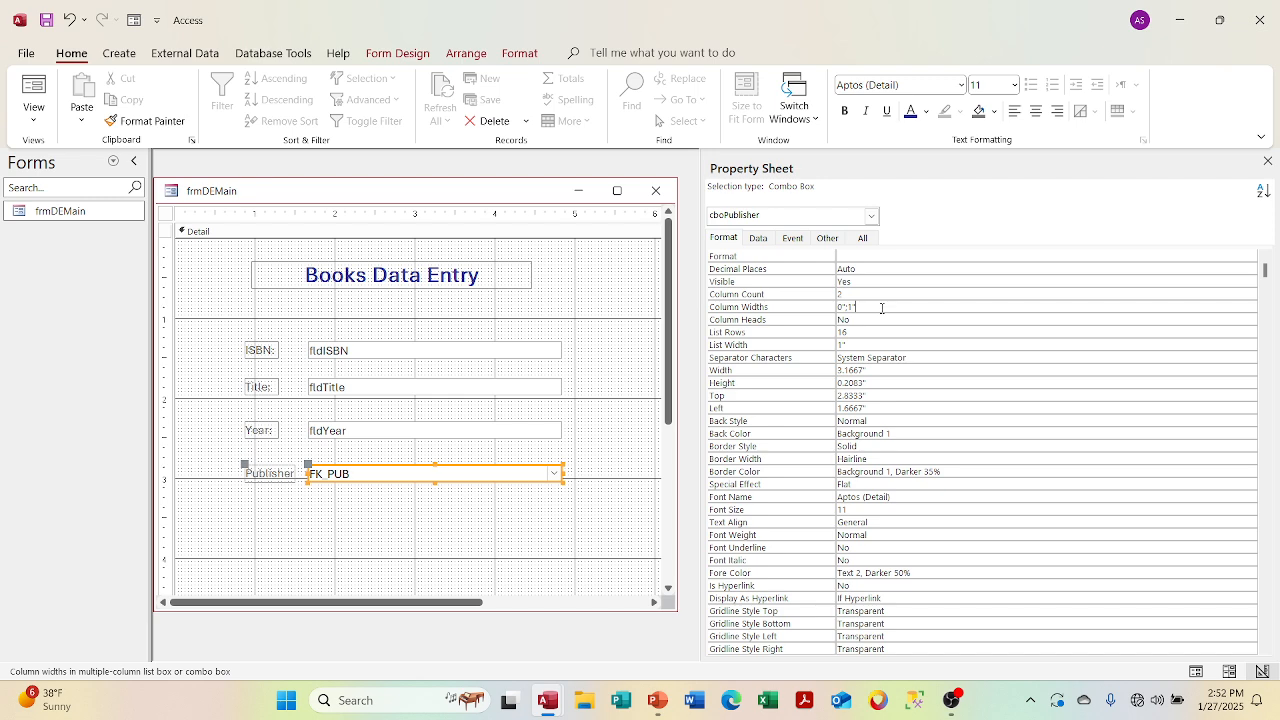
pyautogui.click(1267, 162)
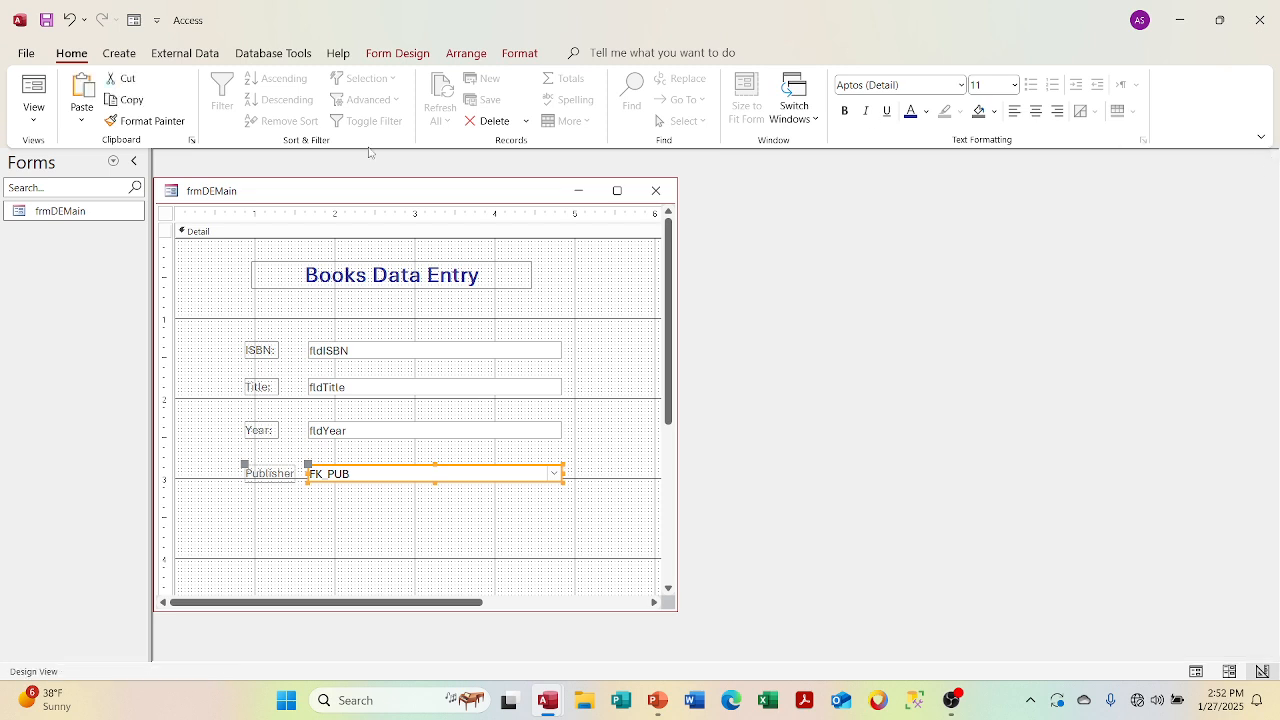
# Save frmDEMain and display it in Form View to check the publisher combo box's list
pyautogui.click(44, 20)
pyautogui.click(39, 121)
pyautogui.click(68, 152)
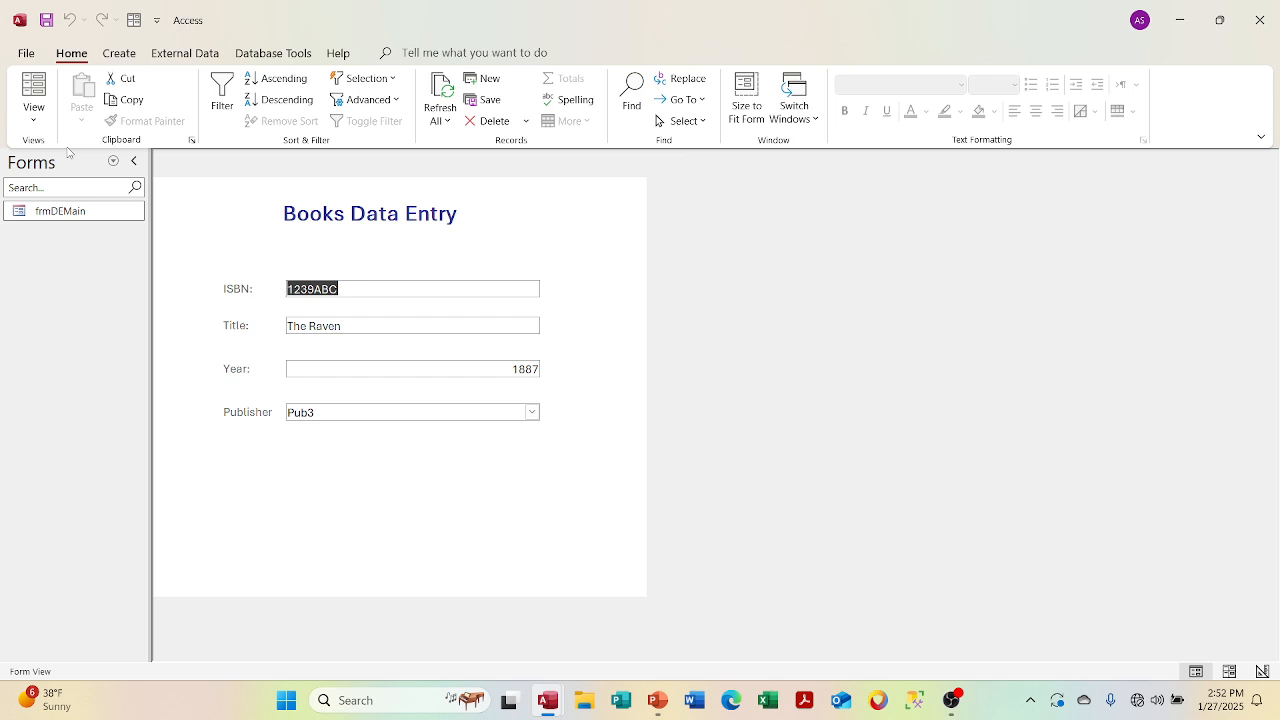
pyautogui.click(532, 413)
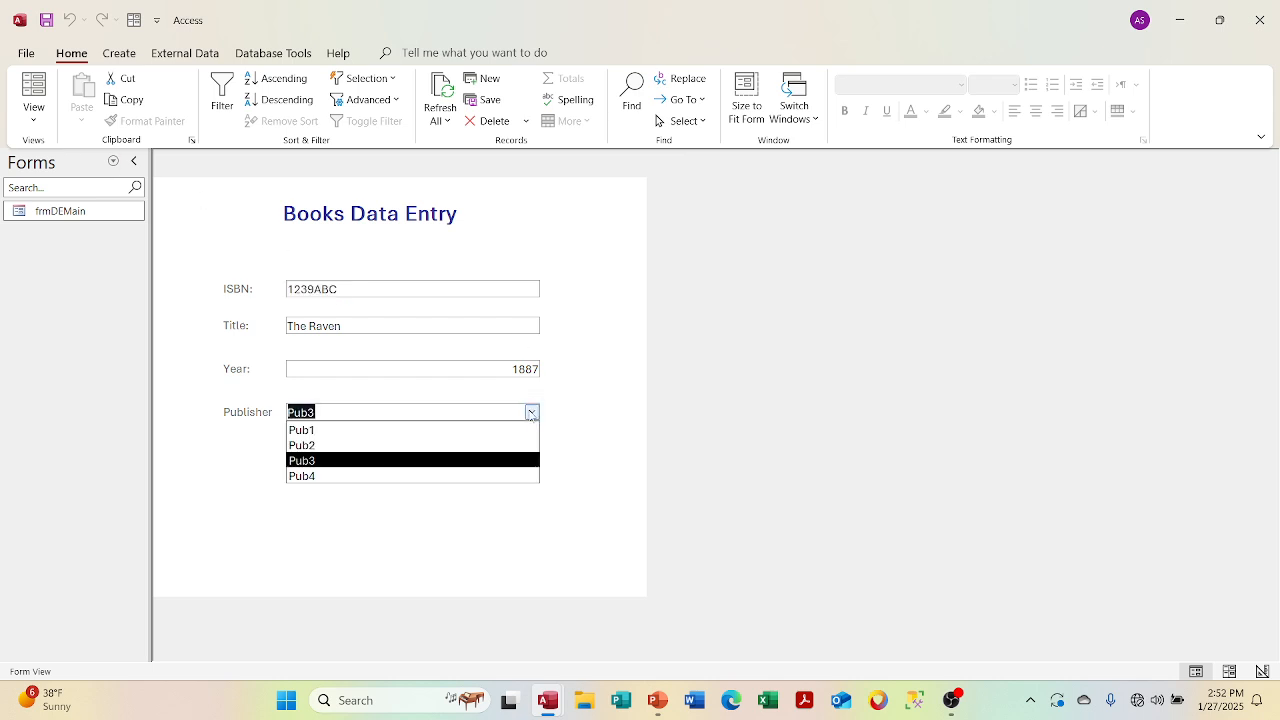
pyautogui.click(532, 413)
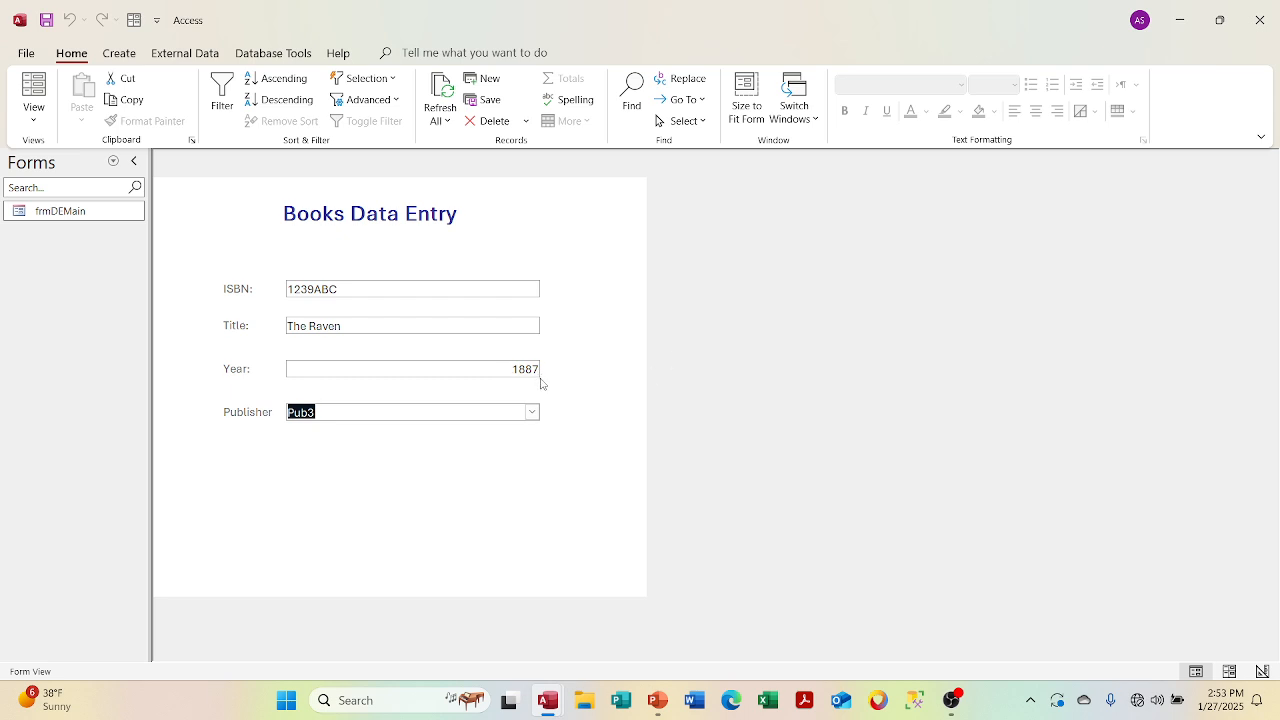
# Left-align the contents of the ISBN, Title, Year and Publisher entry controls in Design View, and display the form in Form View
pyautogui.rightClick(230, 185)
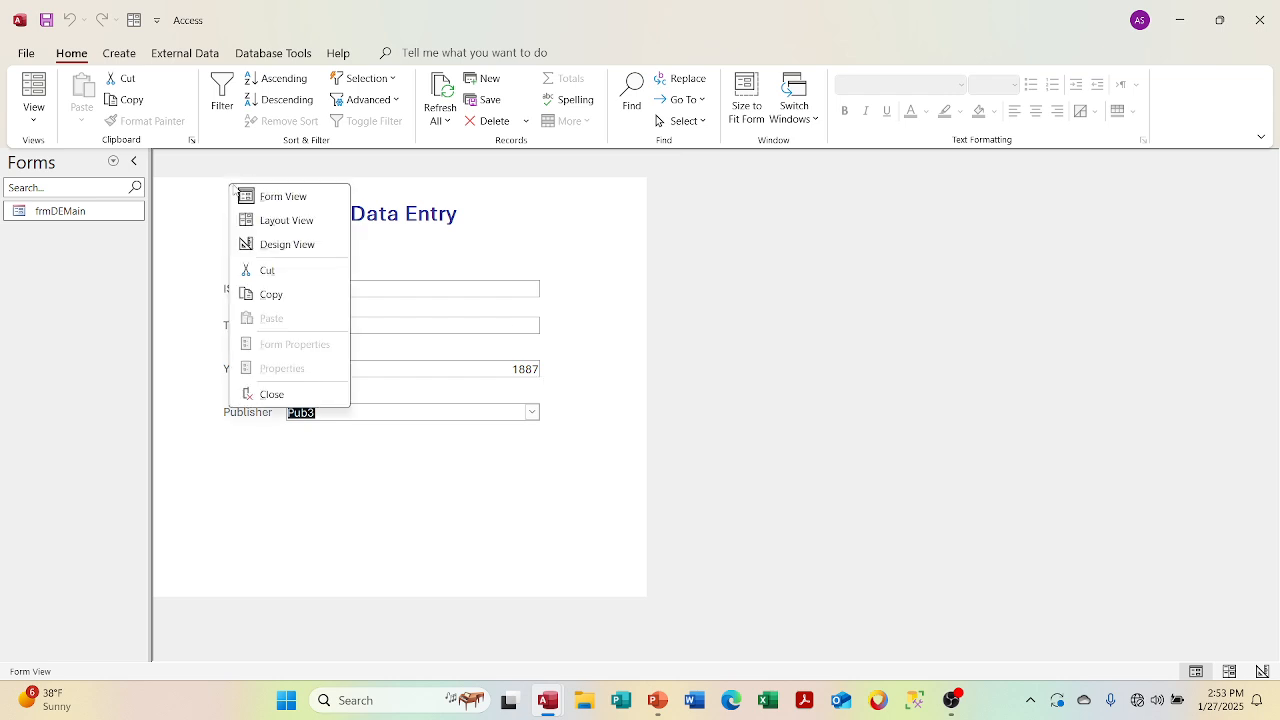
pyautogui.click(278, 244)
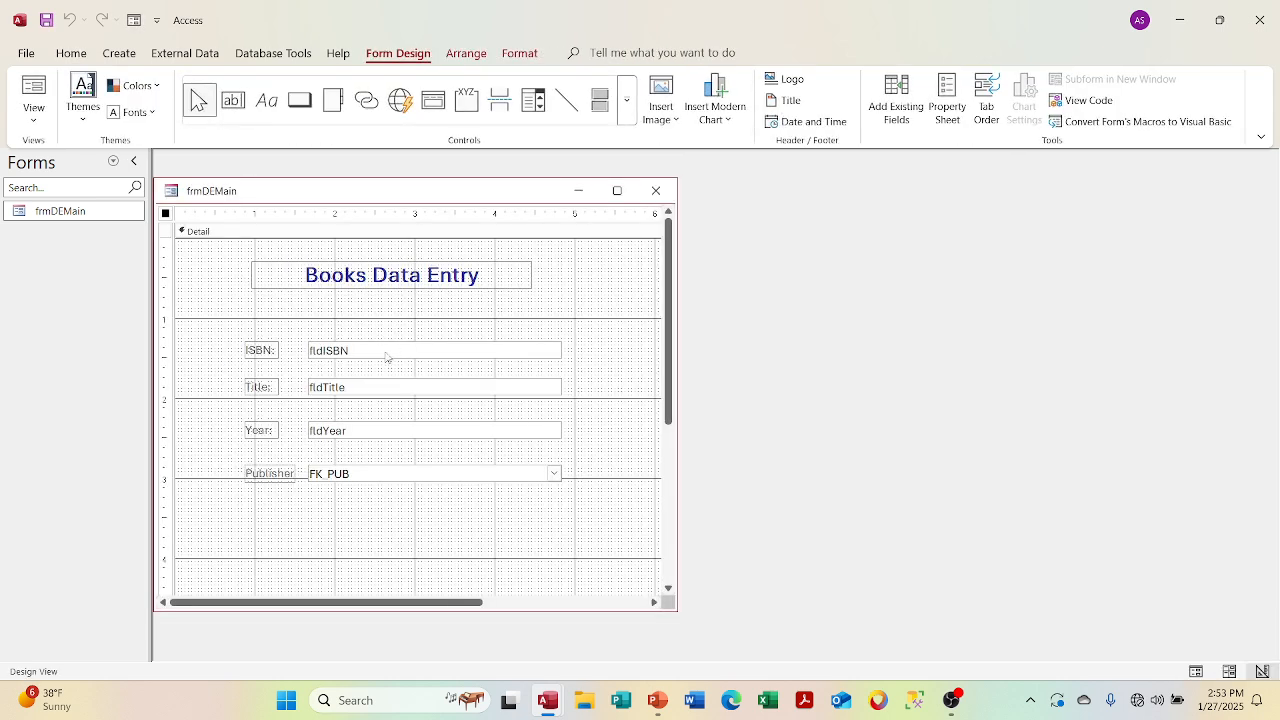
pyautogui.click(385, 351)
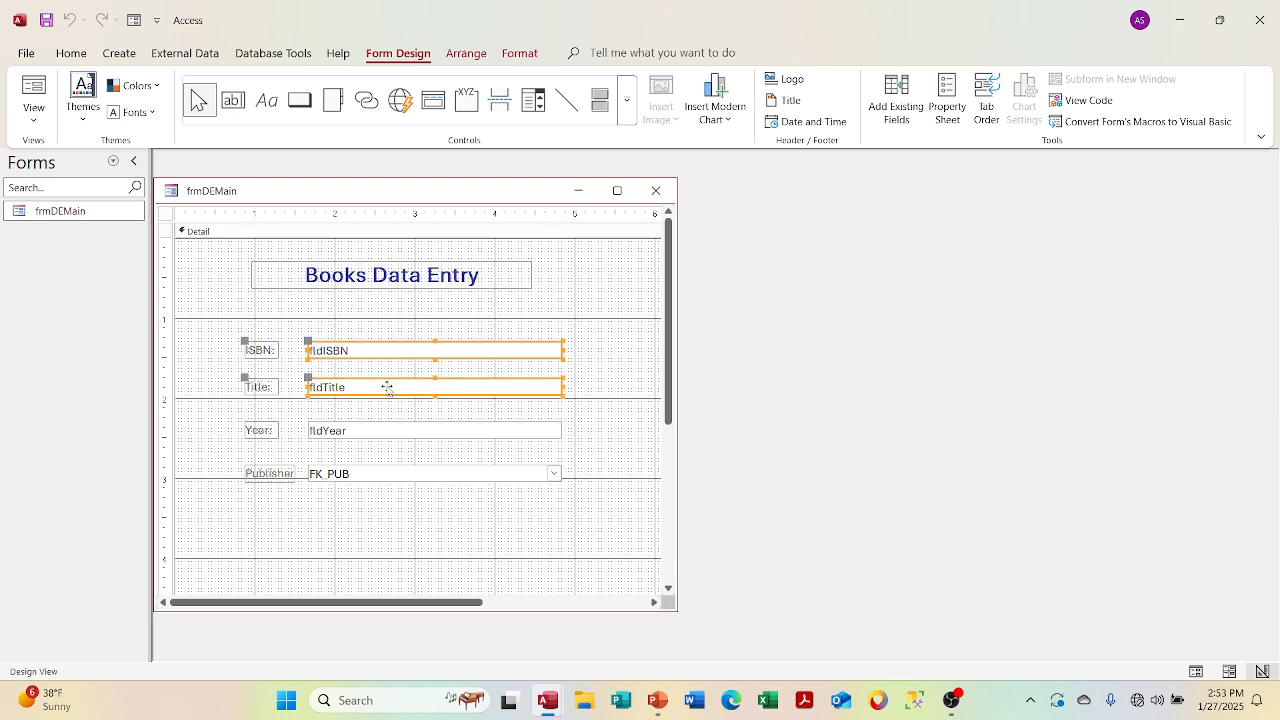
pyautogui.keyDown('shift'); pyautogui.click(386, 387); pyautogui.keyUp('shift')
pyautogui.keyDown('shift'); pyautogui.click(388, 431); pyautogui.keyUp('shift')
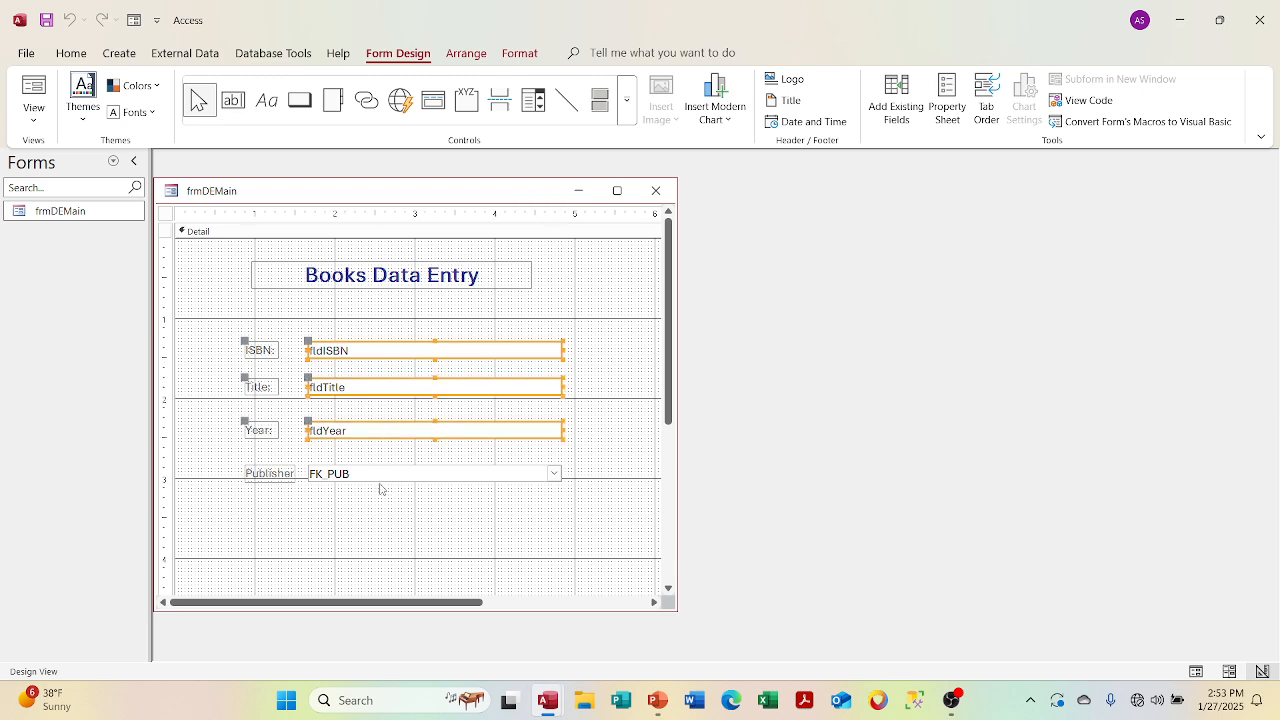
pyautogui.keyDown('shift'); pyautogui.click(380, 476); pyautogui.keyUp('shift')
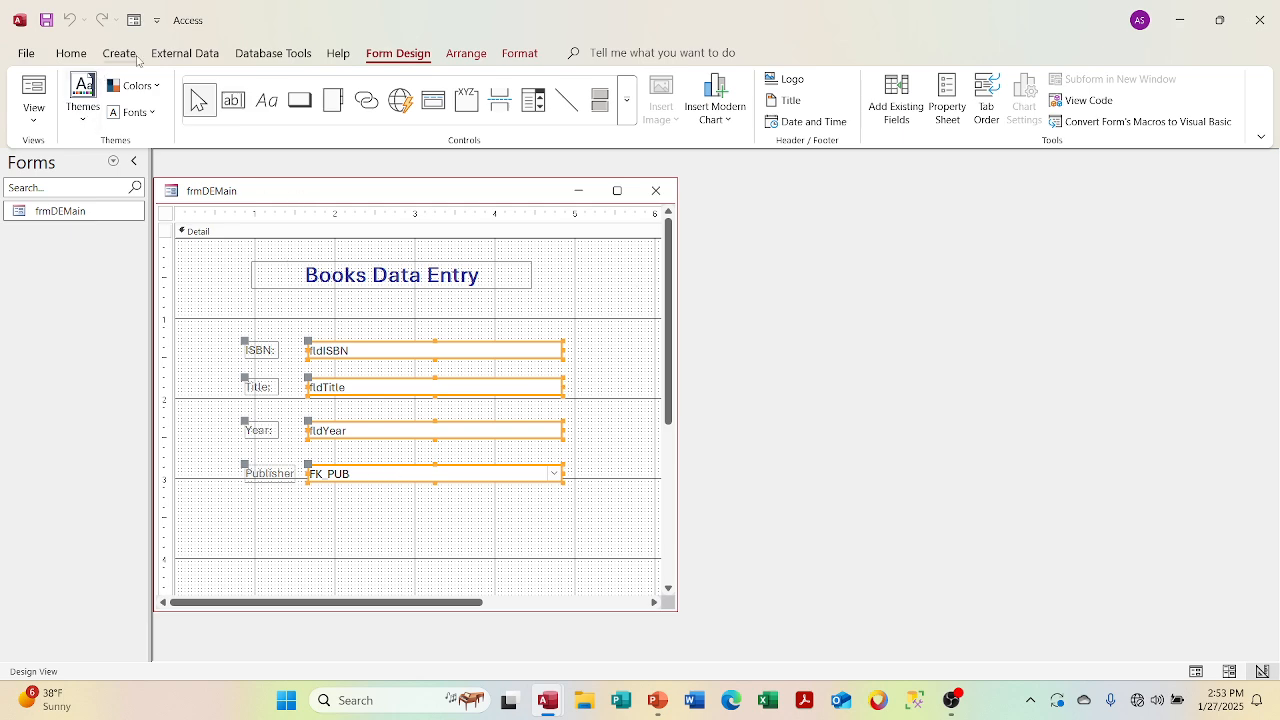
pyautogui.click(519, 54)
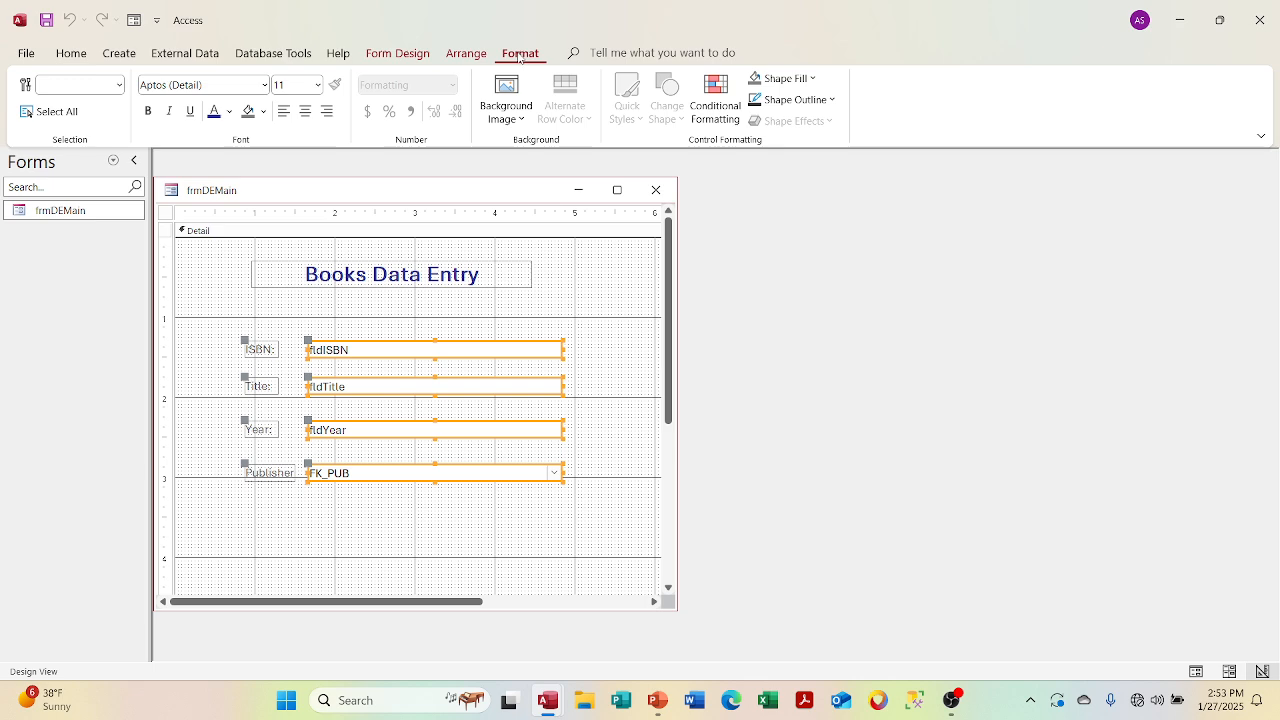
pyautogui.click(466, 53)
pyautogui.click(398, 53)
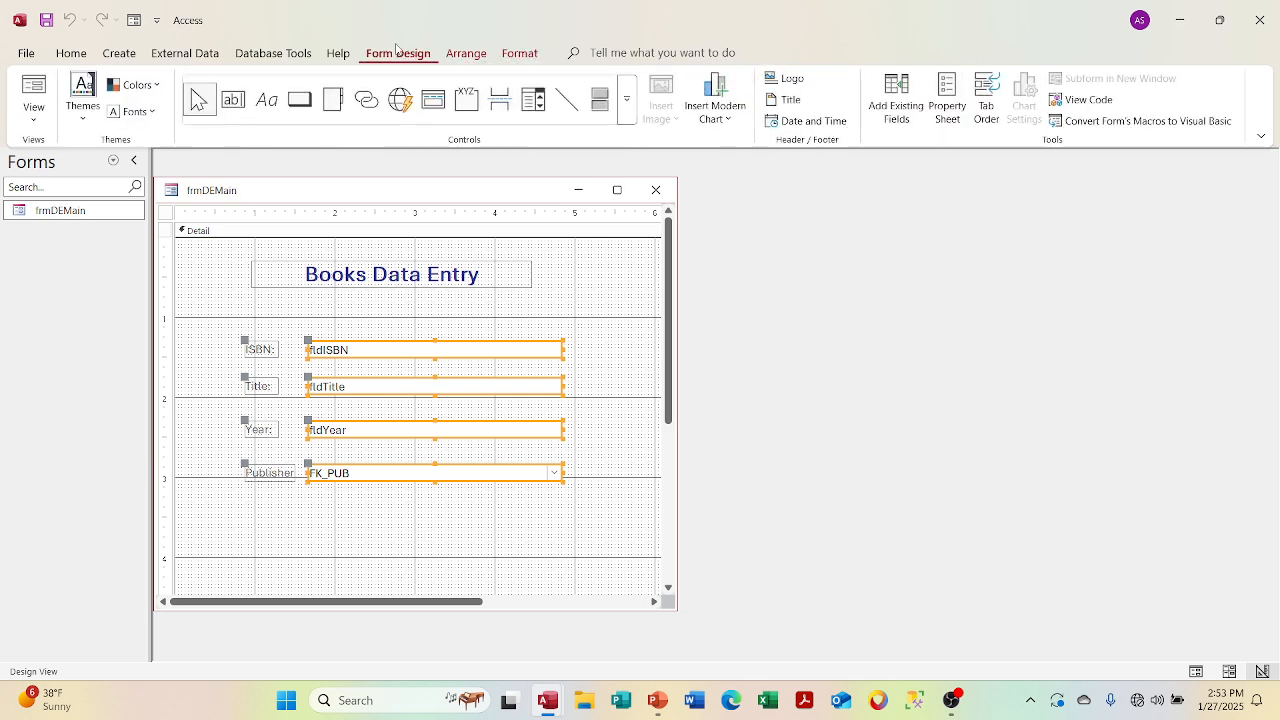
pyautogui.click(86, 56)
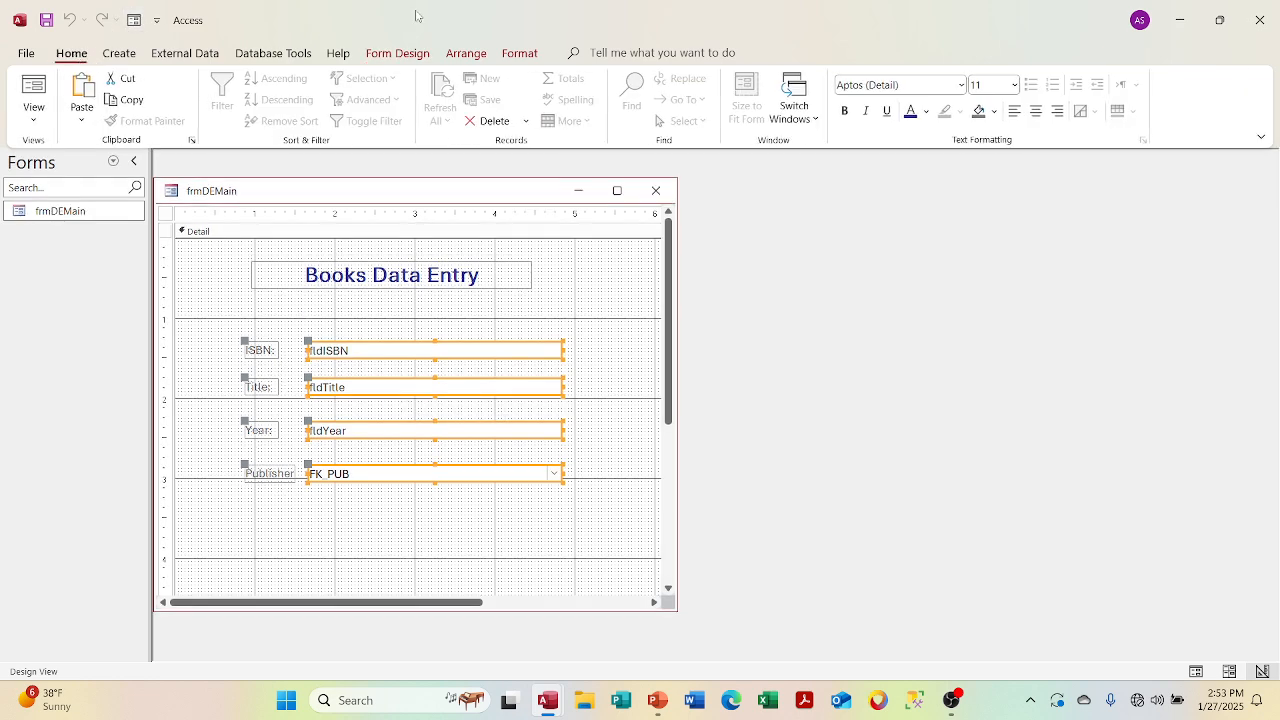
pyautogui.click(1013, 120)
pyautogui.click(34, 119)
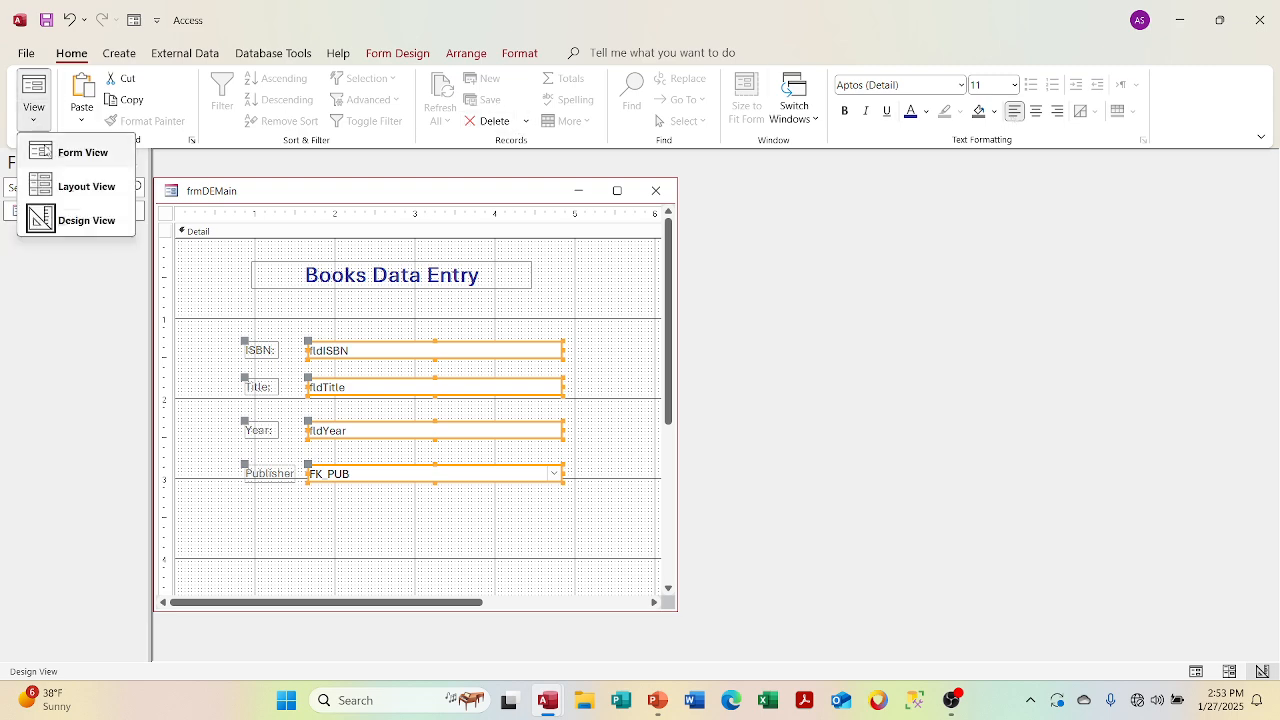
pyautogui.click(42, 143)
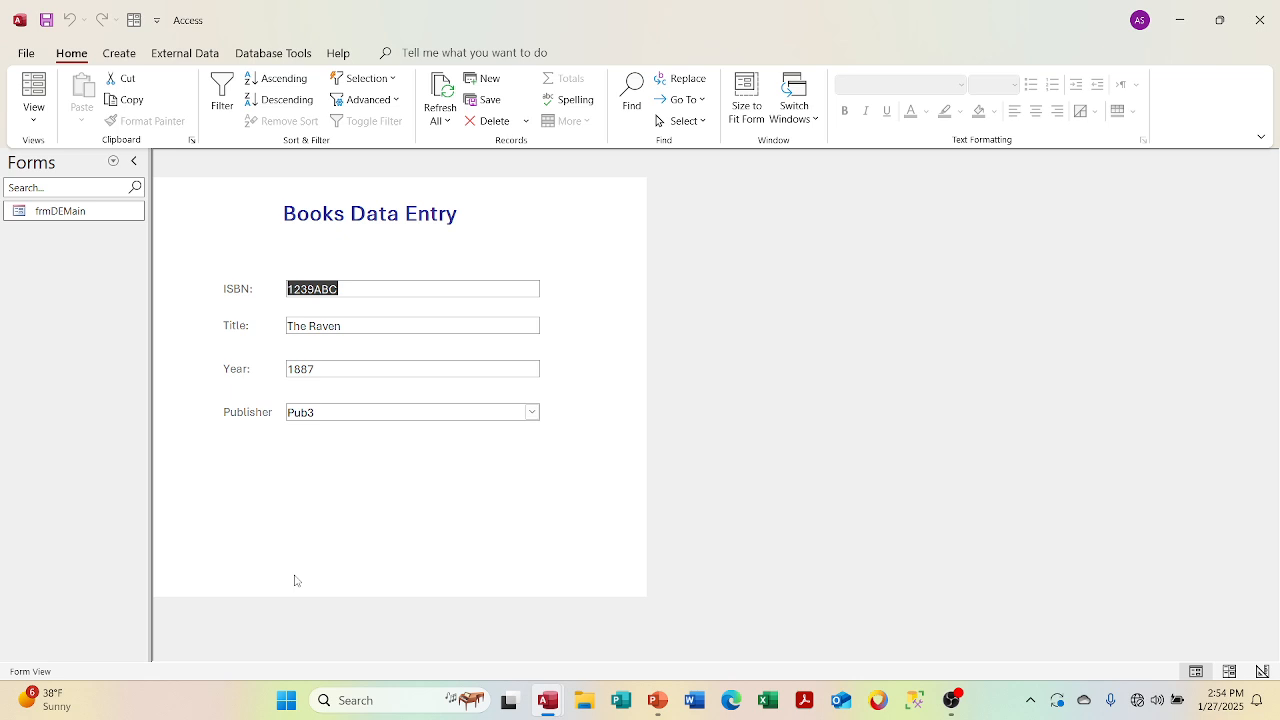
# Return frmDEMain to Design View and set the form's Data Entry property to Yes
pyautogui.rightClick(206, 209)
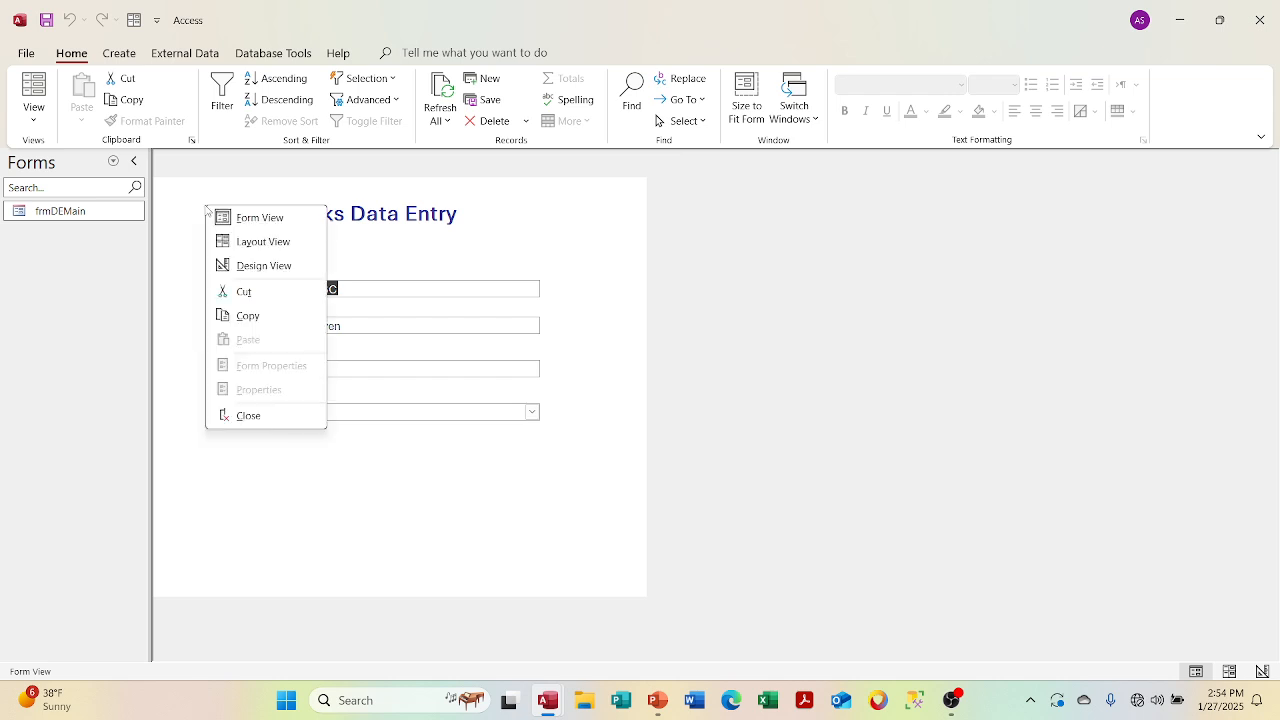
pyautogui.click(258, 265)
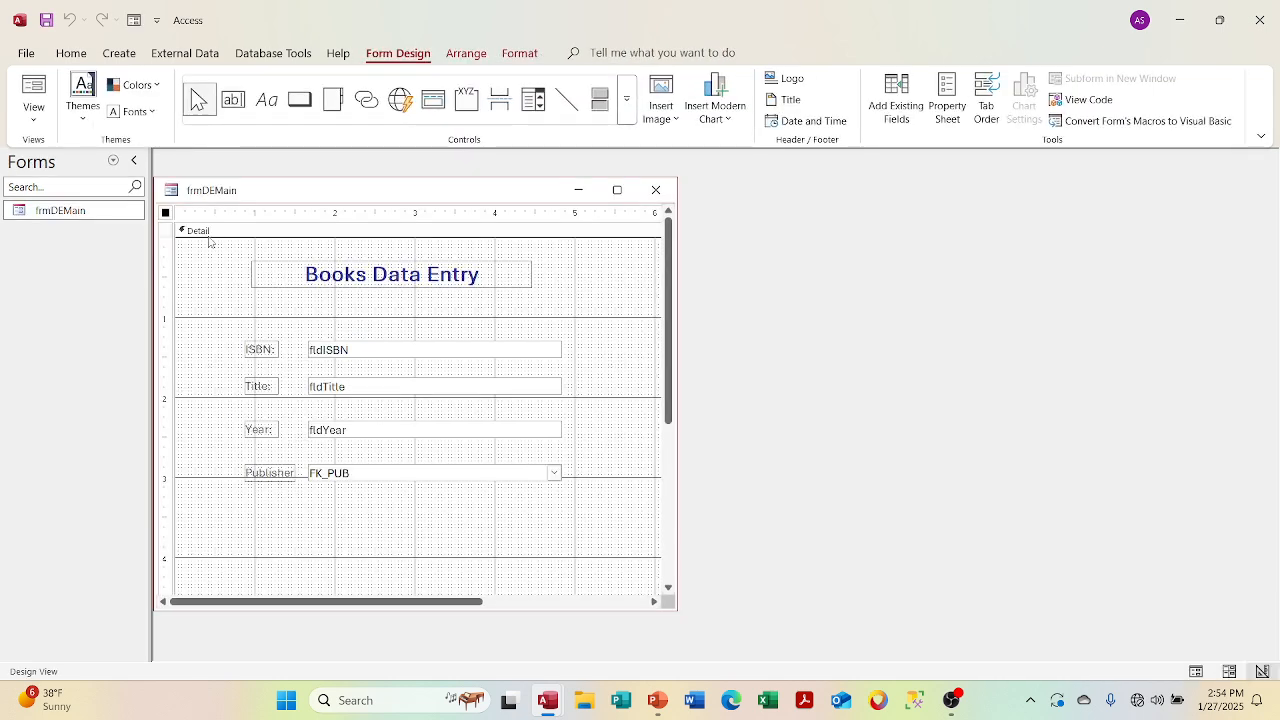
pyautogui.rightClick(166, 213)
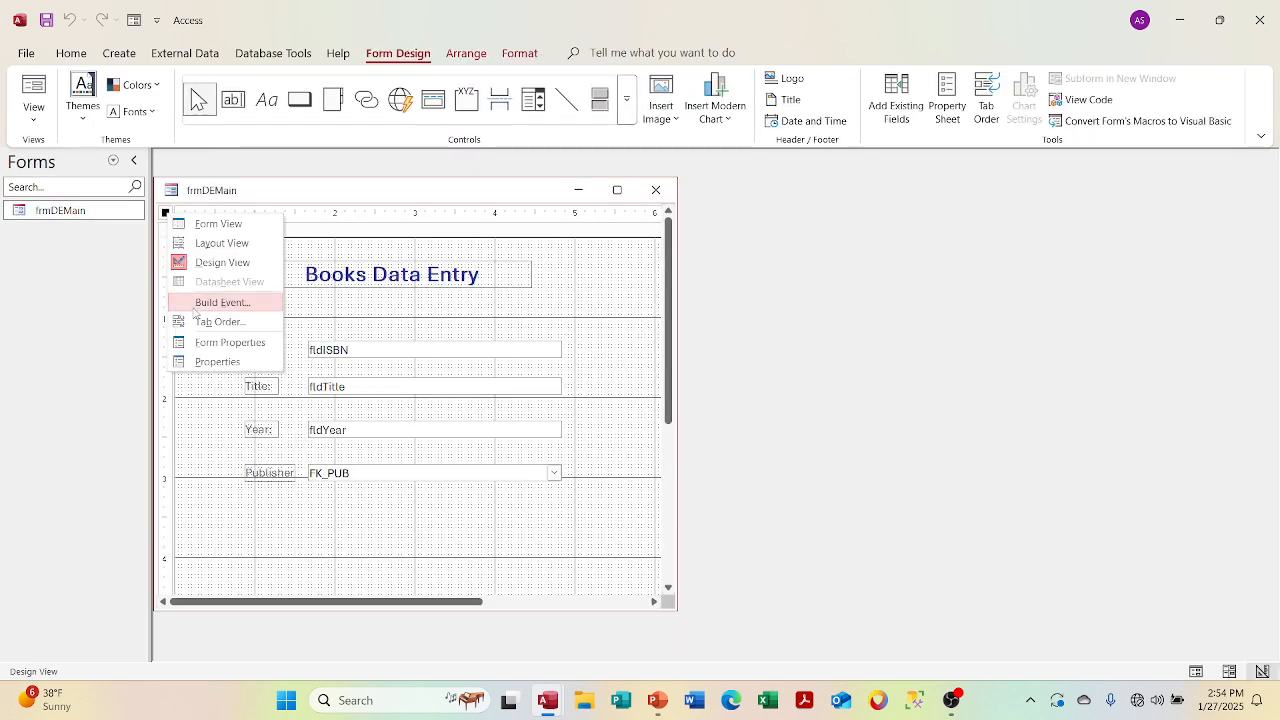
pyautogui.click(217, 362)
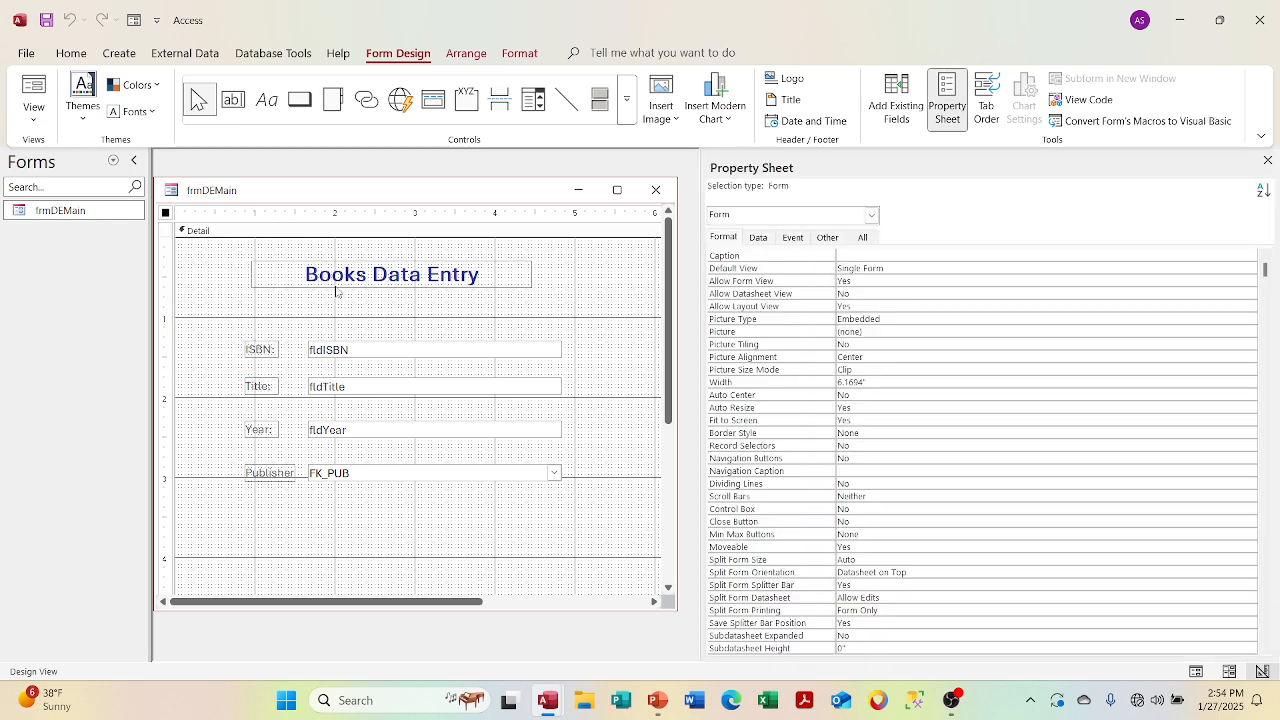
pyautogui.click(760, 238)
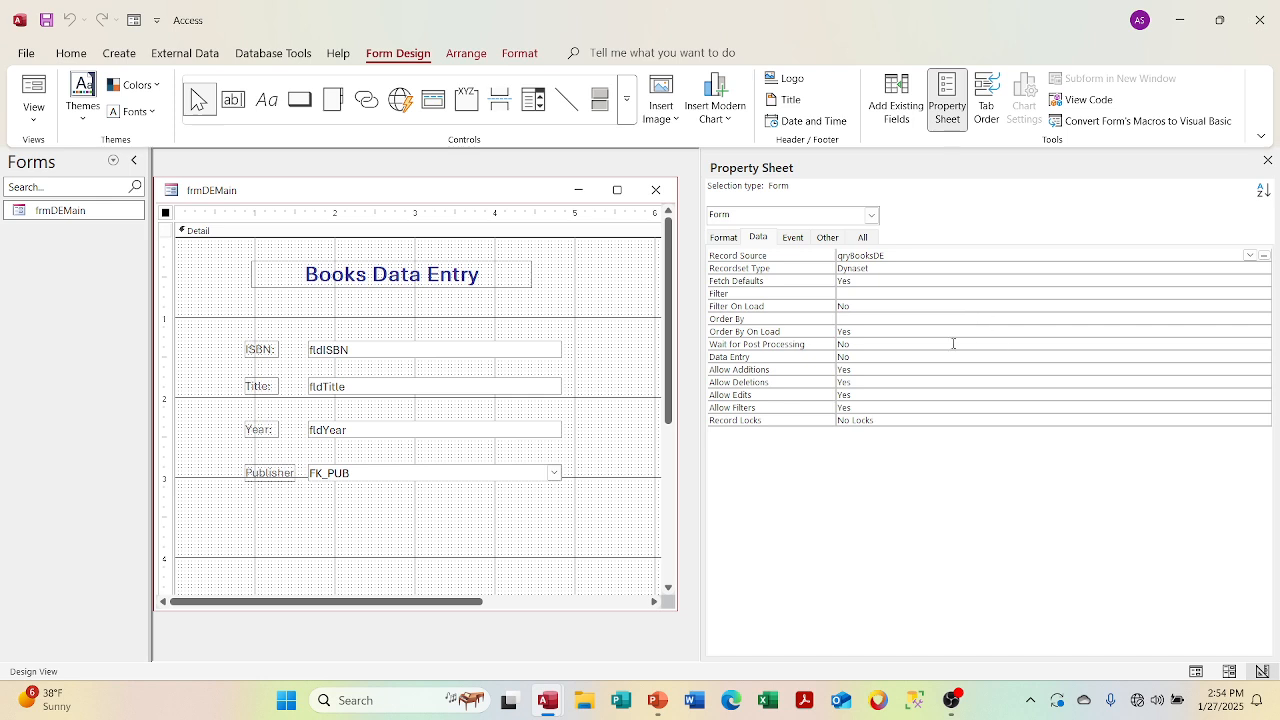
pyautogui.click(935, 356)
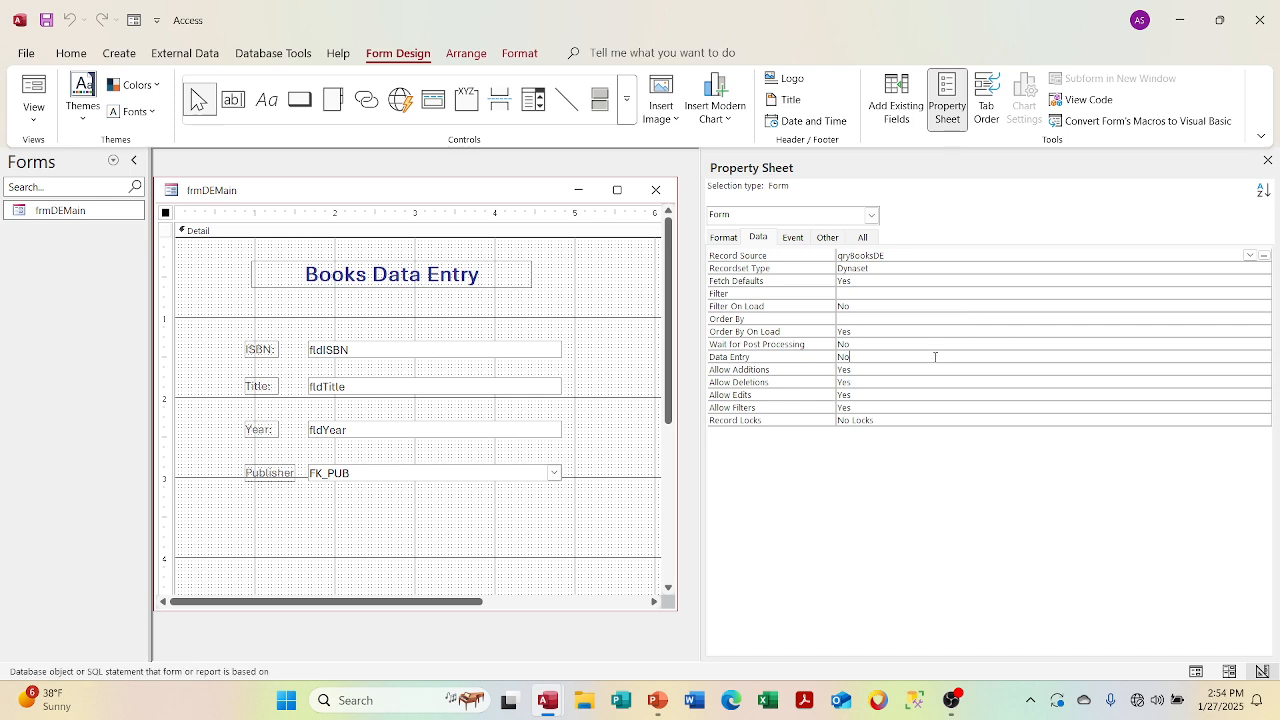
pyautogui.click(1264, 357)
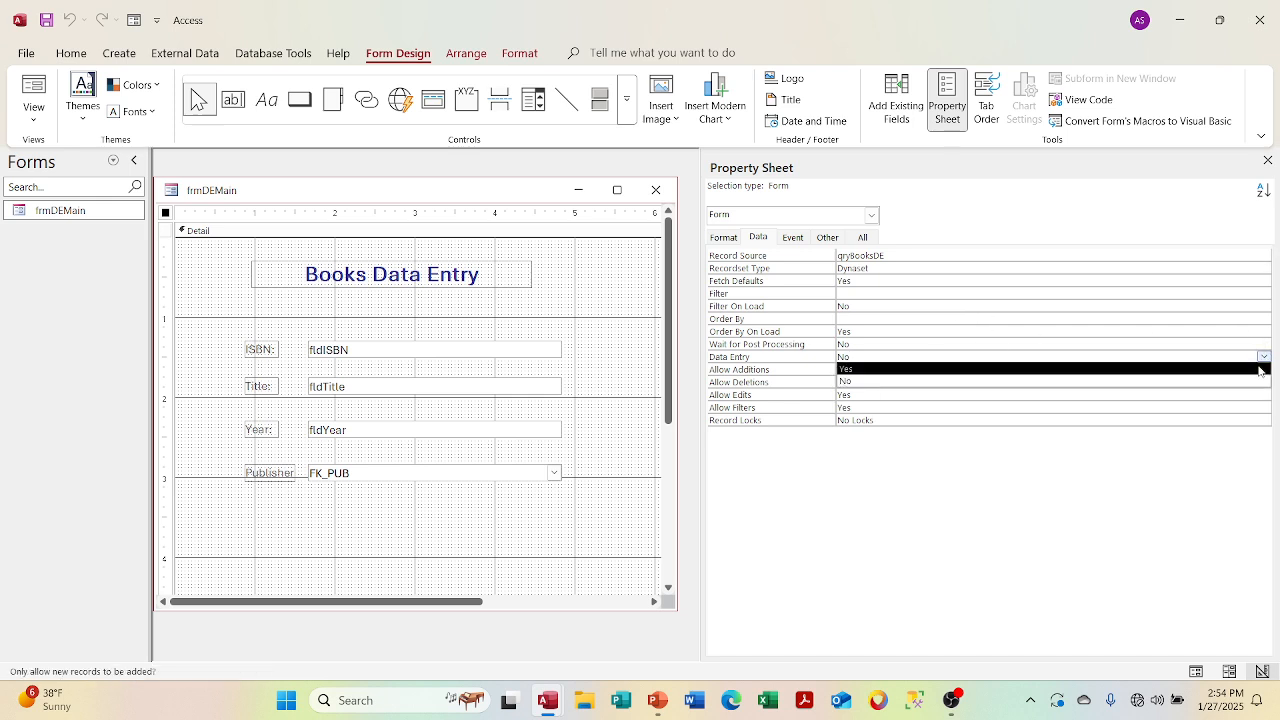
pyautogui.click(1258, 369)
# Pick Yes for the form's Allow Additions property and check the choices offered for Allow Filters
pyautogui.click(1196, 380)
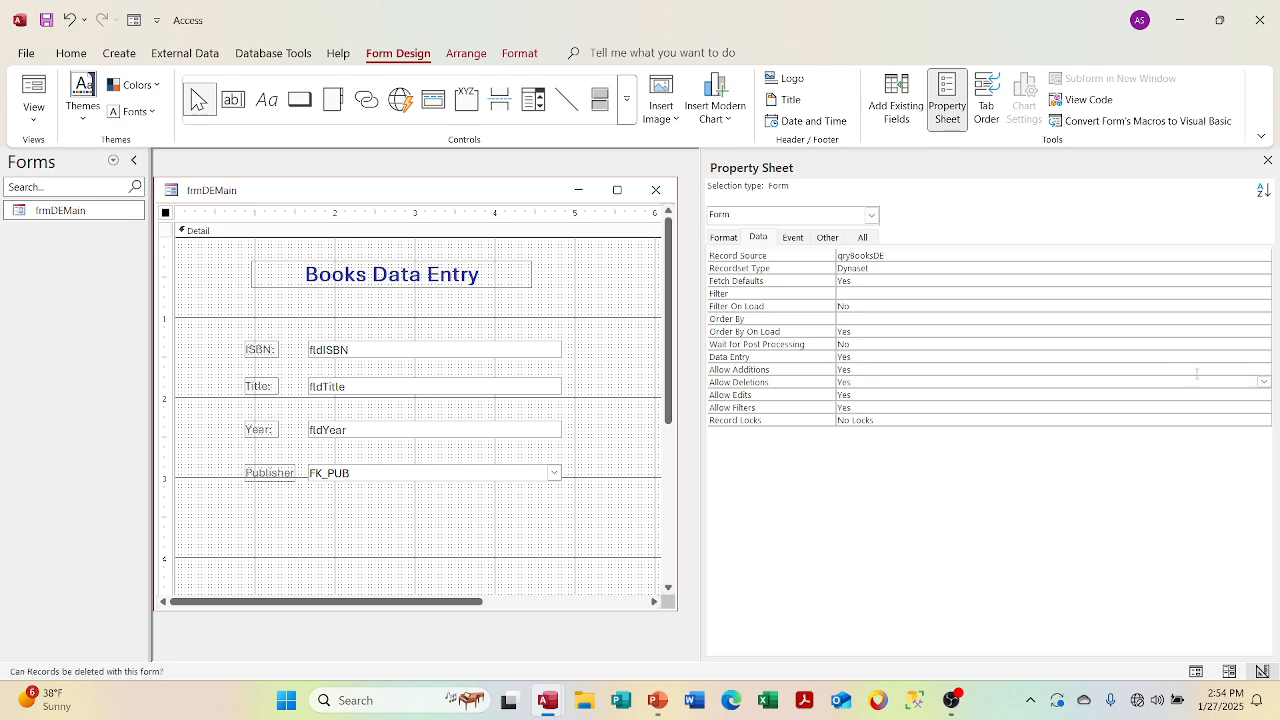
pyautogui.click(1196, 371)
pyautogui.click(1264, 369)
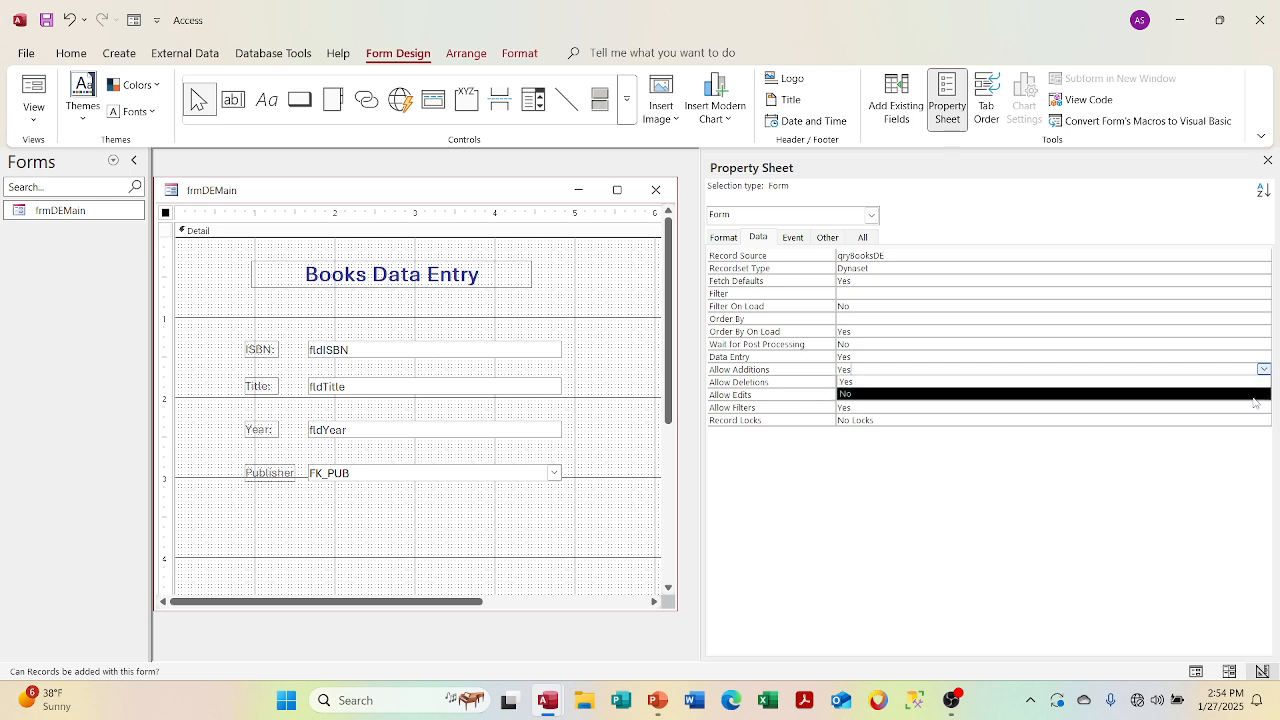
pyautogui.click(1247, 381)
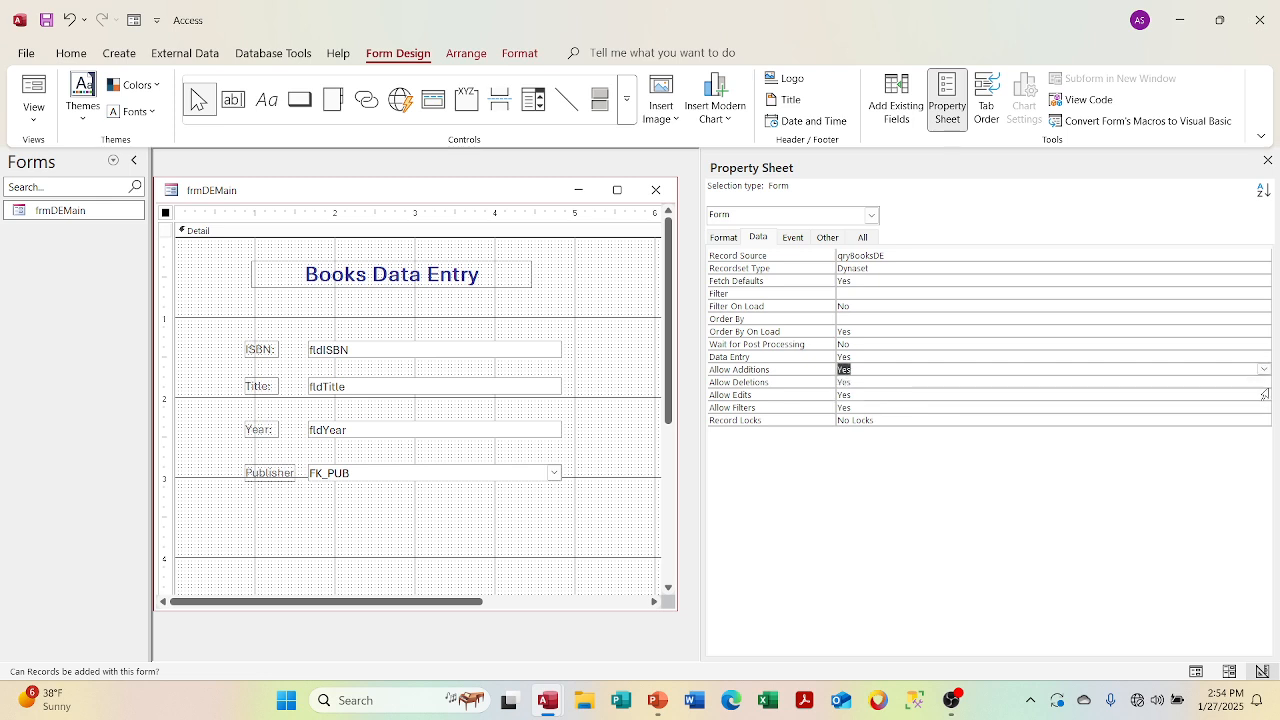
pyautogui.click(1263, 394)
pyautogui.click(1264, 407)
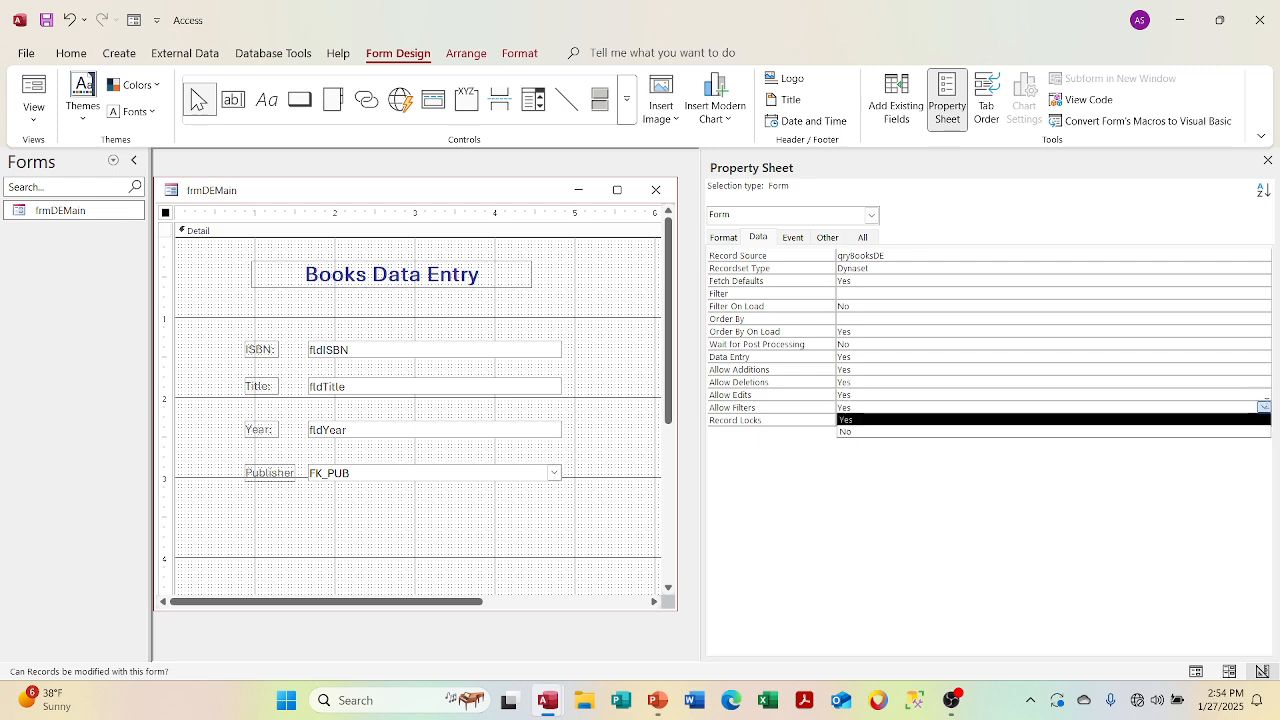
pyautogui.click(1245, 385)
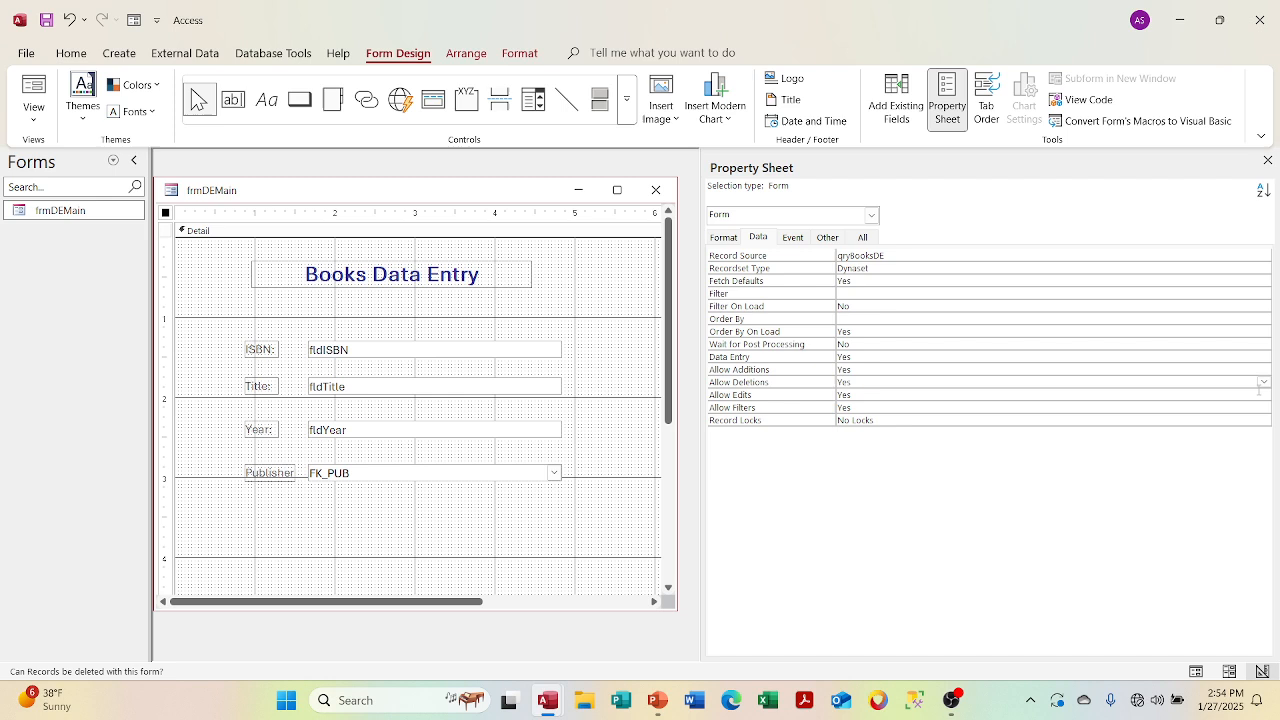
# Set the form's Allow Deletions property to No and its Allow Edits property to Yes
pyautogui.click(1263, 394)
pyautogui.click(1248, 420)
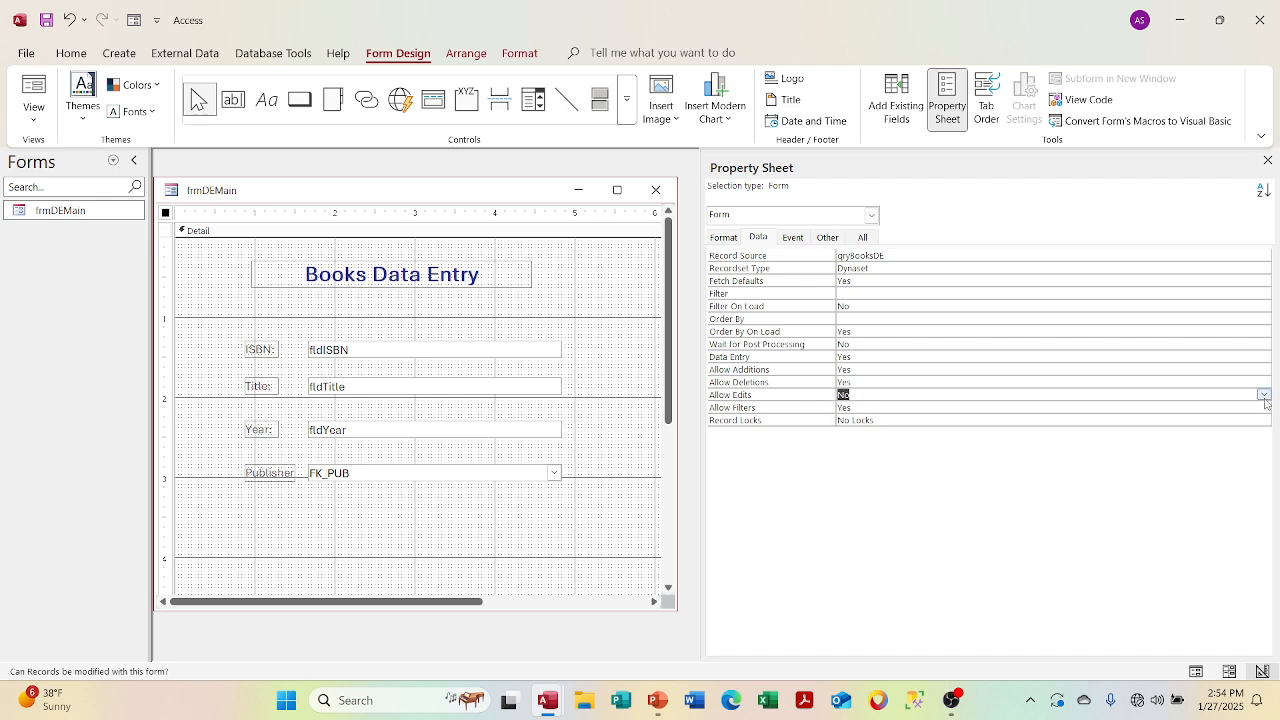
pyautogui.click(1264, 382)
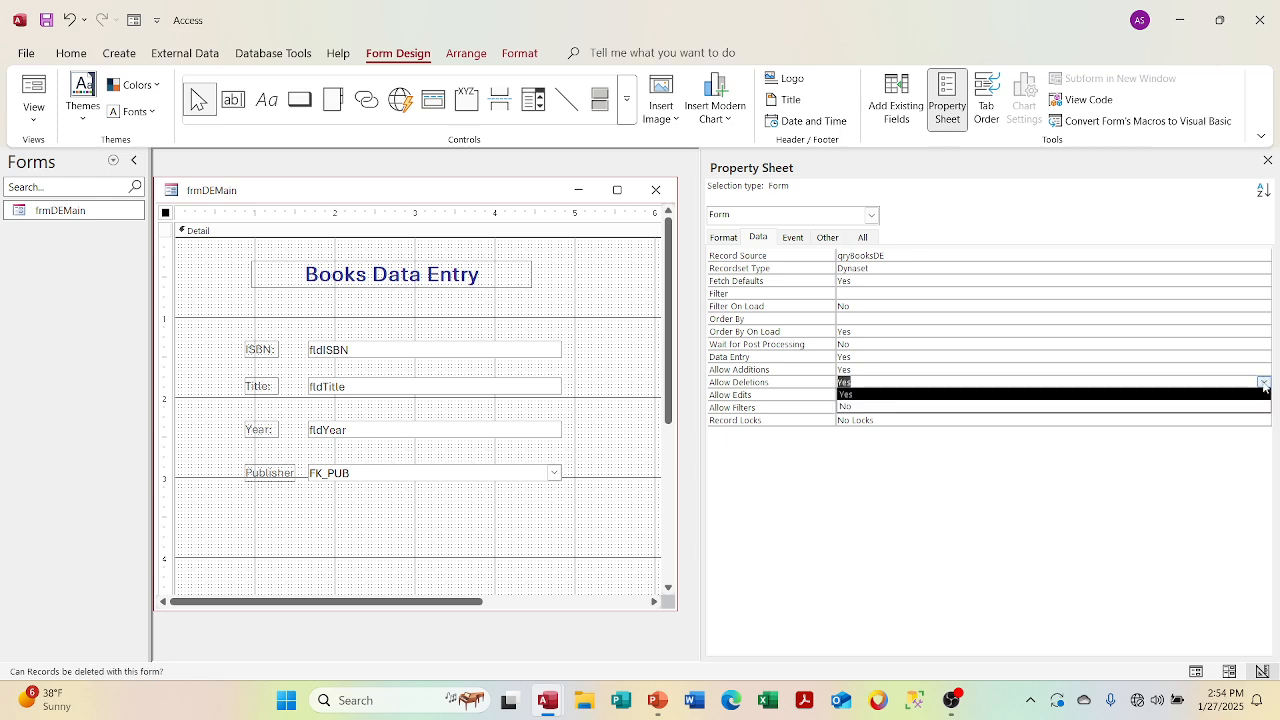
pyautogui.click(1260, 407)
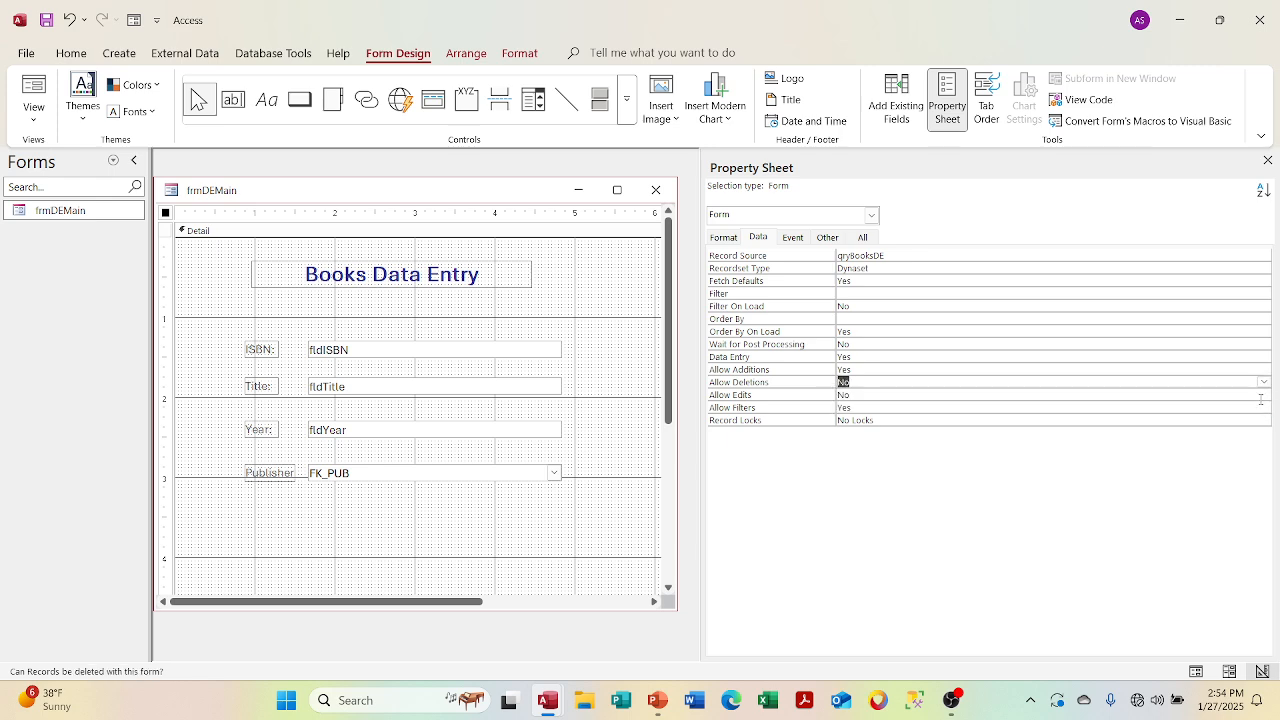
pyautogui.click(1264, 394)
pyautogui.click(1246, 408)
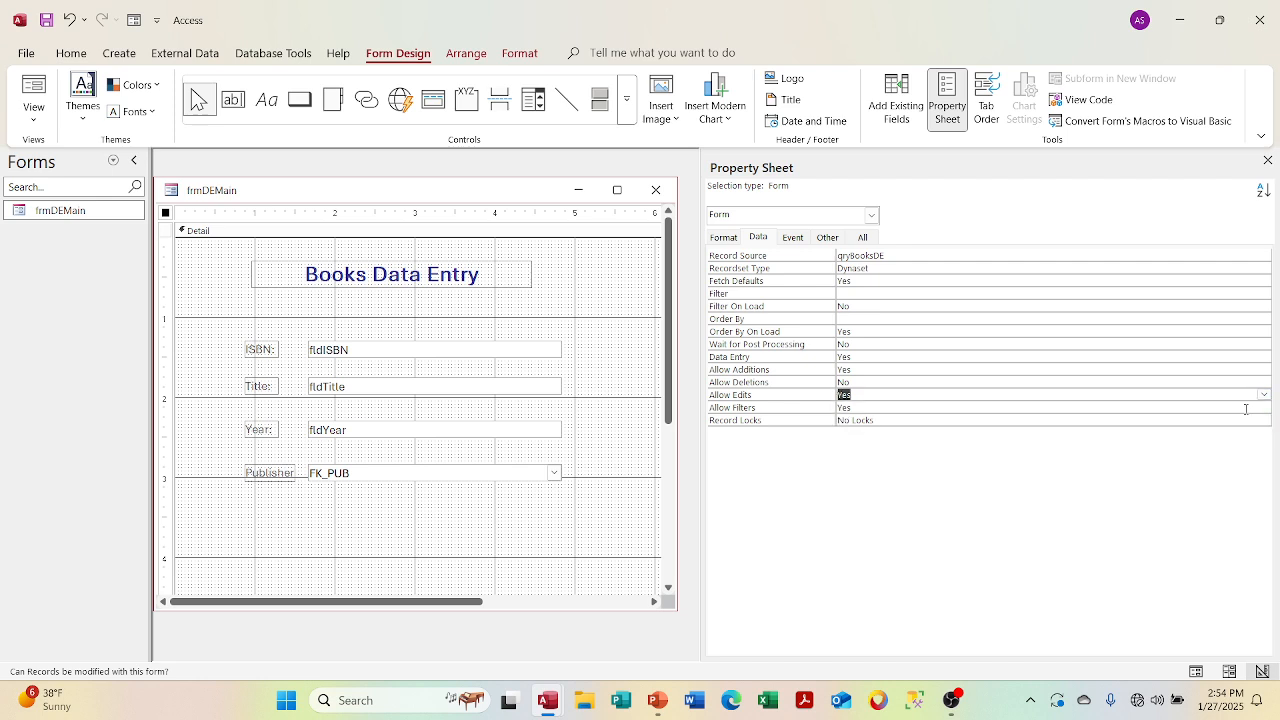
# Set the form's Allow Filters property to No and close the form's properties
pyautogui.click(1246, 408)
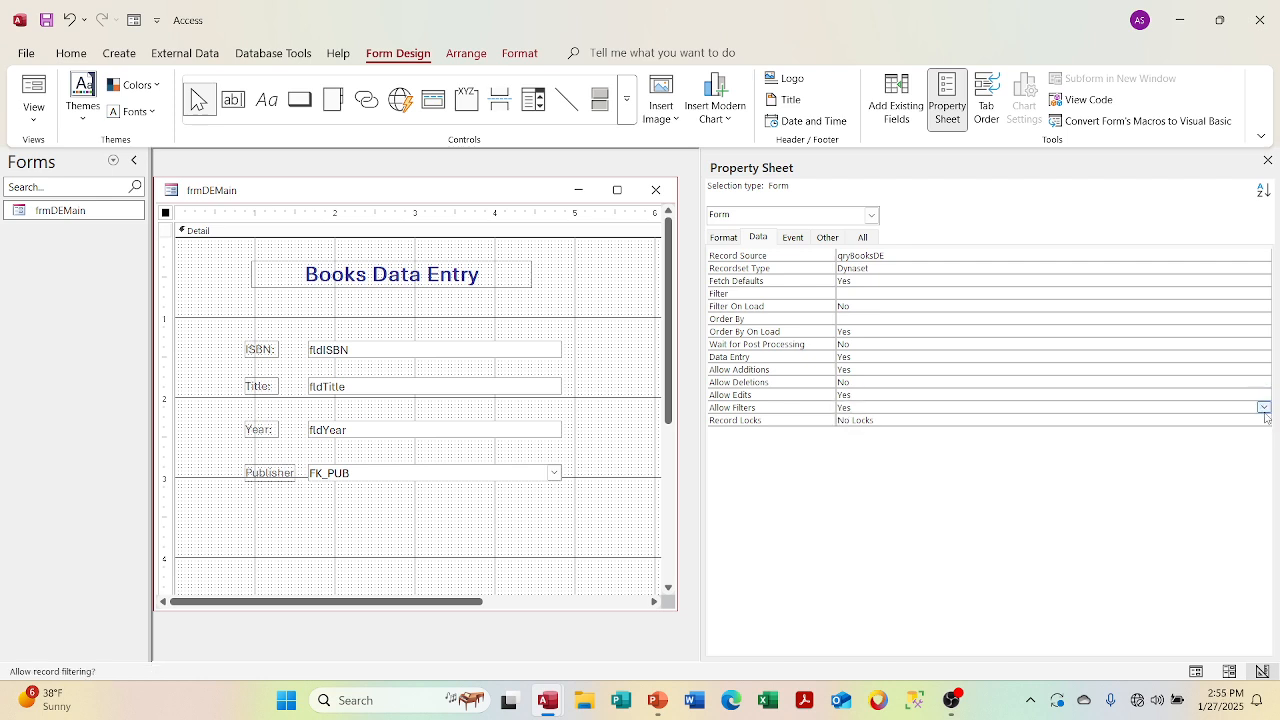
pyautogui.click(1264, 408)
pyautogui.click(1229, 432)
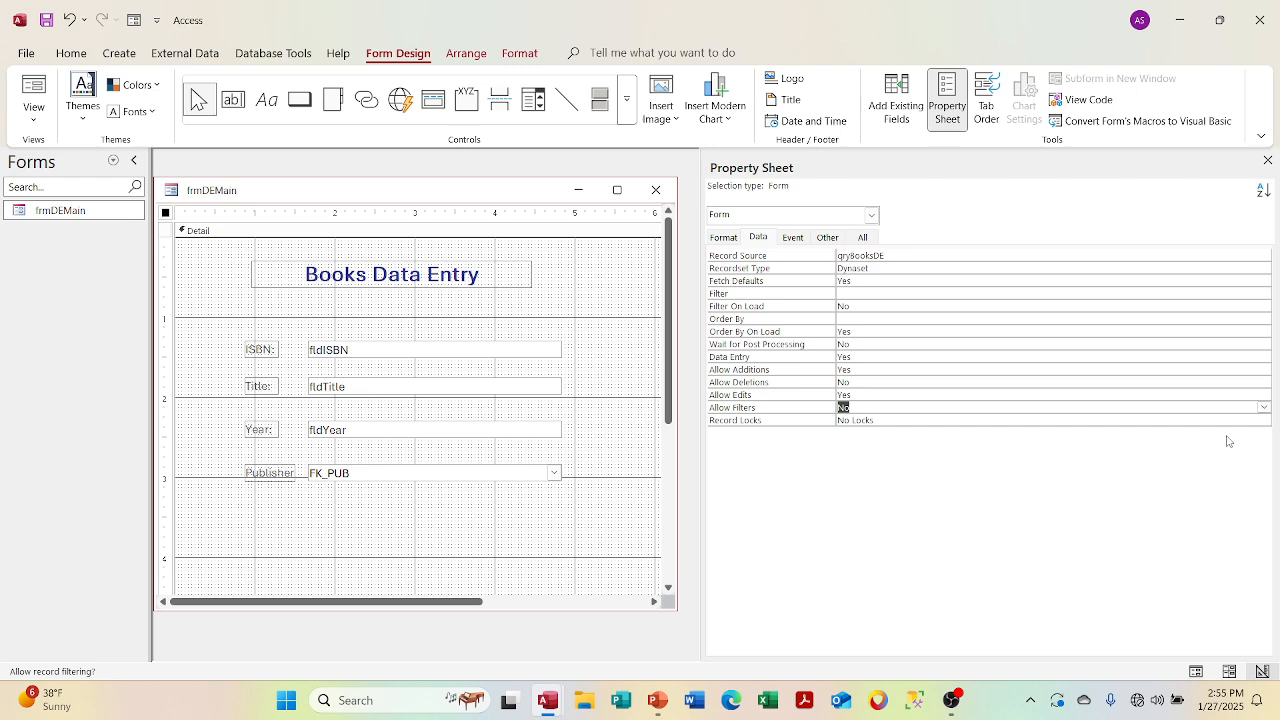
pyautogui.click(1171, 280)
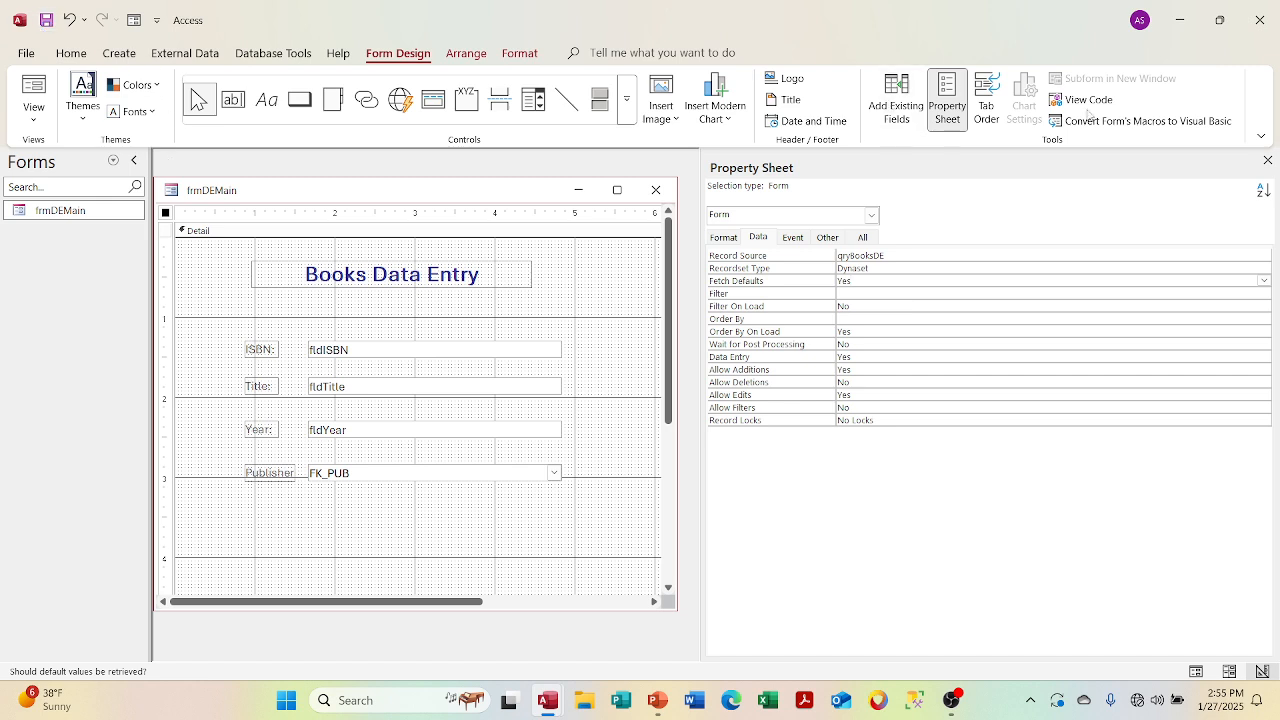
pyautogui.click(1268, 160)
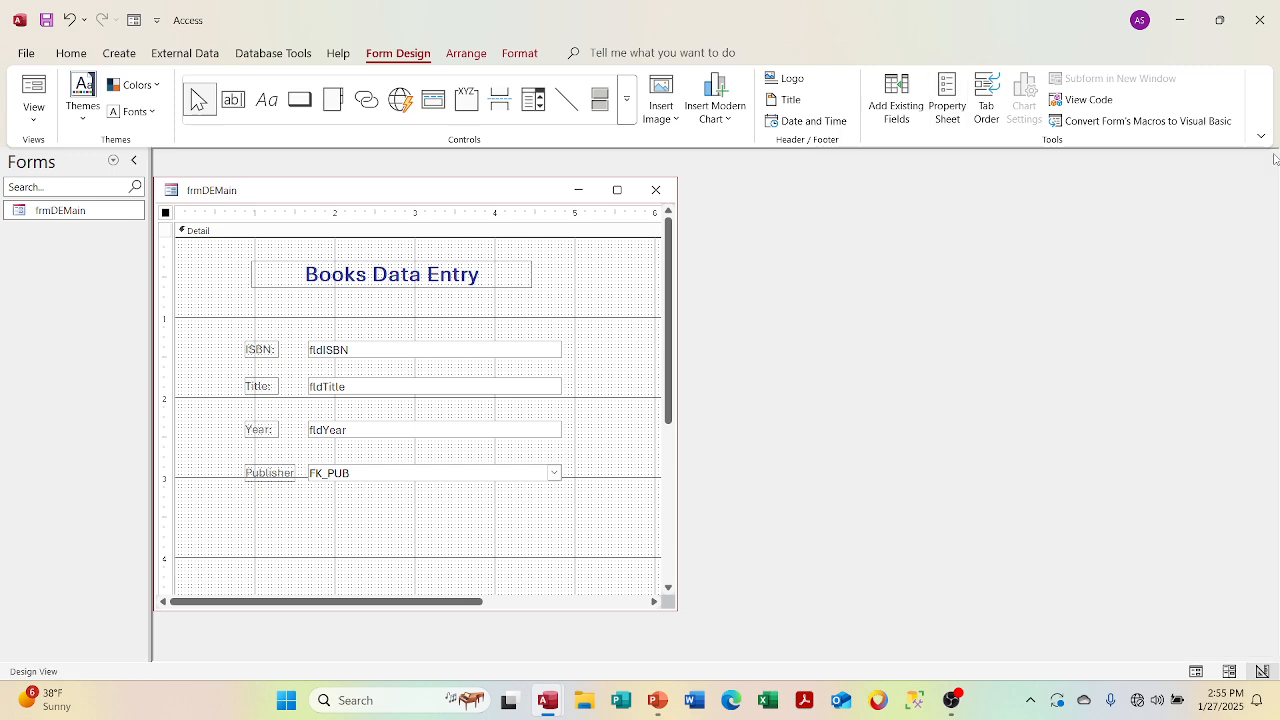
# Display frmDEMain in Form View to check its entry fields, and close the form
pyautogui.click(48, 117)
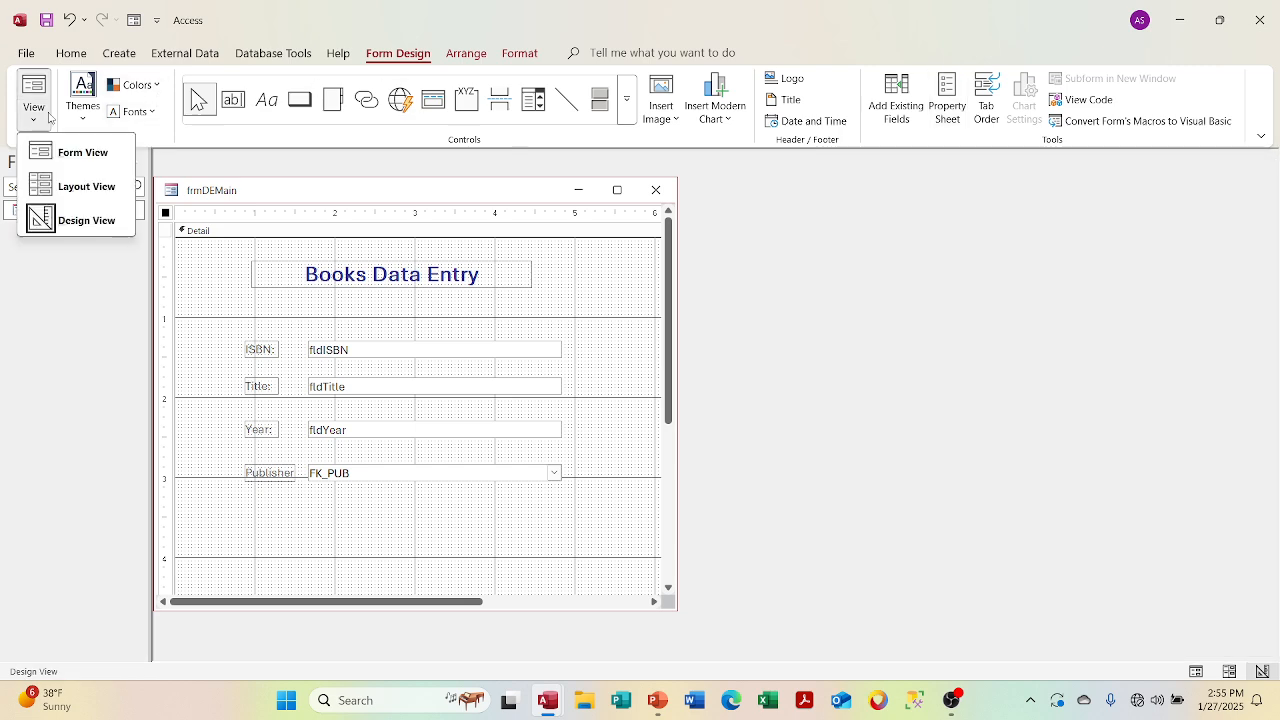
pyautogui.click(57, 158)
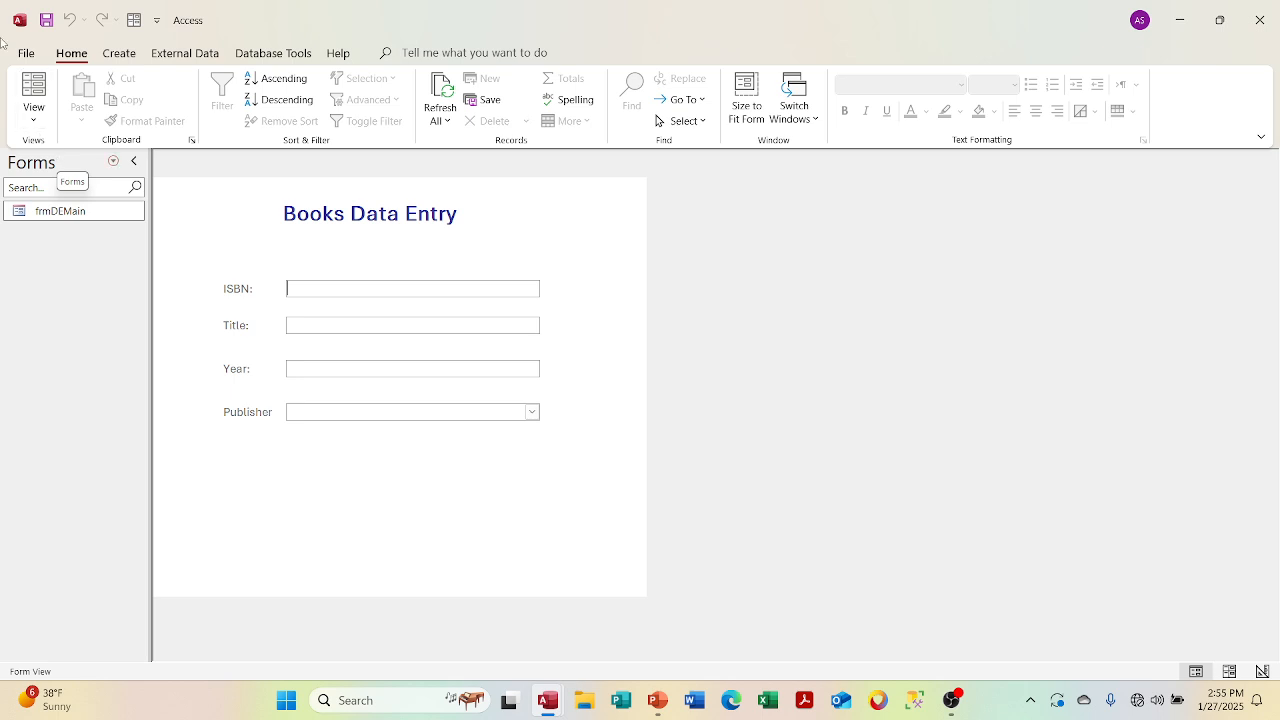
pyautogui.rightClick(206, 197)
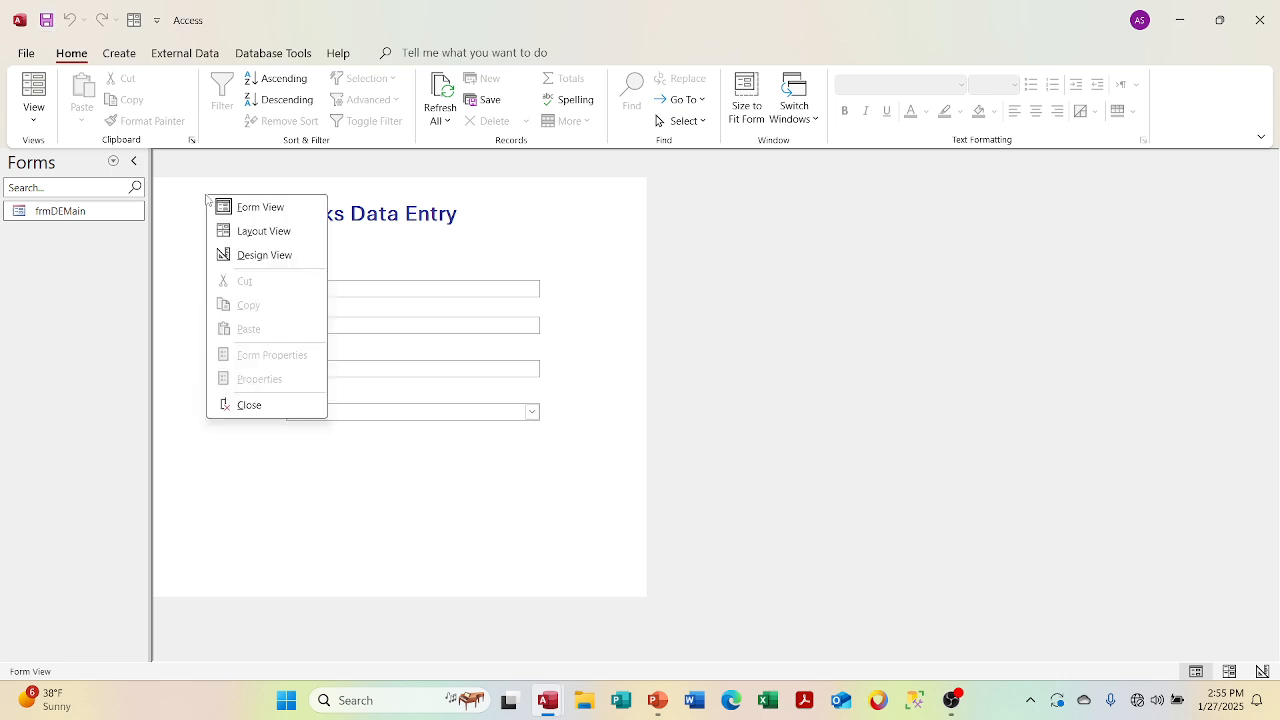
pyautogui.click(243, 407)
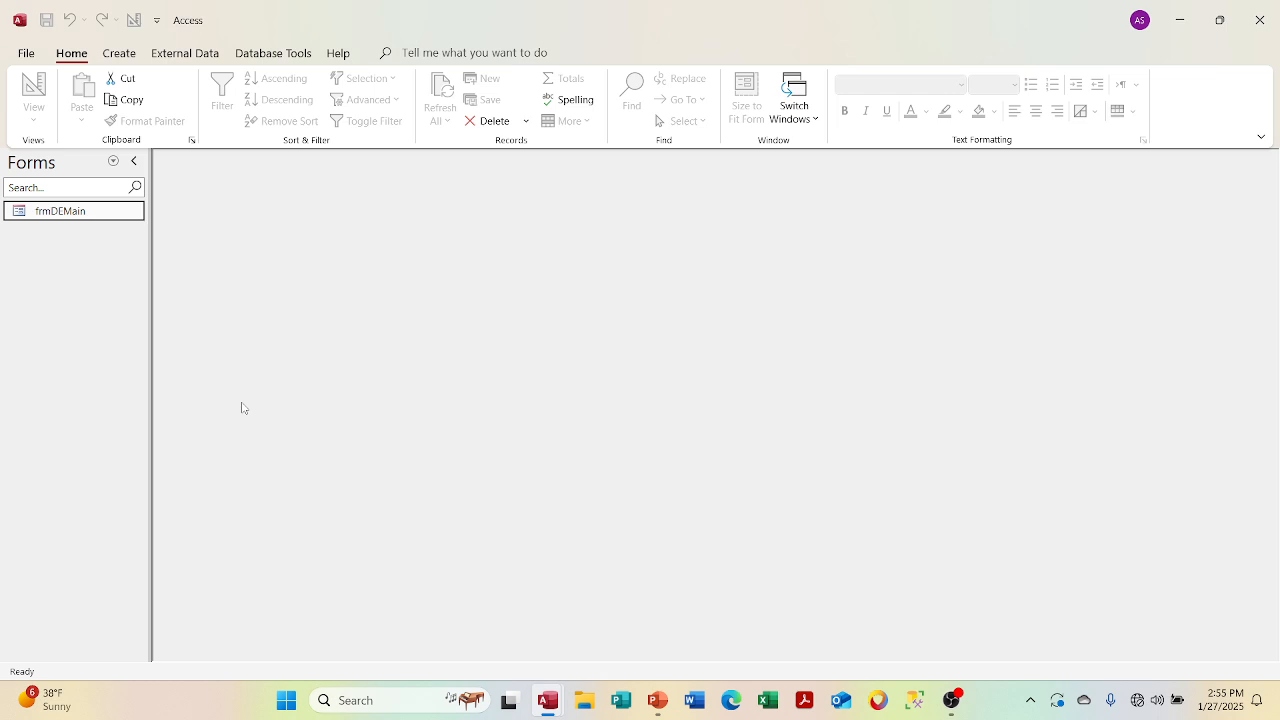
# List the database's tables, start a new table in Design View, and add a Short Text field named fldISBN
pyautogui.click(115, 162)
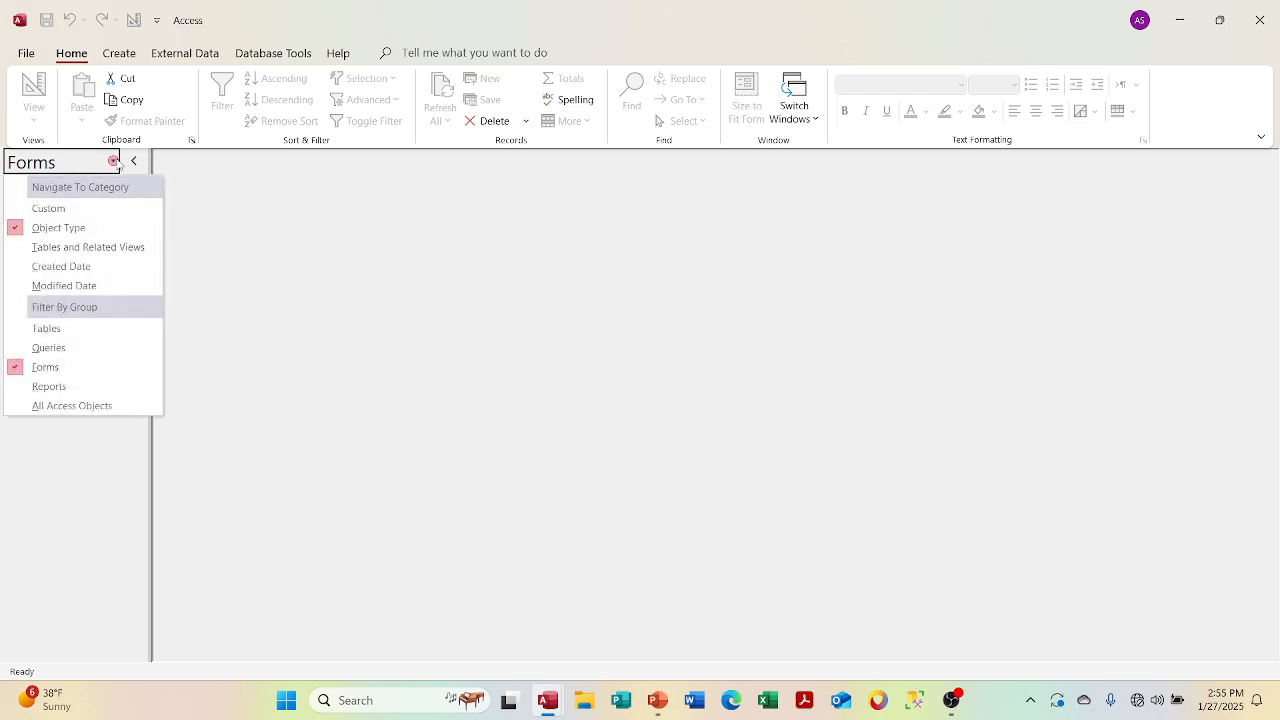
pyautogui.click(72, 333)
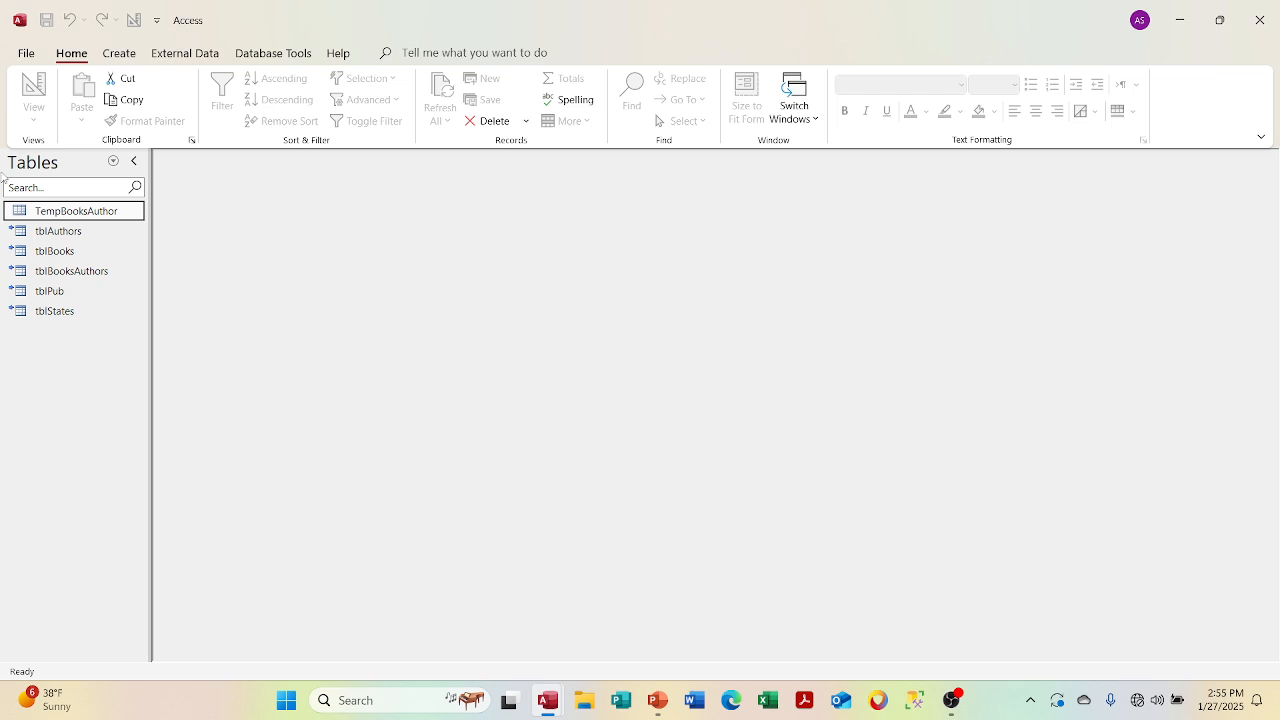
pyautogui.click(116, 56)
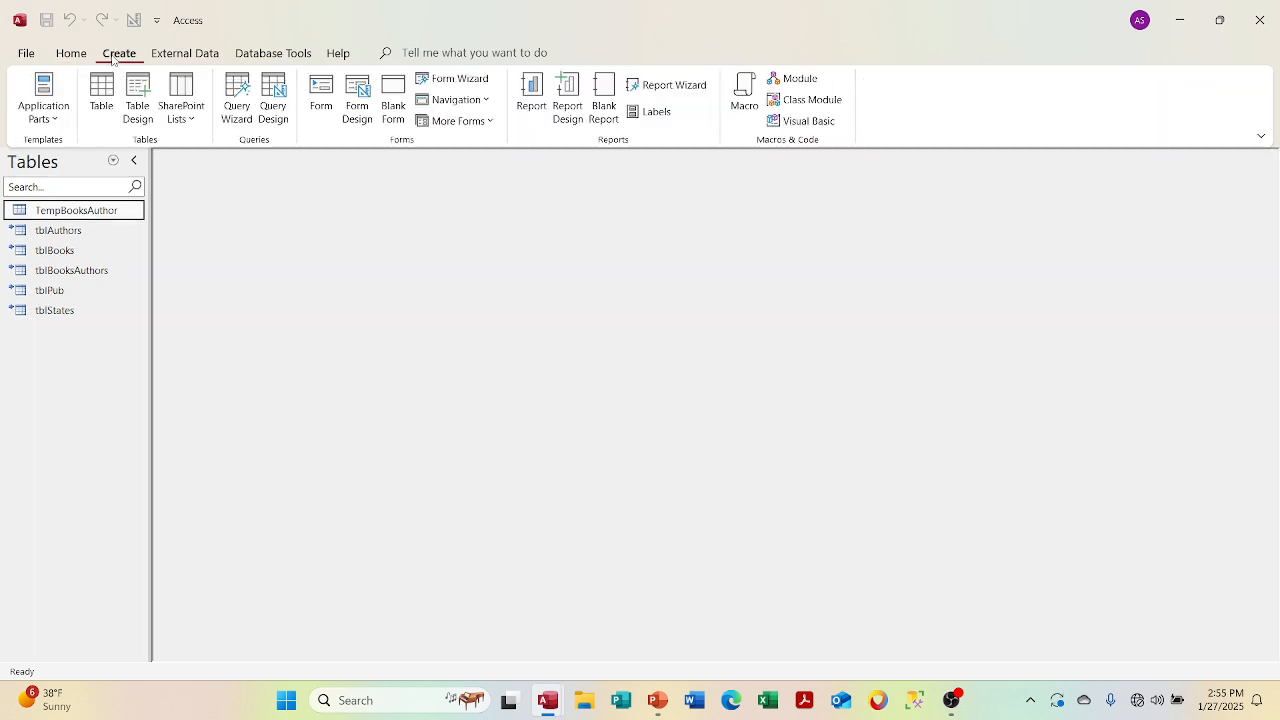
pyautogui.click(138, 98)
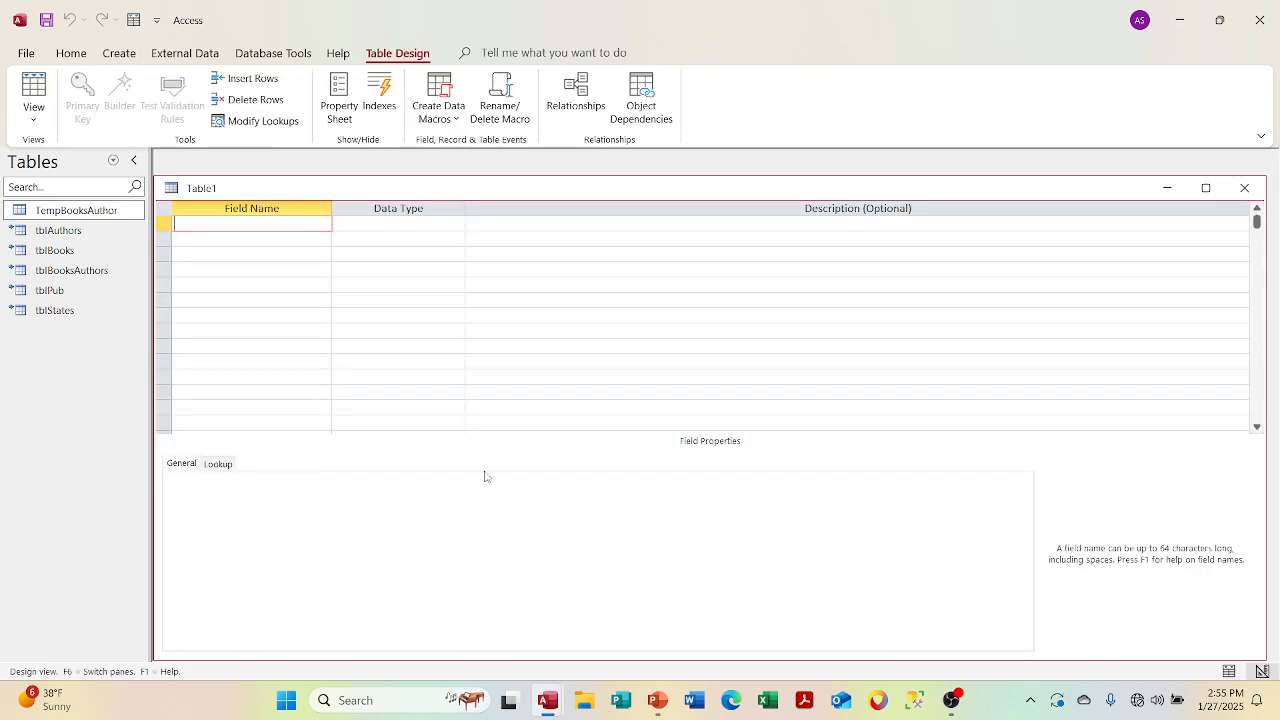
pyautogui.write('fldISBN')
pyautogui.press('Tab')
pyautogui.press('Tab')
pyautogui.press('Tab')
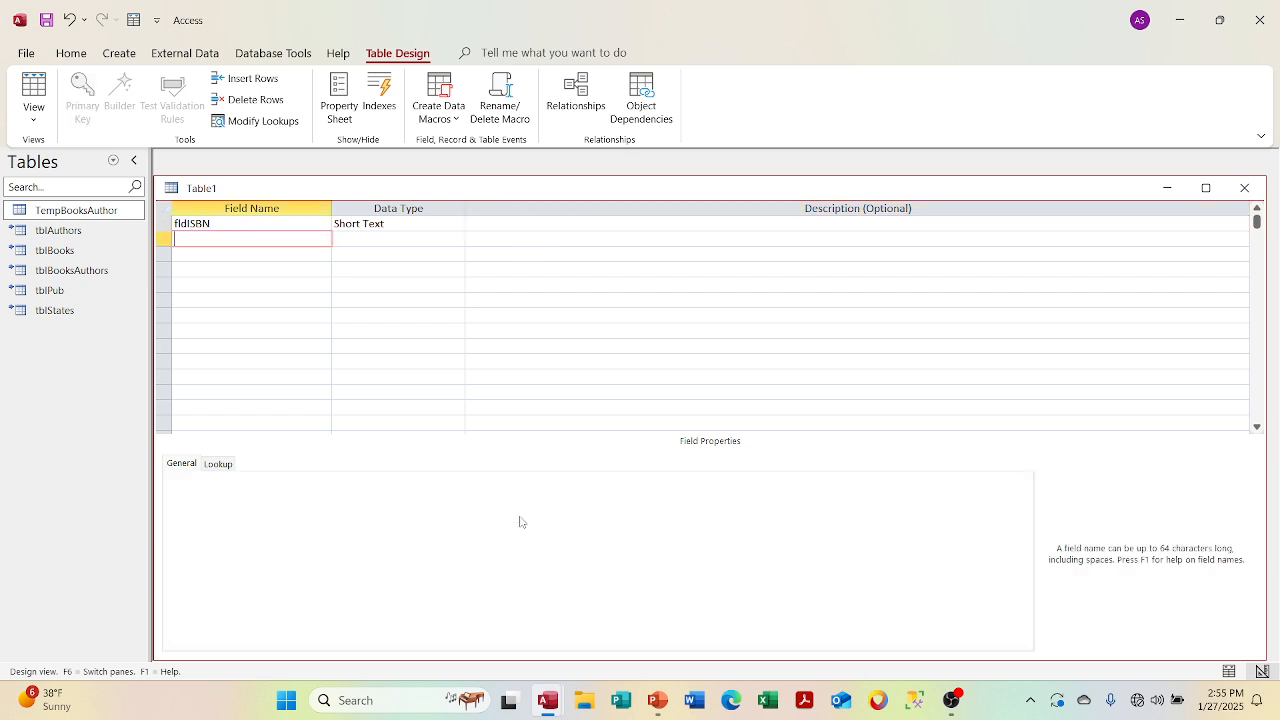
# Add a Short Text field named fldTitle below fldISBN in the new table, correcting any misspelling of its name
pyautogui.write('fldTtitle')
pyautogui.press('Tab')
pyautogui.press('Tab')
pyautogui.press('Tab')
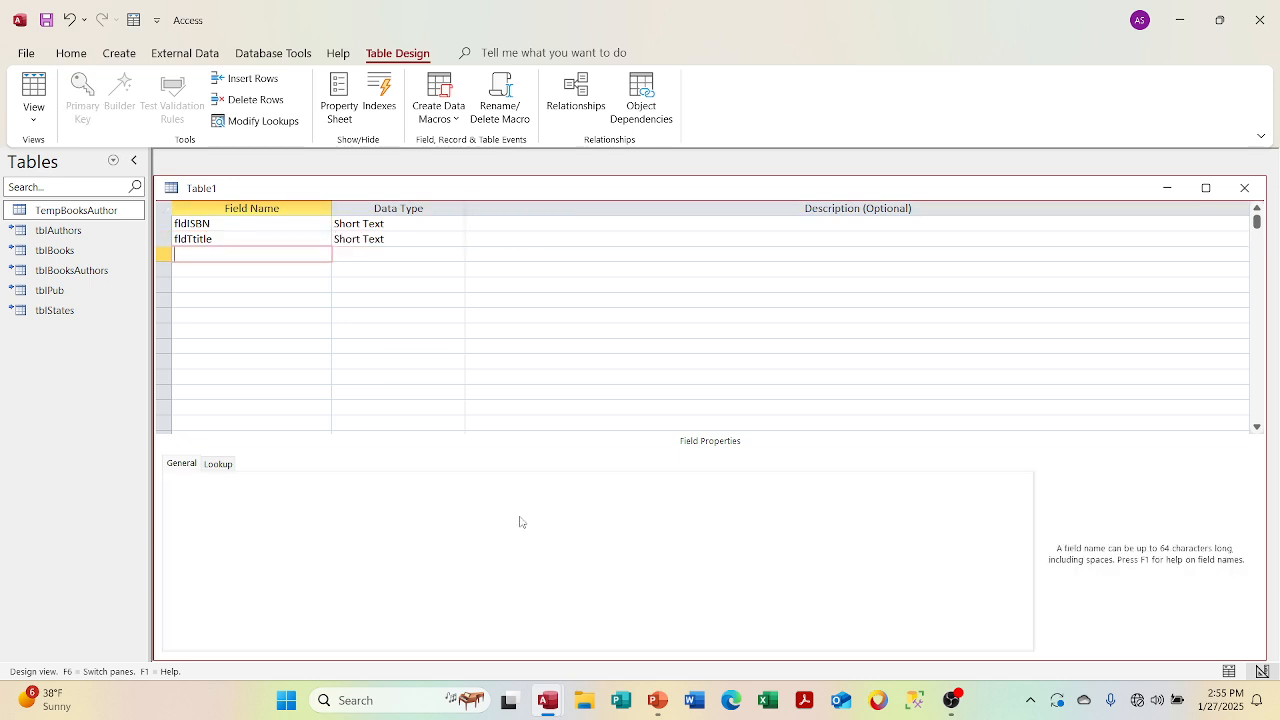
pyautogui.press('Up')
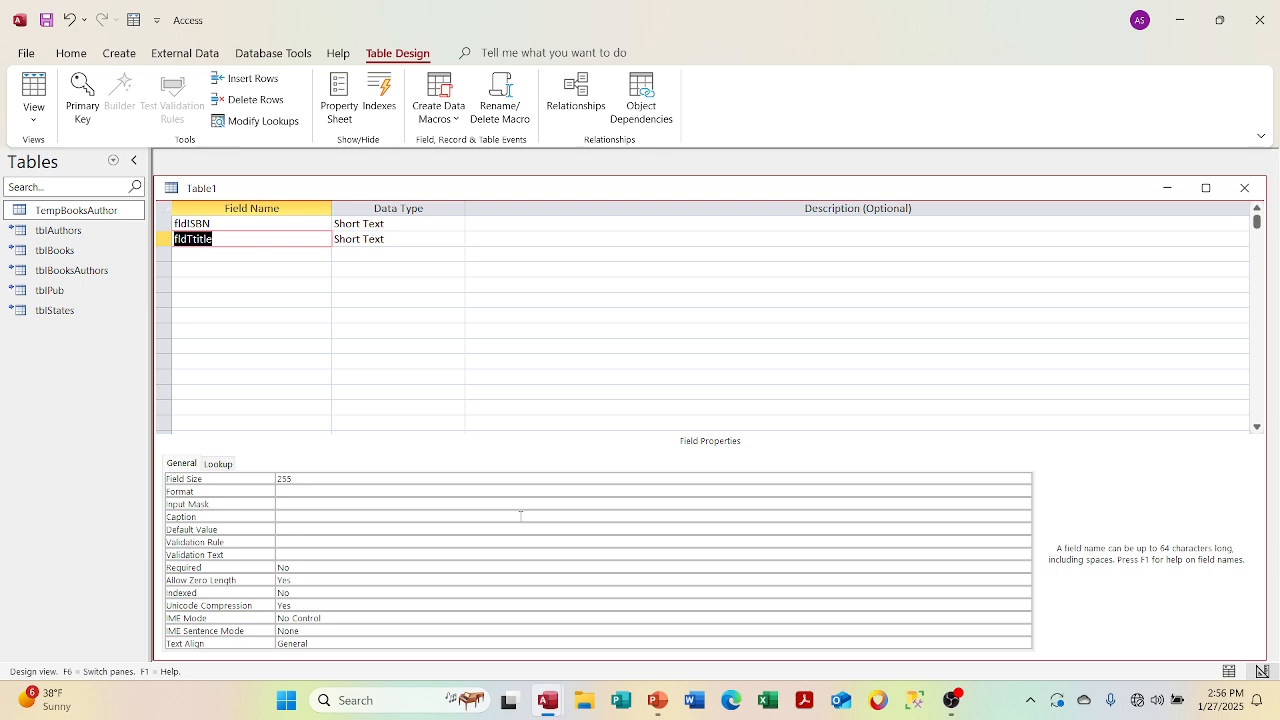
pyautogui.write('fldTitle')
pyautogui.press('Tab')
pyautogui.press('Tab')
pyautogui.press('Tab')
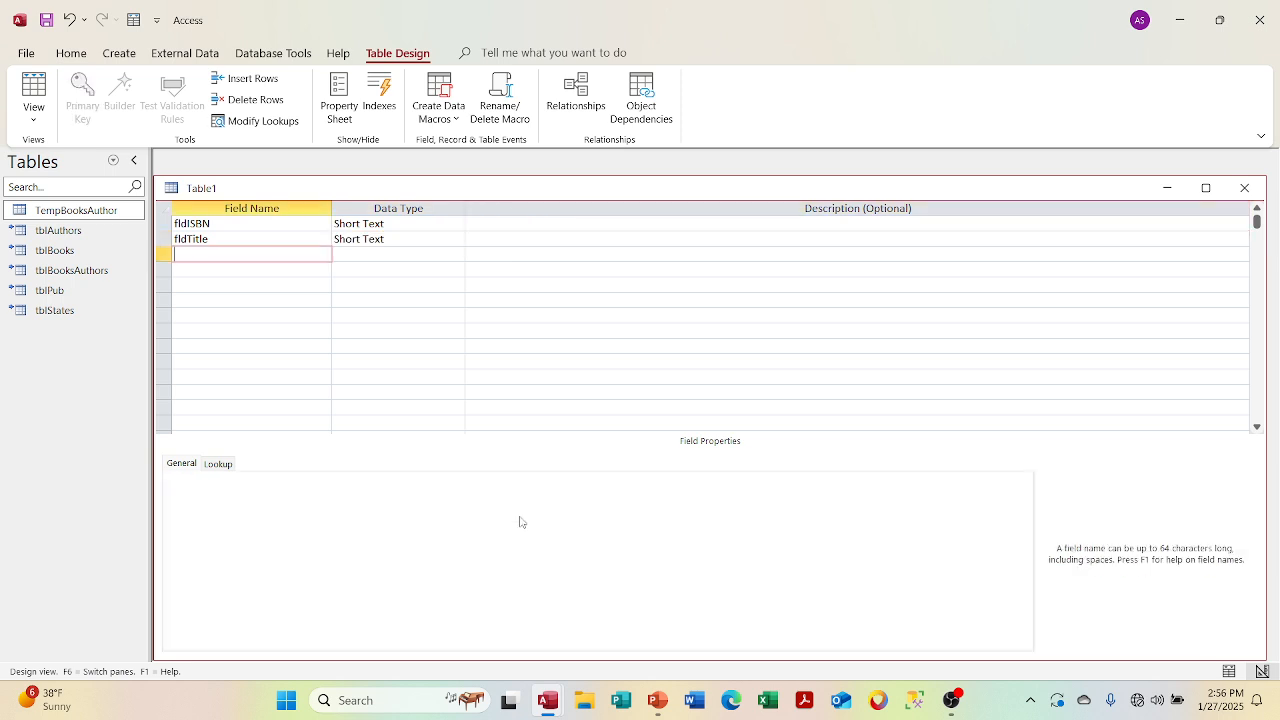
# Add two Number fields named fldYear and fldPID below fldTitle in the new table
pyautogui.write('fldYear')
pyautogui.press('Tab')
pyautogui.write('n')
pyautogui.press('Tab')
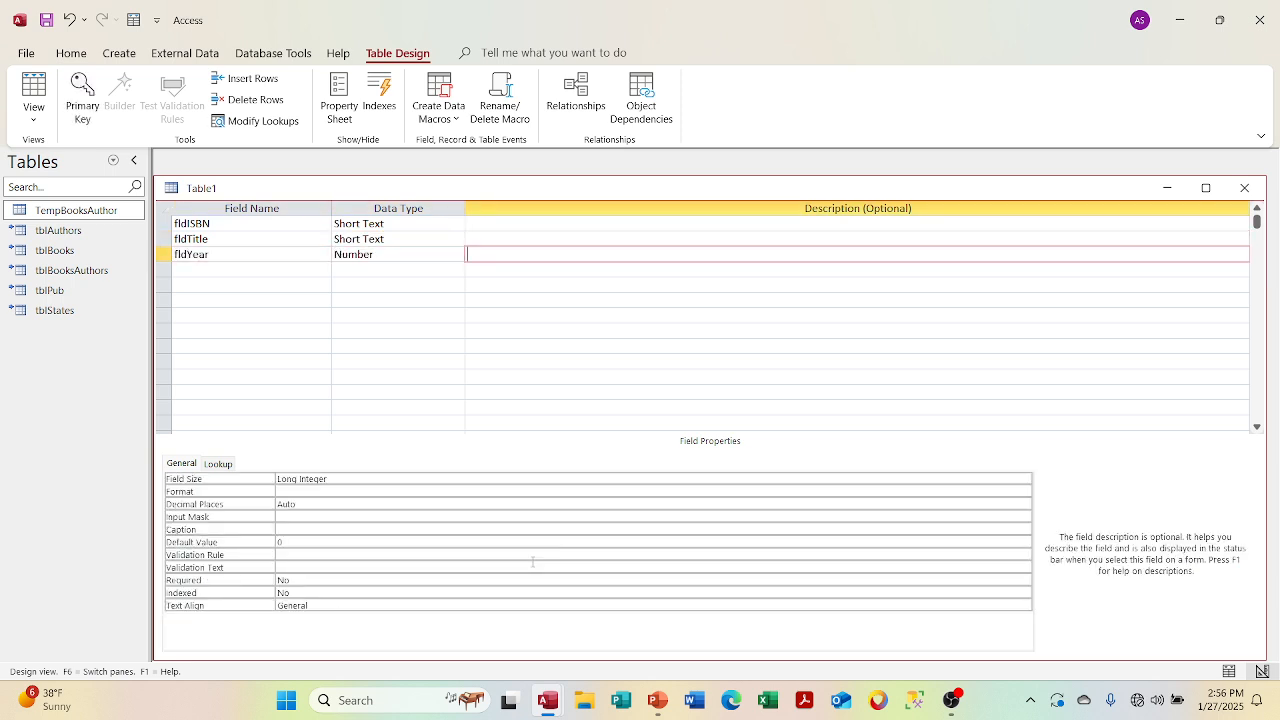
pyautogui.press('Tab')
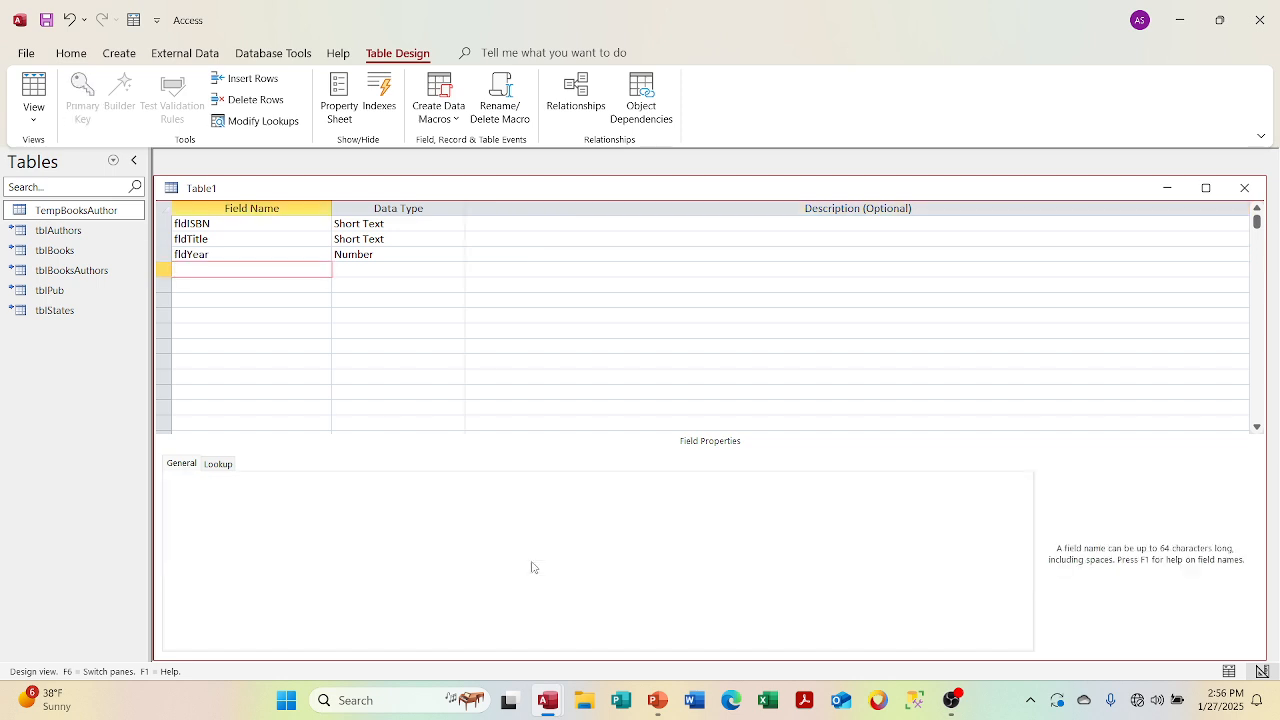
pyautogui.write('fldPID')
pyautogui.press('Tab')
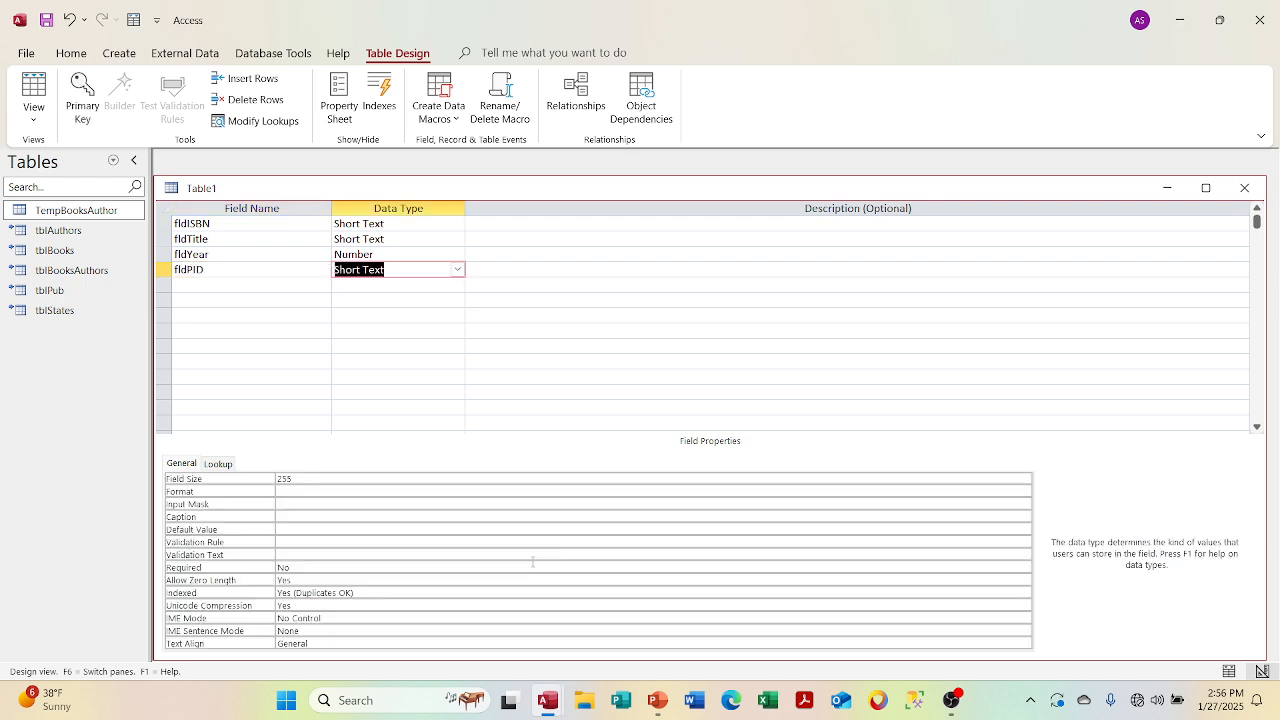
pyautogui.write('number')
pyautogui.press('Tab')
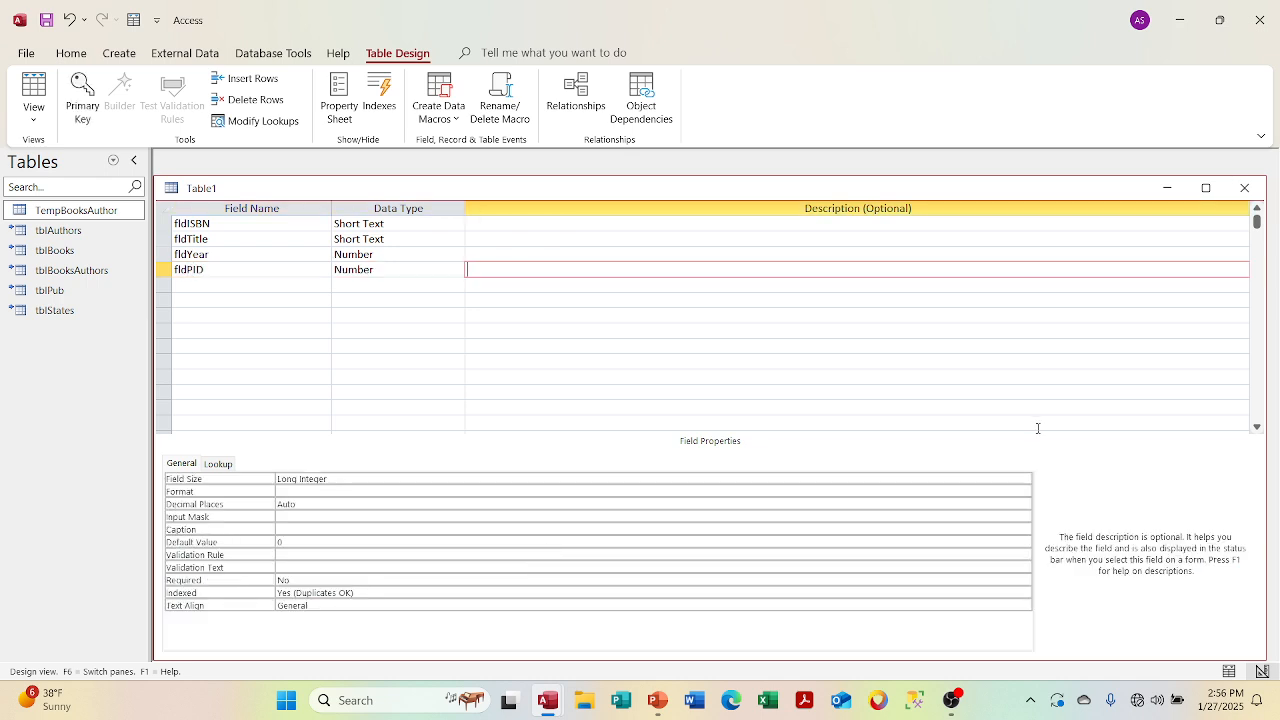
# Close the new table's design, saving it under the name tb;BooksDETemp without creating a primary key
pyautogui.click(1248, 194)
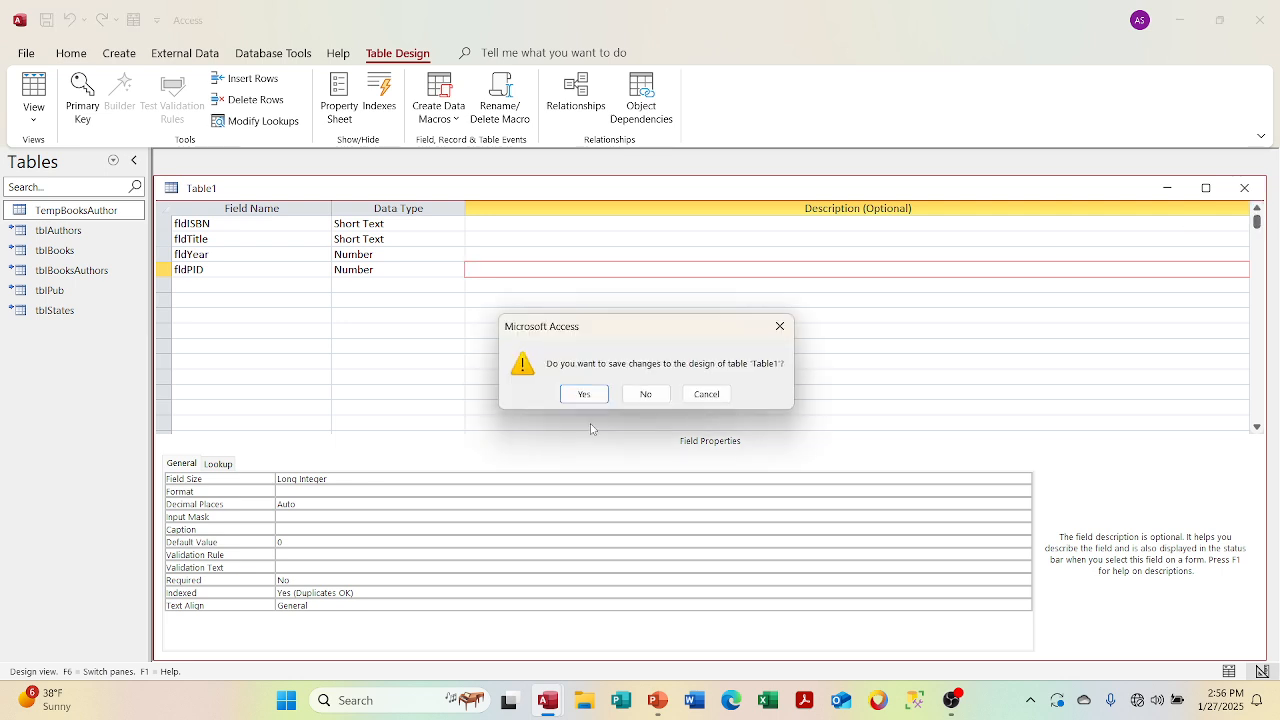
pyautogui.click(581, 391)
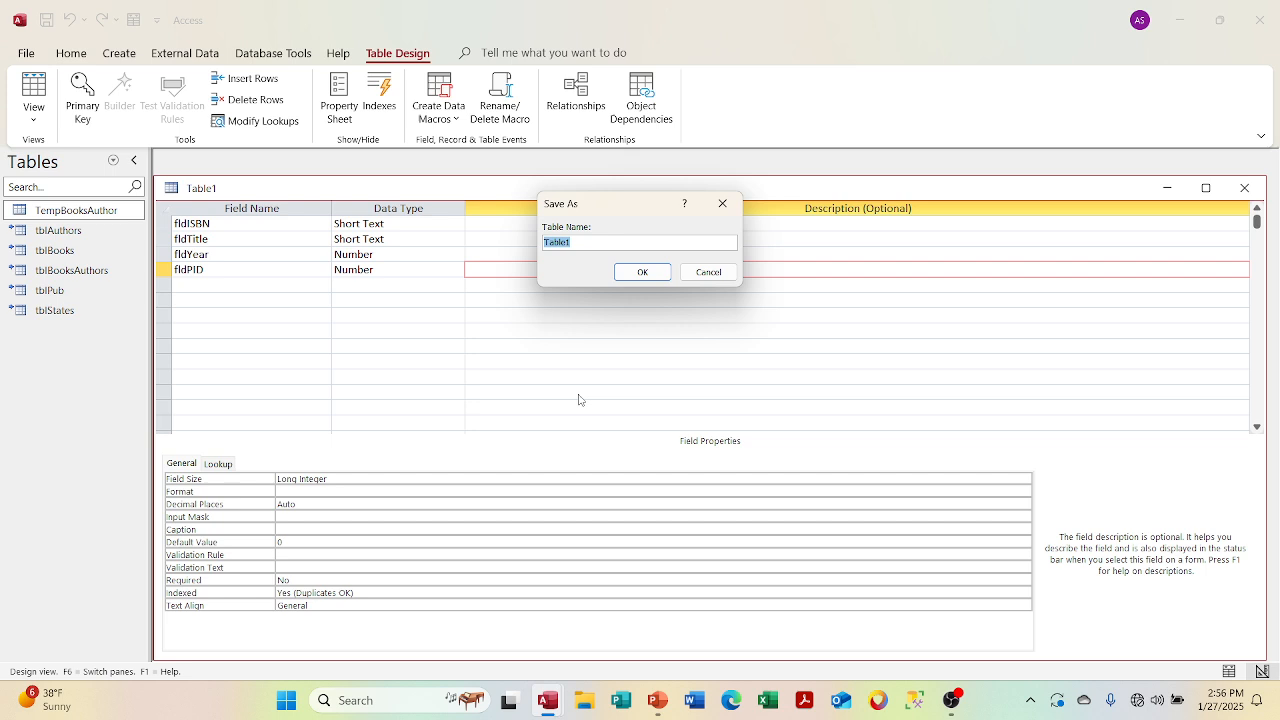
pyautogui.write('T')
pyautogui.press('BackSpace')
pyautogui.write('tbl')
pyautogui.write('Bo')
pyautogui.write('ok')
pyautogui.write('sDFTF')
pyautogui.write('e')
pyautogui.write('mp')
pyautogui.press('Return')
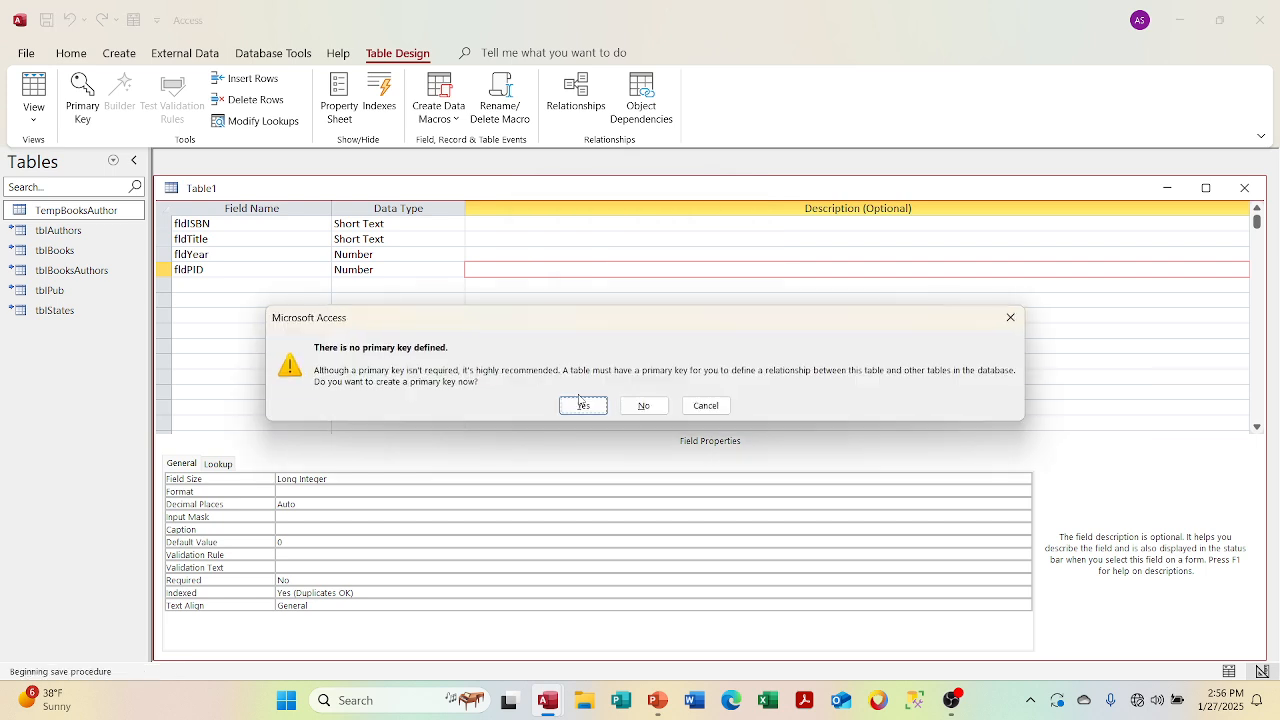
pyautogui.click(643, 405)
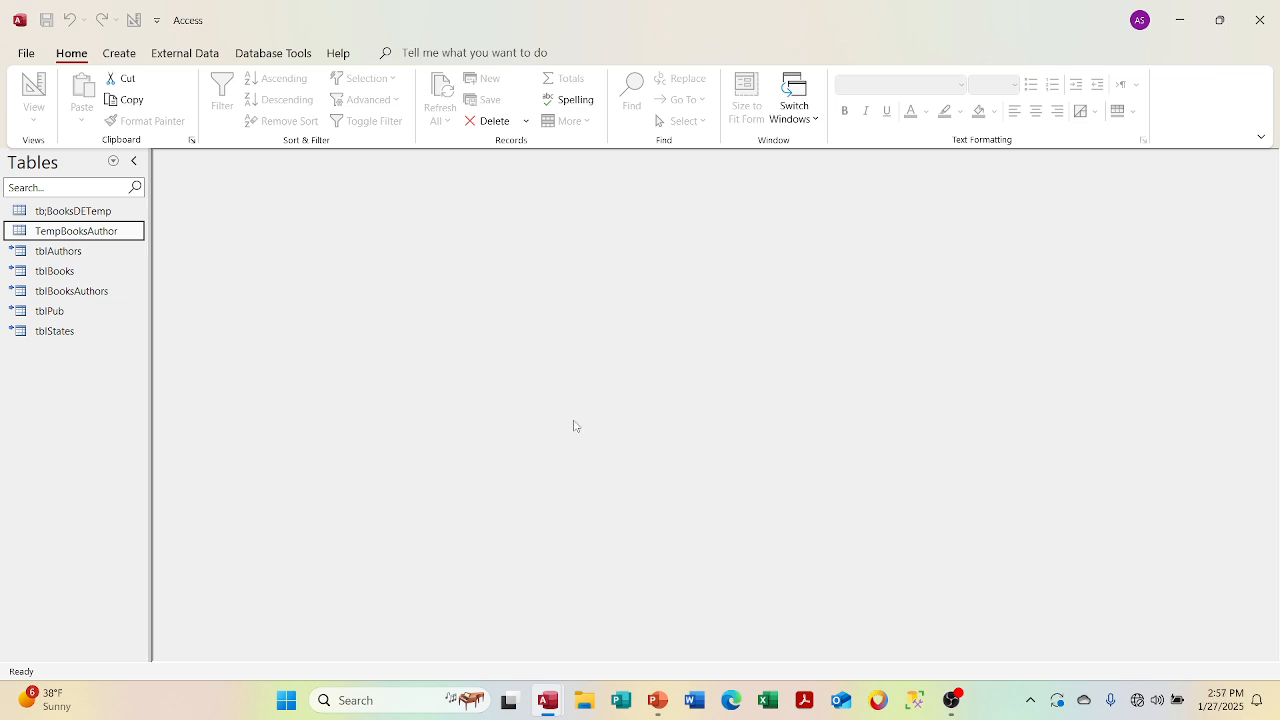
# Check the TempBooksAuthor table's contents and delete that table, and view the tb;BooksDETemp datasheet before closing it
pyautogui.doubleClick(101, 234)
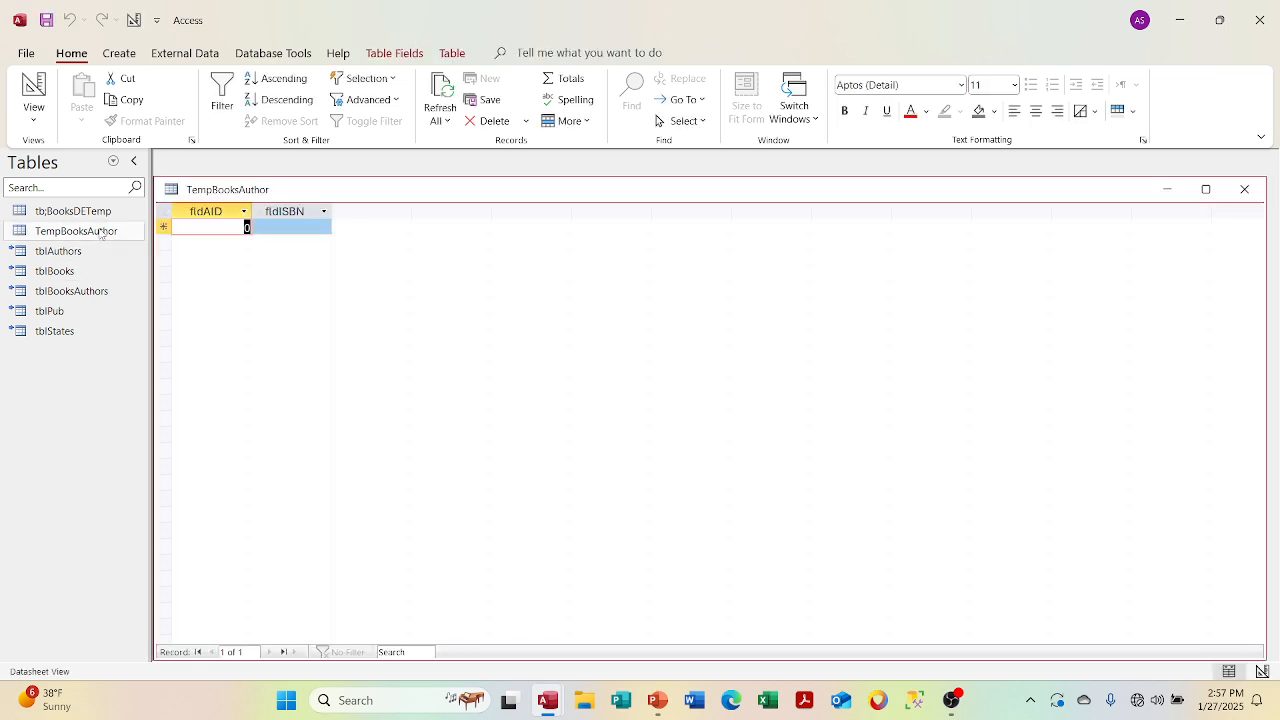
pyautogui.click(1241, 189)
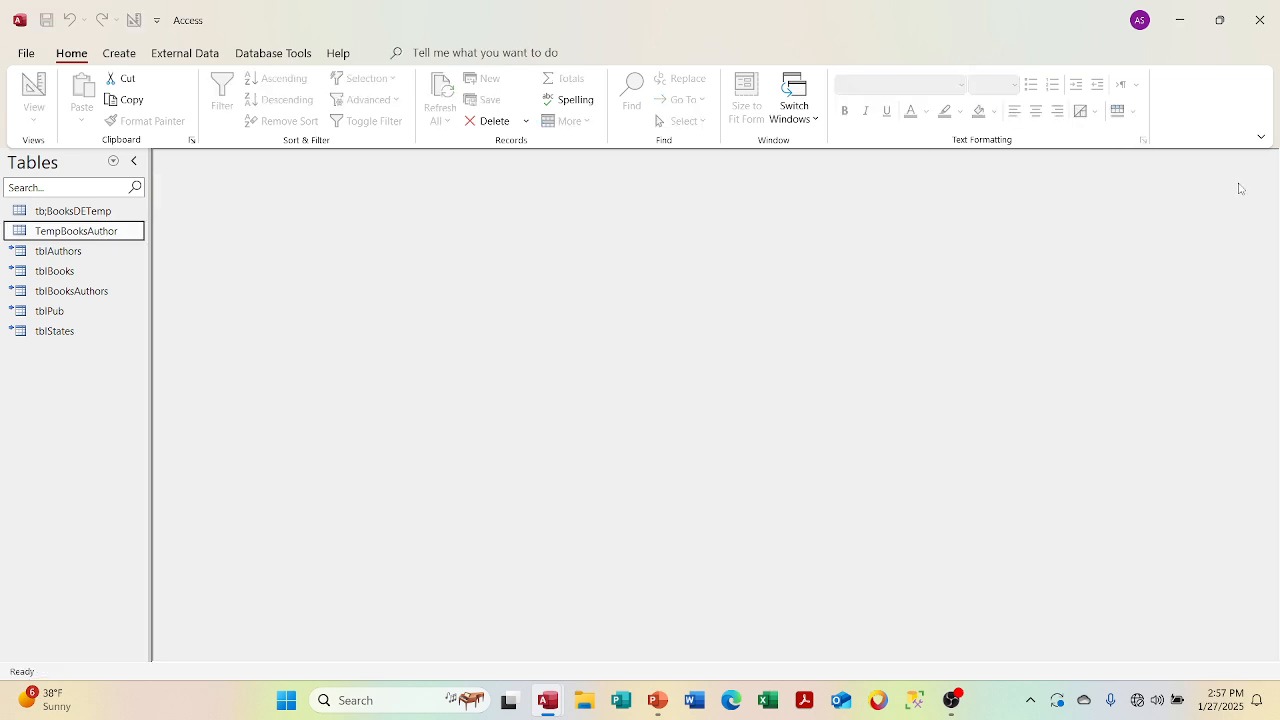
pyautogui.rightClick(133, 231)
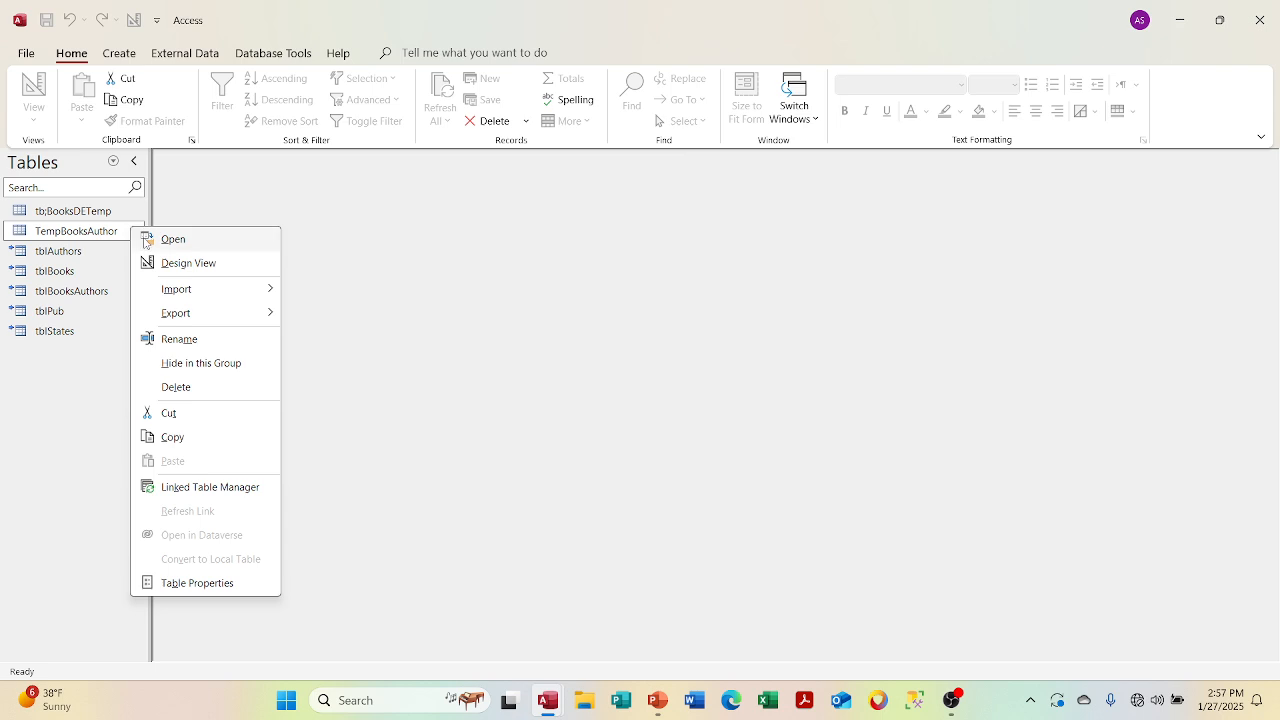
pyautogui.click(177, 386)
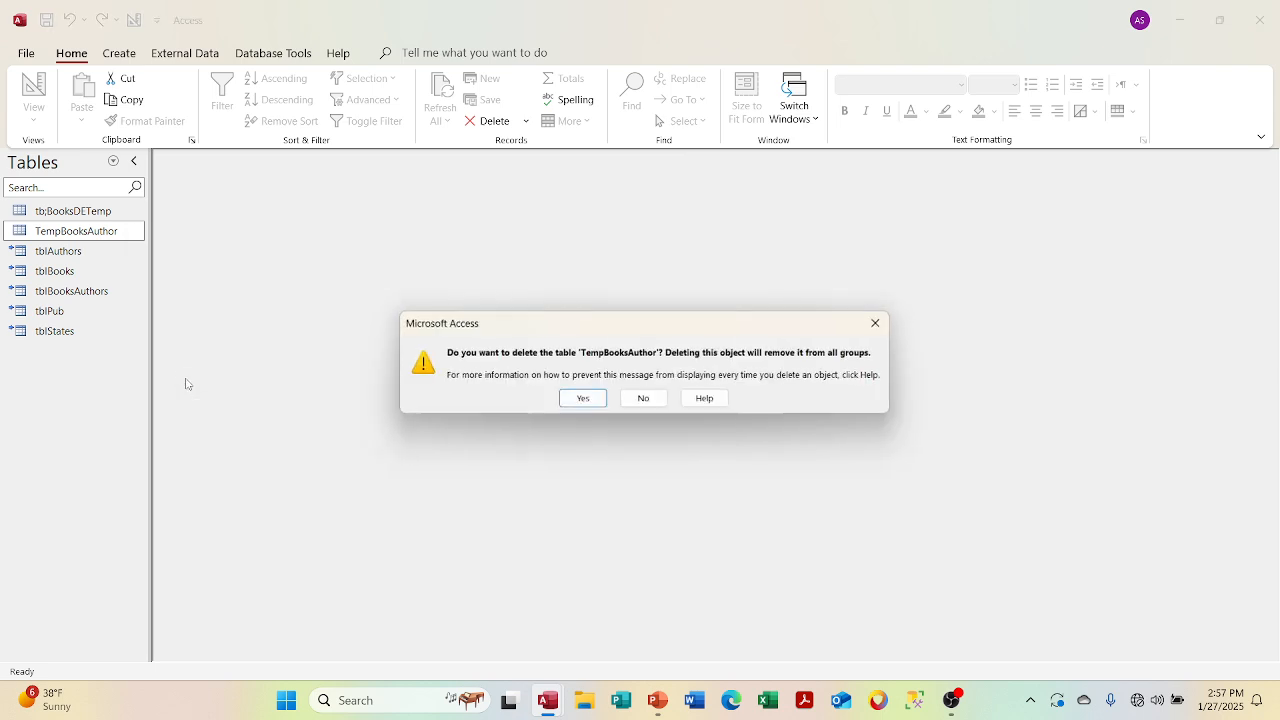
pyautogui.click(588, 396)
pyautogui.doubleClick(88, 213)
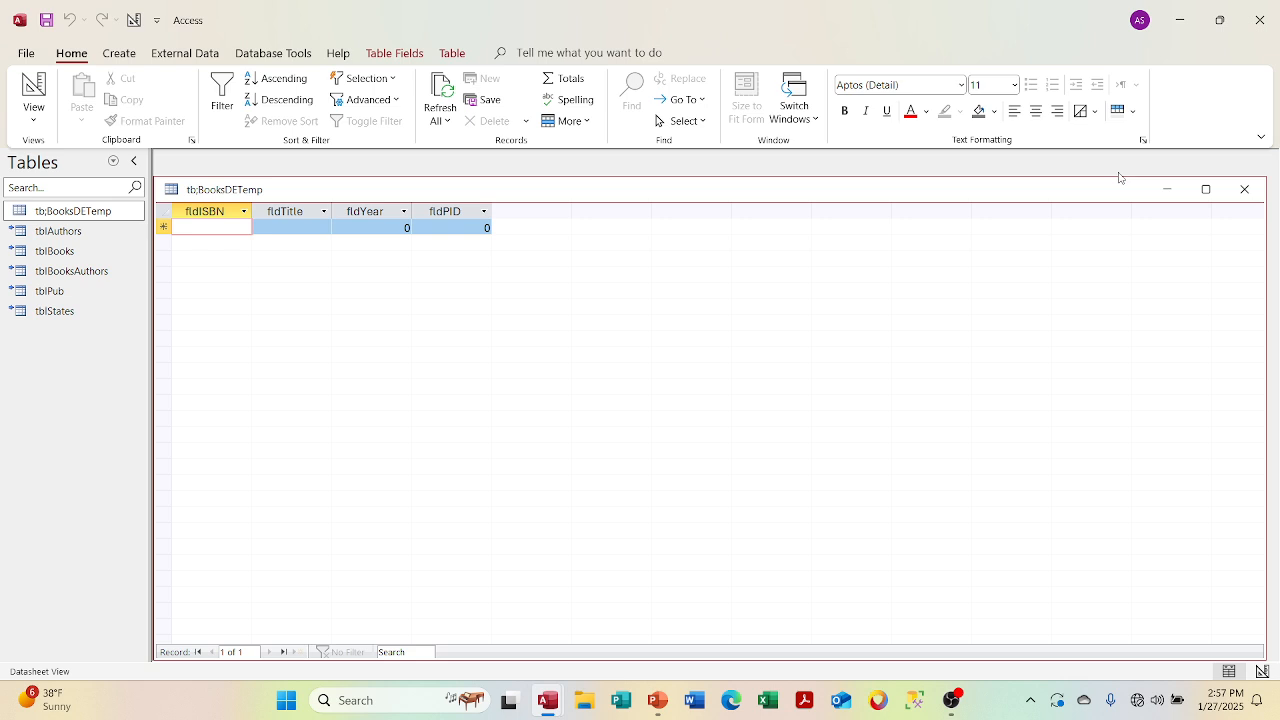
pyautogui.click(1244, 189)
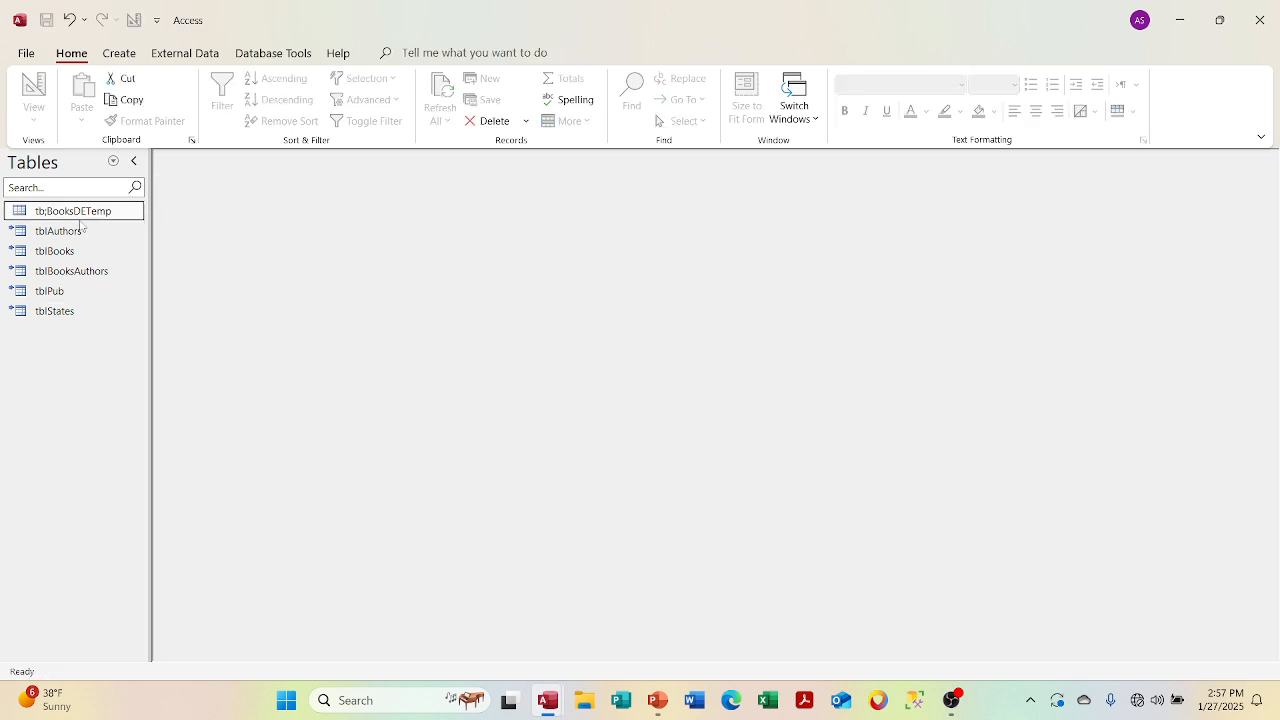
# Open the frmDEMain form in Design View, set its Record Source to tb;BooksDETemp, and close the form's properties
pyautogui.click(114, 163)
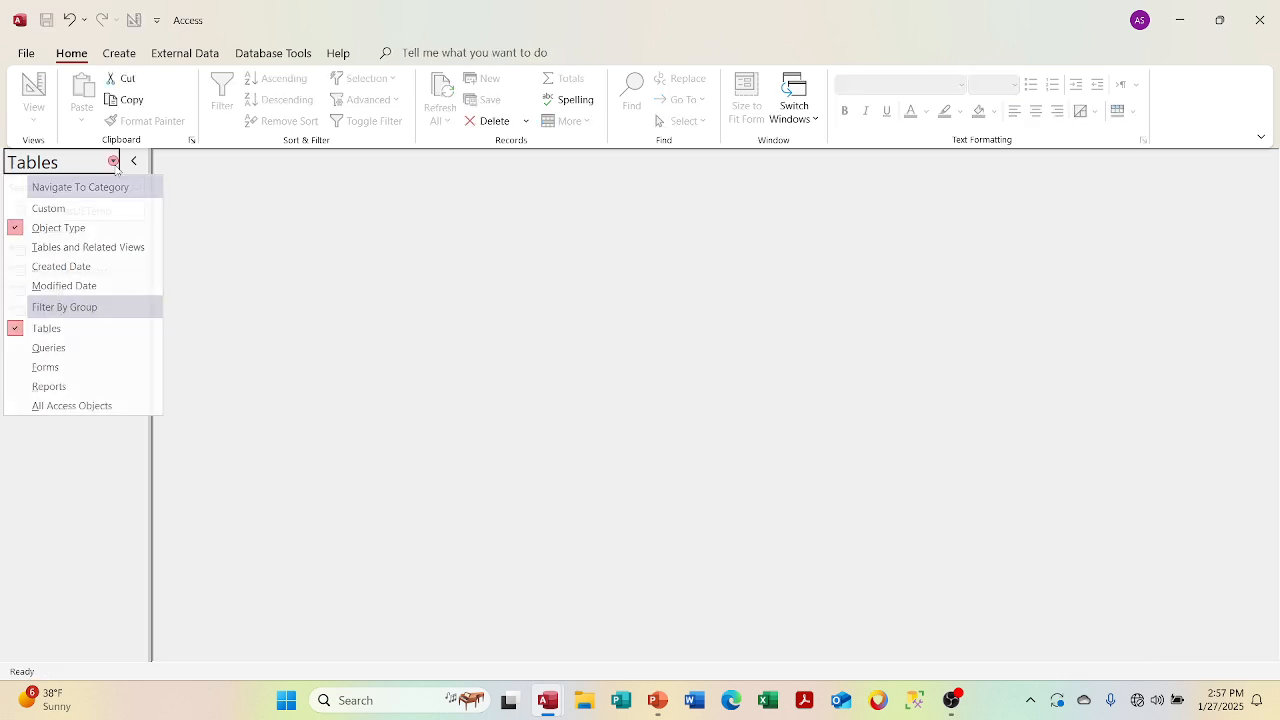
pyautogui.click(64, 368)
pyautogui.rightClick(78, 218)
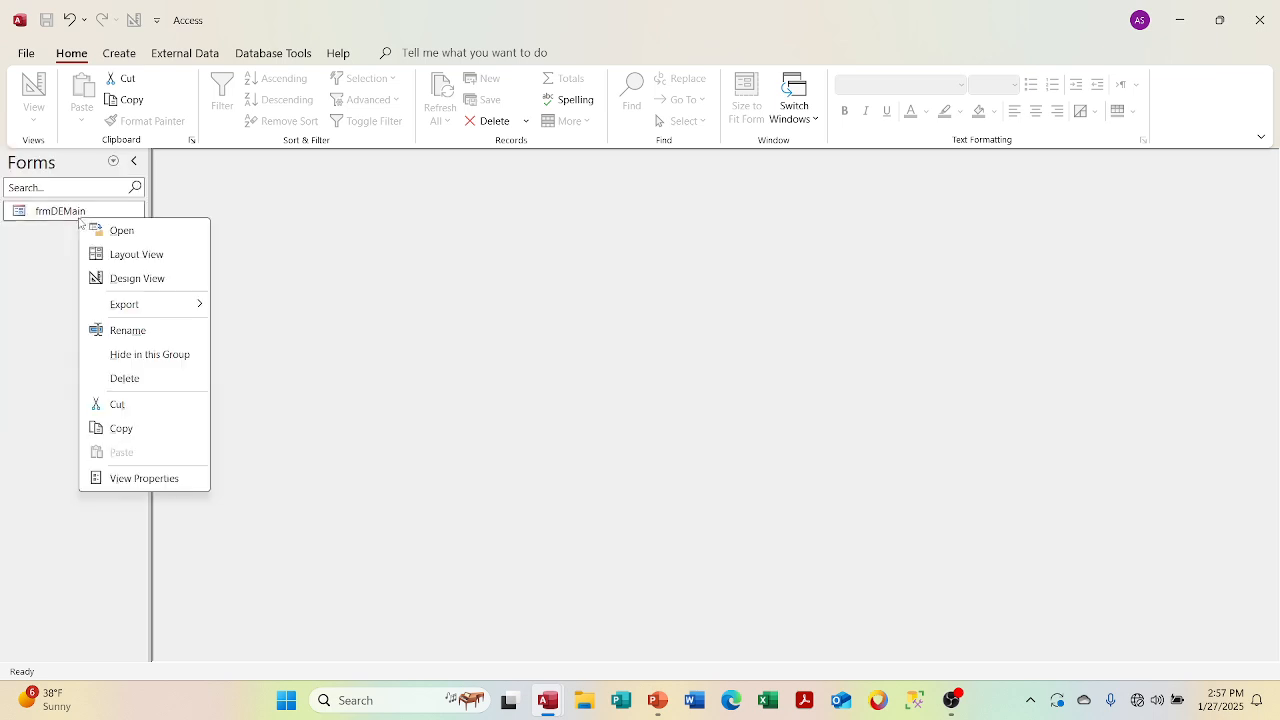
pyautogui.click(100, 278)
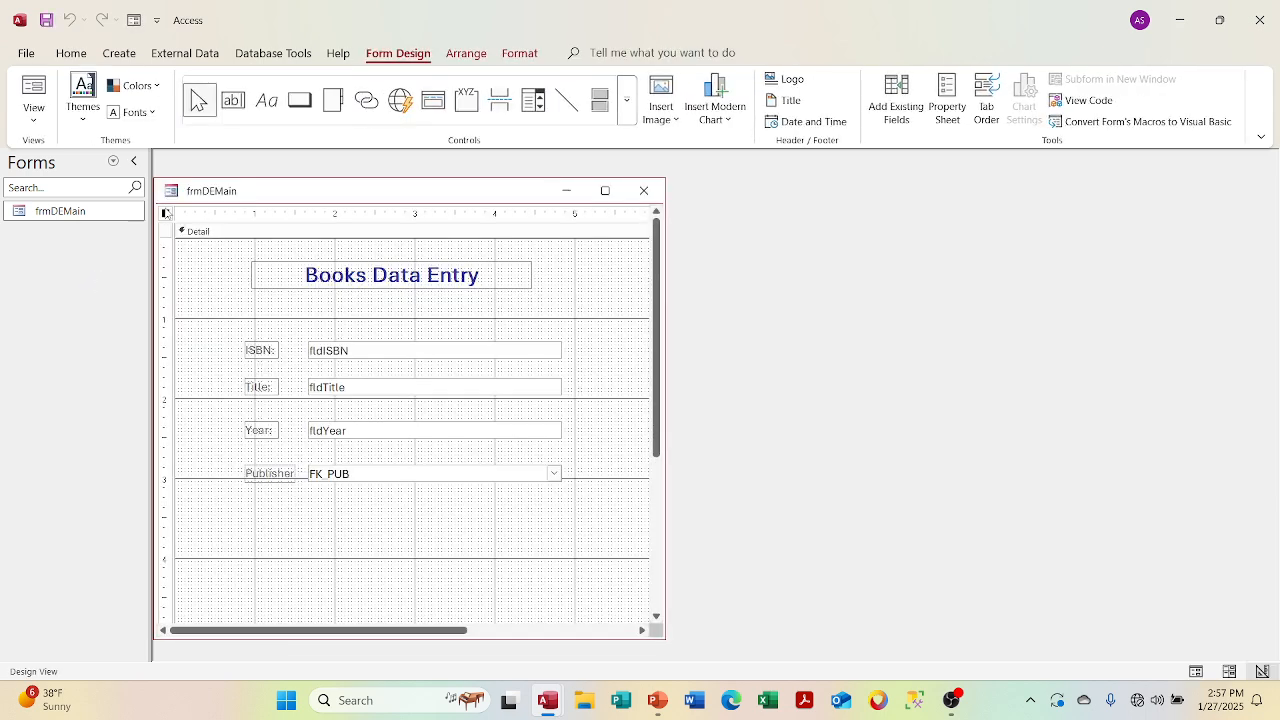
pyautogui.rightClick(166, 212)
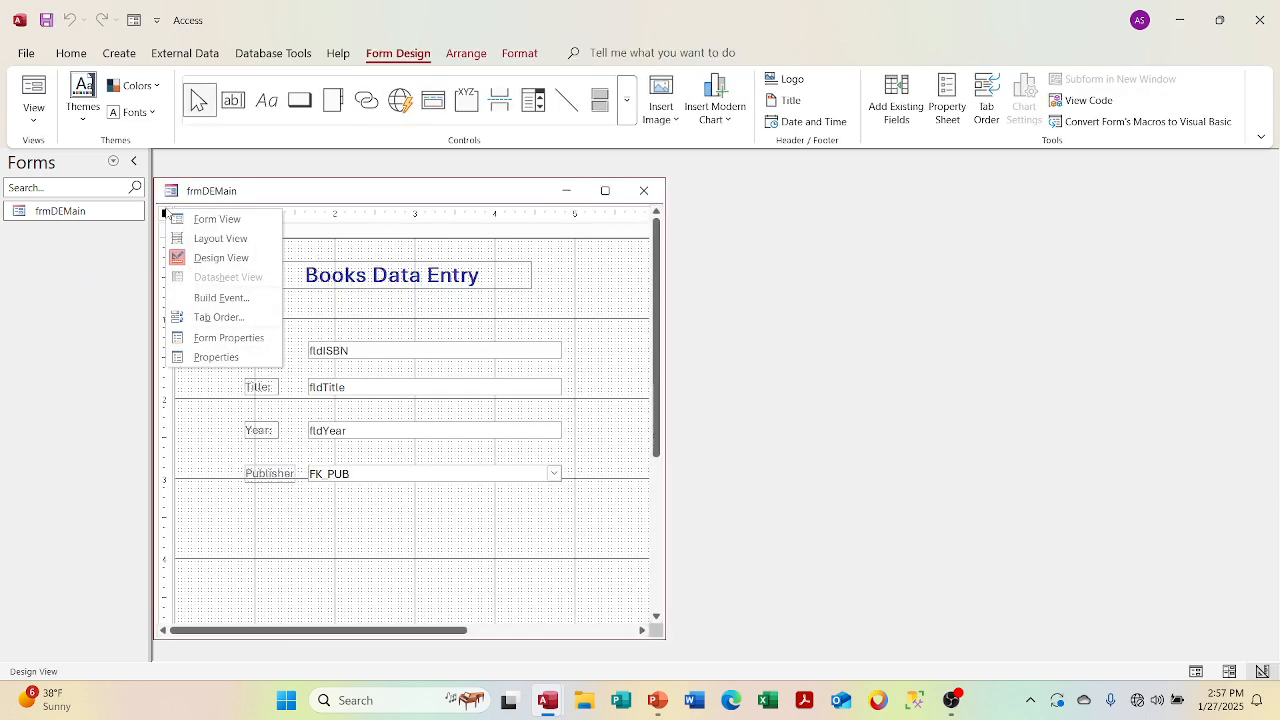
pyautogui.click(210, 357)
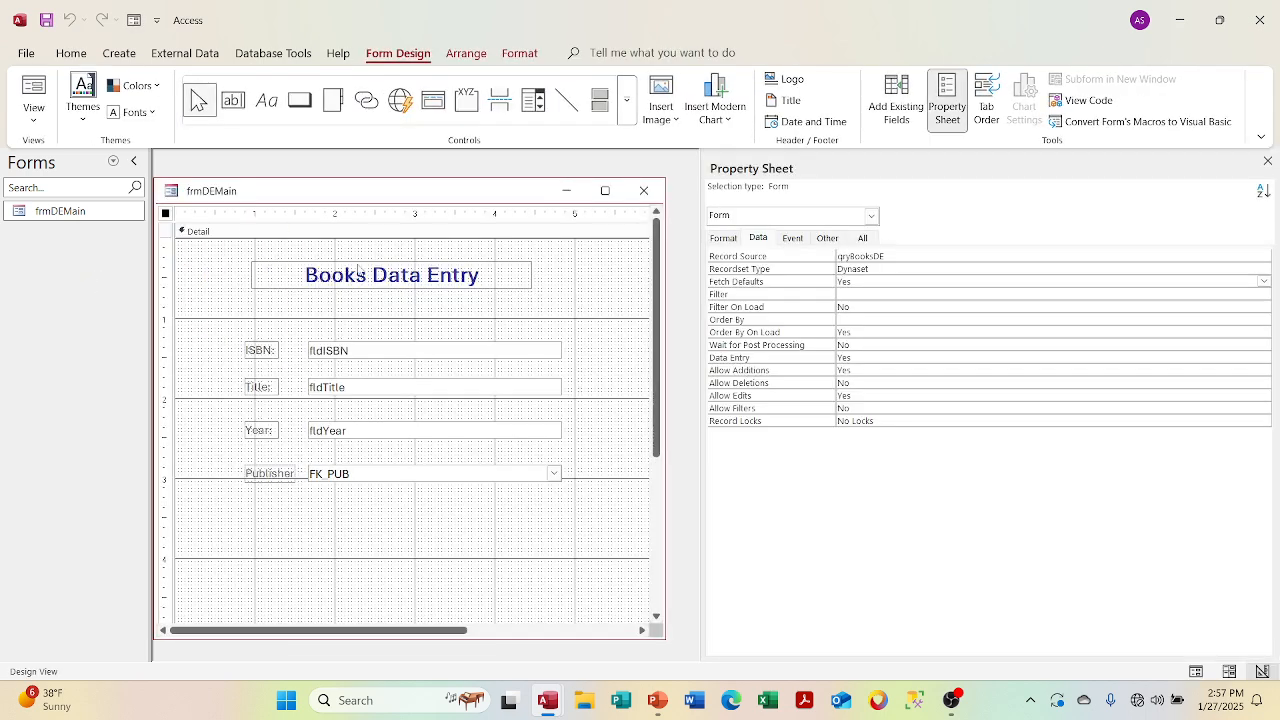
pyautogui.click(1040, 256)
pyautogui.click(1250, 256)
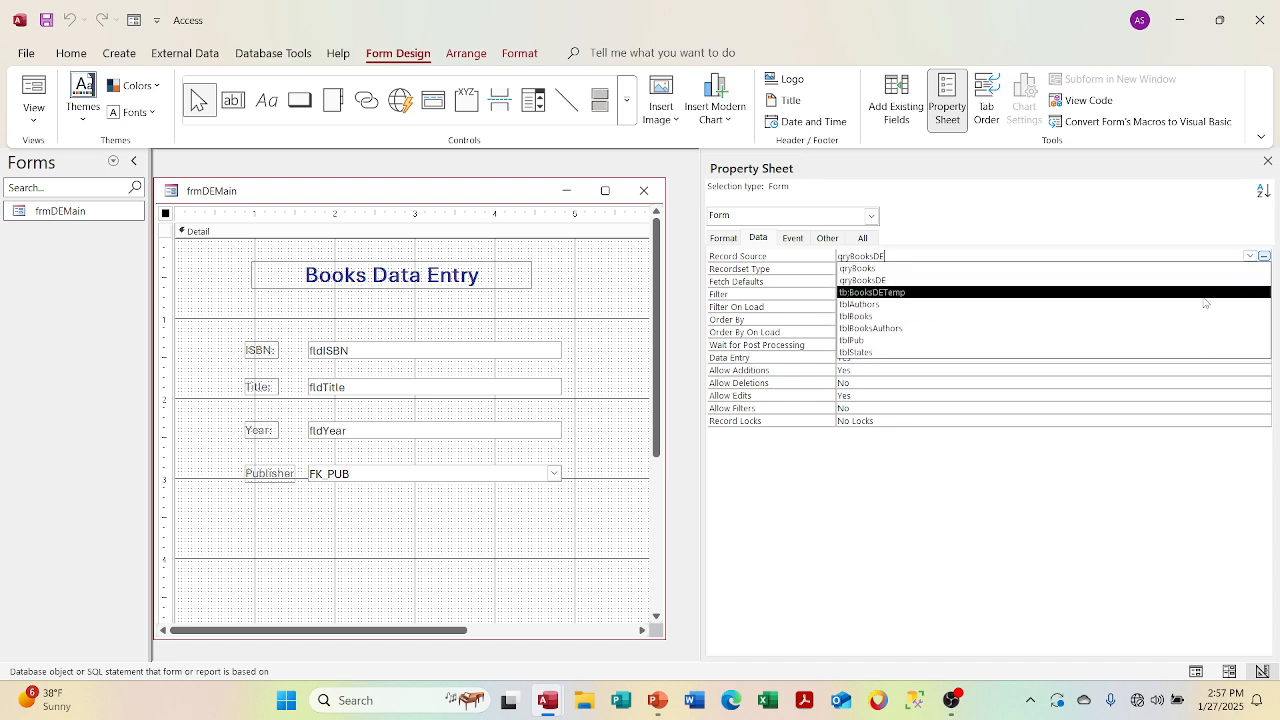
pyautogui.click(1206, 292)
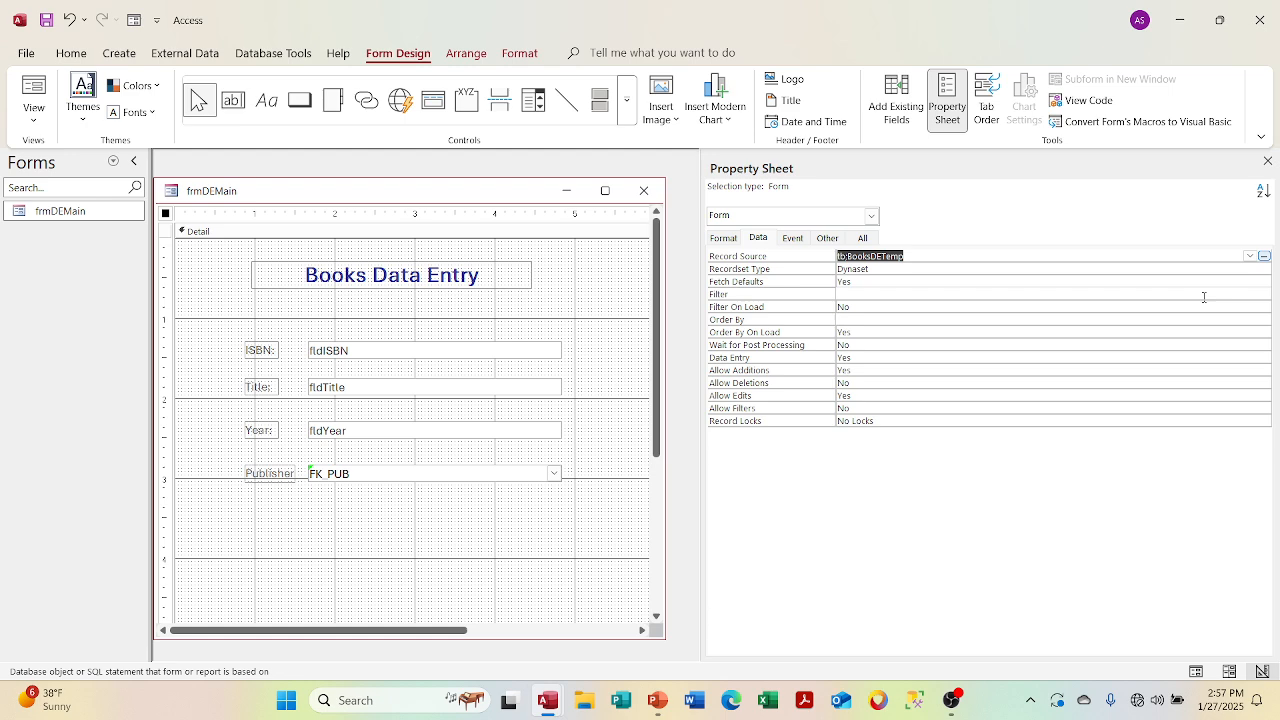
pyautogui.click(1267, 161)
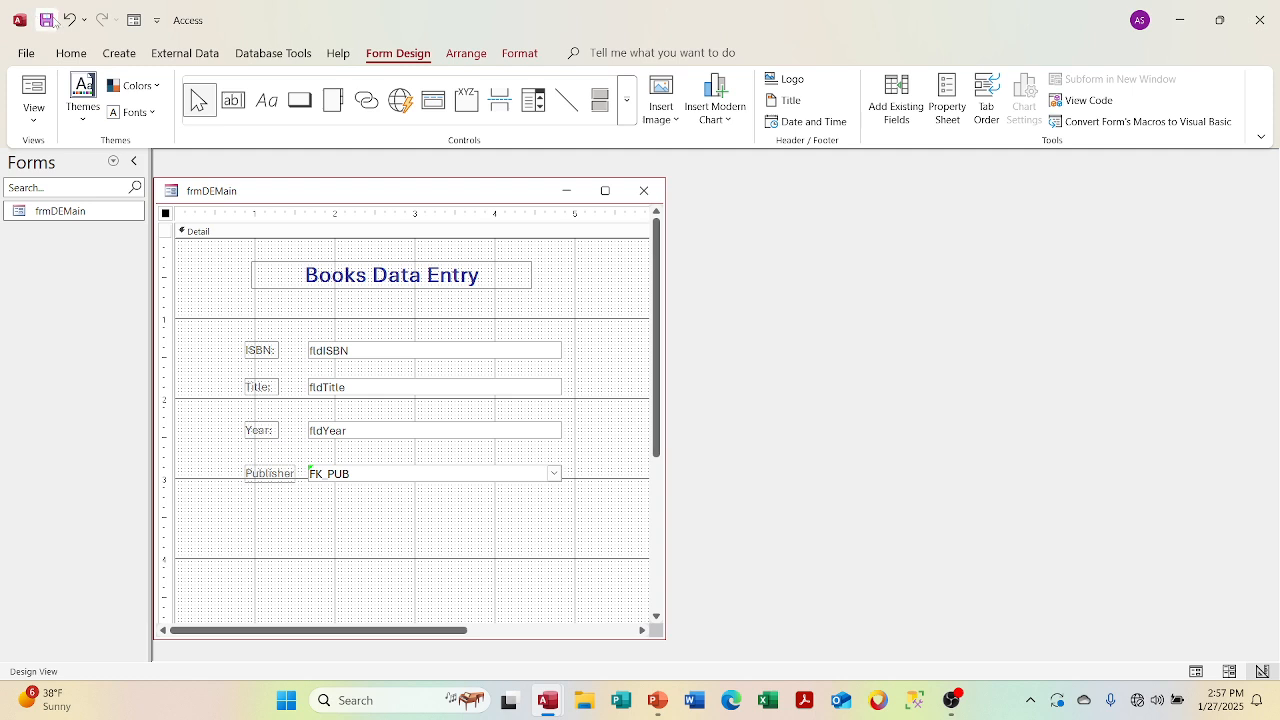
# View frmDEMain in Form View to check its entry fields with the new record source, and close the form
pyautogui.click(34, 112)
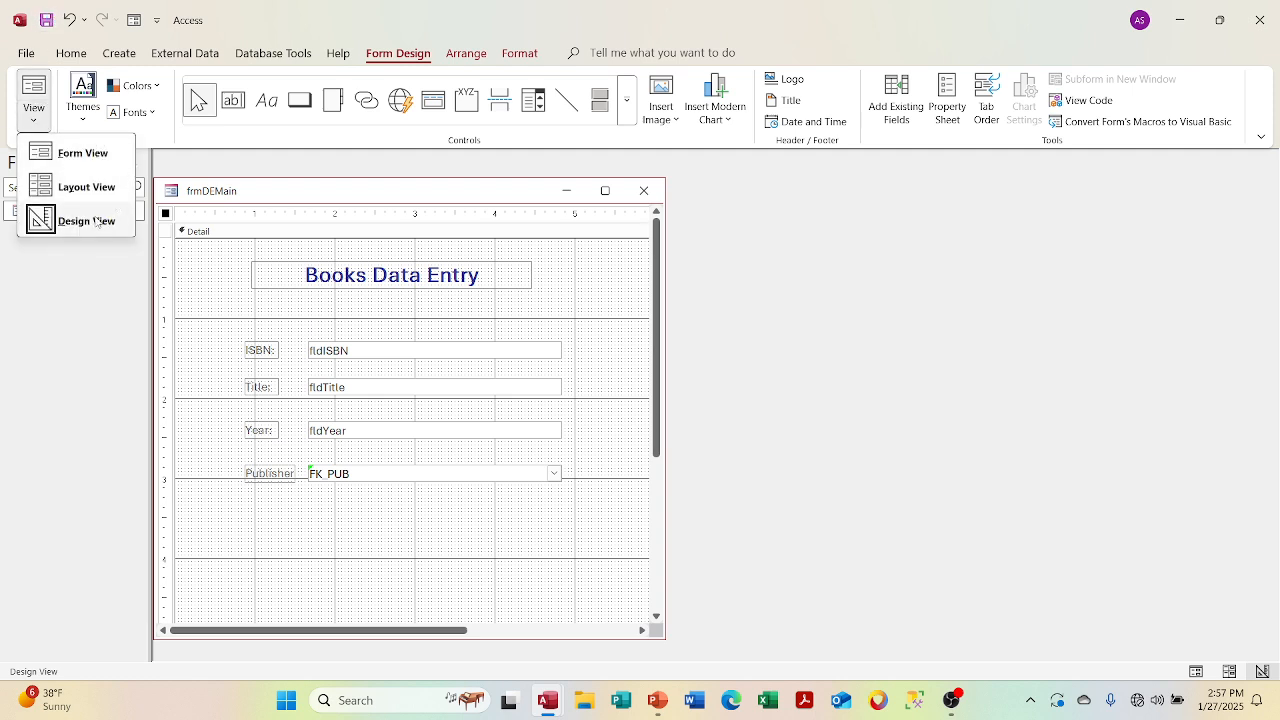
pyautogui.click(82, 153)
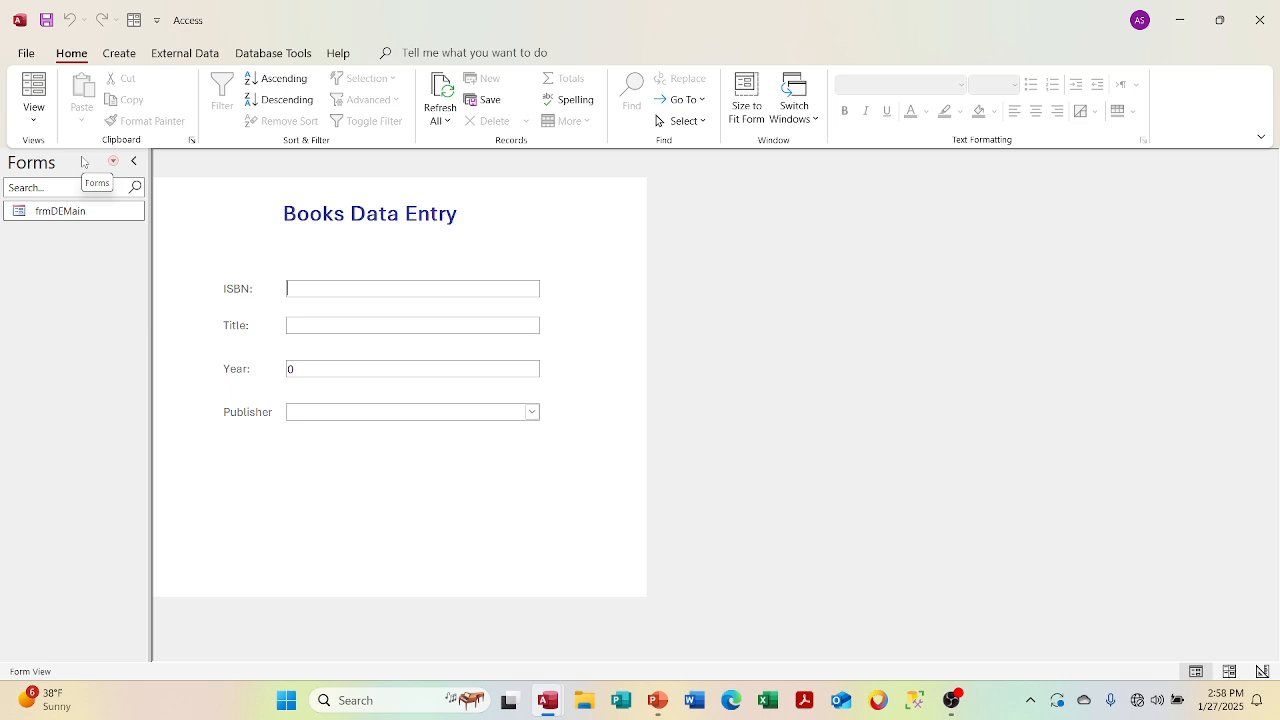
pyautogui.rightClick(225, 204)
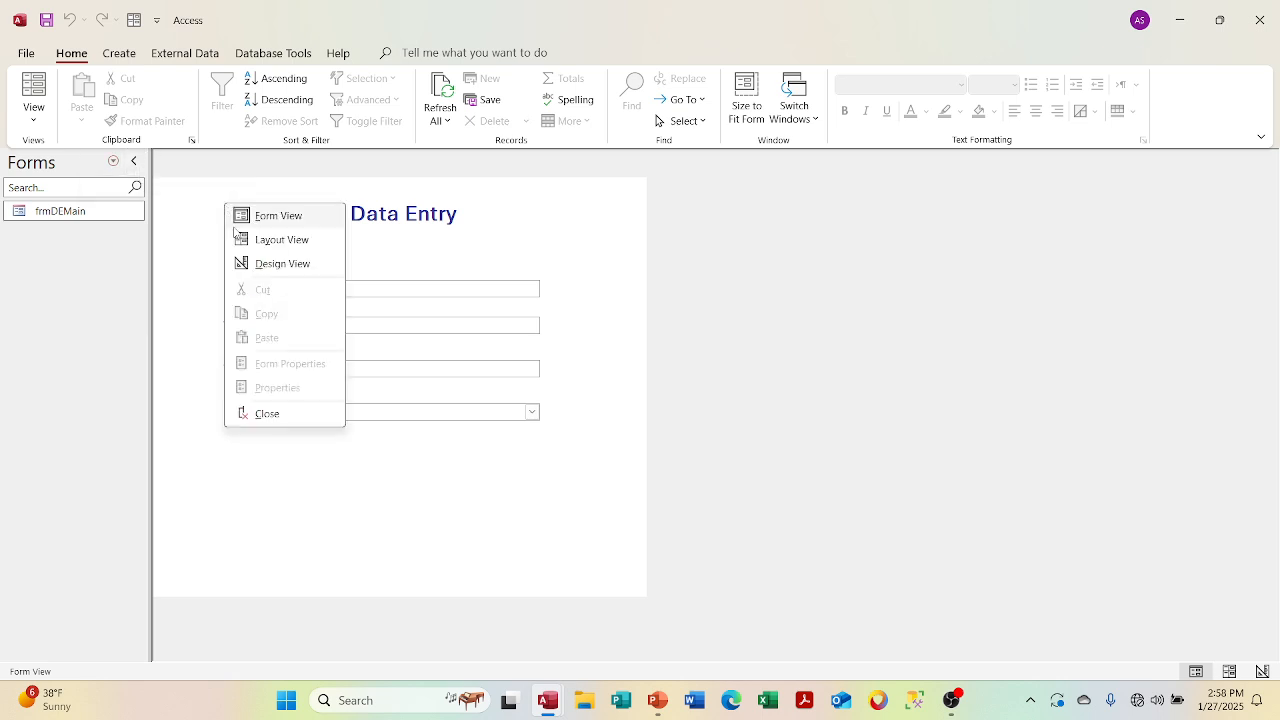
pyautogui.click(262, 413)
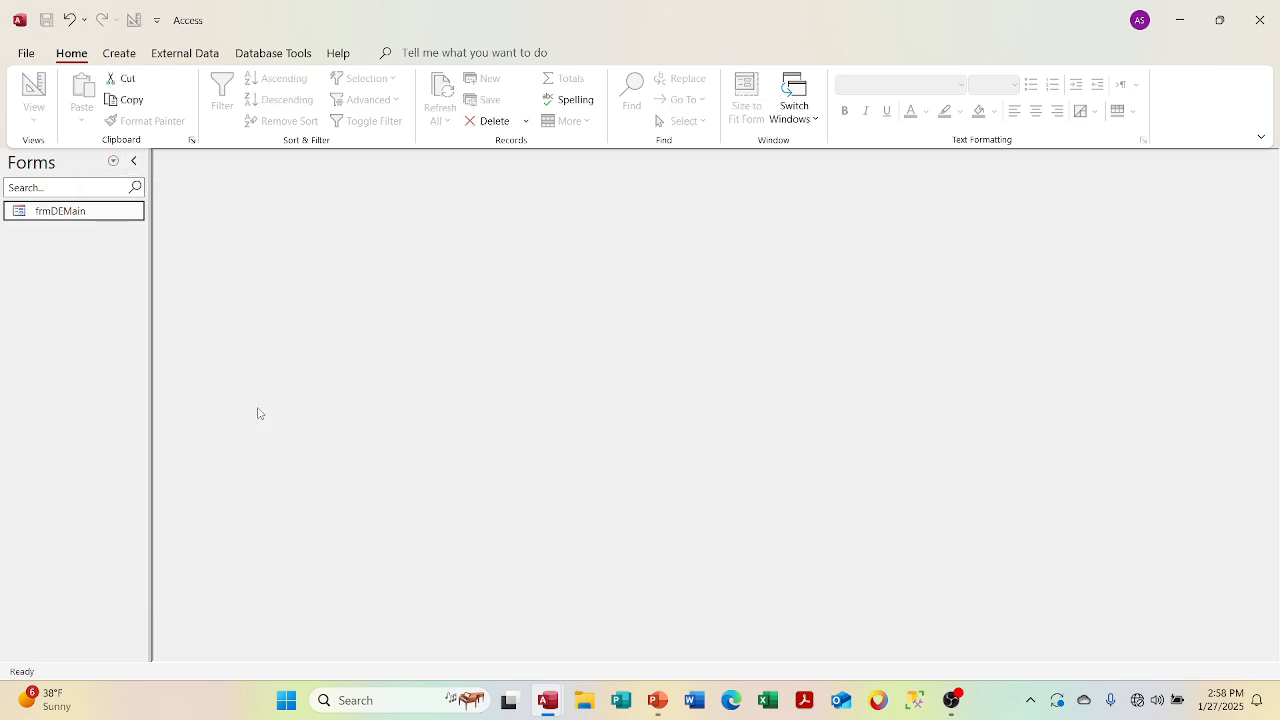
# Clear the default value of the fldYear field in the tb;BooksDETemp table design, then save and close the table
pyautogui.click(113, 161)
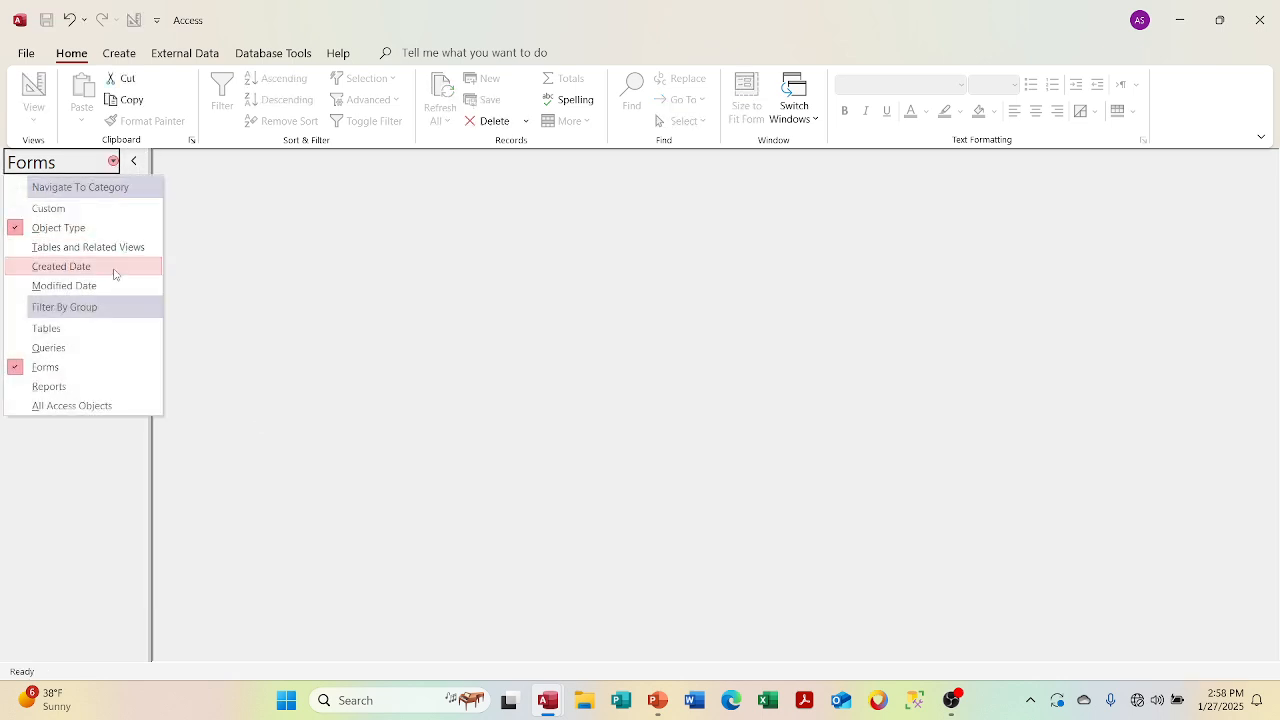
pyautogui.click(102, 329)
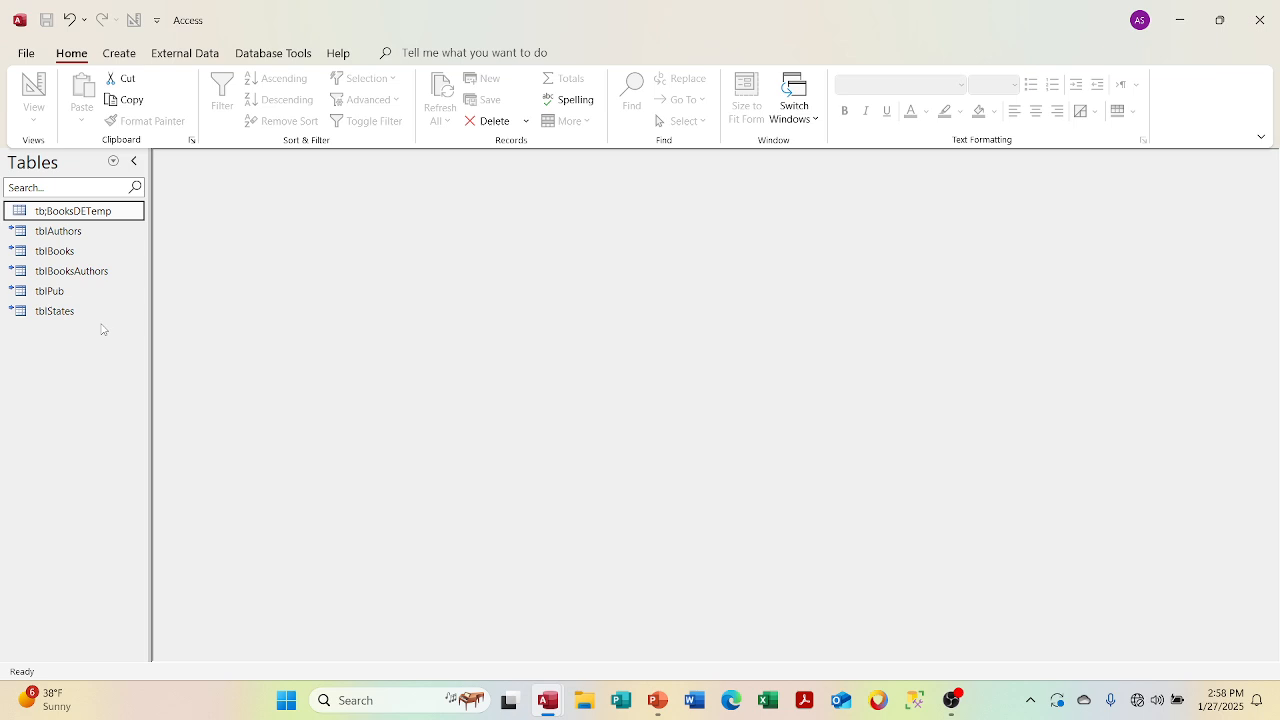
pyautogui.doubleClick(107, 218)
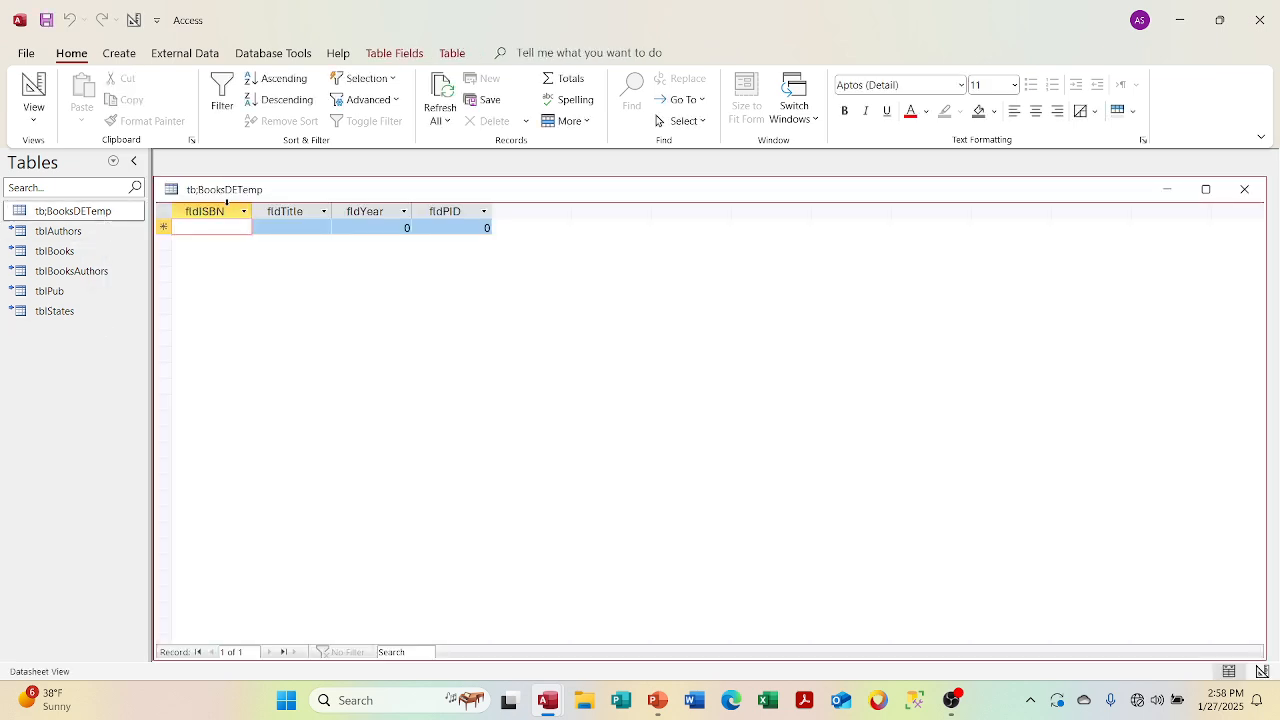
pyautogui.rightClick(234, 195)
pyautogui.click(264, 282)
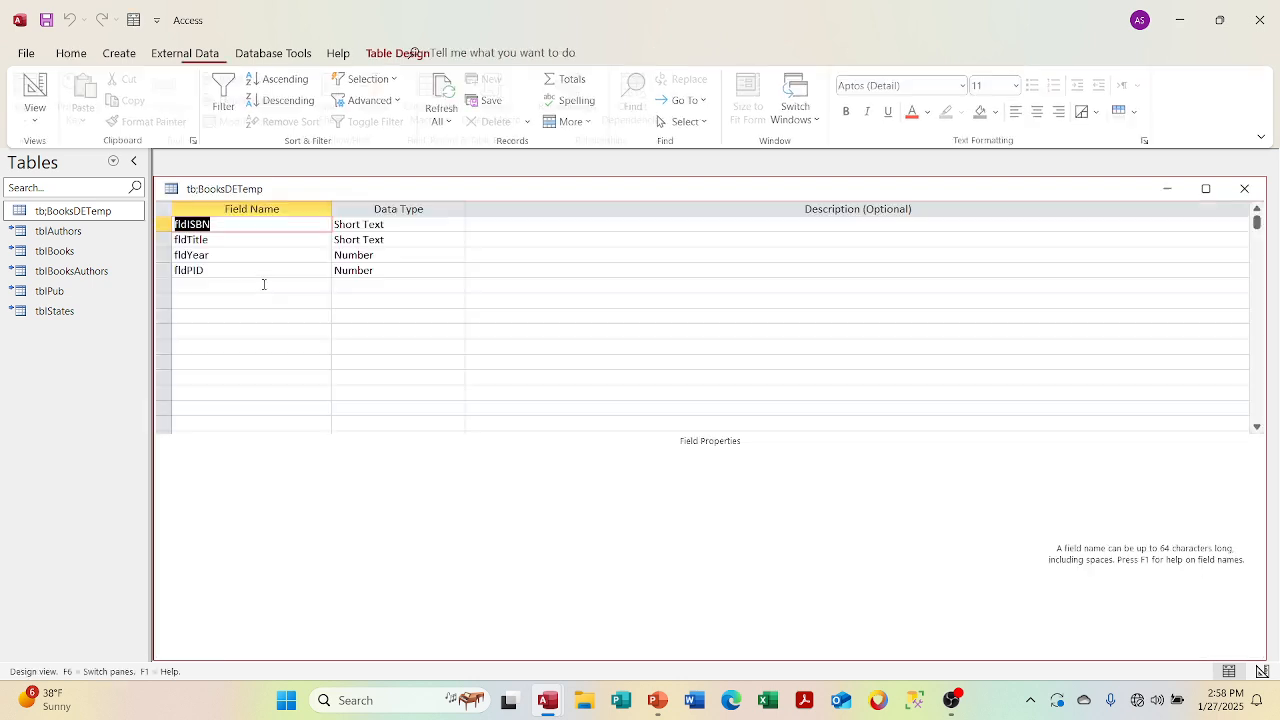
pyautogui.click(259, 254)
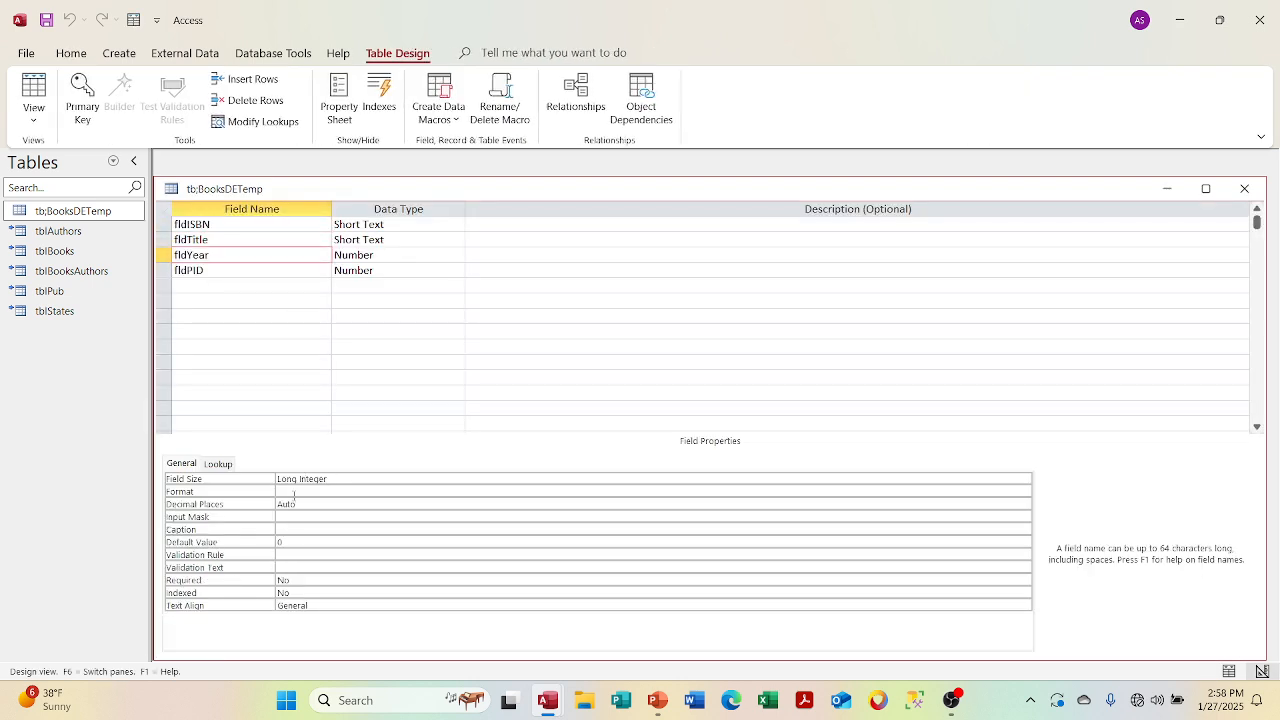
pyautogui.click(306, 545)
pyautogui.press('BackSpace')
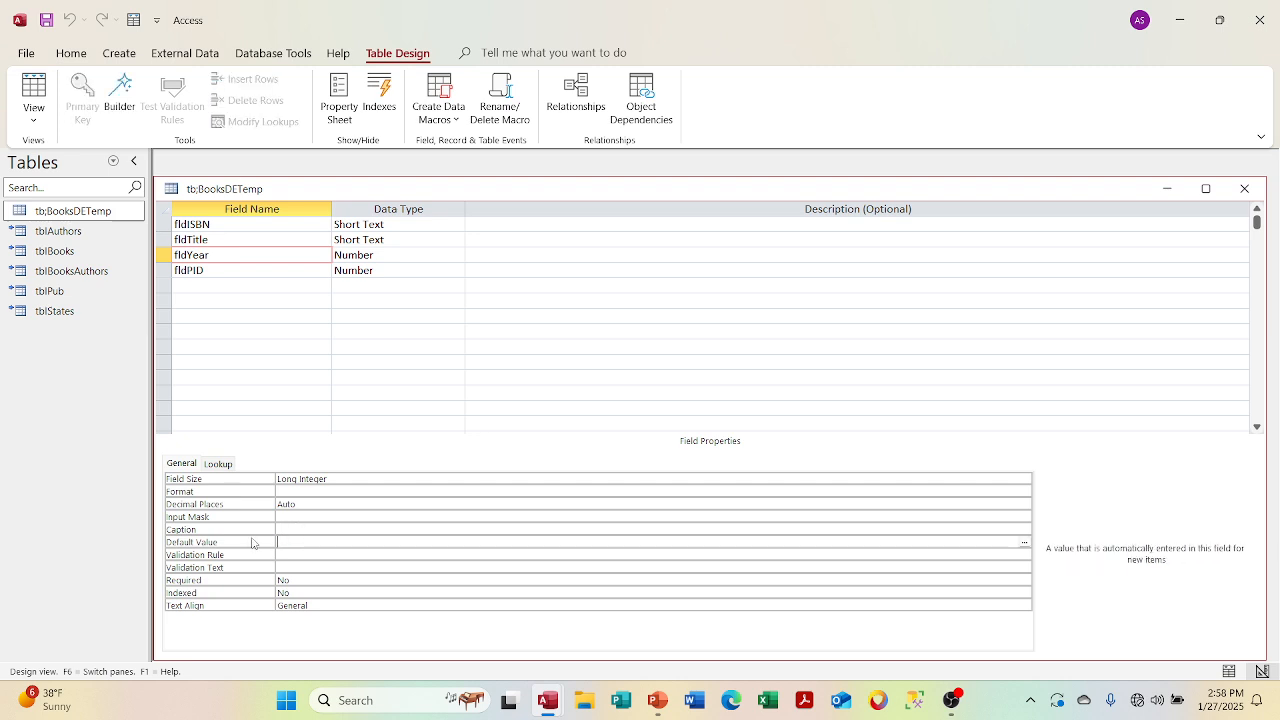
pyautogui.click(352, 579)
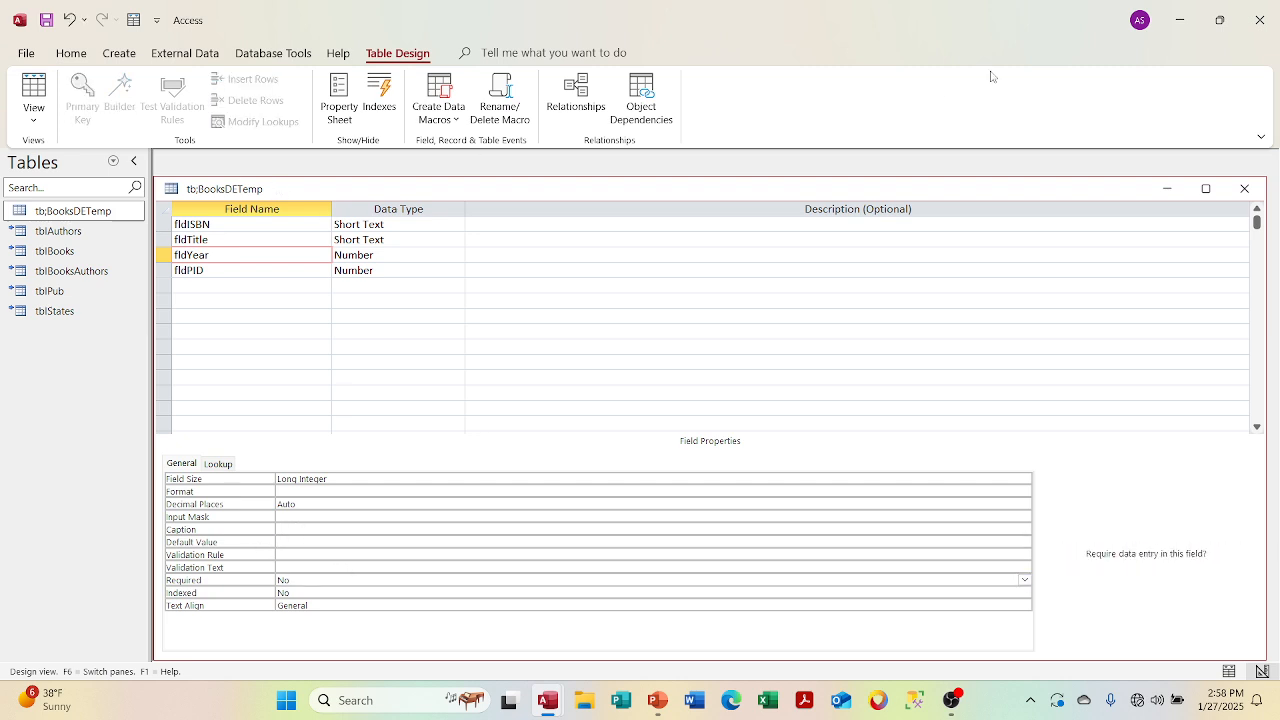
pyautogui.click(1243, 187)
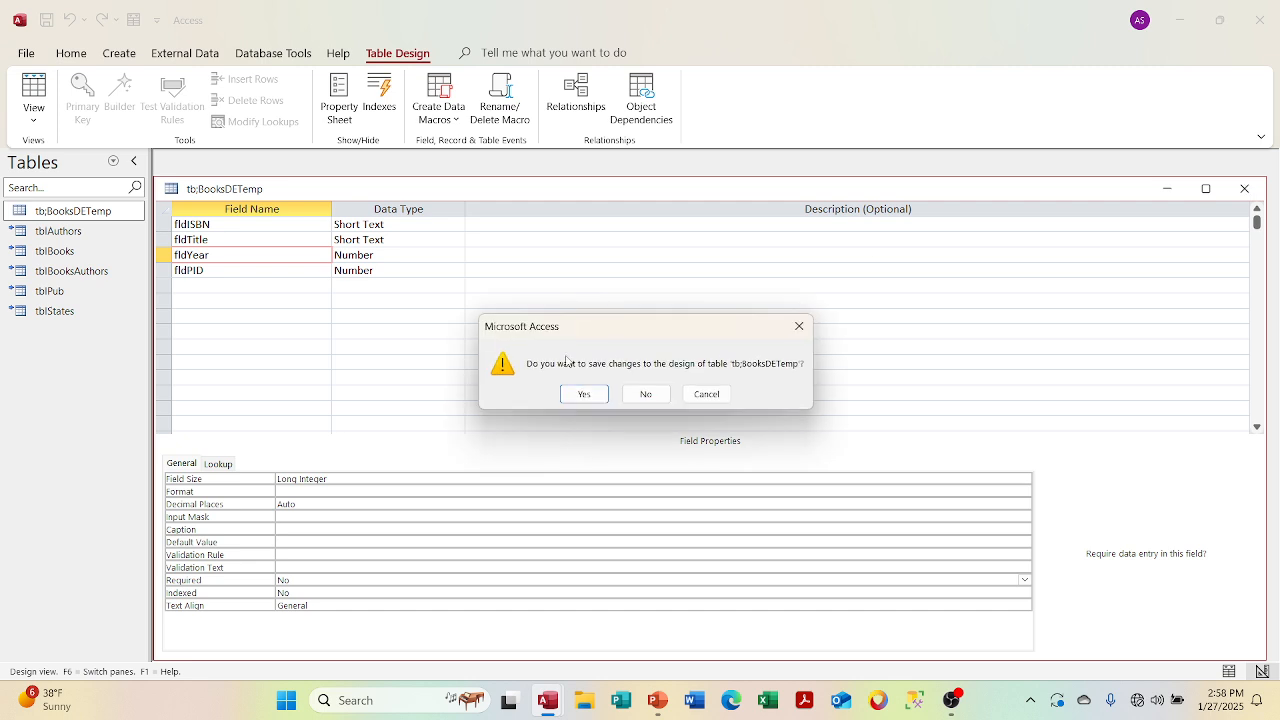
pyautogui.click(607, 400)
# Open the frmDEMain form in Form View and enter 123ABCDEF as the new book's ISBN
pyautogui.click(113, 161)
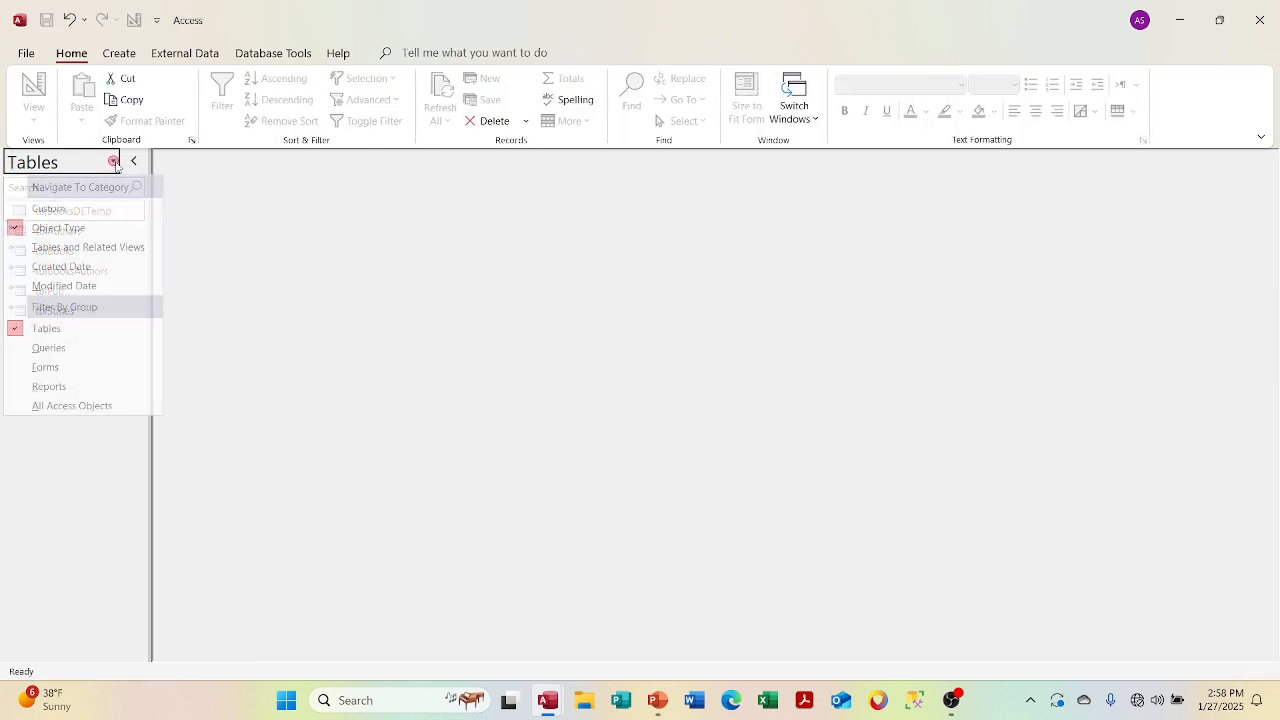
pyautogui.click(100, 368)
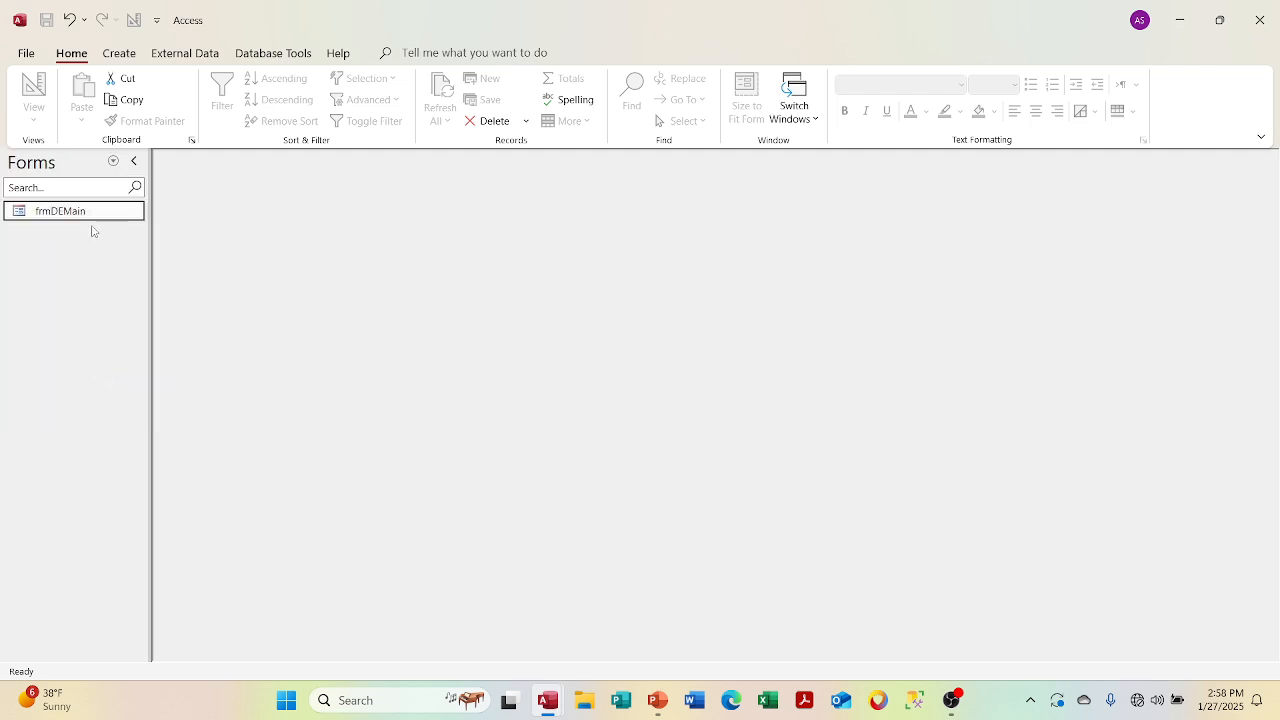
pyautogui.doubleClick(88, 212)
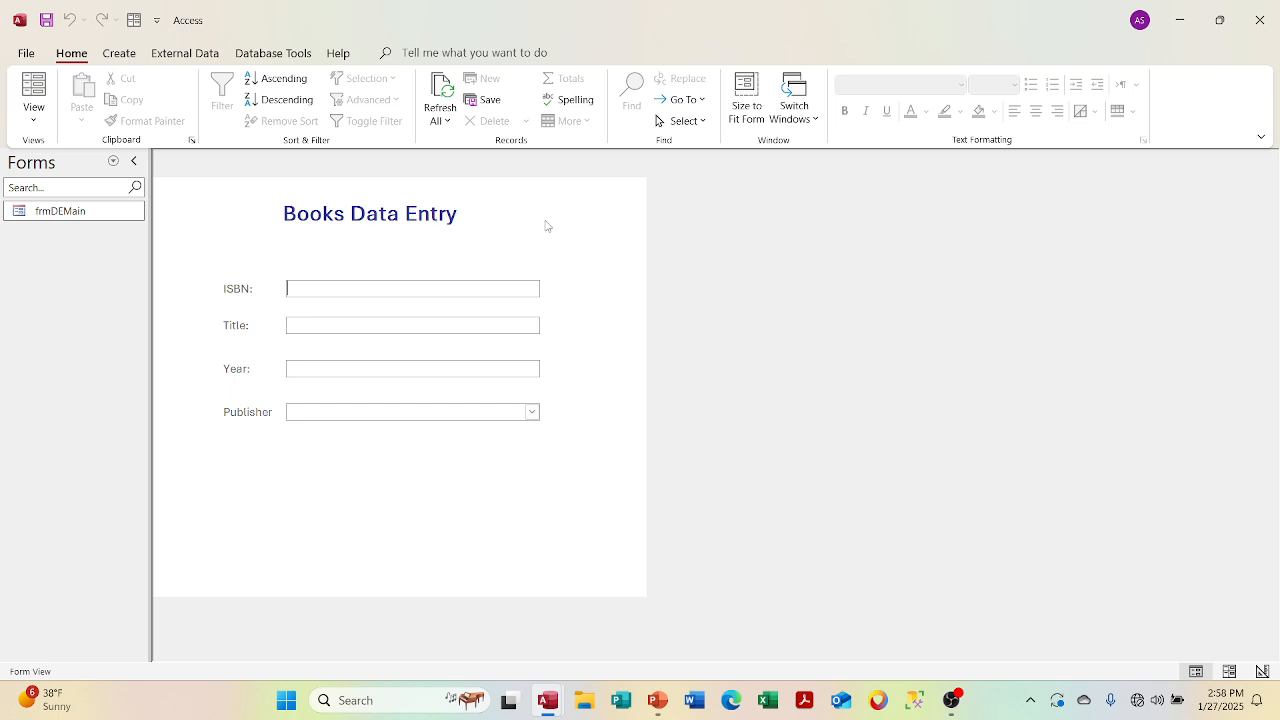
pyautogui.write('123')
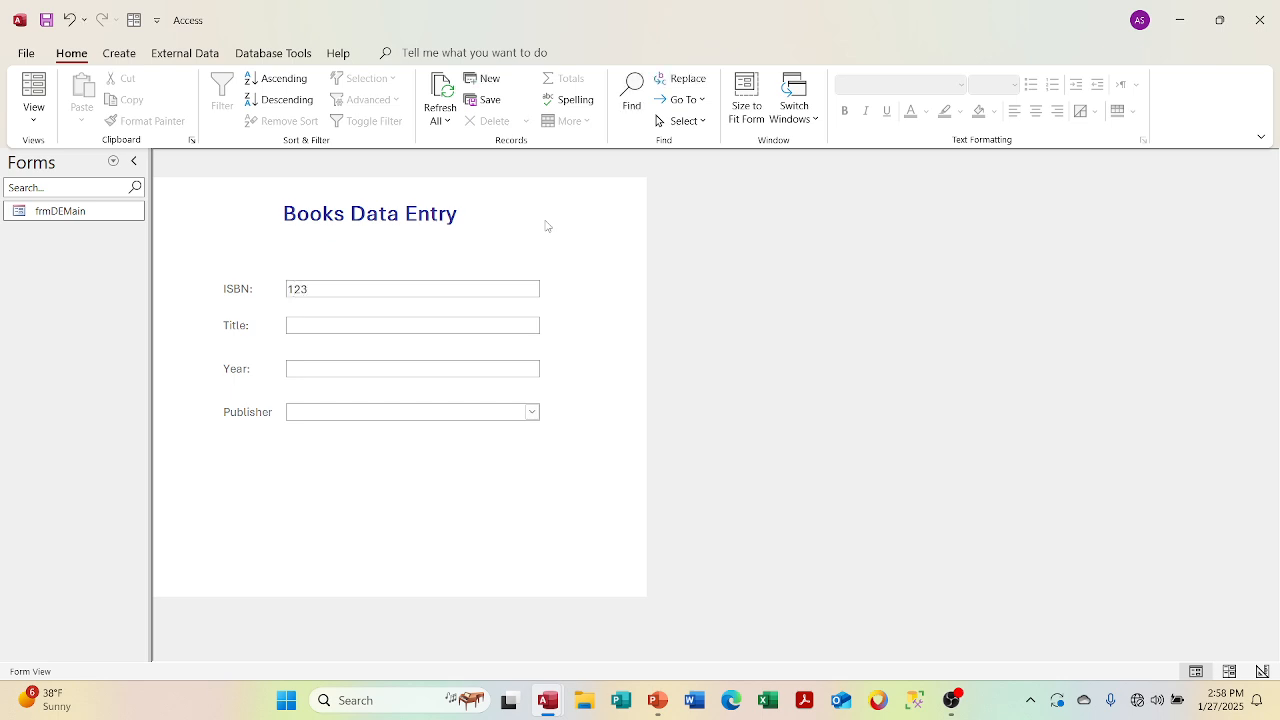
pyautogui.write('ABCDEF')
# Enter the title Brave New World and the year 1923 for the new book record
pyautogui.click(414, 323)
pyautogui.write('Bold')
pyautogui.press('BackSpace')
pyautogui.press('BackSpace')
pyautogui.press('BackSpace')
pyautogui.press('BackSpace')
pyautogui.write('rave New World')
pyautogui.press('Tab')
pyautogui.write('19')
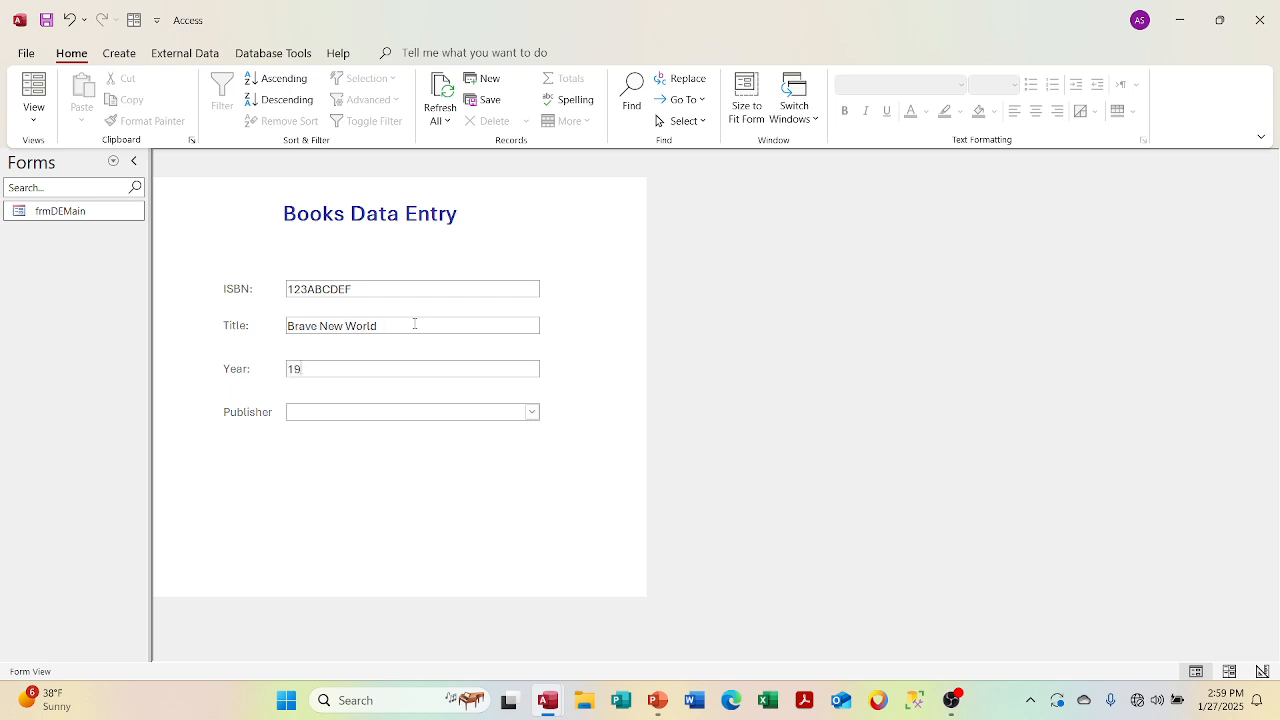
pyautogui.write('4')
pyautogui.press('BackSpace')
pyautogui.write('23')
# Try to choose Pub1 as the publisher of the Brave New World record
pyautogui.click(532, 411)
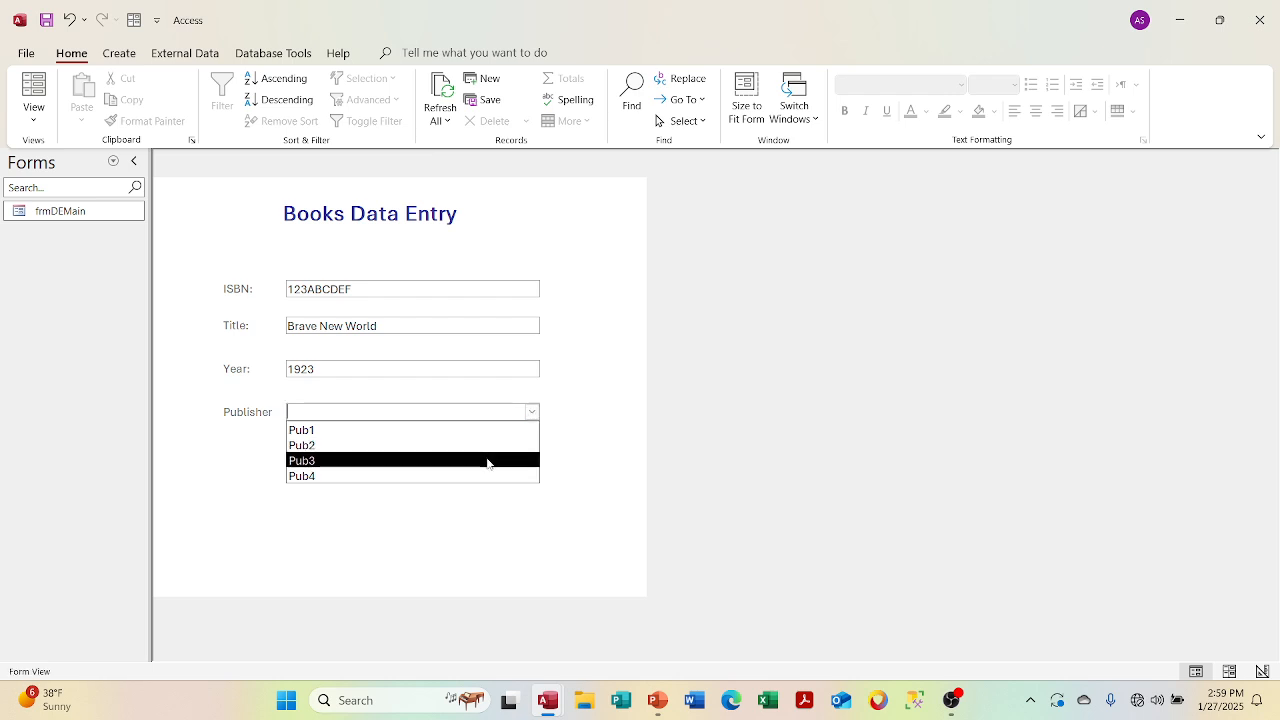
pyautogui.click(426, 432)
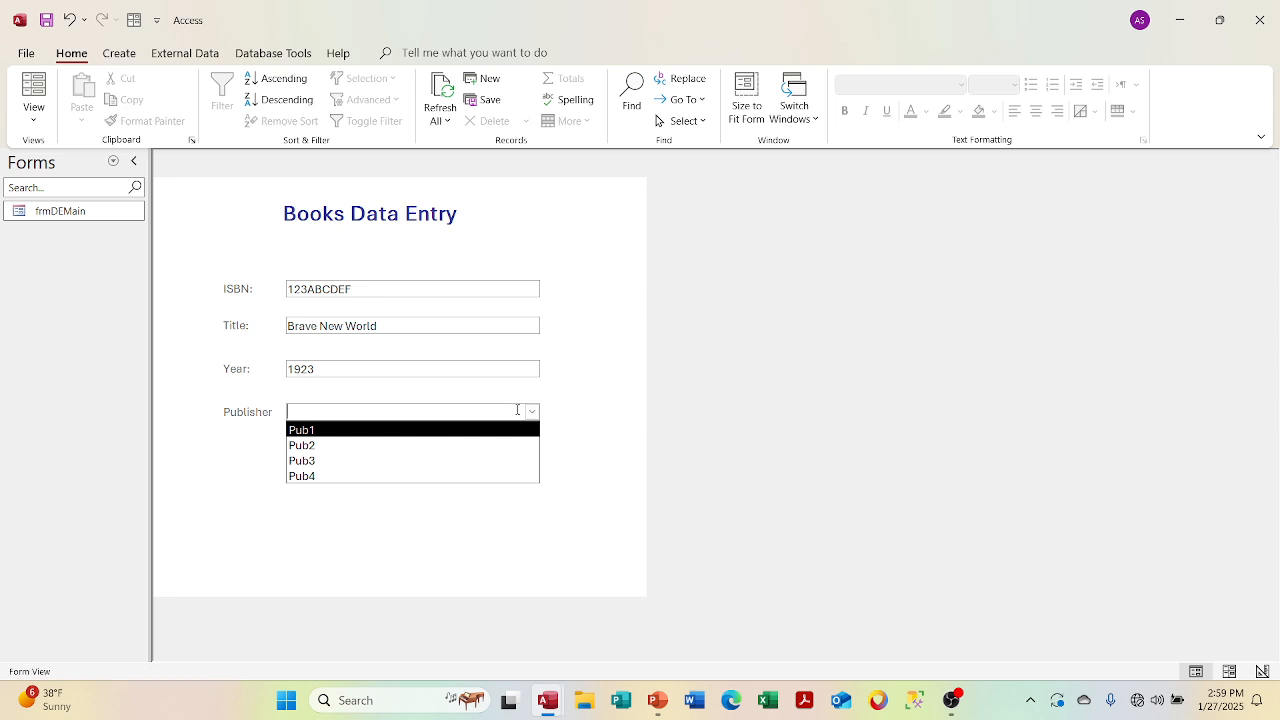
pyautogui.click(577, 400)
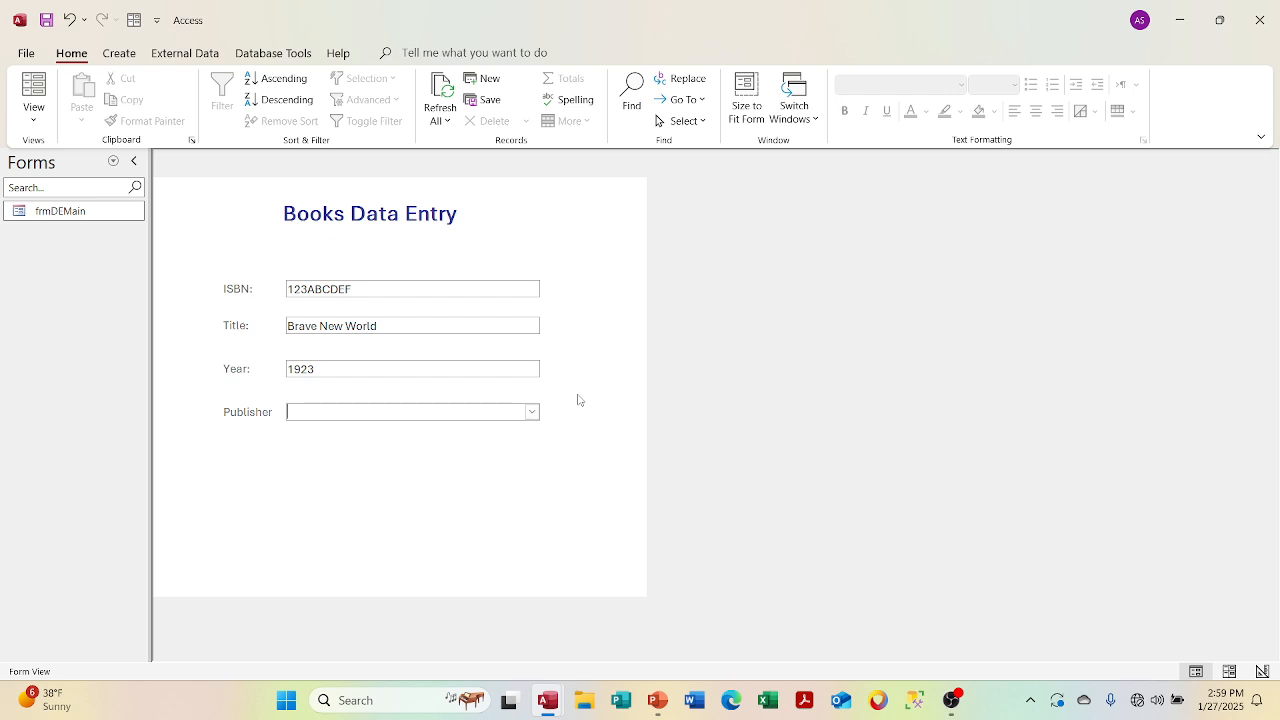
# Switch frmDEMain to Design View and set the Publisher combo box's Control Source to fldPID
pyautogui.rightClick(217, 213)
pyautogui.click(253, 270)
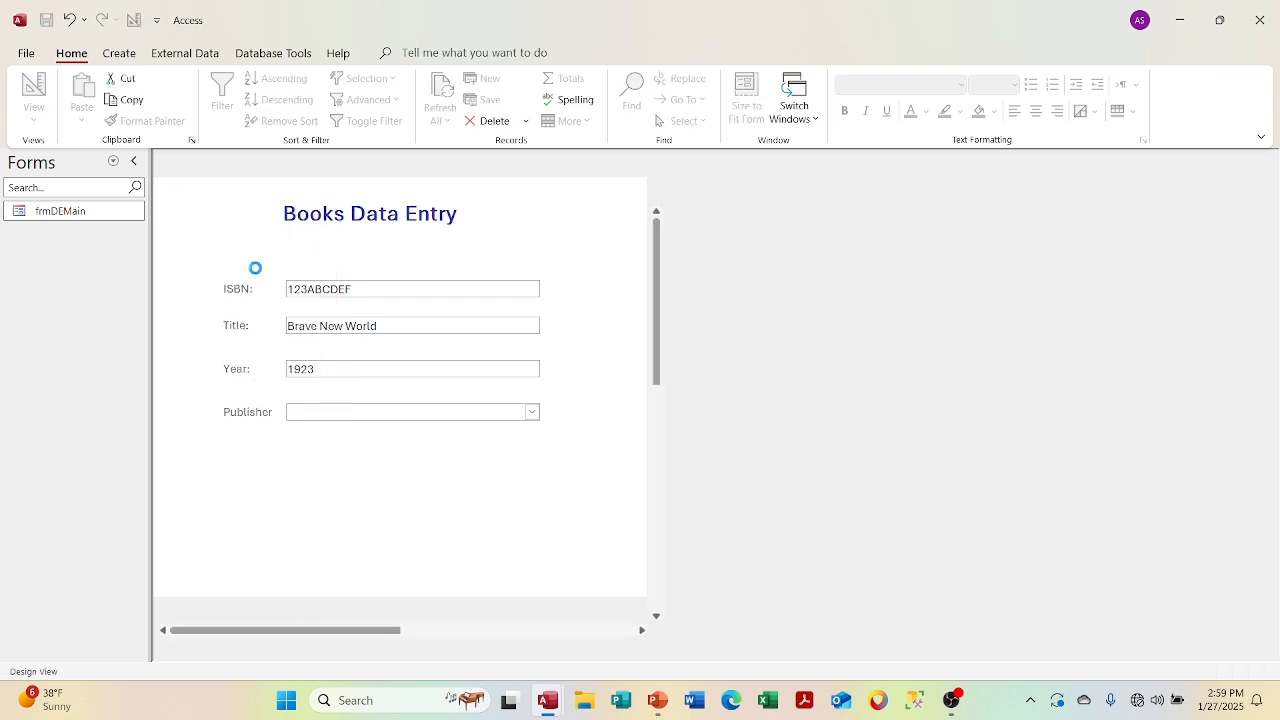
pyautogui.click(360, 474)
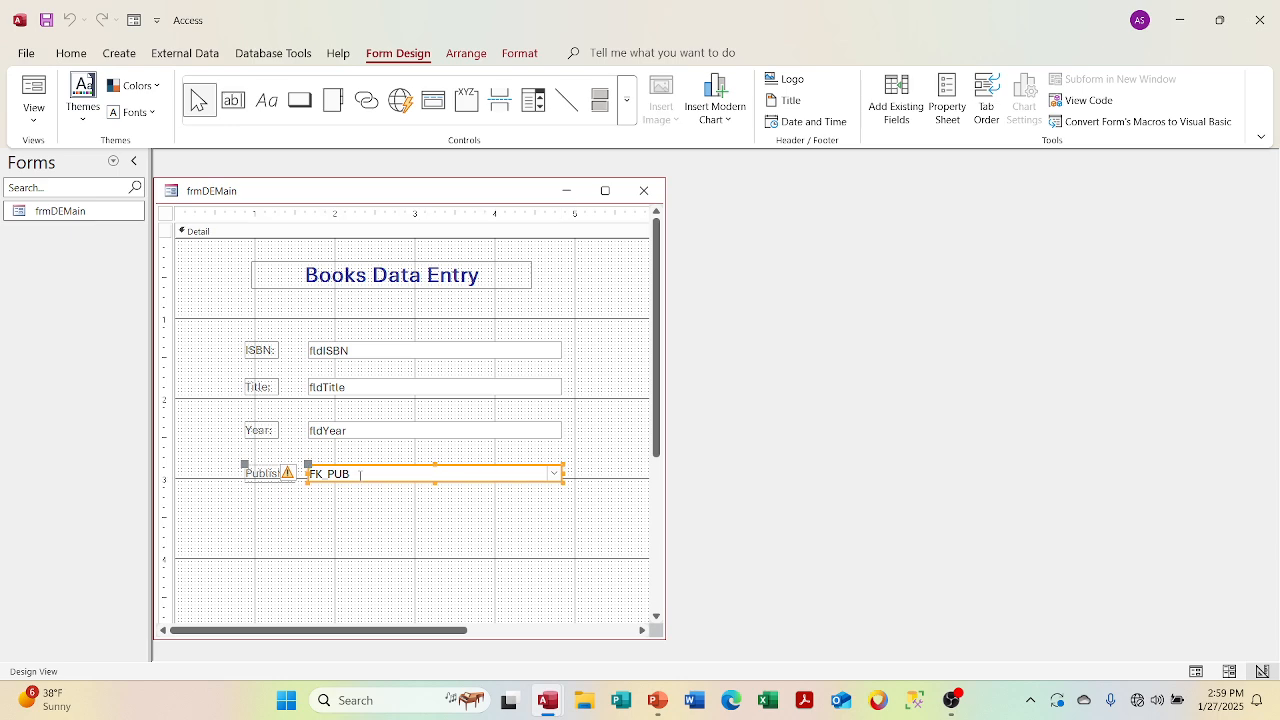
pyautogui.click(316, 520)
pyautogui.rightClick(343, 482)
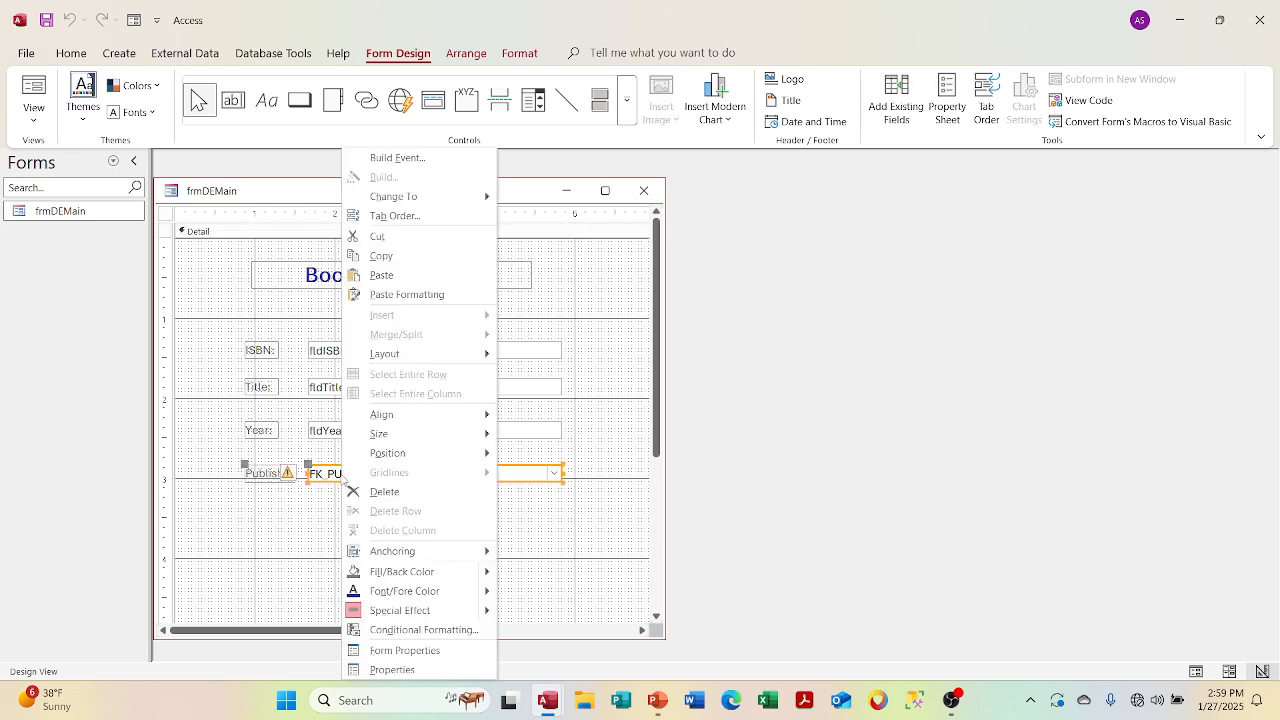
pyautogui.click(338, 669)
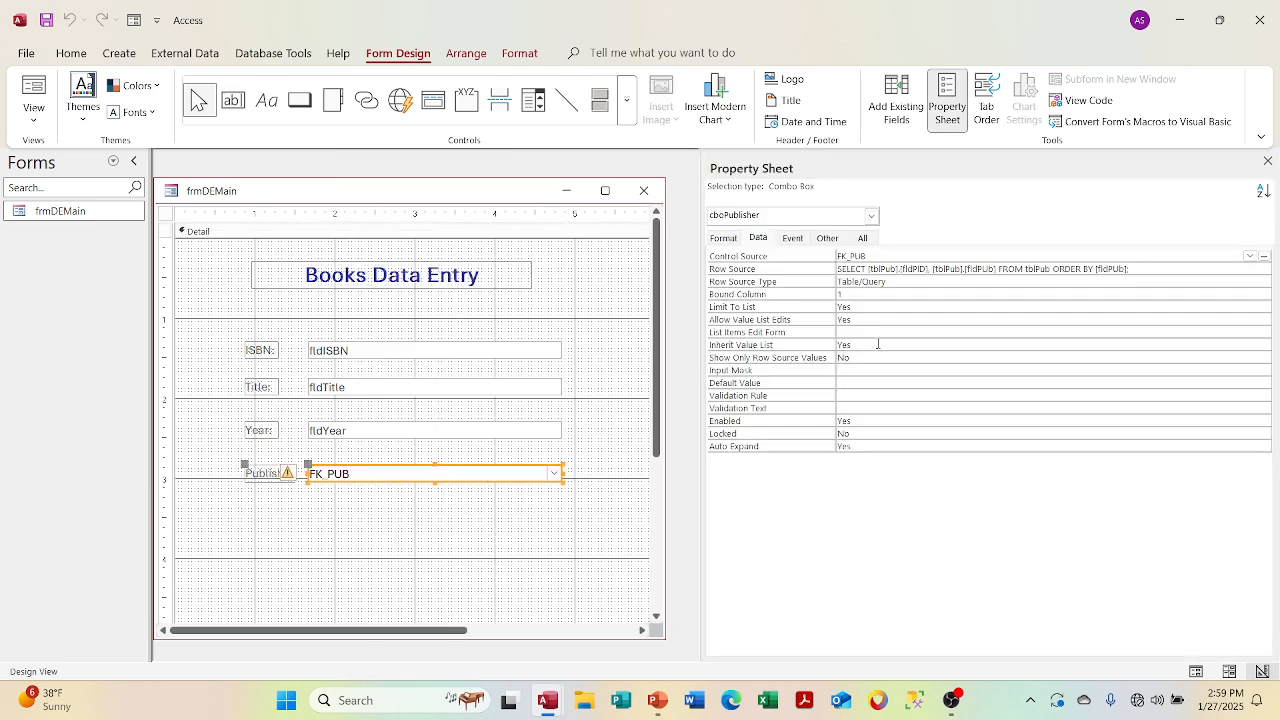
pyautogui.click(888, 257)
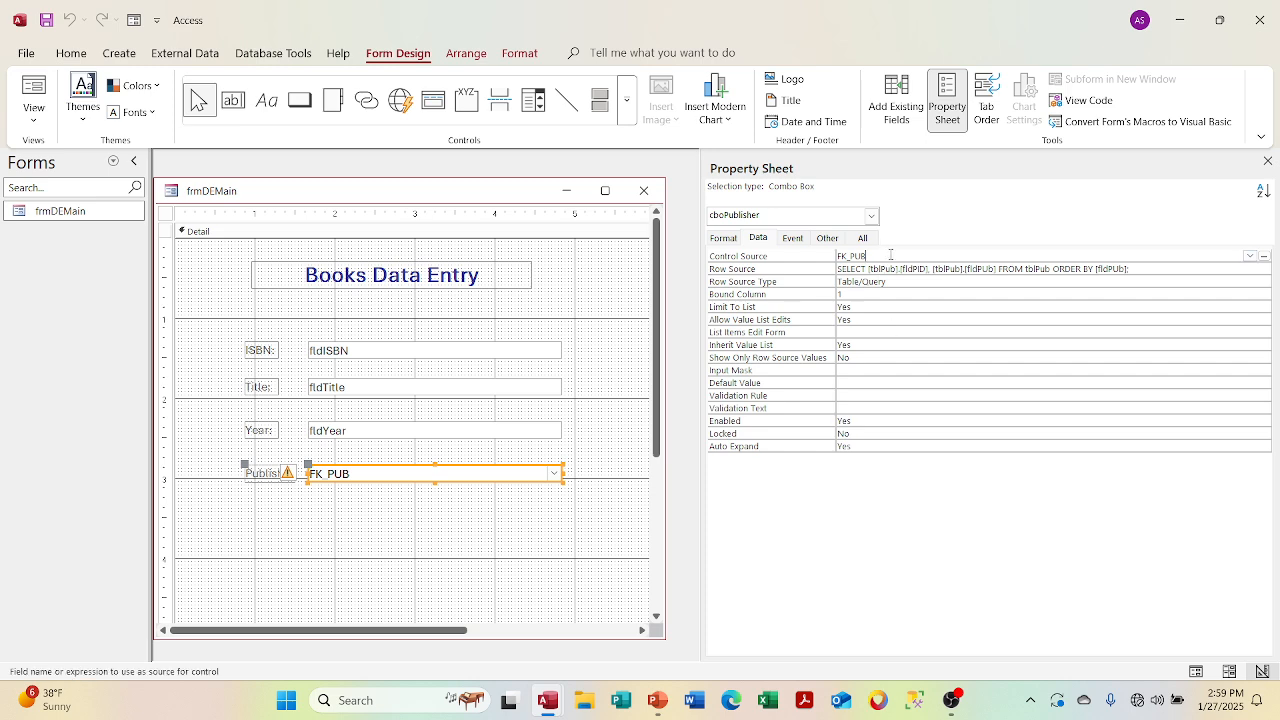
pyautogui.click(1249, 256)
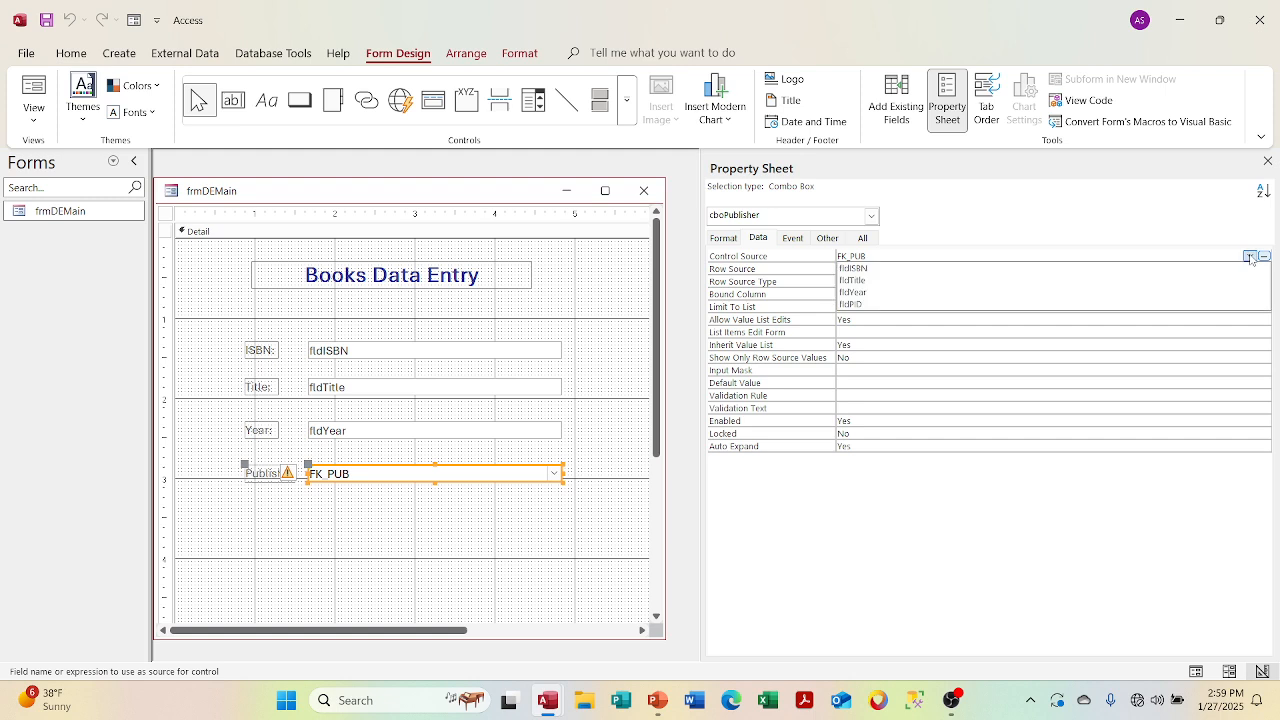
pyautogui.click(1180, 305)
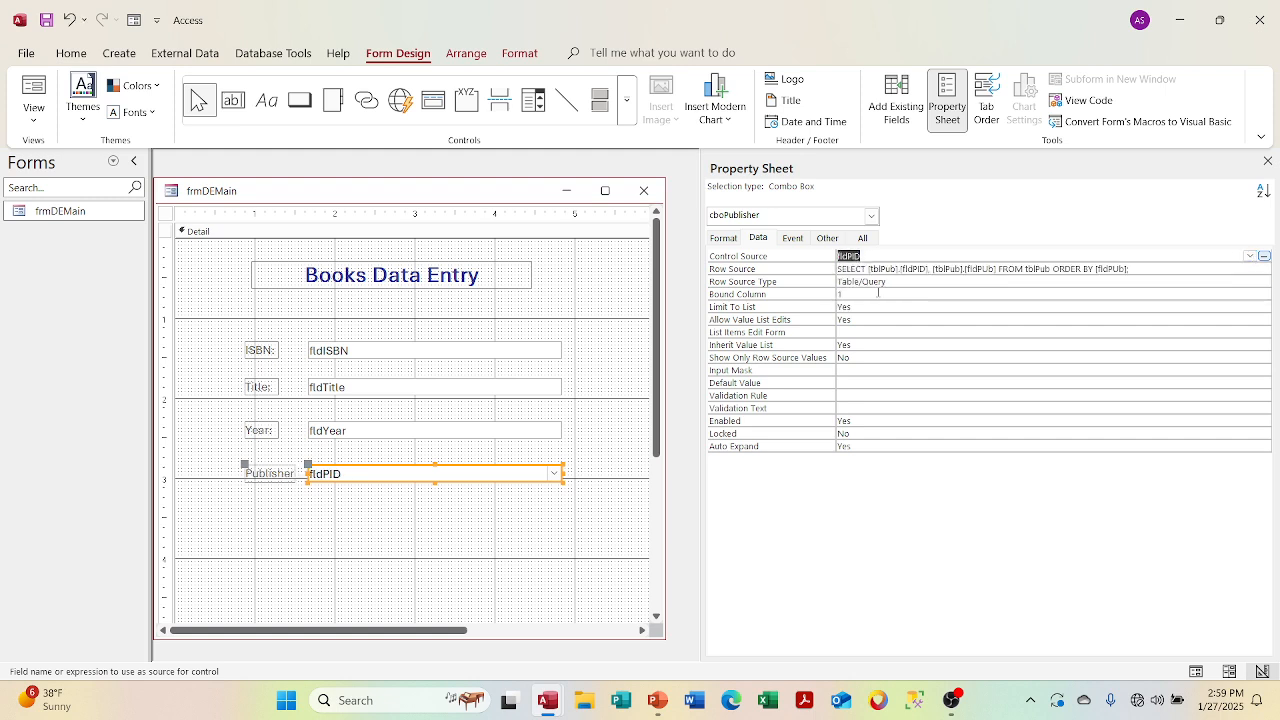
# Return the form to Form View, choose Pub3 as the Brave New World record's publisher, and advance to a blank record
pyautogui.click(24, 125)
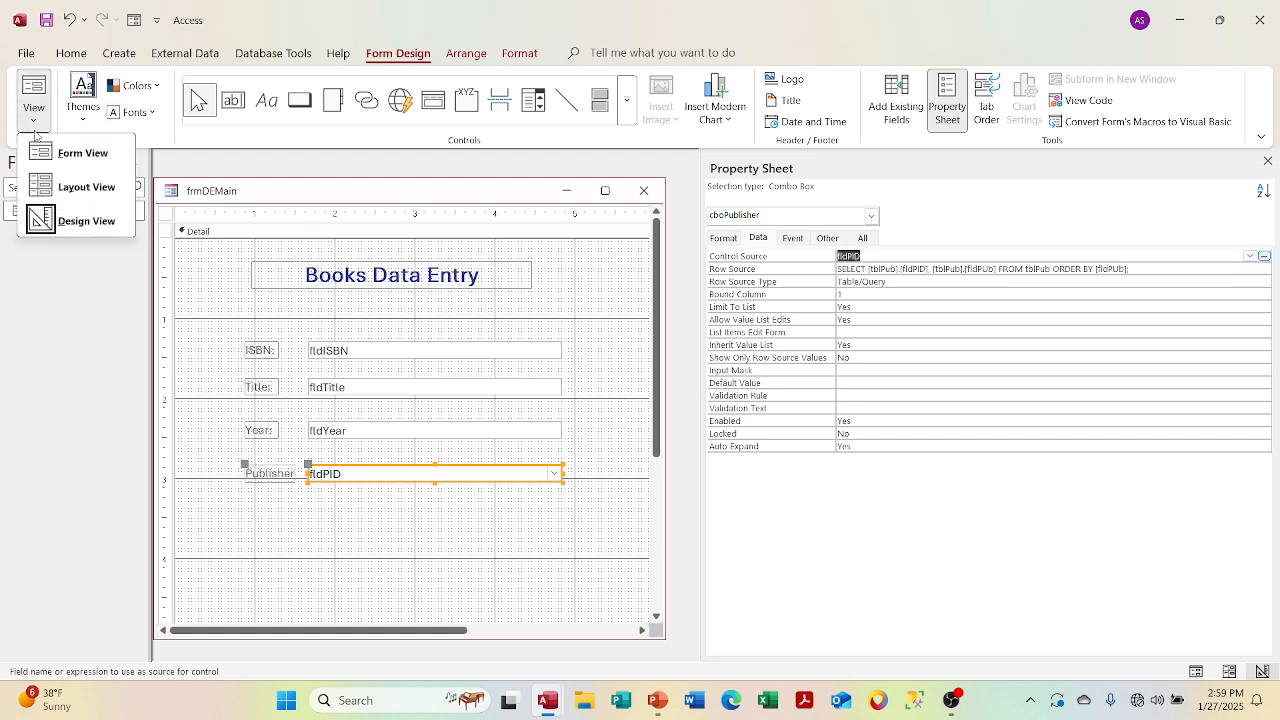
pyautogui.click(60, 152)
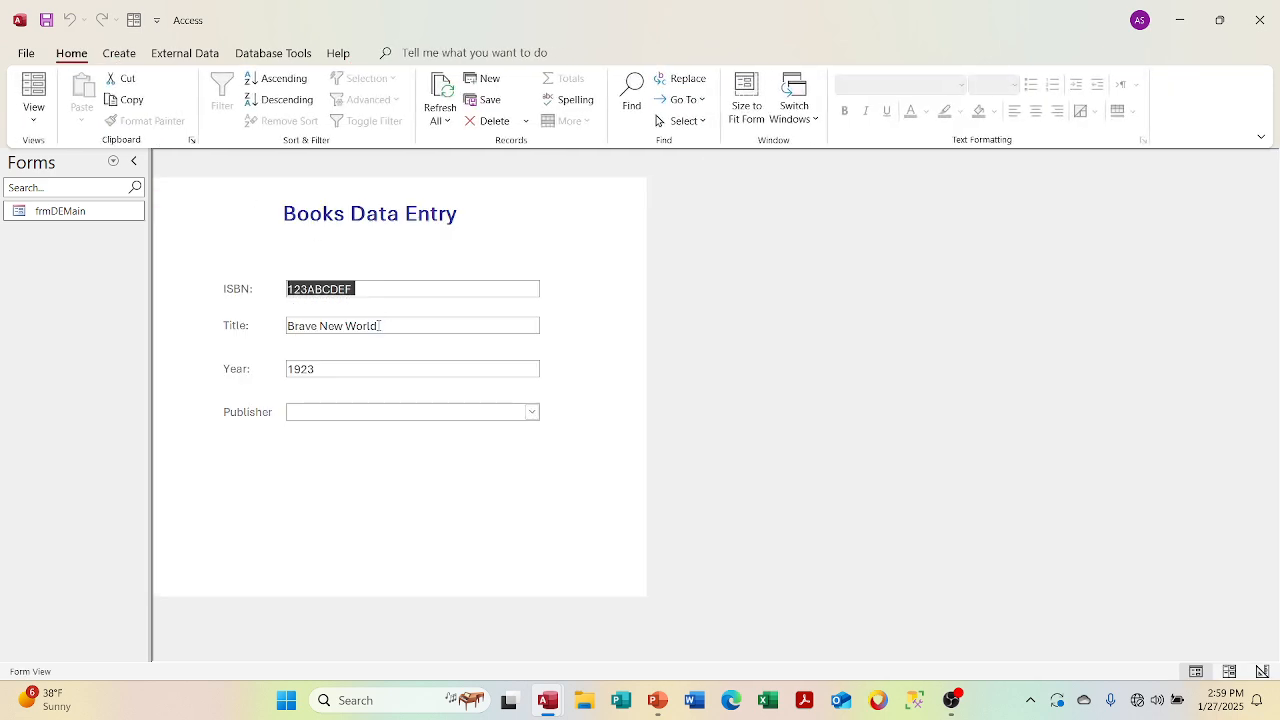
pyautogui.click(530, 414)
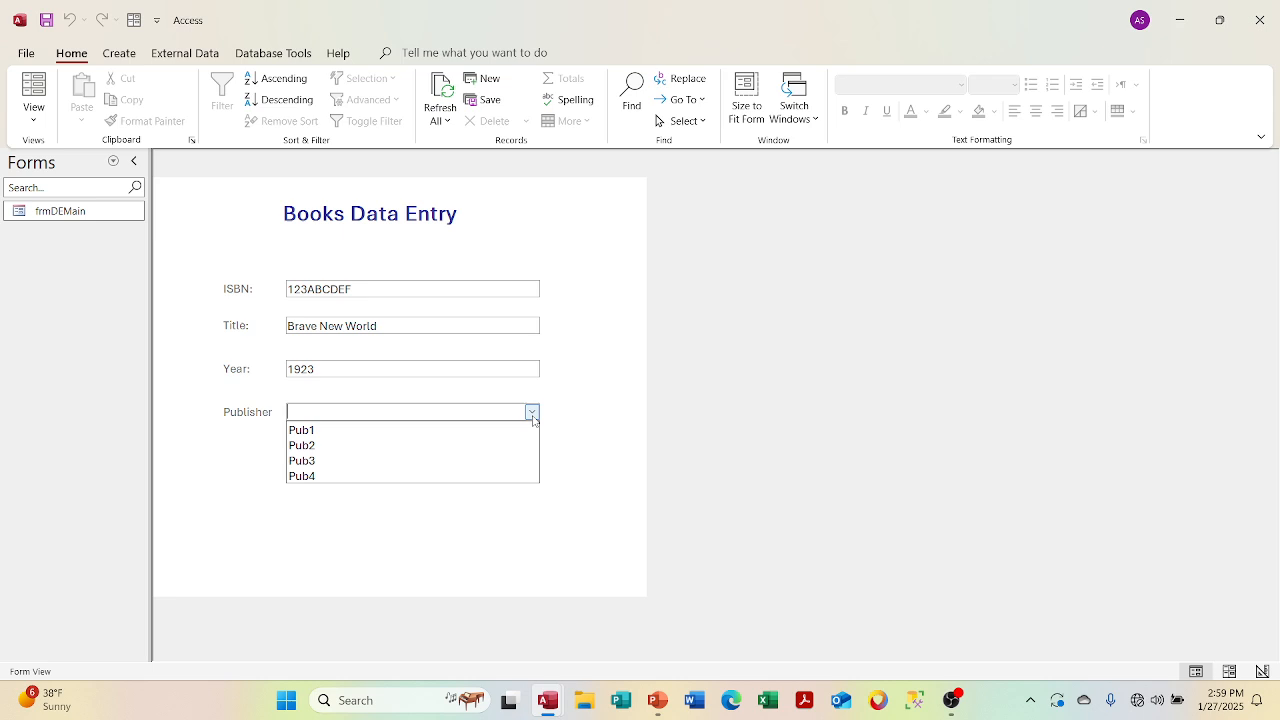
pyautogui.click(503, 460)
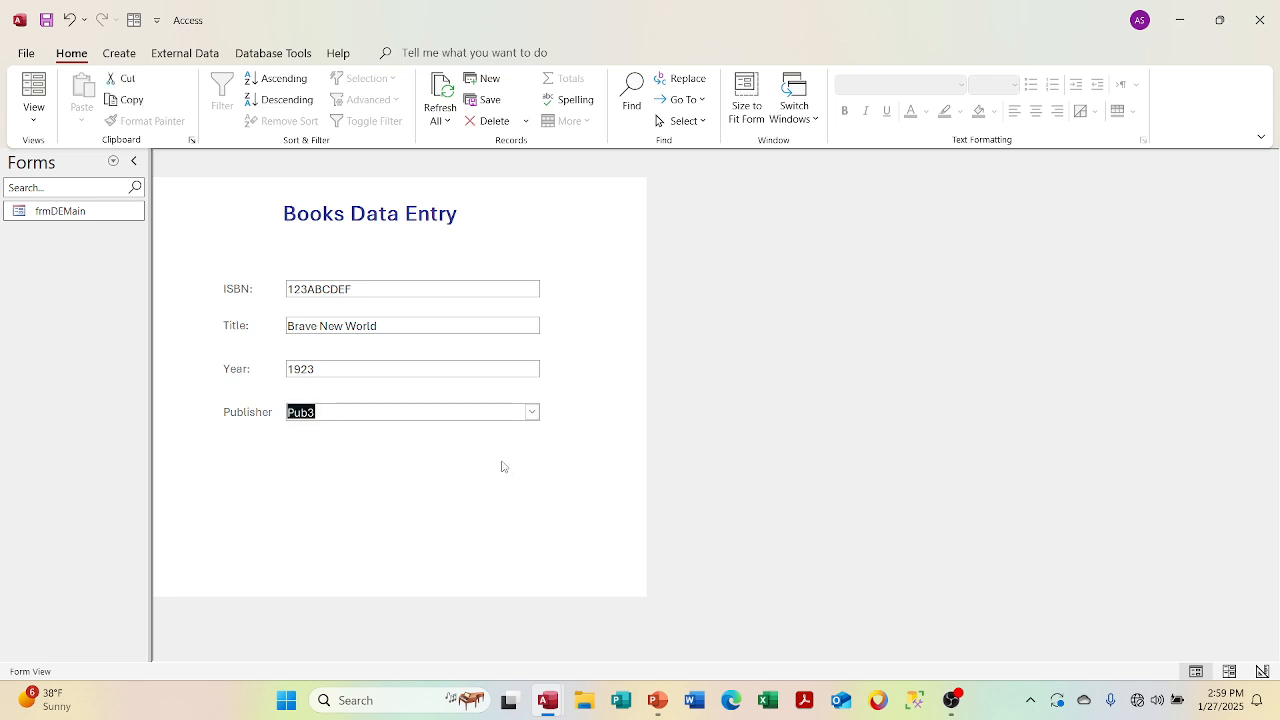
pyautogui.press('Tab')
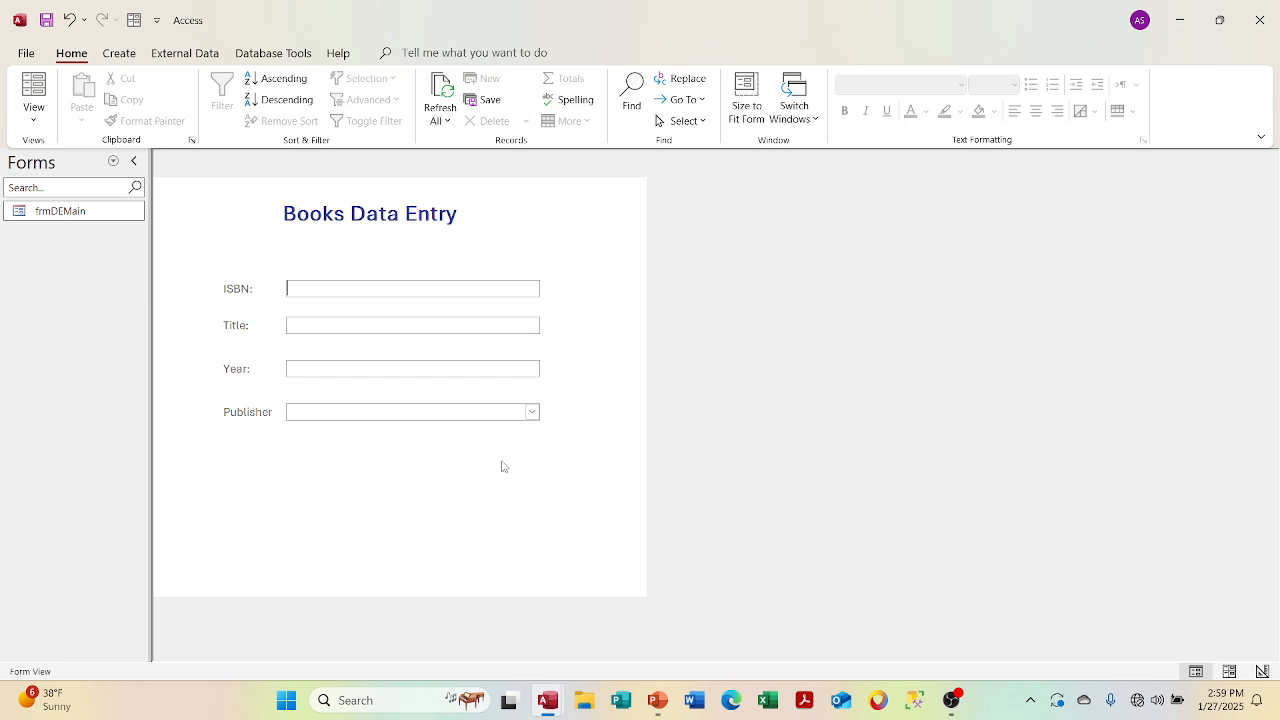
# Open the tb;BooksDETemp datasheet to check the book record entered through the form
pyautogui.click(113, 161)
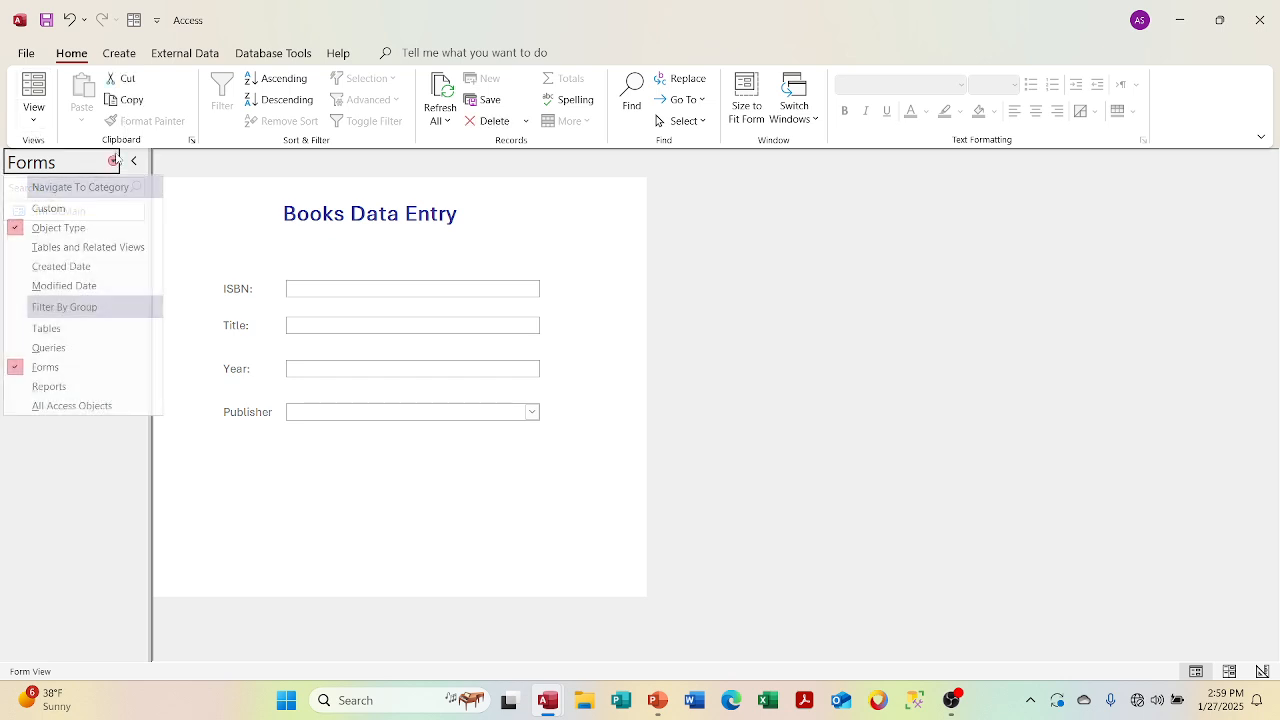
pyautogui.click(78, 328)
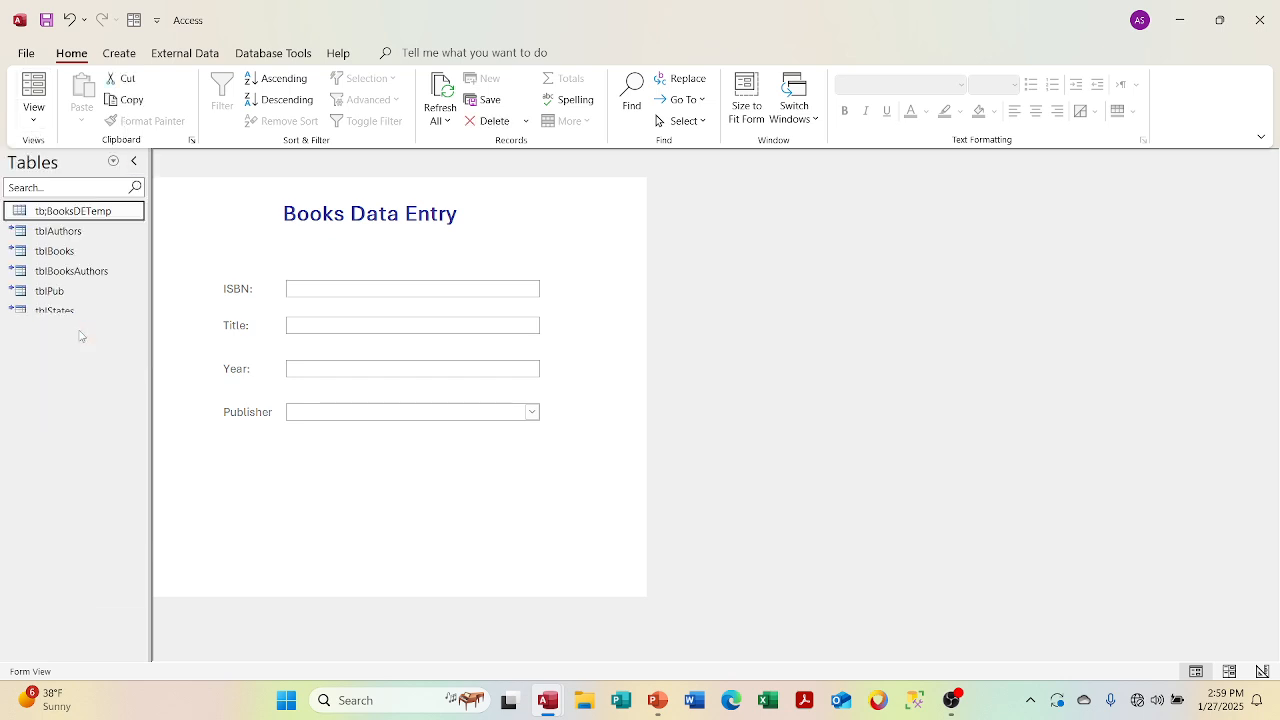
pyautogui.doubleClick(99, 212)
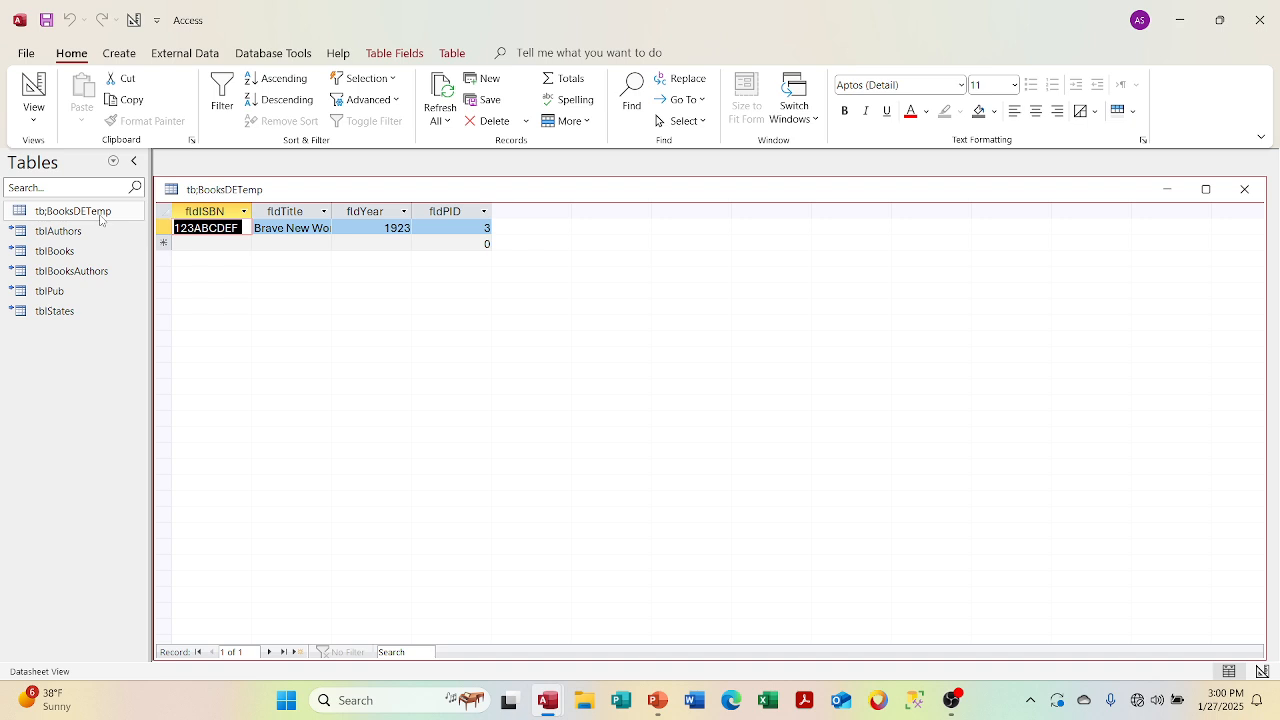
# Open the tblBooks datasheet, widen the fldTitle column of tb;BooksDETemp, and arrange both datasheets to compare their records
pyautogui.doubleClick(24, 252)
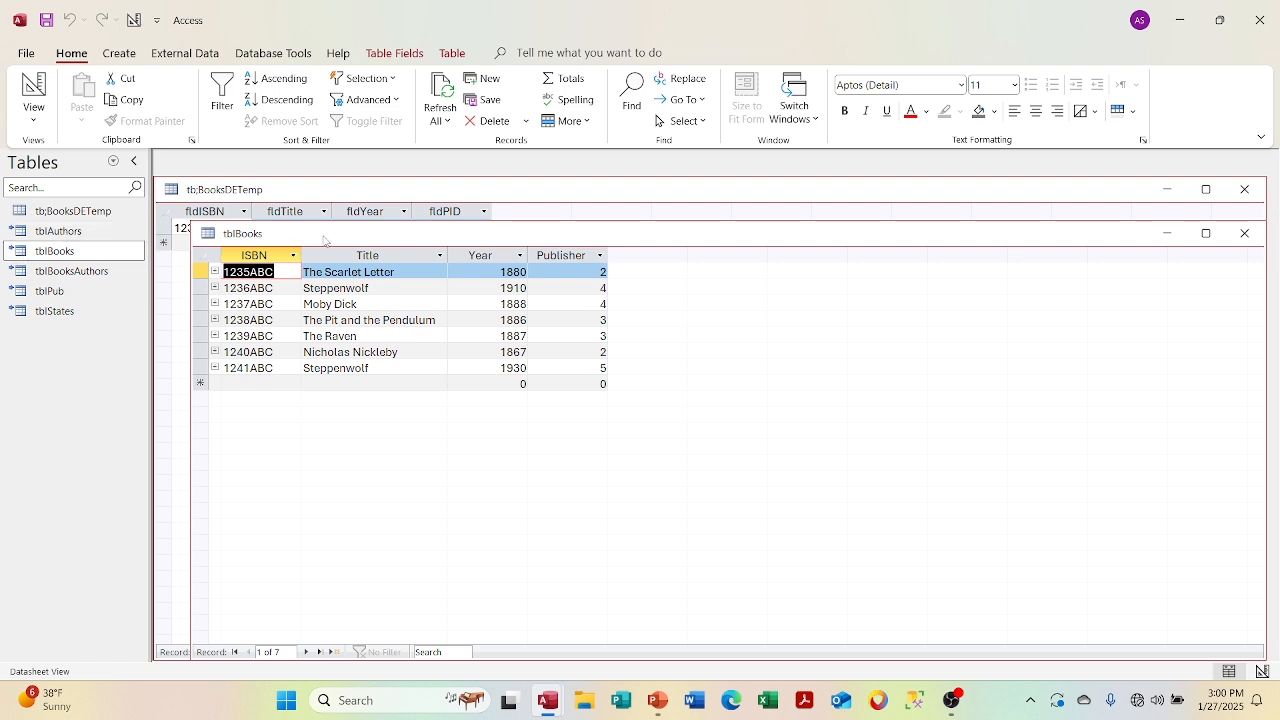
pyautogui.moveTo(325, 240); pyautogui.dragTo(290, 283)
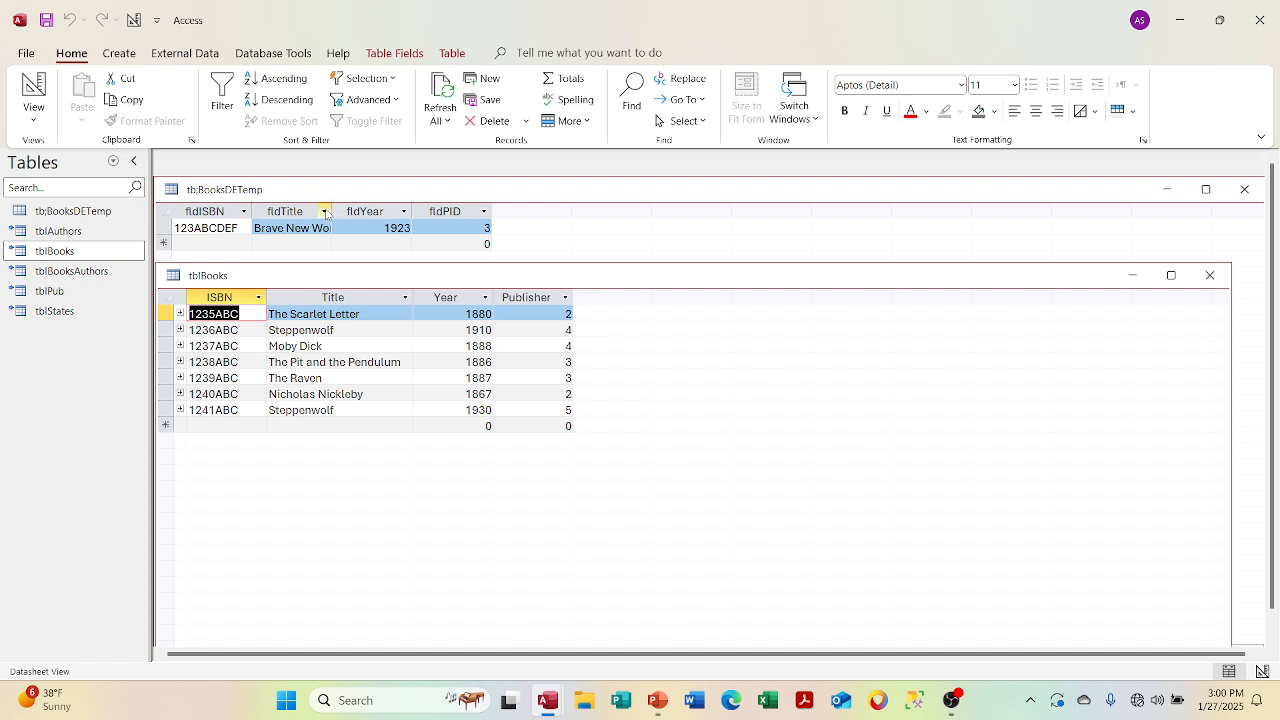
pyautogui.doubleClick(336, 210)
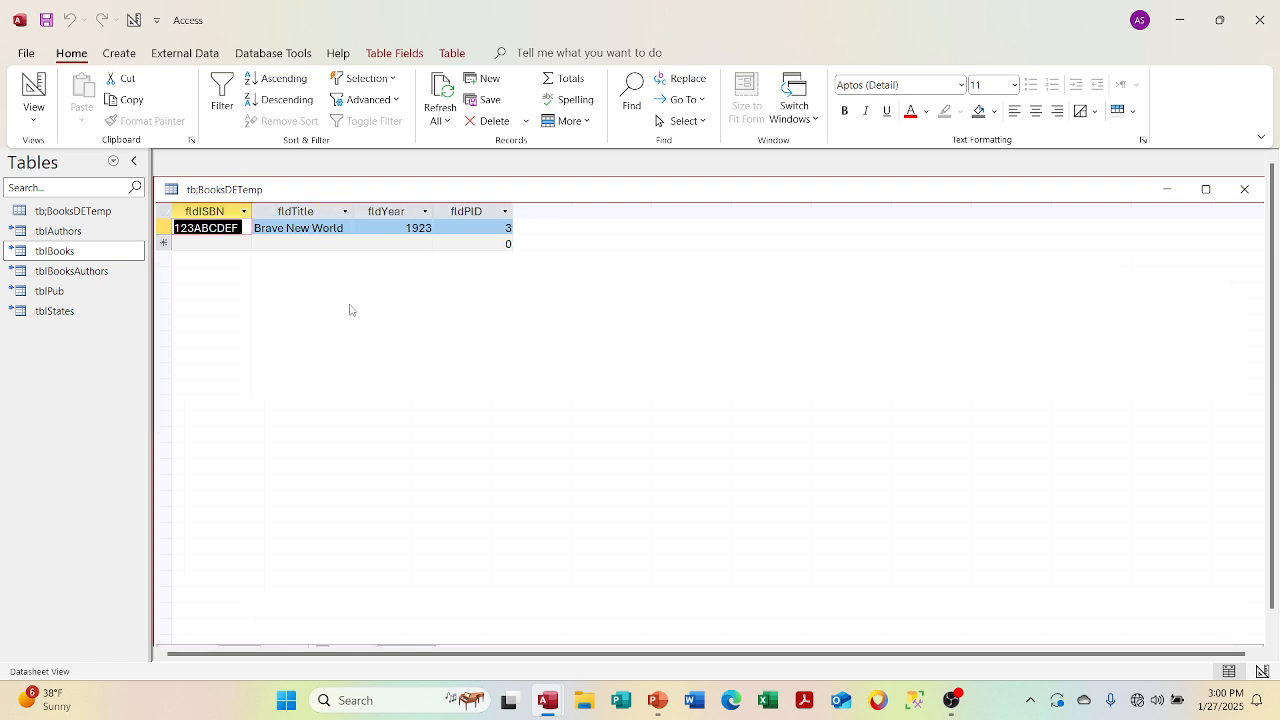
pyautogui.moveTo(430, 199); pyautogui.dragTo(496, 197)
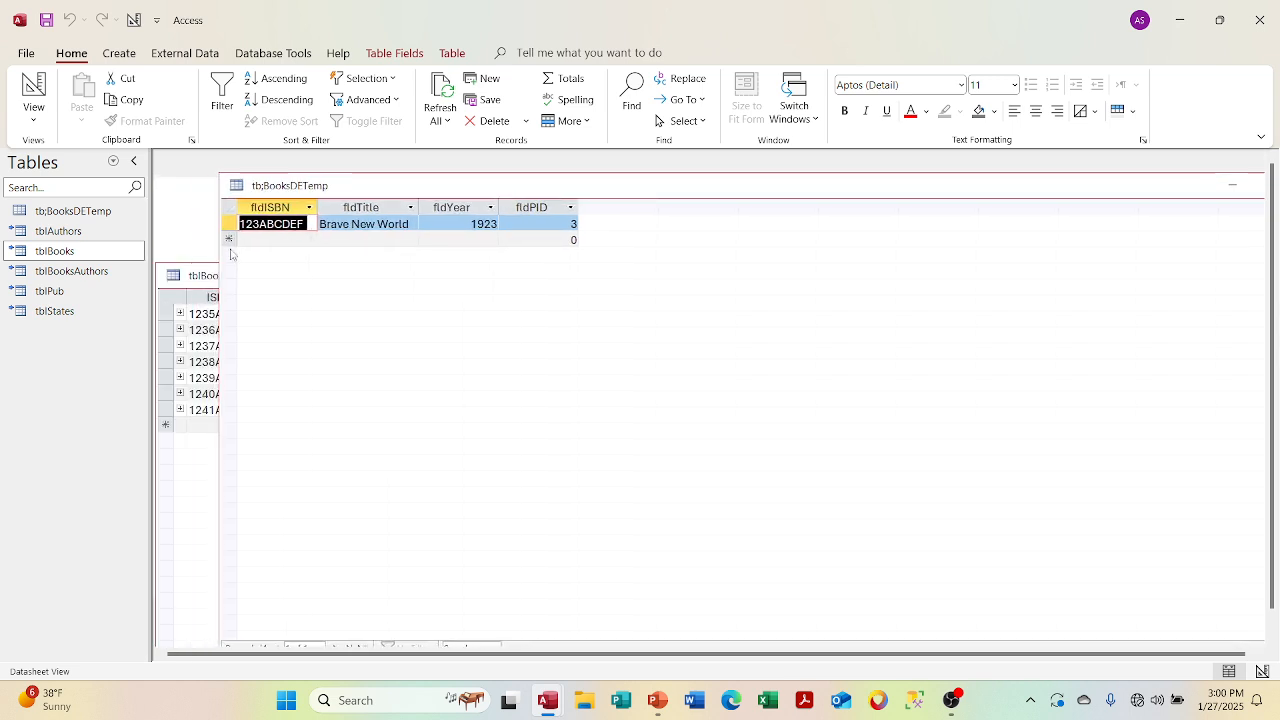
pyautogui.click(192, 276)
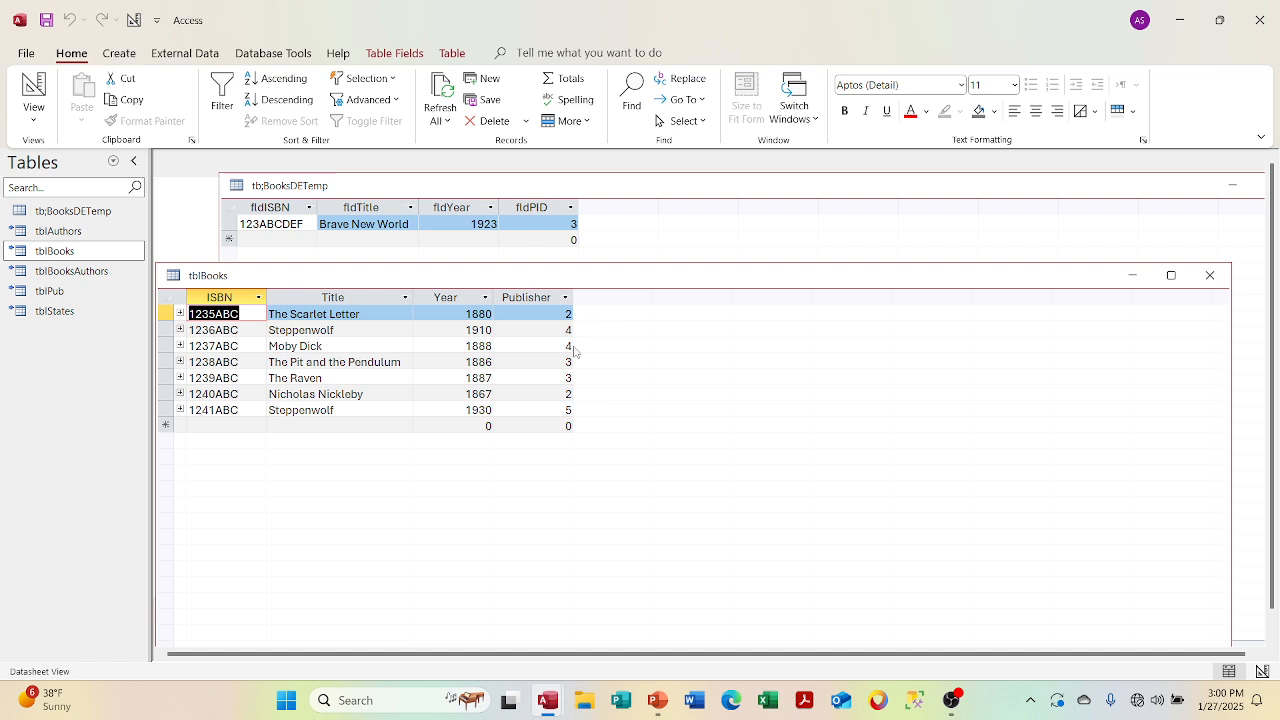
# Close the tblBooks and tb;BooksDETemp datasheets
pyautogui.click(1210, 275)
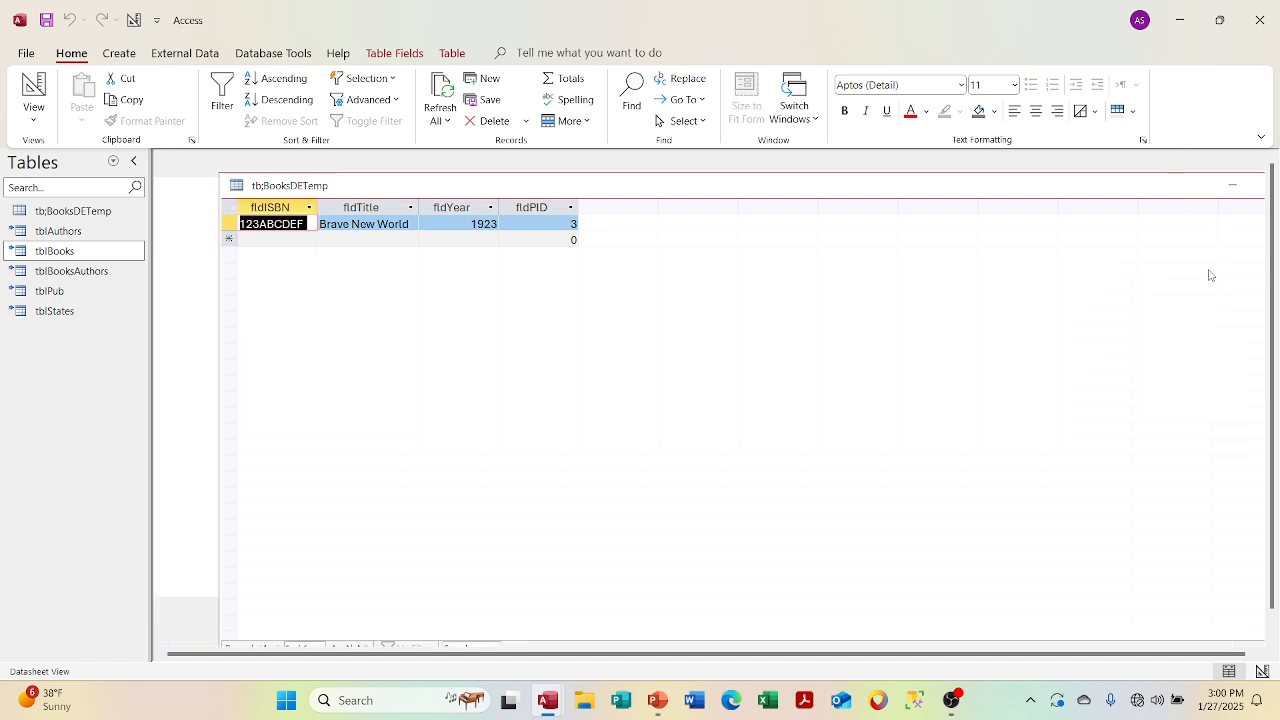
pyautogui.moveTo(1109, 186); pyautogui.dragTo(1056, 180)
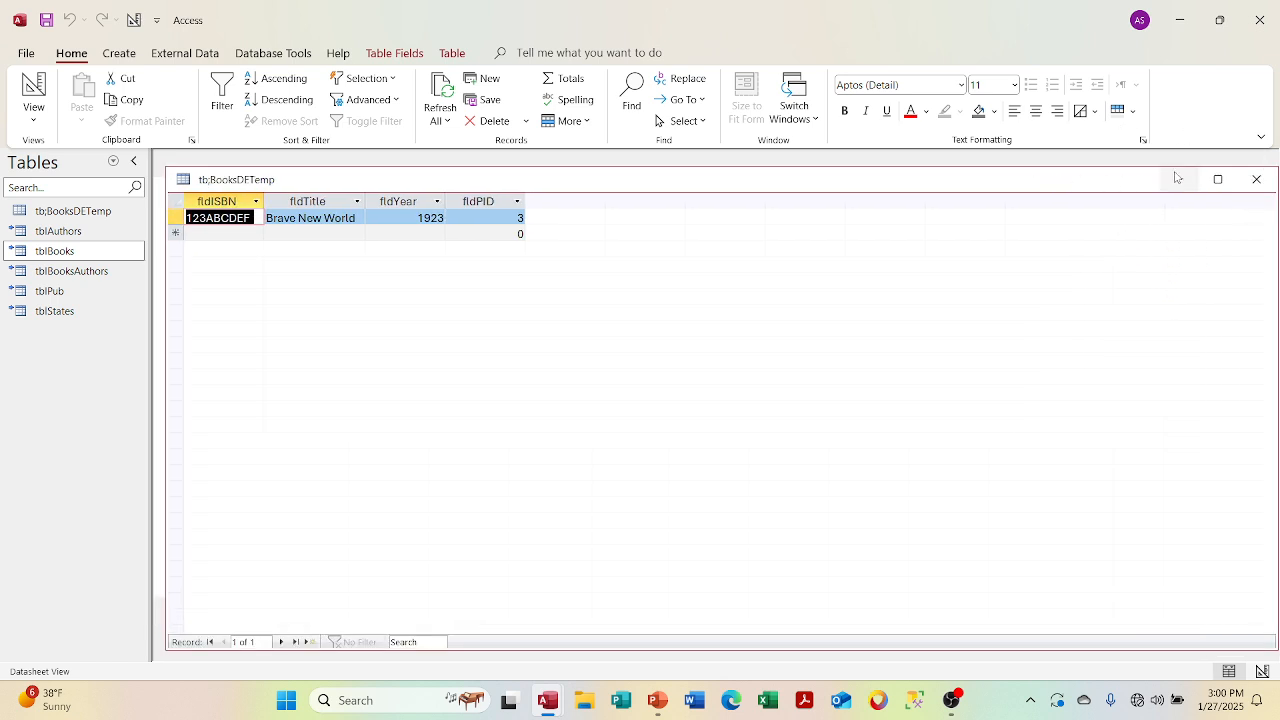
pyautogui.click(1256, 179)
pyautogui.click(582, 393)
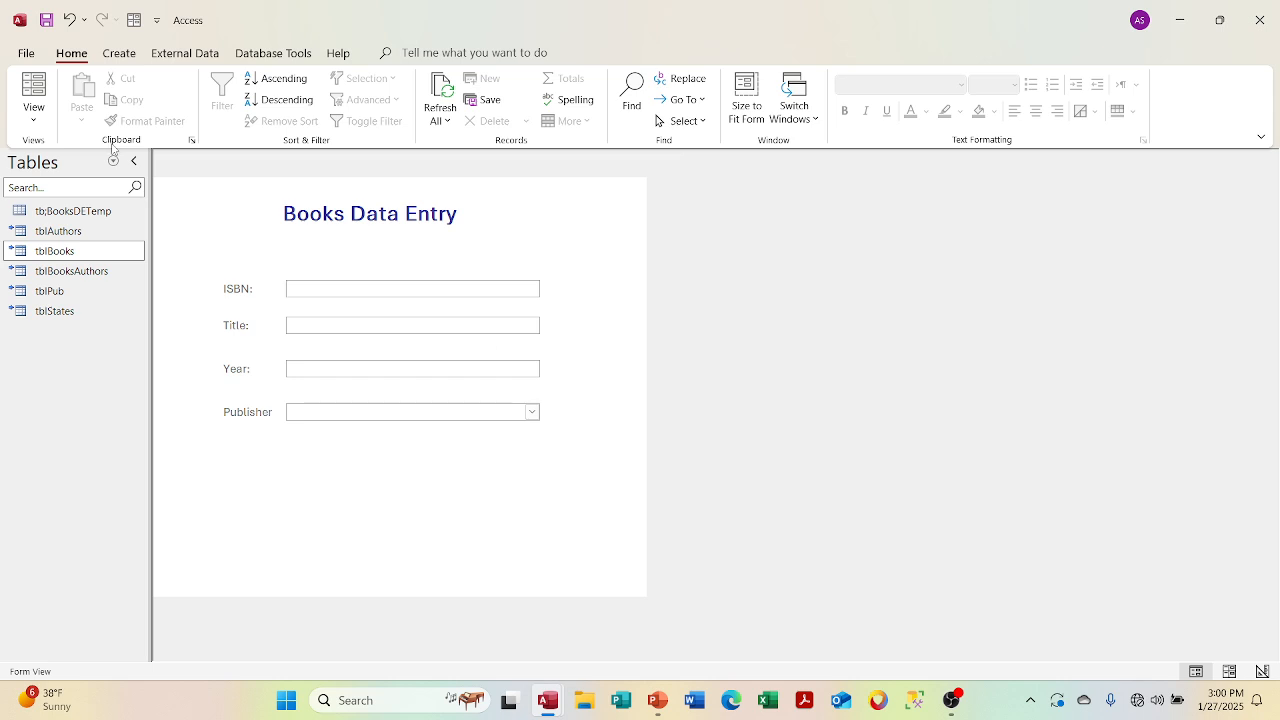
# Close the frmDEMain form, keeping its design changes
pyautogui.click(34, 112)
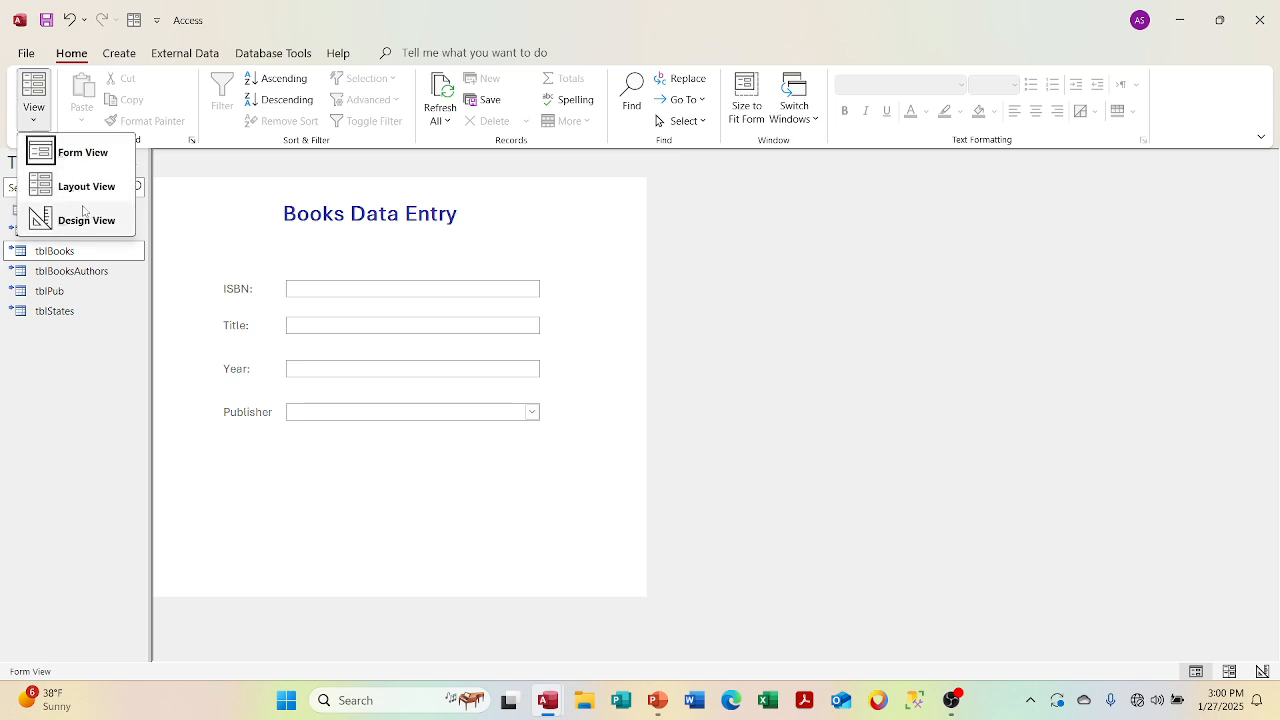
pyautogui.click(391, 213)
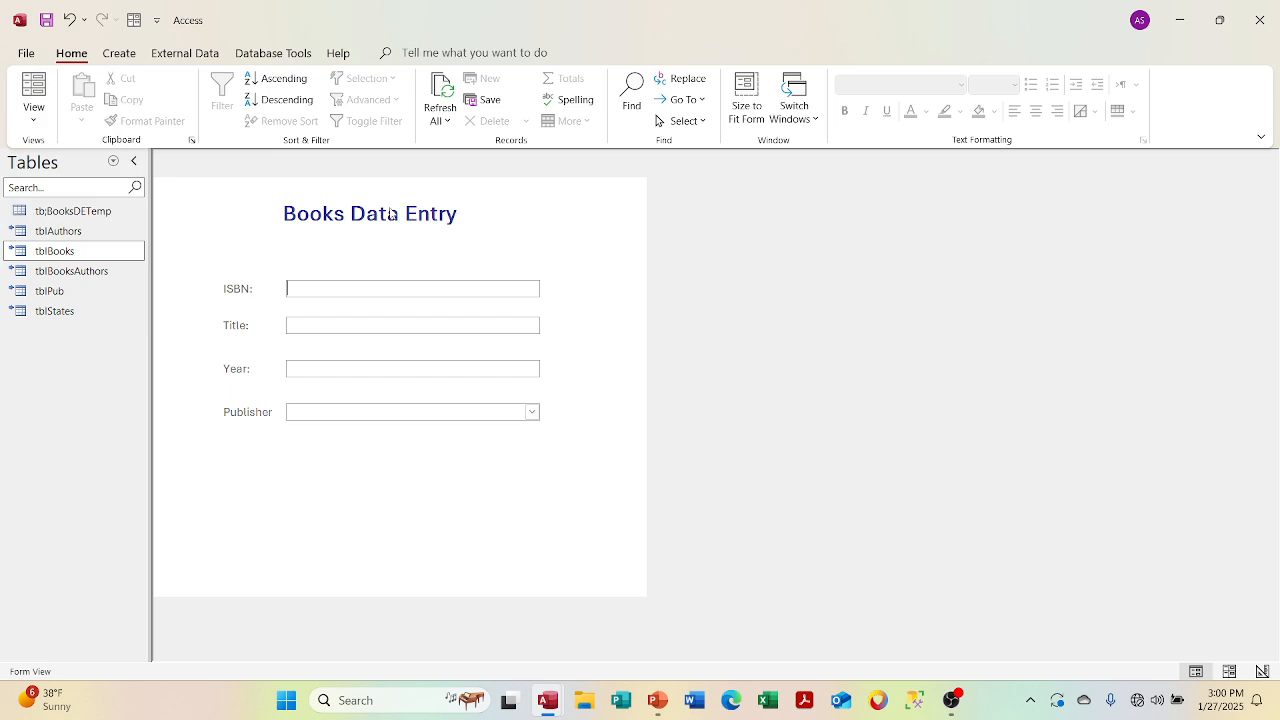
pyautogui.rightClick(503, 220)
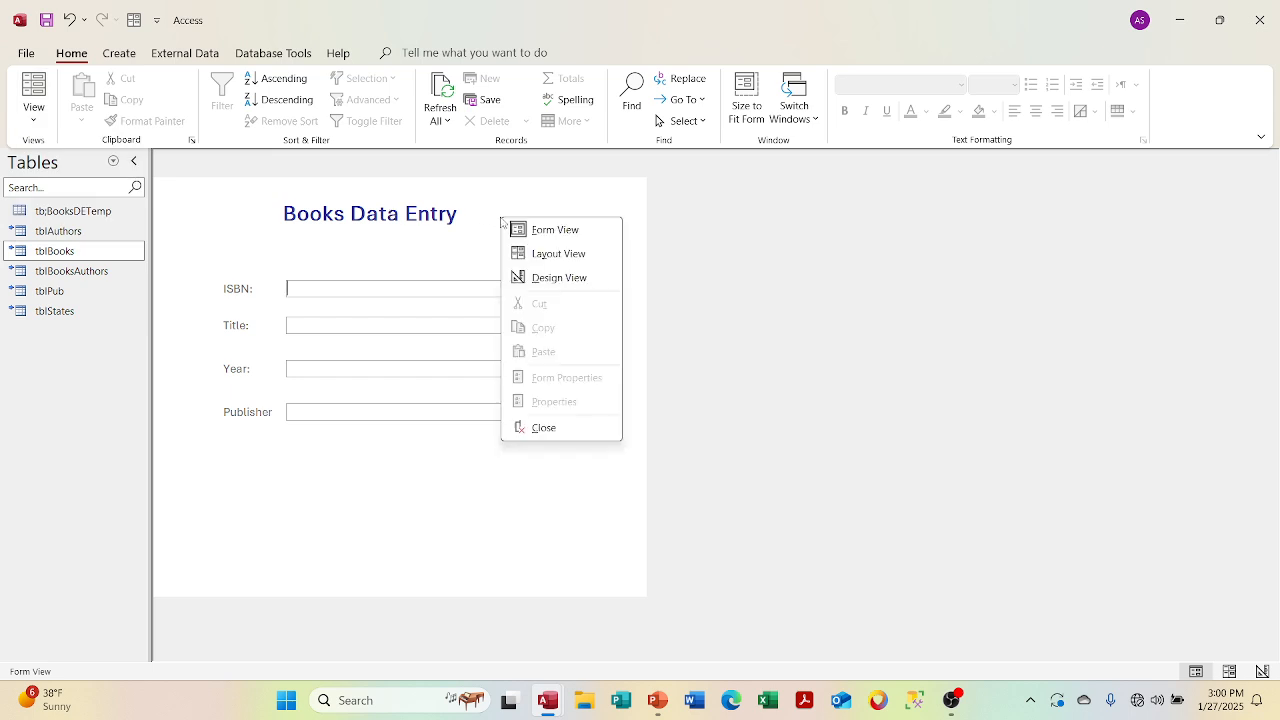
pyautogui.click(525, 425)
pyautogui.click(586, 394)
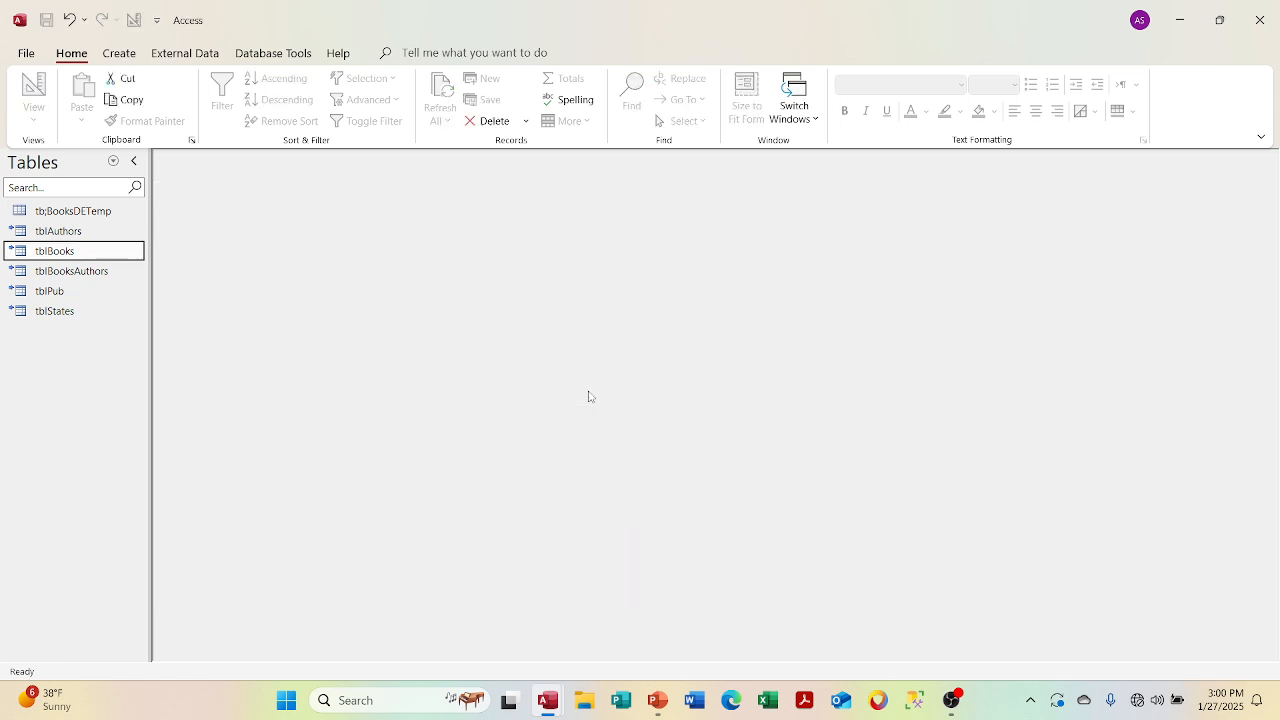
# Open the tblBooks datasheet to review its book records, and close it
pyautogui.doubleClick(55, 251)
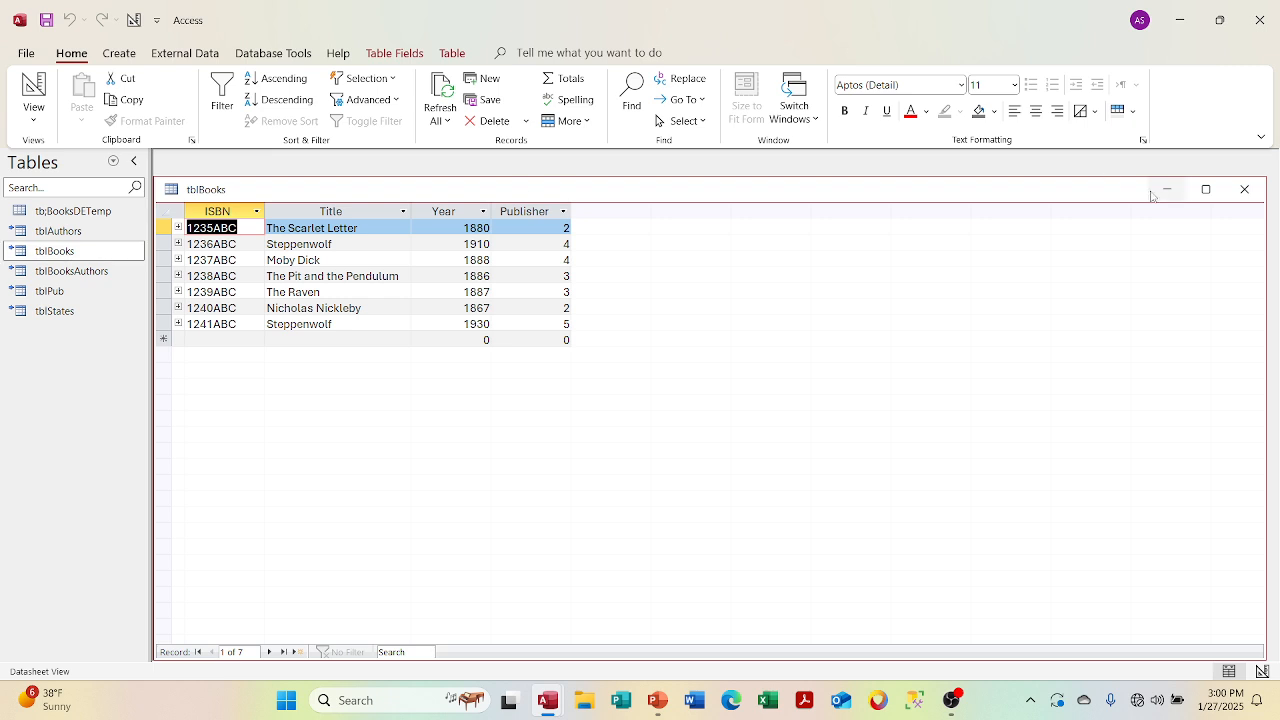
pyautogui.click(1243, 189)
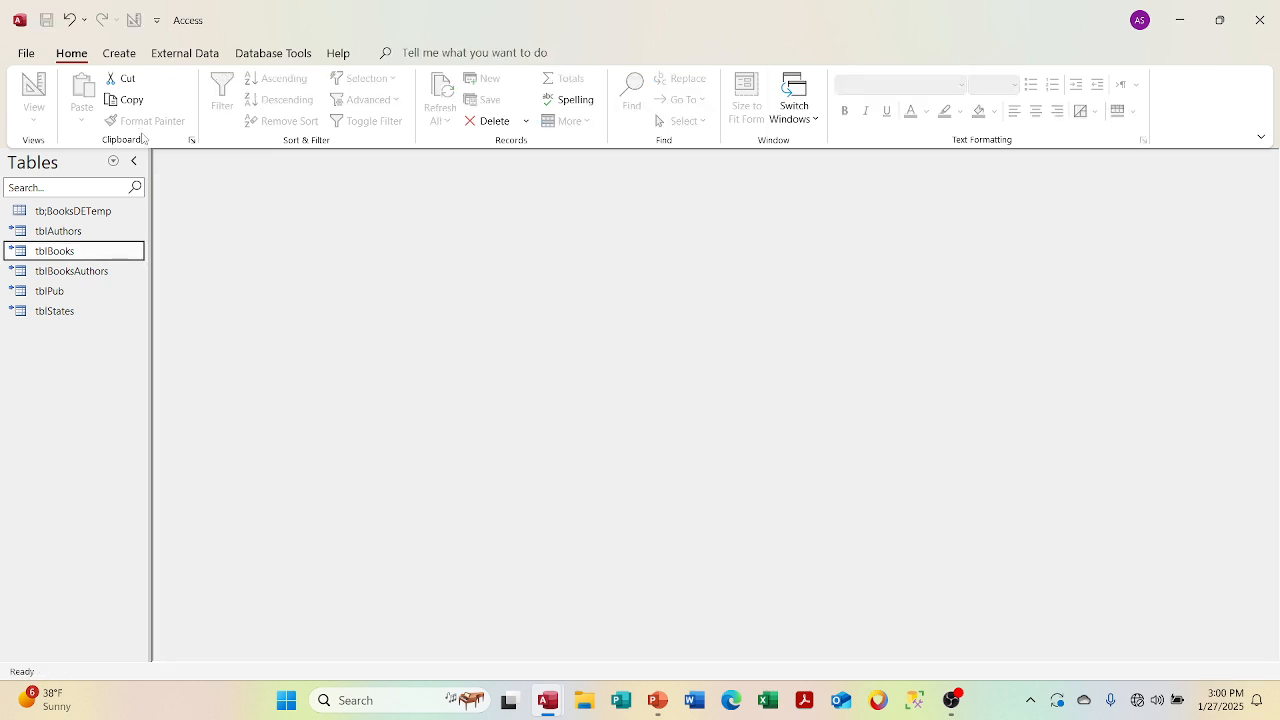
# List the database's forms and open frmDEMain in Design View
pyautogui.click(113, 161)
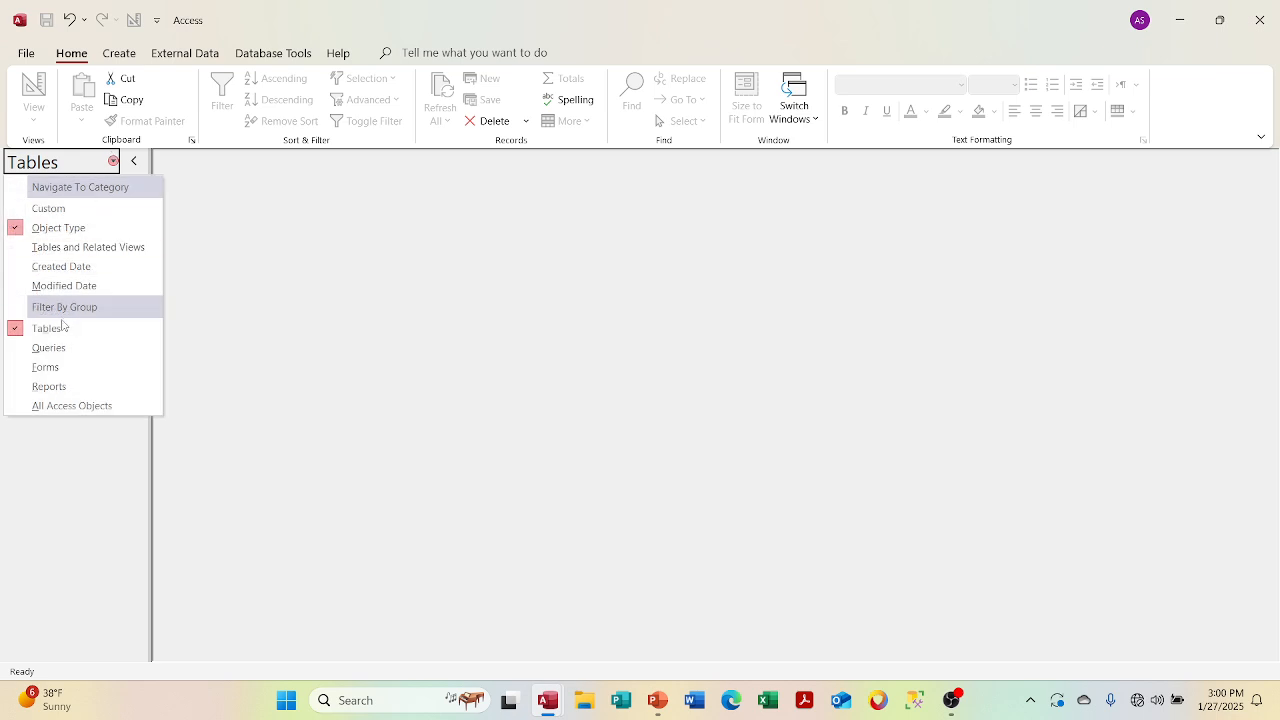
pyautogui.click(52, 366)
pyautogui.doubleClick(63, 211)
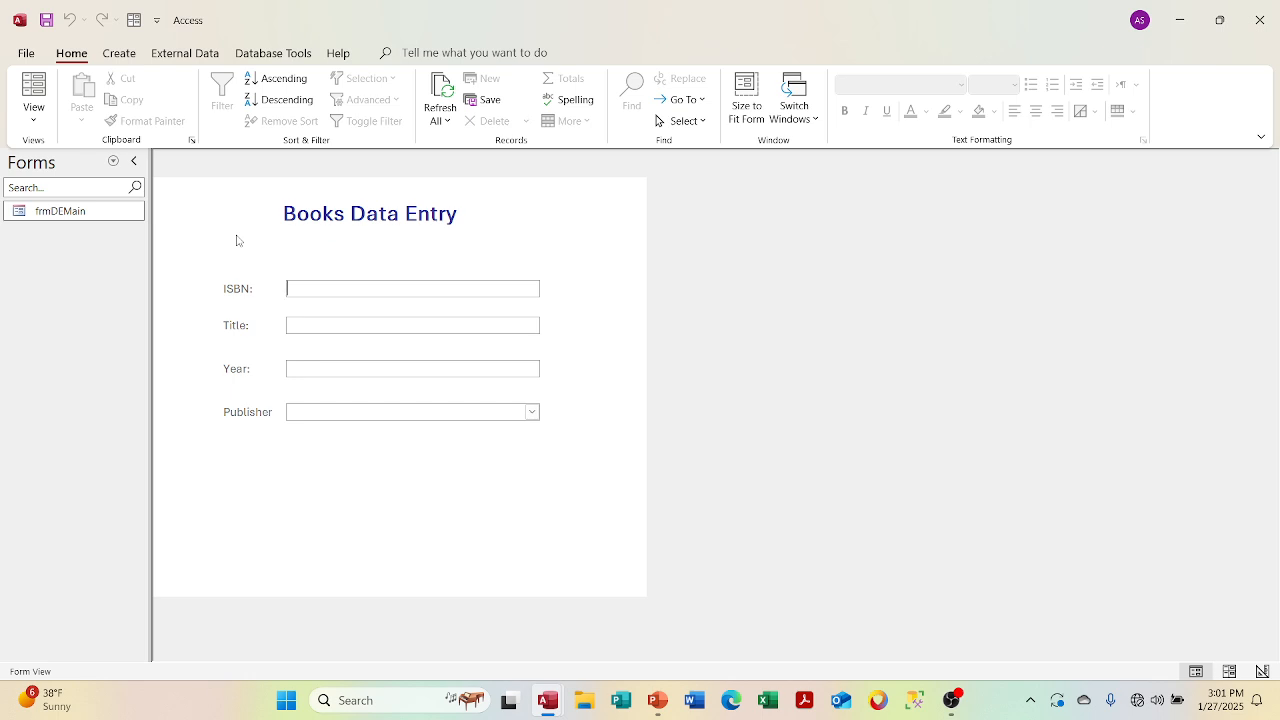
pyautogui.rightClick(214, 214)
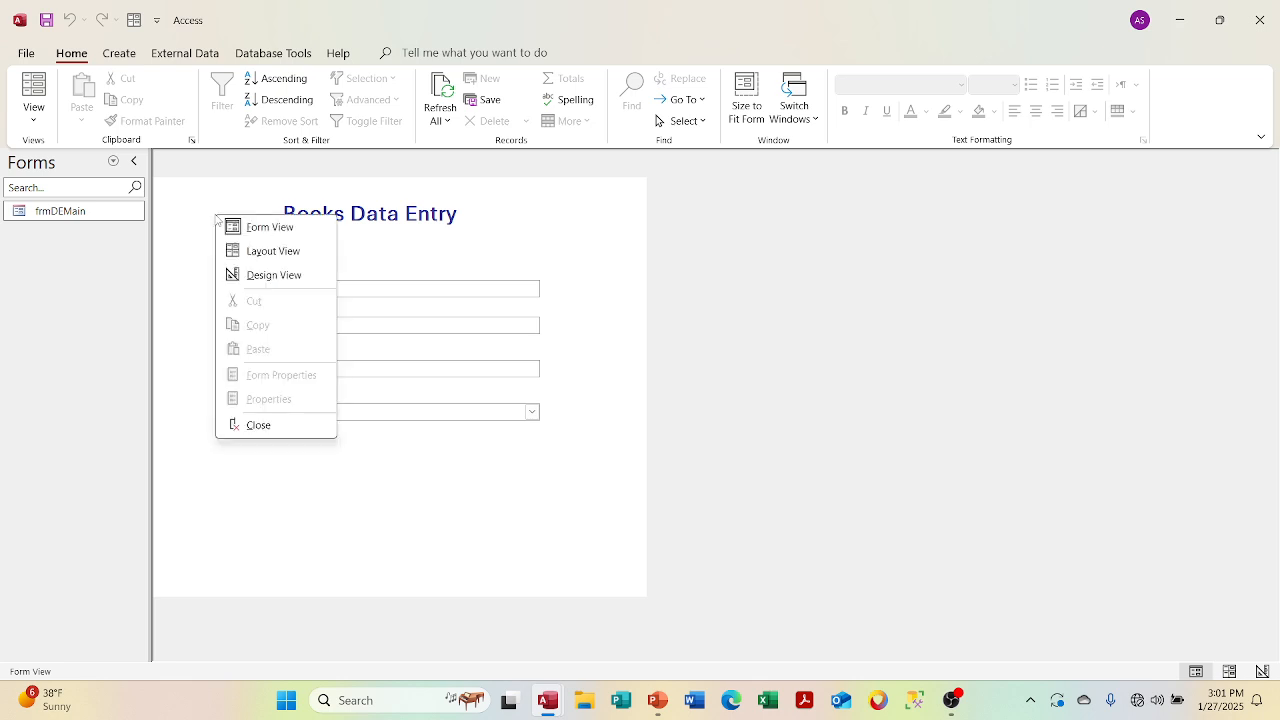
pyautogui.click(247, 426)
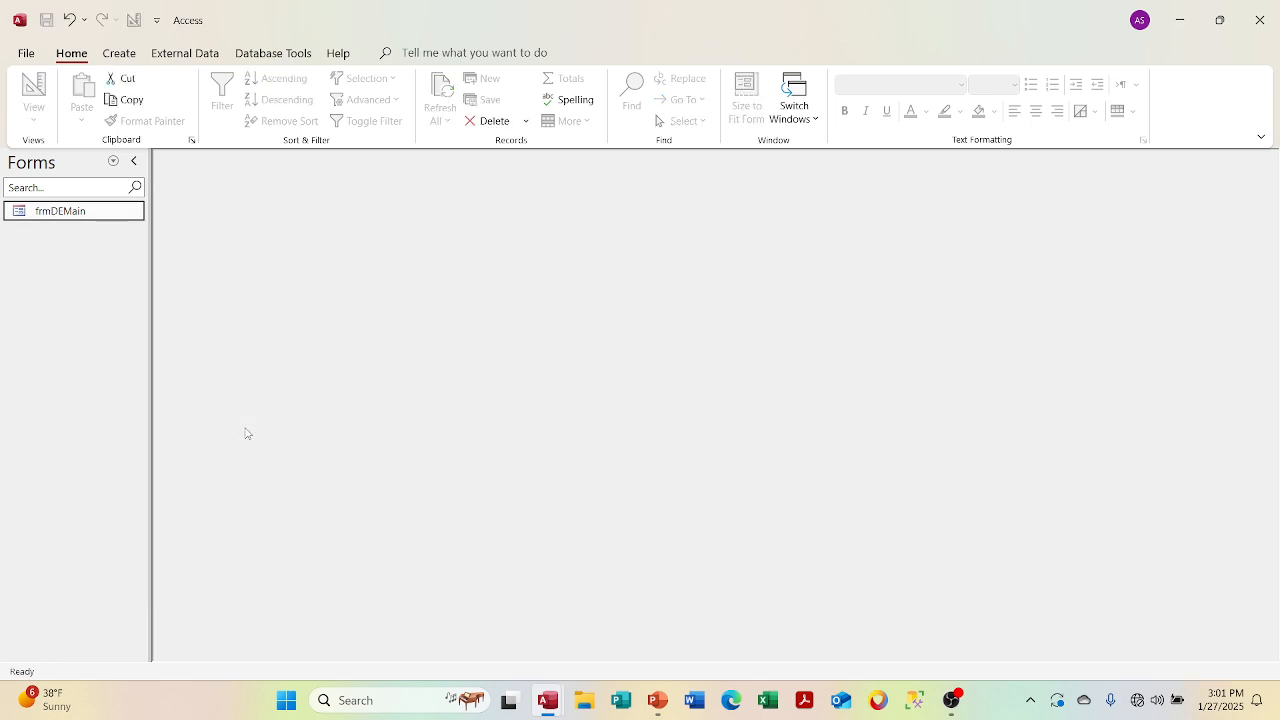
pyautogui.rightClick(106, 211)
pyautogui.click(141, 269)
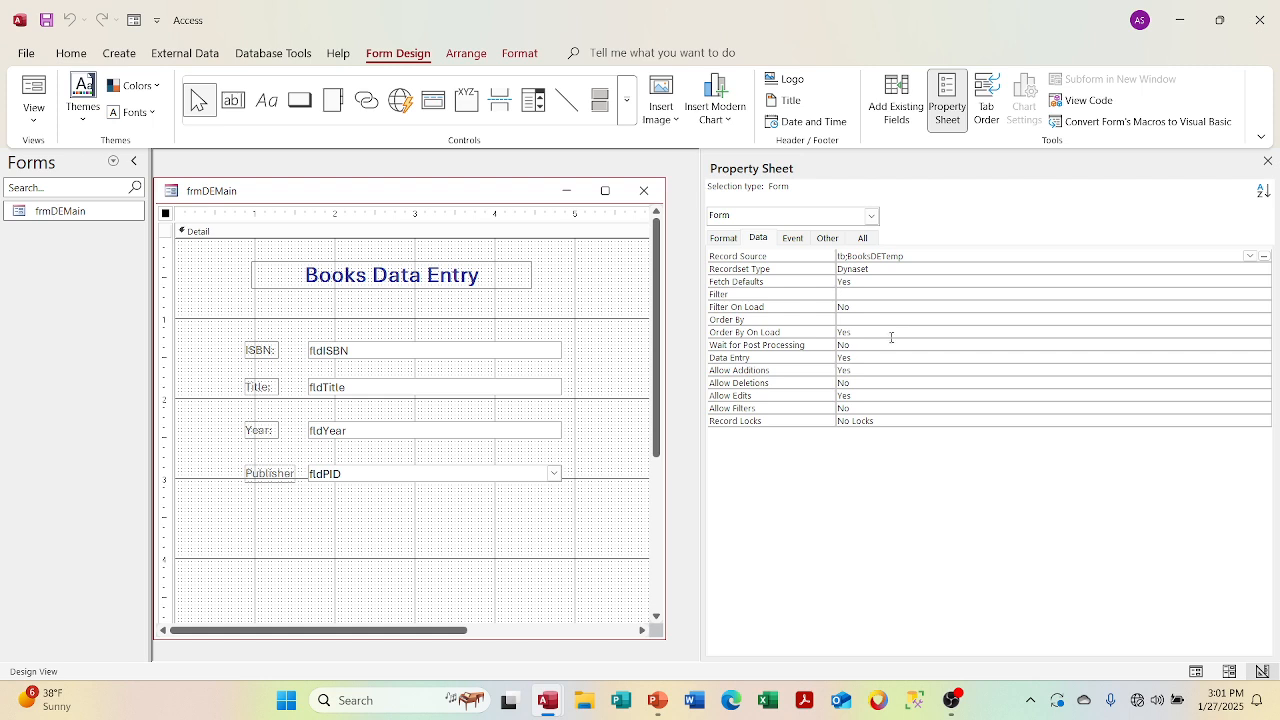
# Set the form's Data Entry property to No and display the form in Form View
pyautogui.click(946, 361)
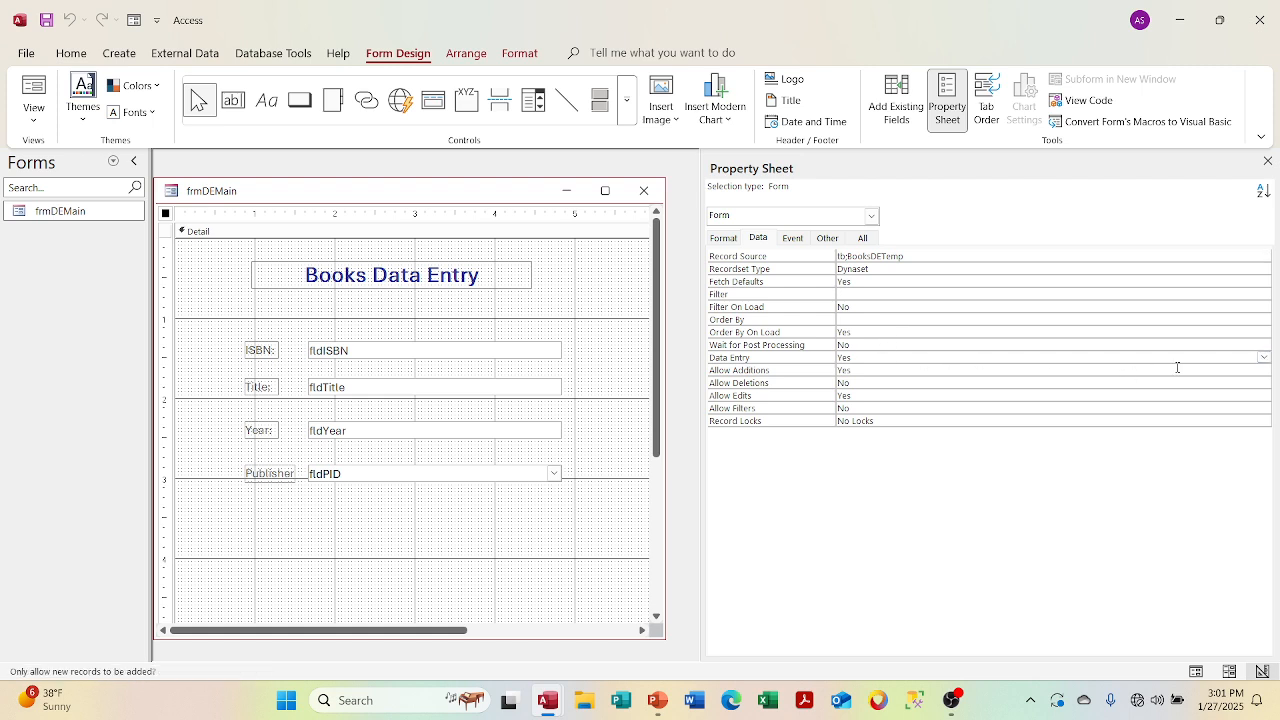
pyautogui.click(1262, 359)
pyautogui.click(1230, 382)
pyautogui.click(33, 112)
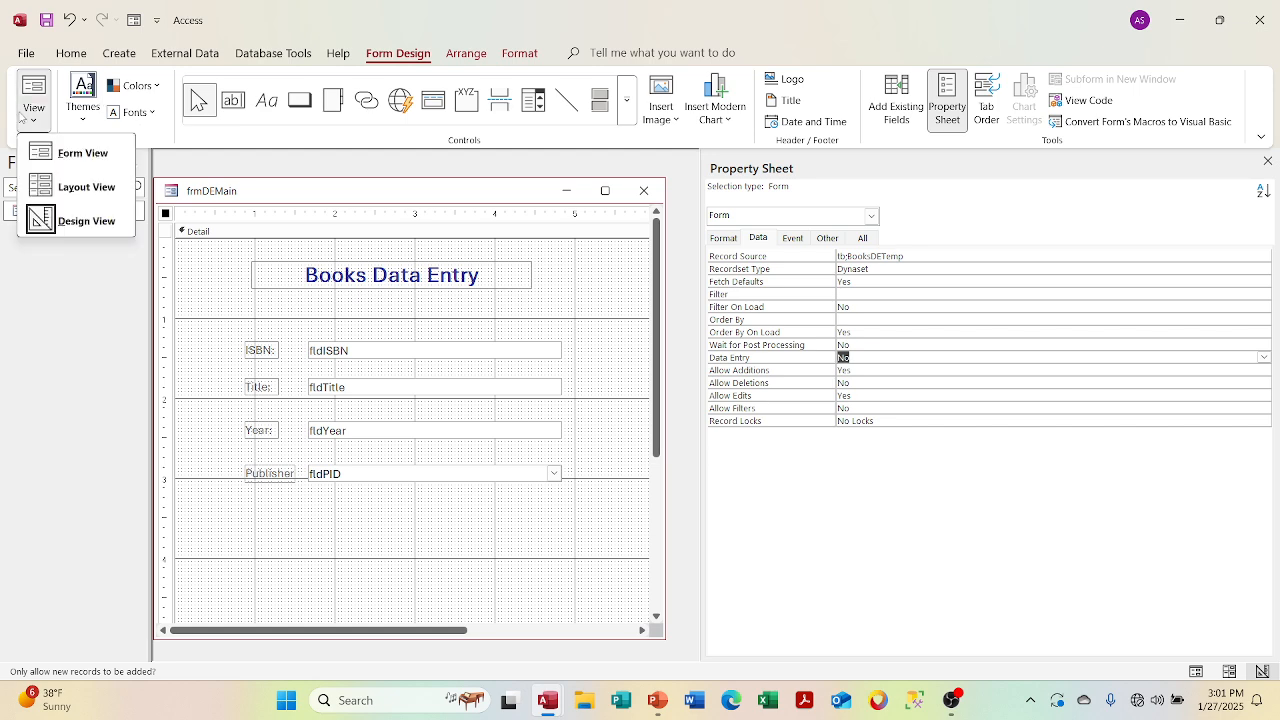
pyautogui.click(45, 152)
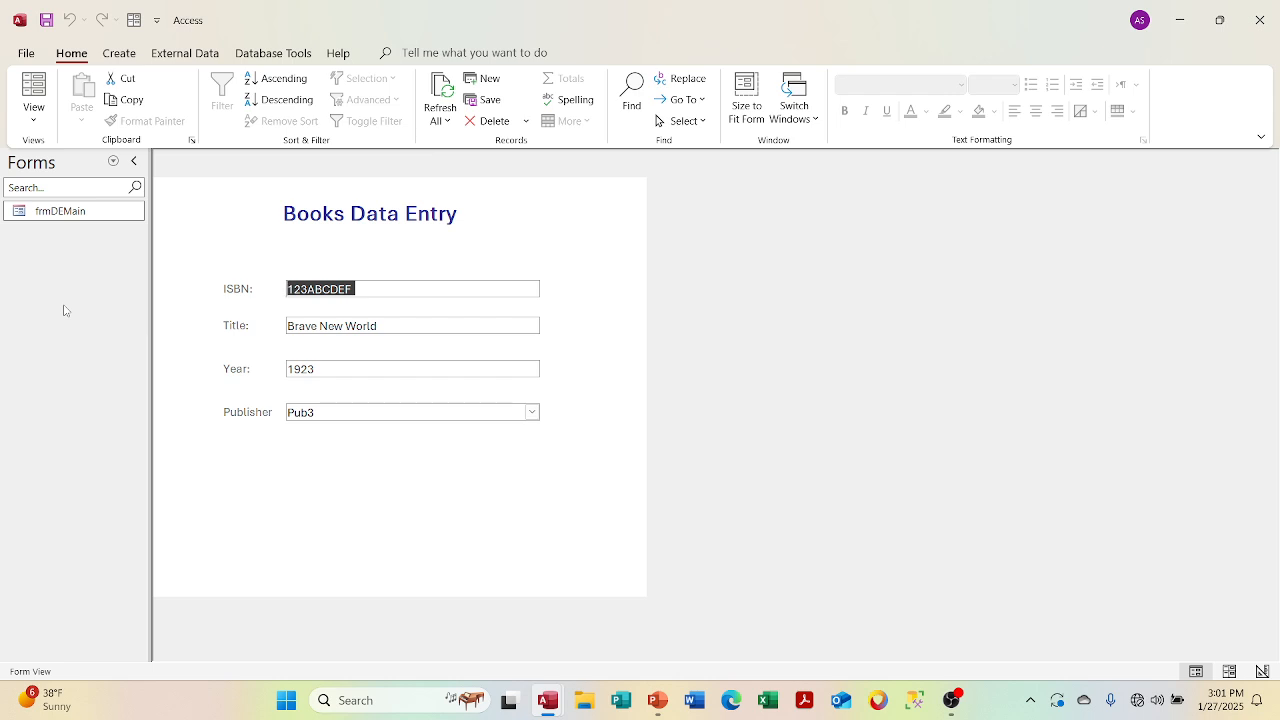
# Move forward past the Brave New World record's last field and back again to test navigation between records
pyautogui.press('Tab')
pyautogui.press('Tab')
pyautogui.press('Tab')
pyautogui.press('Tab')
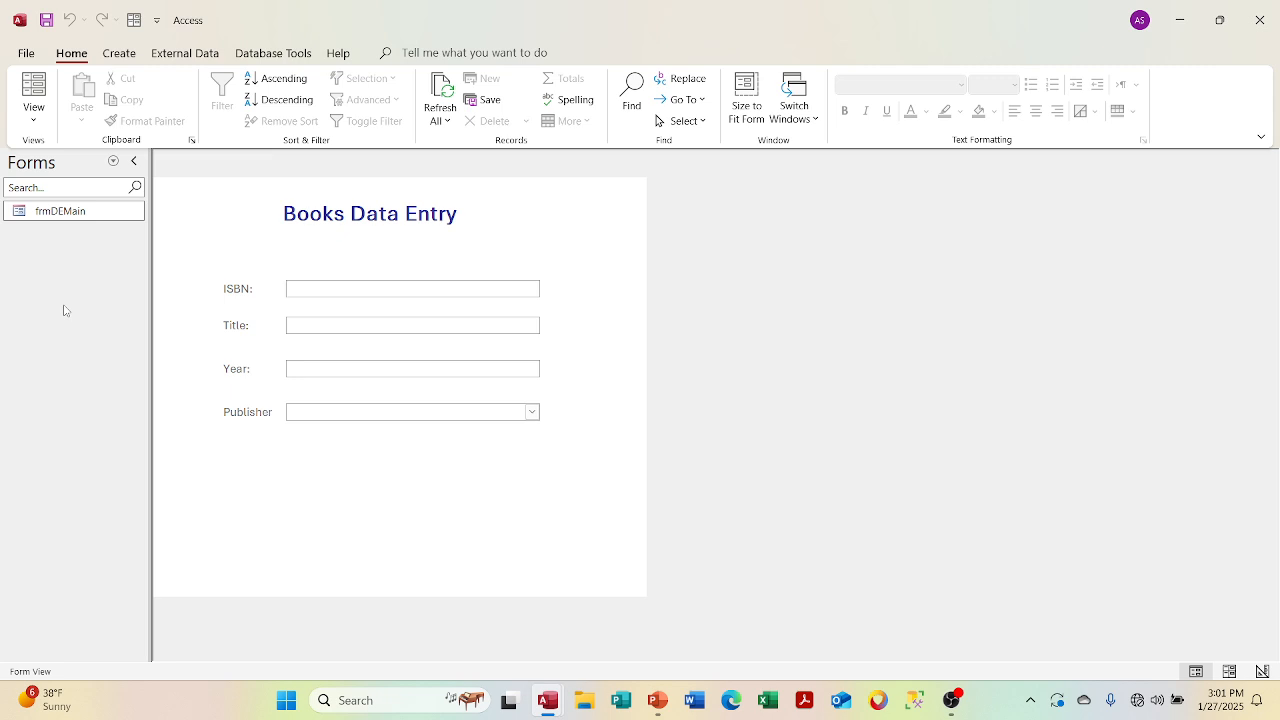
pyautogui.hotkey('shift', 'Tab')
pyautogui.hotkey('shift', 'Tab')
pyautogui.hotkey('shift', 'Tab')
pyautogui.hotkey('shift', 'Tab')
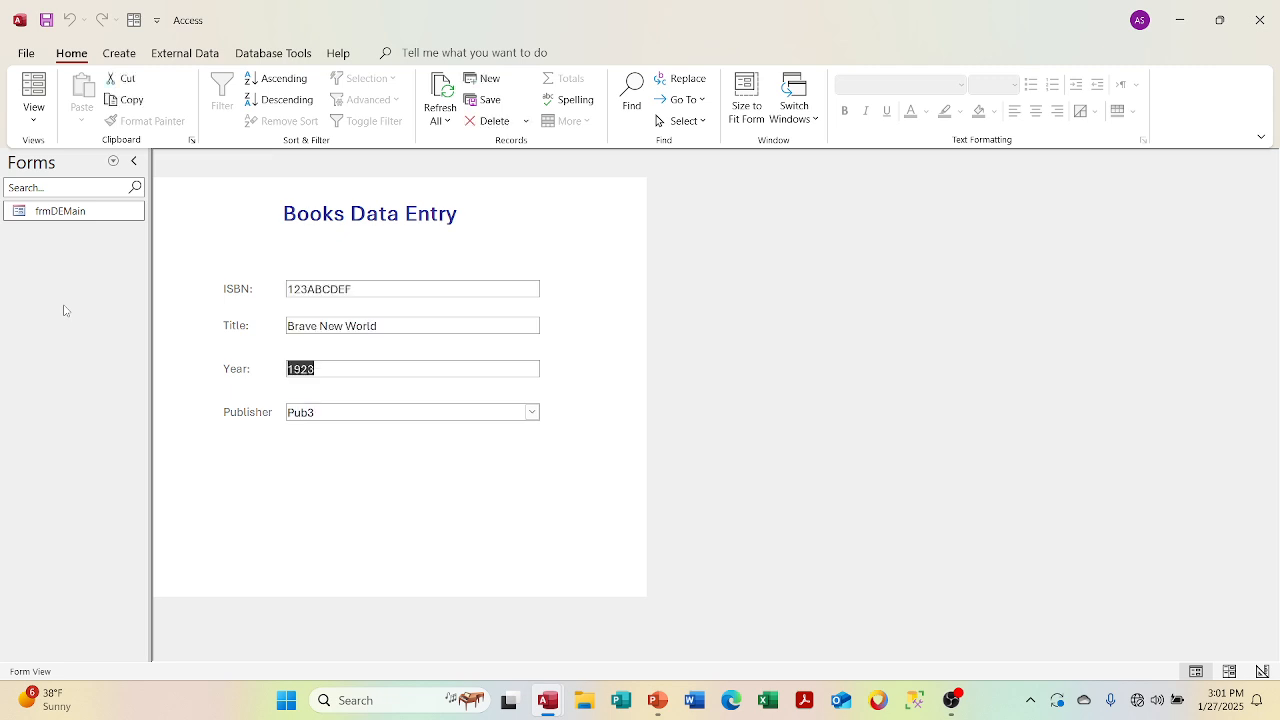
# Return frmDEMain to Design View and set its Cycle property to Current Record
pyautogui.click(26, 110)
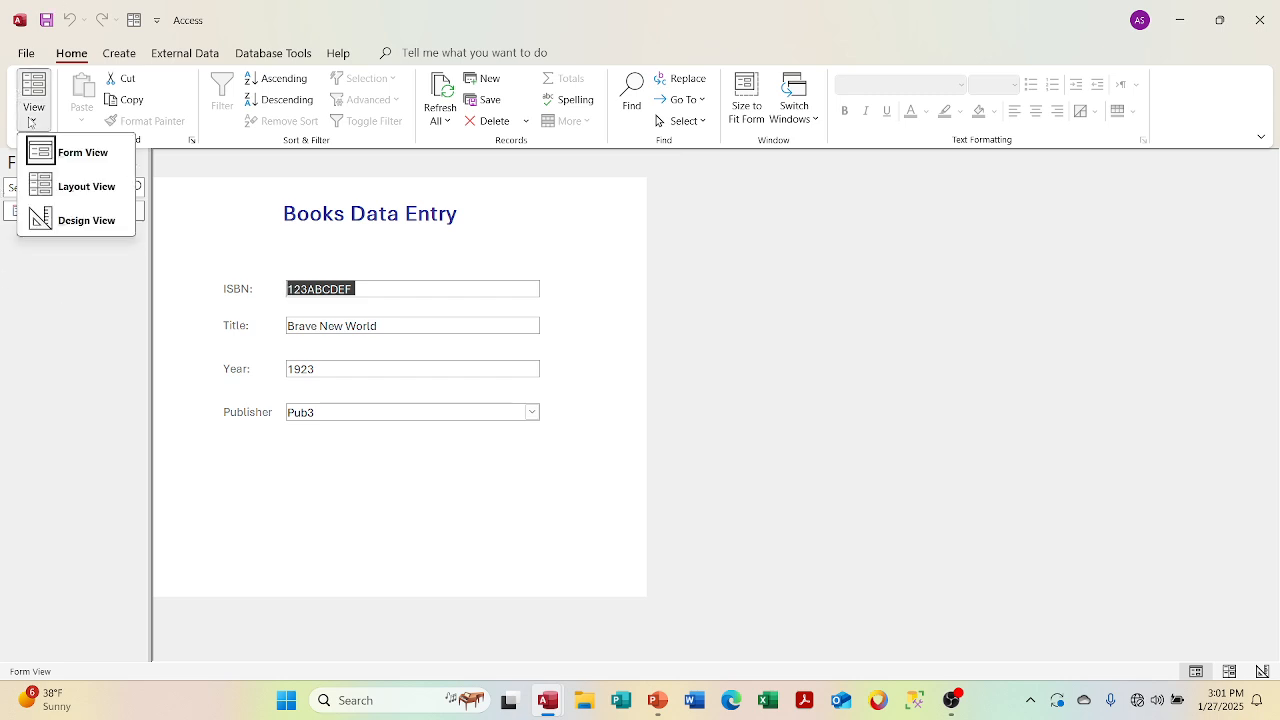
pyautogui.click(64, 222)
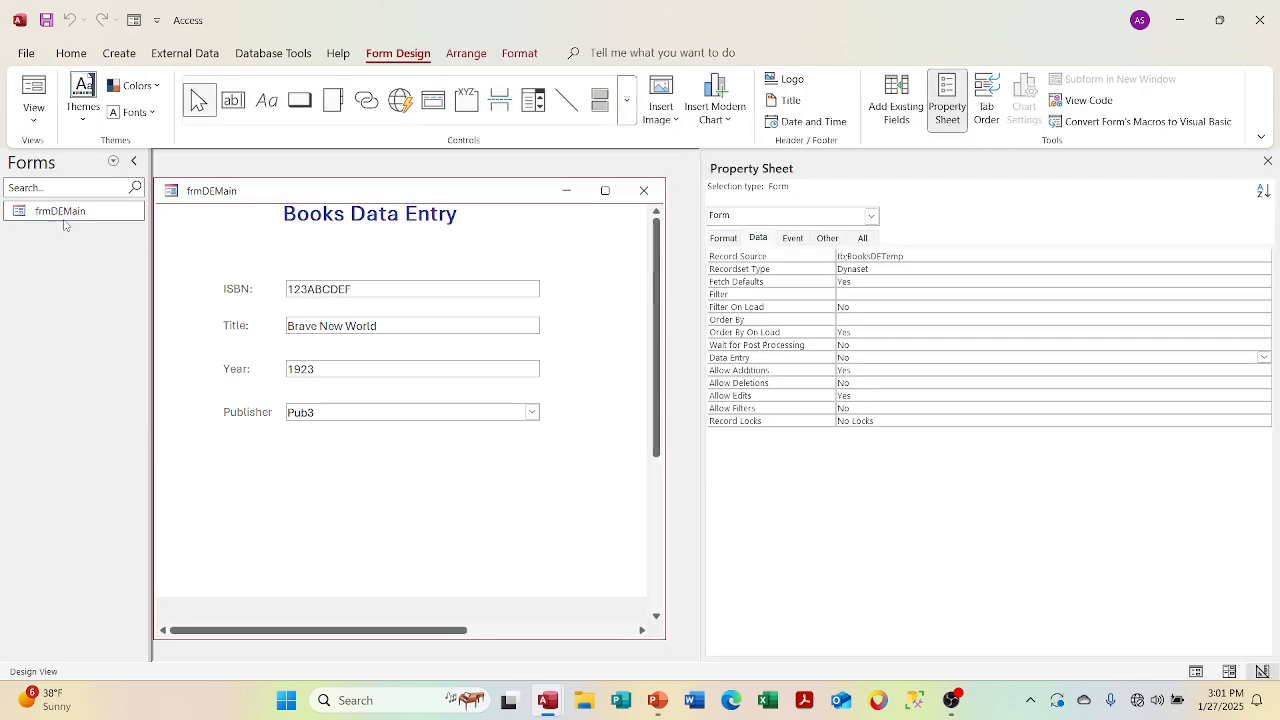
pyautogui.click(827, 238)
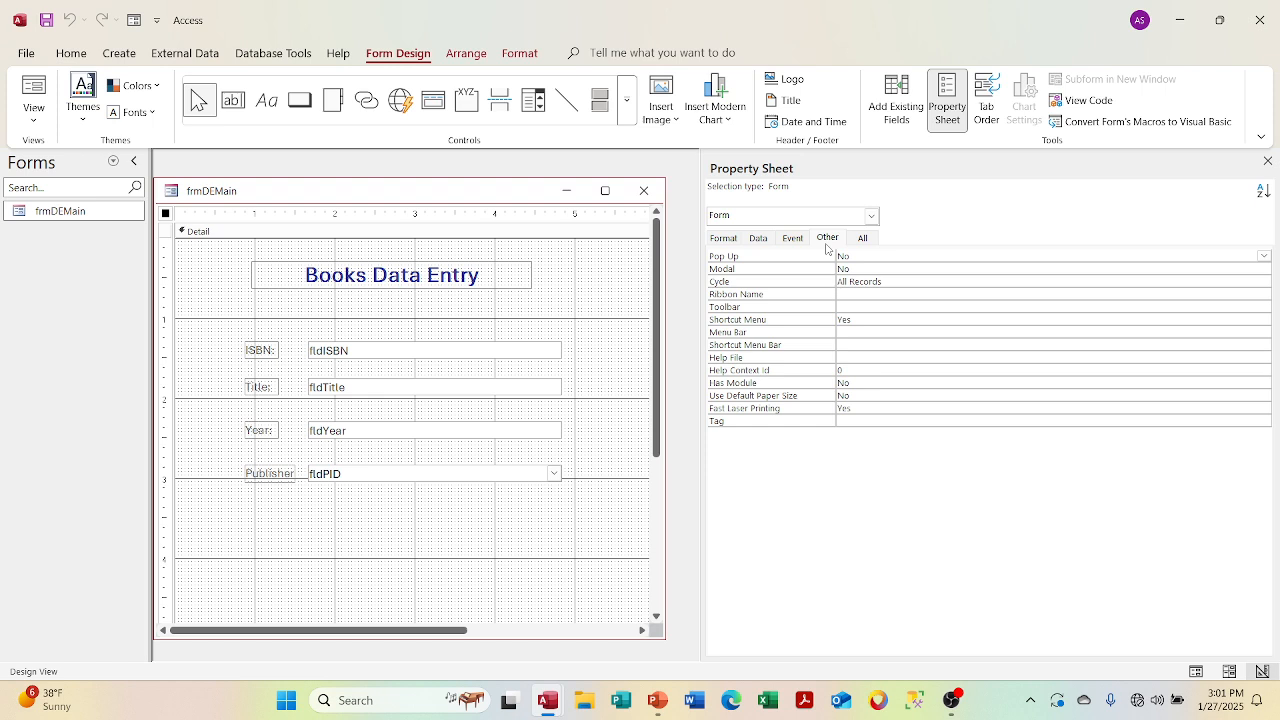
pyautogui.click(1239, 282)
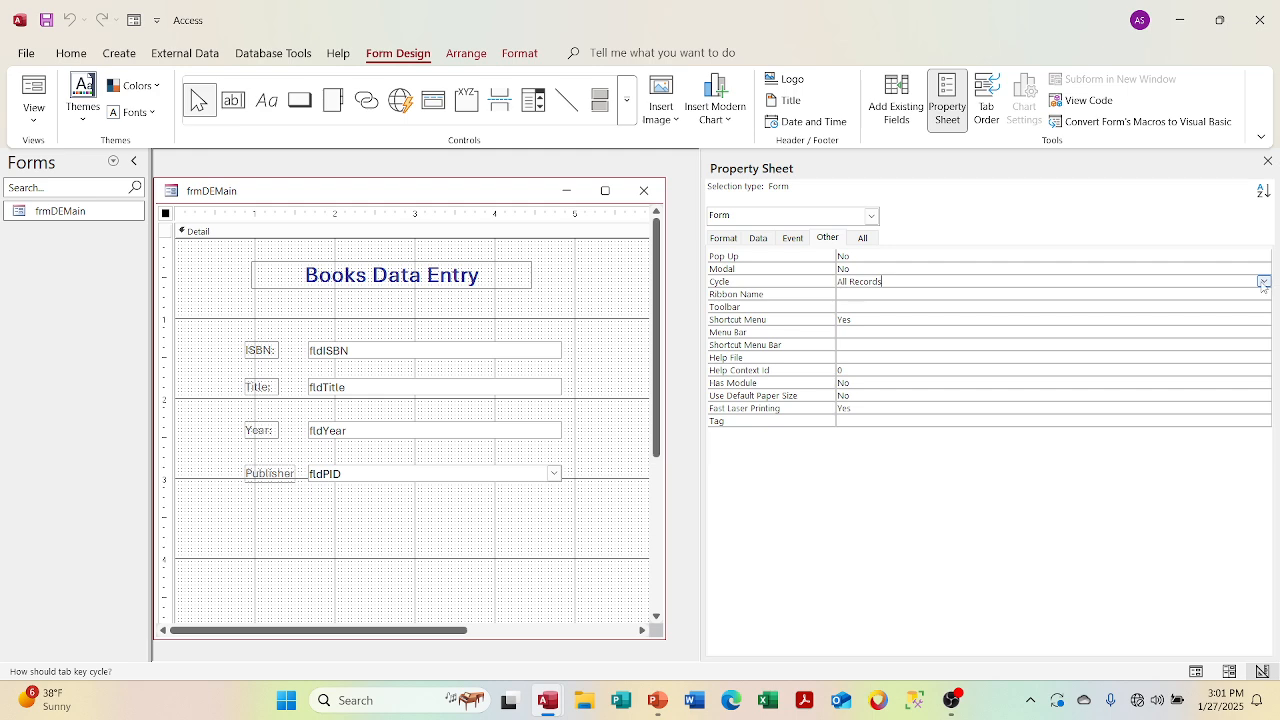
pyautogui.click(1263, 282)
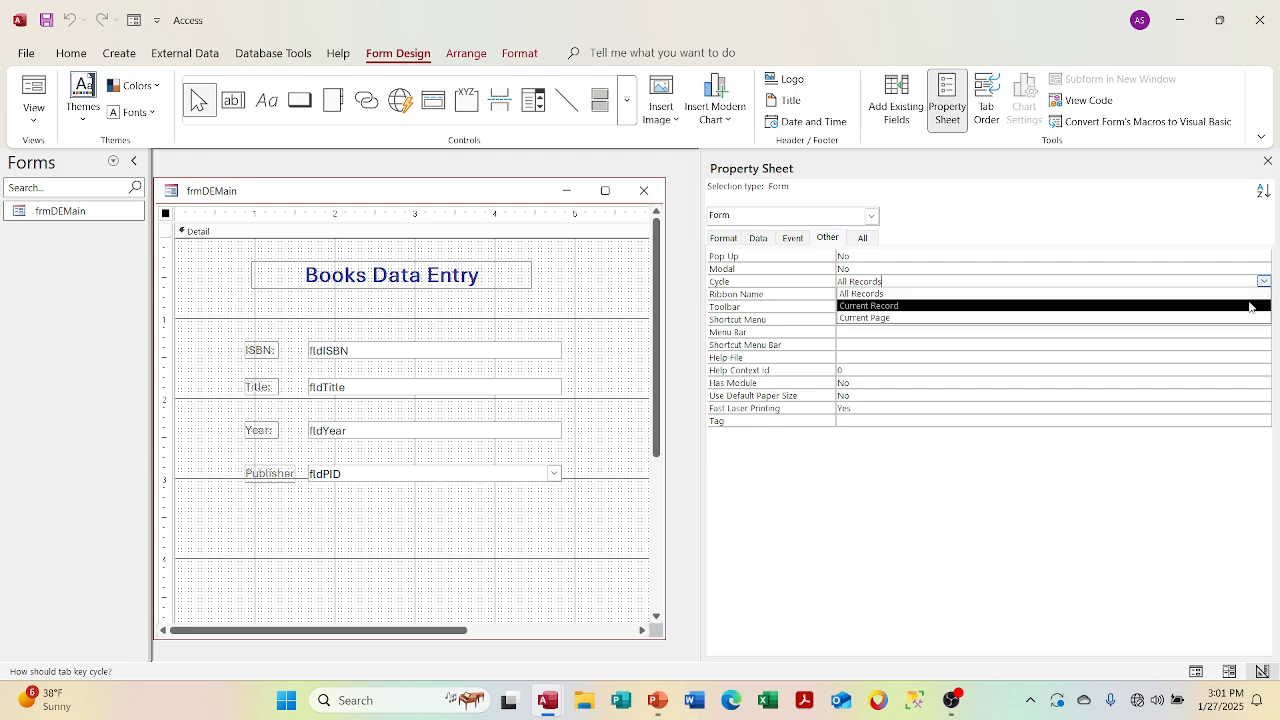
pyautogui.click(1249, 306)
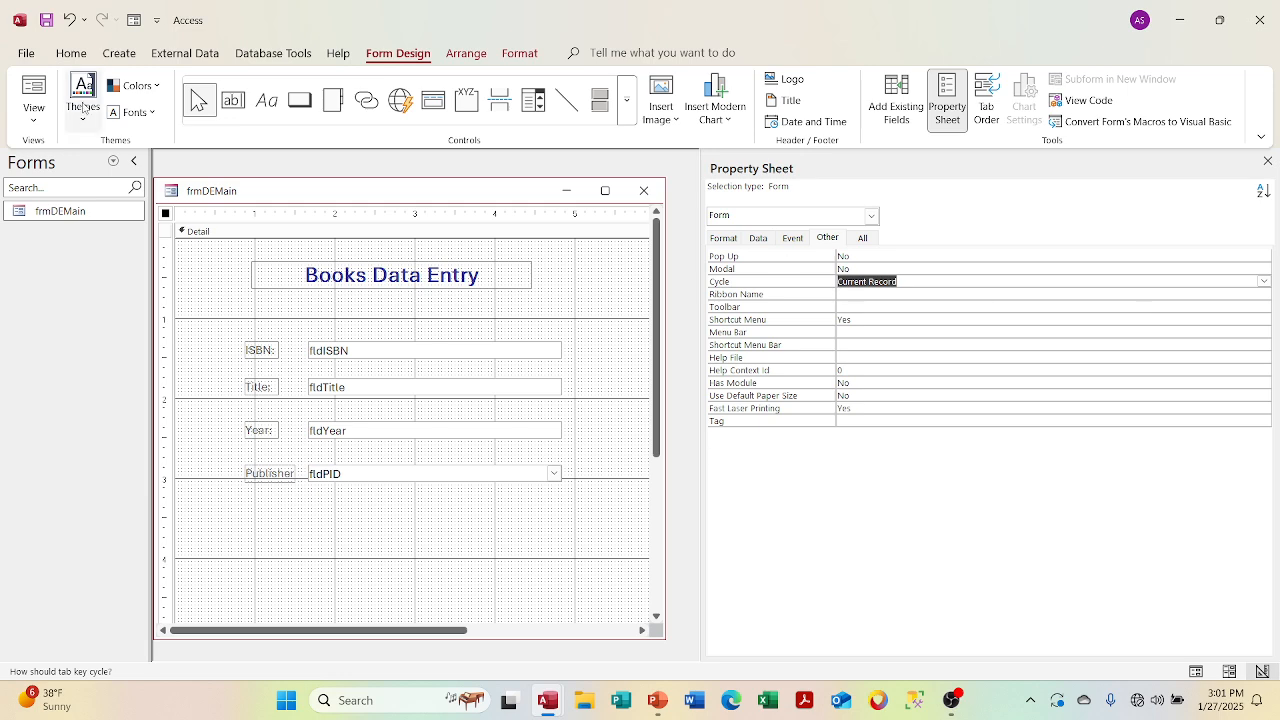
# Display frmDEMain in Form View and move repeatedly through its fields to test cycling within the Brave New World record
pyautogui.click(33, 112)
pyautogui.click(45, 152)
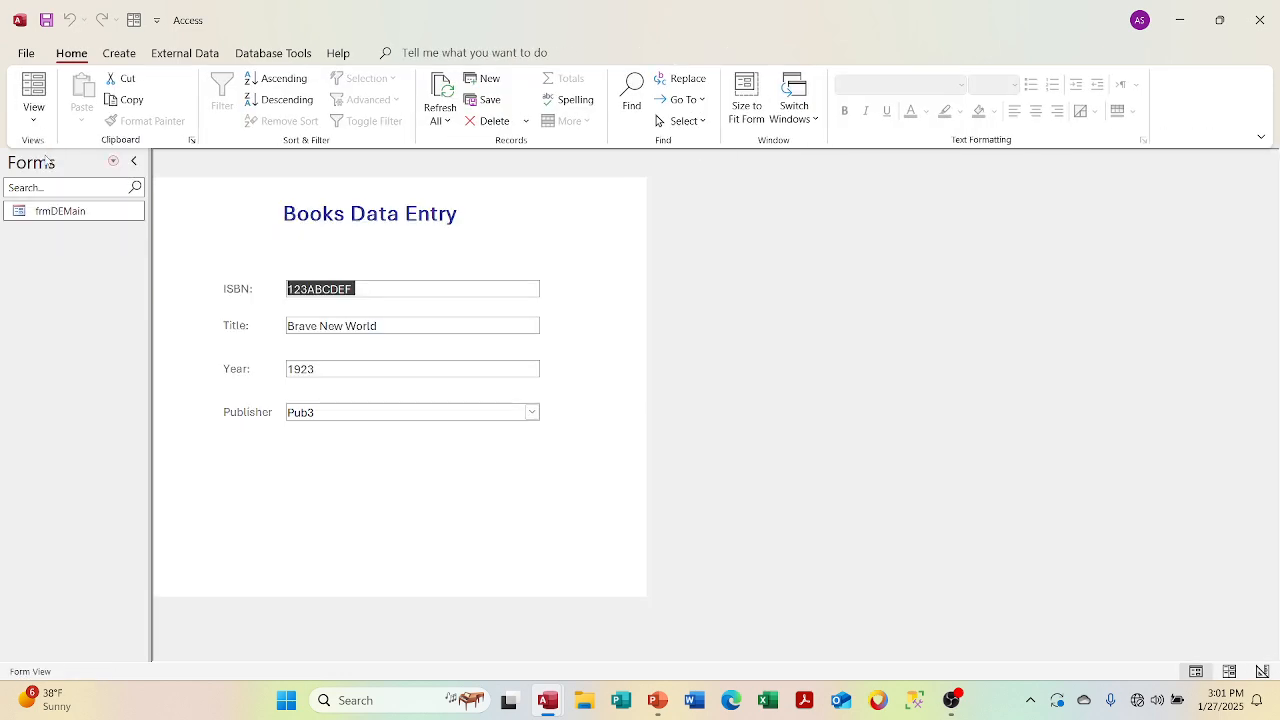
pyautogui.press('Tab')
pyautogui.press('Tab')
pyautogui.press('Tab')
pyautogui.press('Tab')
pyautogui.press('Tab')
pyautogui.press('Tab')
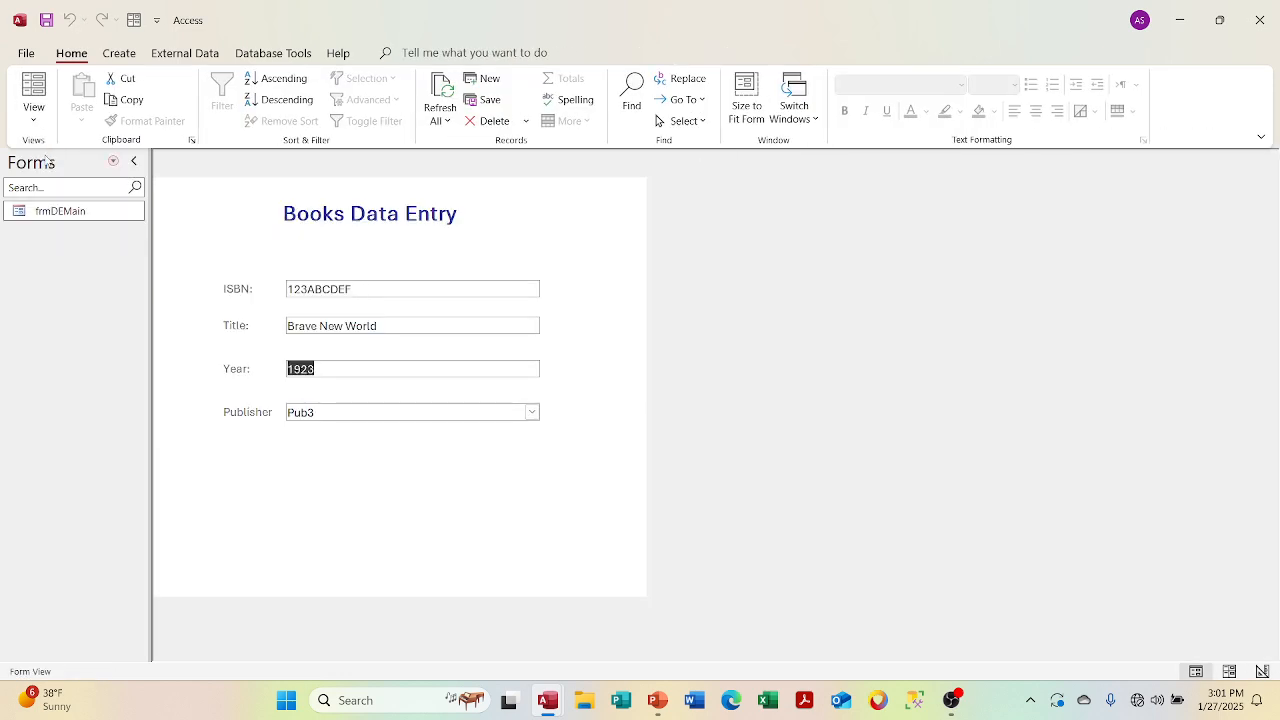
pyautogui.press('Tab')
pyautogui.press('Tab')
pyautogui.press('Tab')
pyautogui.press('Tab')
pyautogui.press('Tab')
pyautogui.press('Tab')
pyautogui.press('Tab')
pyautogui.press('Tab')
pyautogui.press('Tab')
pyautogui.press('Tab')
pyautogui.press('Tab')
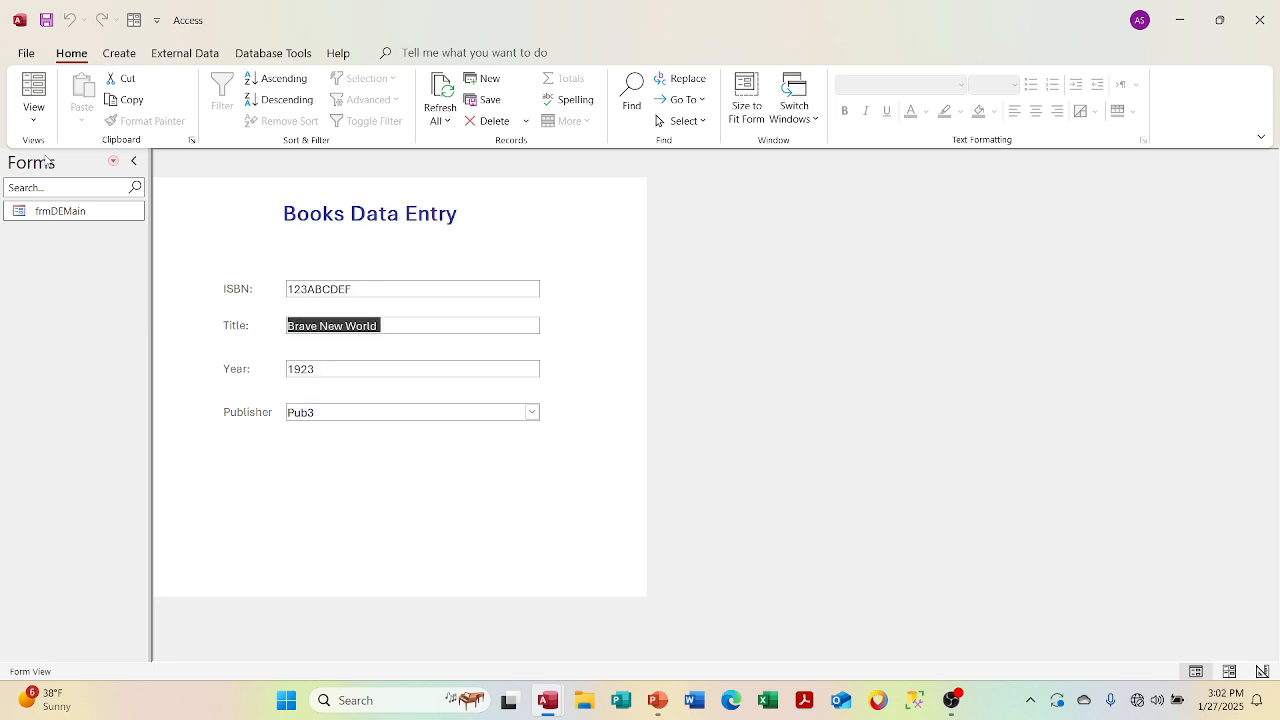
pyautogui.press('Tab')
pyautogui.press('Tab')
pyautogui.press('Tab')
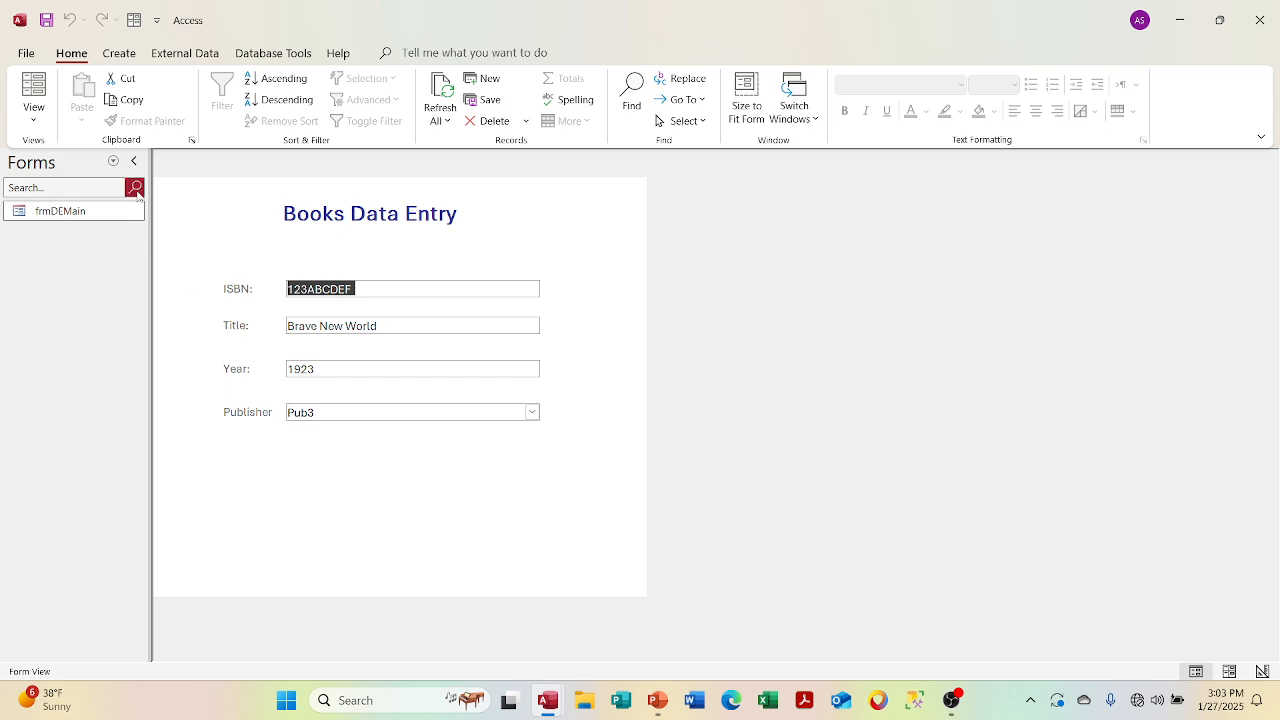
# List the database's tables, review the publisher IDs and names in tblPub, and return to the form's Publisher field
pyautogui.click(114, 163)
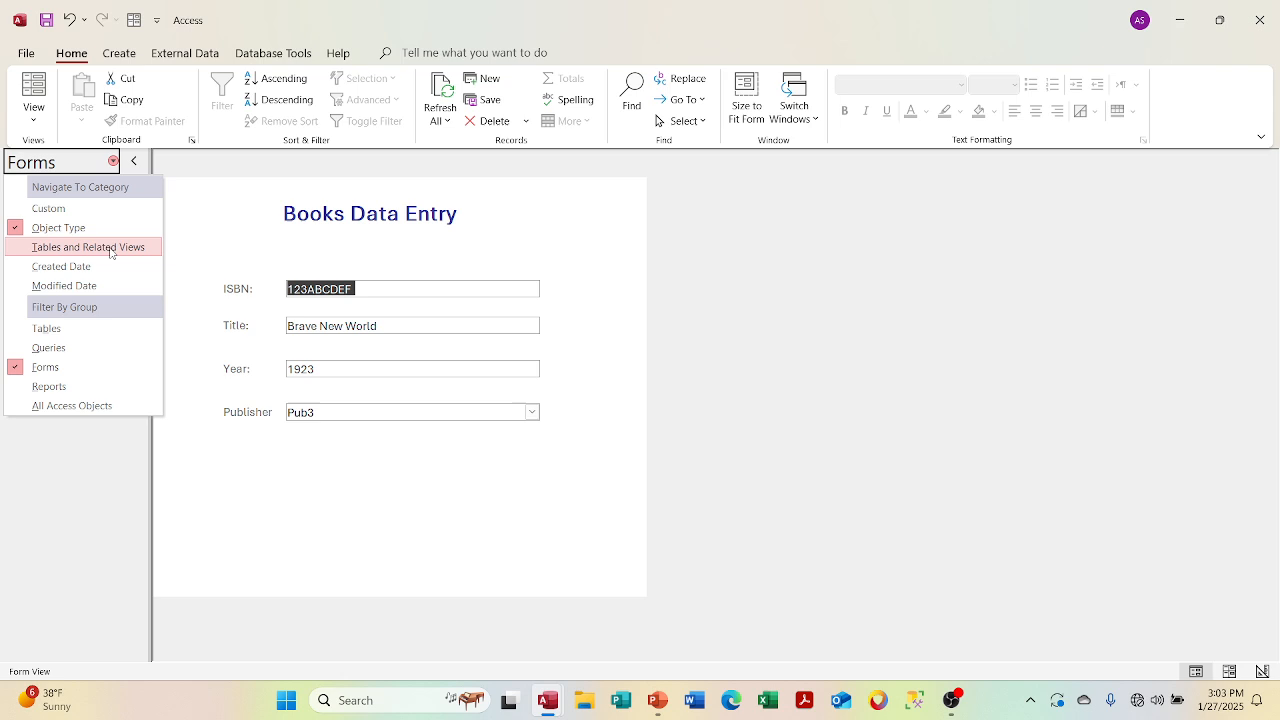
pyautogui.click(104, 338)
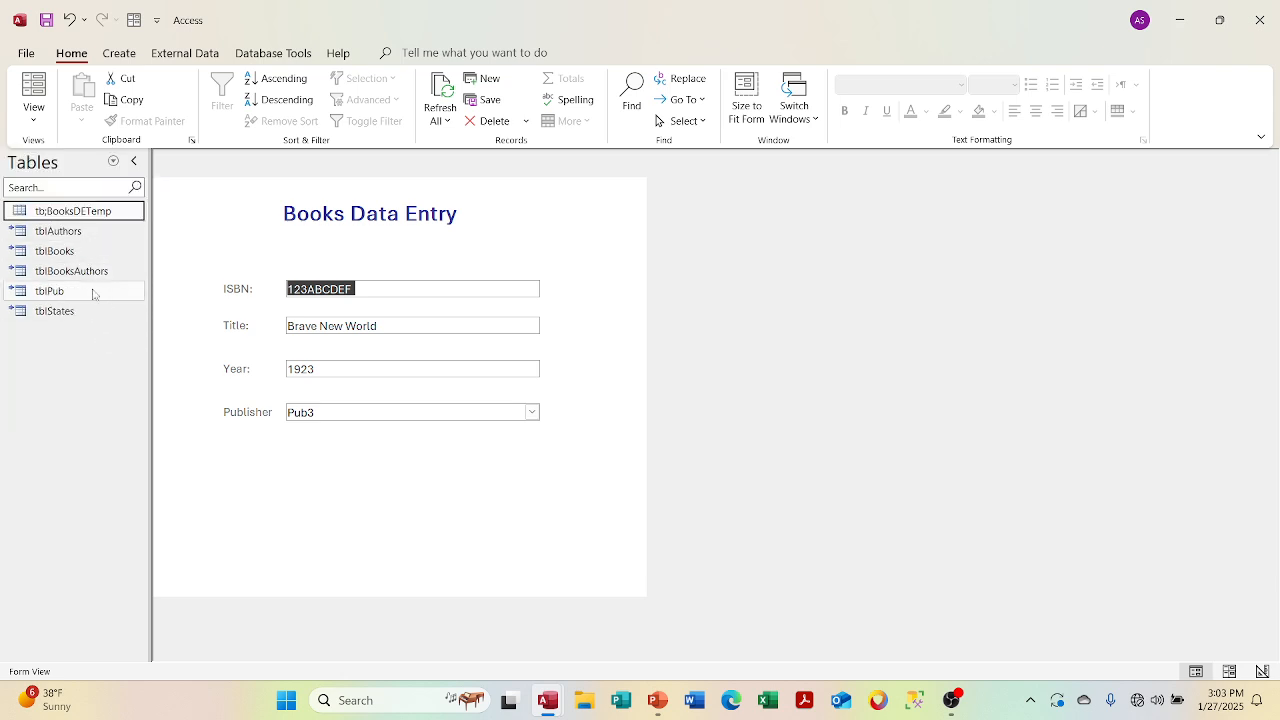
pyautogui.doubleClick(91, 294)
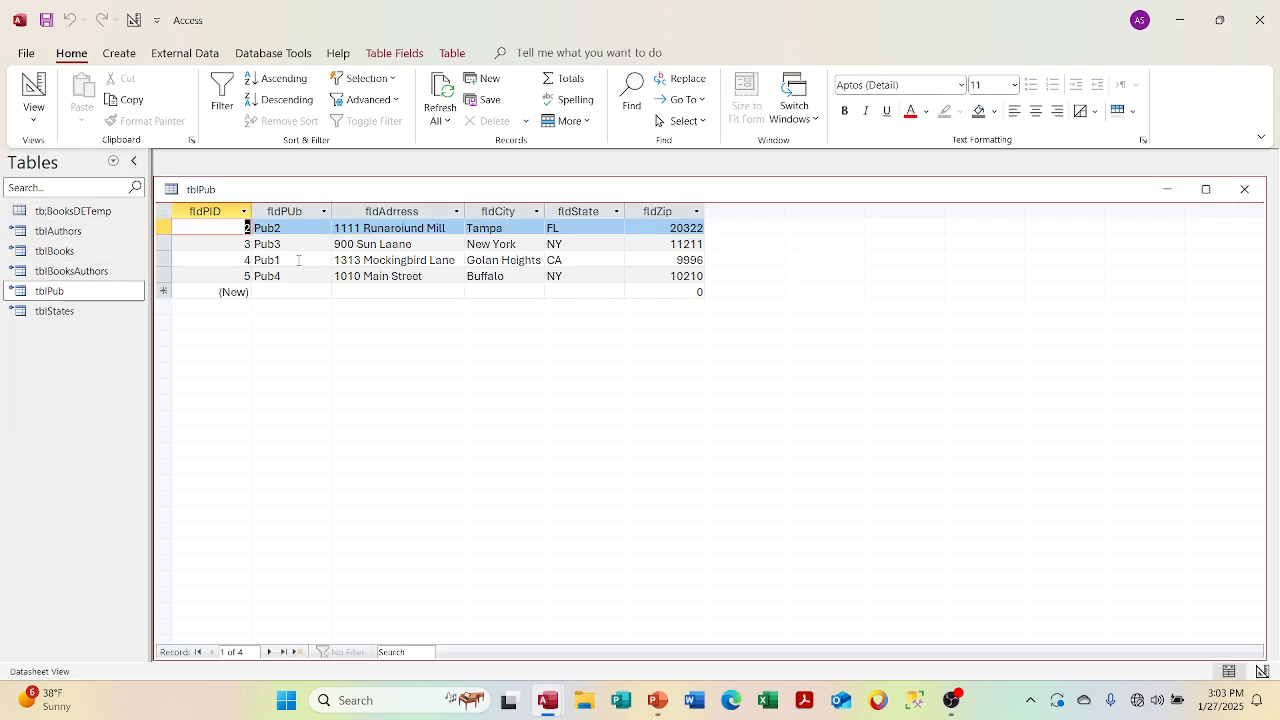
pyautogui.click(1244, 189)
pyautogui.click(506, 412)
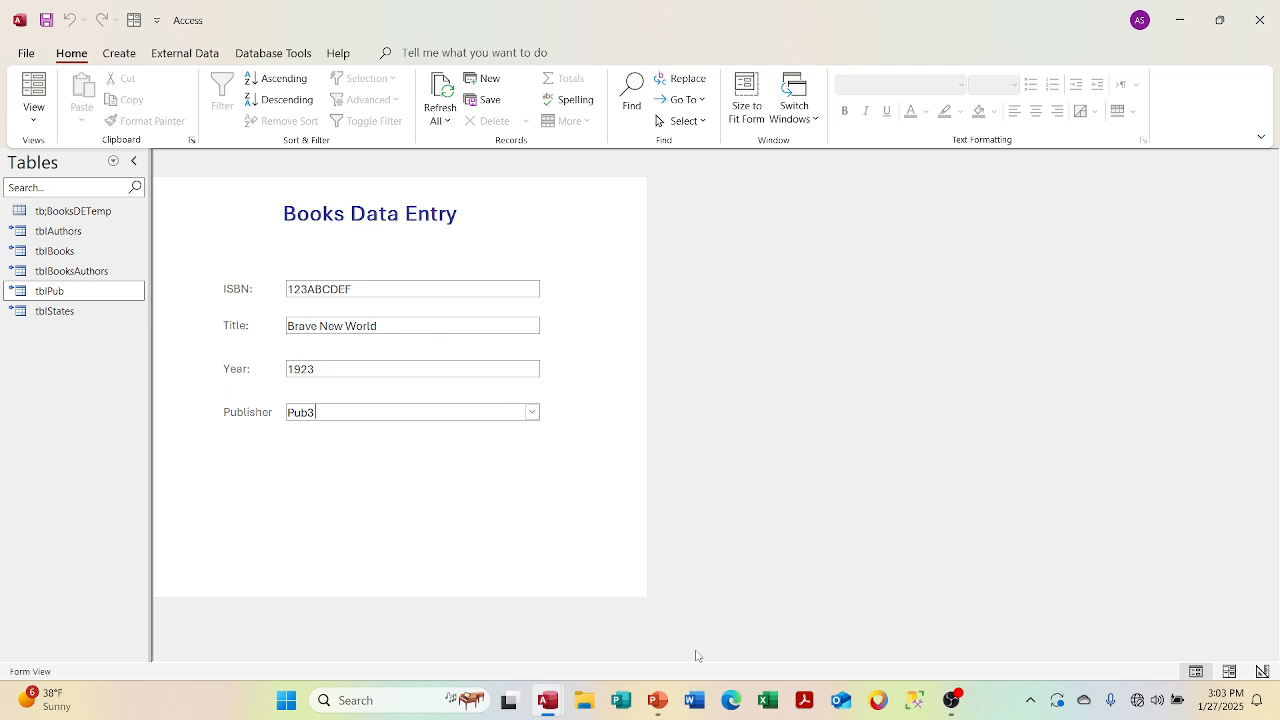
# Switch to the PowerPoint presentation to view the Forms outline slide
pyautogui.click(665, 697)
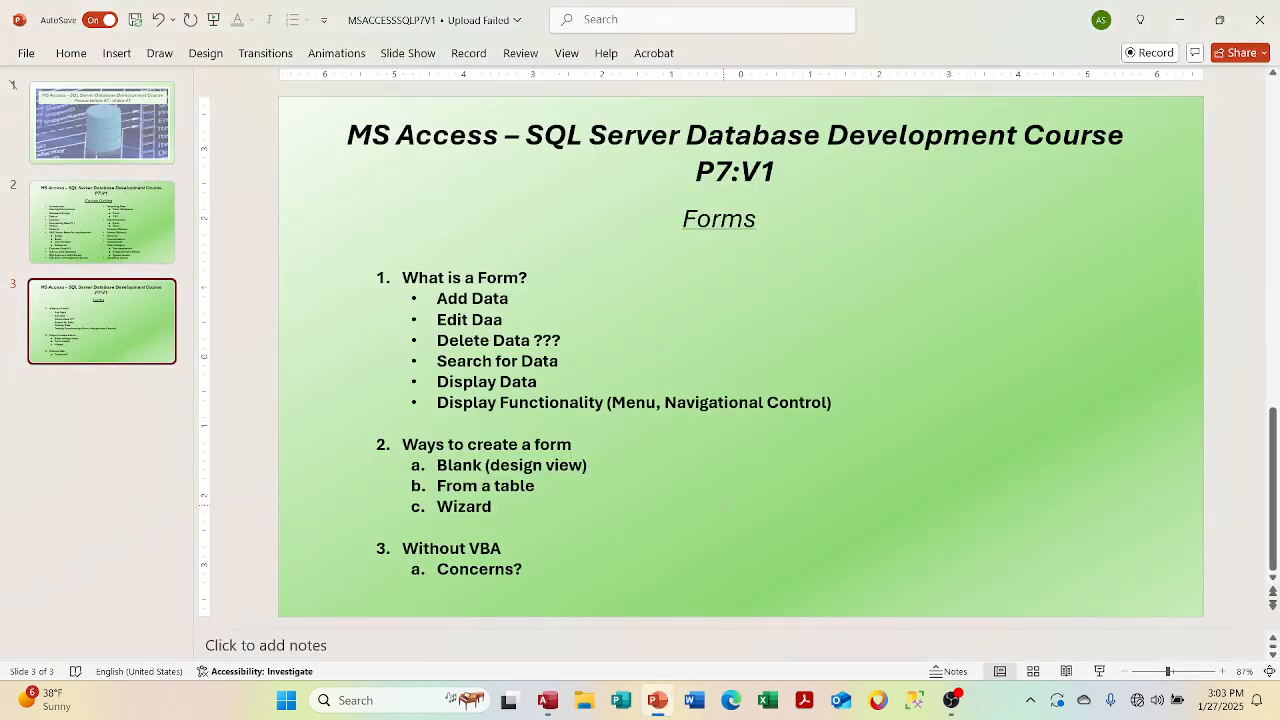